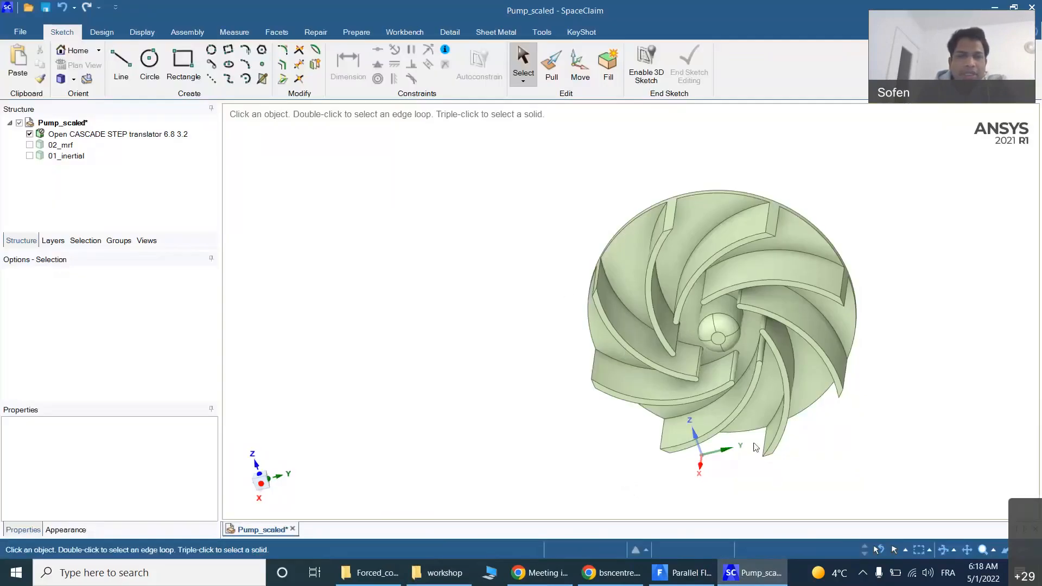
Step: Show the 02_mrf body around the impeller and examine how the rotating zone encloses the blades
click(30, 145)
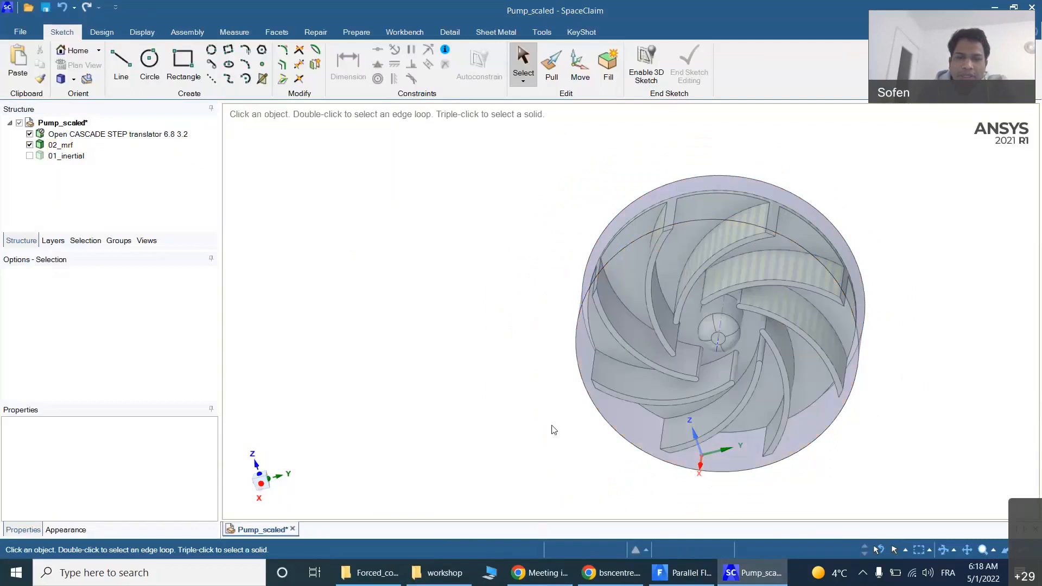
click(261, 486)
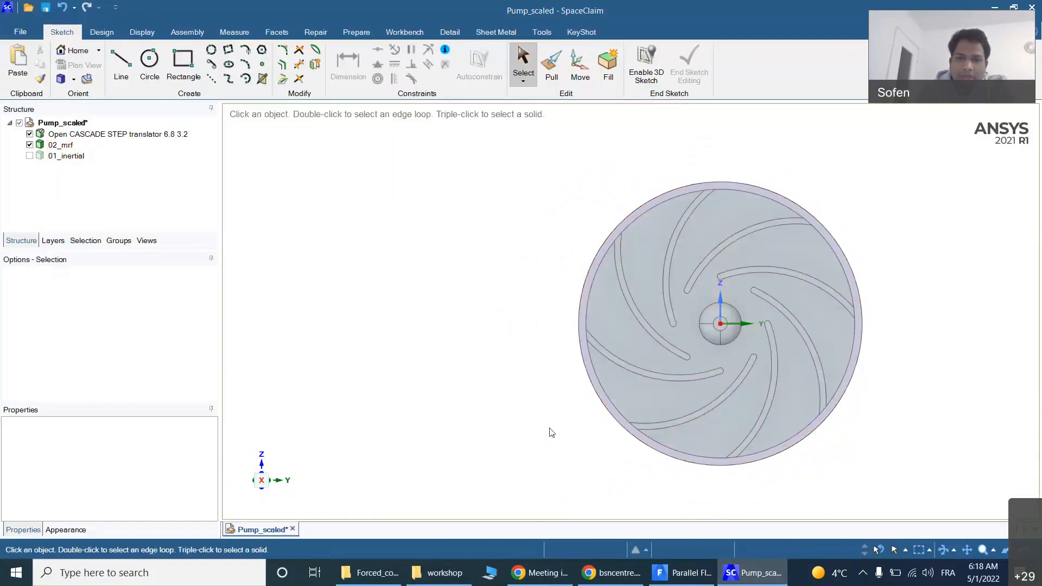
middle_drag(529, 352, 577, 293)
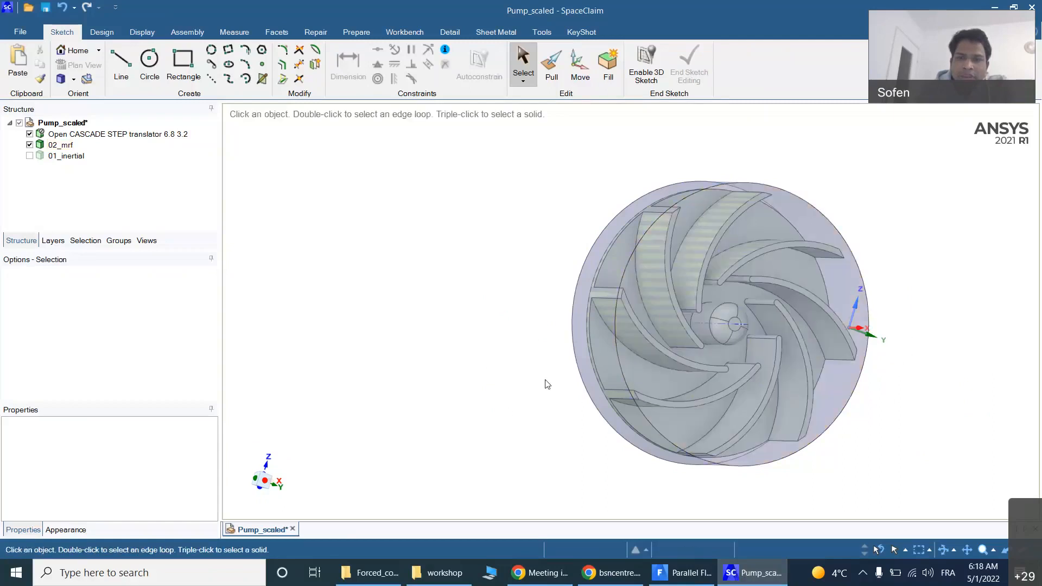
click(772, 207)
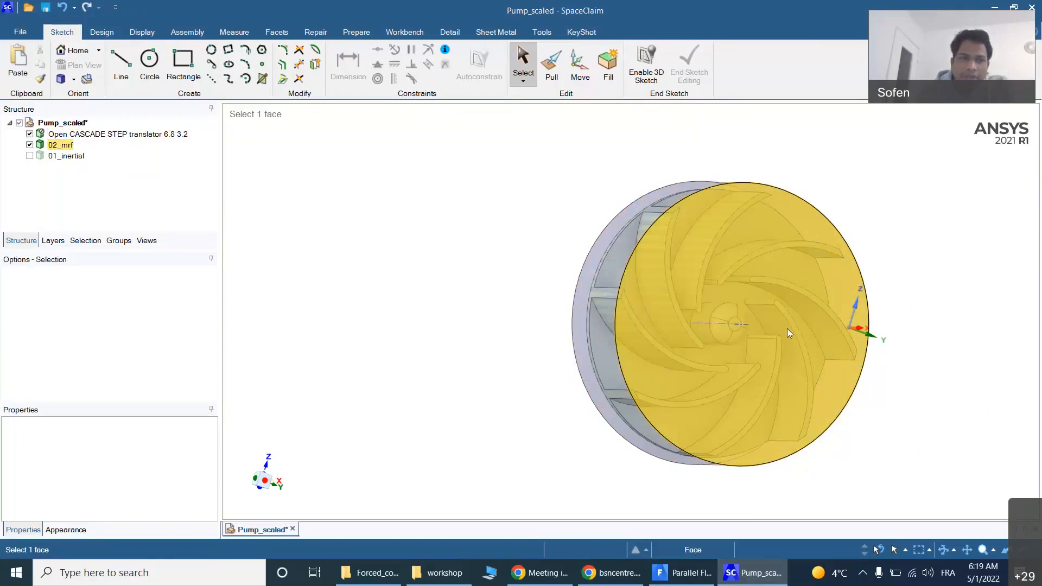
Step: Hide the 02_mrf body, show 01_inertial, and examine the pump casing volume around the impeller
click(29, 145)
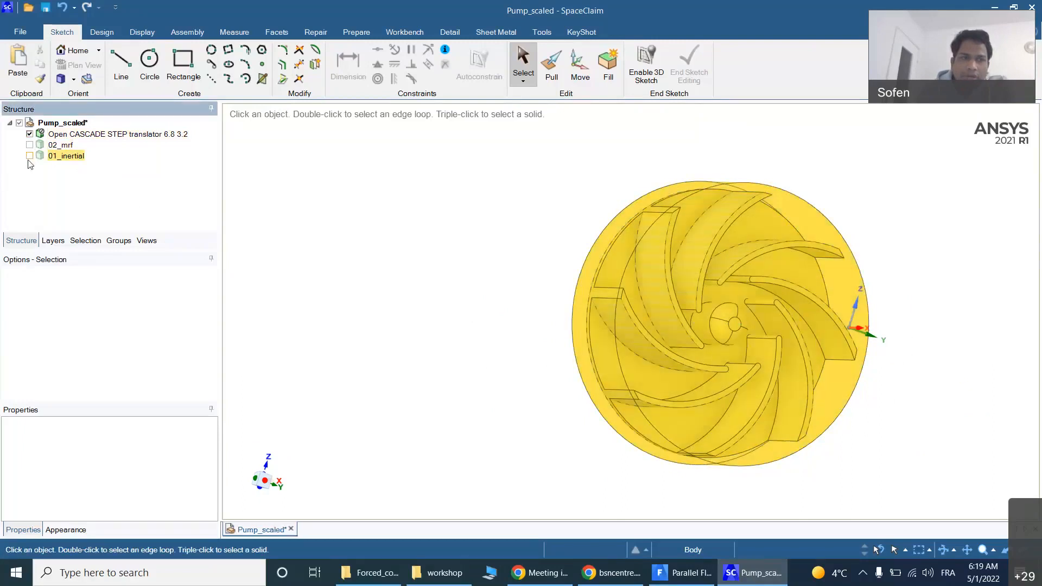
click(29, 155)
scroll(568, 190, down, 5)
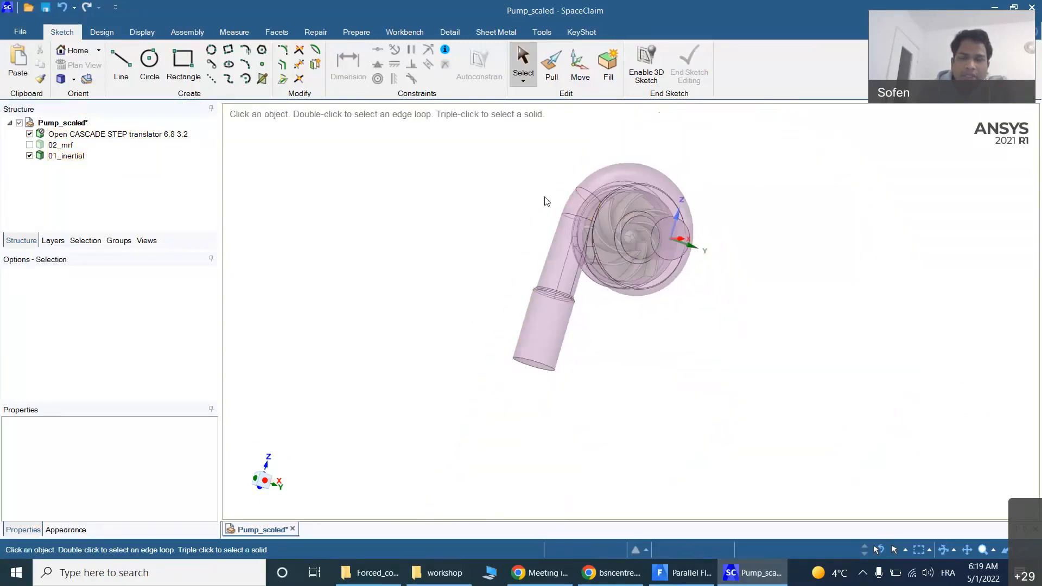
middle_drag(515, 304, 497, 271)
scroll(499, 280, up, 4)
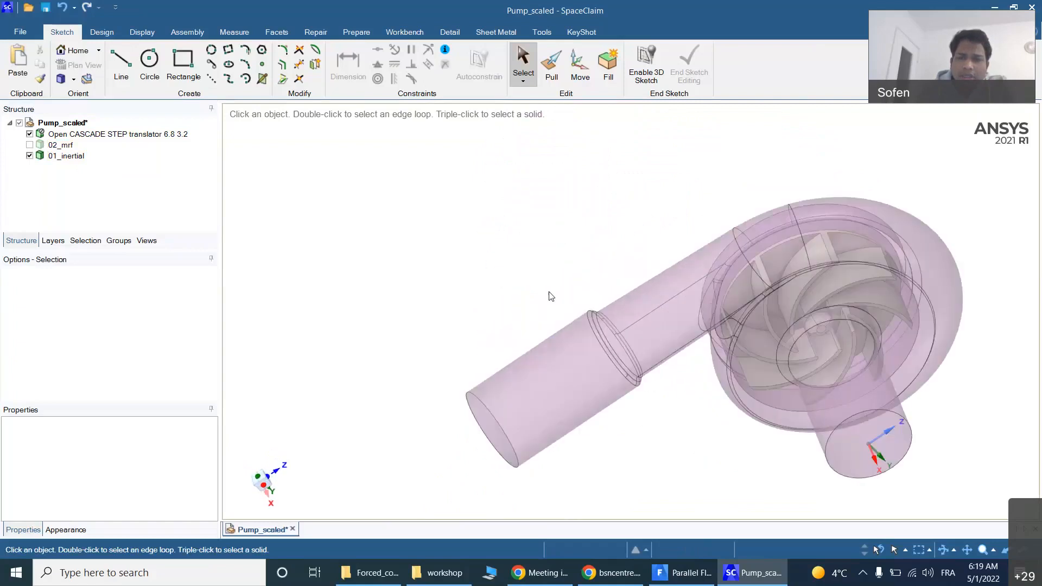
Step: Hide the Open CASCADE STEP translator impeller solid and display only the 02_mrf and 01_inertial bodies
click(29, 134)
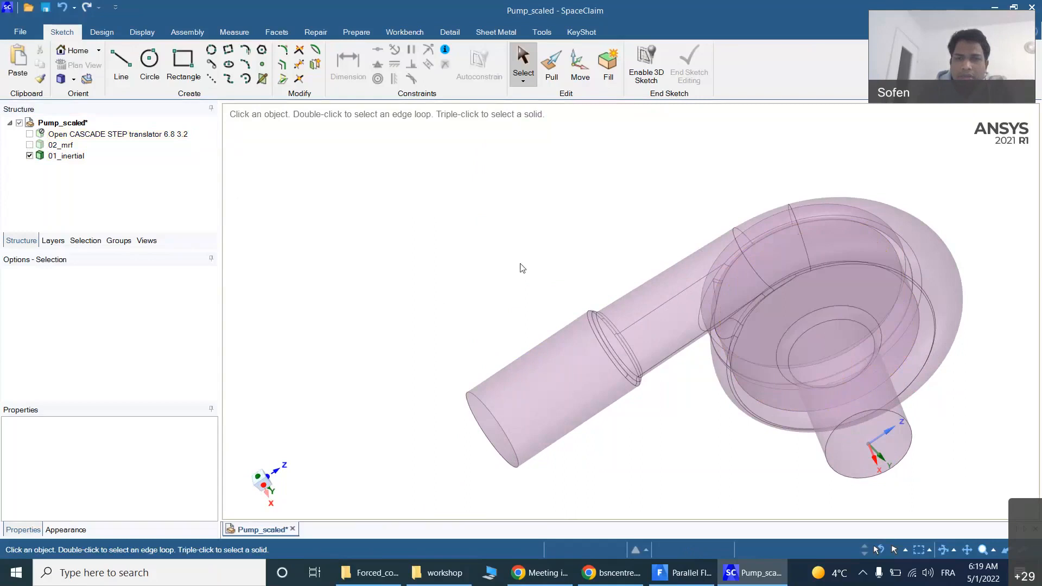
click(29, 156)
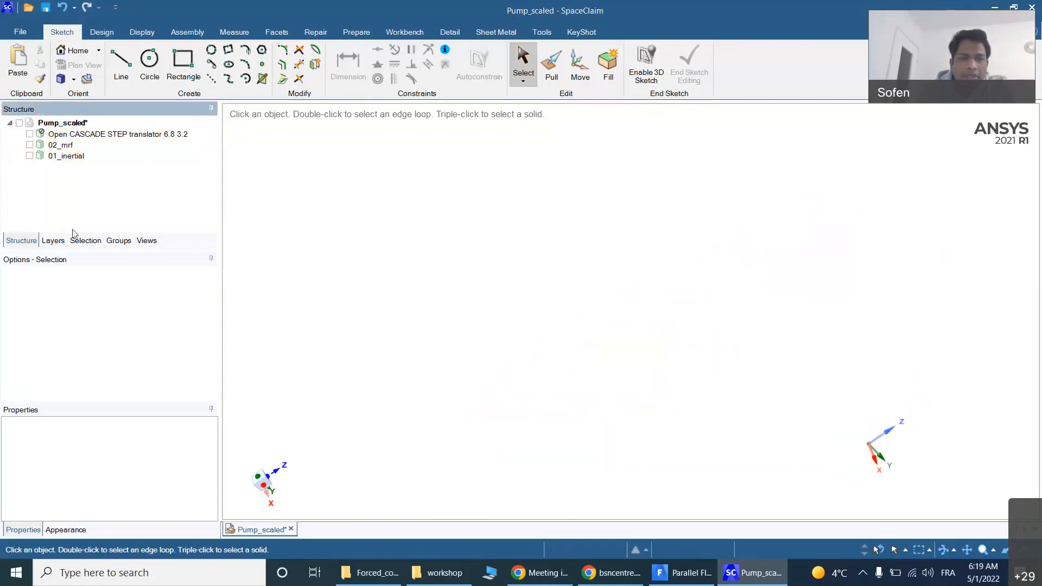
click(115, 241)
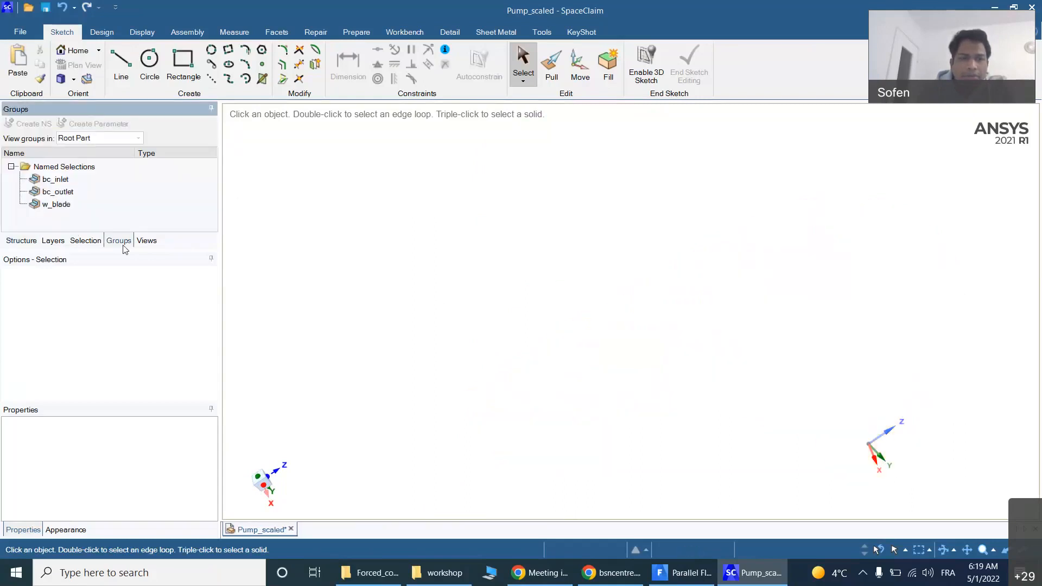
click(20, 242)
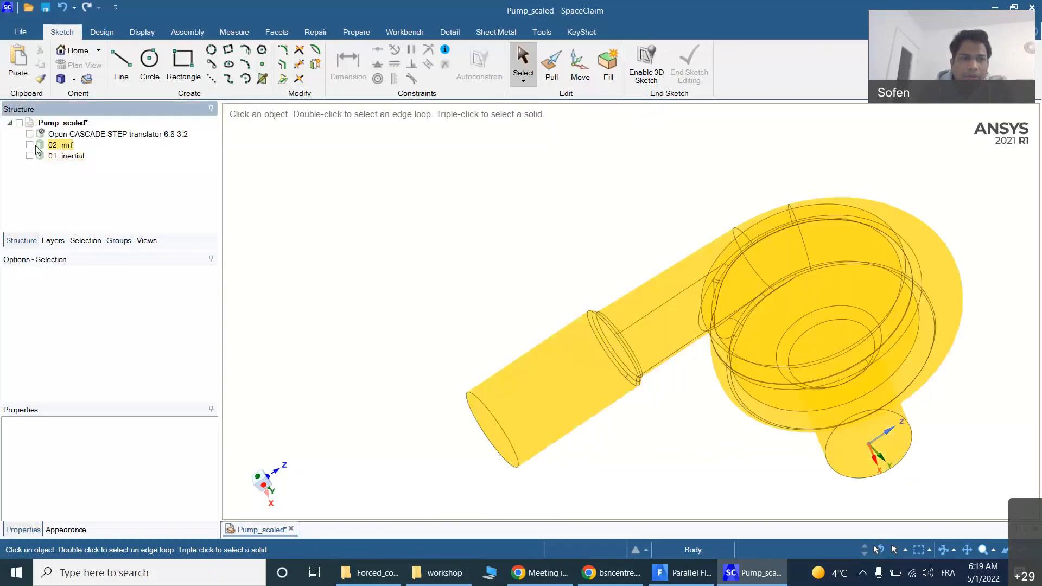
click(30, 155)
Step: Examine which faces the named selections bc_inlet, bc_outlet and w_blade cover on the pump, and clear the selection
click(115, 240)
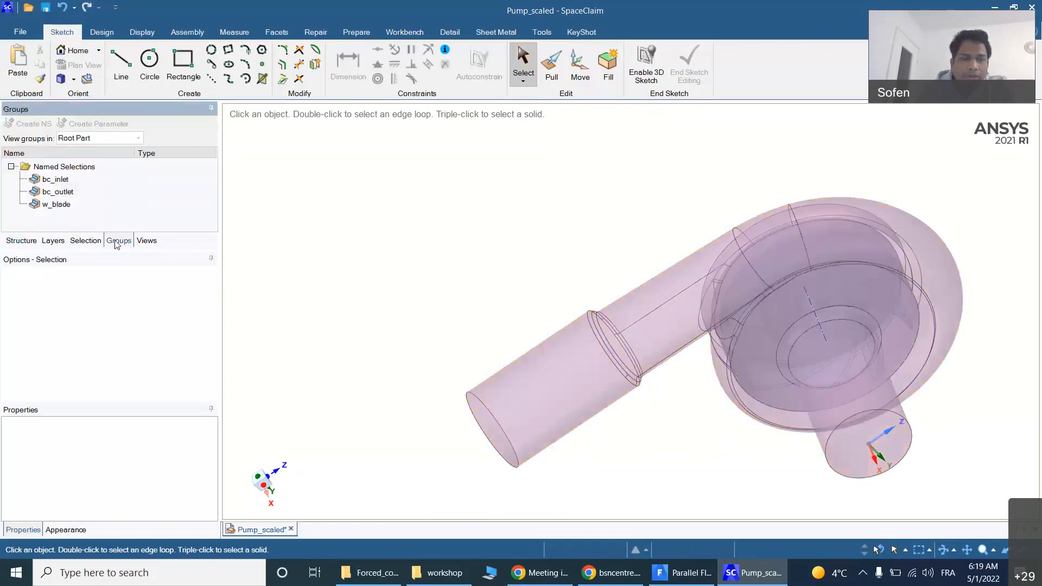
click(59, 192)
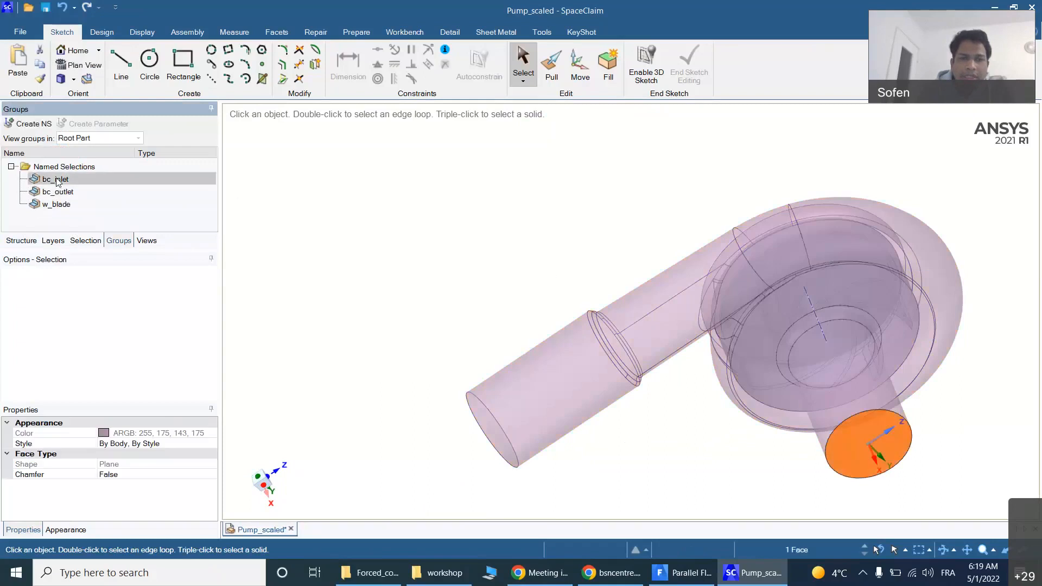
click(65, 196)
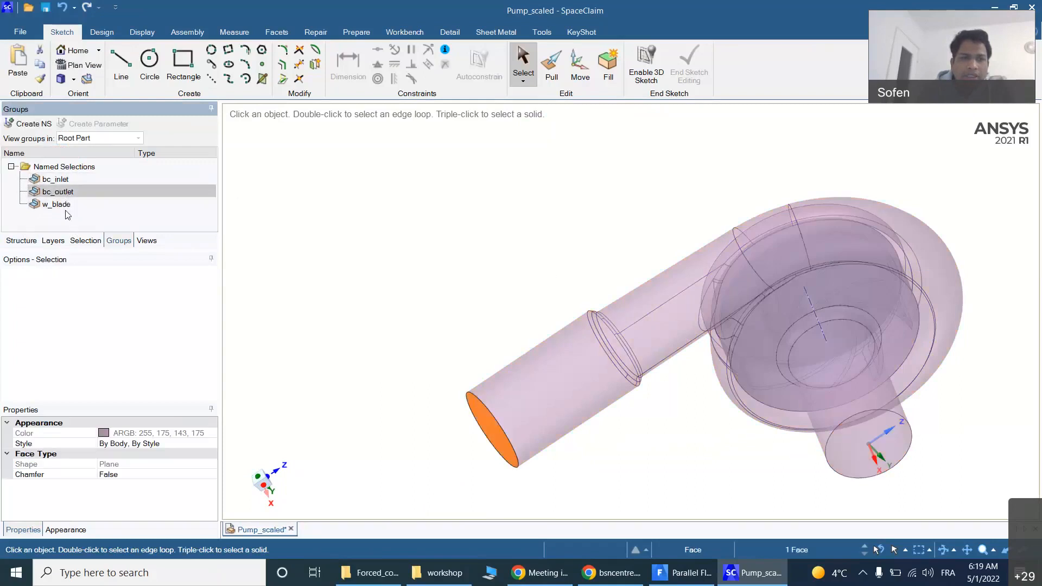
click(66, 205)
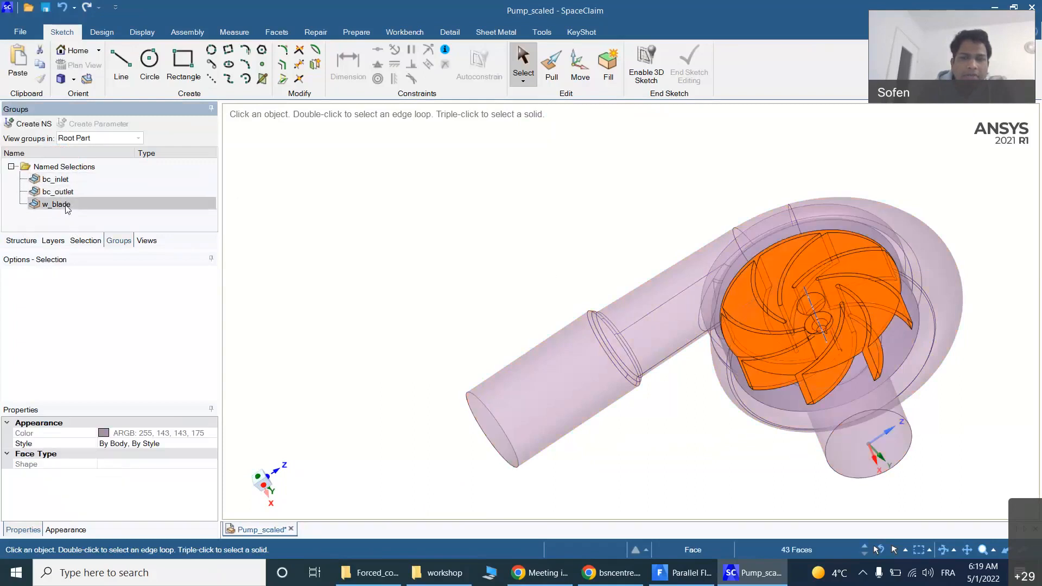
click(10, 241)
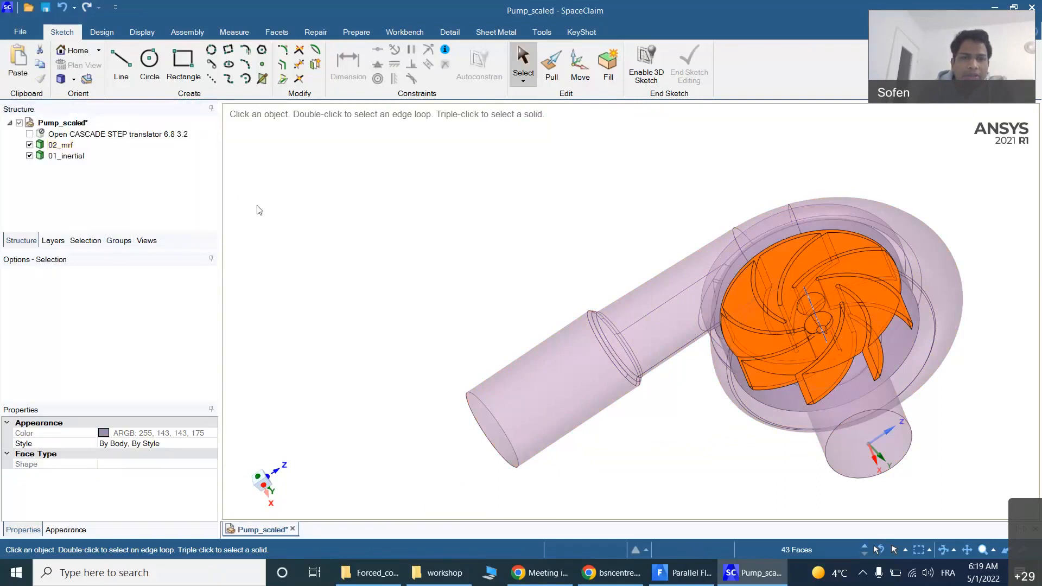
scroll(259, 210, down, 4)
scroll(275, 186, up, 4)
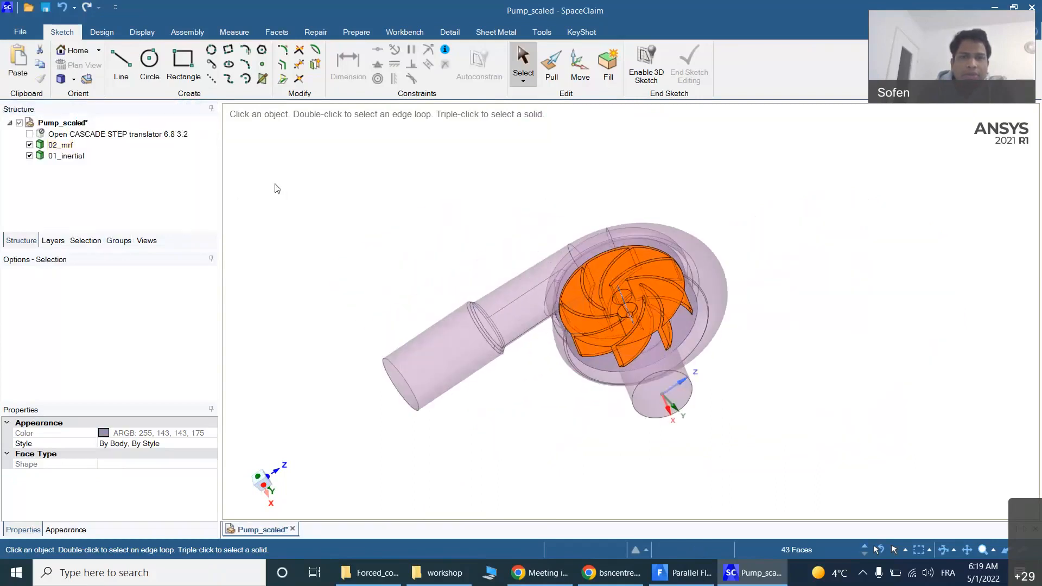
click(292, 199)
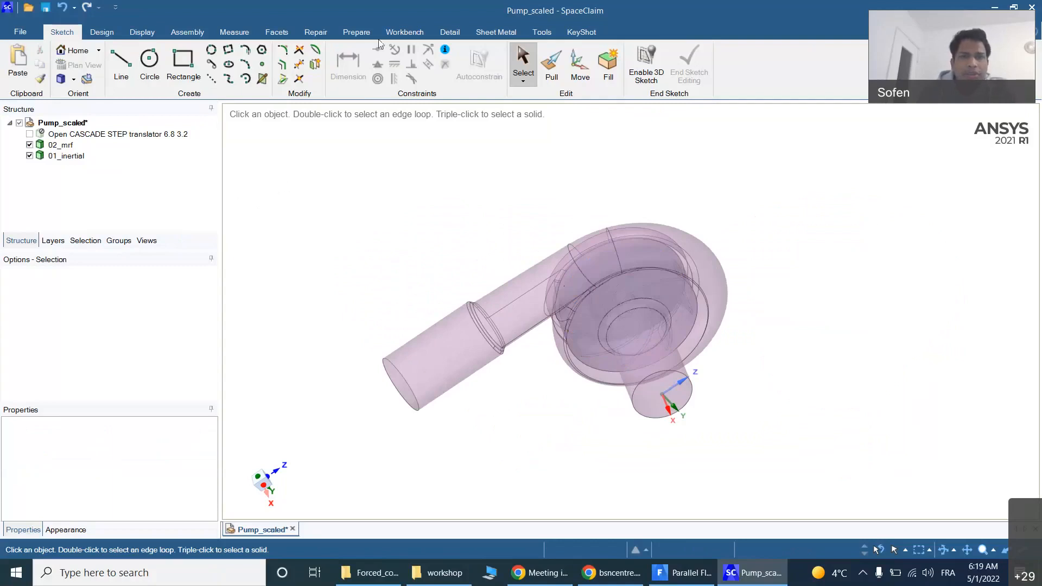
Step: Share all coincident topology between the 02_mrf and 01_inertial bodies and inspect the shared interface edges
click(396, 35)
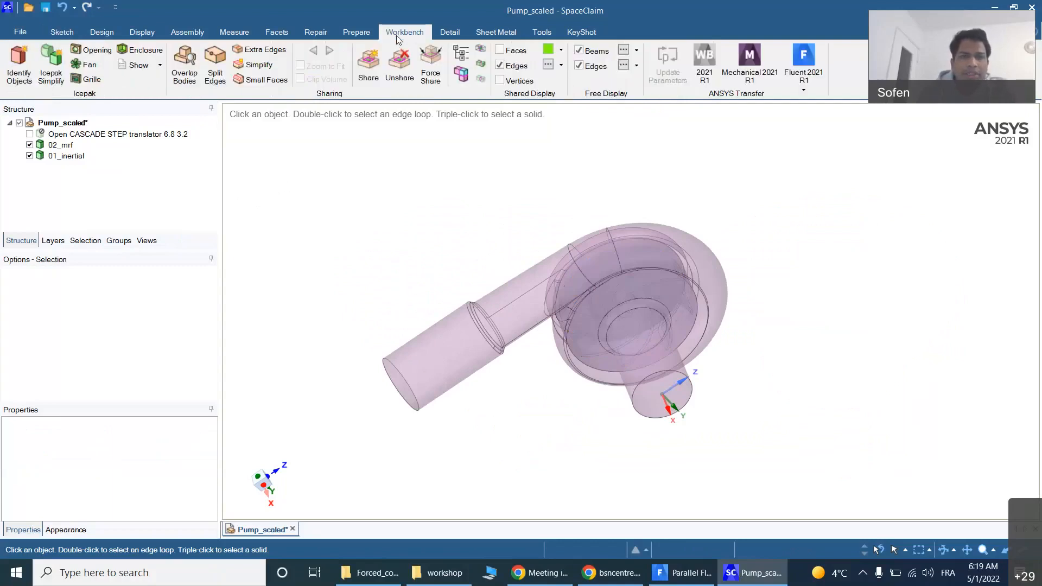
click(378, 69)
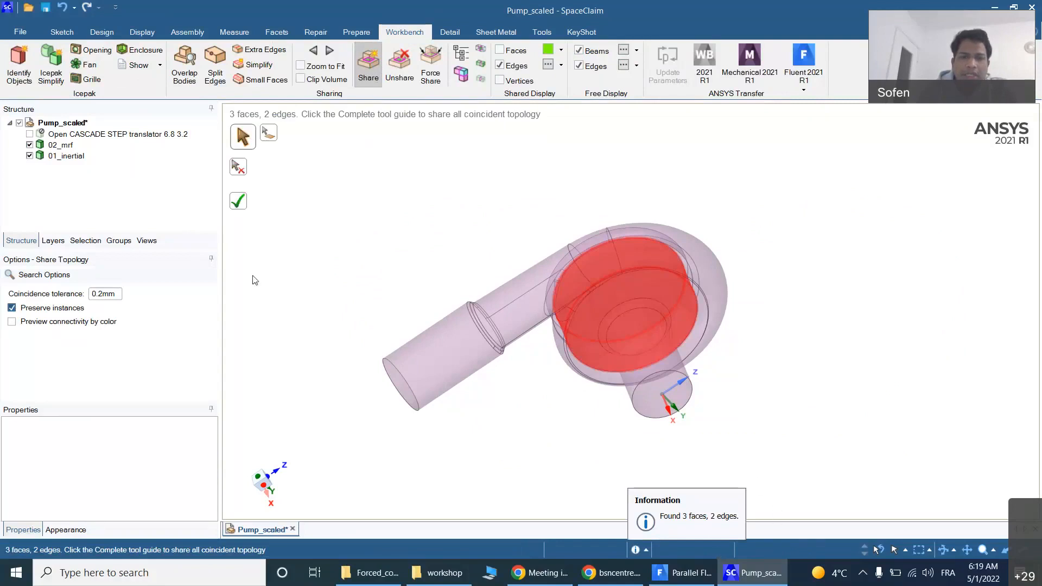
click(239, 201)
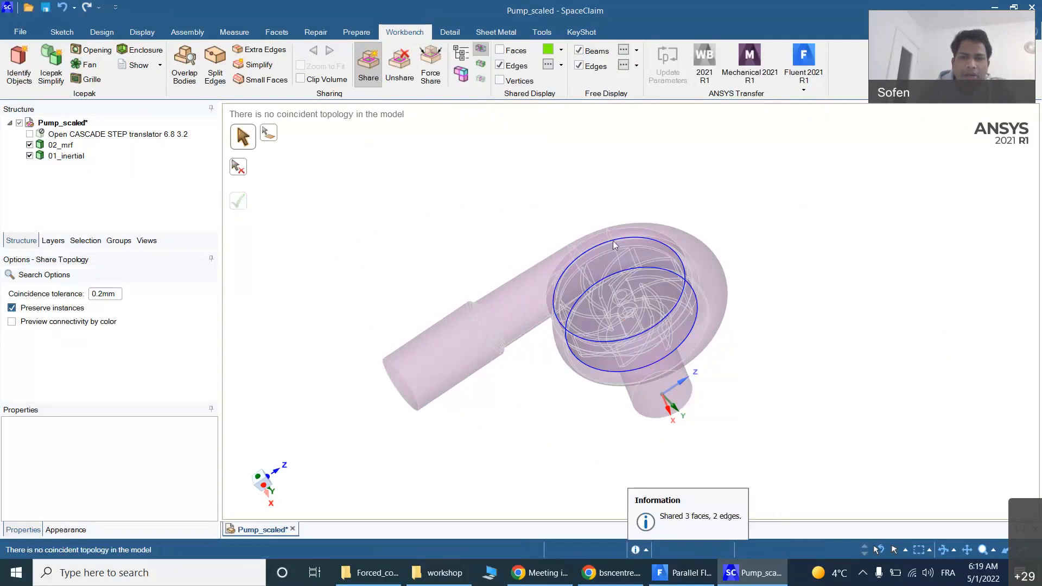
scroll(614, 242, up, 4)
scroll(603, 218, down, 5)
middle_drag(587, 216, 552, 284)
scroll(635, 181, up, 5)
mouse_move(653, 177)
middle_down()
mouse_move(684, 235)
mouse_move(643, 165)
middle_up()
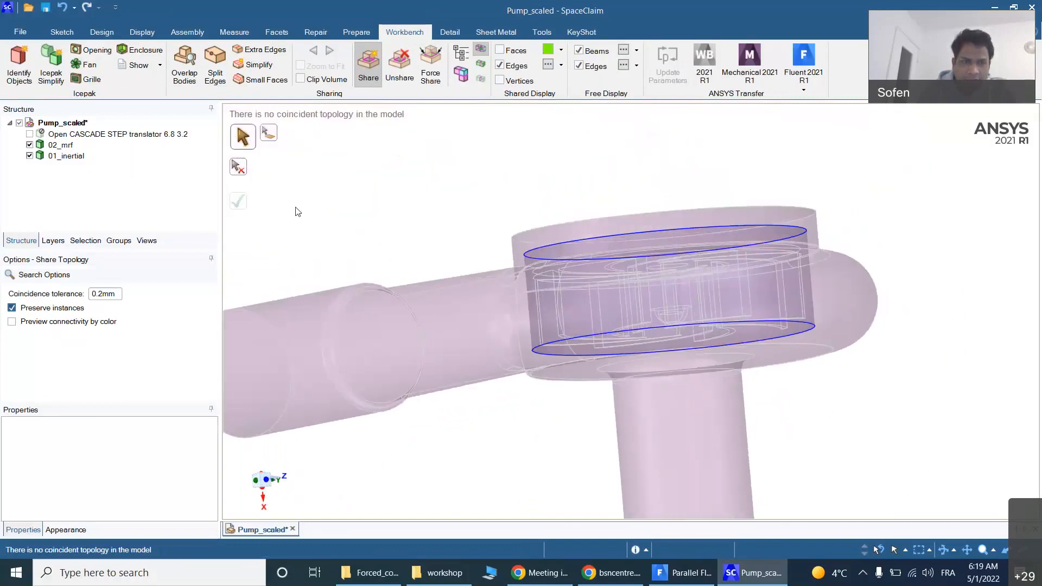
Step: Save the Pump_scaled model with its shared topology
scroll(542, 198, down, 5)
click(52, 10)
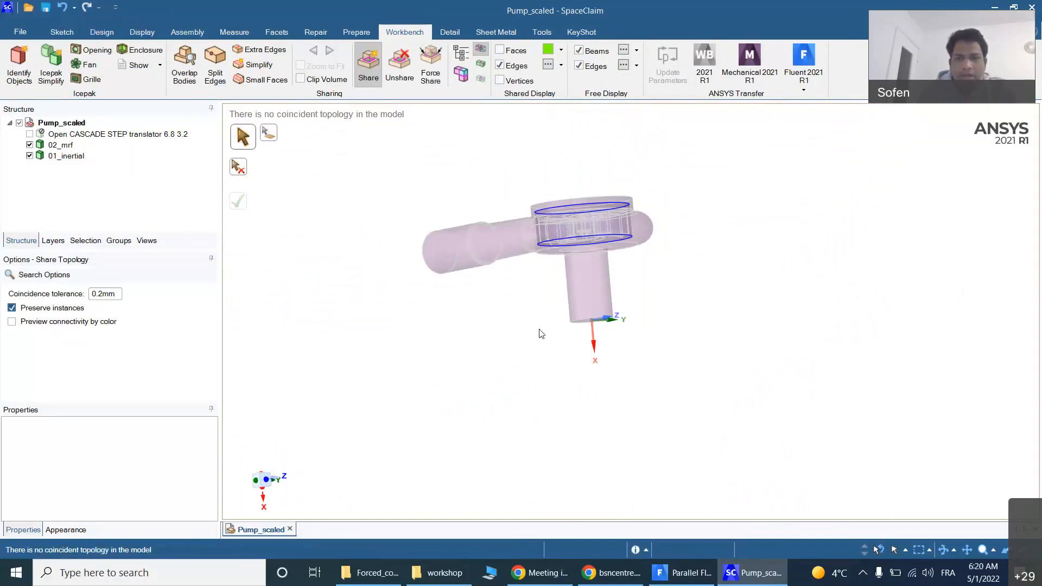
scroll(540, 332, up, 4)
middle_drag(483, 335, 609, 327)
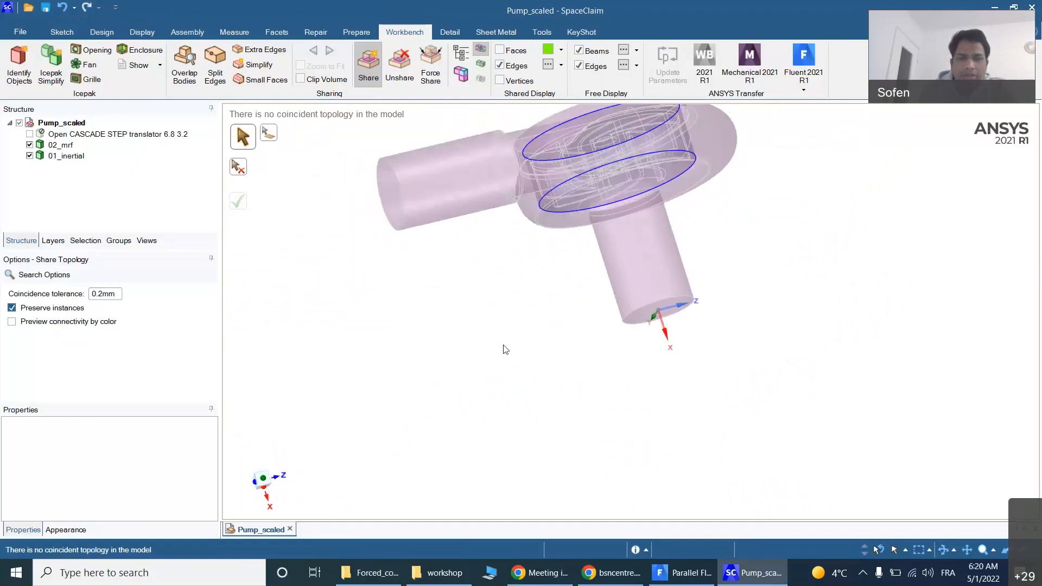
Step: Switch to Fluent Meshing and choose Pump_scaled.scdoc from the Forced_convection folder as the CAD geometry to import
click(676, 571)
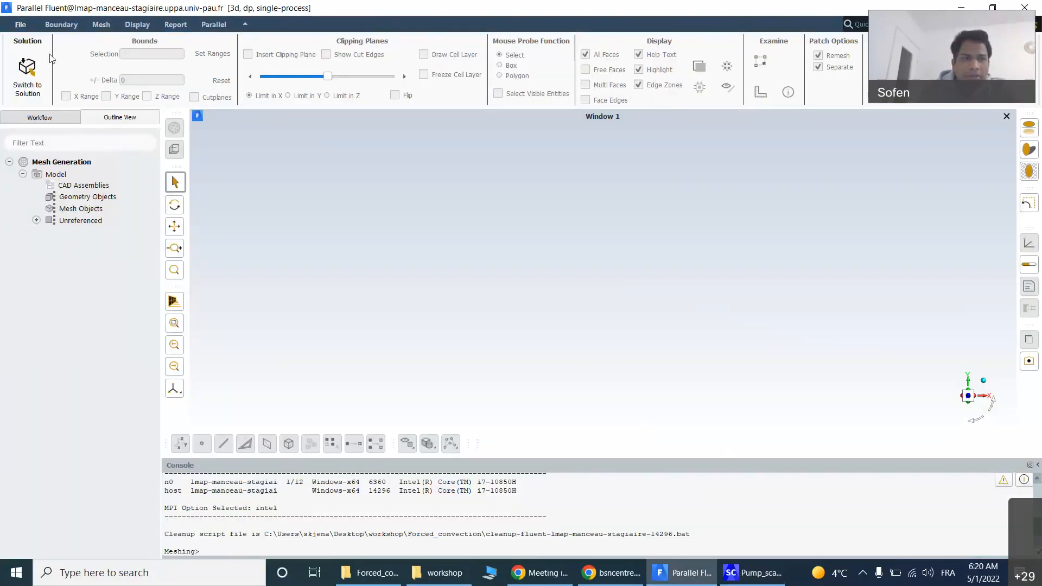
click(21, 25)
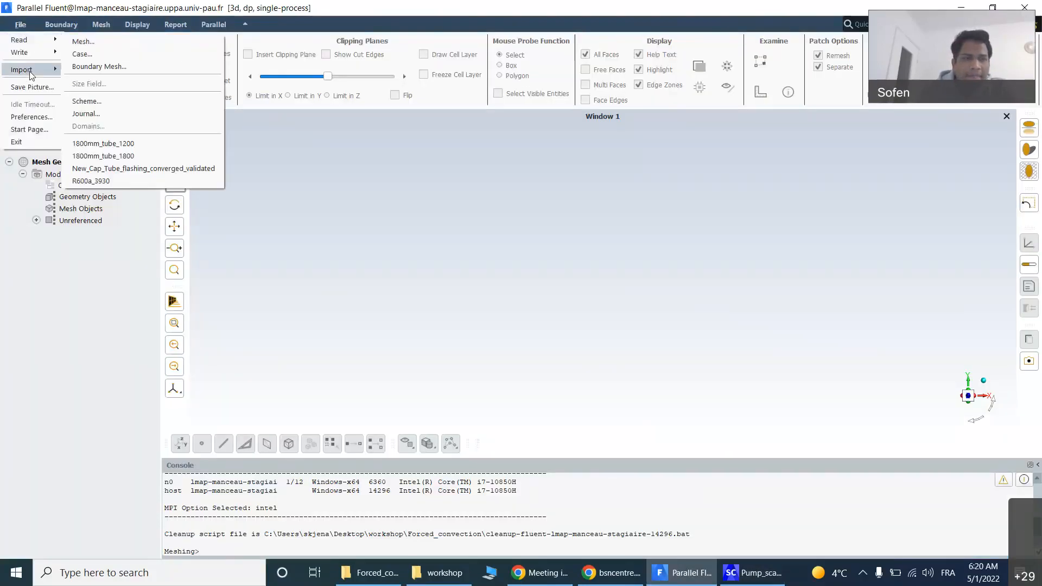
mouse_move(25, 70)
click(84, 75)
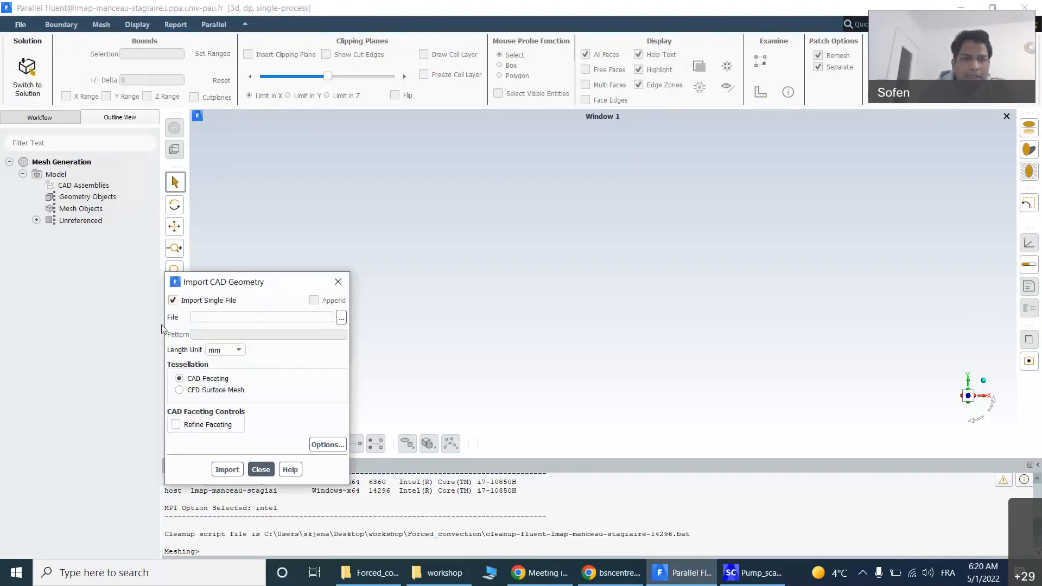
click(342, 317)
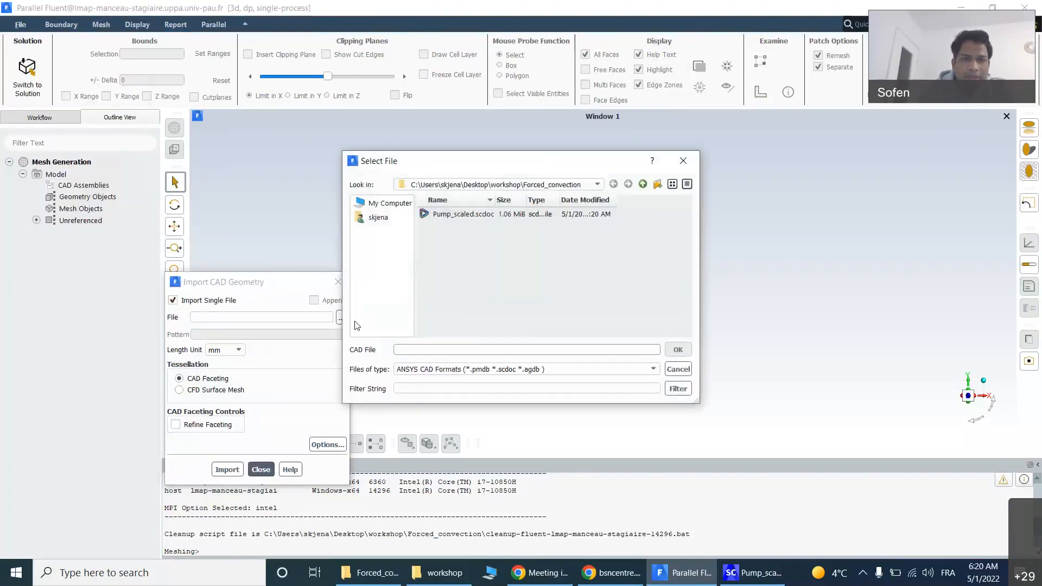
click(462, 215)
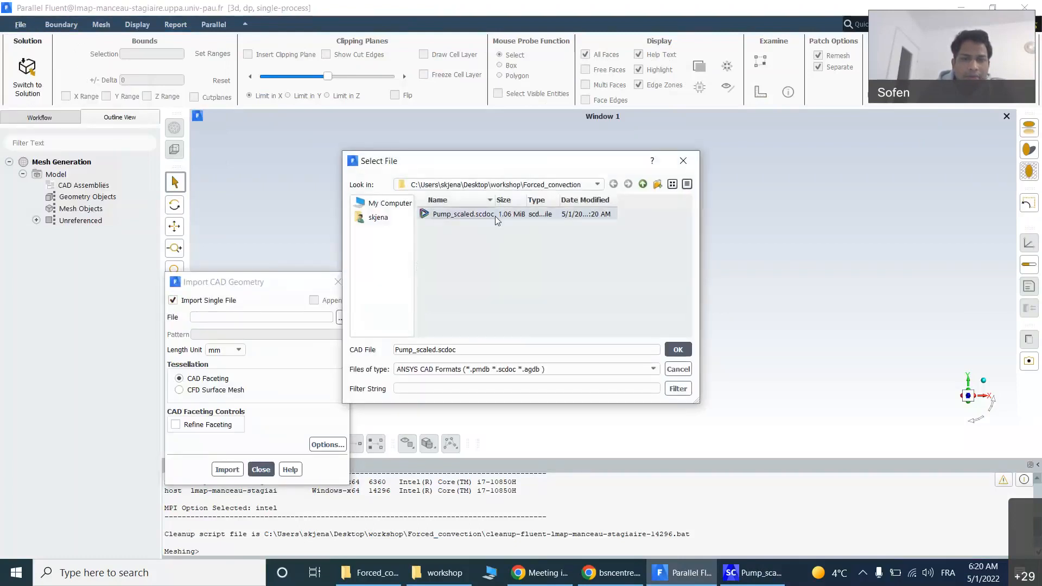
click(679, 349)
drag(293, 283, 442, 100)
Step: Set the import tessellation to CFD Surface Mesh with a min size of 0.5 and a max size of 5
click(327, 207)
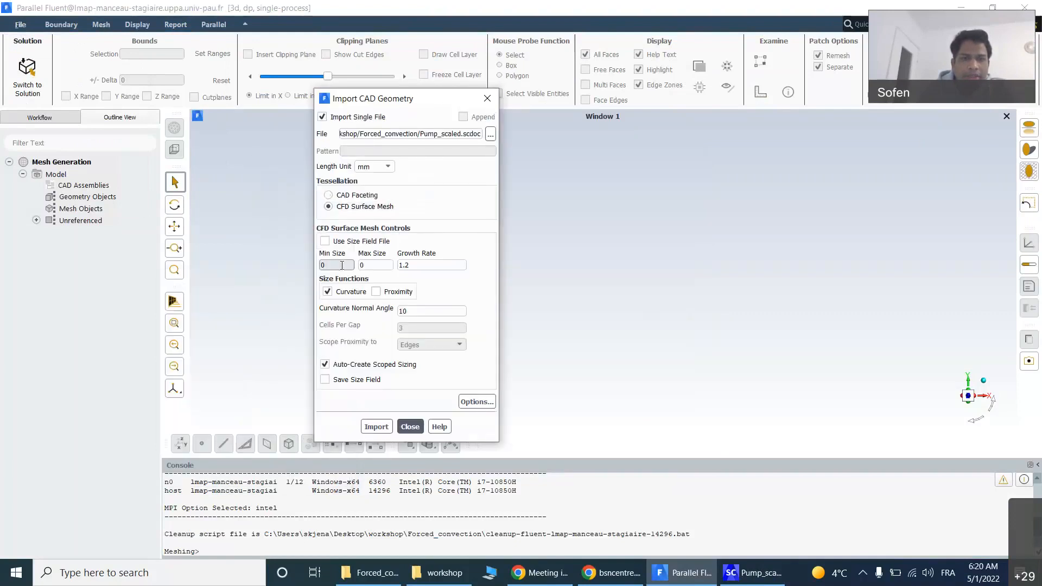
text(0.2)
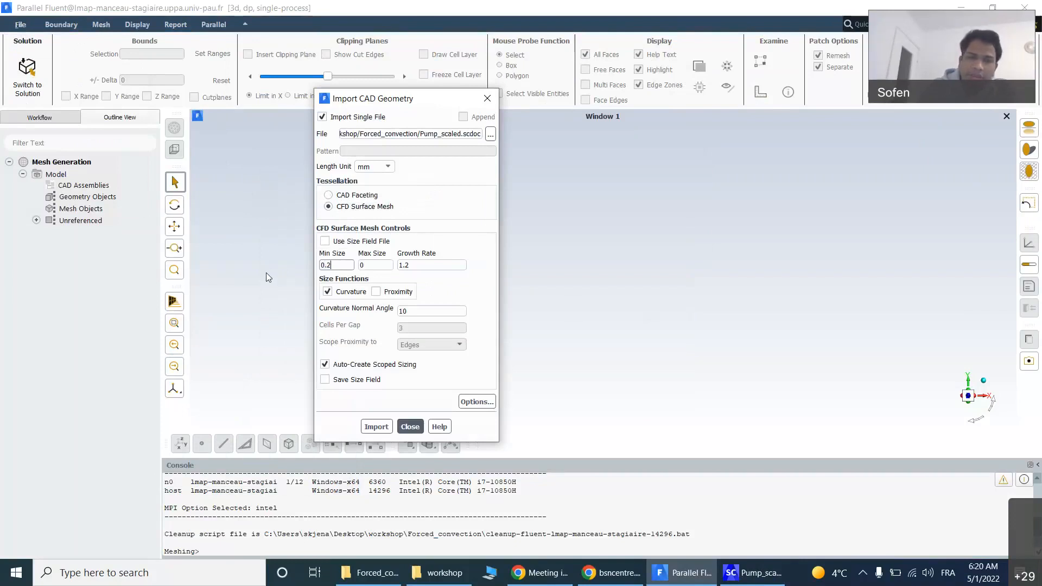
key(BackSpace)
text(5)
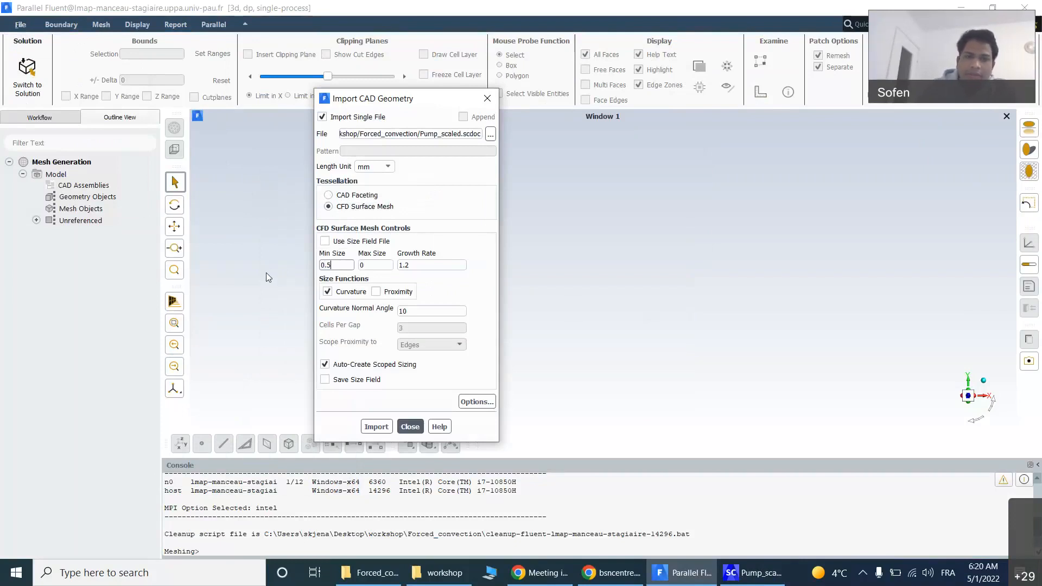
key(Tab)
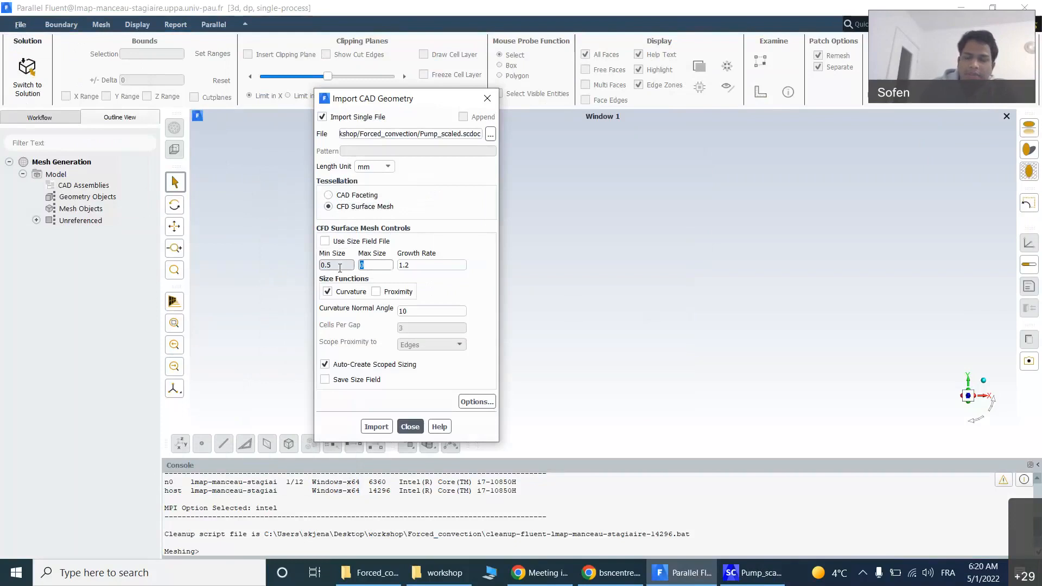
Step: Enable the Proximity size function for the surface mesh and set the cells per gap to 1
click(376, 292)
click(408, 328)
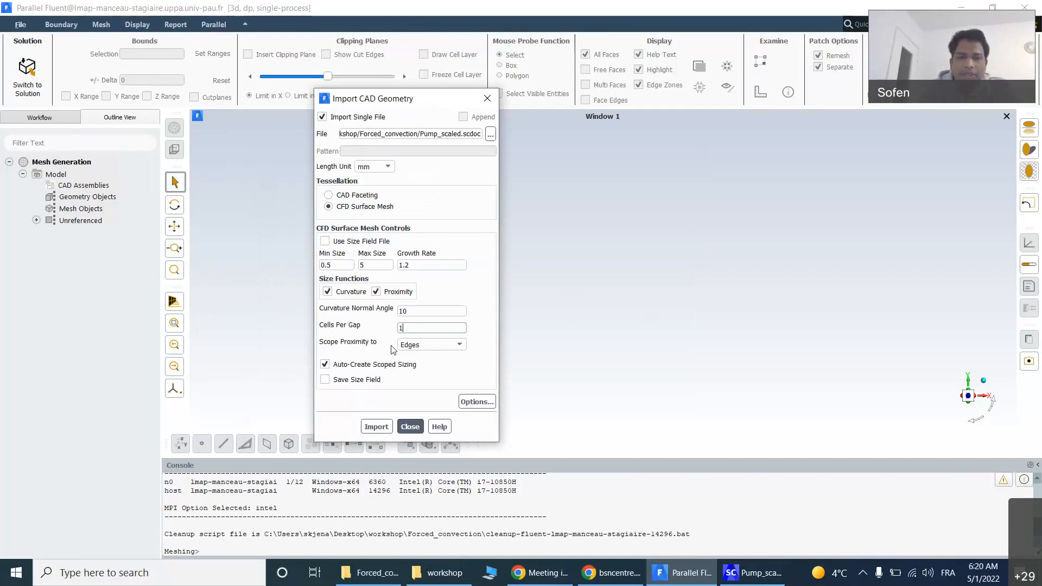
text(1)
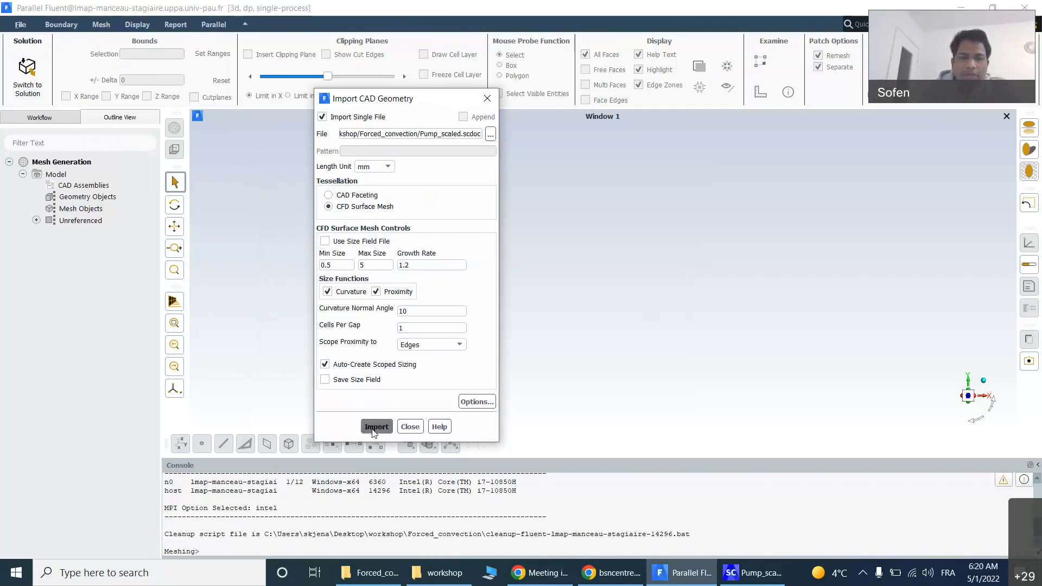
Step: Import the Pump_scaled CAD geometry using the configured CFD surface mesh settings
click(374, 427)
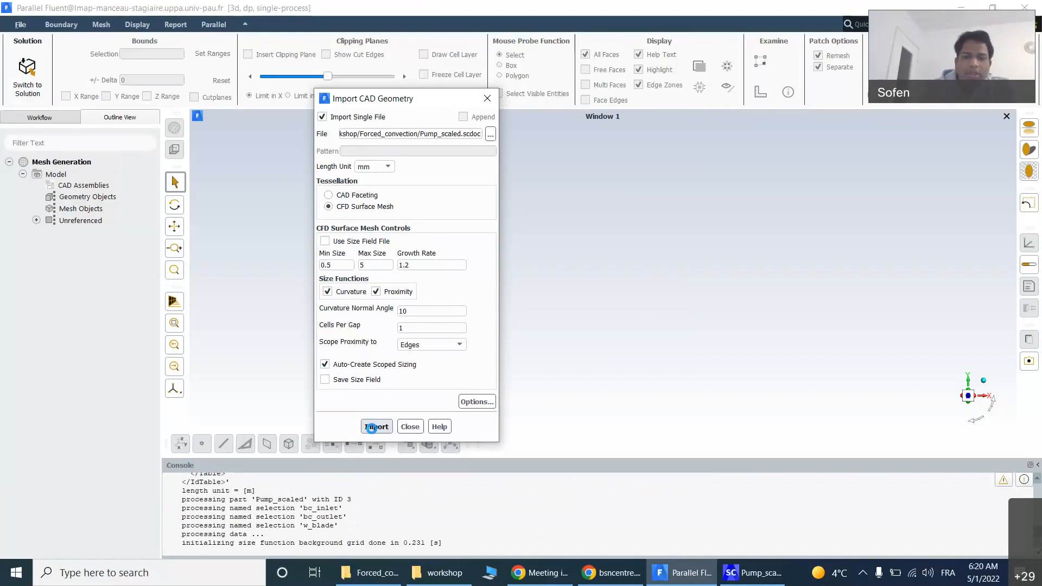
click(752, 573)
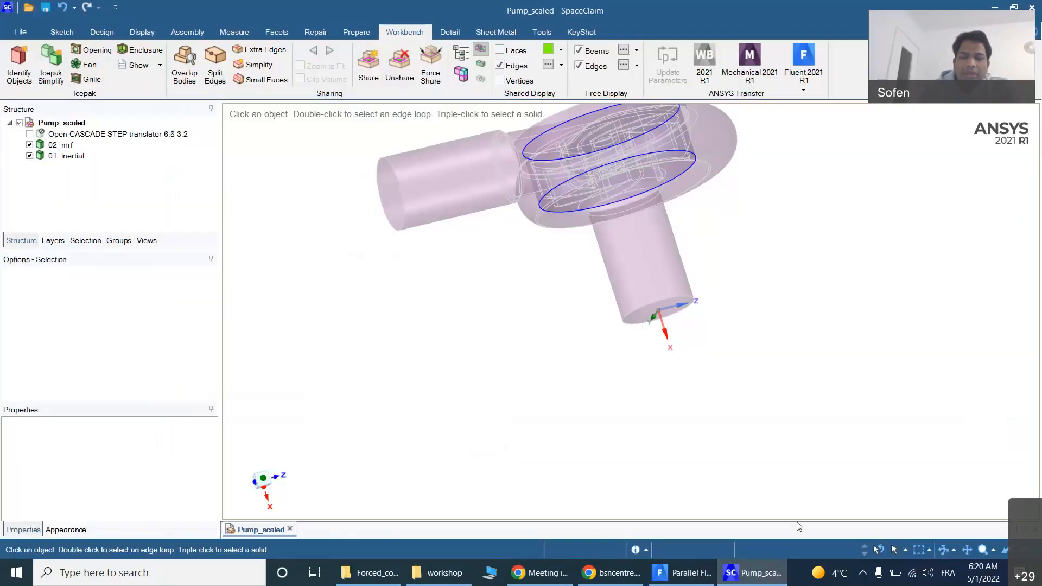
click(683, 573)
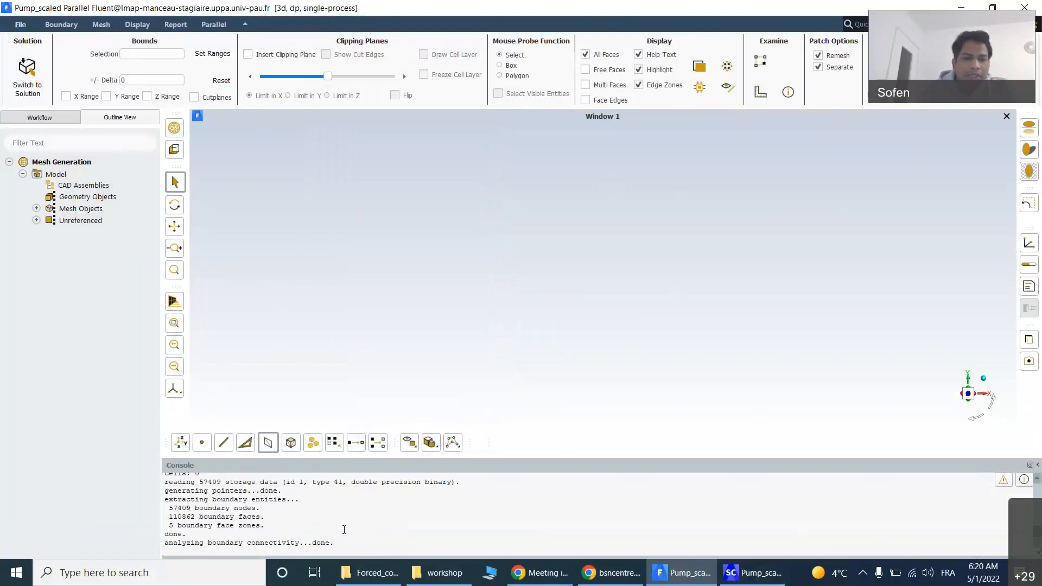
Step: Draw the pump_scaled mesh object and fit it in the graphics window
click(37, 209)
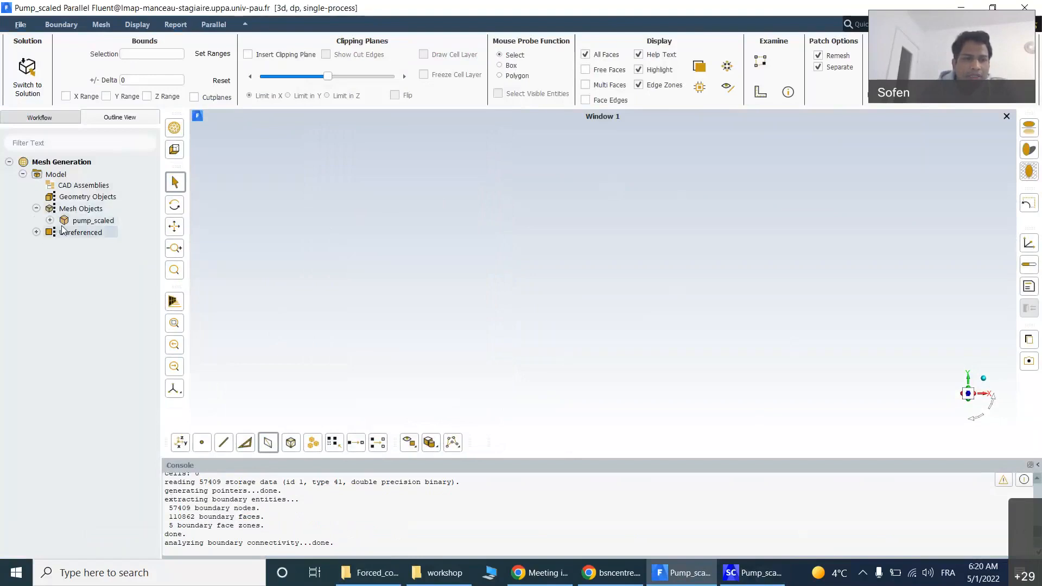
click(50, 220)
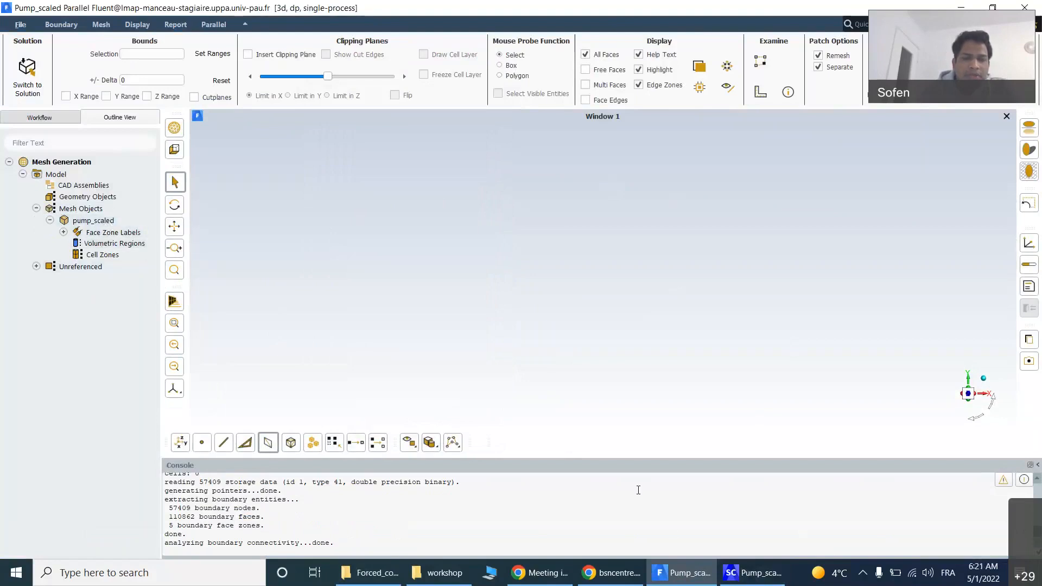
right_click(80, 221)
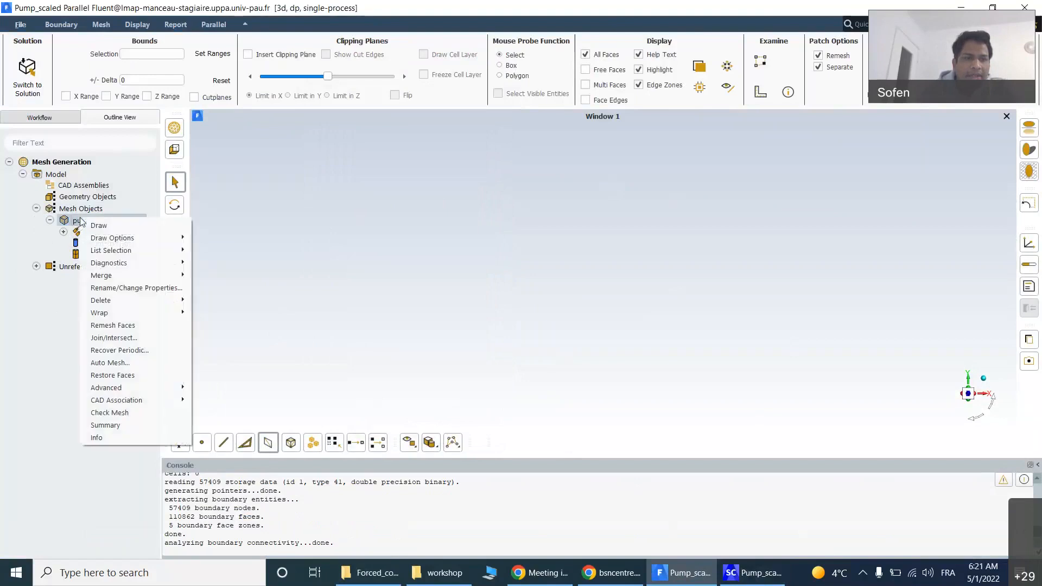
click(98, 229)
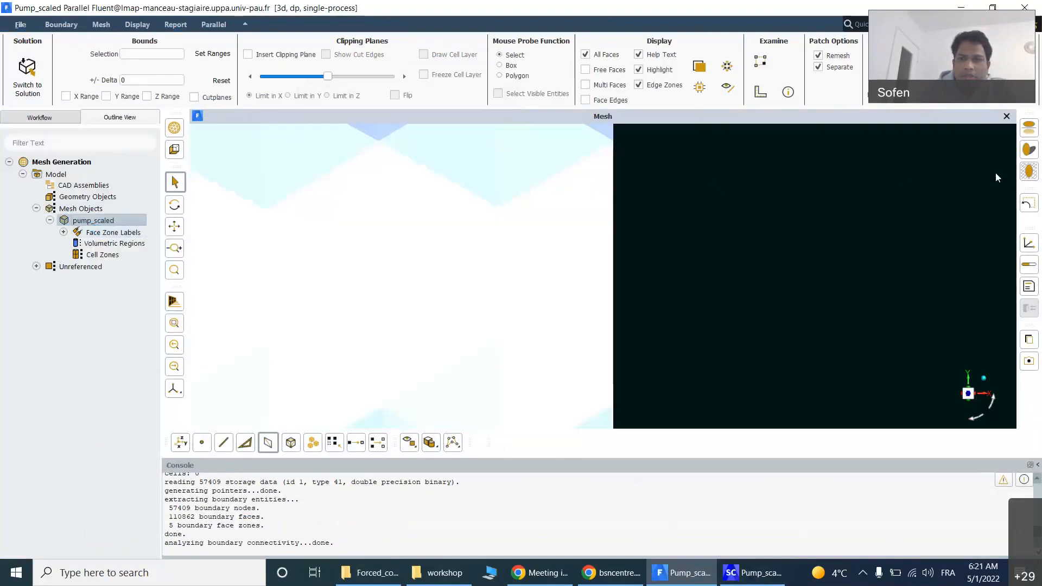
click(174, 323)
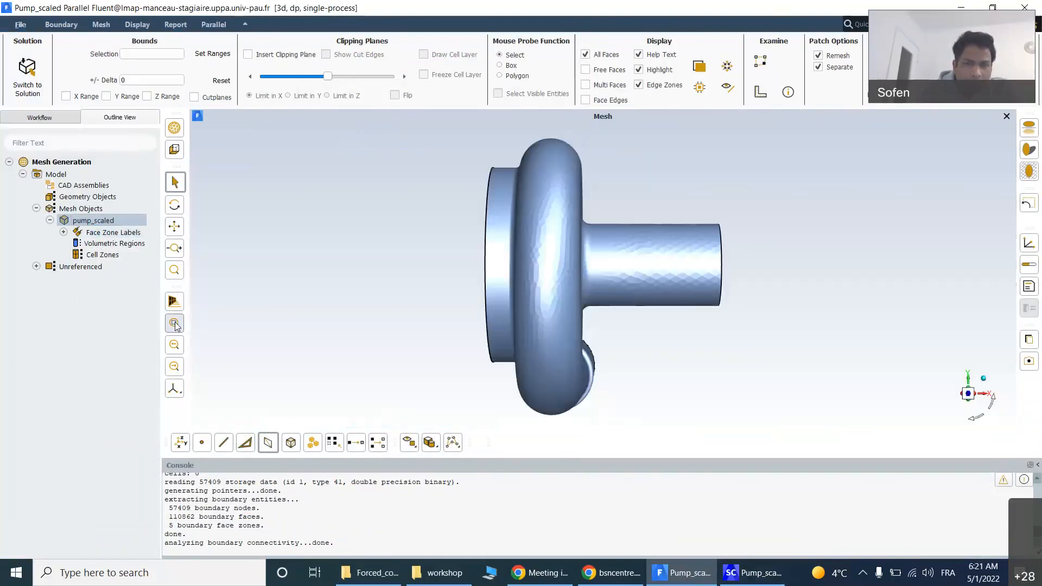
Step: Turn on the display of free faces, multi faces and face edges, and inspect the pump's surface mesh
click(606, 100)
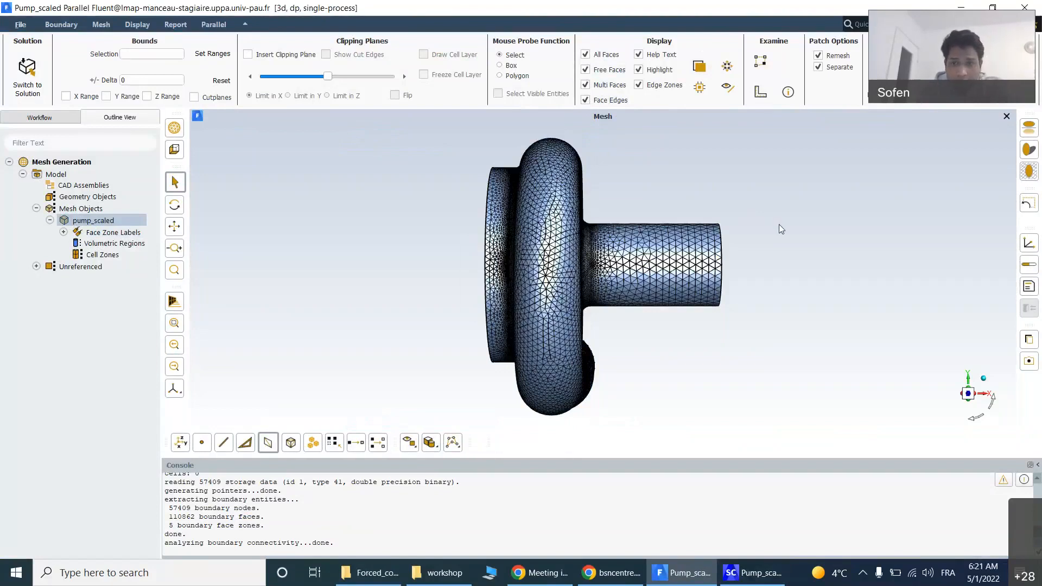
middle_drag(780, 225, 753, 253)
drag(719, 264, 383, 213)
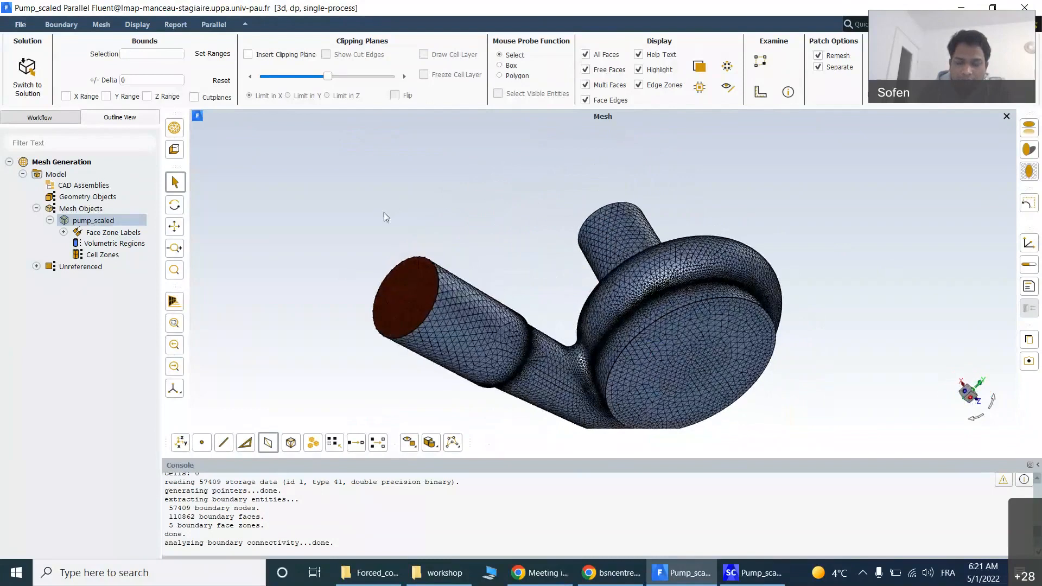
click(755, 577)
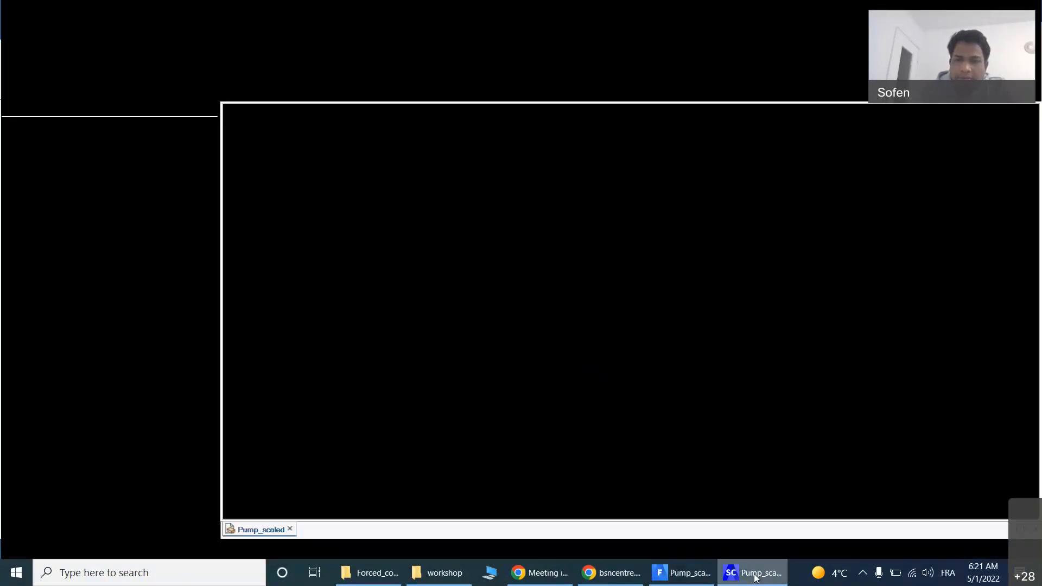
click(754, 575)
mouse_move(539, 307)
mouse_down()
mouse_move(556, 329)
mouse_move(805, 337)
mouse_move(793, 428)
mouse_move(740, 344)
mouse_move(573, 294)
mouse_move(551, 299)
mouse_up()
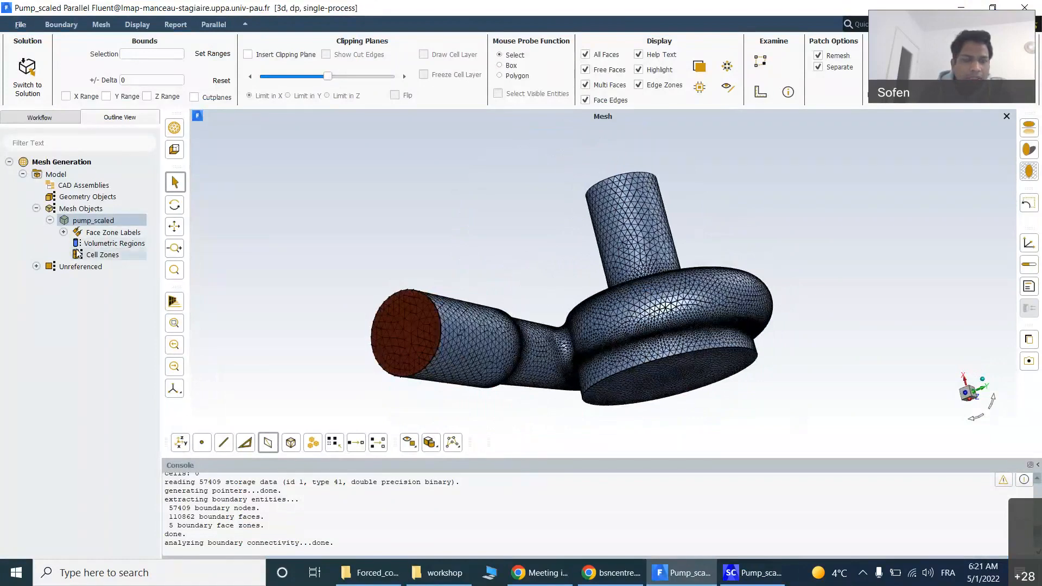
Step: Run the face connectivity diagnostics on all boundary zones of pump_scaled, marking free faces
right_click(90, 223)
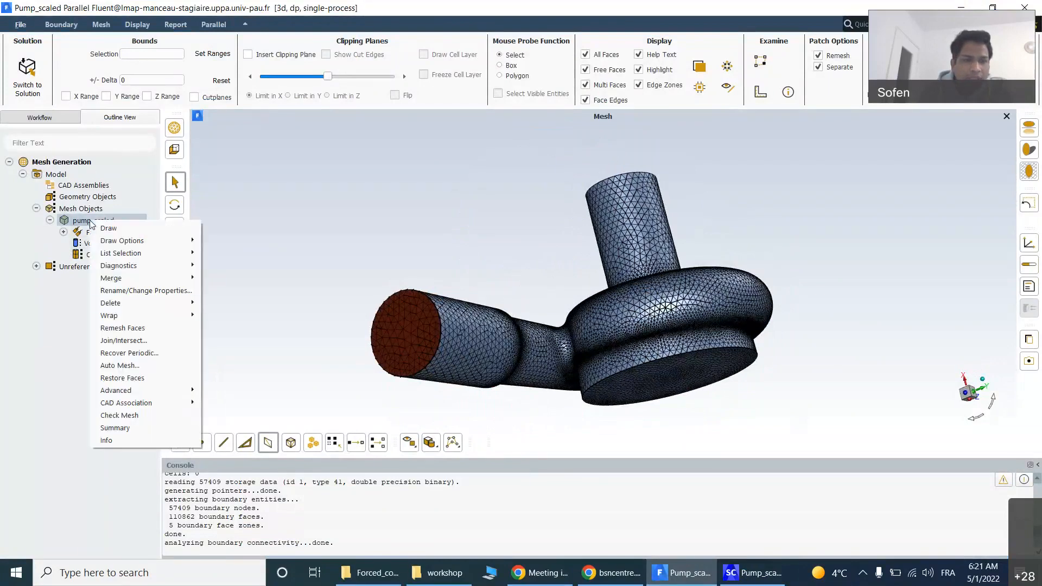
mouse_move(124, 319)
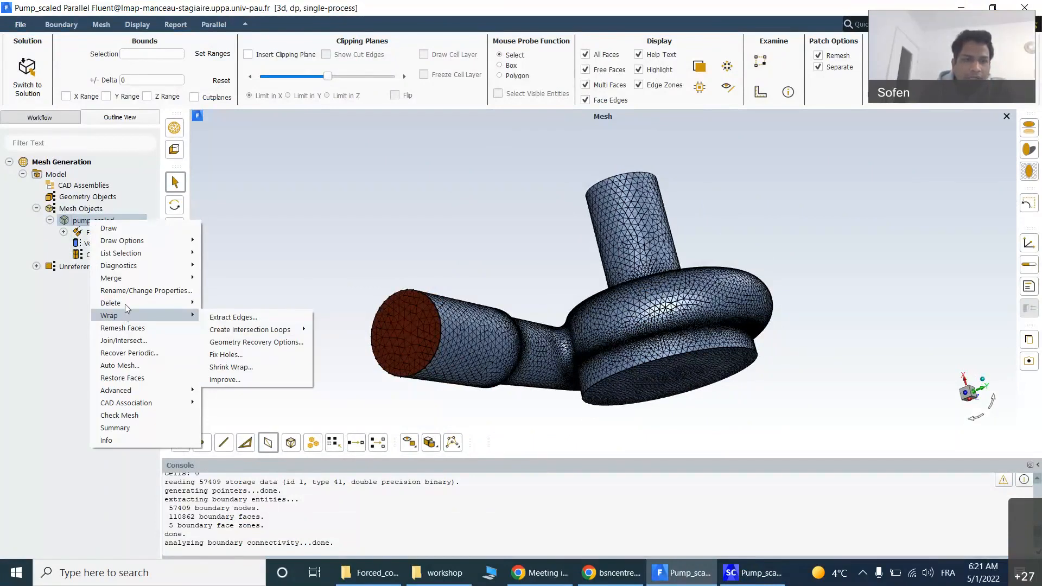
click(75, 223)
right_click(75, 222)
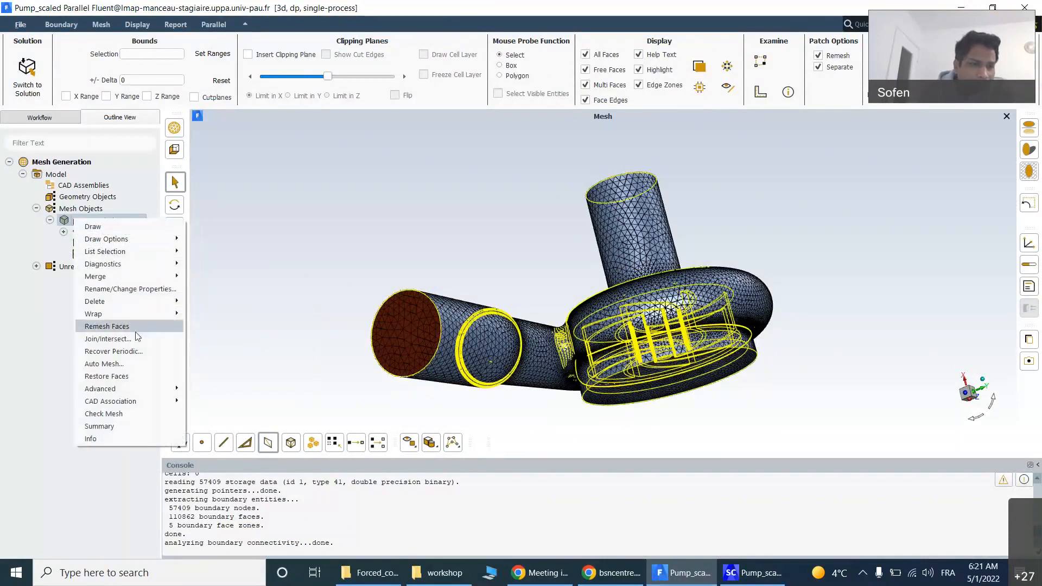
mouse_move(163, 265)
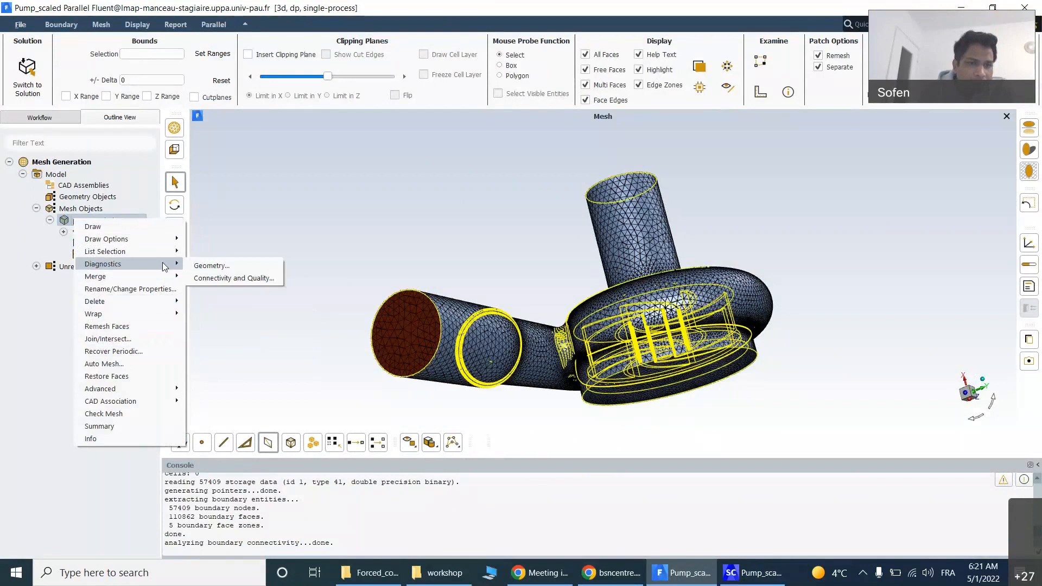
click(222, 279)
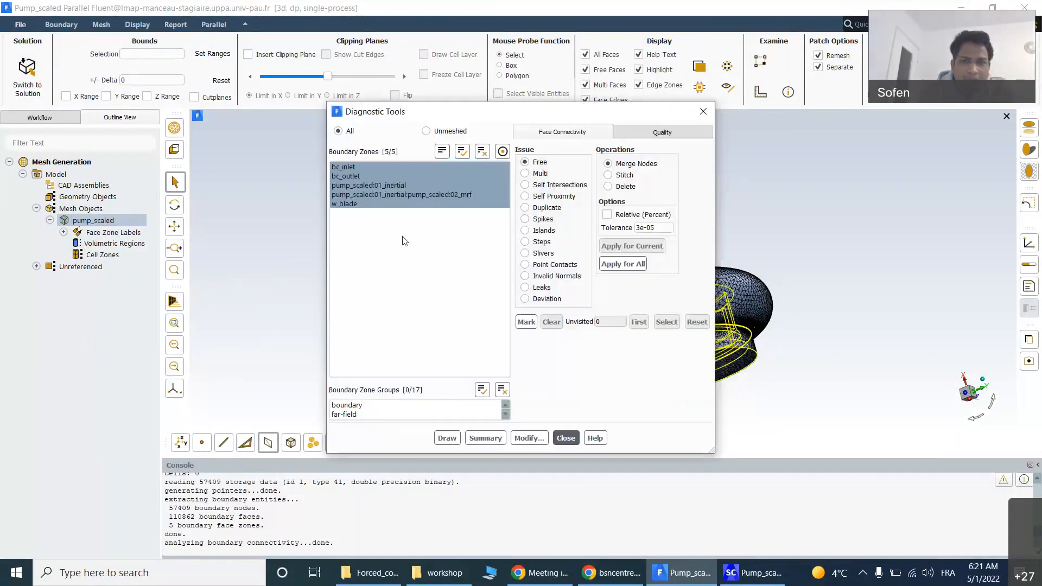
click(525, 323)
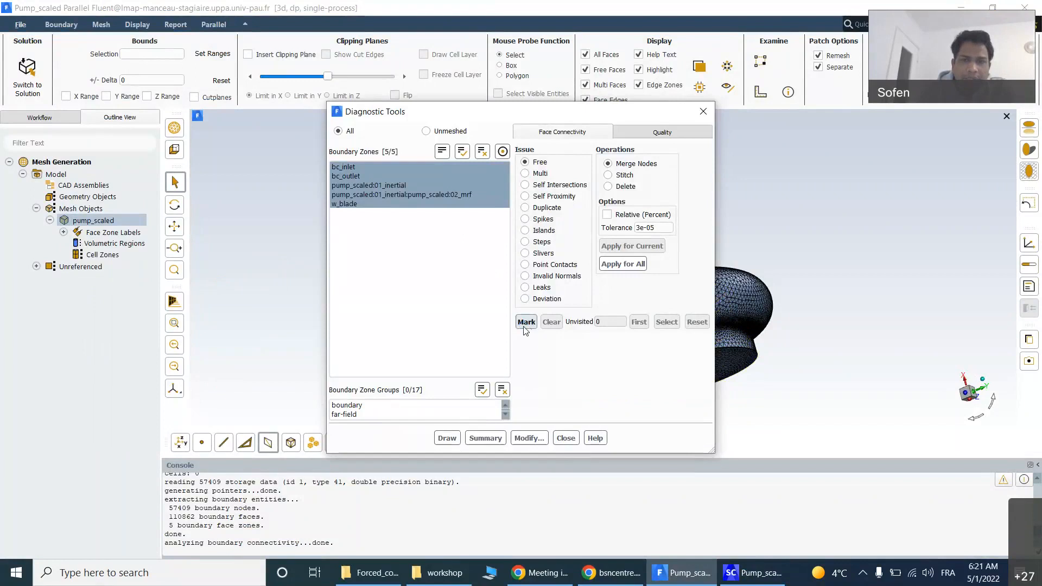
Step: Check the boundary zones for multi, duplicate and self-intersecting faces, and close the diagnostics
click(525, 173)
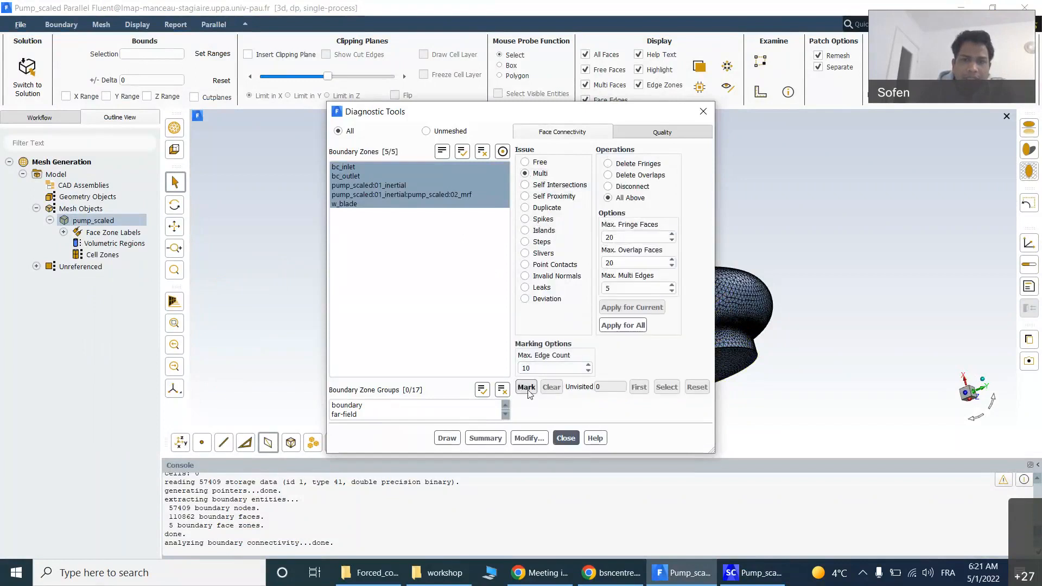
click(524, 207)
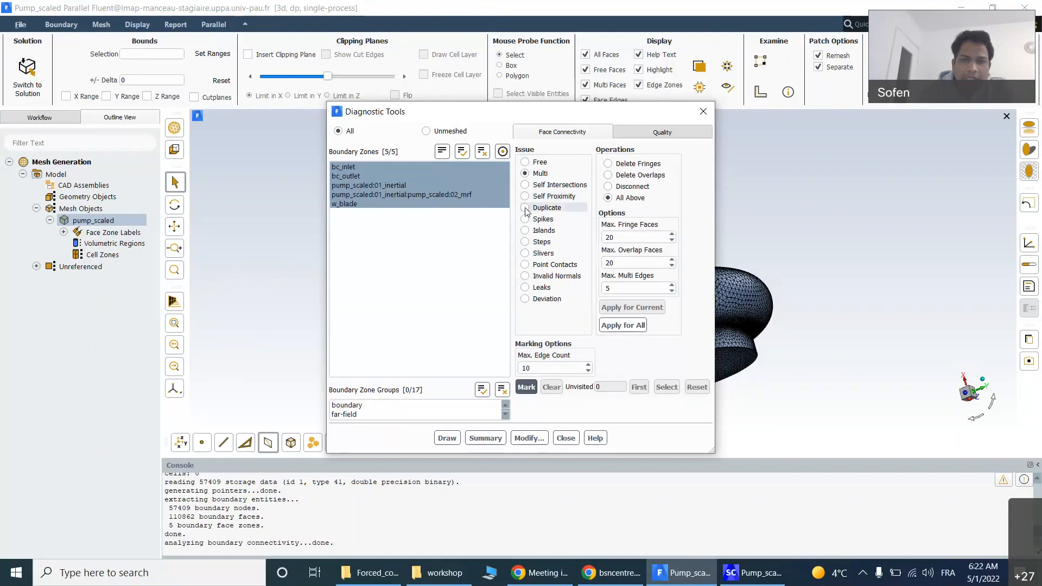
click(526, 322)
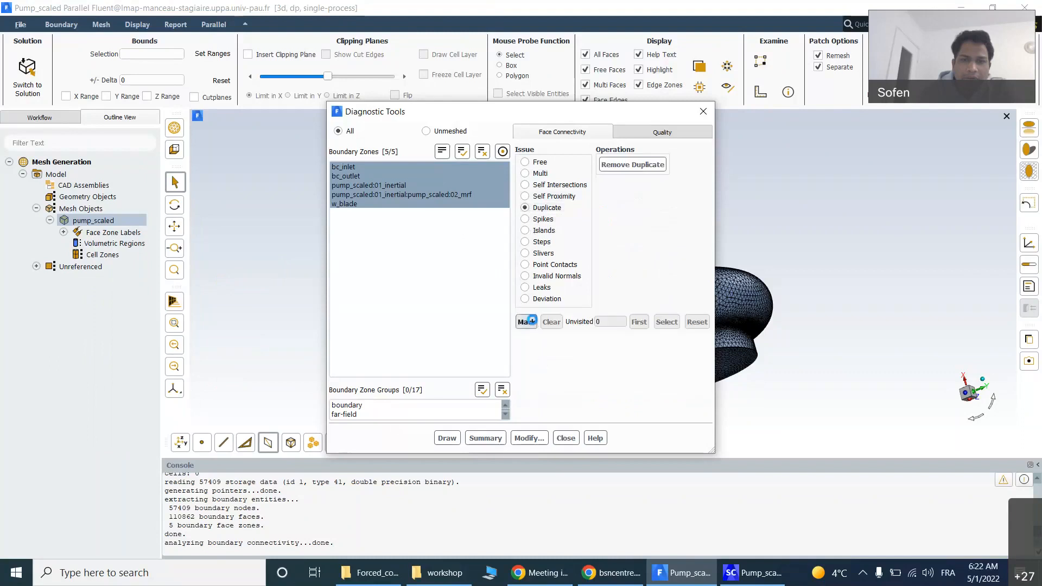
click(525, 185)
click(530, 352)
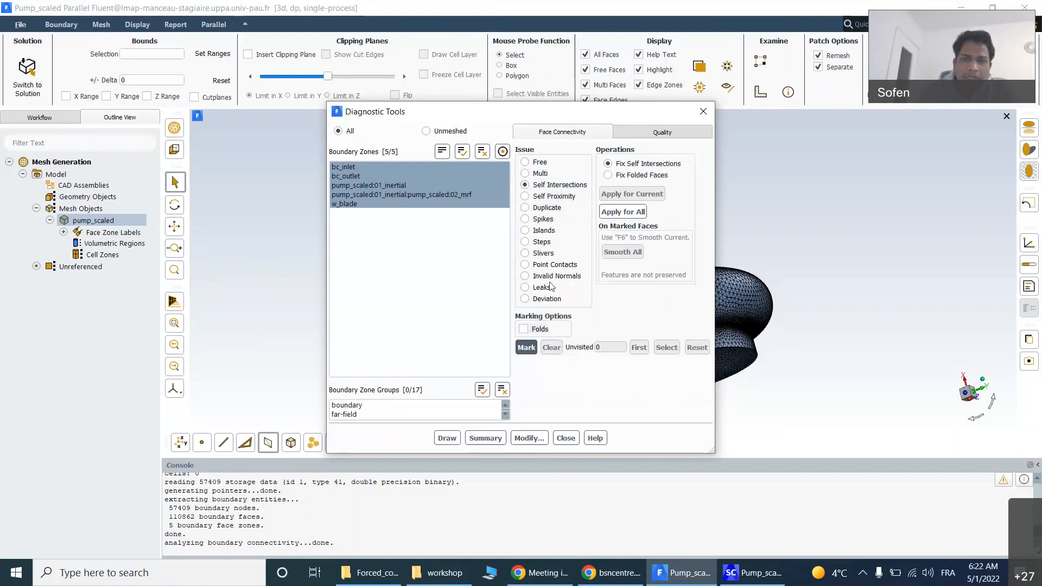
click(663, 133)
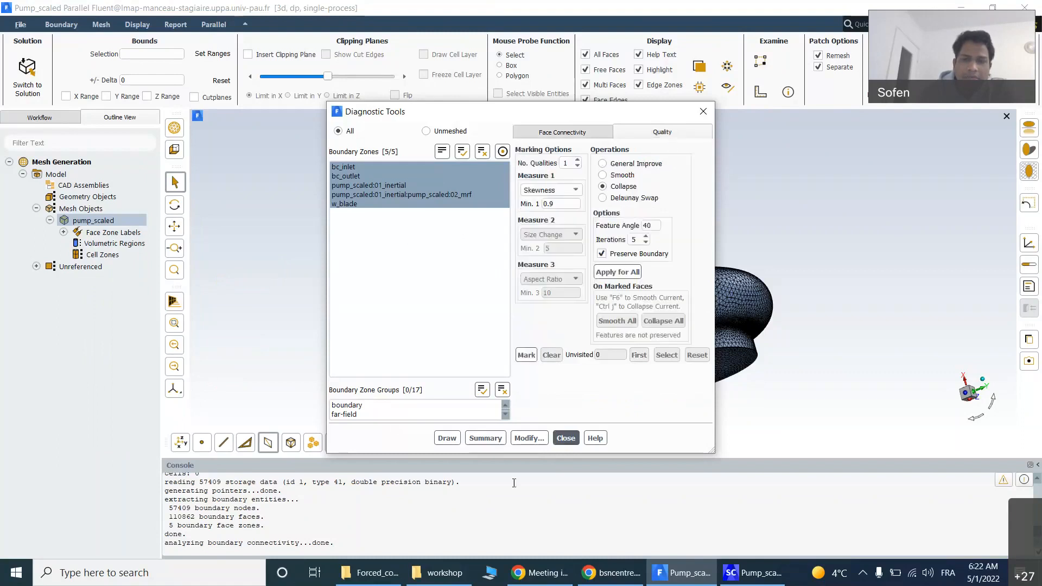
click(566, 438)
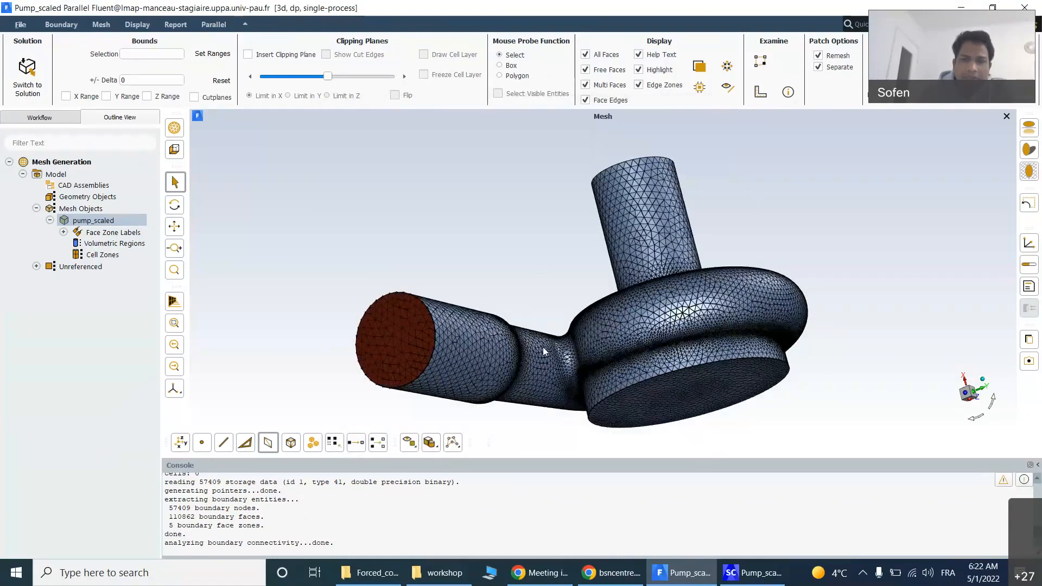
Step: Compute the volumetric regions of the pump_scaled mesh object and list them
drag(669, 203, 347, 291)
right_click(130, 243)
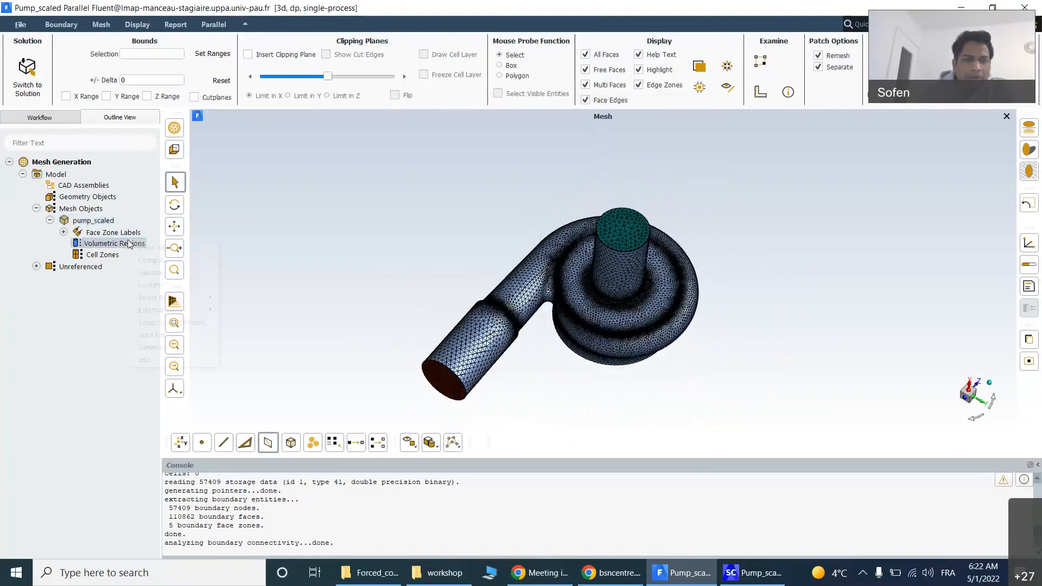
click(150, 261)
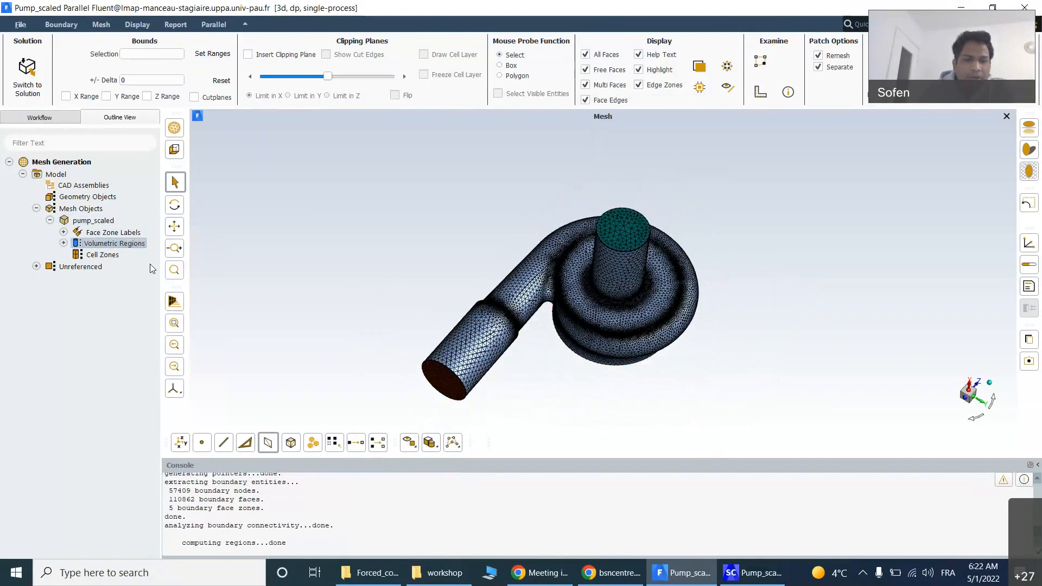
click(63, 243)
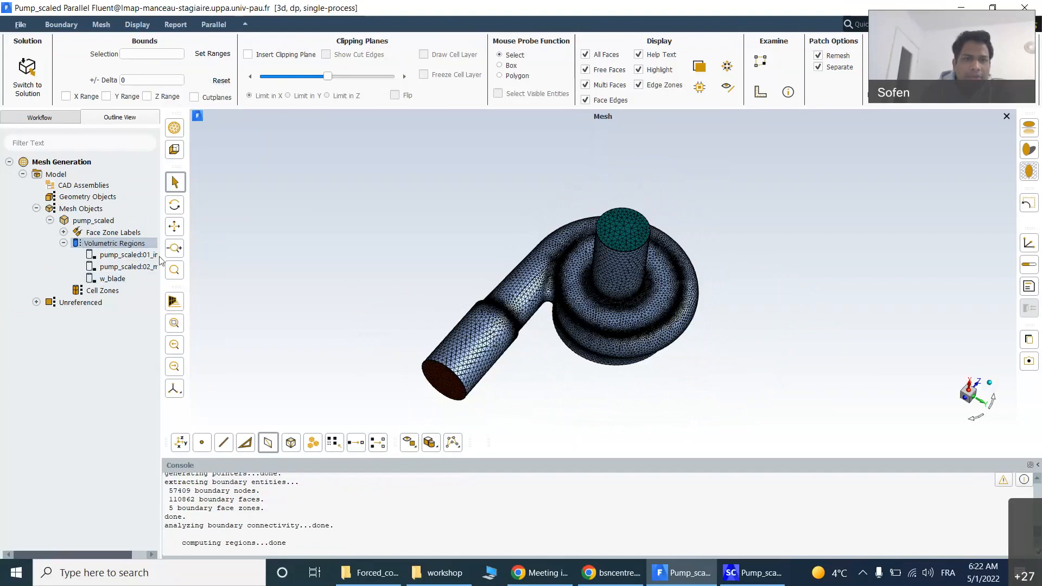
Step: Draw the pump_scaled:01_inertial region and insert a clipping plane limited in Y to expose the pump's interior
right_click(150, 255)
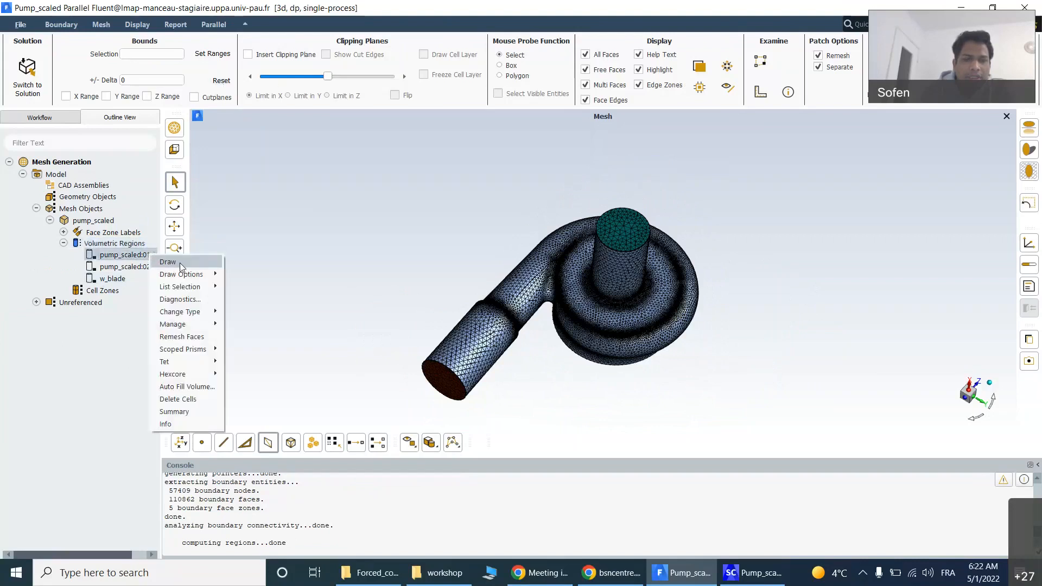
click(168, 262)
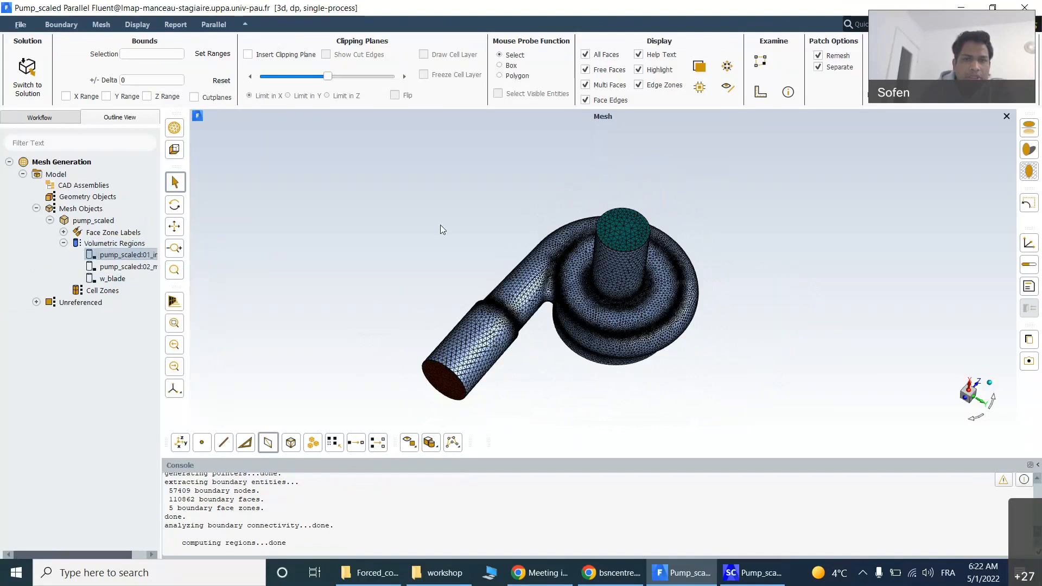
click(247, 54)
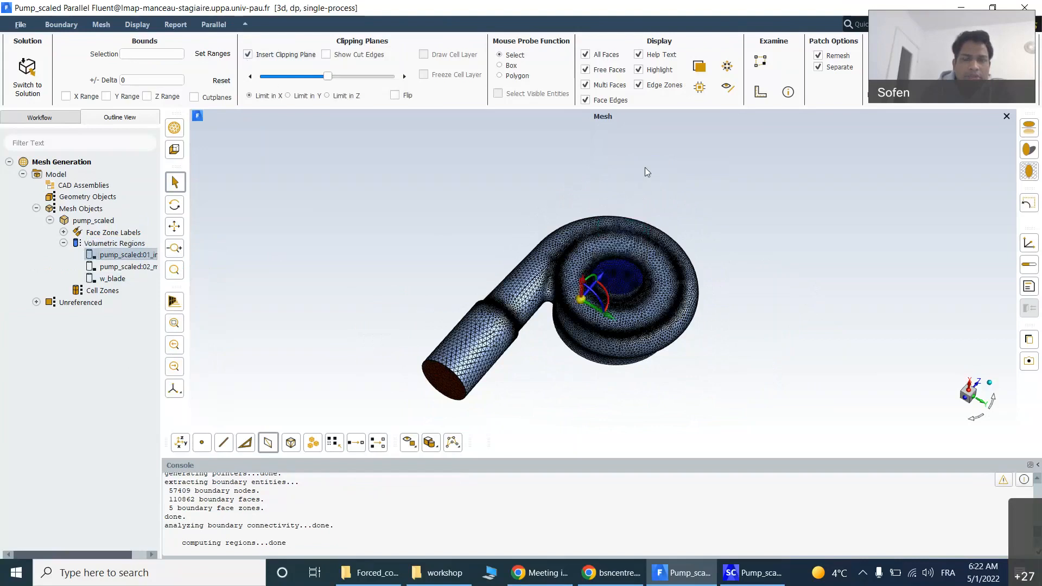
drag(892, 290, 730, 256)
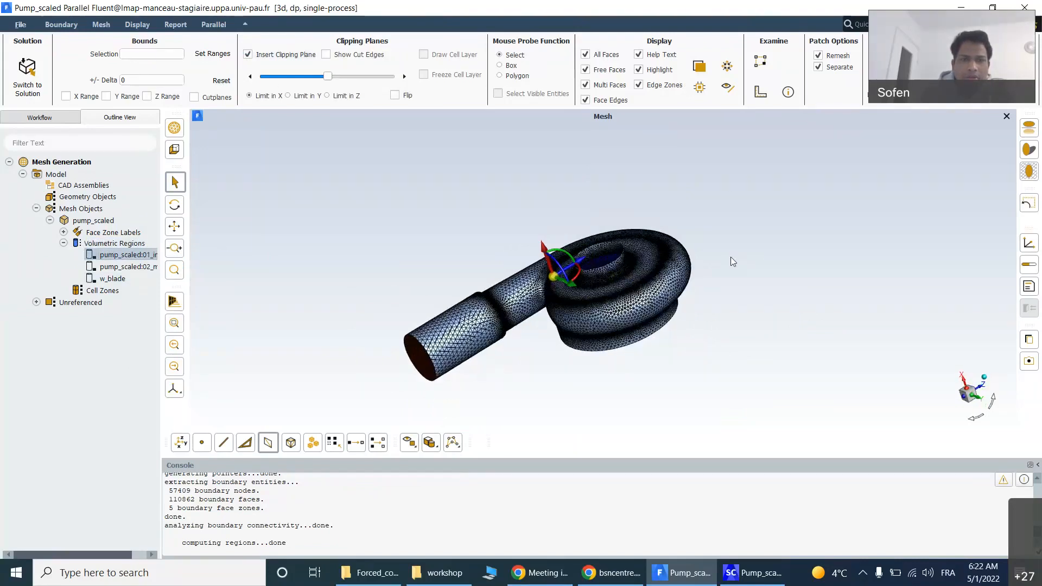
click(288, 96)
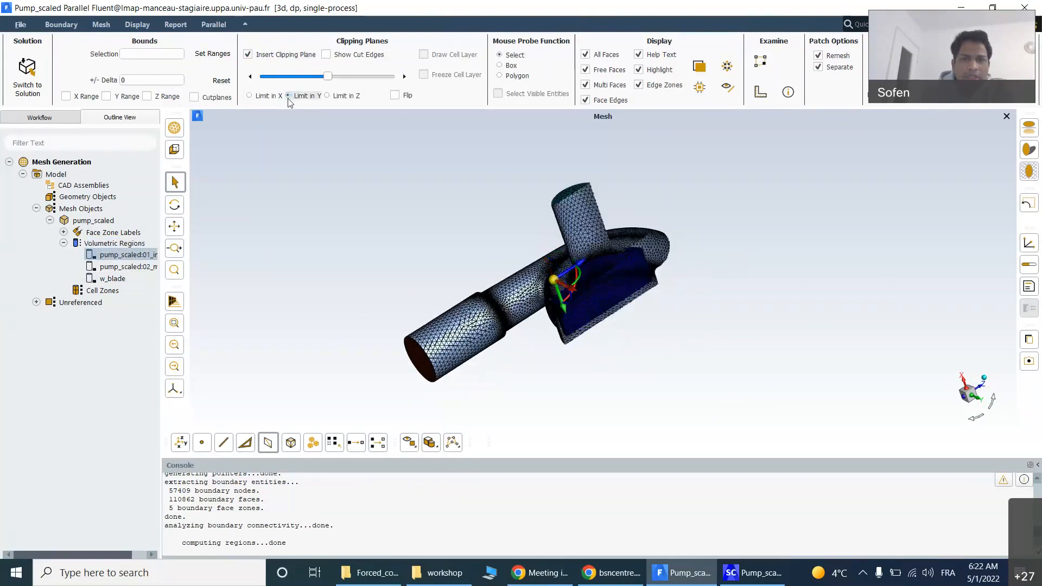
drag(787, 255, 516, 227)
scroll(529, 216, up, 3)
Step: Change the type of the pump_scaled:01_inertial volumetric region to Fluid
right_click(129, 256)
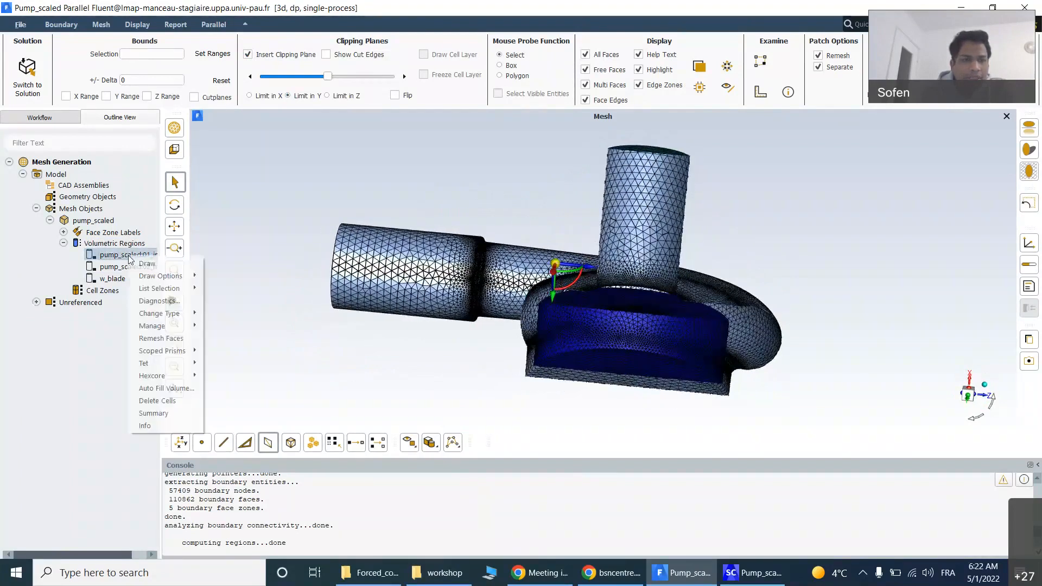
mouse_move(179, 315)
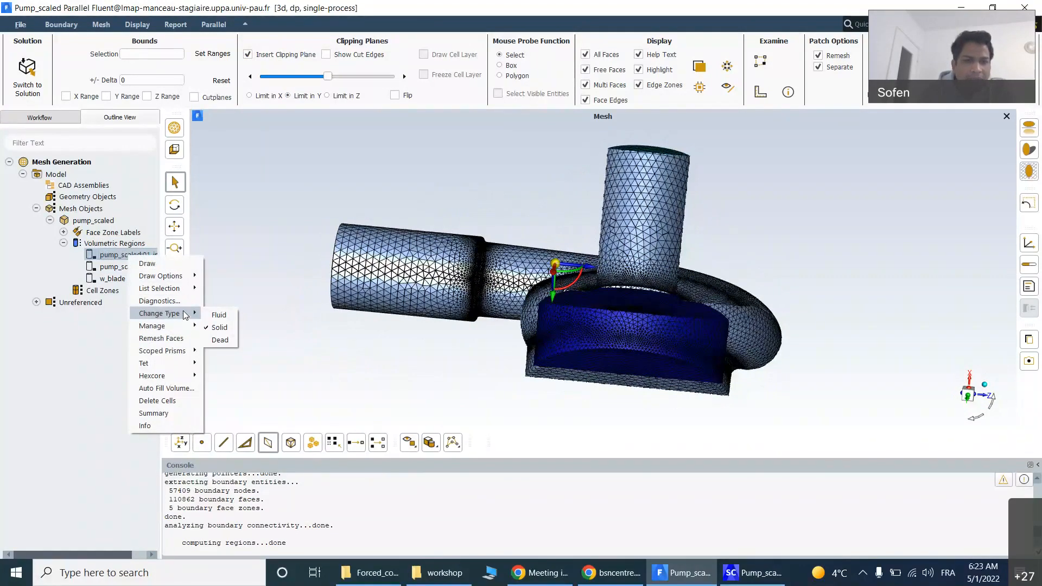
click(218, 316)
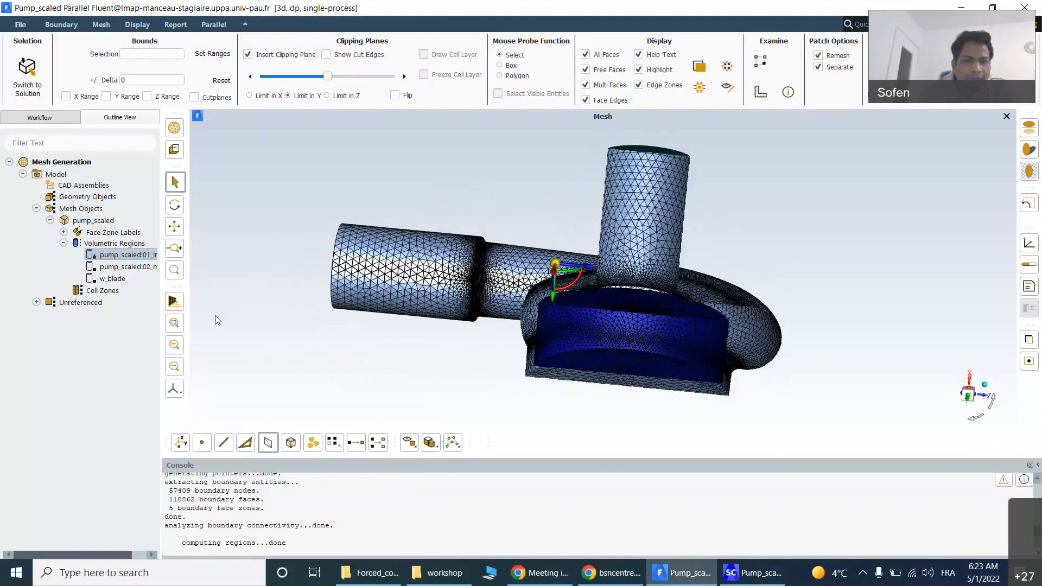
Step: Rename the pump_scaled:01_inertial volumetric region as 01_inertial
right_click(115, 256)
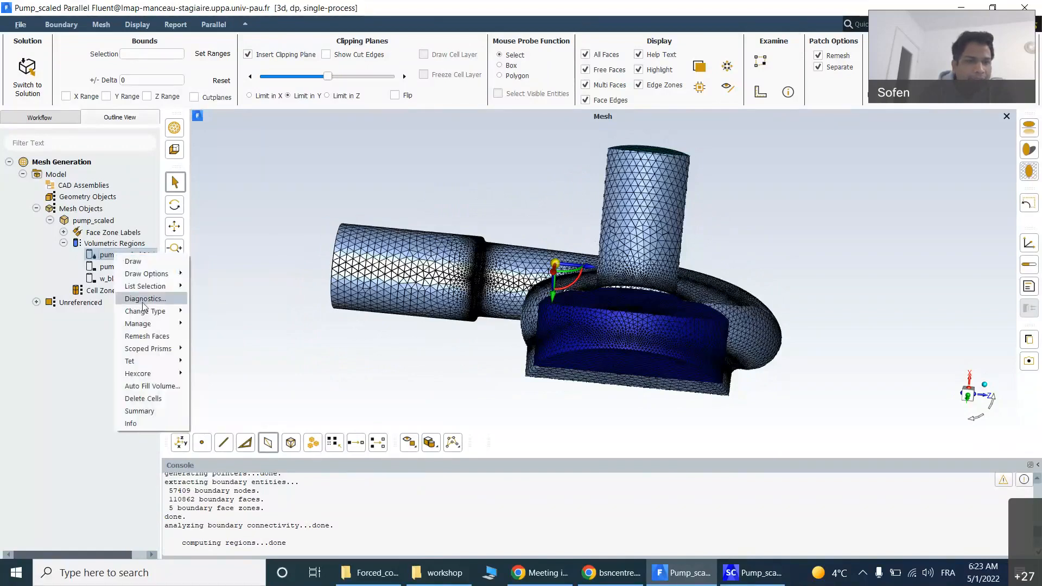
click(204, 340)
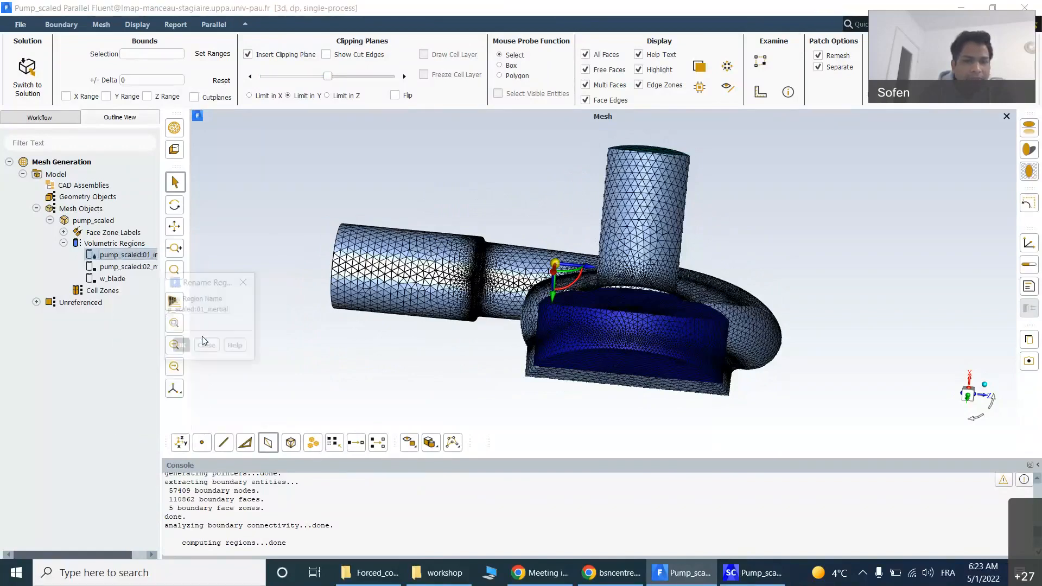
drag(197, 312, 128, 312)
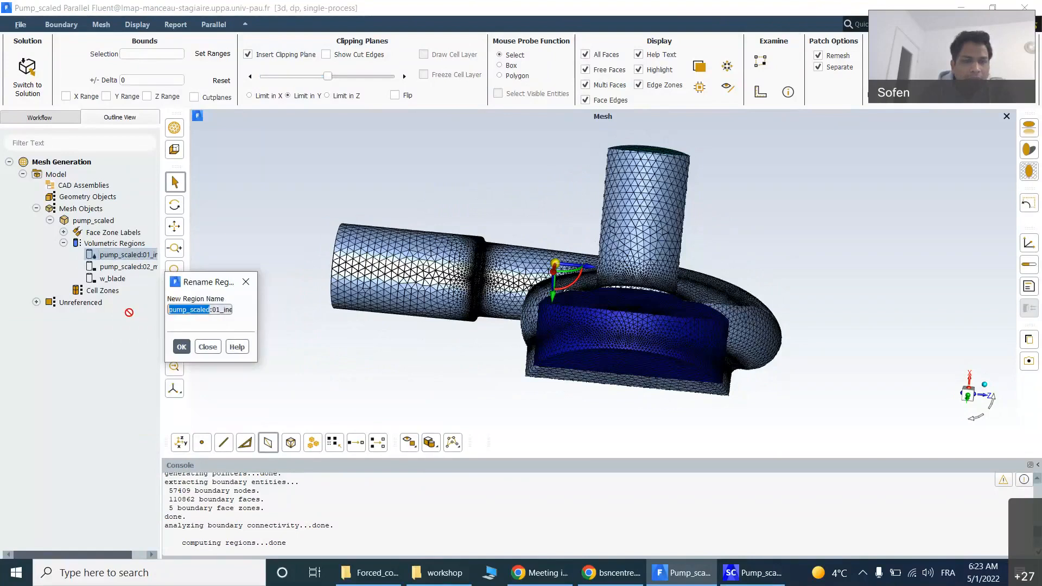
key(BackSpace)
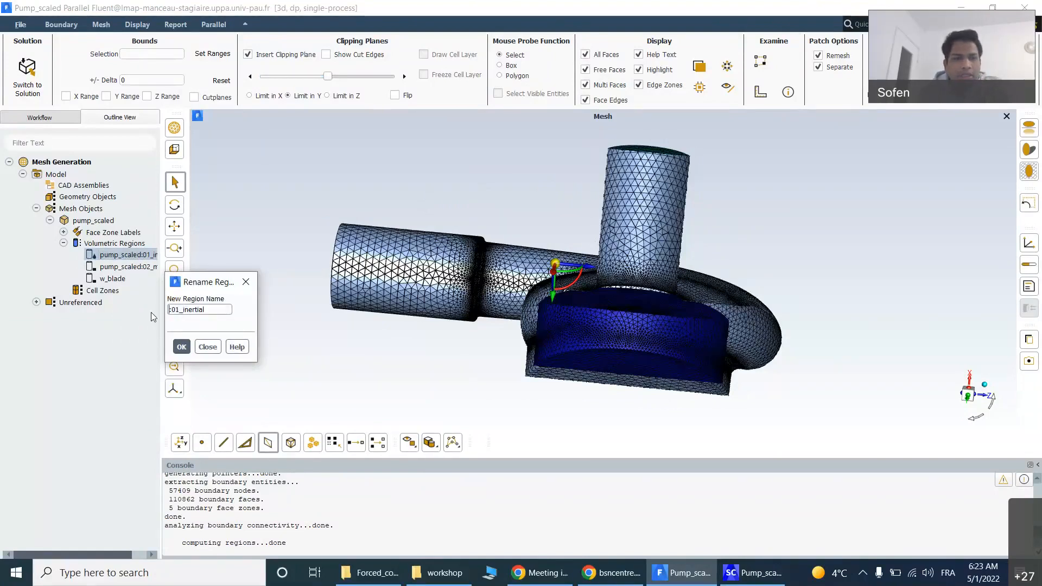
key(Delete)
click(181, 346)
Step: Rename the 01_inertial volumetric region as 01_casing
right_click(128, 255)
mouse_move(175, 323)
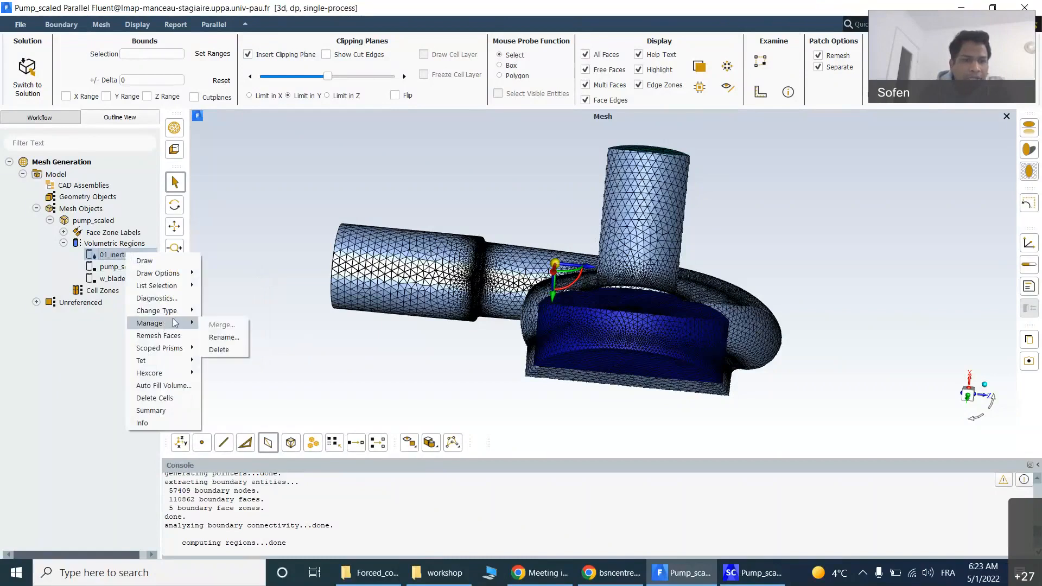
click(216, 338)
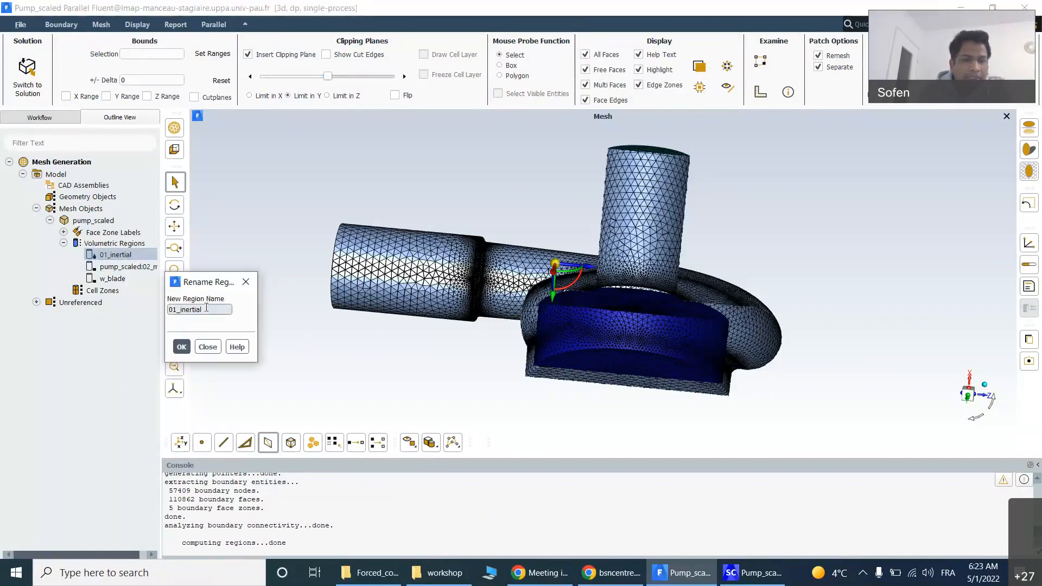
drag(202, 309, 178, 312)
text(casing)
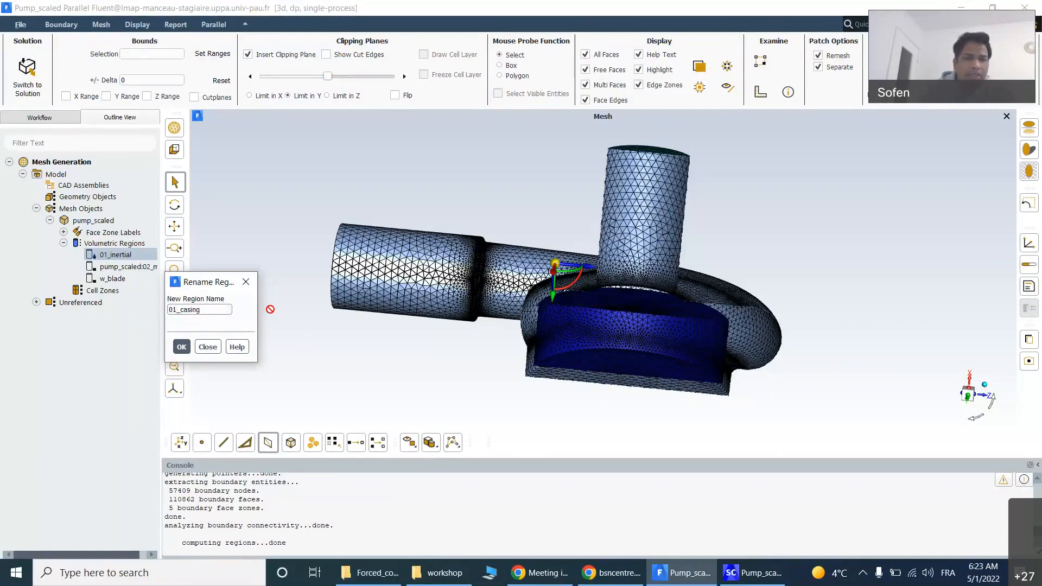
click(182, 348)
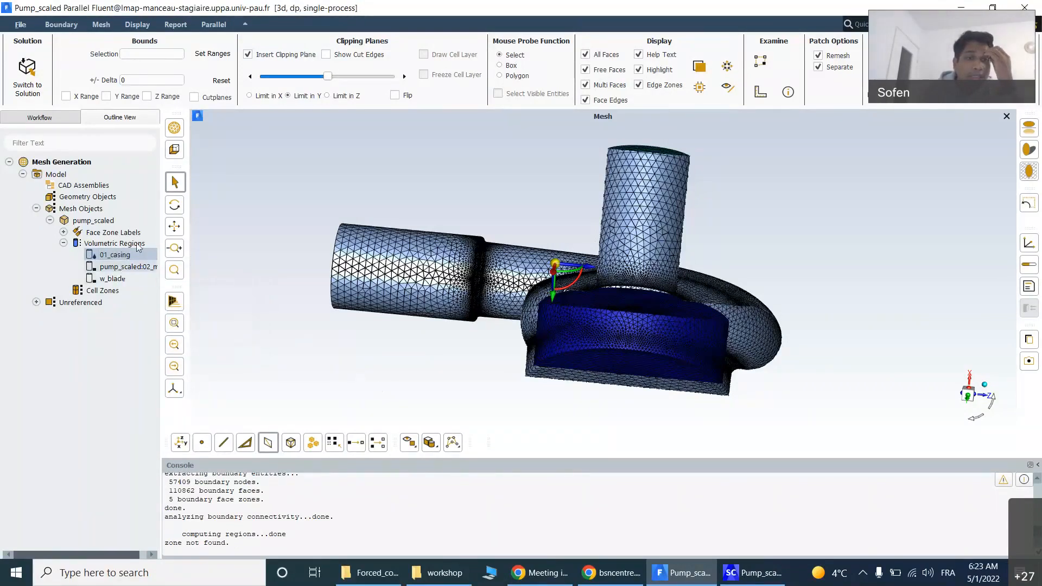
Step: Draw the pump_scaled:02_mrf region and shift the Y clipping plane slightly to examine the blade cavities inside it
right_click(130, 268)
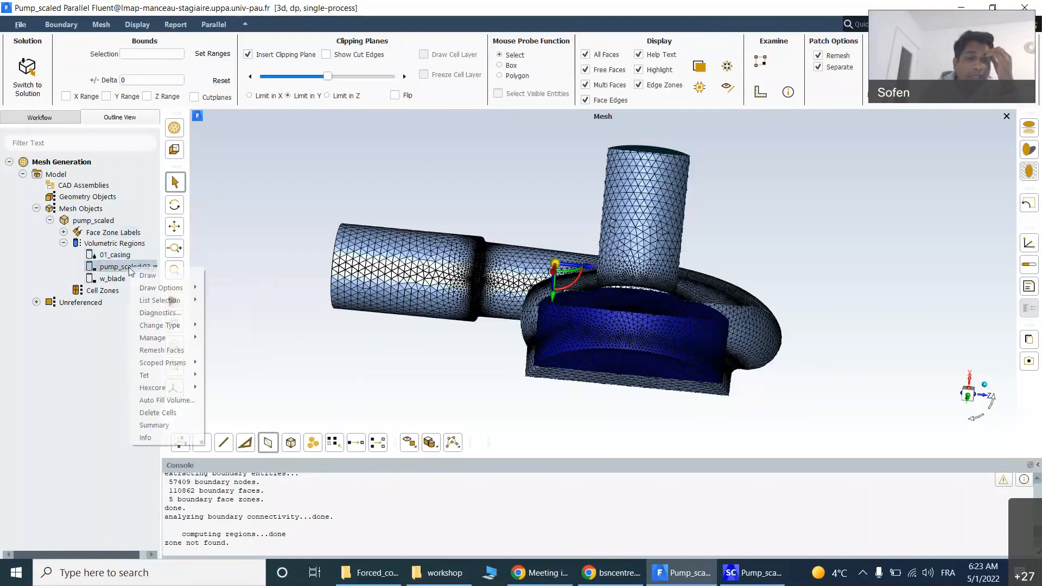
click(152, 279)
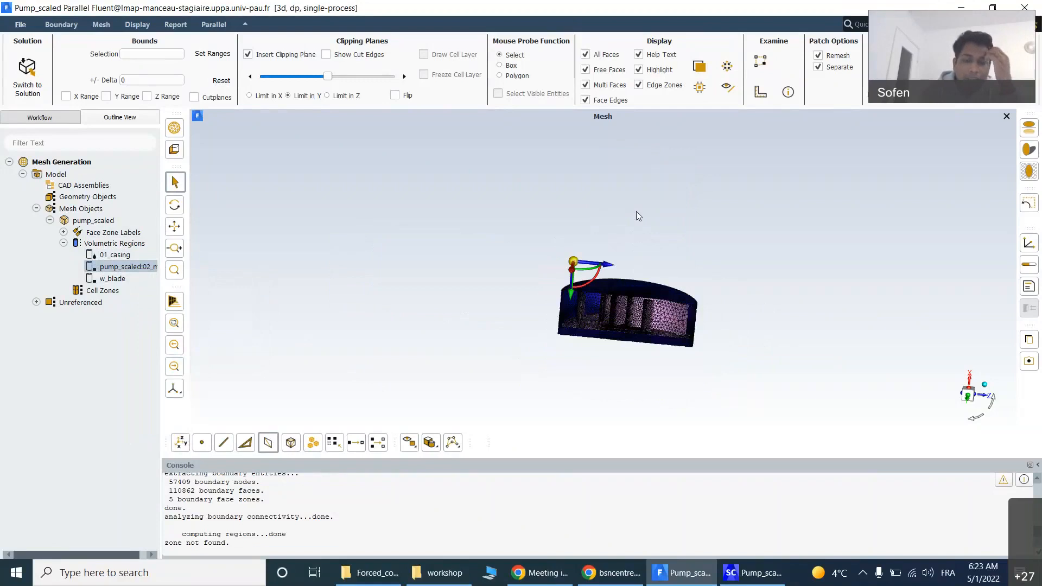
scroll(637, 212, down, 2)
scroll(648, 233, up, 4)
scroll(643, 233, up, 3)
scroll(643, 221, down, 4)
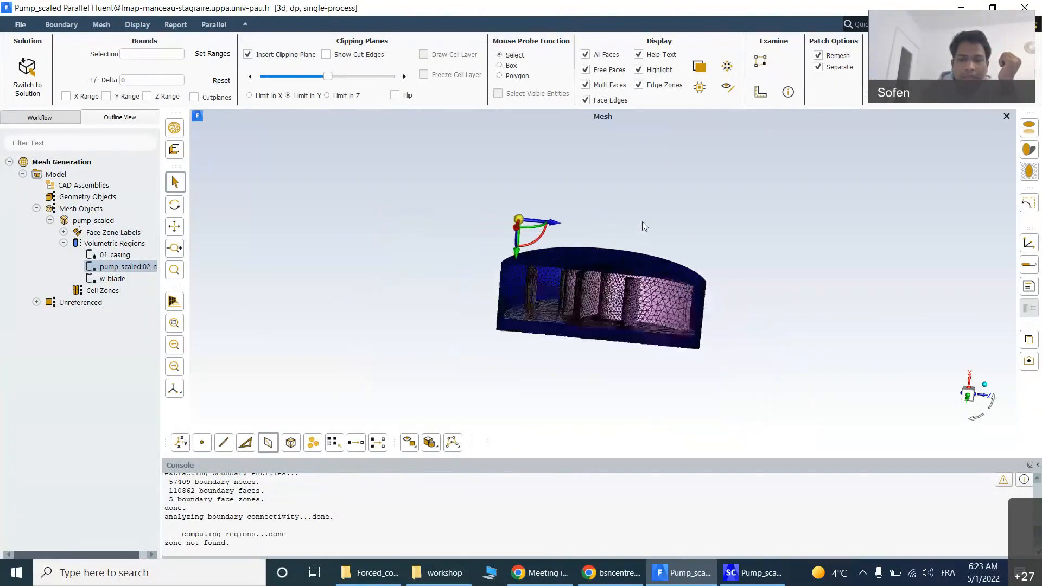
drag(637, 207, 627, 265)
scroll(598, 267, up, 5)
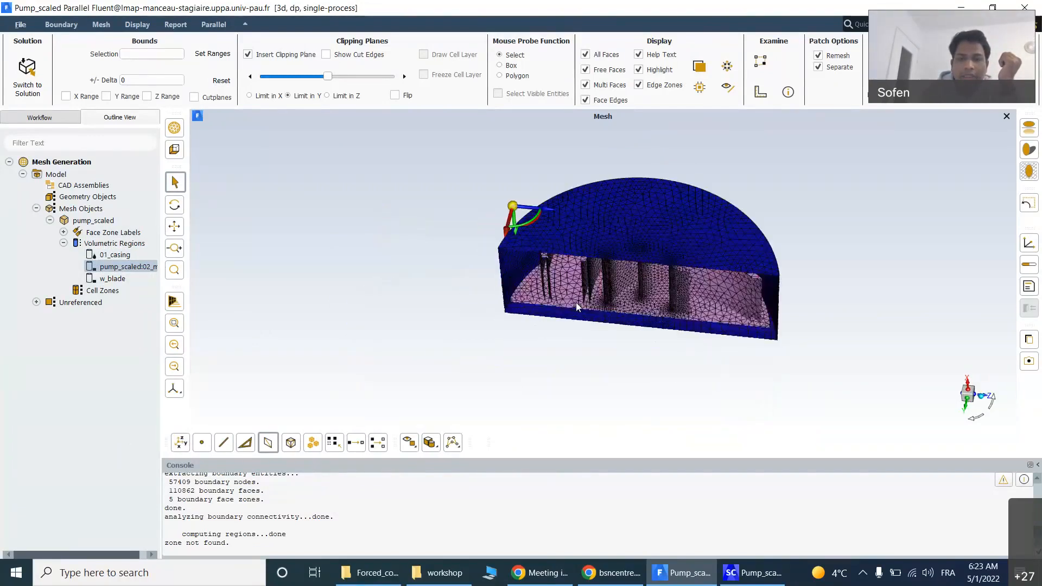
drag(600, 330, 605, 305)
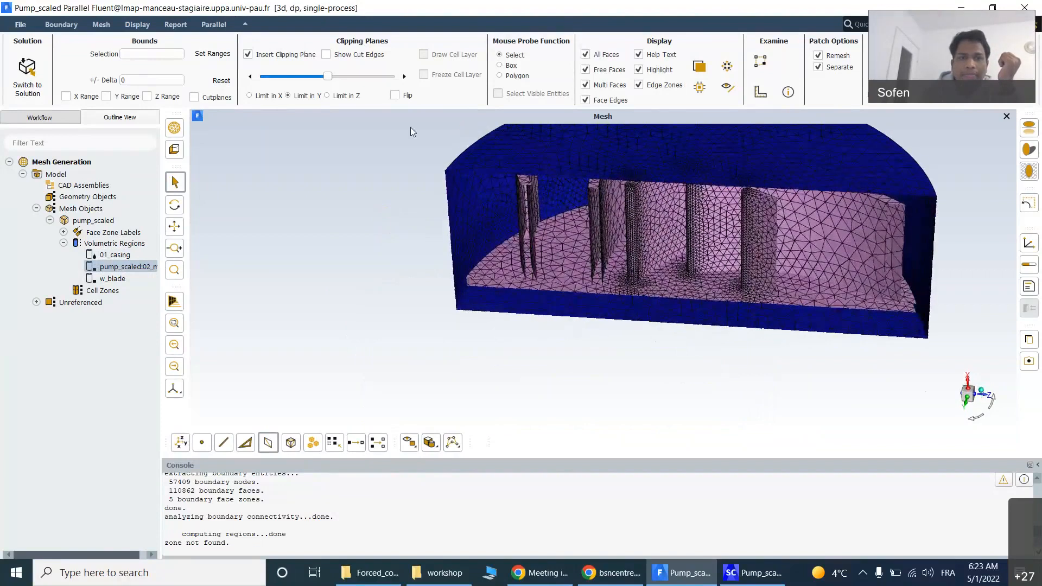
mouse_move(329, 76)
mouse_down()
mouse_move(368, 77)
mouse_move(284, 82)
mouse_move(329, 77)
mouse_up()
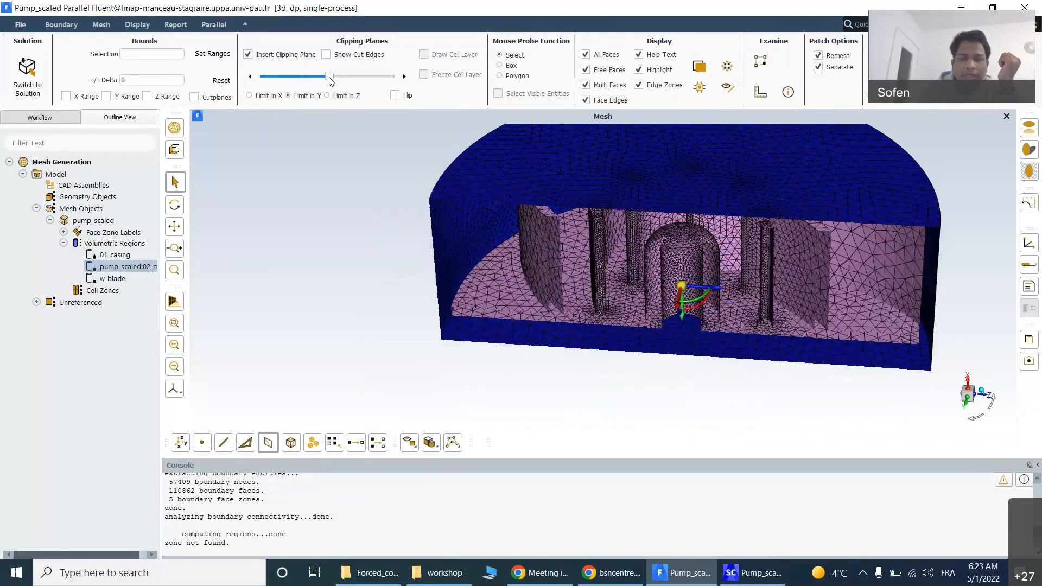
Step: Change the type of the pump_scaled:02_mrf volumetric region to Fluid and rename the region as 02_mrf
right_click(131, 266)
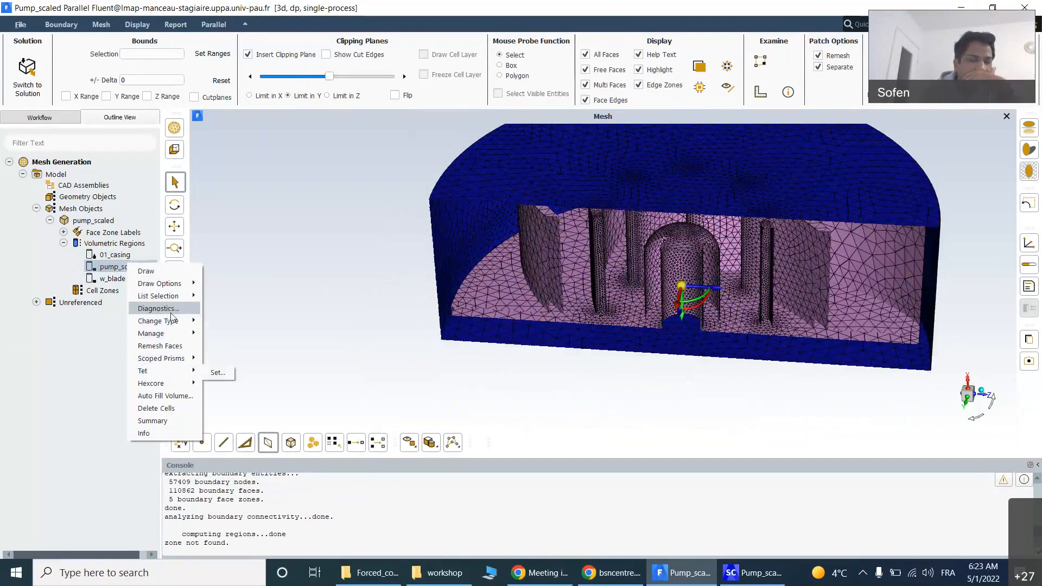
mouse_move(171, 327)
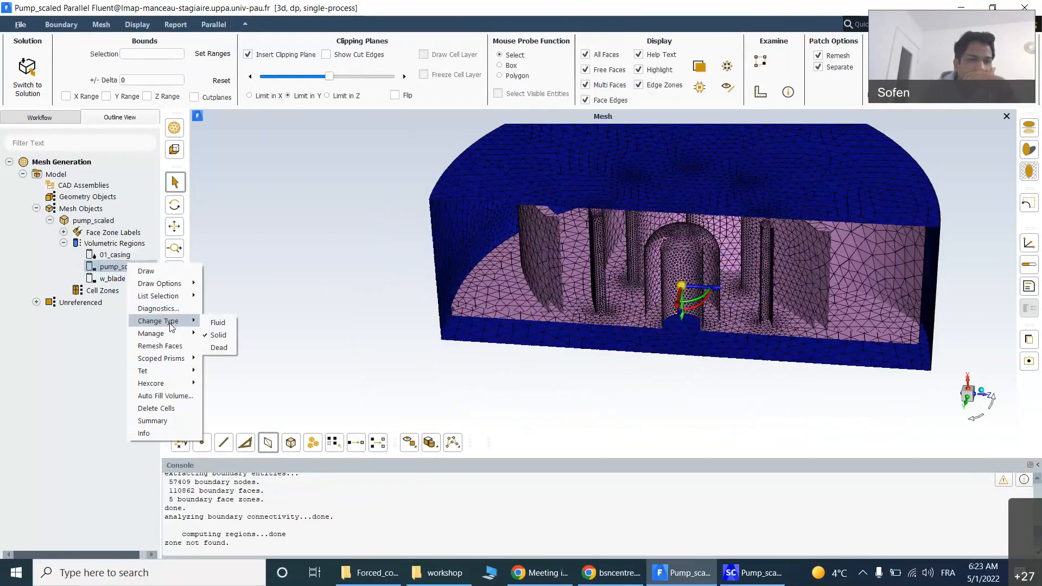
click(218, 323)
right_click(126, 269)
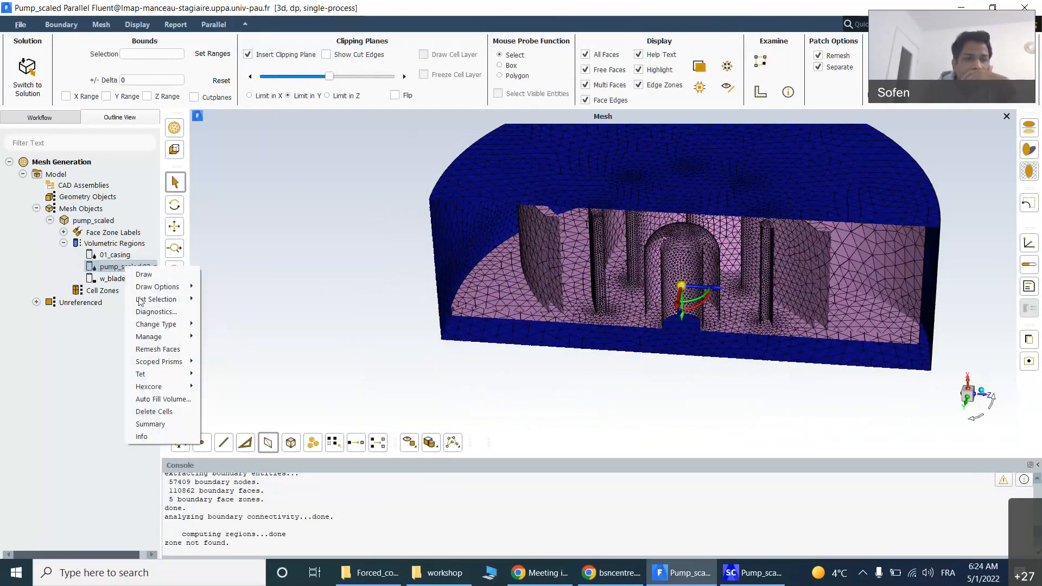
mouse_move(163, 337)
click(221, 352)
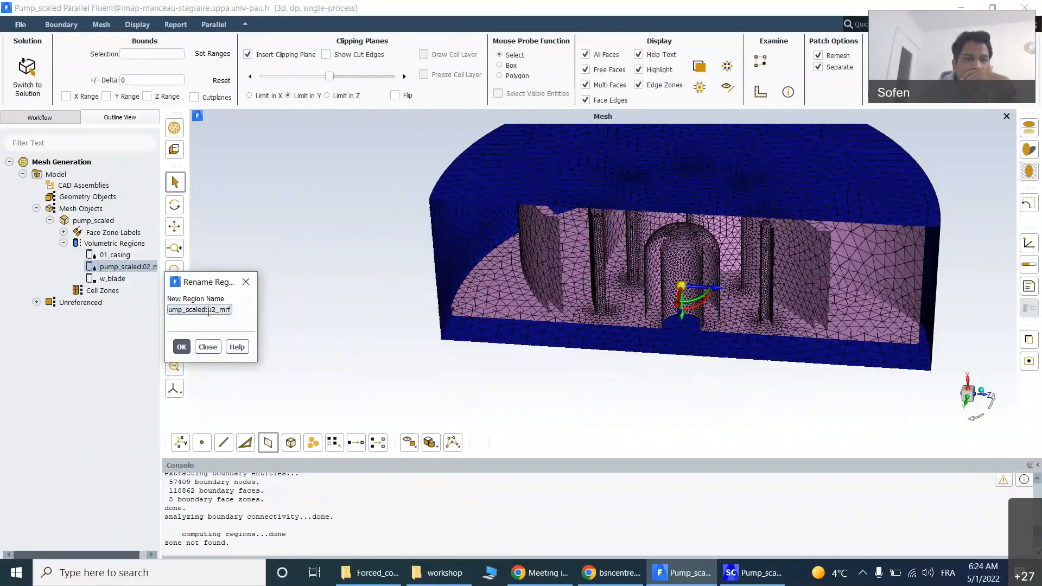
drag(209, 312, 91, 310)
key(BackSpace)
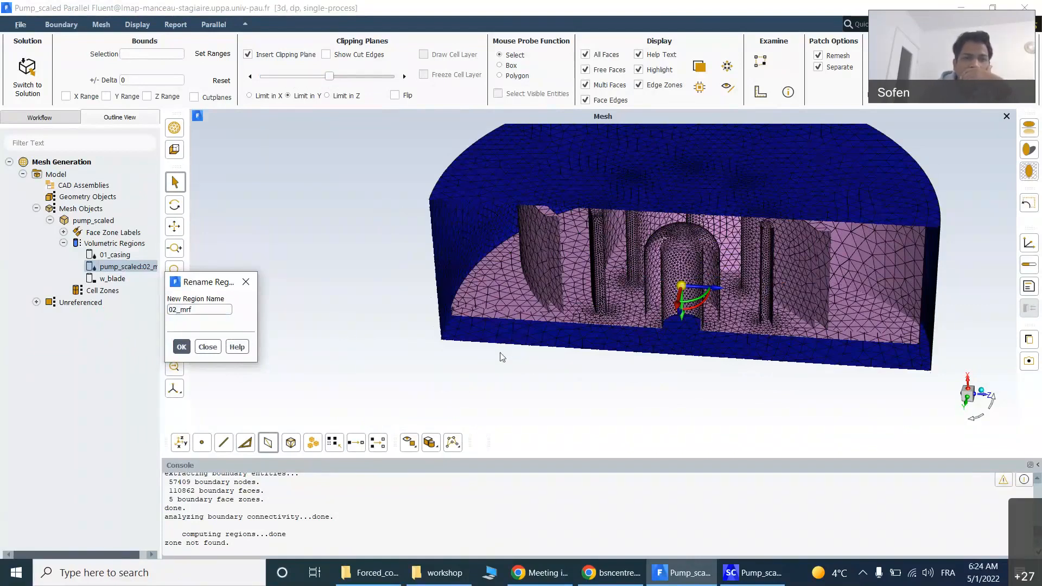
click(182, 347)
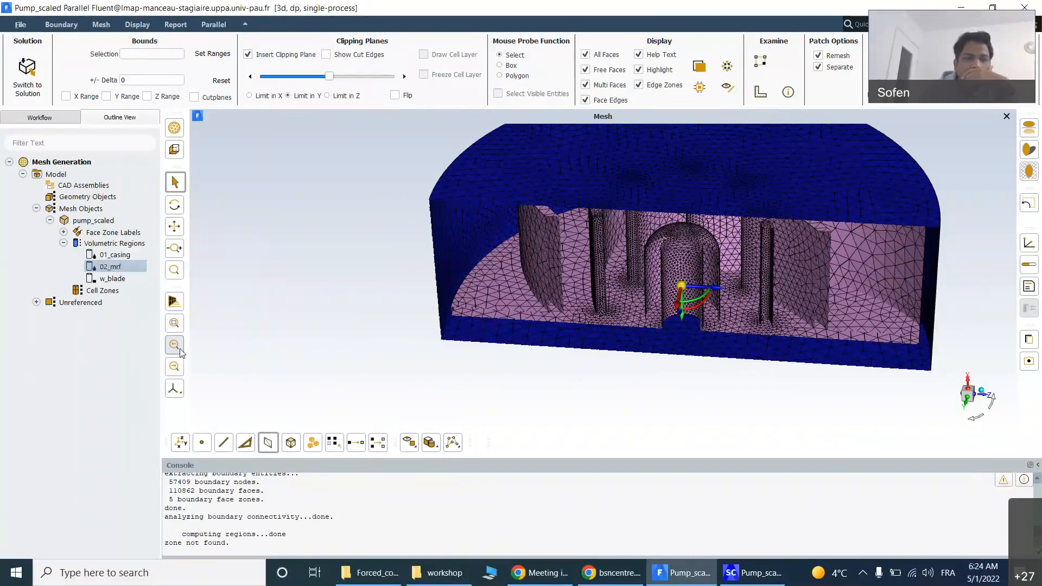
Step: Draw the w_blade region and turn off the clipping plane to examine the whole impeller from above and below
right_click(107, 281)
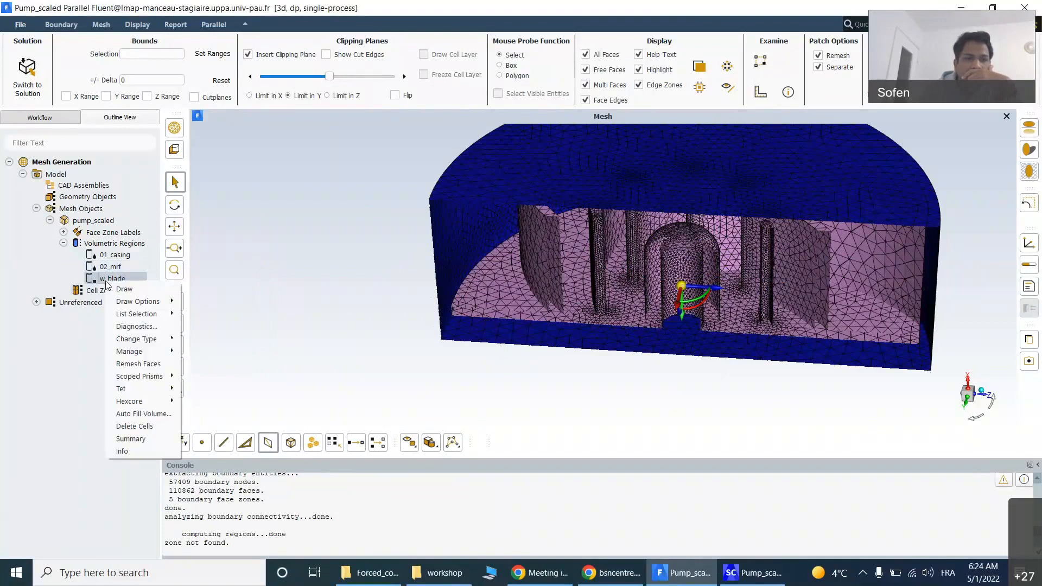
click(144, 289)
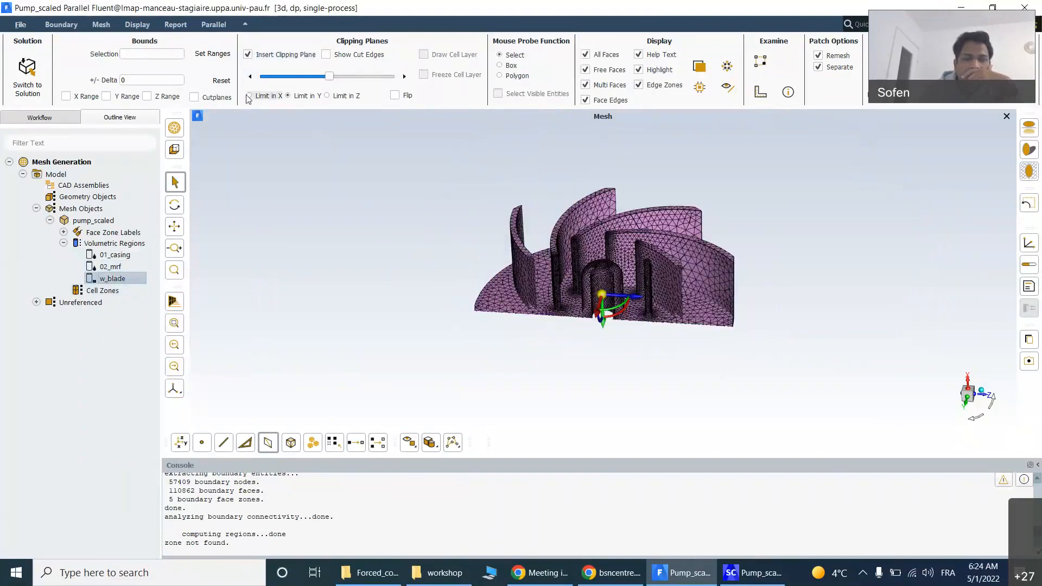
click(754, 573)
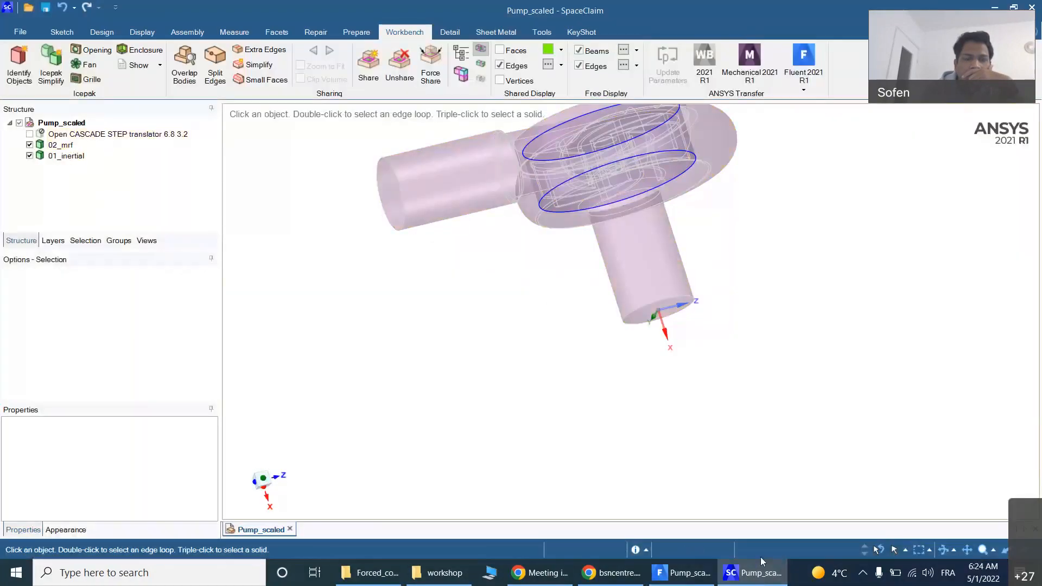
click(744, 573)
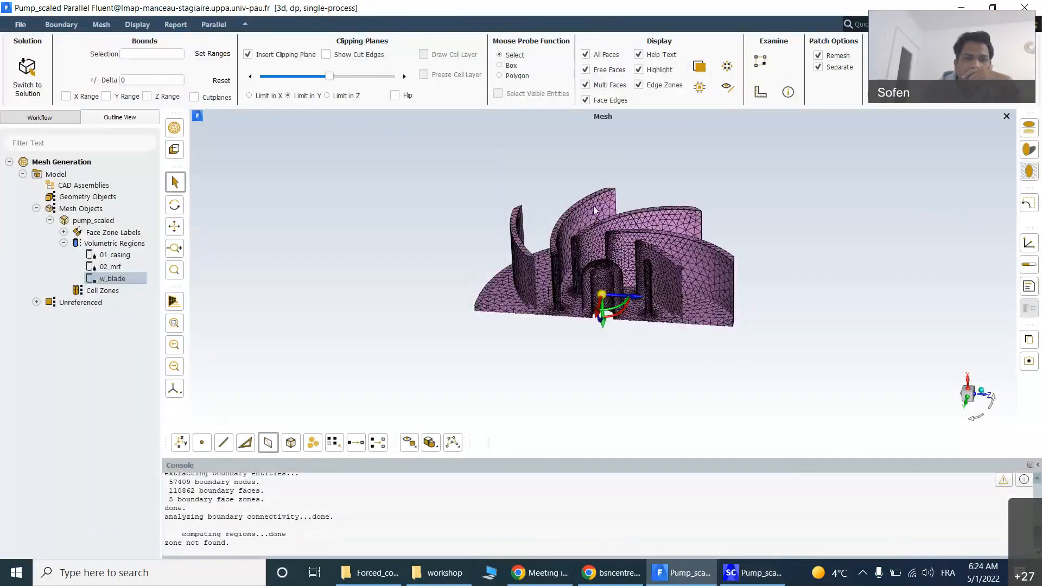
click(254, 54)
drag(494, 207, 493, 284)
scroll(494, 284, up, 2)
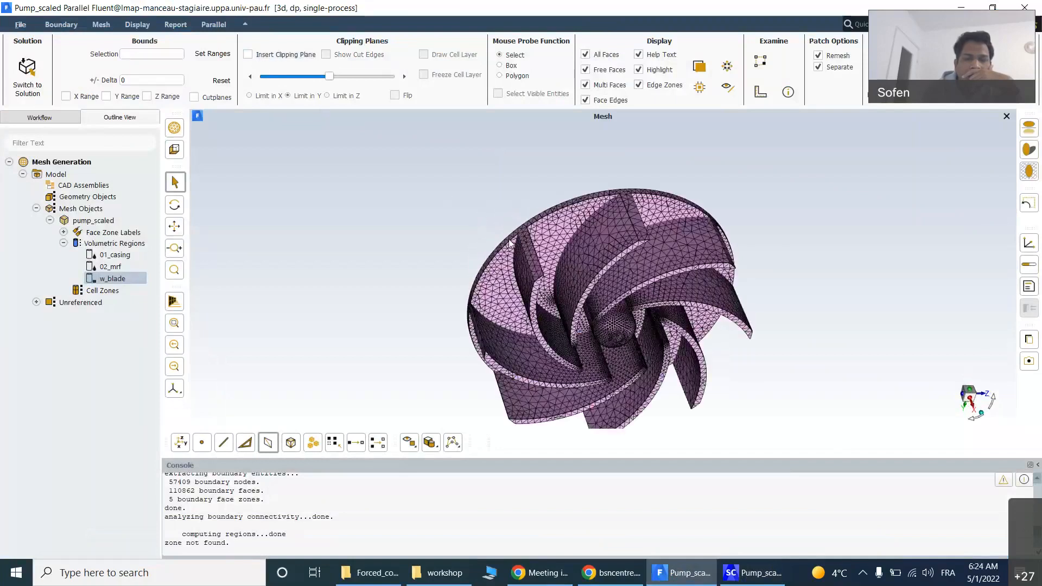
drag(509, 242, 637, 305)
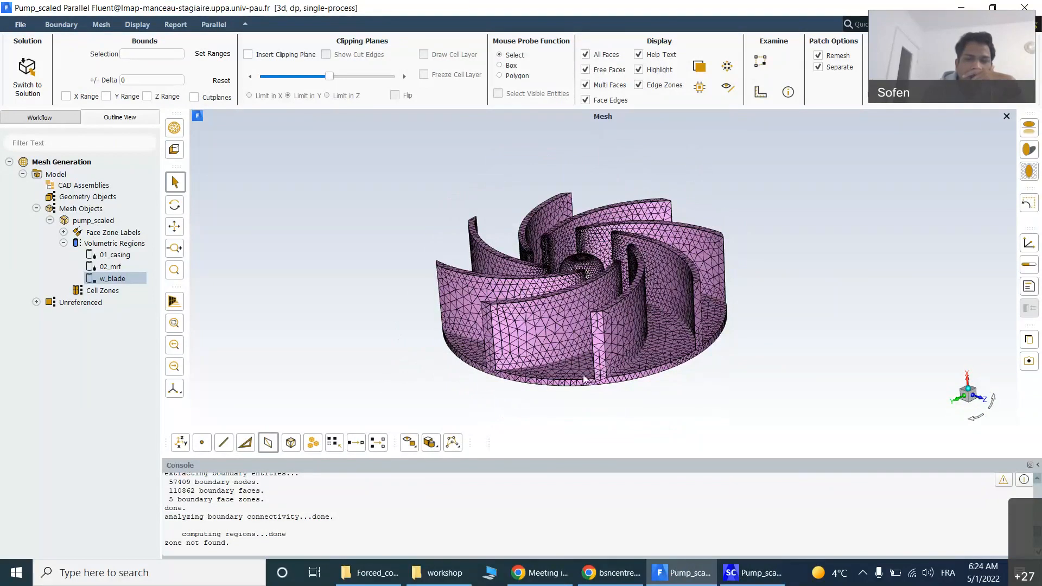
drag(561, 409, 548, 190)
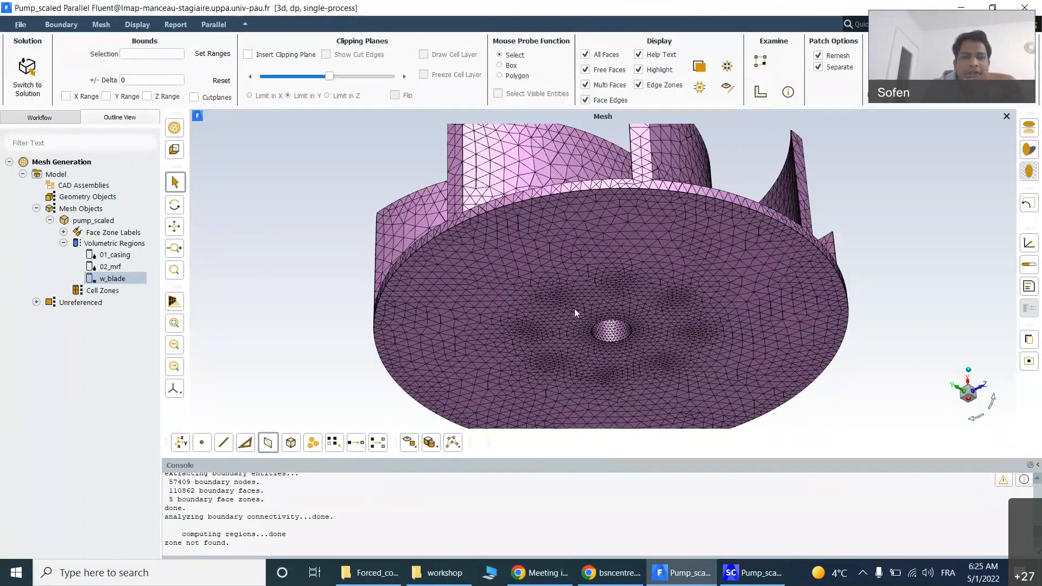
Step: Change the type of the w_blade volumetric region to Dead
right_click(121, 280)
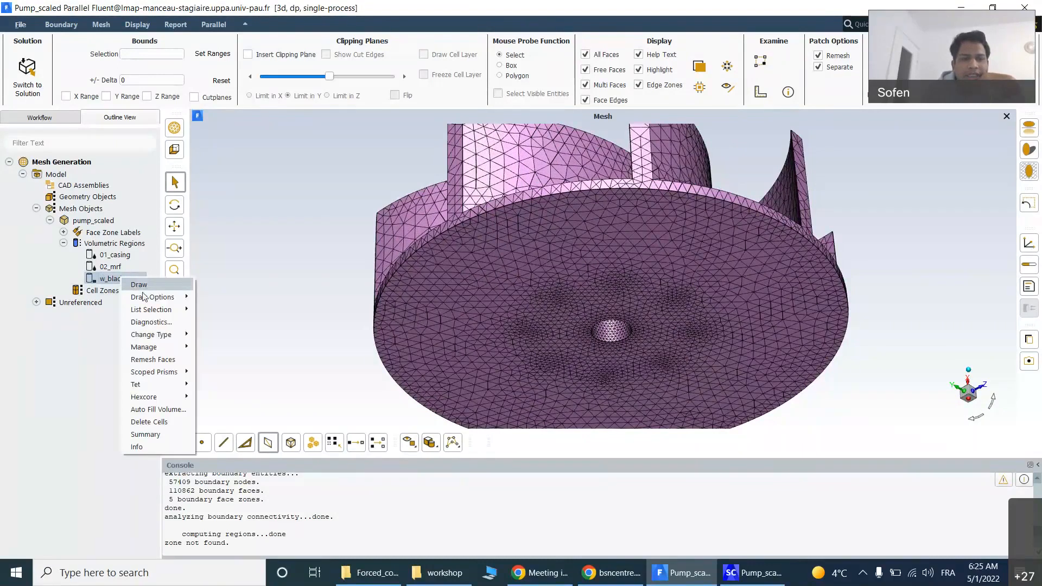
mouse_move(170, 338)
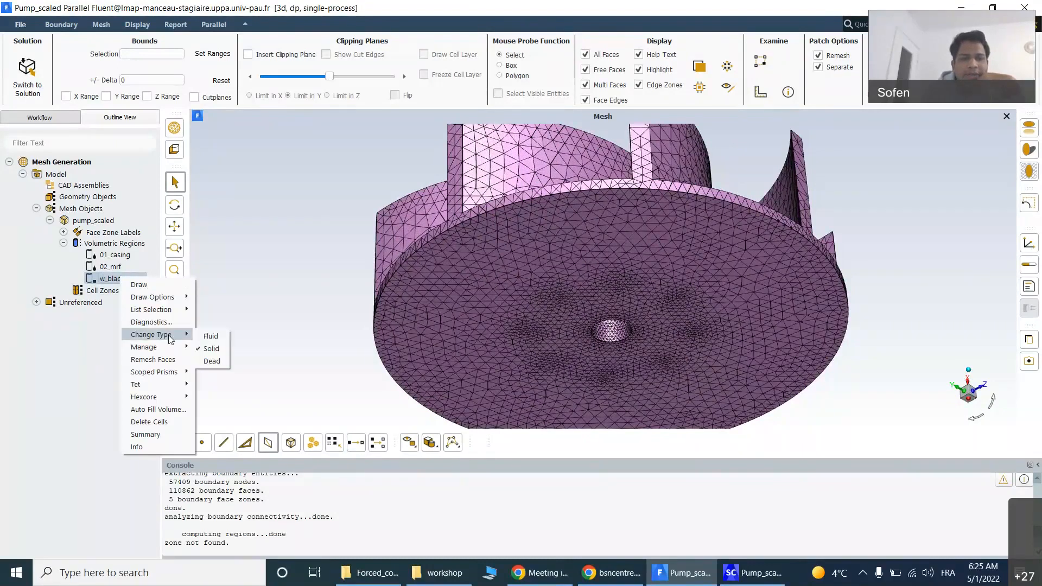
click(211, 361)
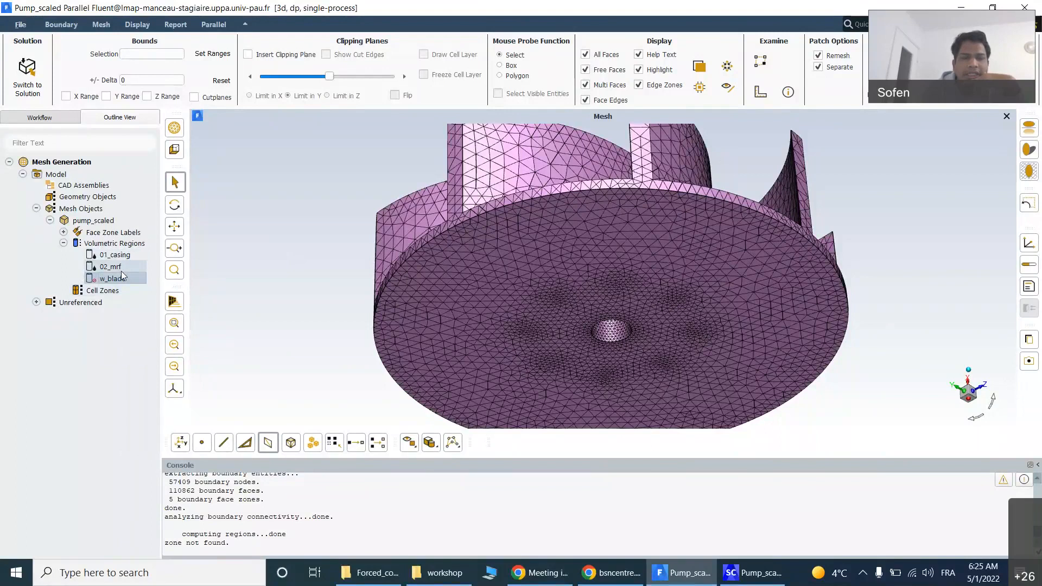
Step: Draw all volumetric regions of the pump_scaled mesh object and examine the complete pump
right_click(110, 242)
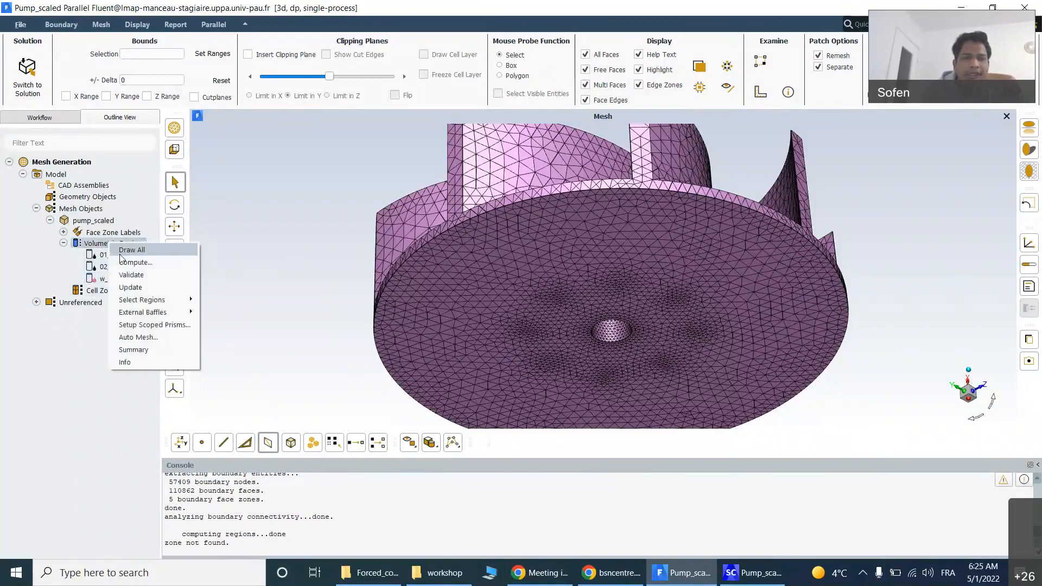
click(219, 82)
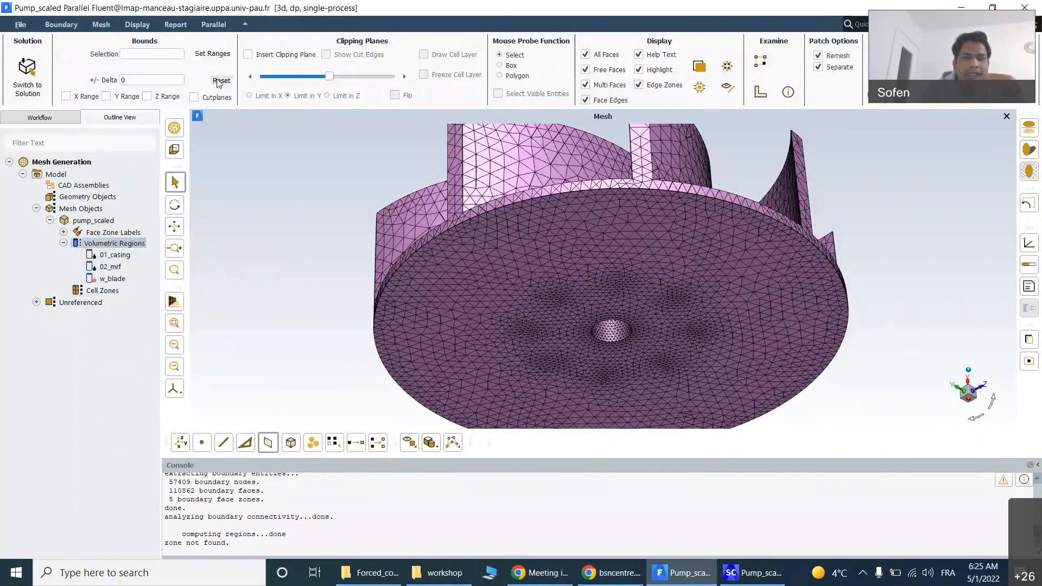
right_click(118, 246)
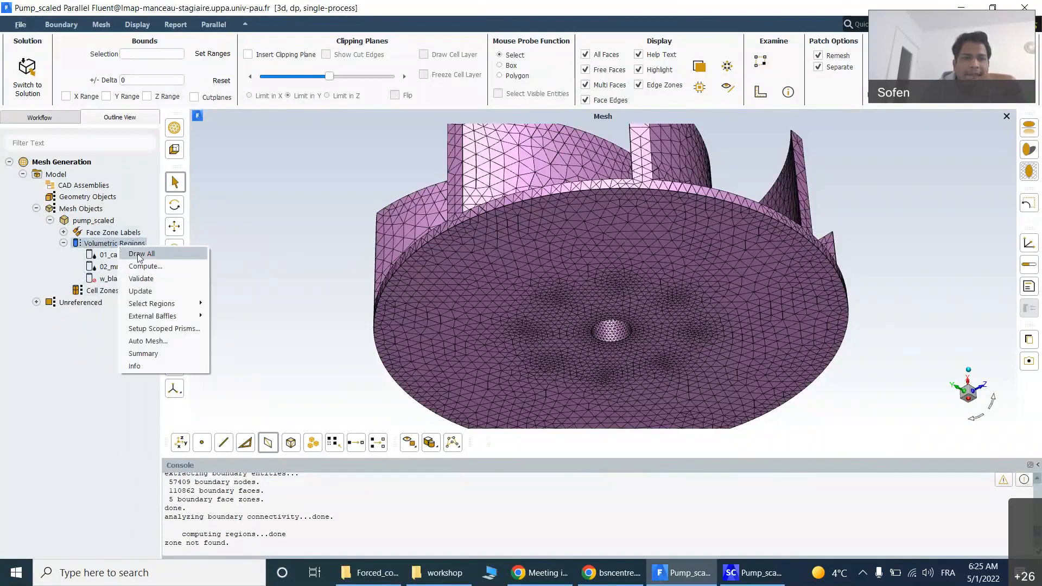
click(137, 255)
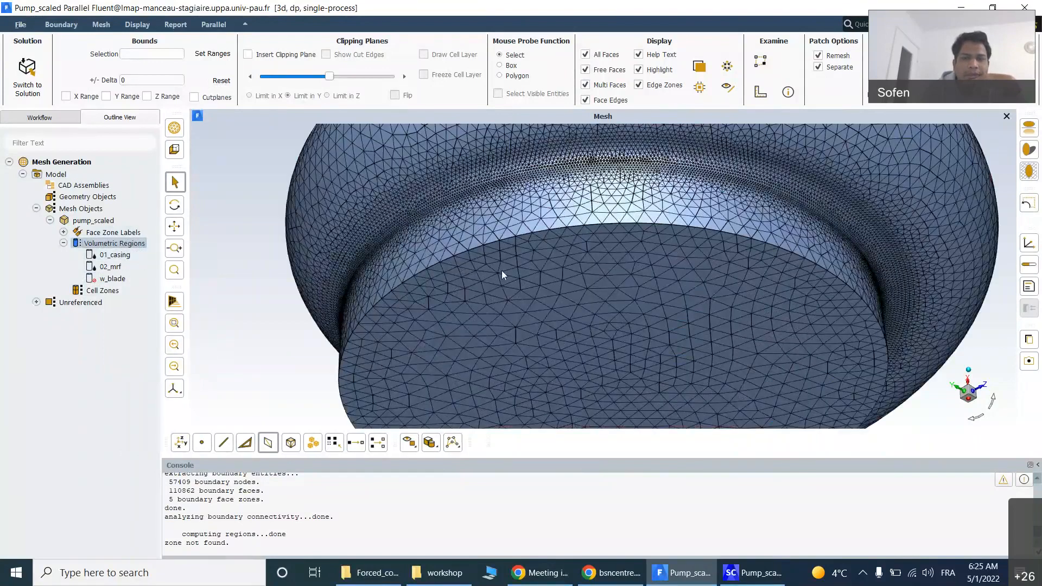
scroll(510, 255, down, 4)
mouse_move(653, 177)
mouse_down()
mouse_move(745, 339)
mouse_move(679, 198)
mouse_up()
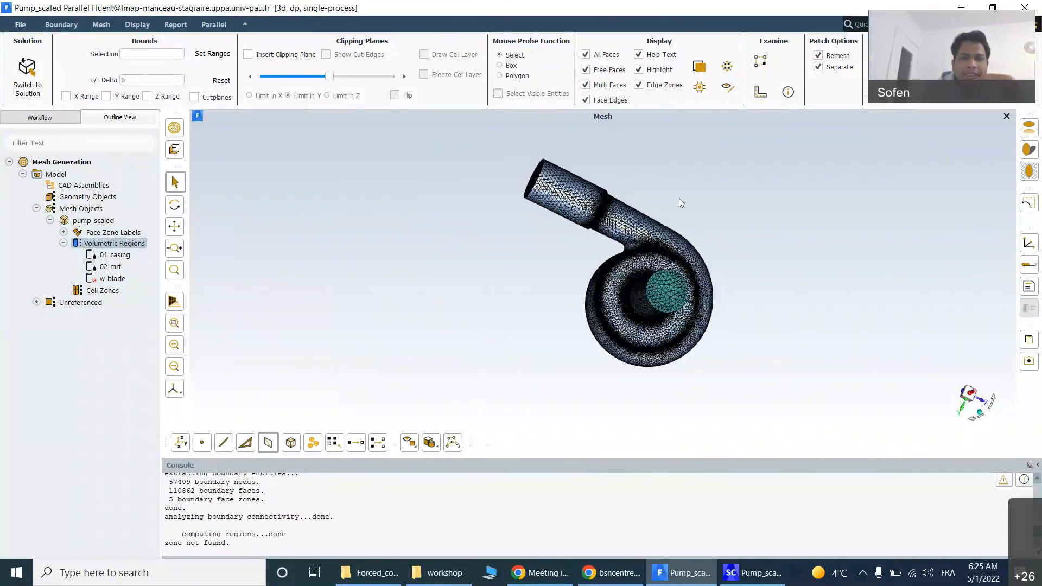
Step: Run the object diagnostics on pump_scaled and mark the faces with a skewness above 0.7 across all boundary zones
scroll(676, 197, up, 4)
drag(695, 247, 875, 288)
drag(754, 272, 585, 188)
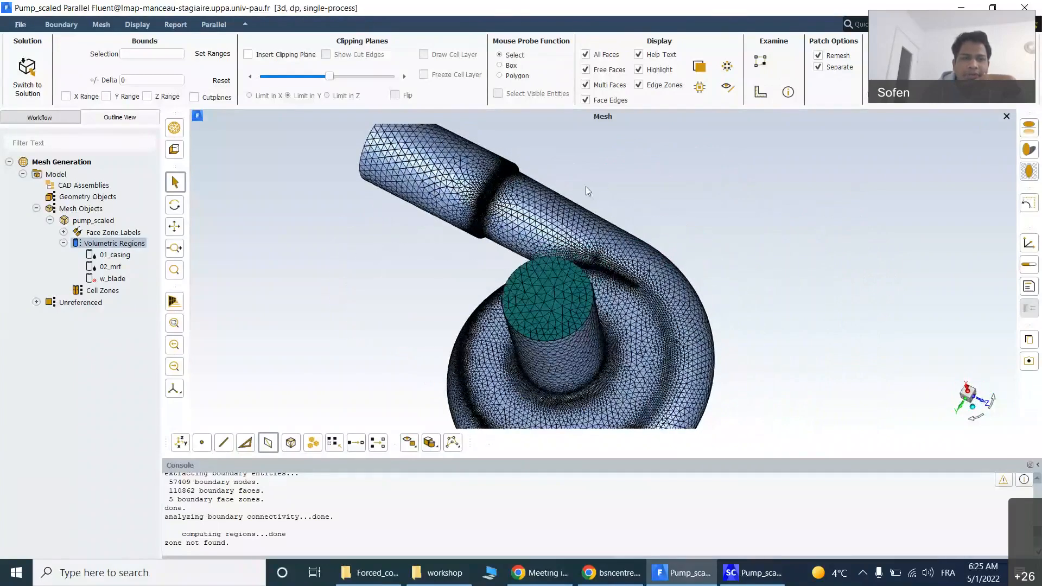
right_click(98, 245)
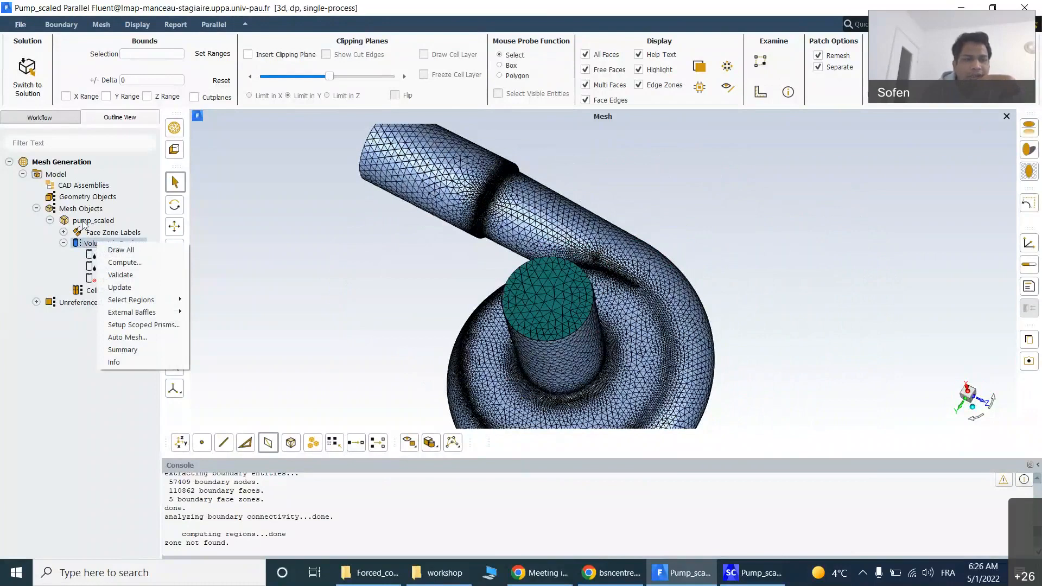
right_click(83, 223)
mouse_move(143, 270)
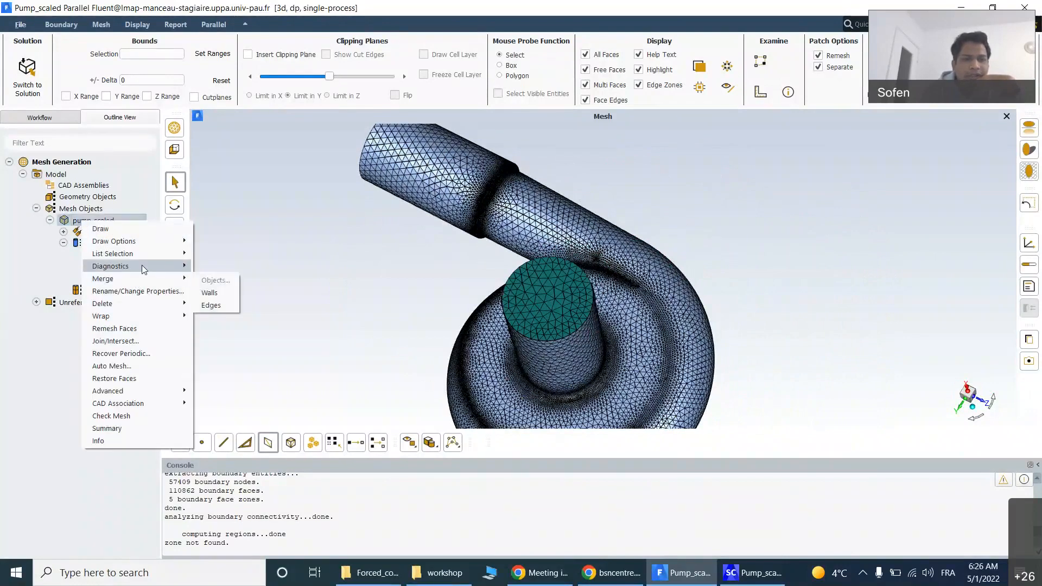
click(228, 282)
double_click(551, 204)
text(0.7)
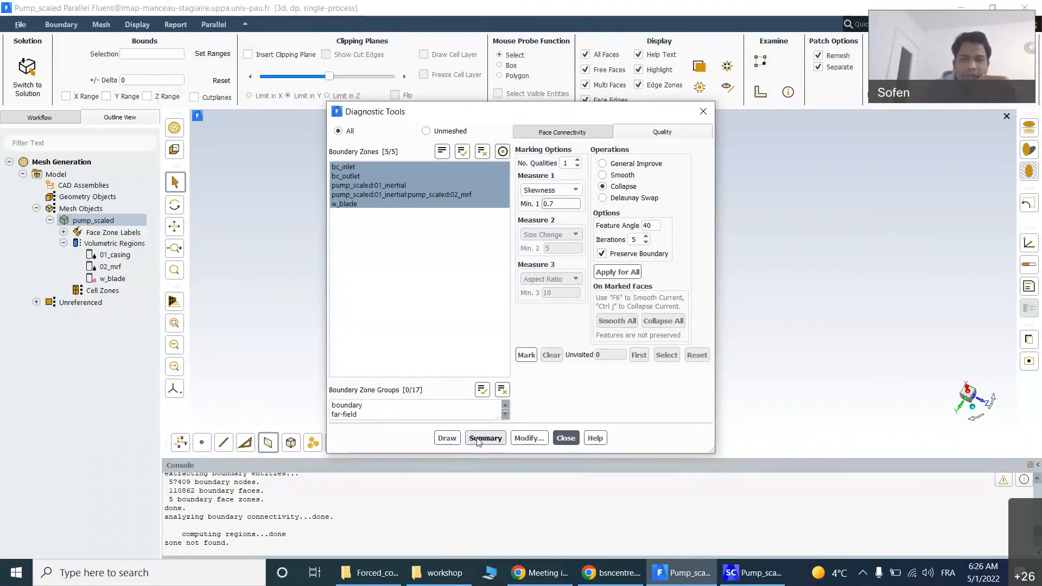
click(529, 356)
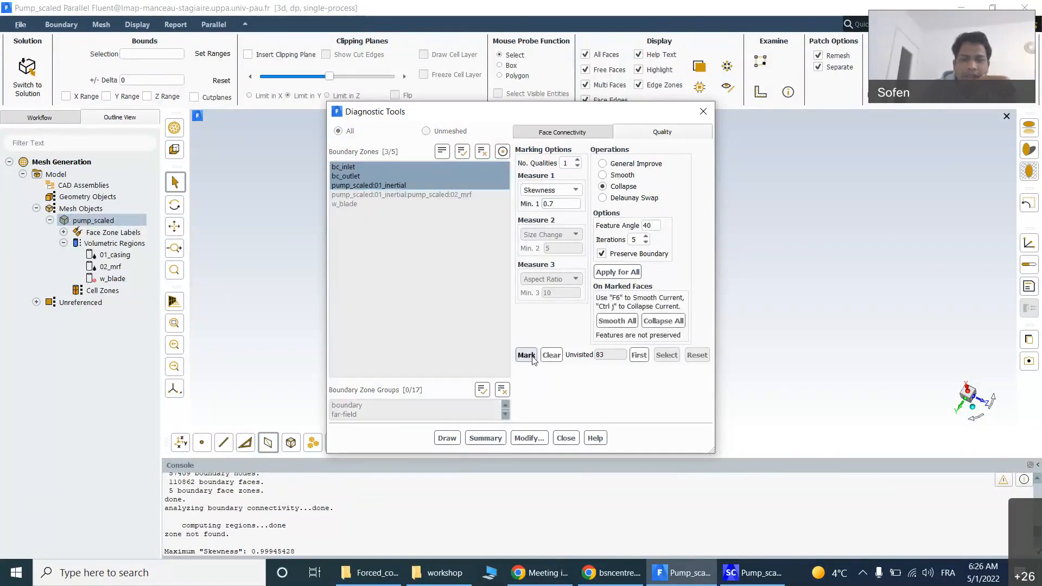
drag(589, 114, 284, 52)
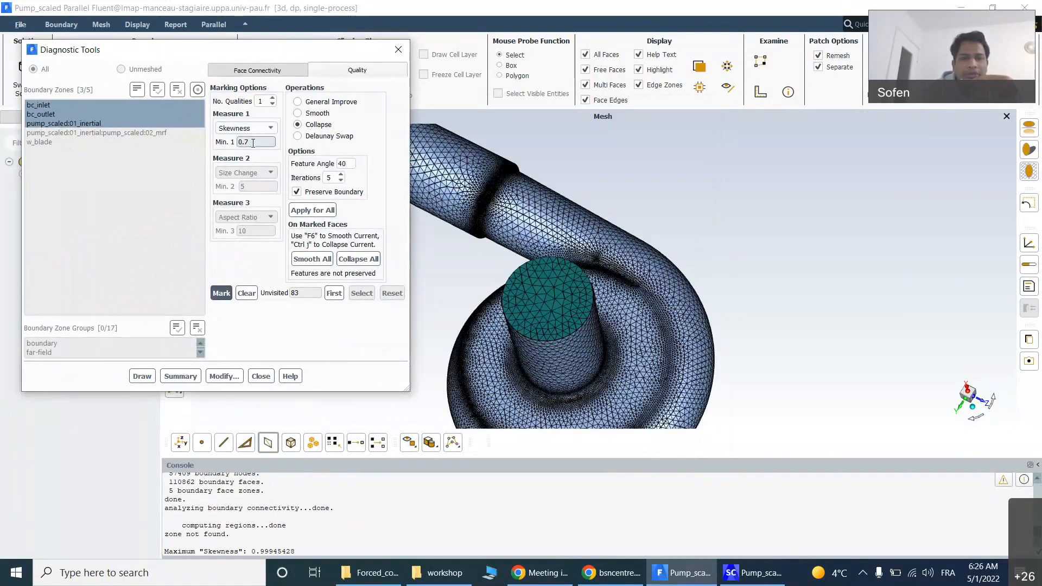
Step: Go to the first group of marked skewed faces and inspect the sliver triangles up close
click(334, 294)
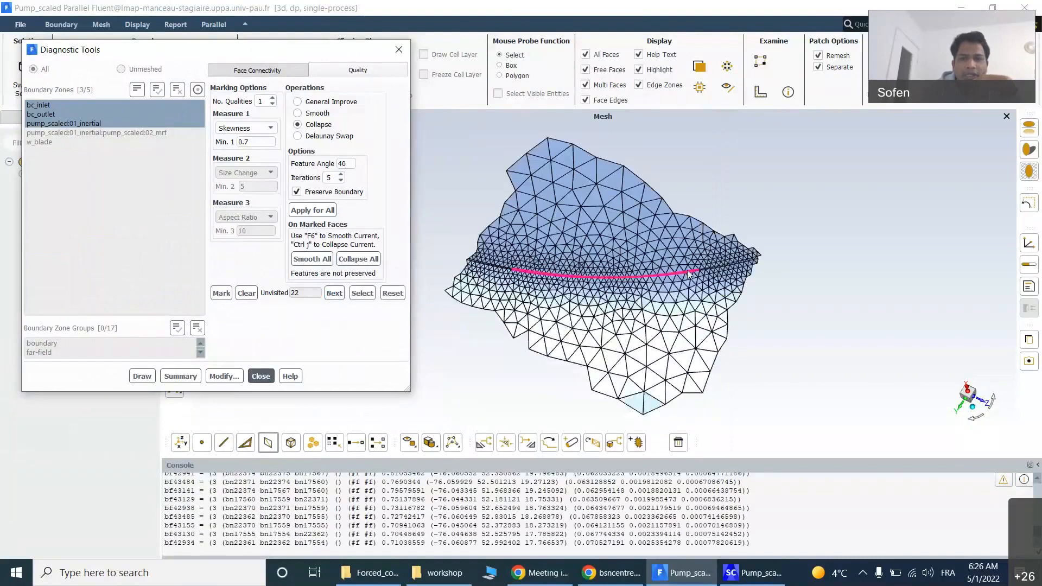
drag(689, 275, 689, 247)
scroll(674, 240, up, 3)
scroll(705, 260, down, 3)
scroll(705, 247, down, 3)
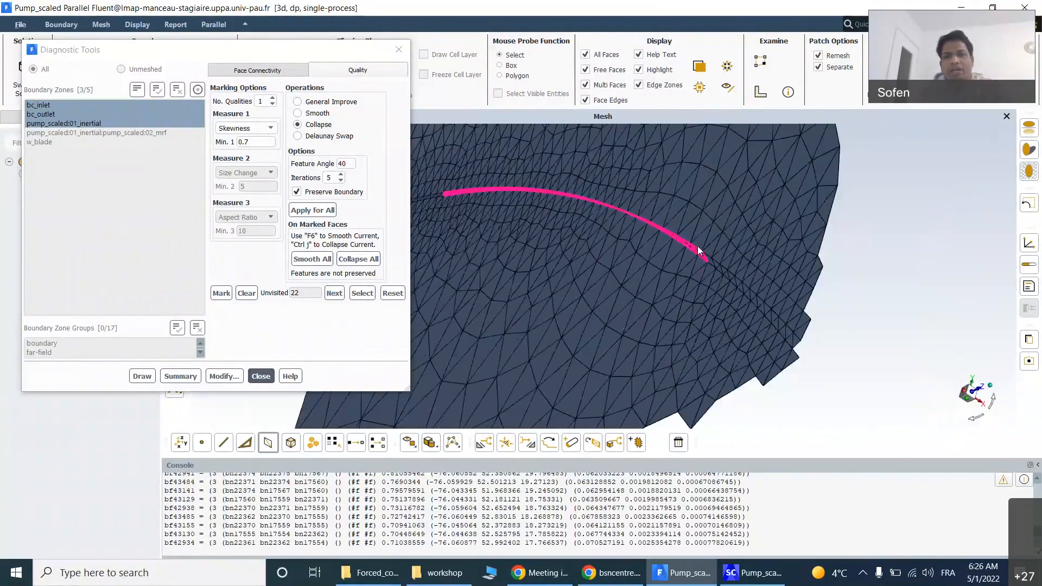
scroll(643, 220, up, 2)
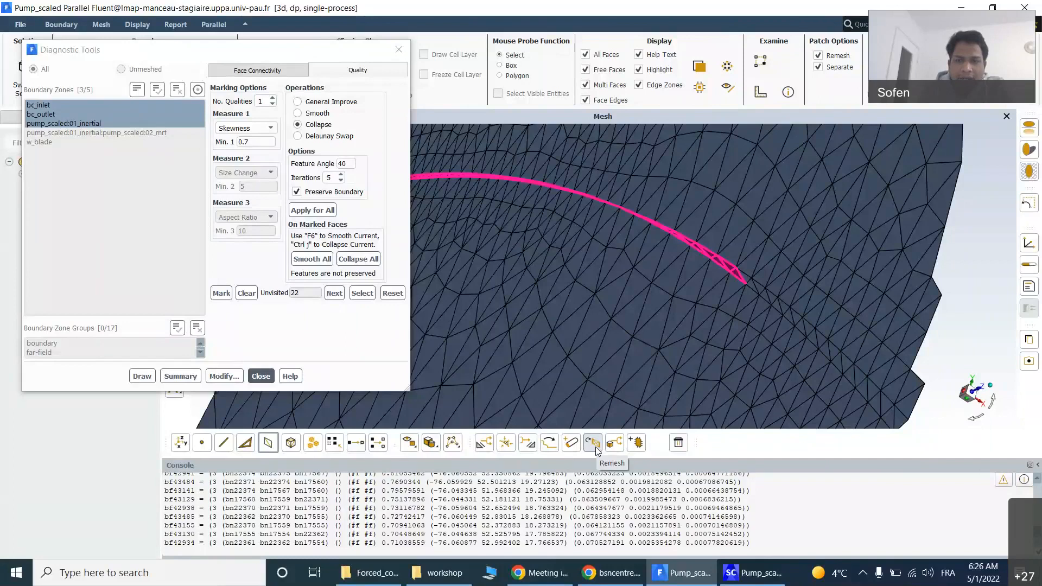
Step: Turn off the Separate patch option and locally remesh the highlighted skewed faces with 1 ring and geometric sizing
click(818, 67)
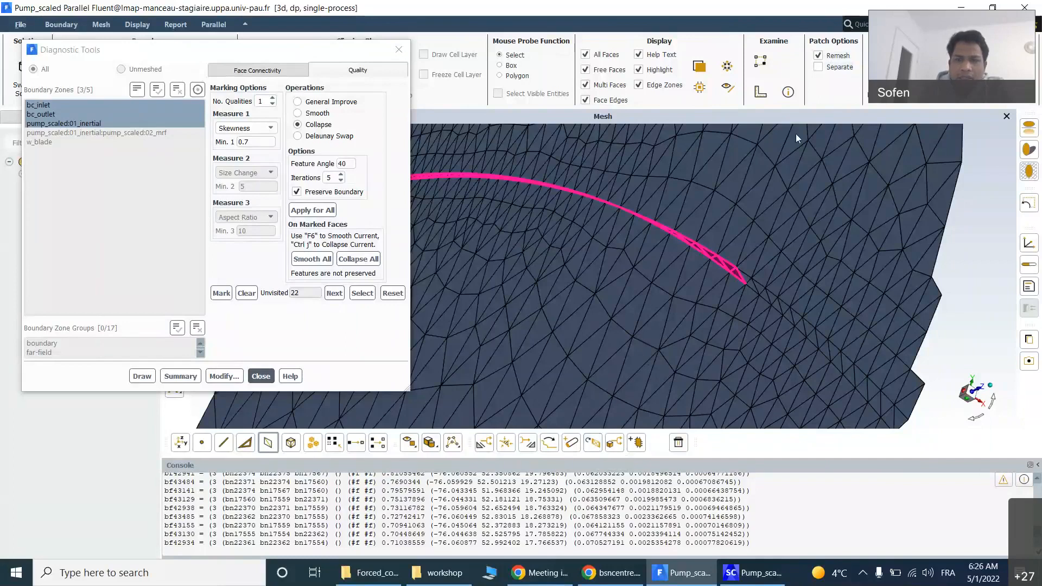
click(593, 443)
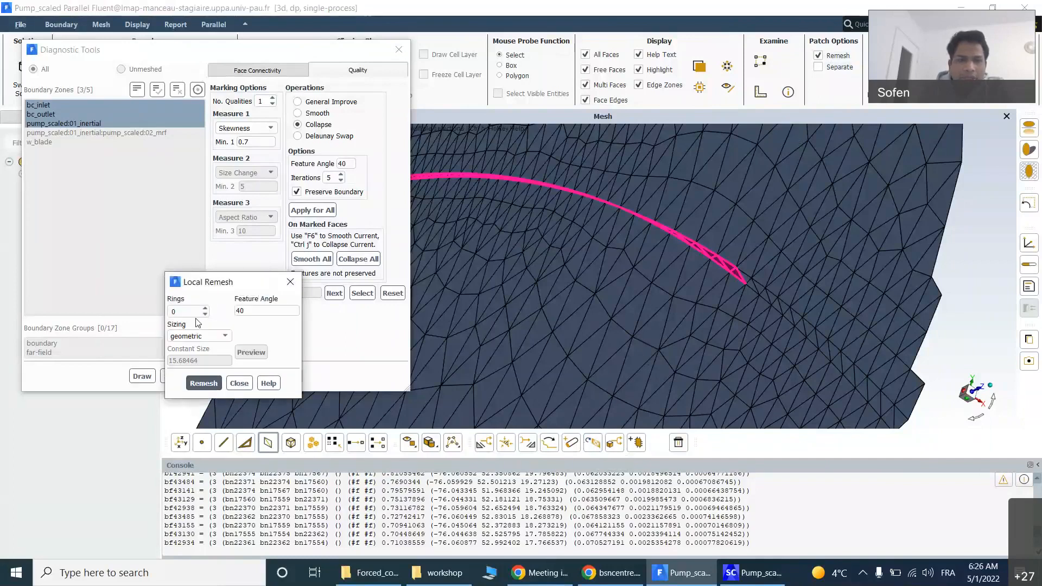
drag(255, 283, 537, 200)
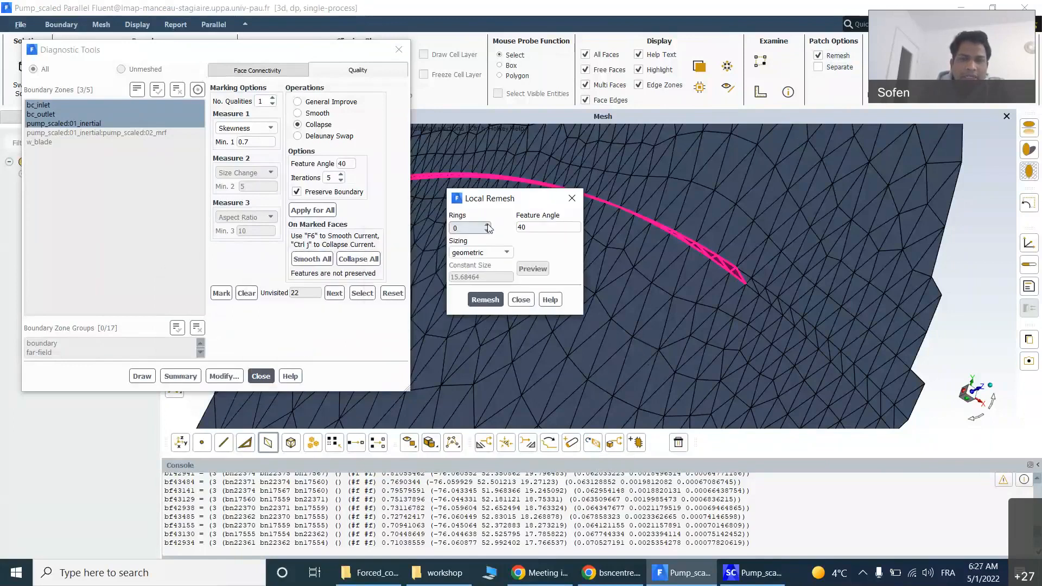
click(488, 226)
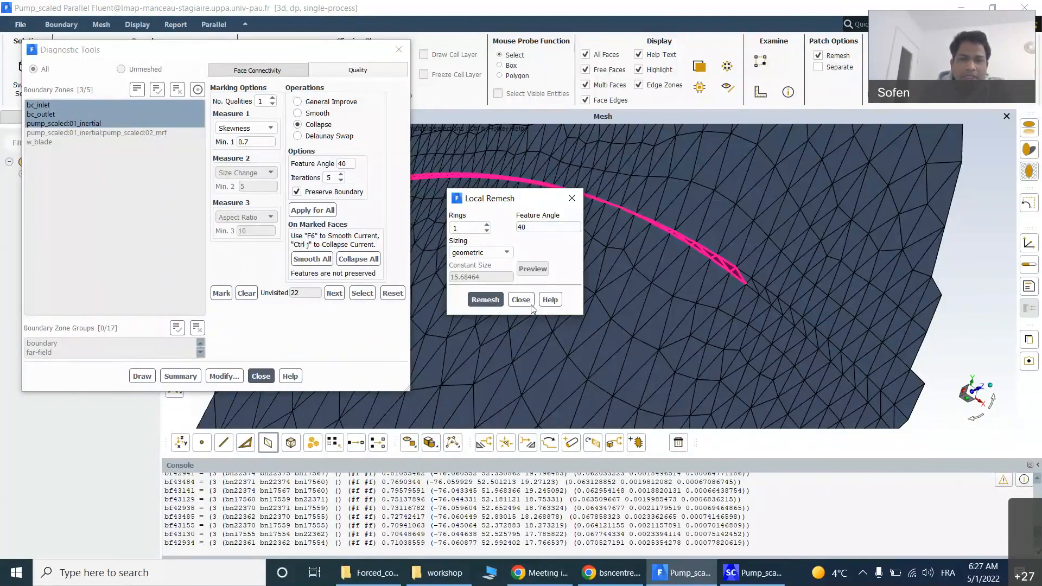
click(485, 302)
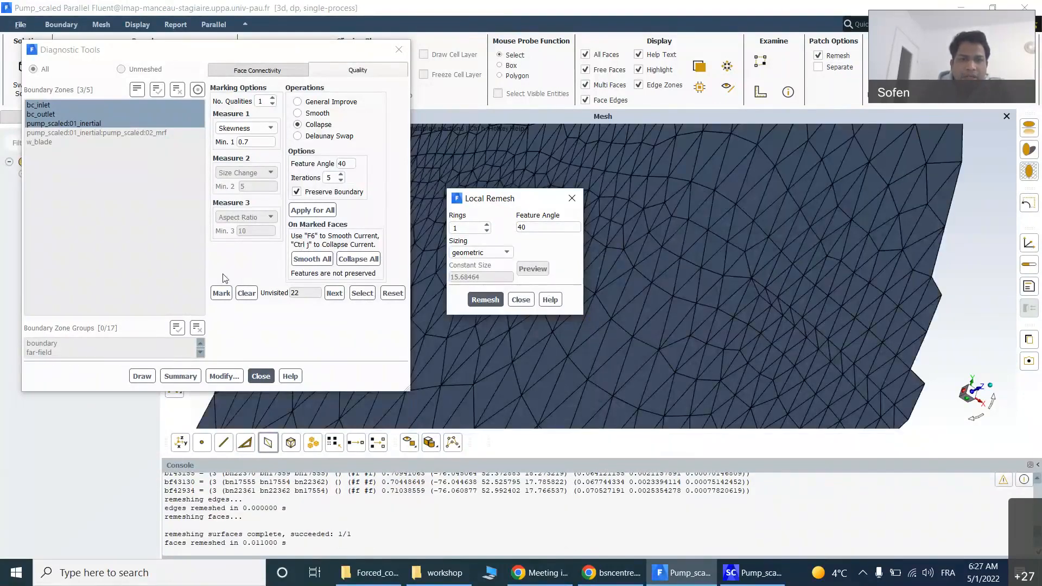
Step: Mark the faces above 0.7 skewness again and locally remesh the first group of them with 1 ring
click(222, 294)
click(225, 293)
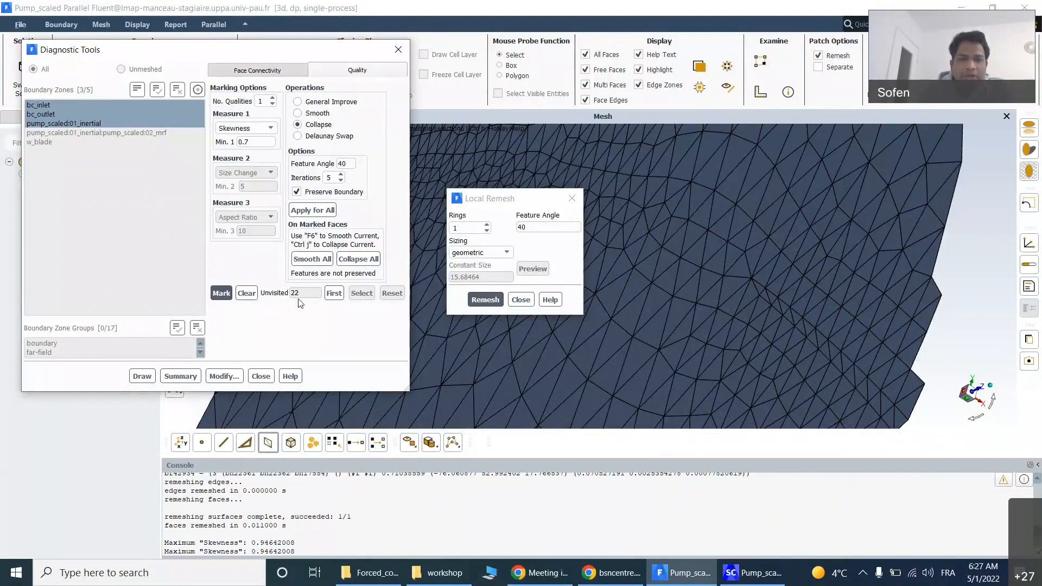
click(332, 294)
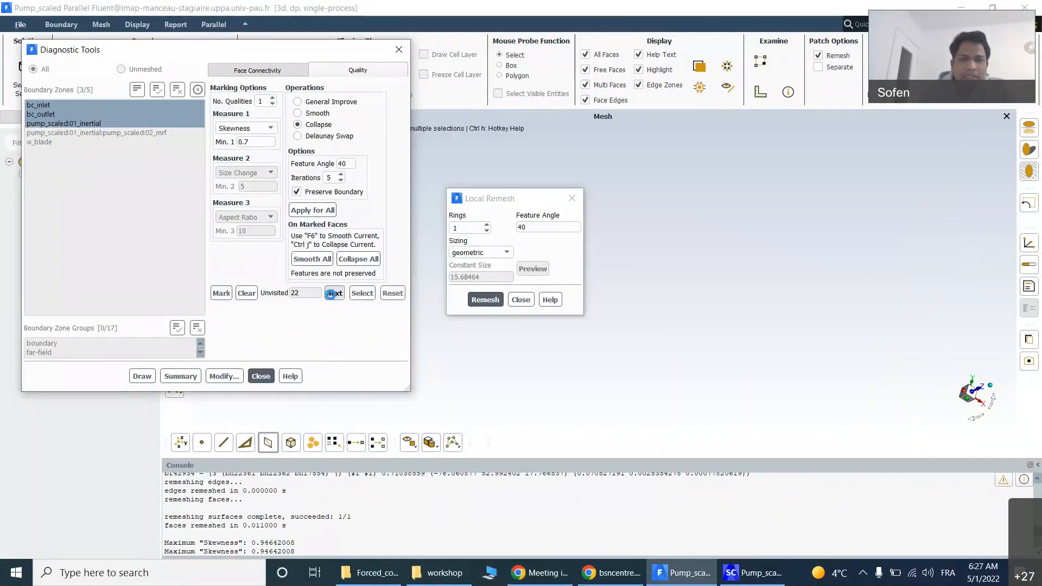
drag(521, 199, 957, 186)
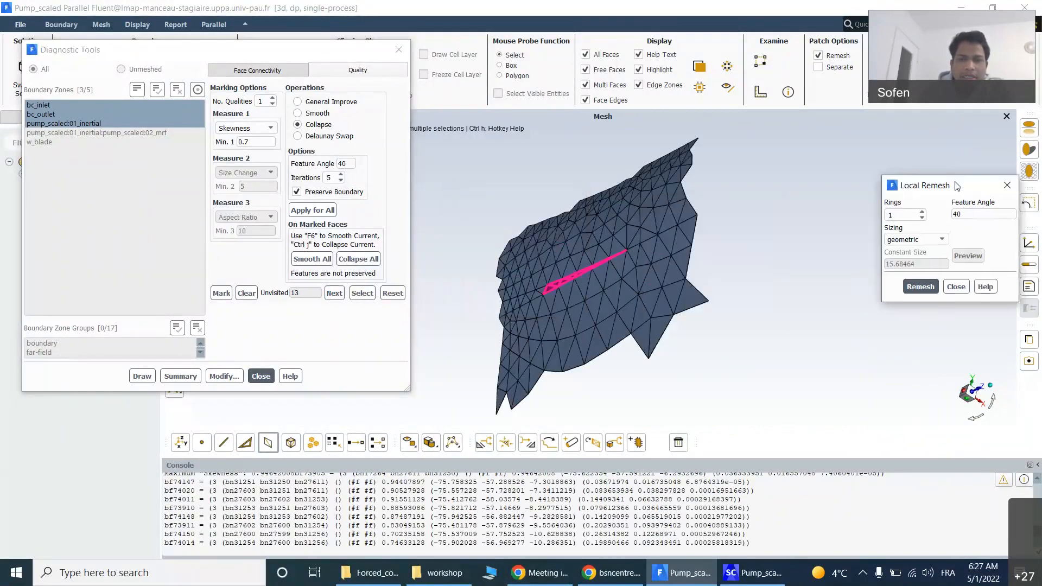
drag(545, 149, 764, 156)
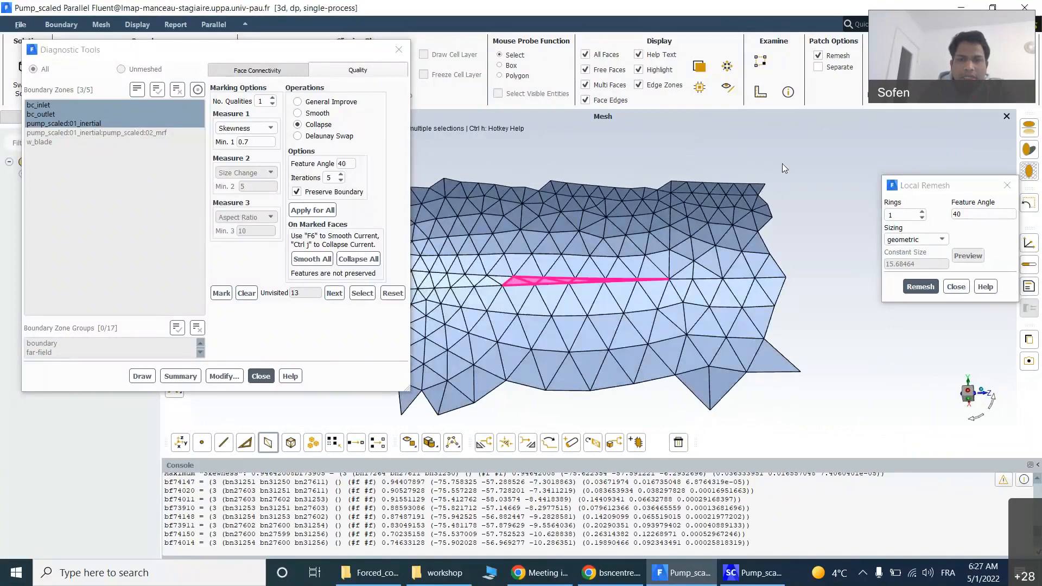
click(922, 290)
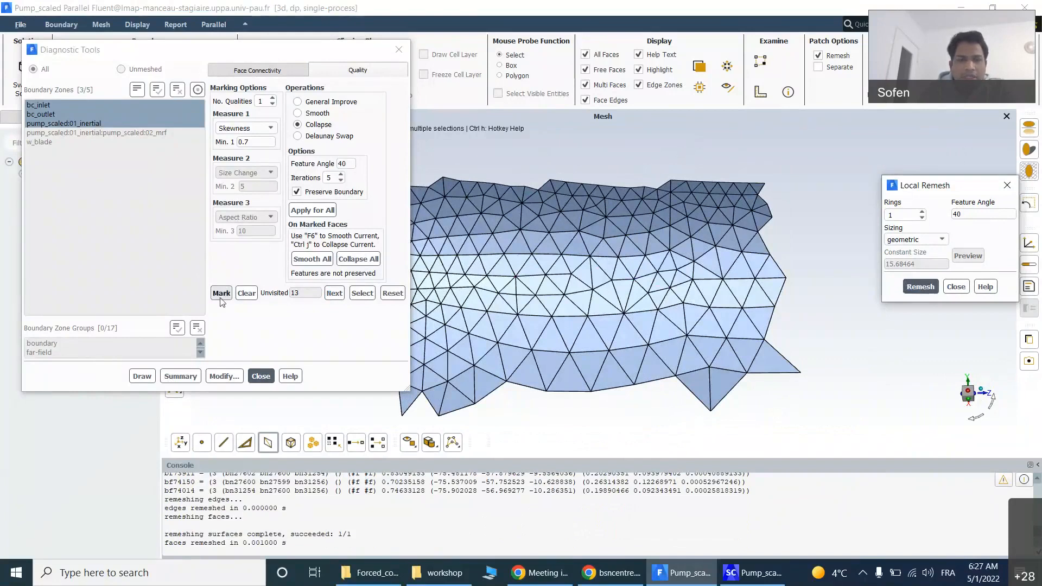
Step: Go through the next two groups of marked skewed faces and locally remesh each with 1 ring
click(334, 293)
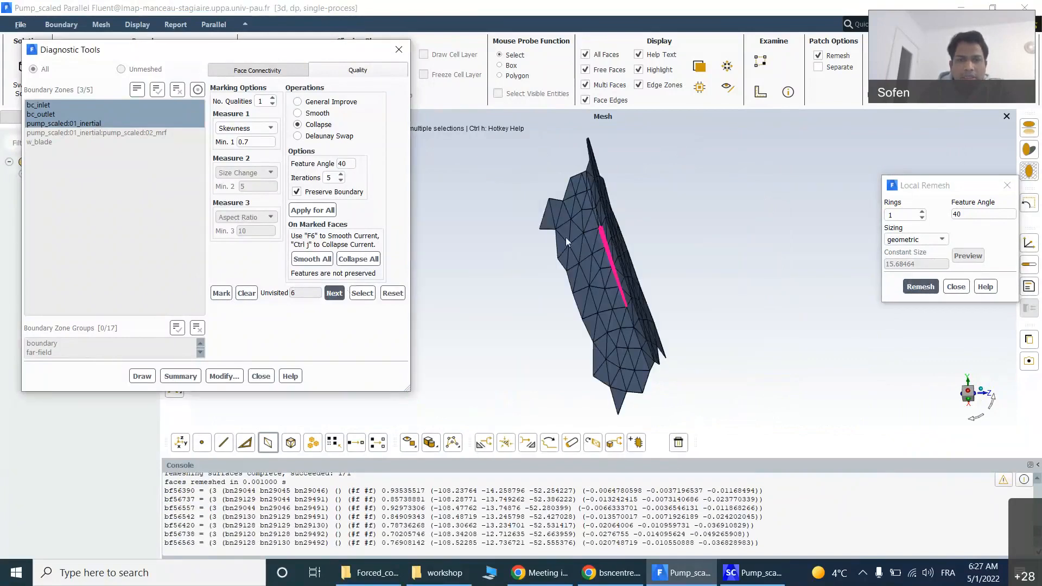
drag(617, 311, 722, 266)
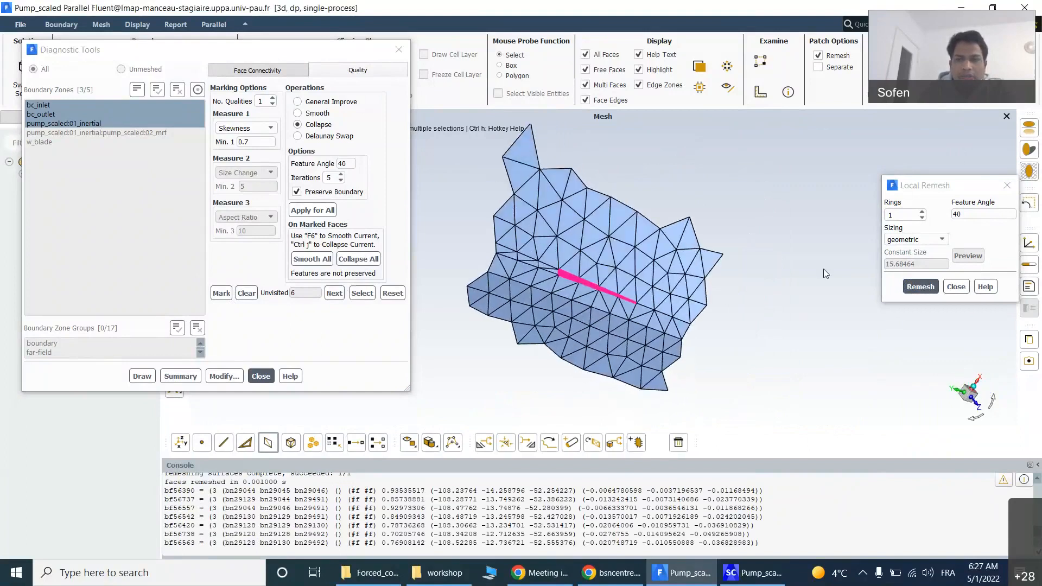
click(920, 286)
drag(791, 317, 678, 185)
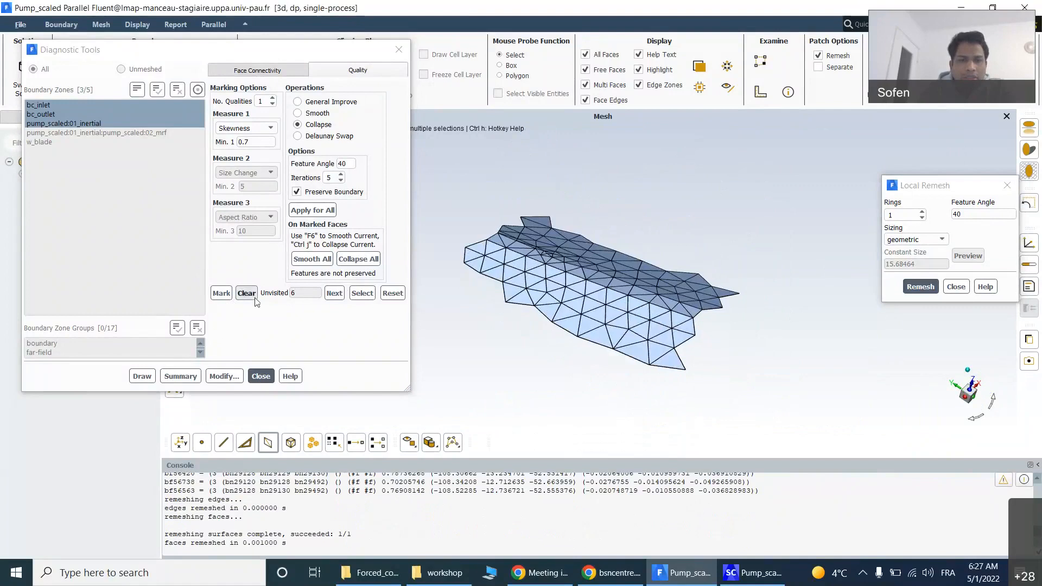
click(335, 293)
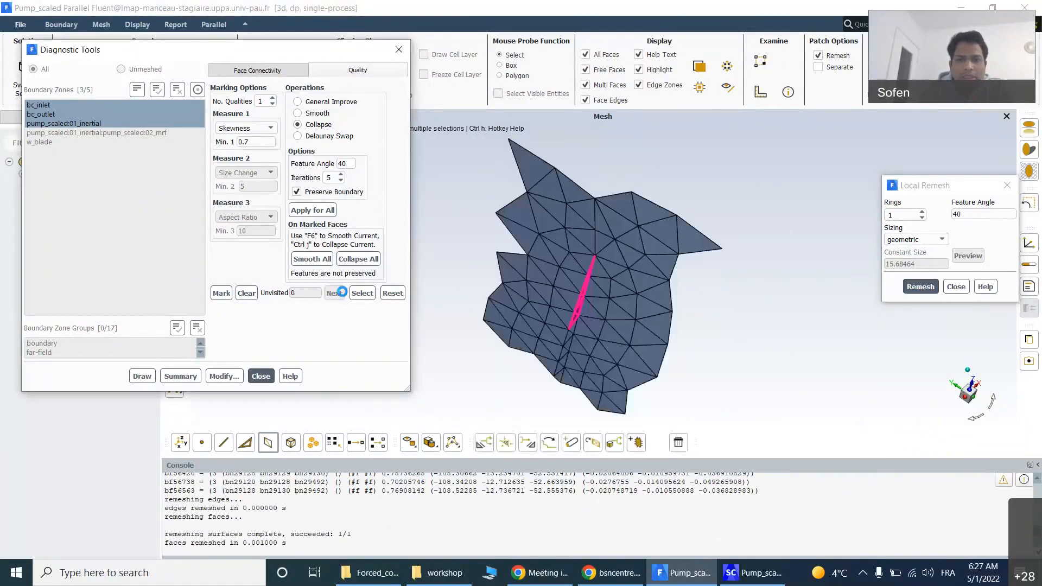
drag(740, 230, 758, 123)
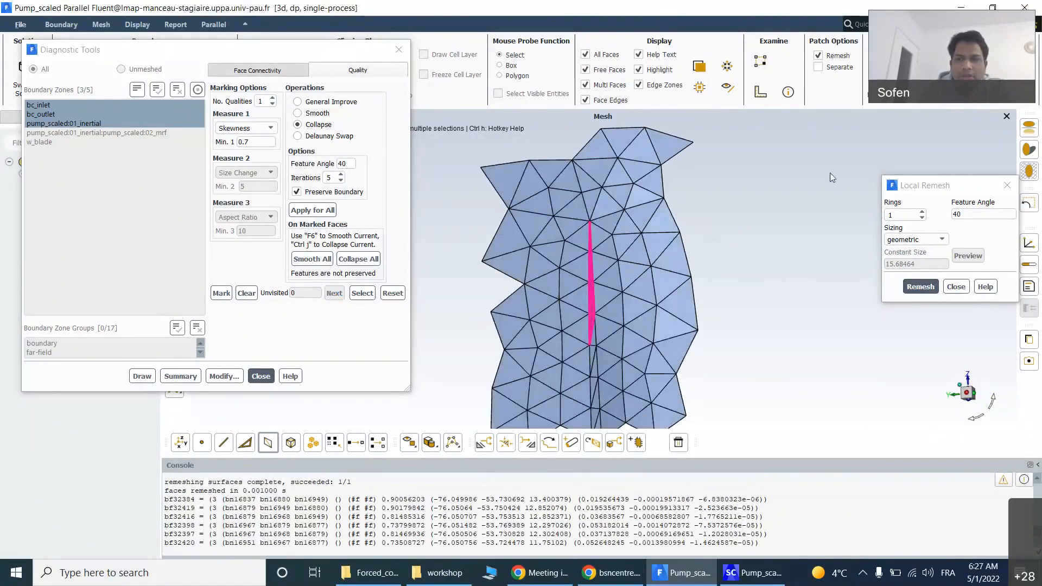
click(923, 286)
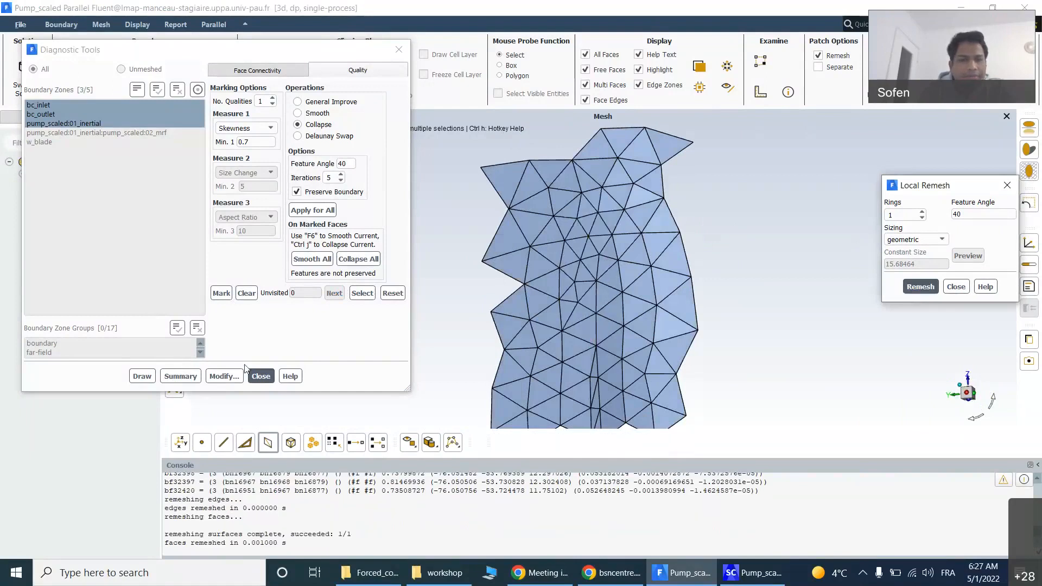
Step: Recheck all boundary zones for faces above 0.7 skewness and list the summary of the pump_scaled mesh object
click(221, 293)
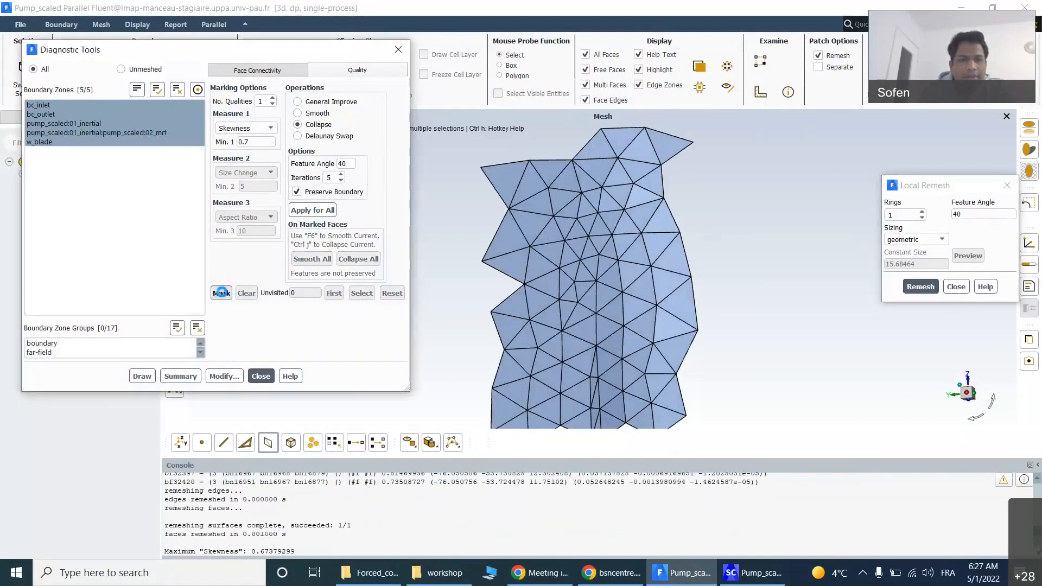
click(222, 293)
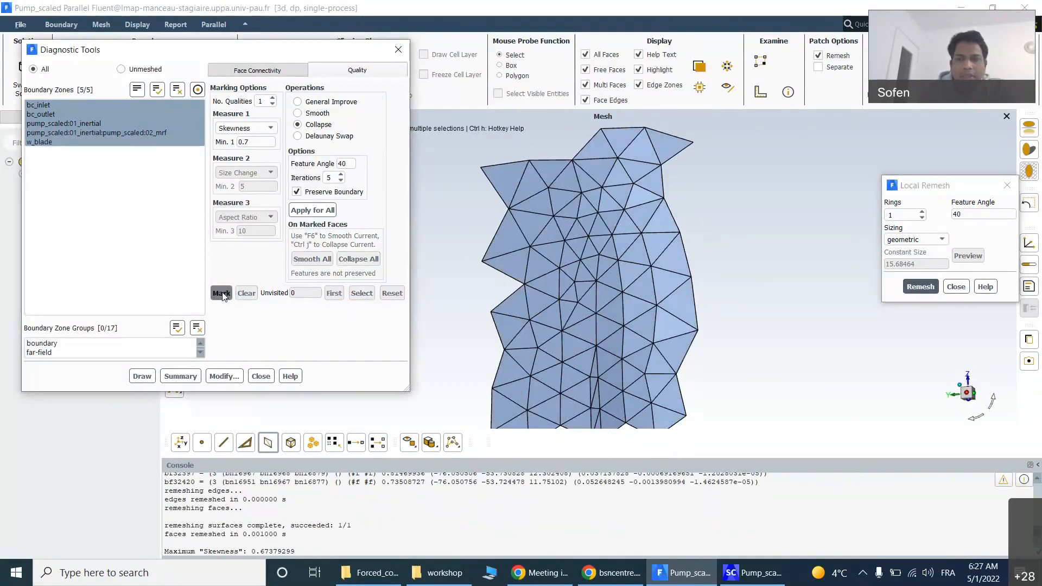
click(956, 286)
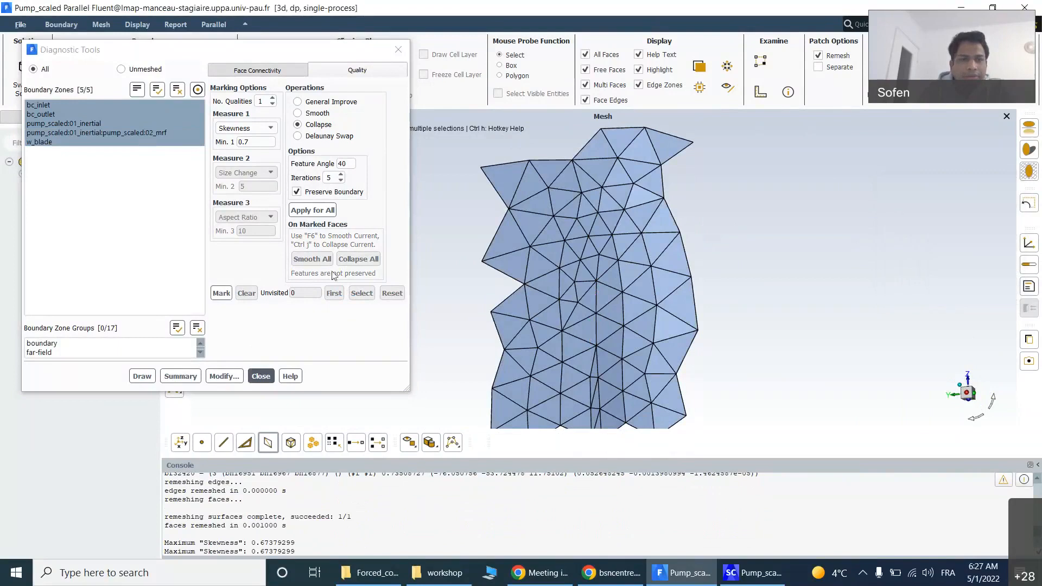
click(220, 293)
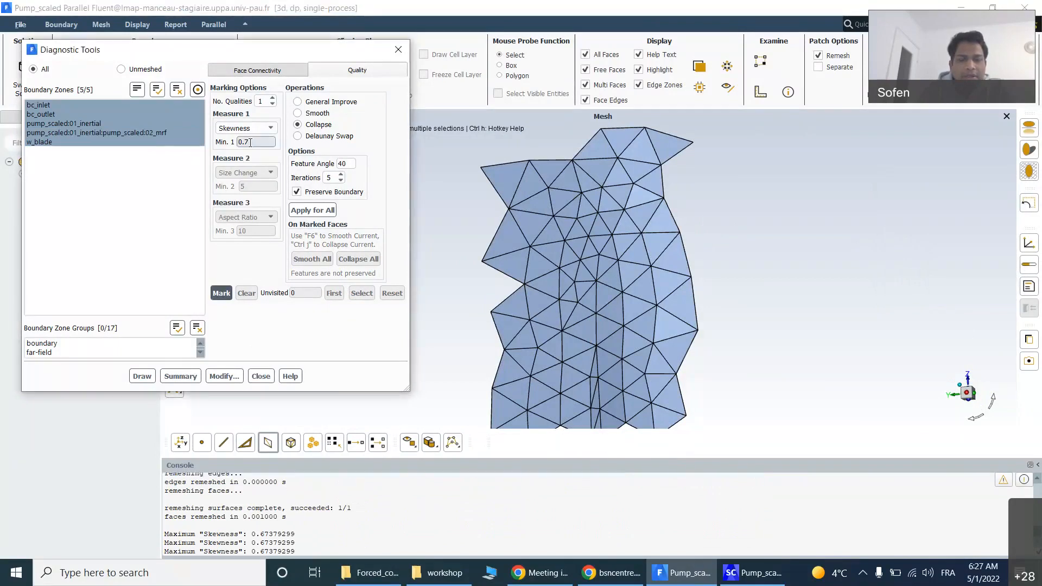
click(398, 49)
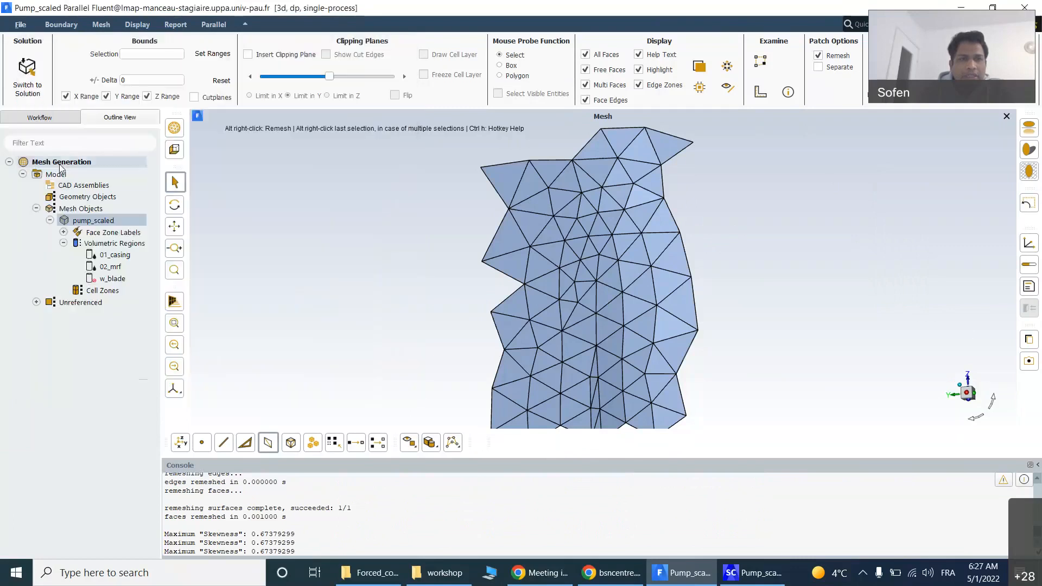
right_click(84, 225)
click(129, 427)
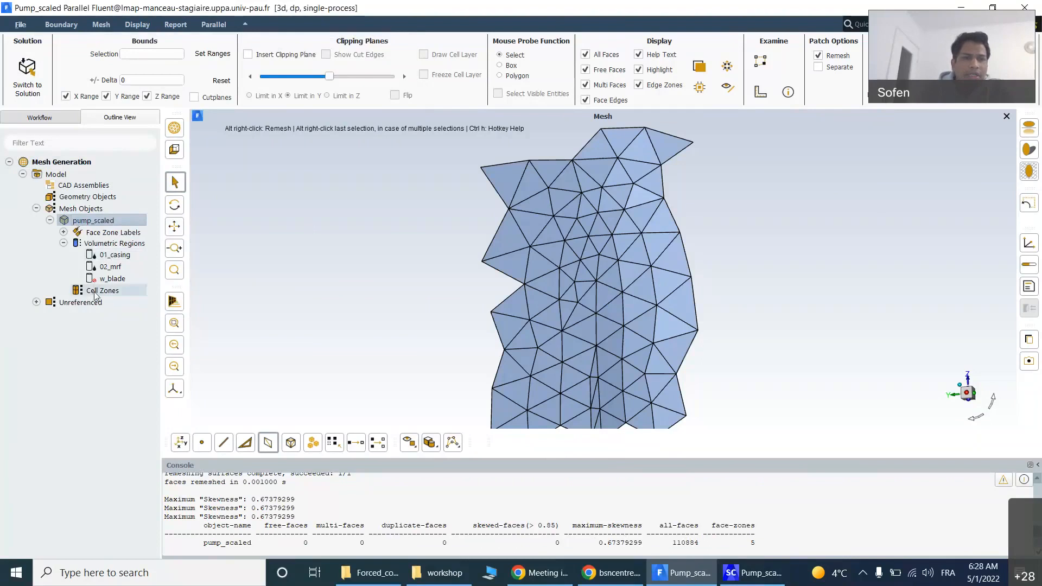
Step: Reset the display bounds and redraw the complete pump_scaled mesh object fitted to the view
click(221, 81)
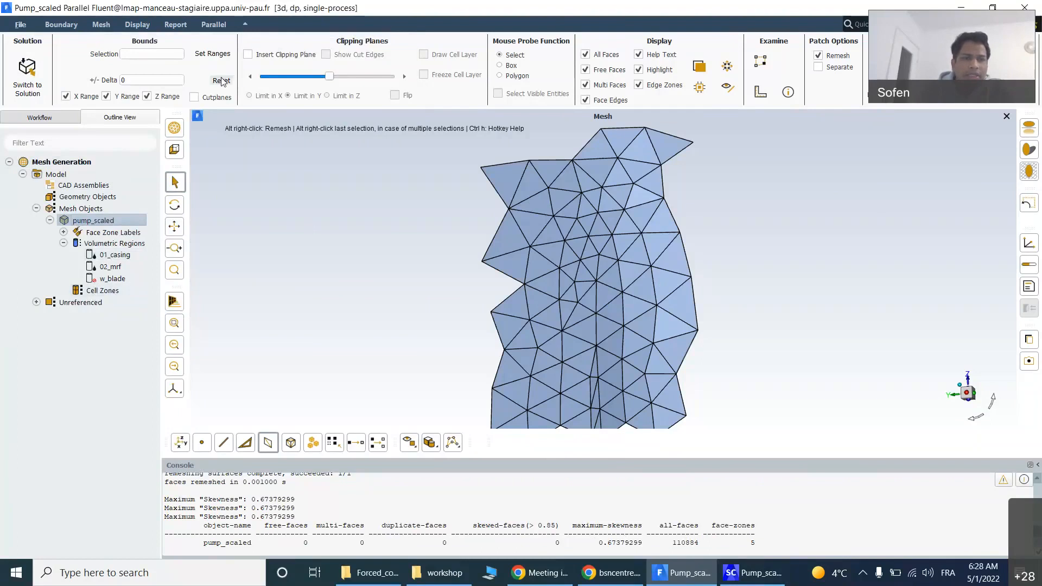
right_click(86, 222)
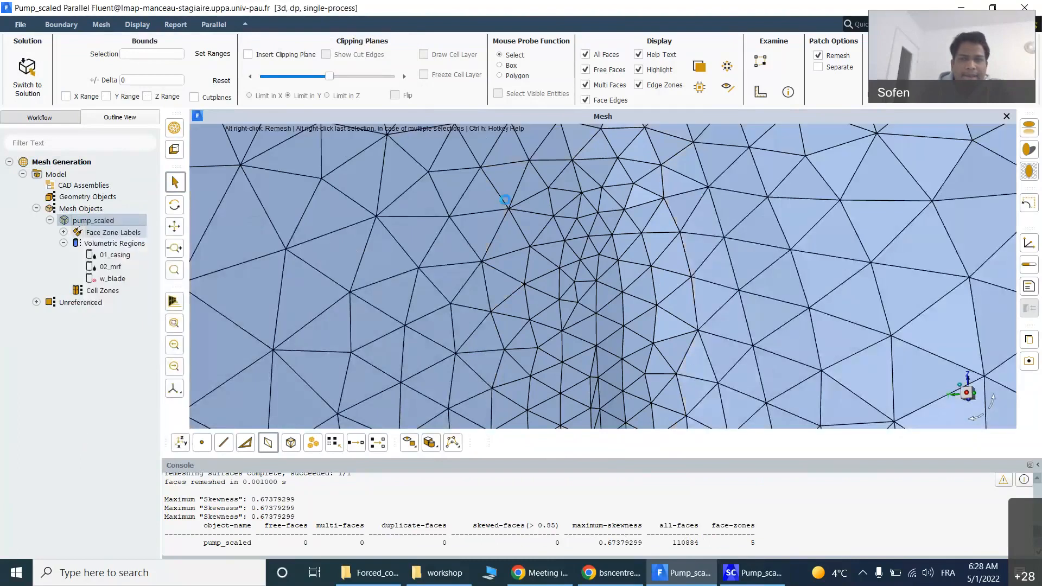
click(118, 230)
click(174, 323)
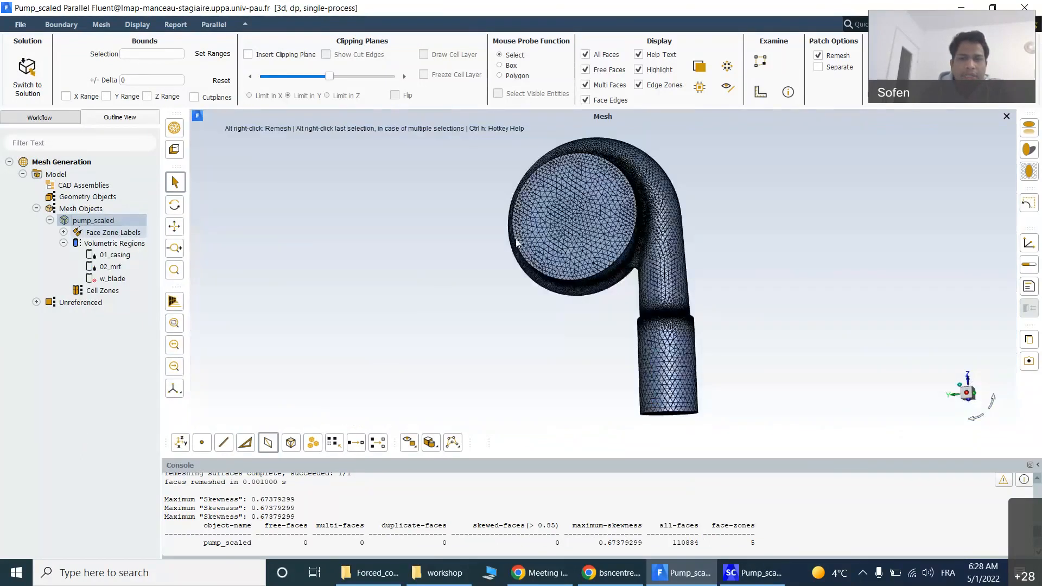
drag(858, 271, 360, 151)
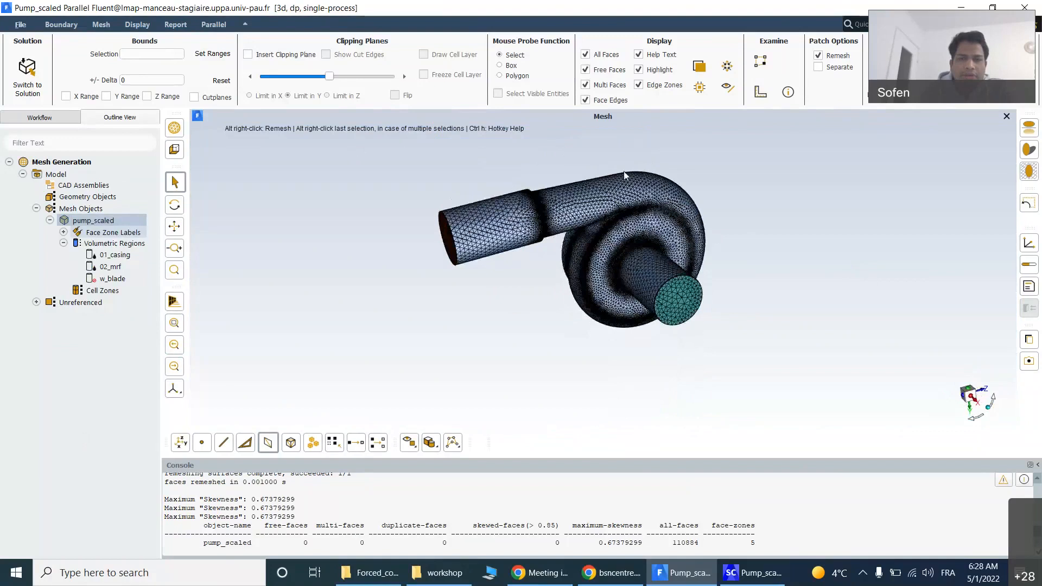
Step: Start Auto Mesh for the pump_scaled cell zones, set boundary layer prism growth to scoped and open its settings
scroll(625, 171, up, 1)
drag(625, 171, 703, 161)
right_click(119, 291)
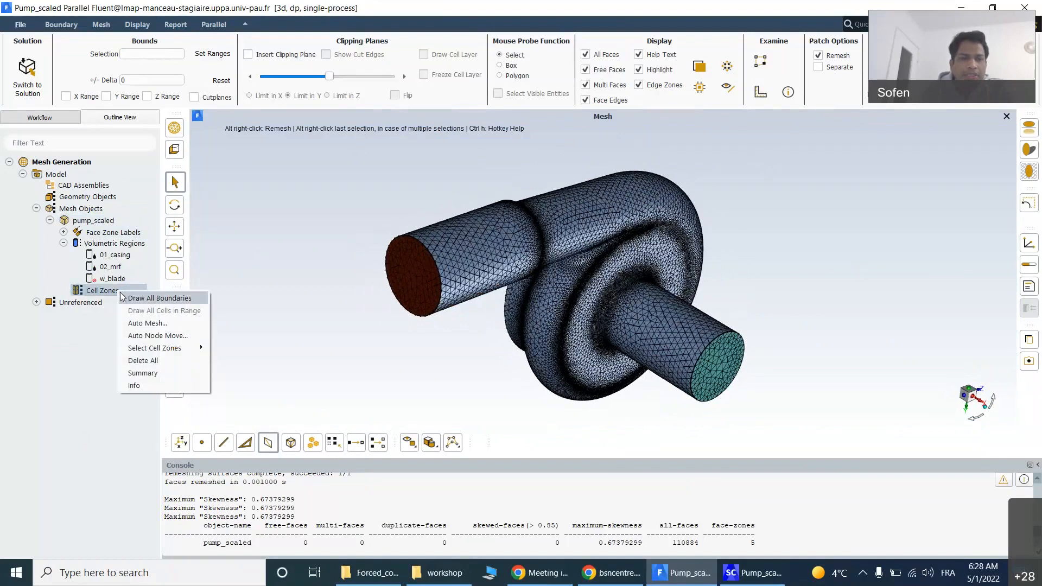
click(163, 323)
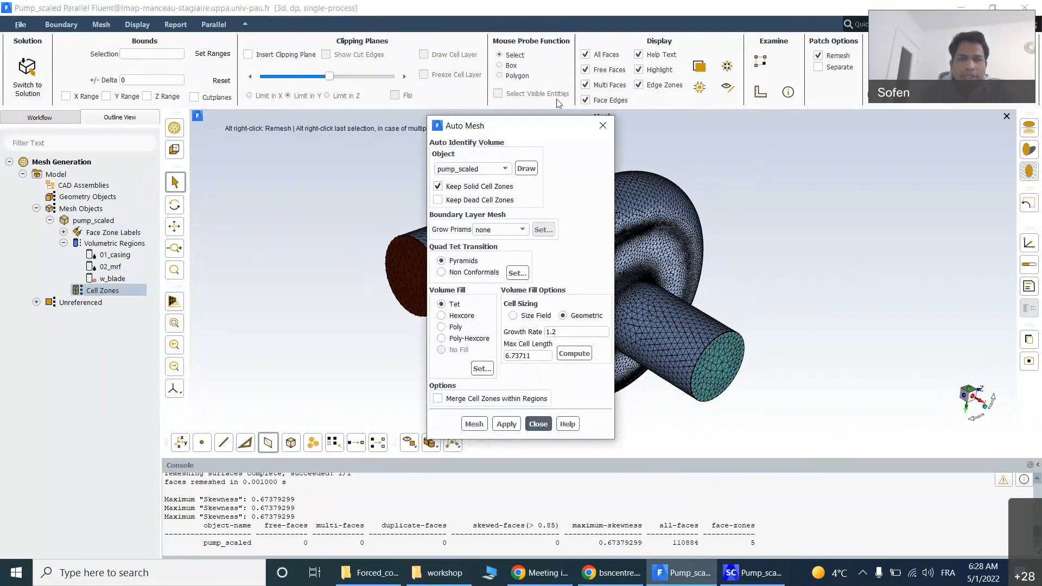
drag(549, 125, 443, 91)
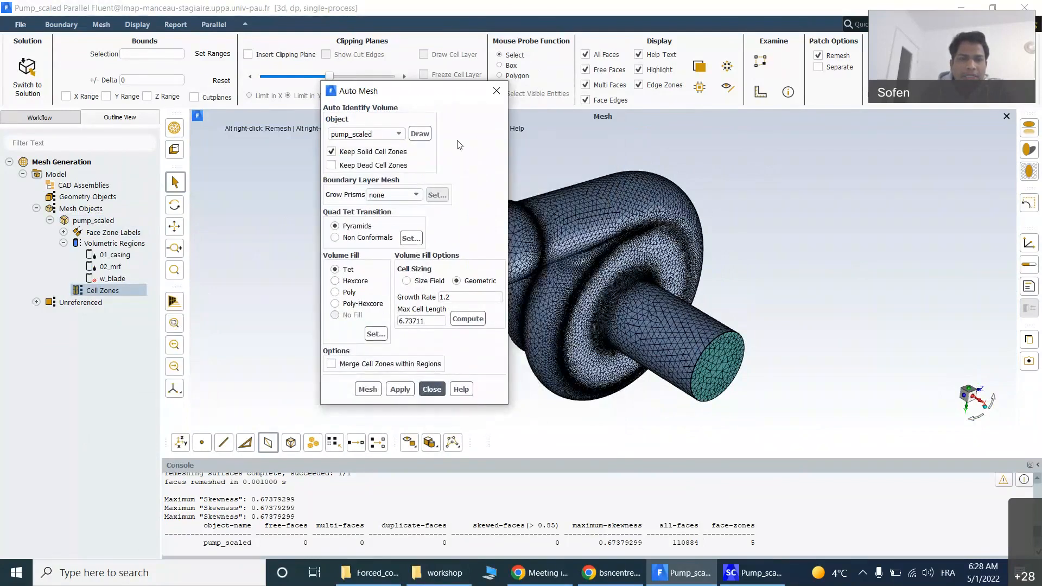
click(408, 195)
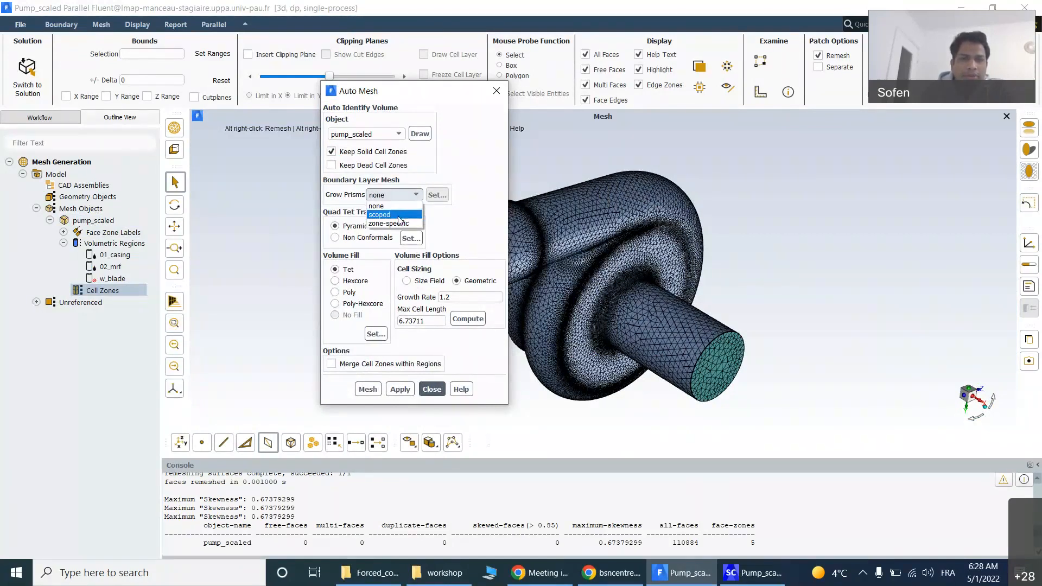
click(400, 216)
click(437, 194)
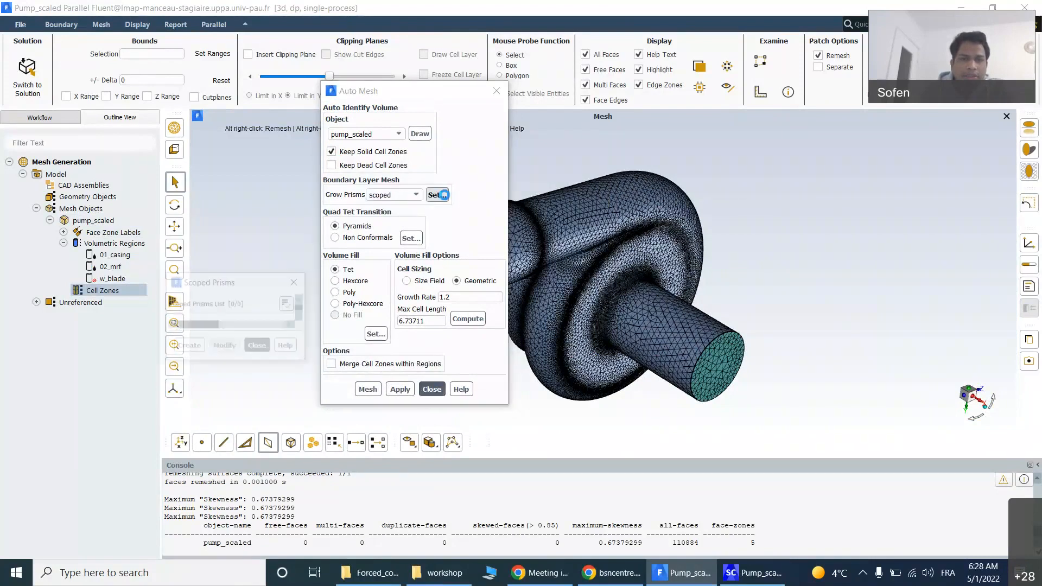
Step: Name the scoped prism control wall_prism and make it grow on selected face zones
drag(568, 163, 455, 159)
text(w)
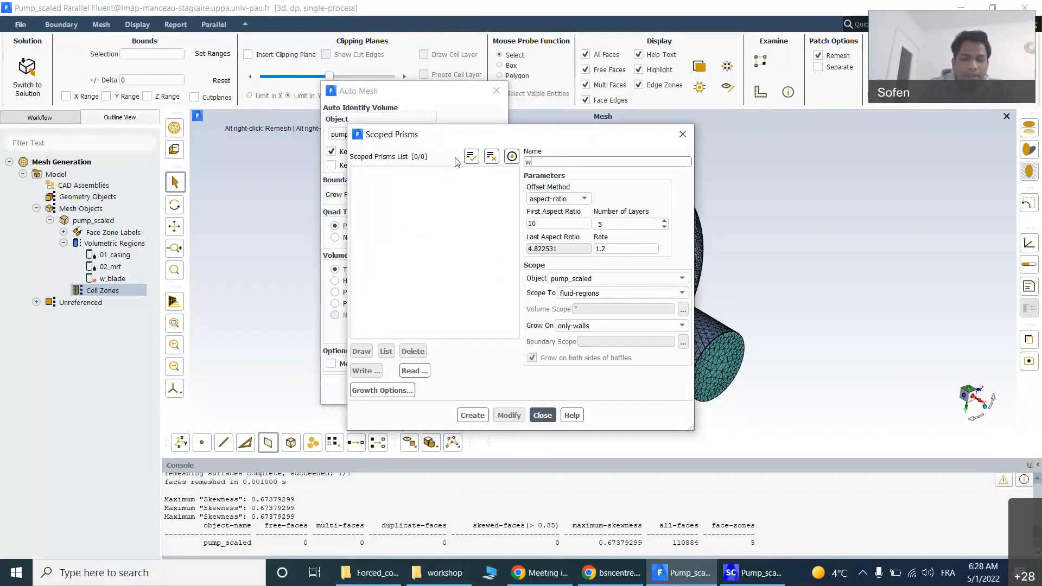
text(all_prism)
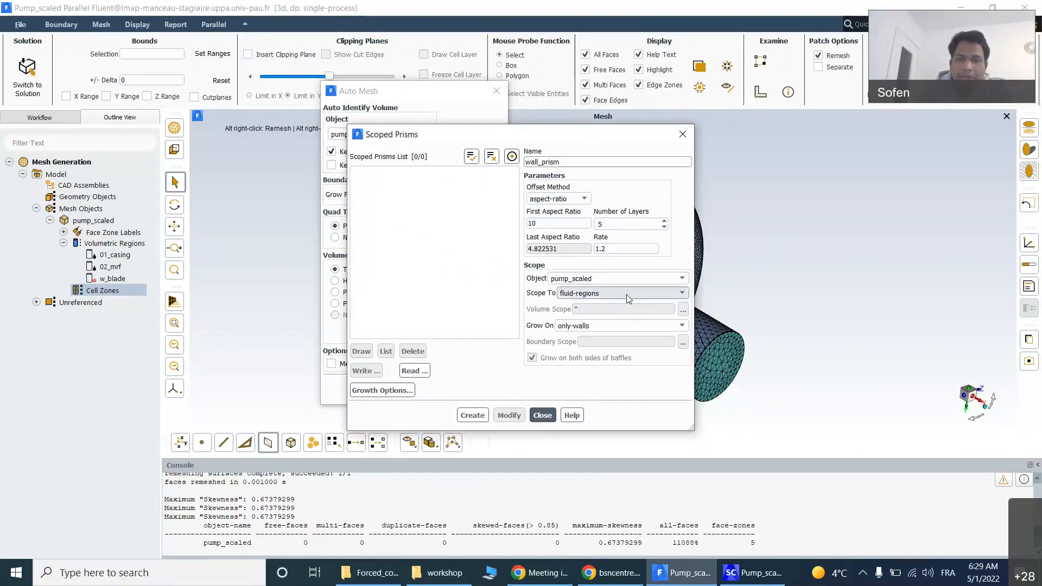
click(676, 327)
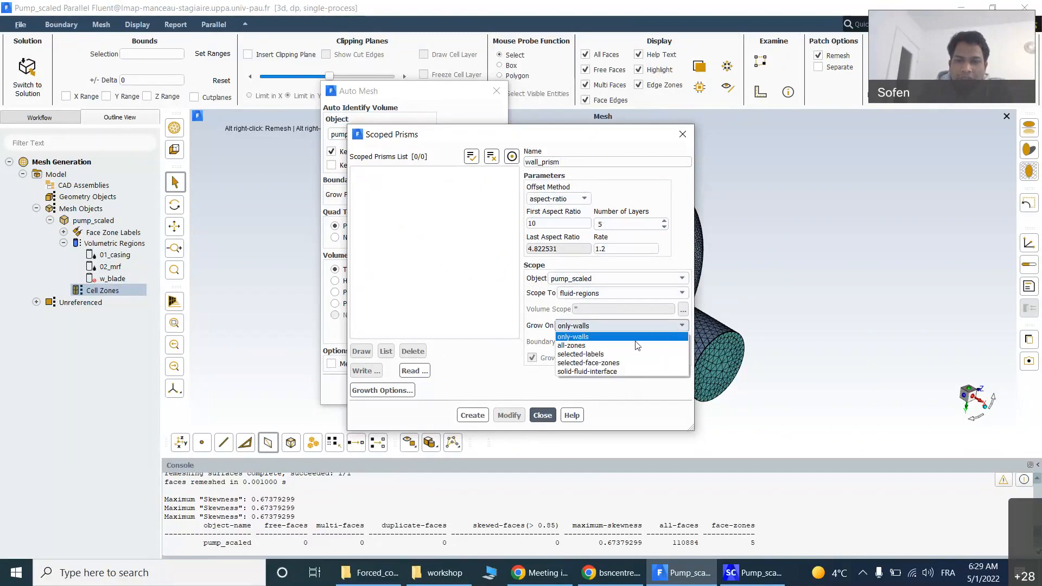
click(620, 363)
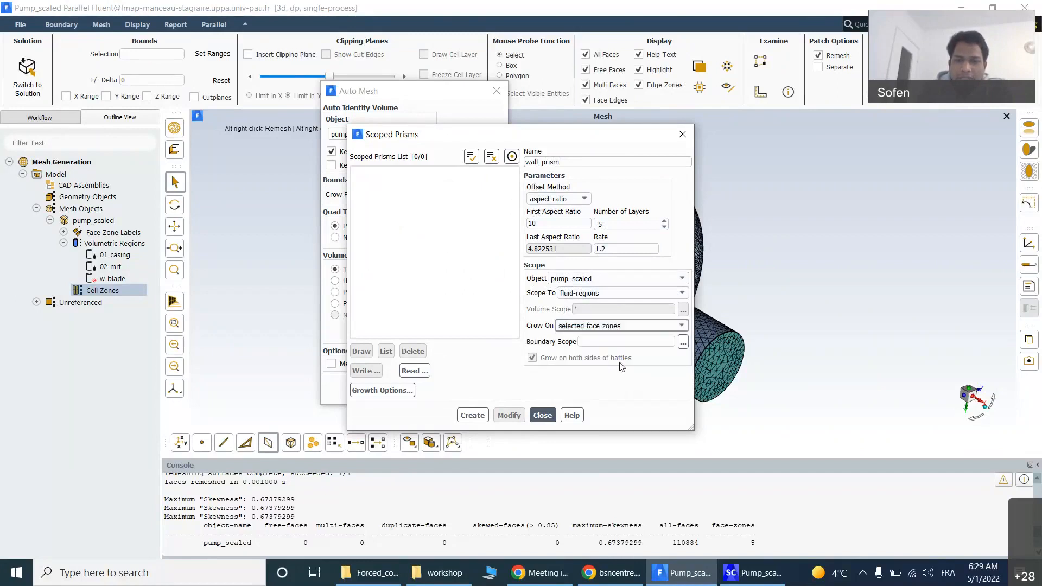
Step: Open the boundary scope and draw pump_scaled:01_inertial, its interface with pump_scaled:02_mrf, and w_blade one at a time to examine each face zone
click(684, 341)
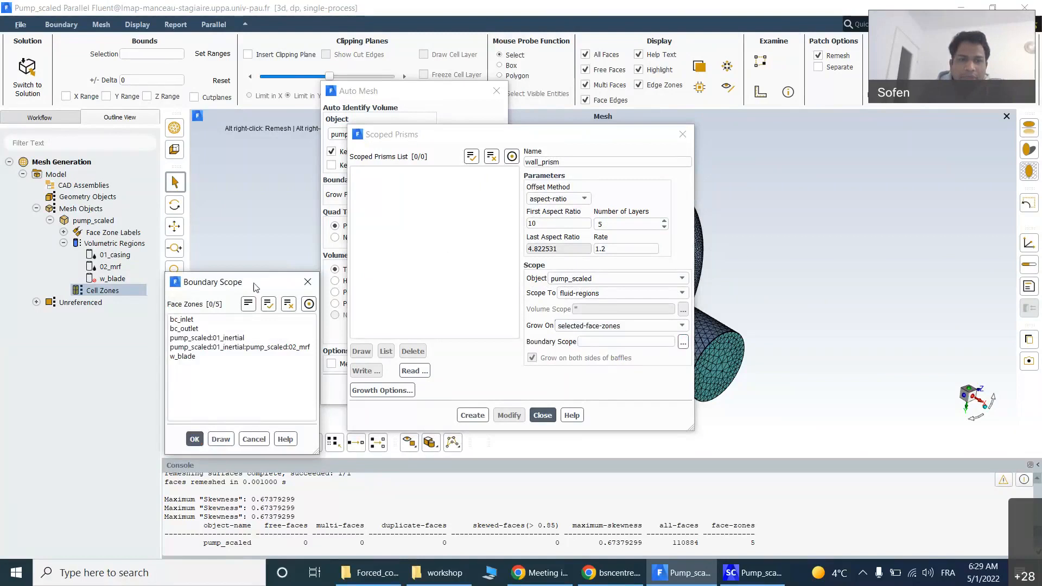
drag(269, 288, 315, 130)
drag(592, 145, 248, 348)
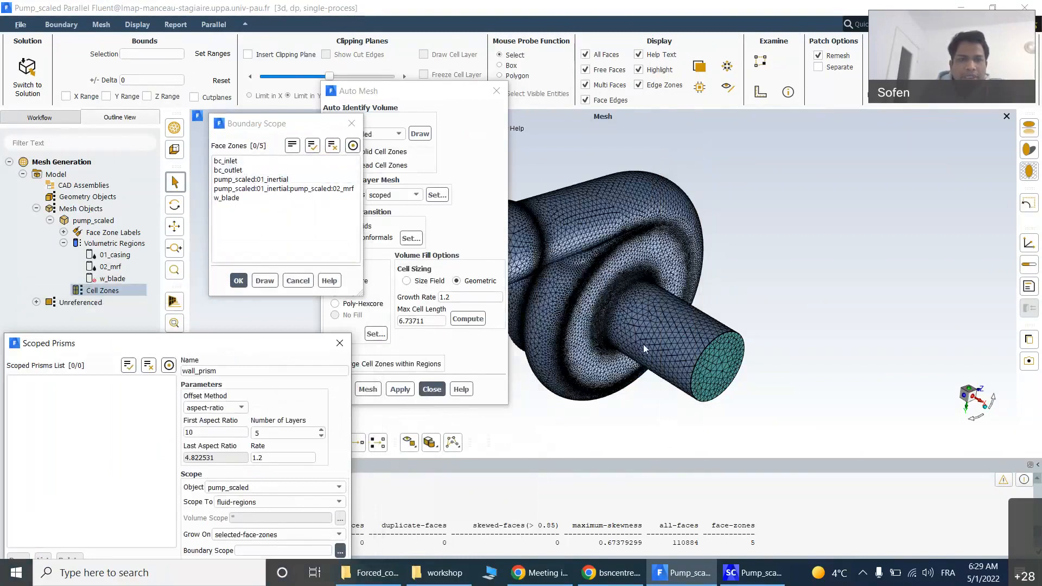
click(287, 180)
click(264, 282)
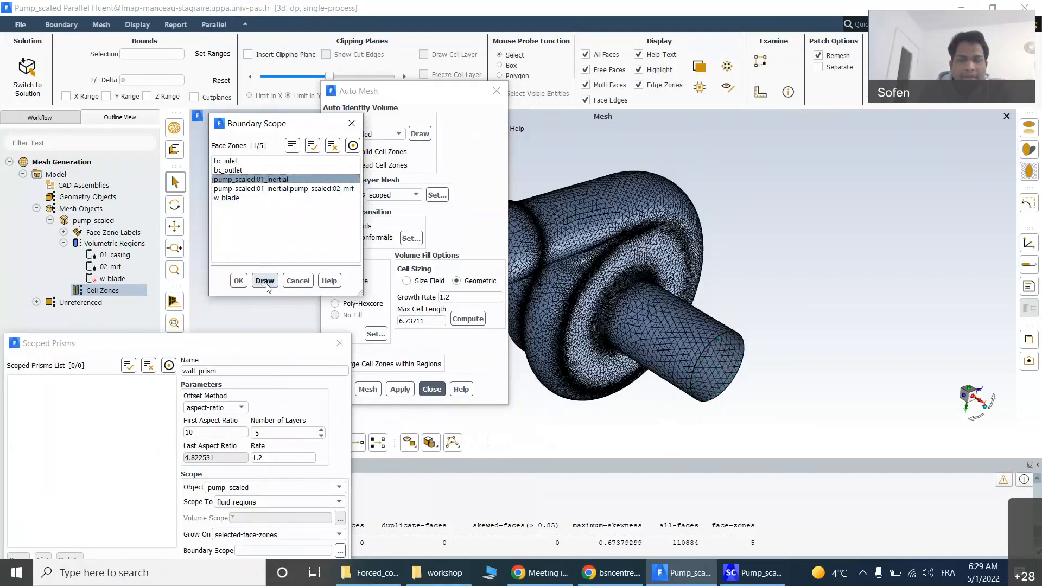
scroll(619, 229, up, 3)
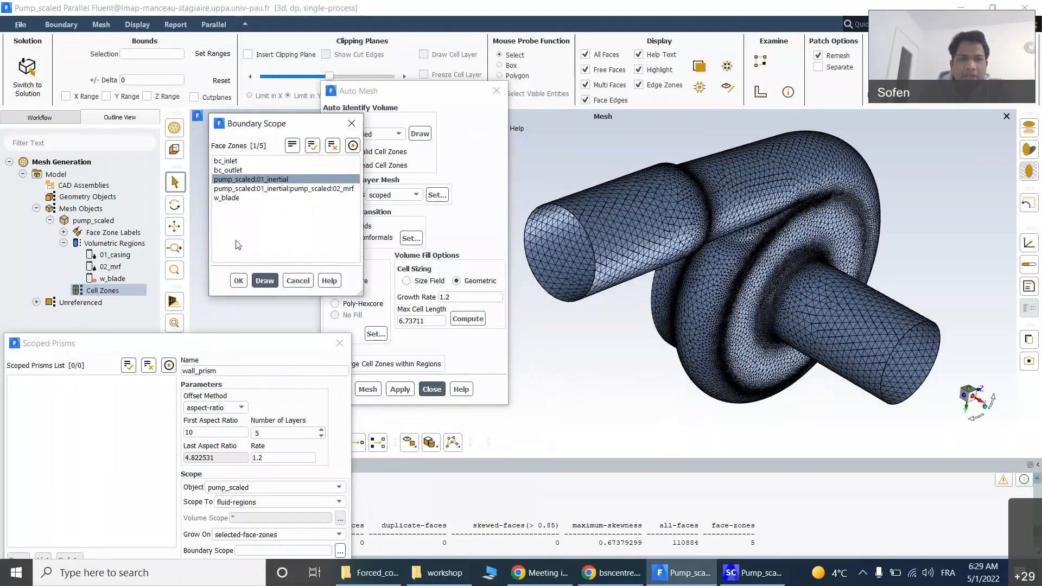
click(301, 190)
click(272, 179)
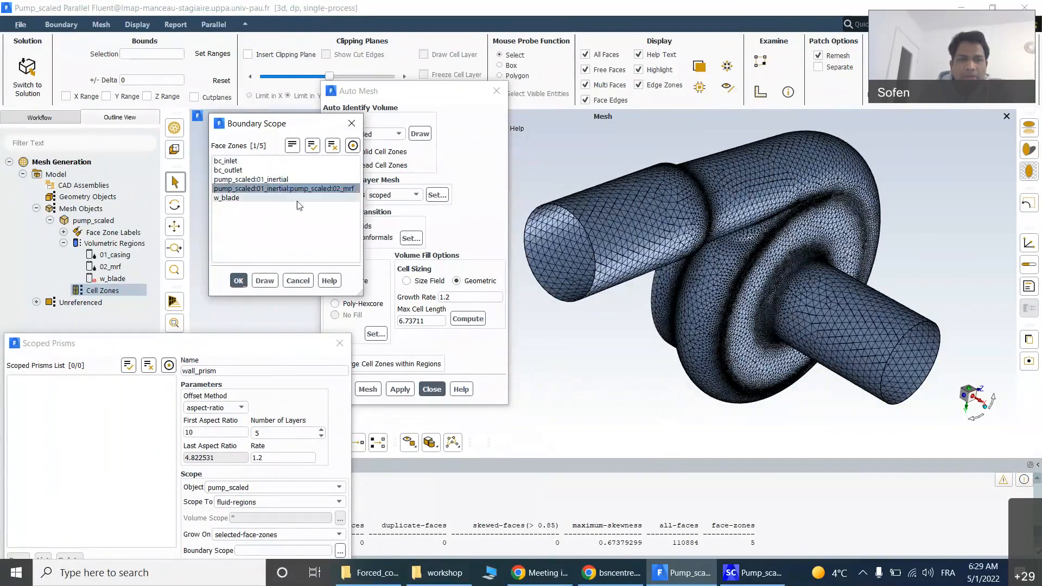
click(263, 281)
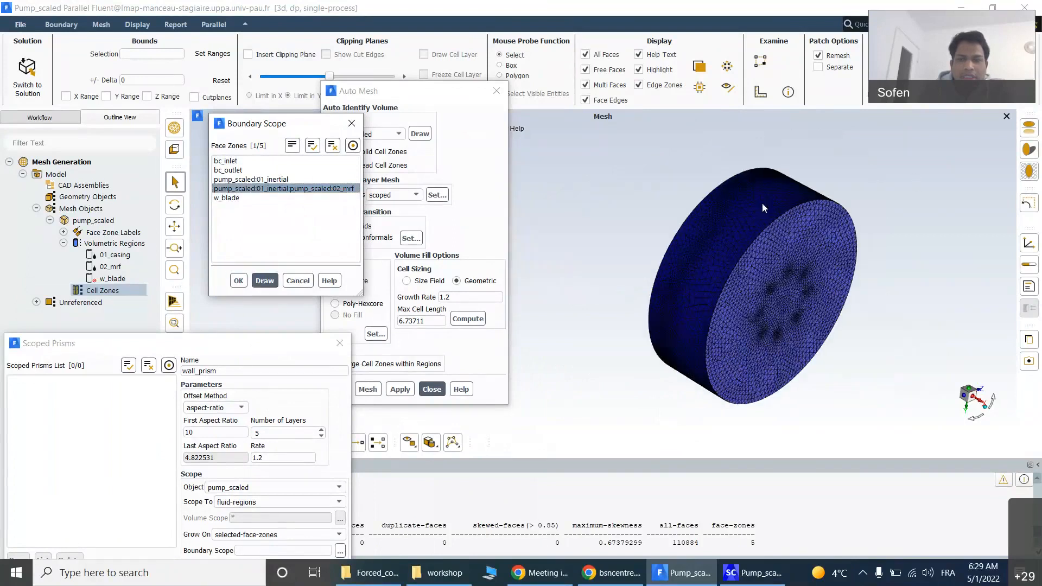
drag(705, 180, 619, 277)
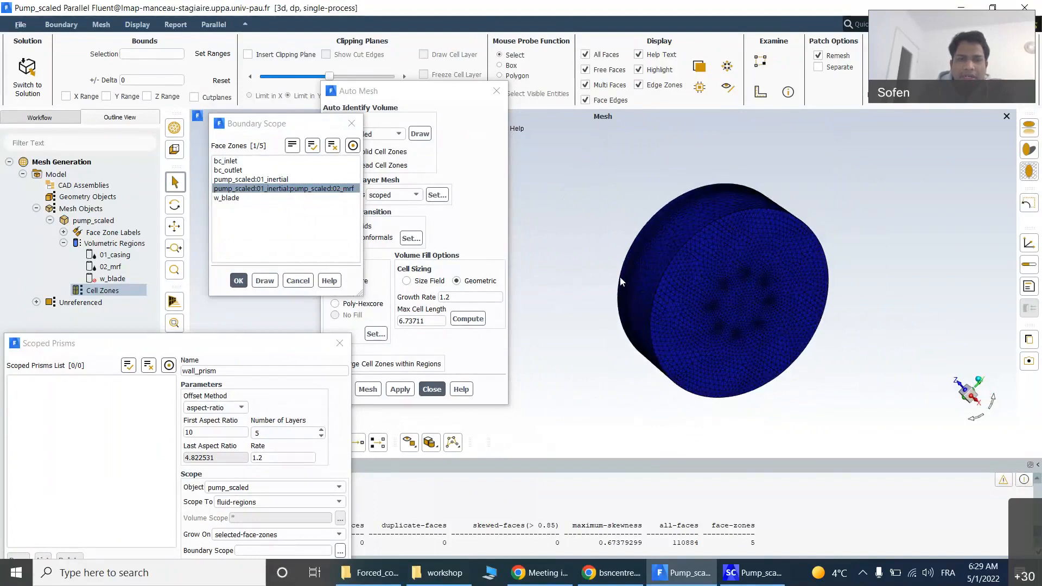
click(277, 189)
click(228, 197)
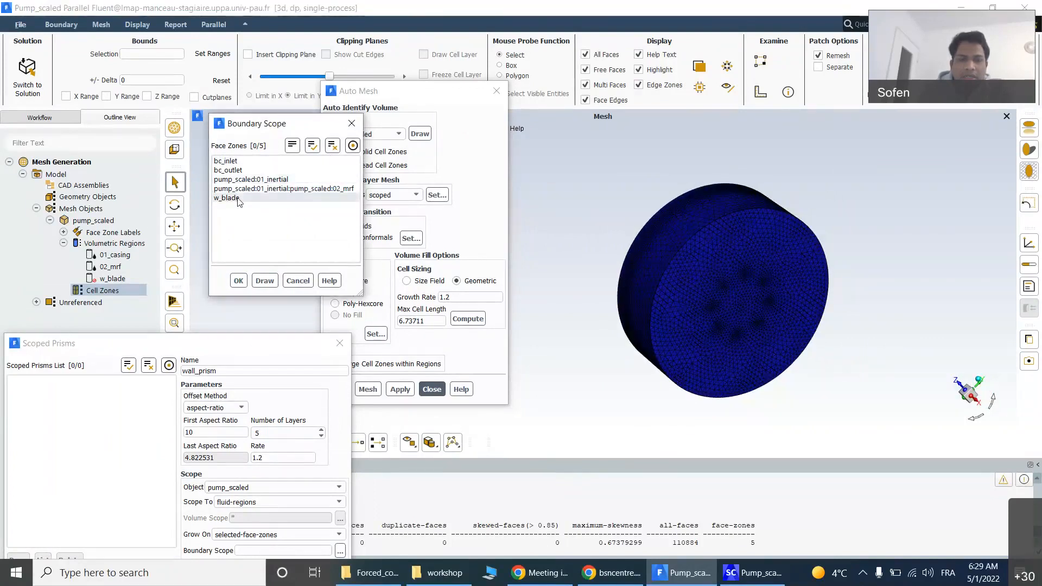
click(265, 281)
mouse_move(861, 218)
mouse_down()
mouse_move(865, 342)
mouse_move(874, 228)
mouse_up()
Step: Set the prism boundary scope to the pump_scaled:01_inertial and w_blade face zones
click(313, 149)
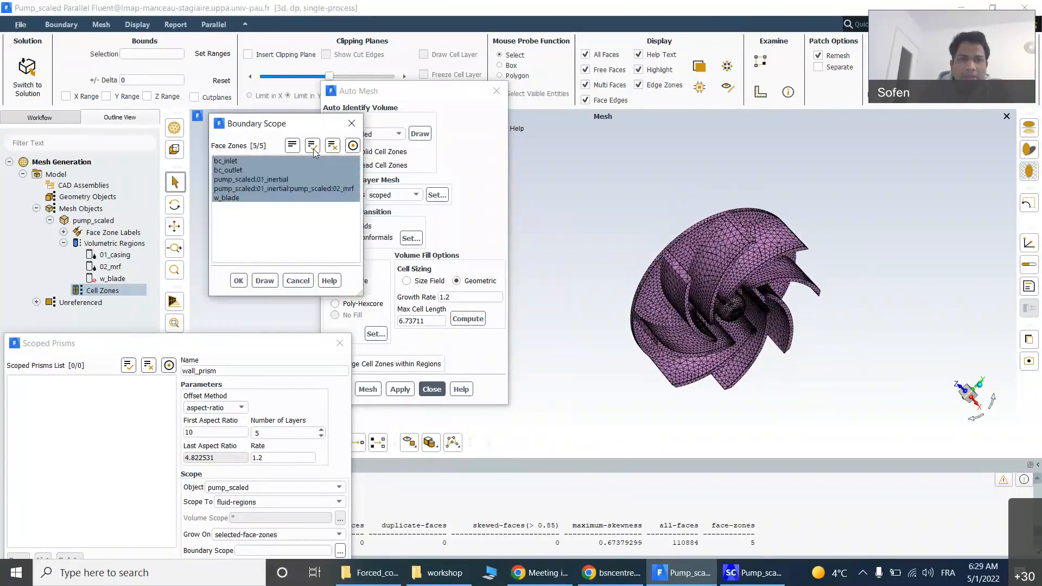
click(235, 161)
click(237, 170)
click(248, 188)
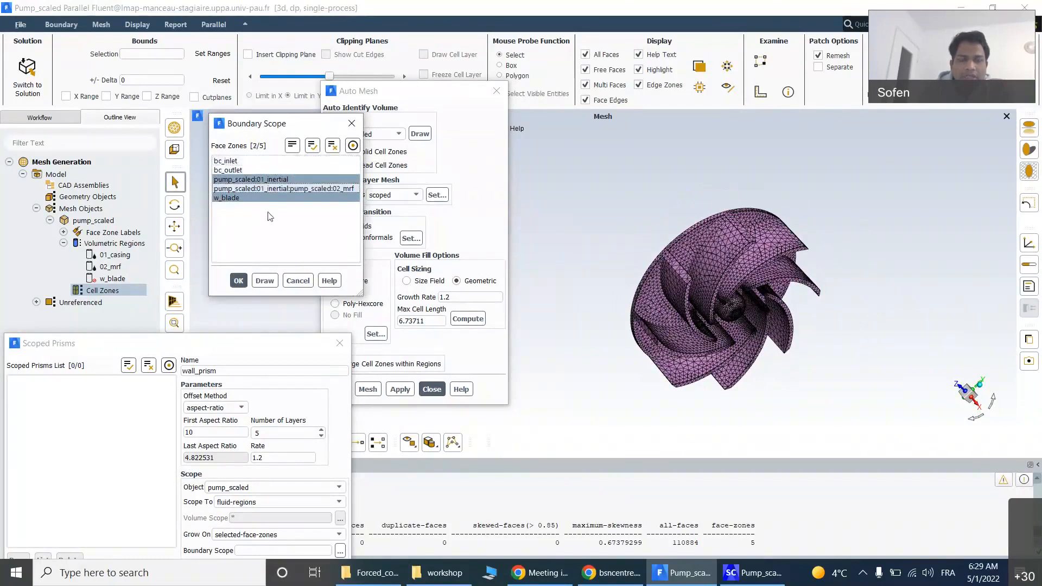
click(238, 280)
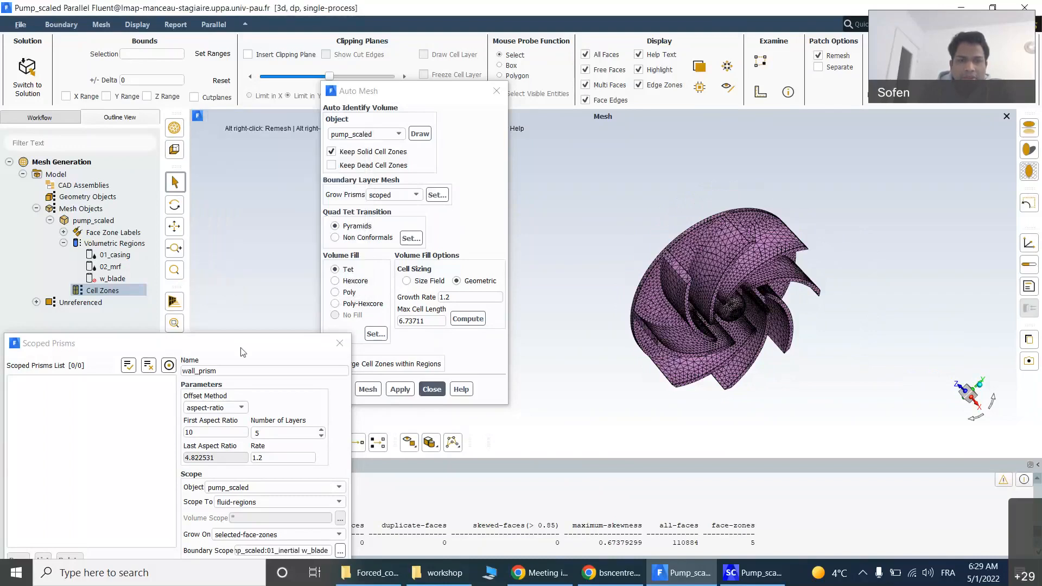
Step: Enable Keep First Layer Offsets in the prism growth options and create the wall_prism control
drag(242, 352, 442, 51)
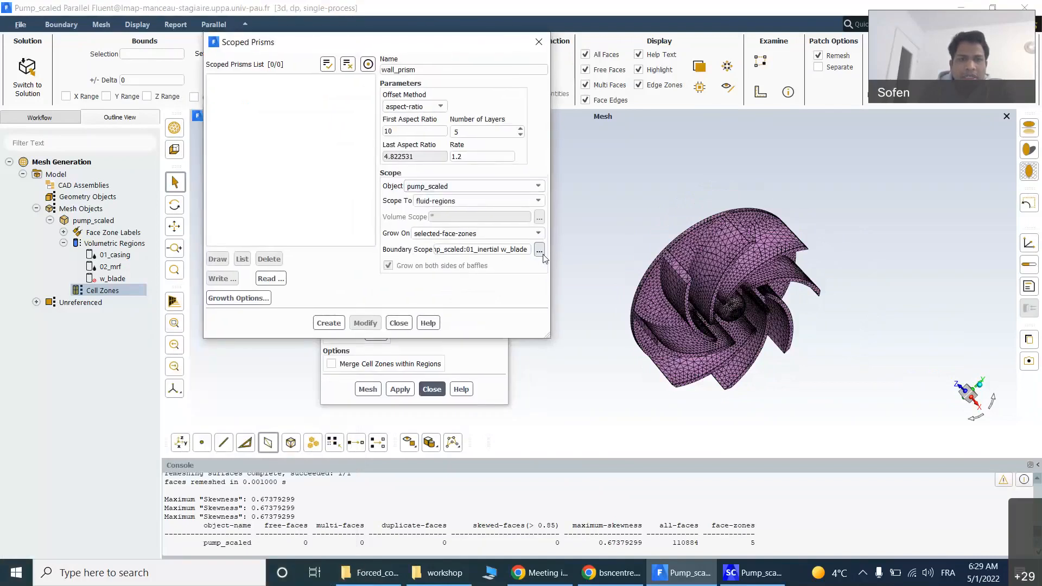
click(234, 298)
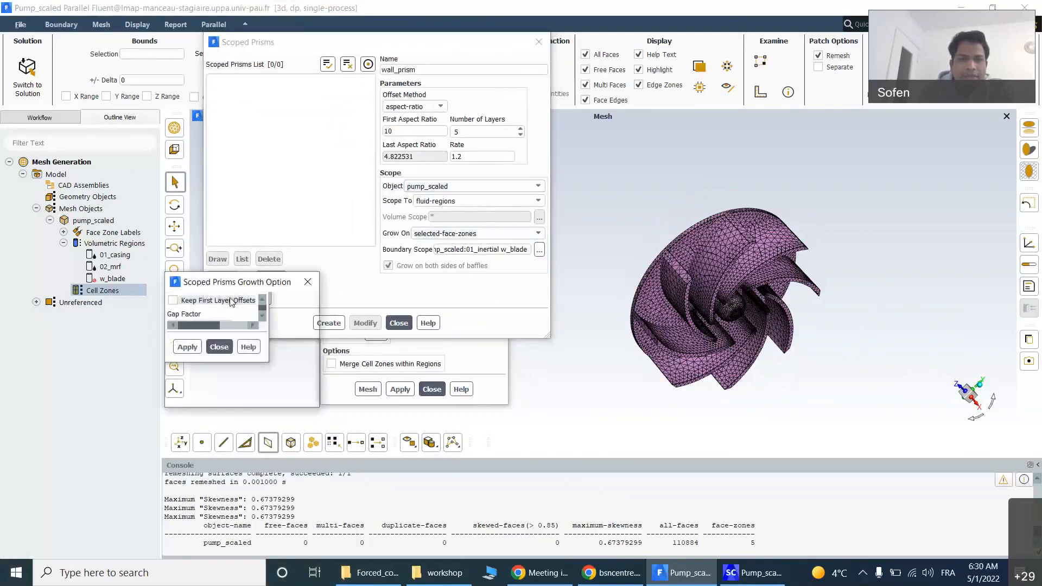
click(230, 300)
click(211, 392)
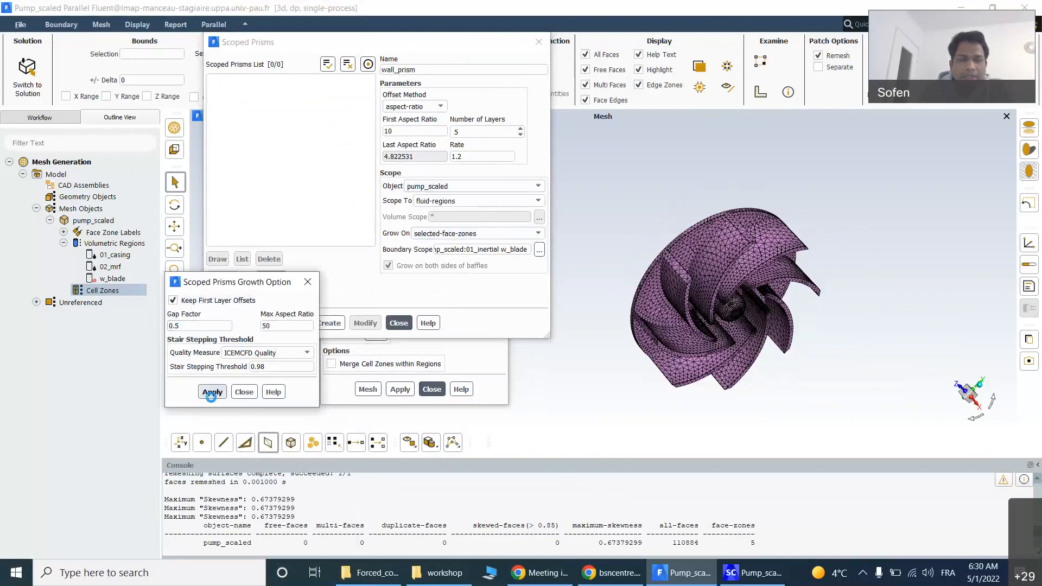
click(243, 391)
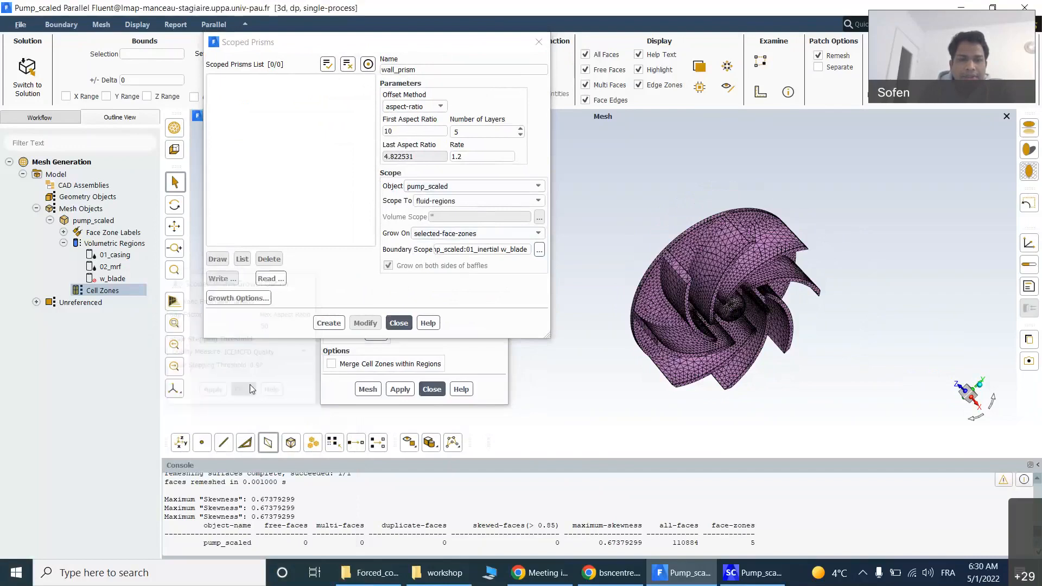
click(324, 324)
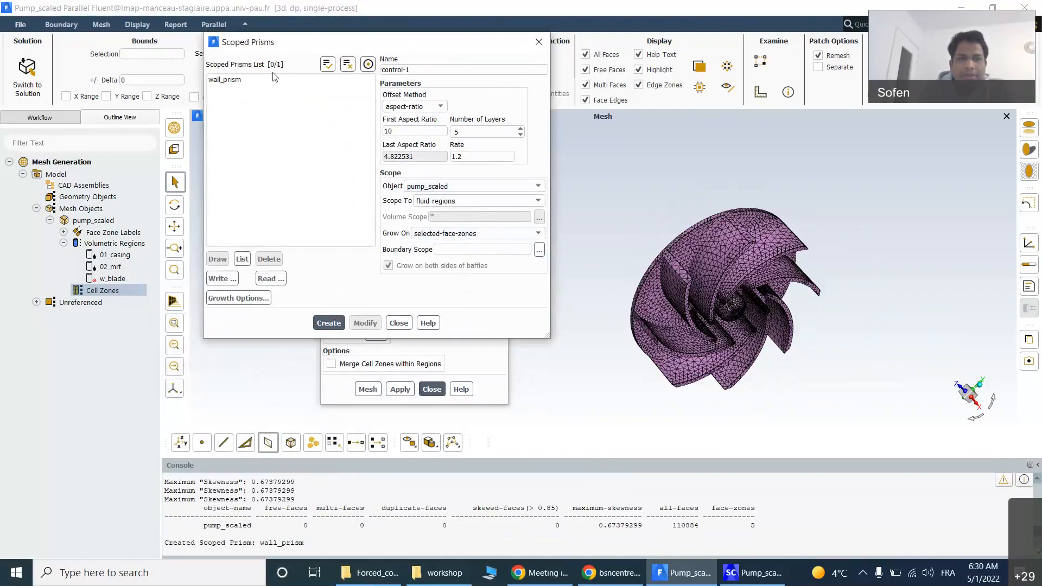
click(275, 79)
click(400, 323)
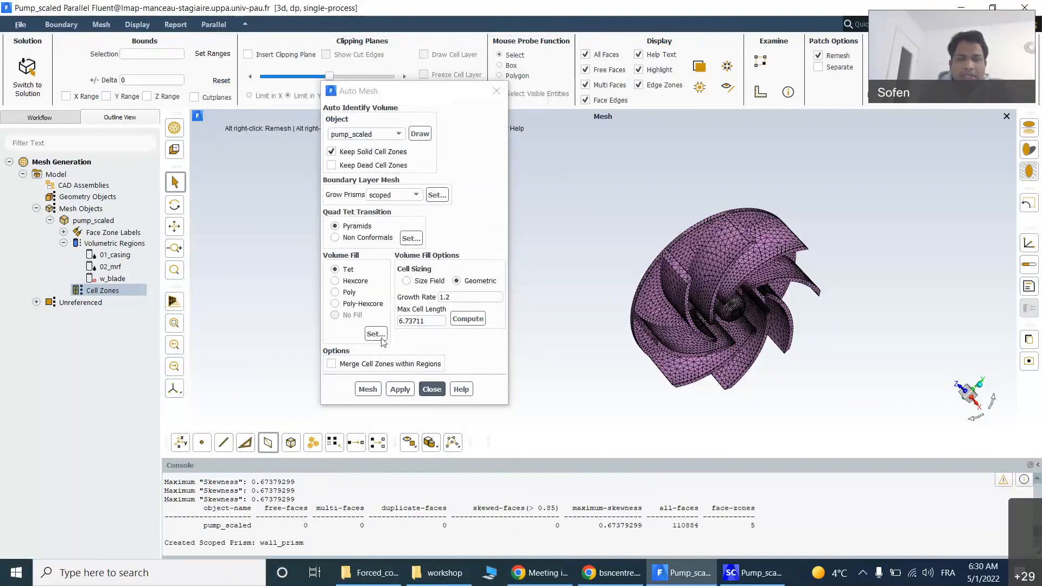
Step: Set the volume fill type to Poly and the maximum cell length to 5
click(335, 293)
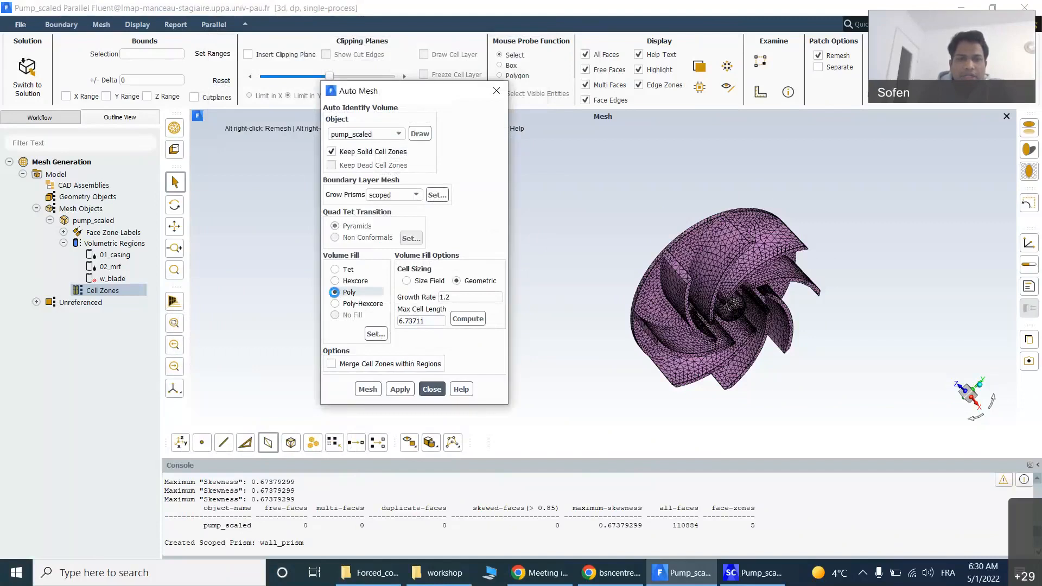
click(464, 321)
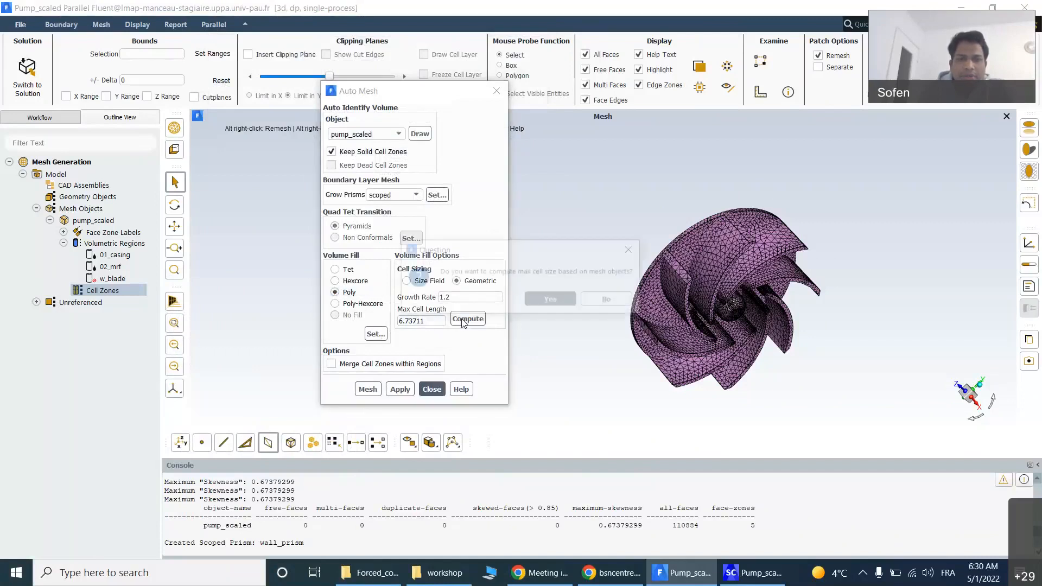
click(545, 304)
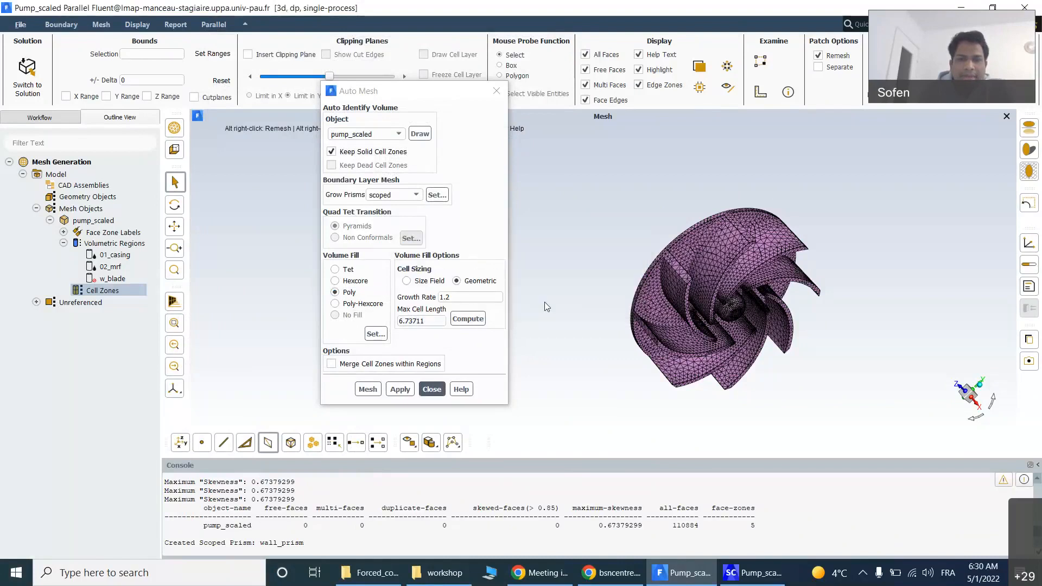
click(426, 322)
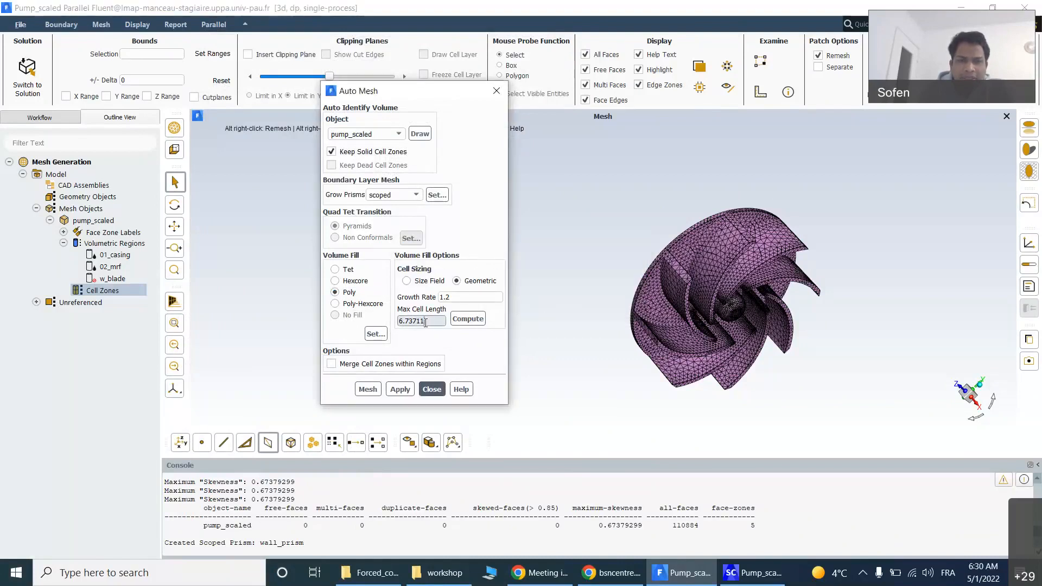
double_click(426, 322)
text(5)
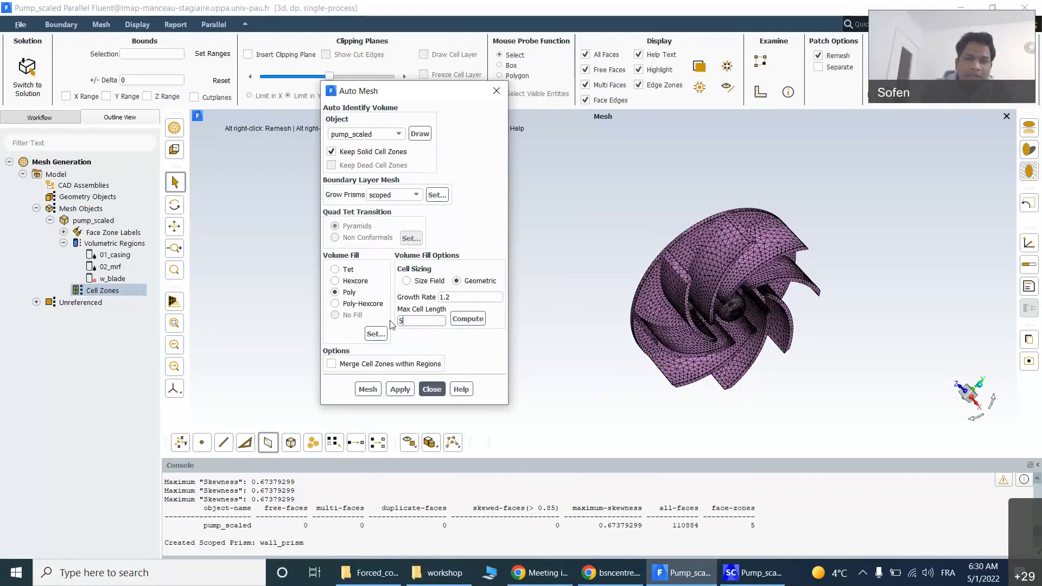
Step: Enable merging of cell zones within regions, apply the settings and generate the volume mesh
click(332, 365)
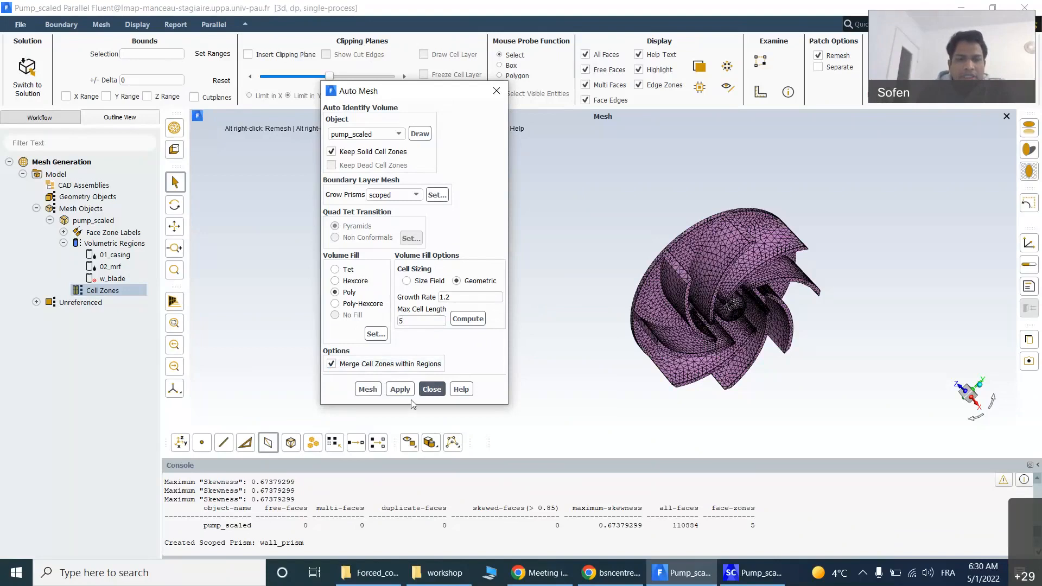
click(392, 392)
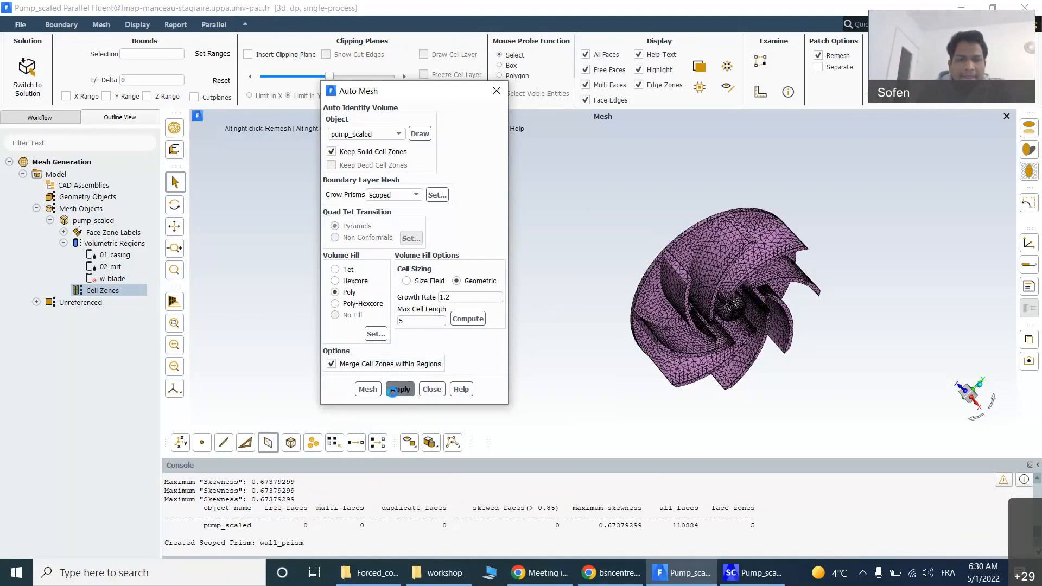
click(394, 396)
drag(425, 90, 247, 55)
click(189, 354)
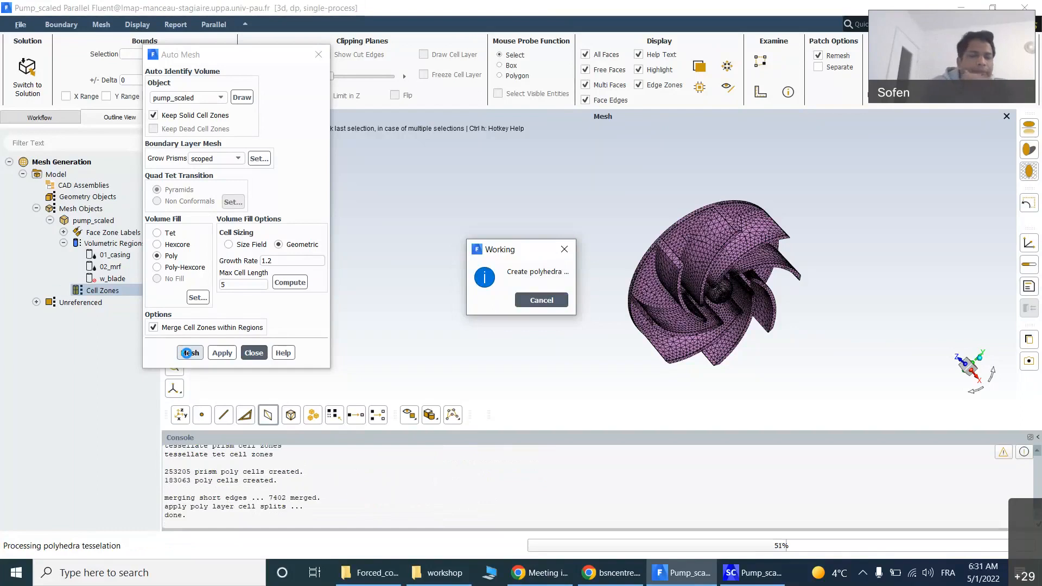
click(543, 562)
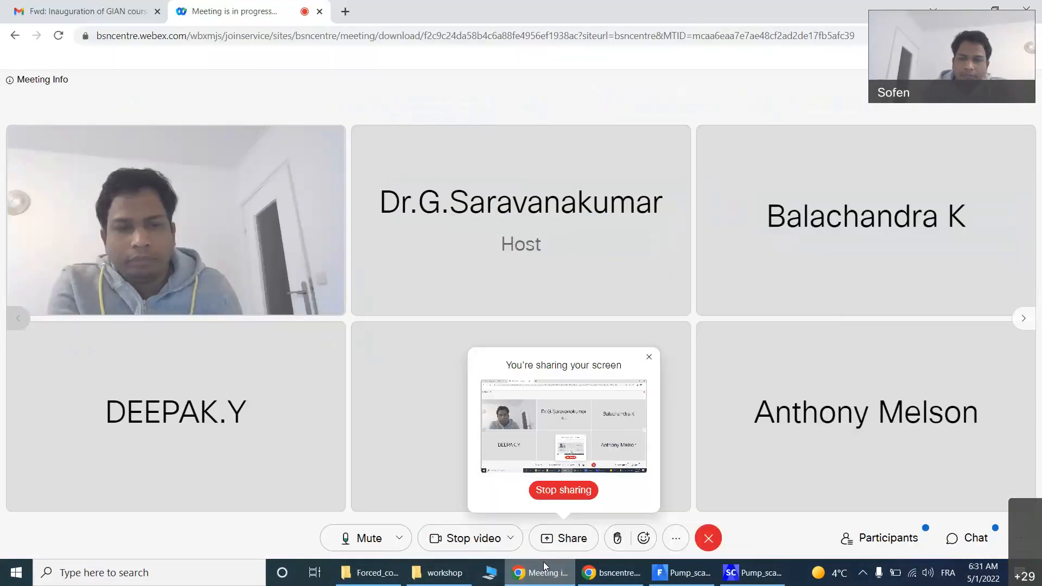
Step: Open the meeting chat to read its messages and switch back to the Fluent meshing session
click(962, 537)
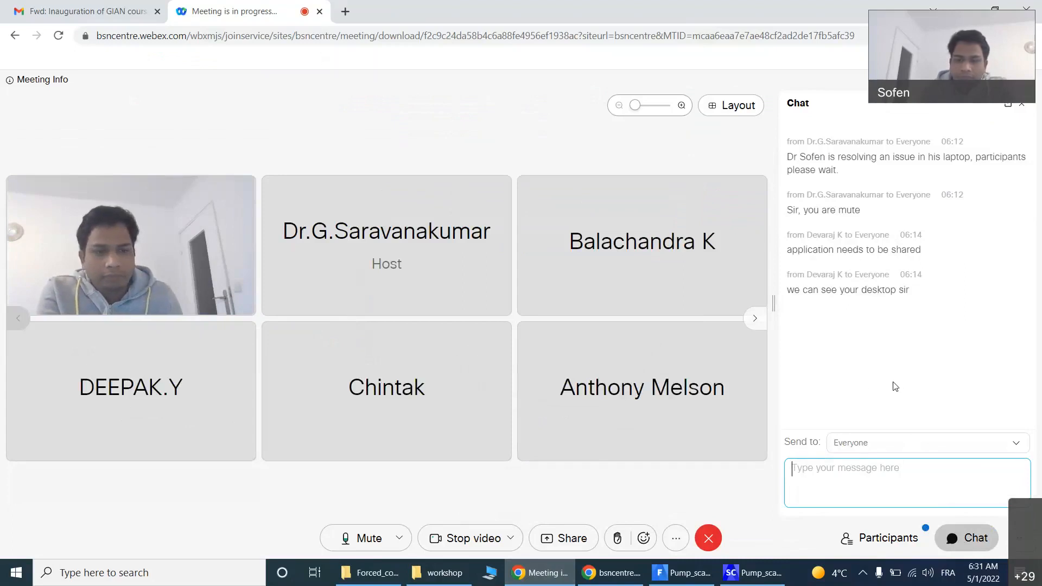
click(754, 574)
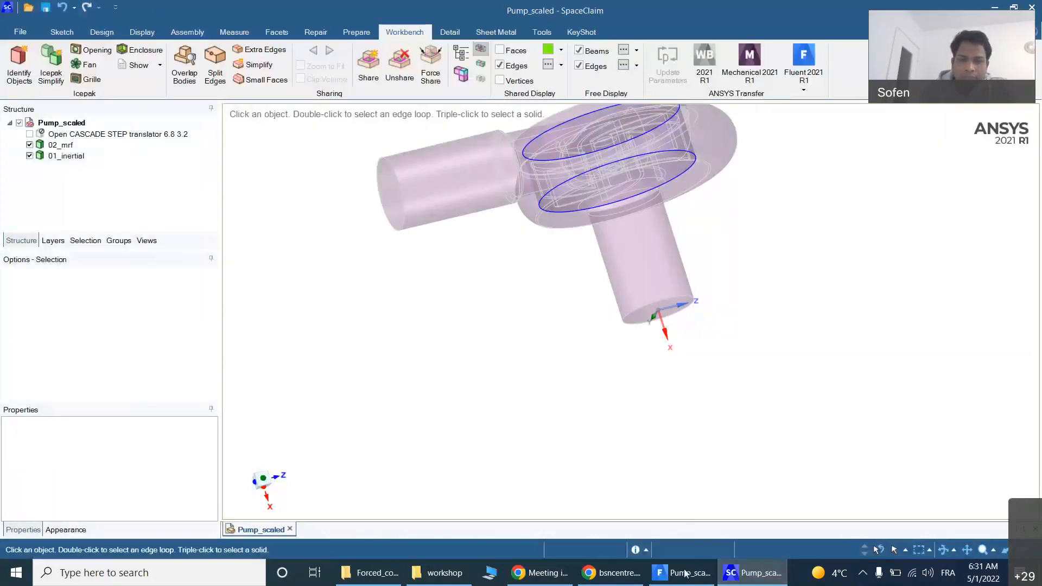
click(685, 574)
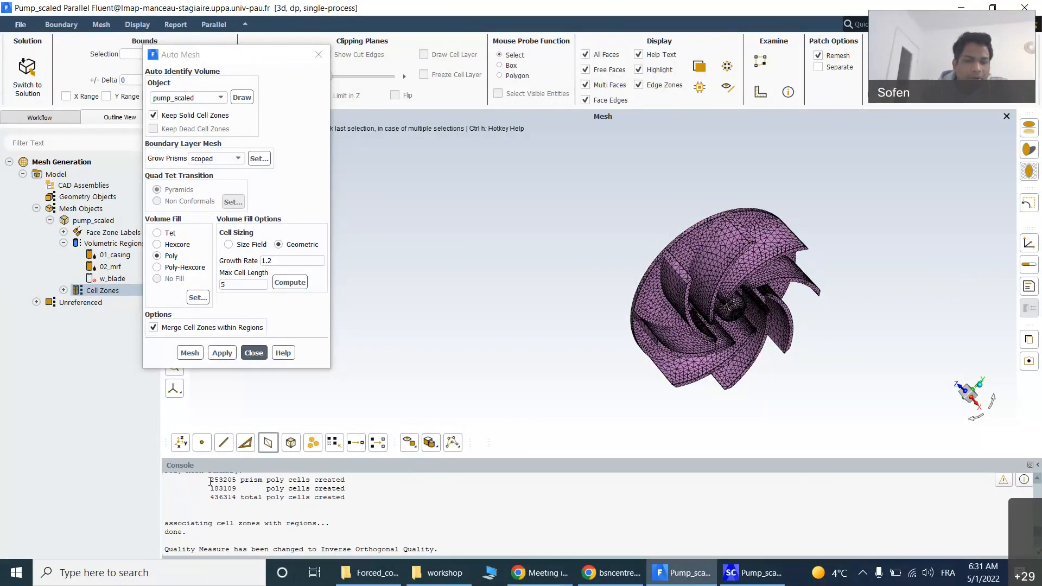
Step: Review the prism, poly and total cell counts in the console and close the Auto Mesh dialog
drag(210, 481, 240, 481)
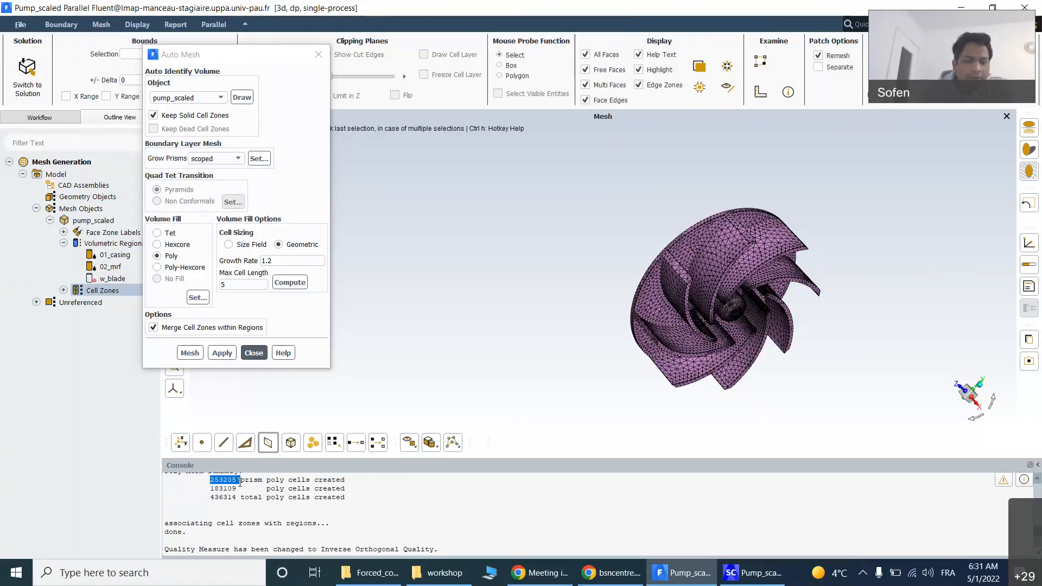
click(207, 499)
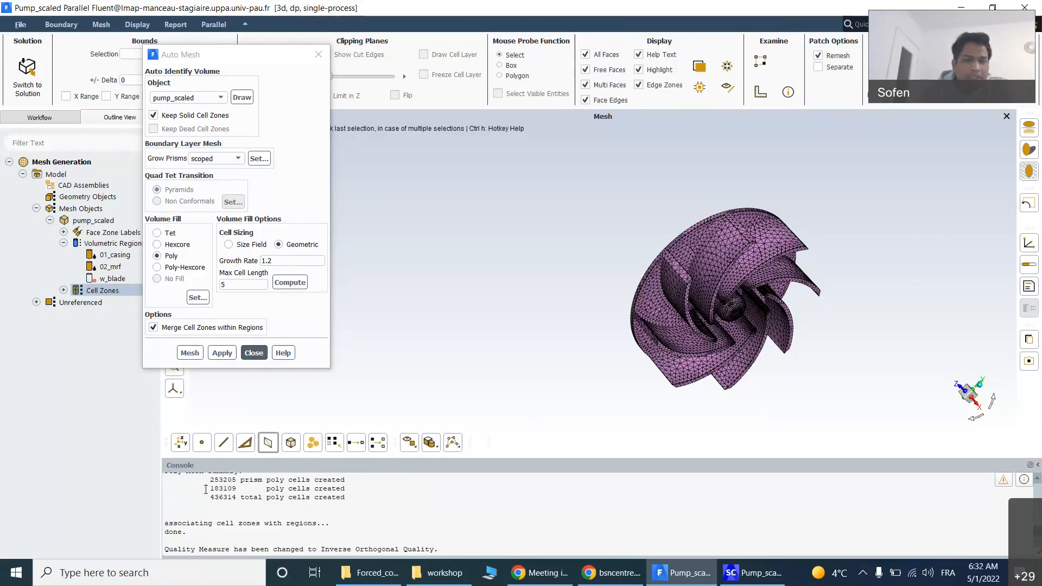
drag(206, 490, 314, 488)
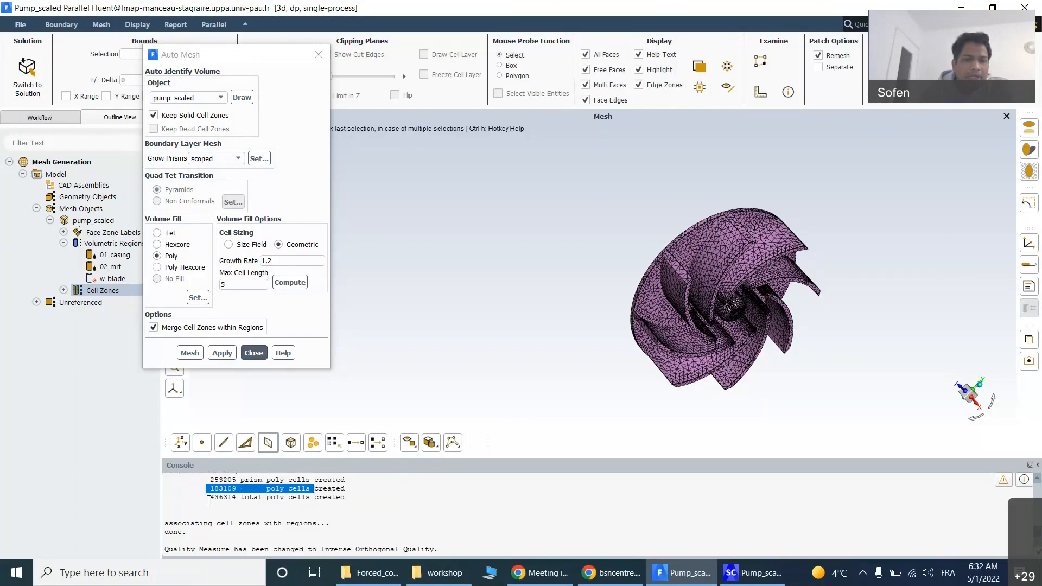
drag(207, 498, 364, 501)
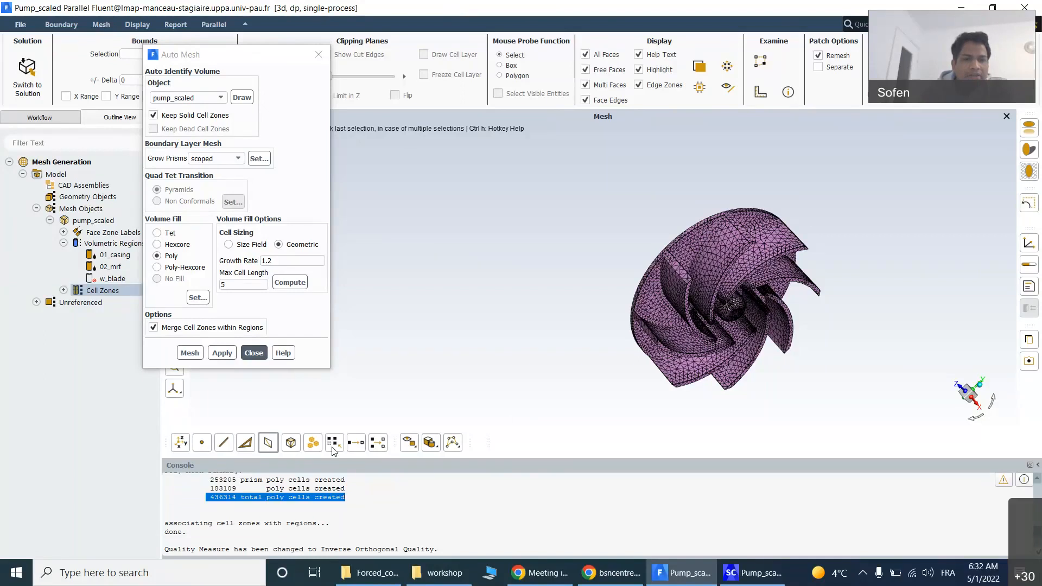
click(253, 353)
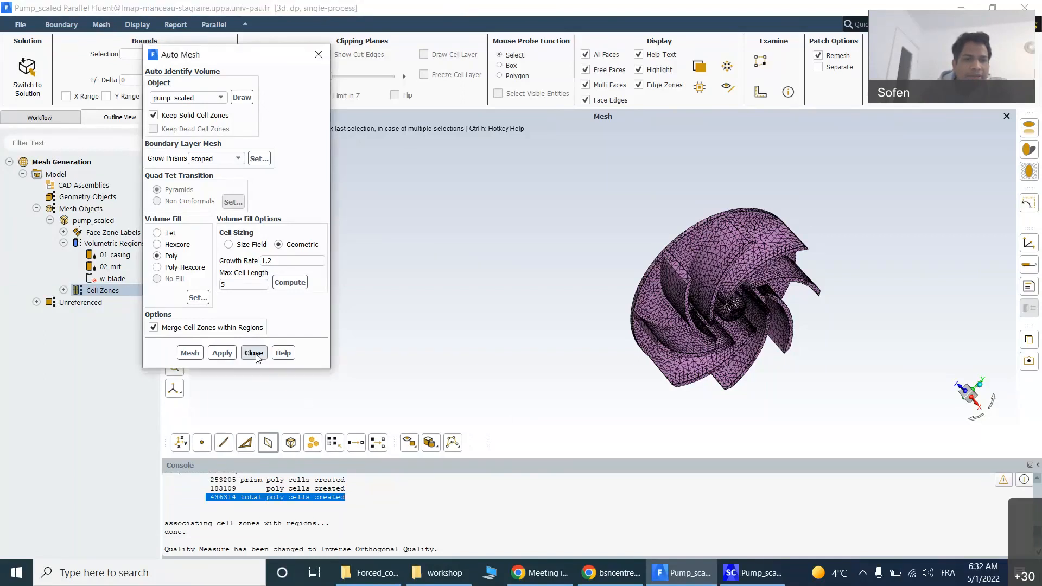
Step: Expand the Cell Zones of pump_scaled and draw all their boundaries
click(63, 290)
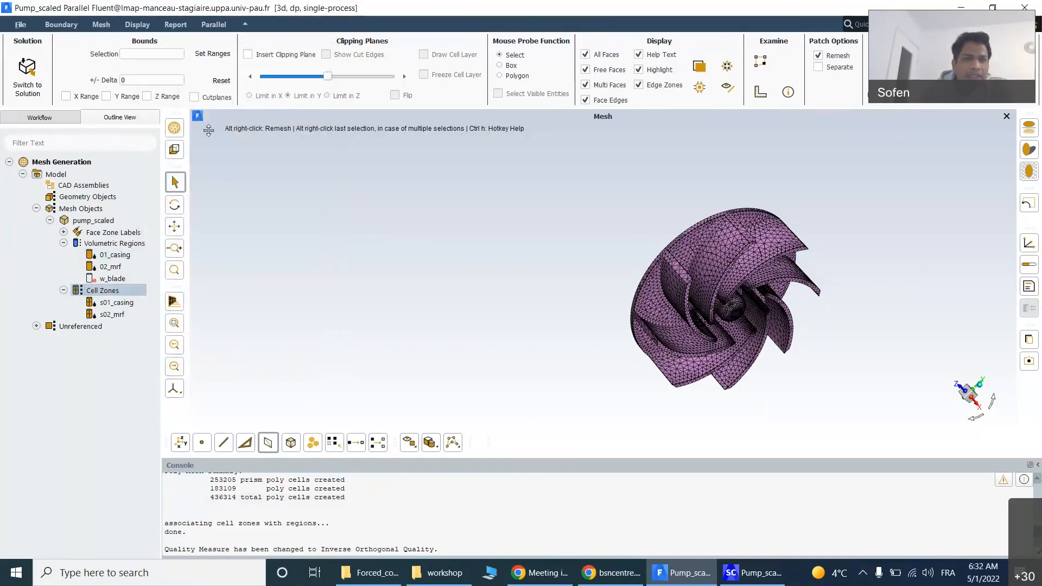
right_click(111, 291)
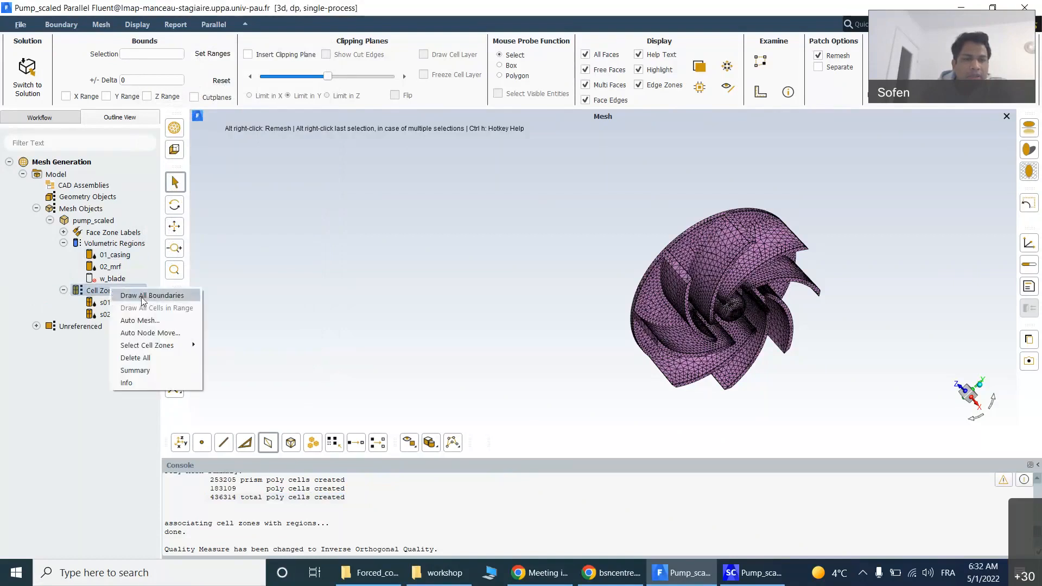
click(142, 296)
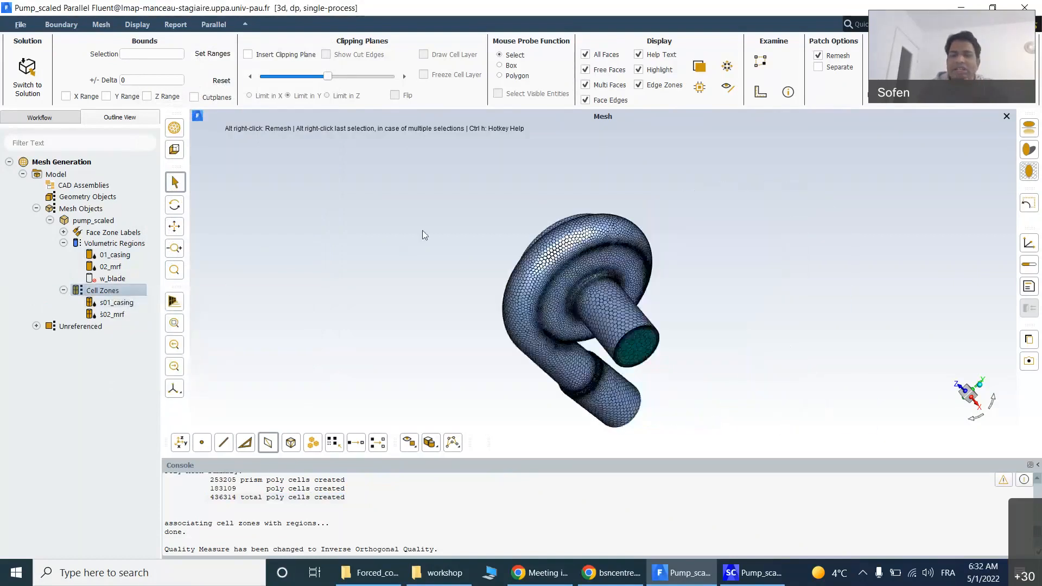
Step: Examine the polyhedral mesh on the pump casing and on the inlet and outlet pipes from several angles
middle_drag(706, 293, 487, 240)
scroll(619, 344, up, 3)
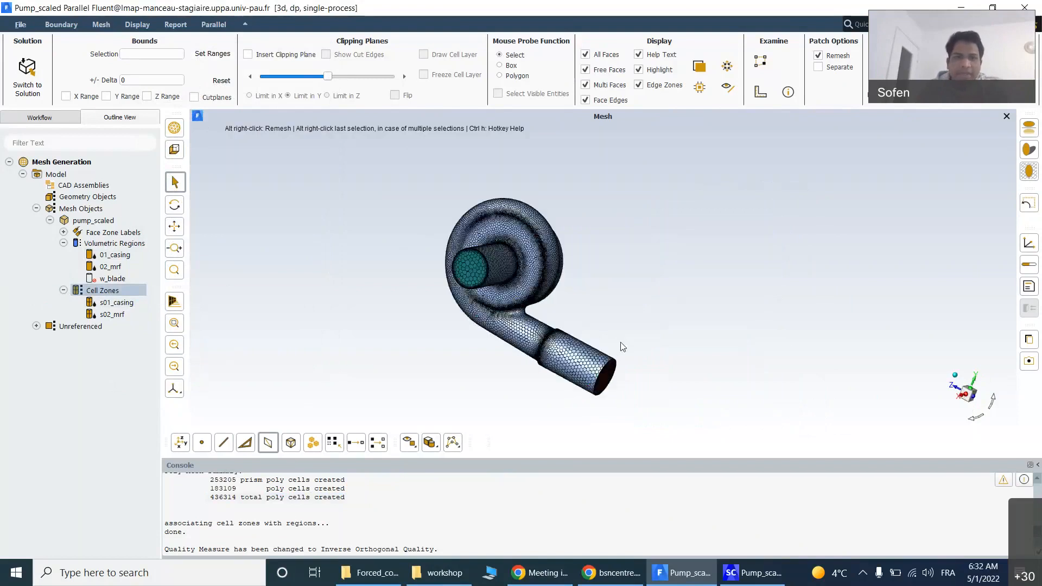
scroll(438, 281, up, 3)
middle_drag(439, 281, 275, 305)
scroll(797, 259, up, 3)
scroll(780, 237, up, 2)
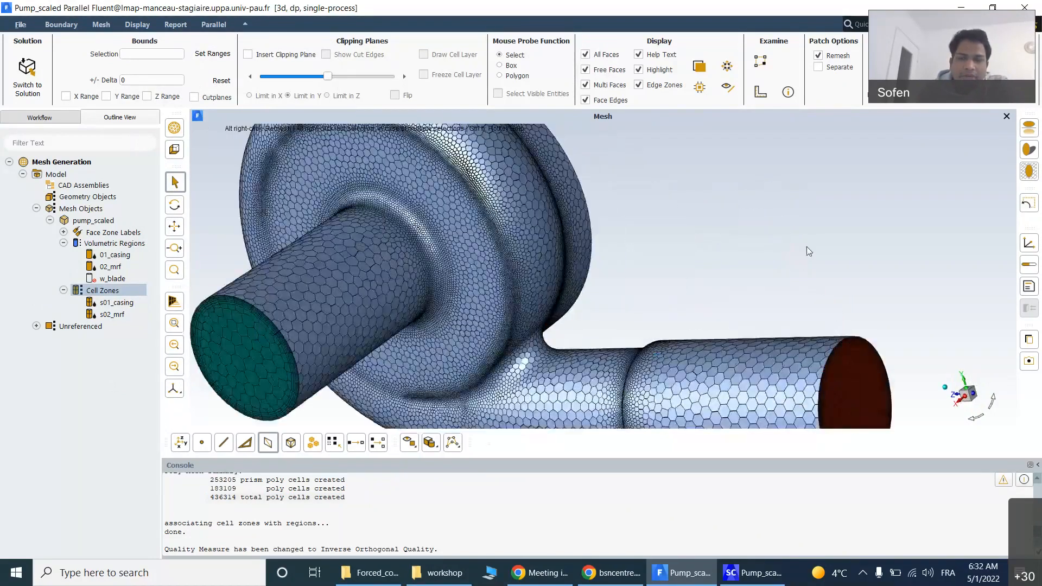
middle_drag(807, 246, 883, 231)
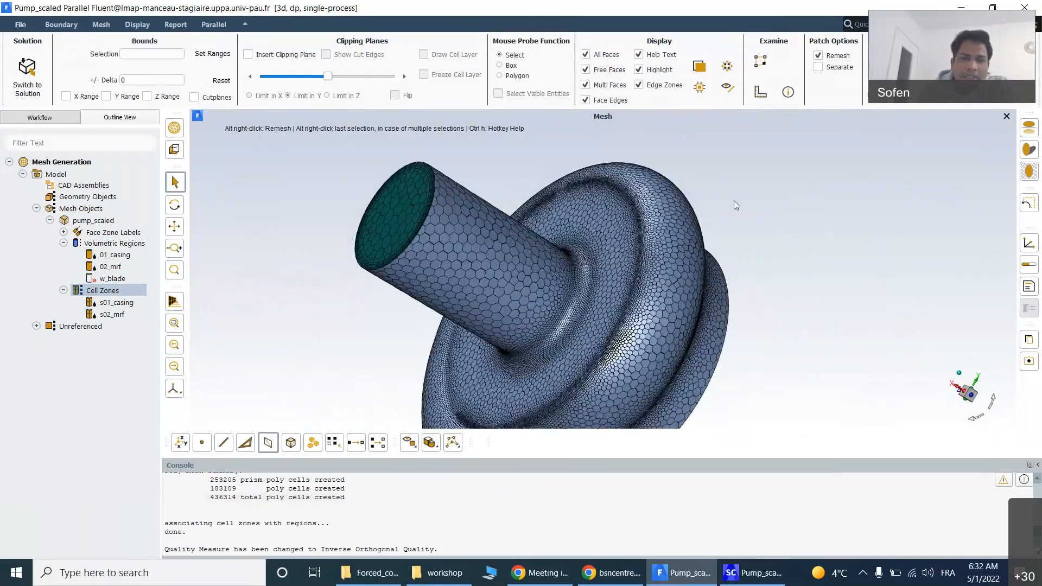
scroll(453, 171, up, 5)
middle_drag(481, 188, 689, 190)
scroll(672, 190, down, 5)
scroll(651, 215, down, 4)
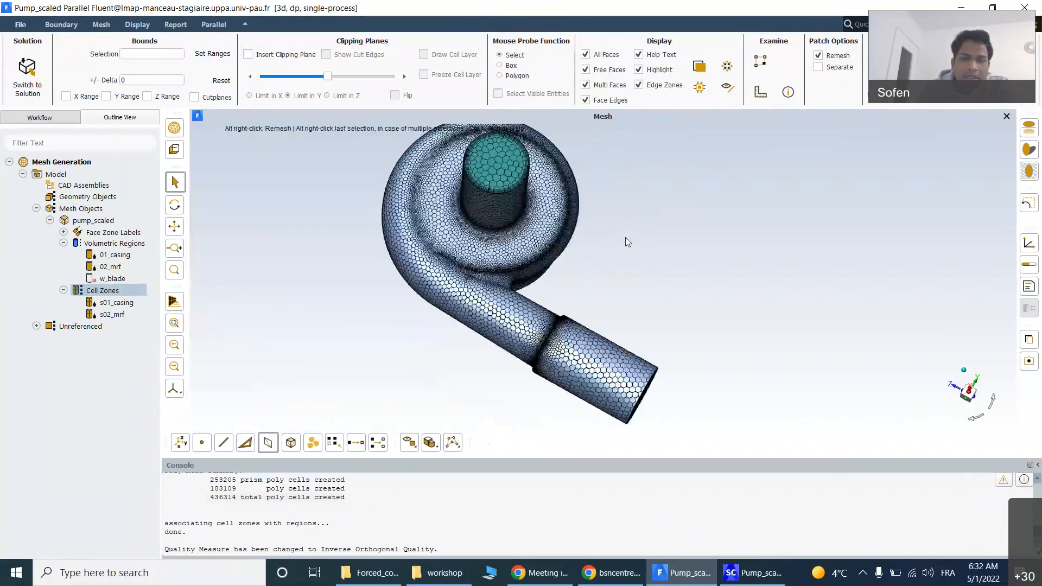
scroll(584, 163, up, 6)
middle_drag(522, 174, 576, 219)
scroll(578, 223, down, 5)
middle_drag(327, 296, 307, 166)
middle_drag(792, 311, 375, 296)
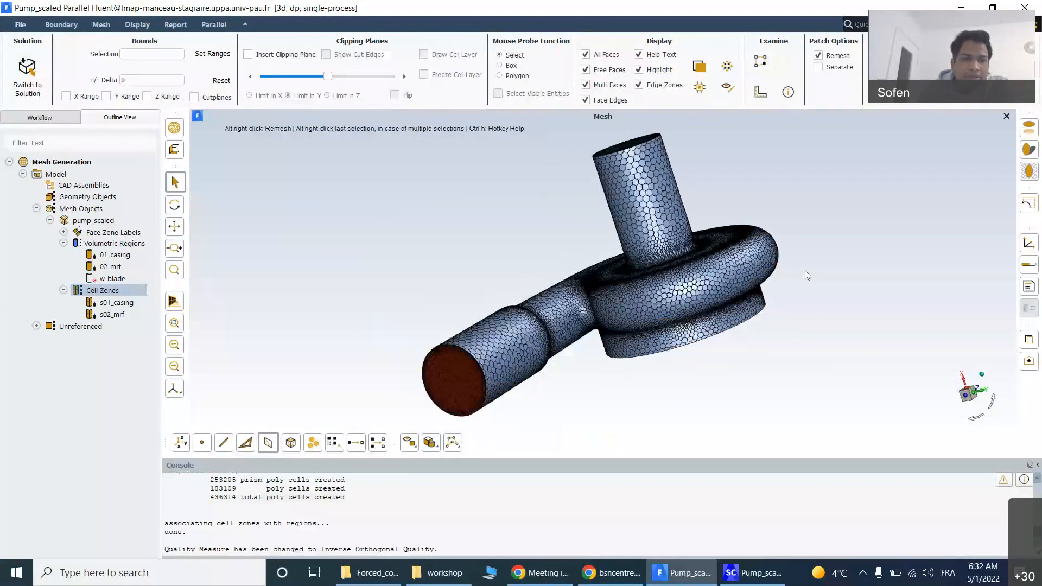
scroll(805, 271, up, 2)
Step: Print the cell zones summary and review the maximum quality and cell count in the console
right_click(103, 291)
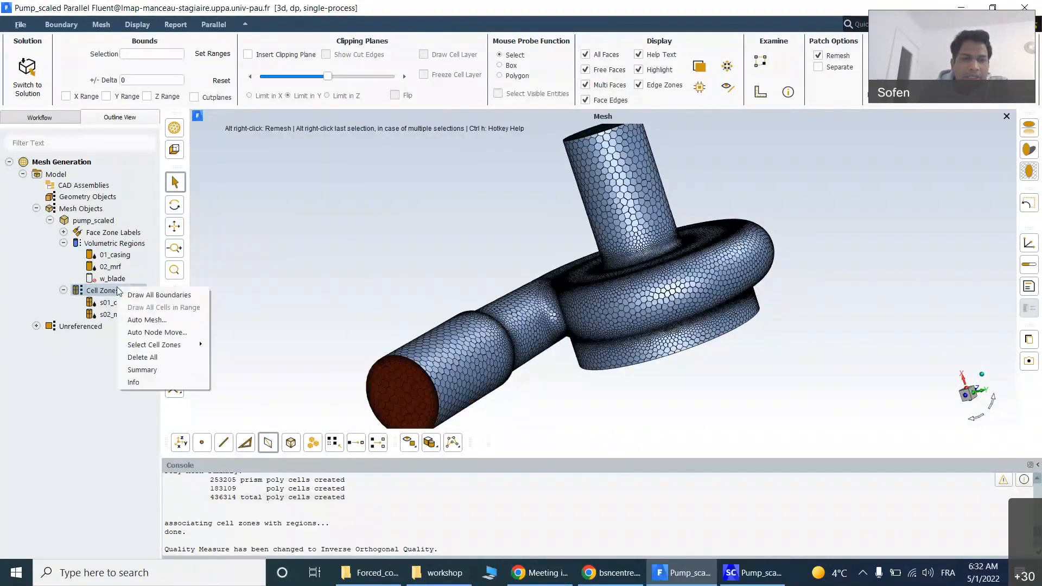
click(146, 370)
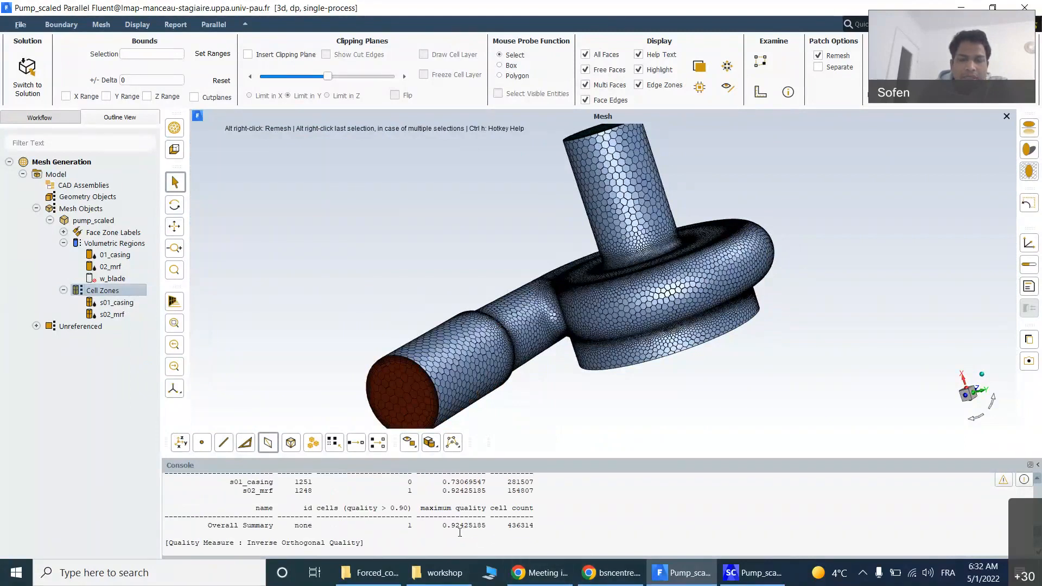
scroll(452, 533, up, 1)
scroll(451, 532, down, 2)
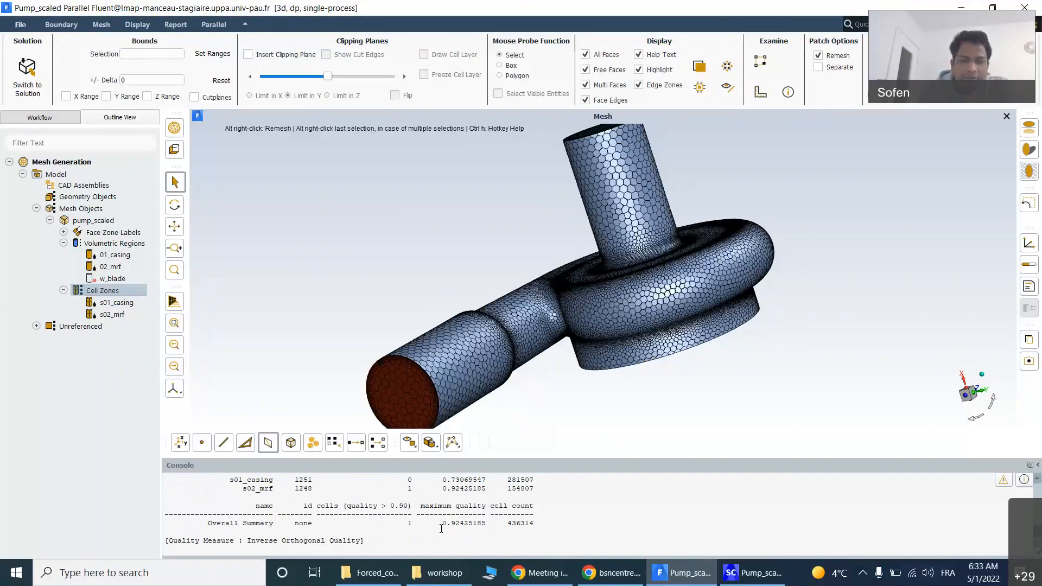
Step: Run Auto Node Move on all cell zones with Repair Negative Volume Cells enabled and check the console message
right_click(108, 294)
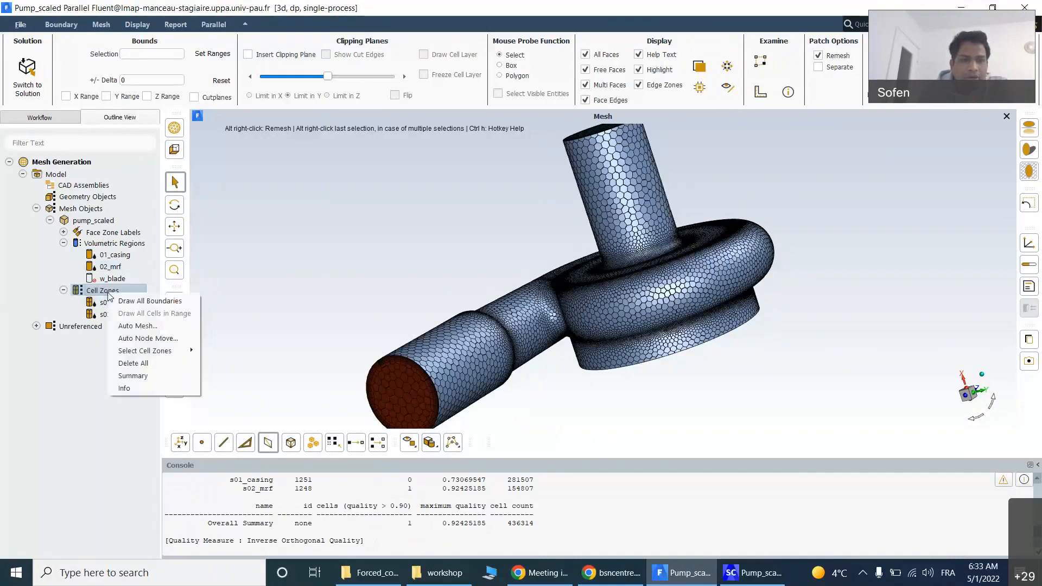
click(148, 338)
drag(367, 287, 319, 98)
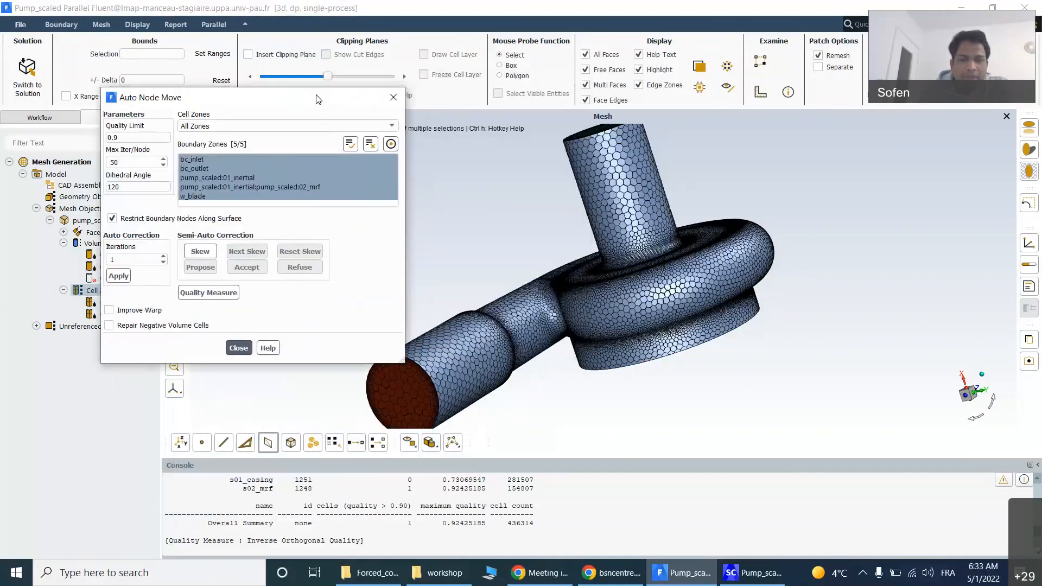
scroll(793, 225, down, 2)
scroll(765, 194, up, 2)
drag(763, 194, 852, 276)
scroll(852, 271, down, 5)
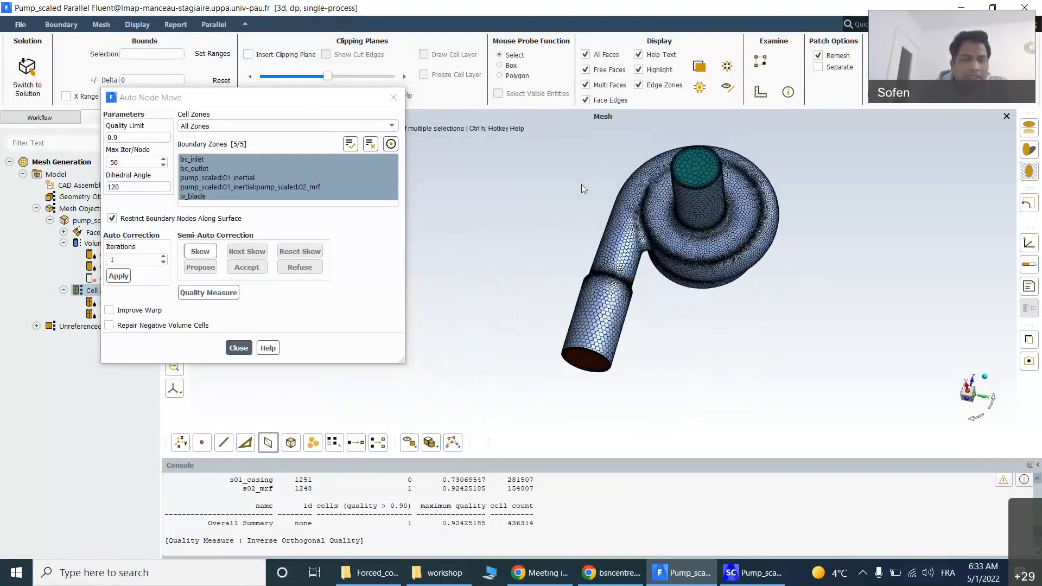
scroll(582, 184, up, 1)
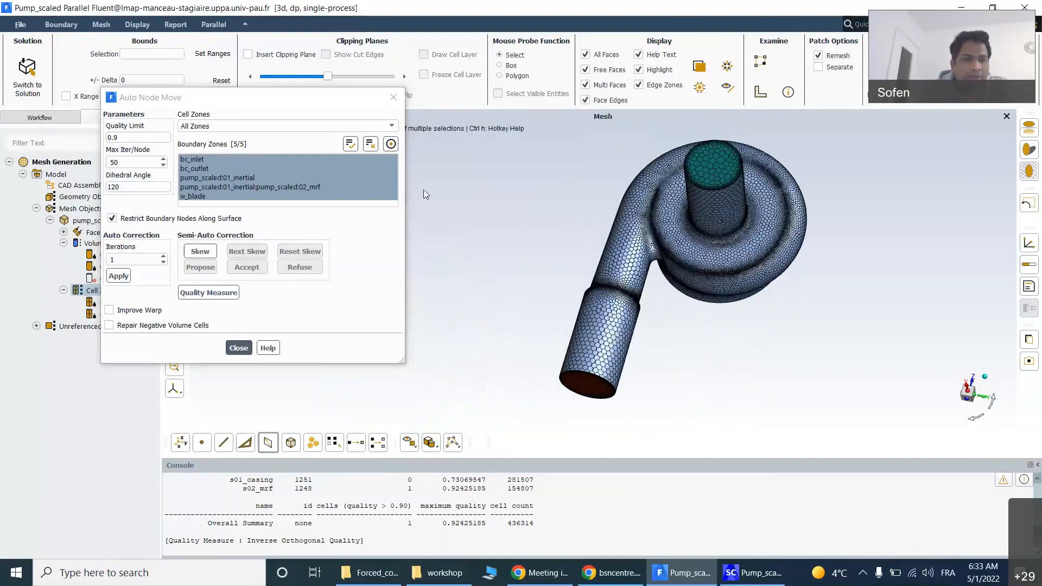
click(109, 326)
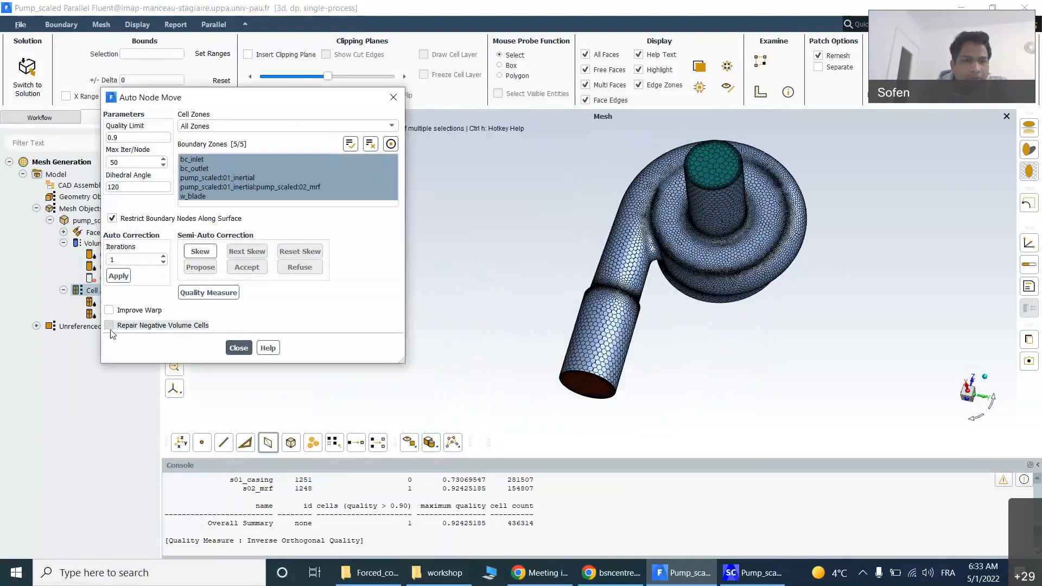
click(119, 277)
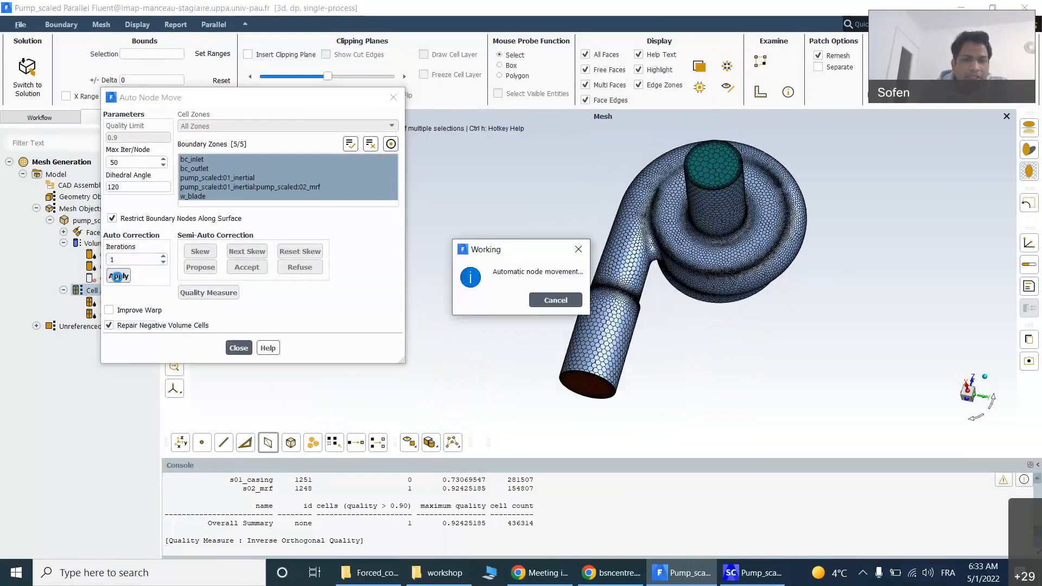
key(Return)
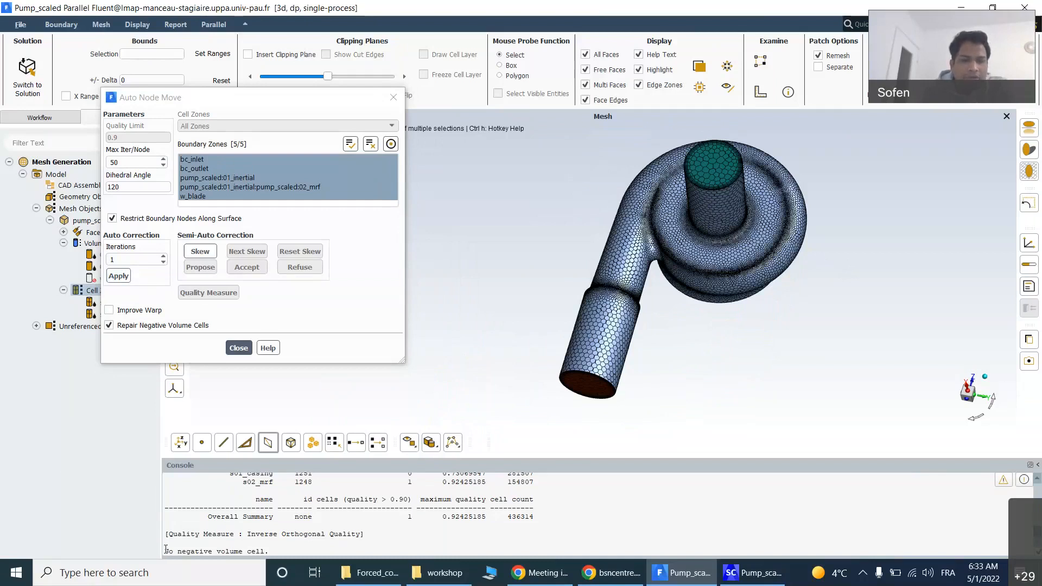
drag(165, 552, 276, 555)
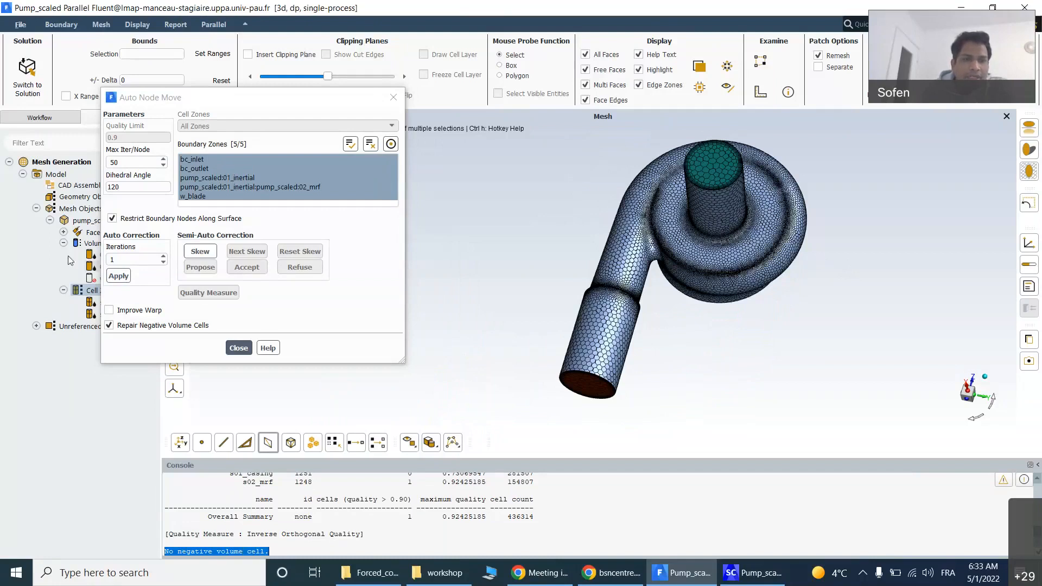
Step: Turn off Repair Negative Volume Cells and check the selected quality measure for the node movement
click(109, 325)
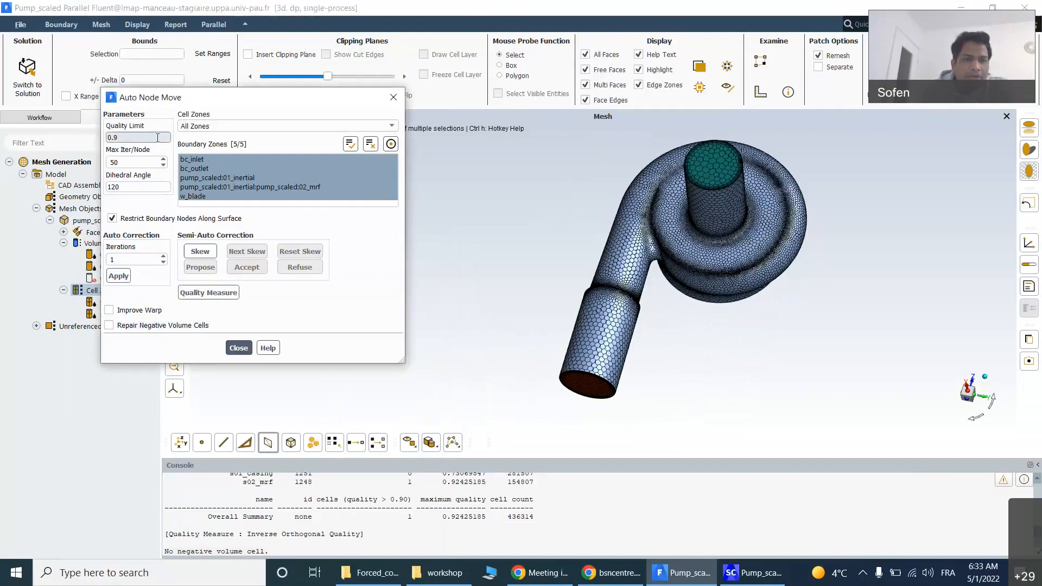
click(209, 292)
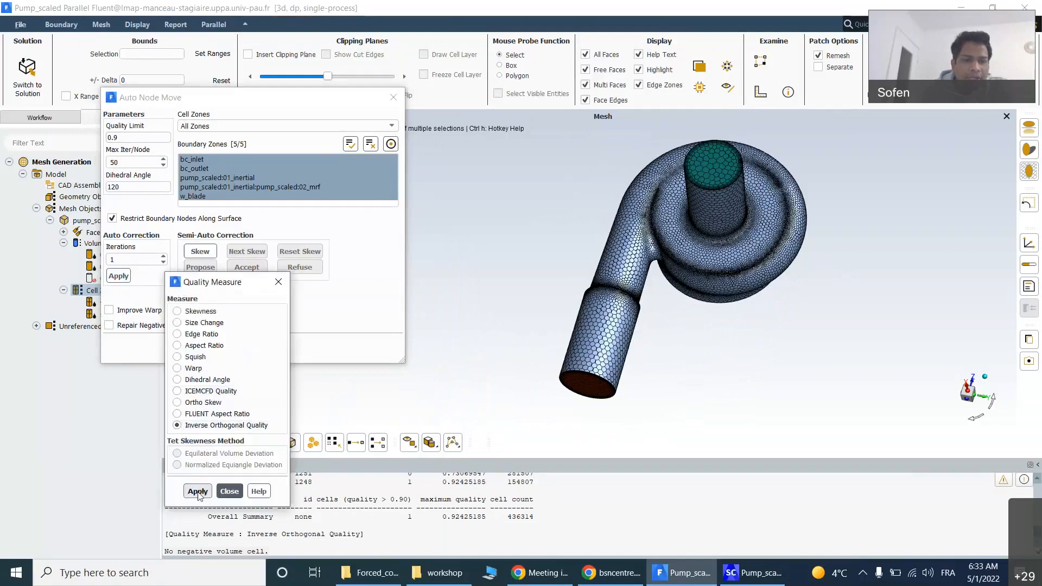
click(229, 491)
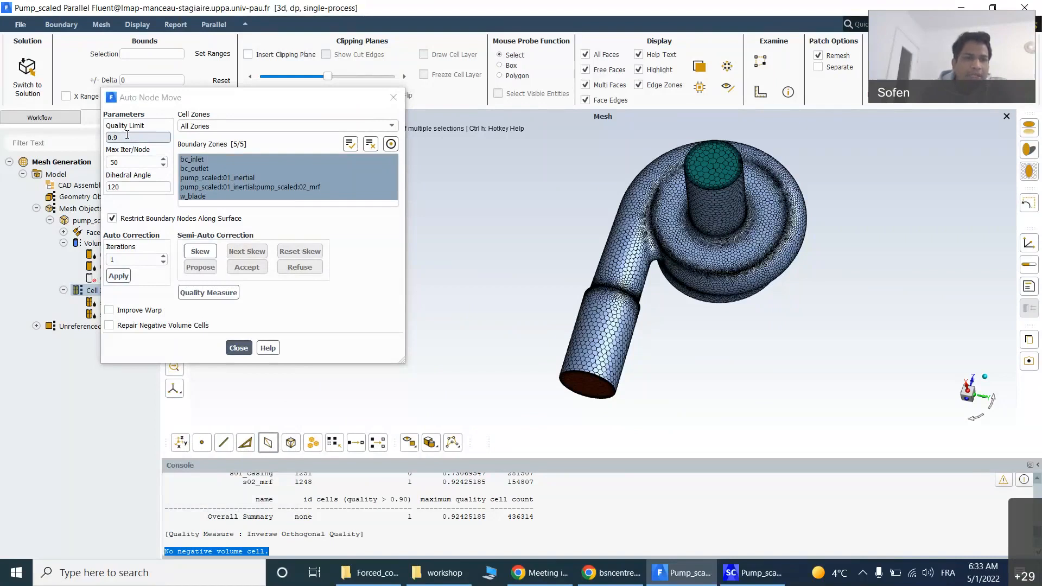
Step: Set the auto correction iterations to 10, apply the automatic node movement and close the dialog
click(125, 261)
text(0)
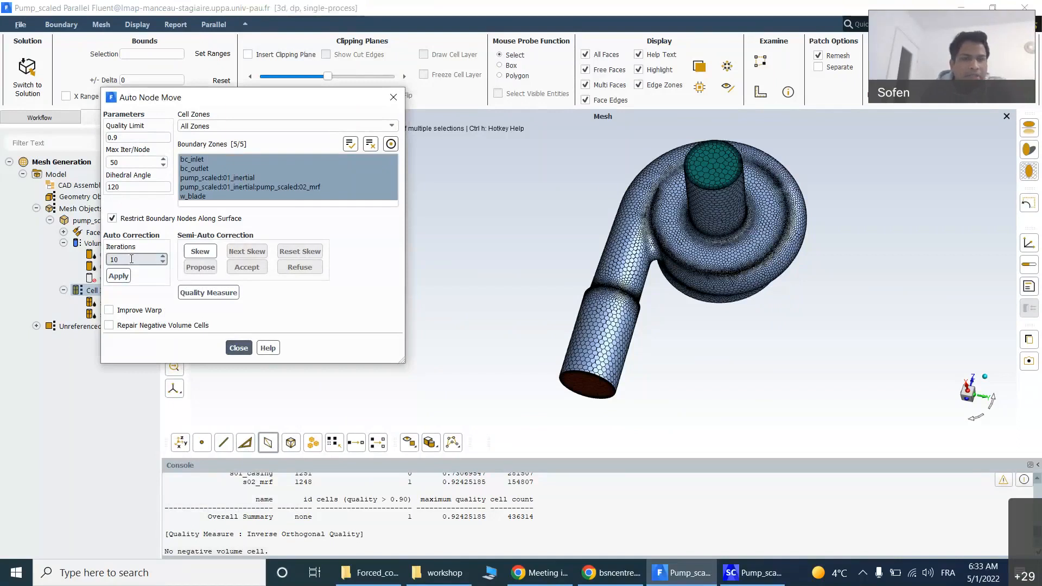
click(117, 277)
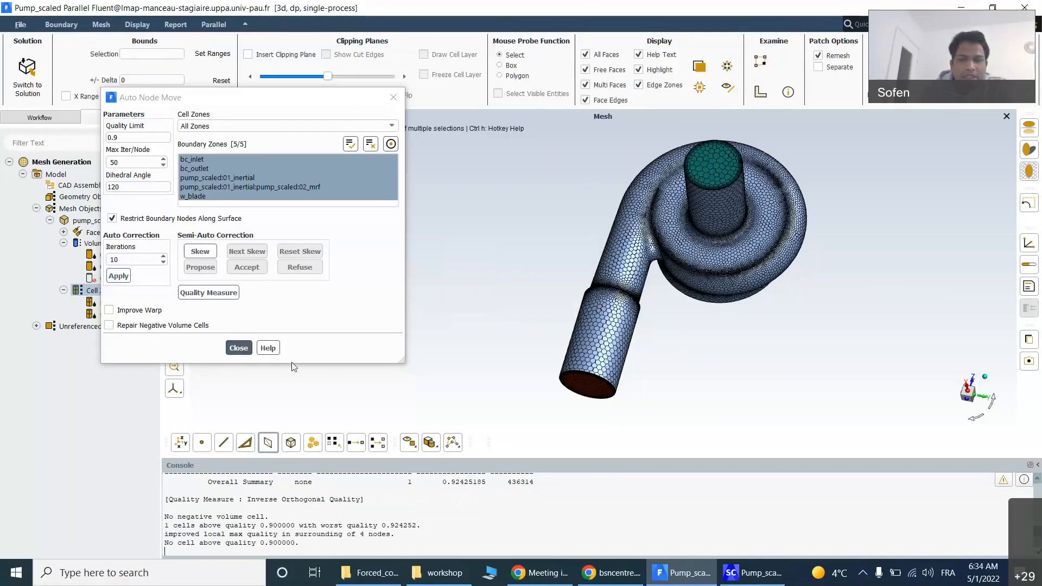
click(238, 348)
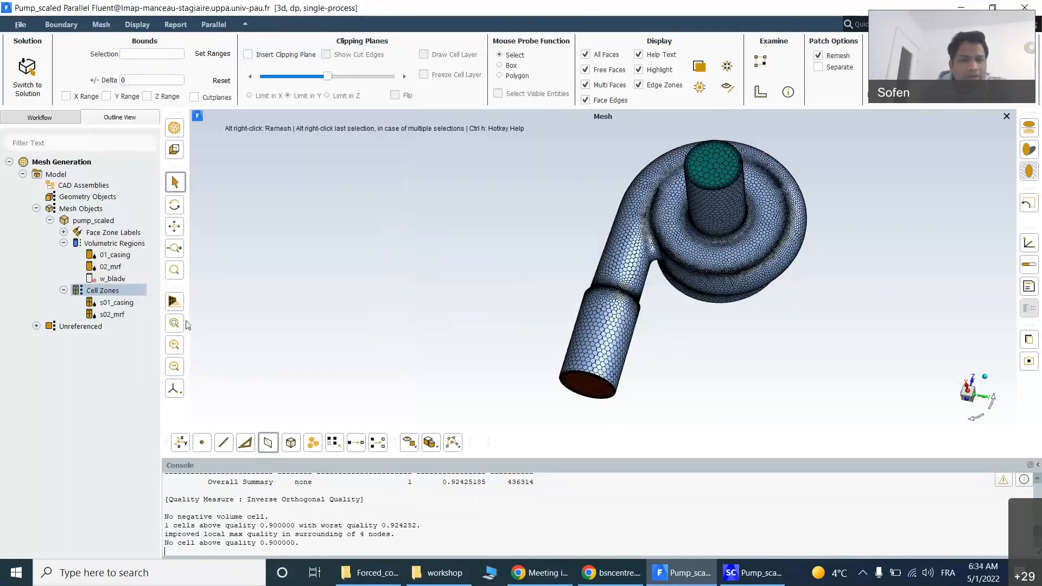
Step: Print the cell zones summary again to check the mesh quality following the node movement
right_click(116, 292)
click(161, 374)
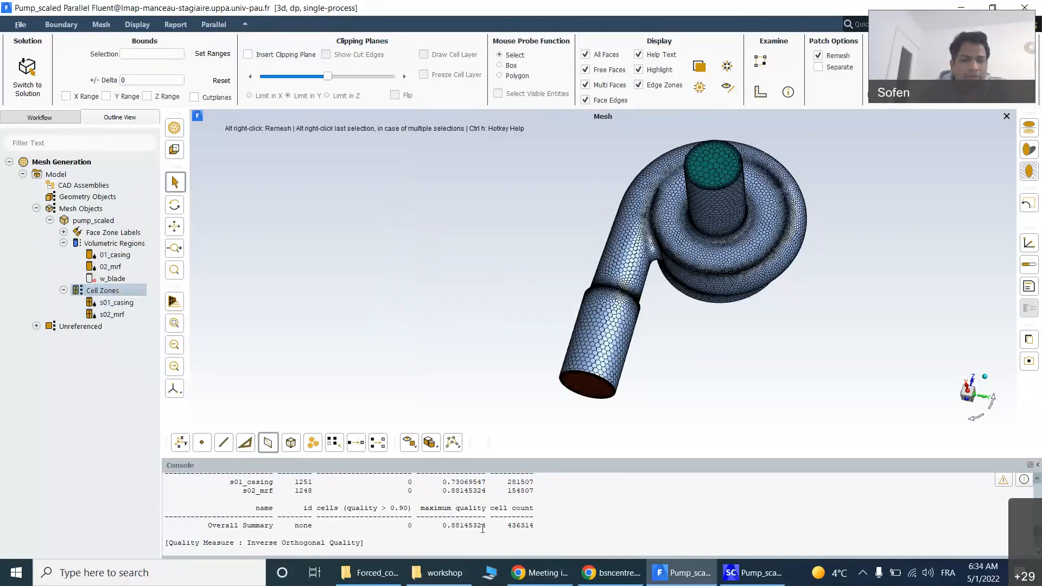
scroll(484, 527, up, 2)
scroll(472, 518, down, 2)
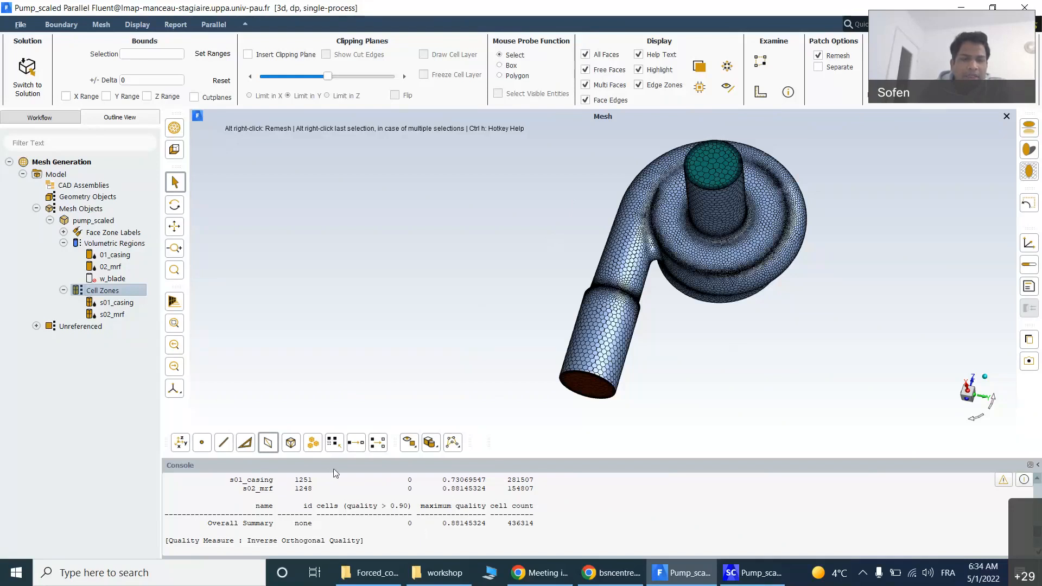
Step: Draw the boundaries of the s02_mrf cell zone
right_click(133, 304)
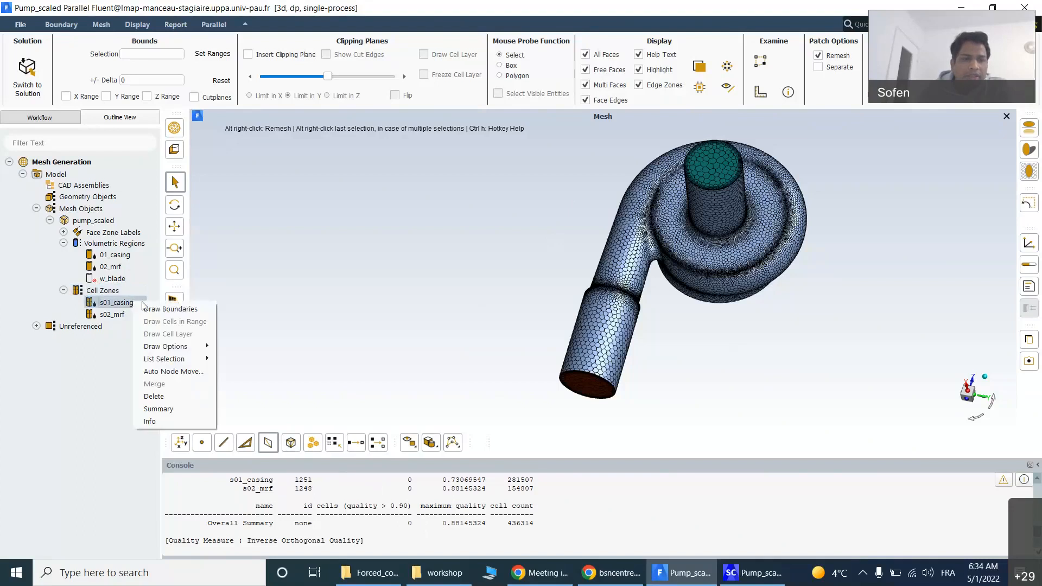
click(222, 91)
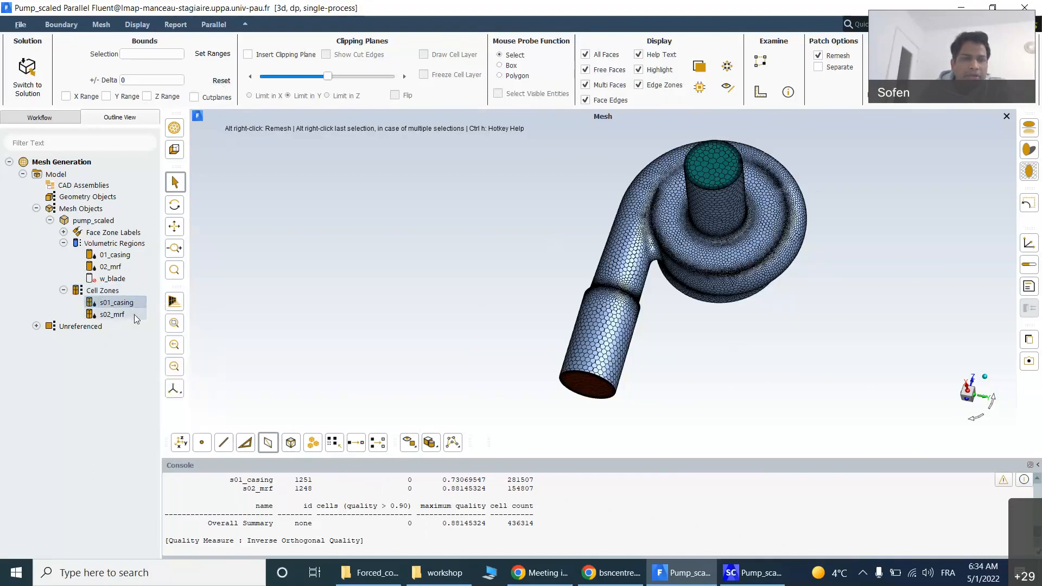
right_click(117, 319)
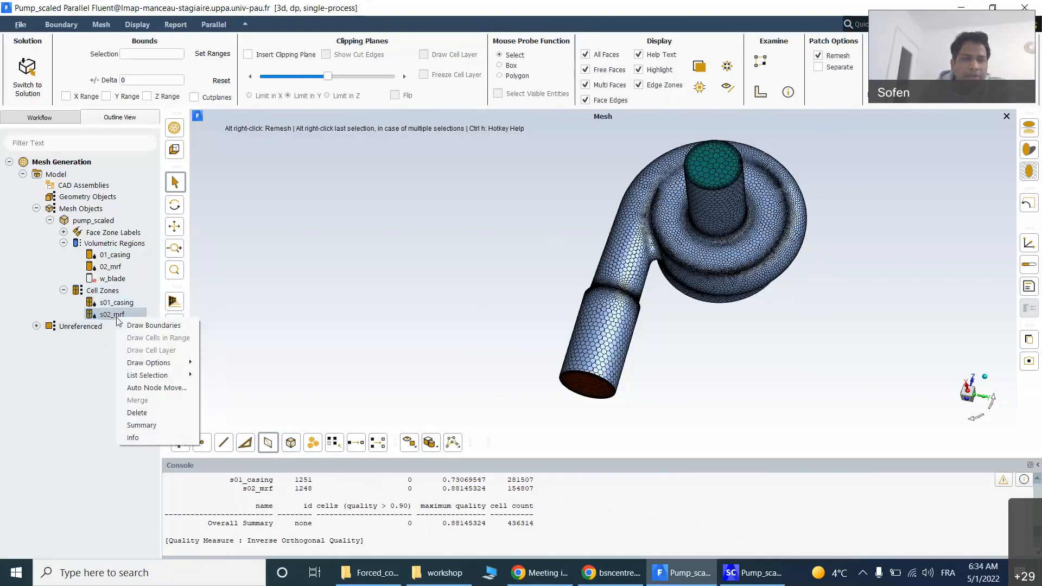
click(147, 326)
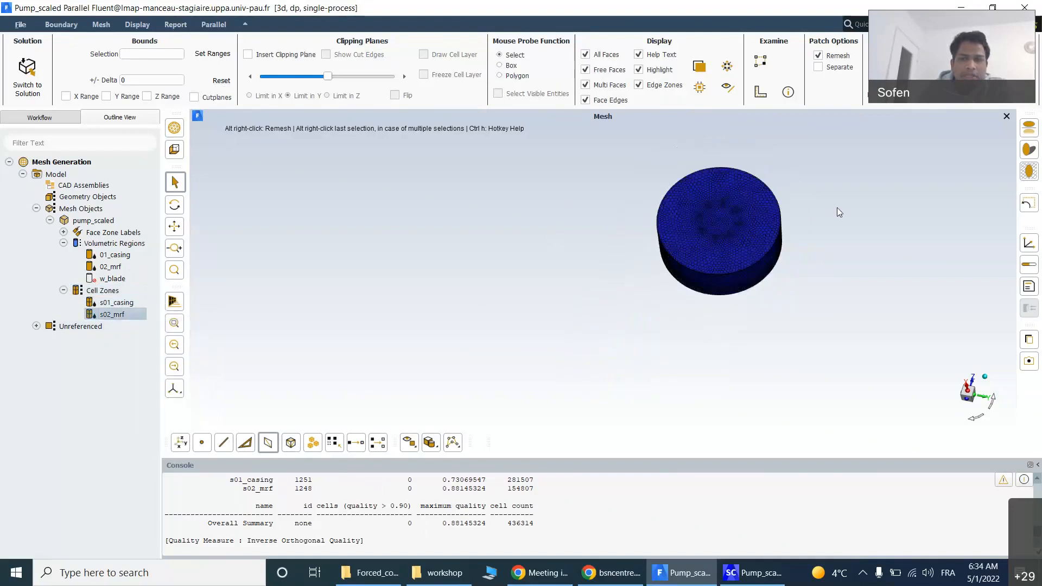
scroll(837, 207, up, 3)
middle_drag(802, 200, 809, 203)
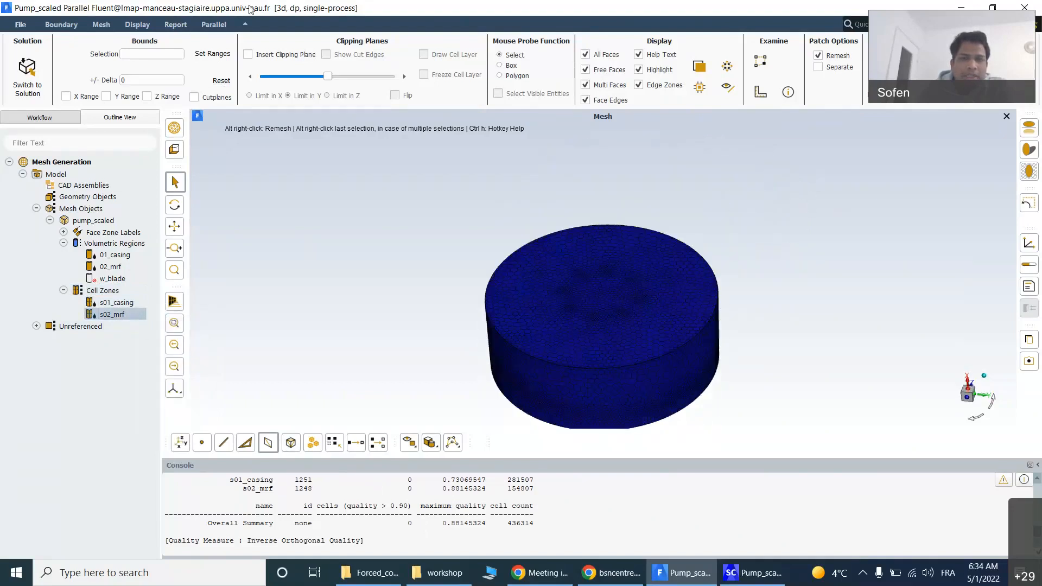
Step: Insert a clipping plane limited in Y through the s02_mrf zone to expose its interior
click(248, 54)
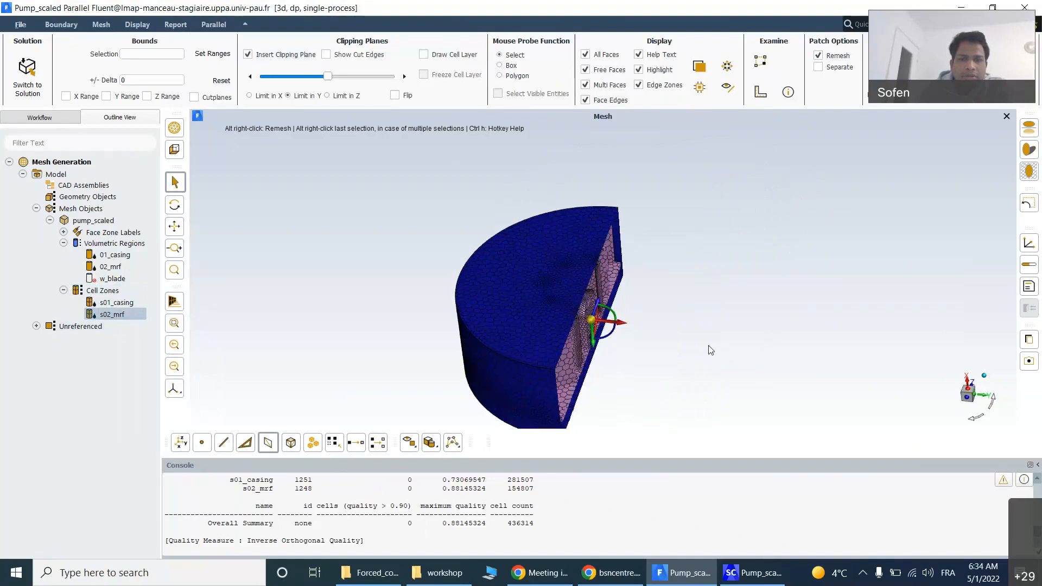
drag(709, 349, 844, 217)
scroll(842, 212, down, 1)
scroll(832, 246, up, 1)
scroll(816, 270, down, 1)
scroll(714, 197, down, 1)
middle_drag(877, 339, 658, 417)
scroll(721, 252, up, 2)
middle_drag(722, 252, 814, 184)
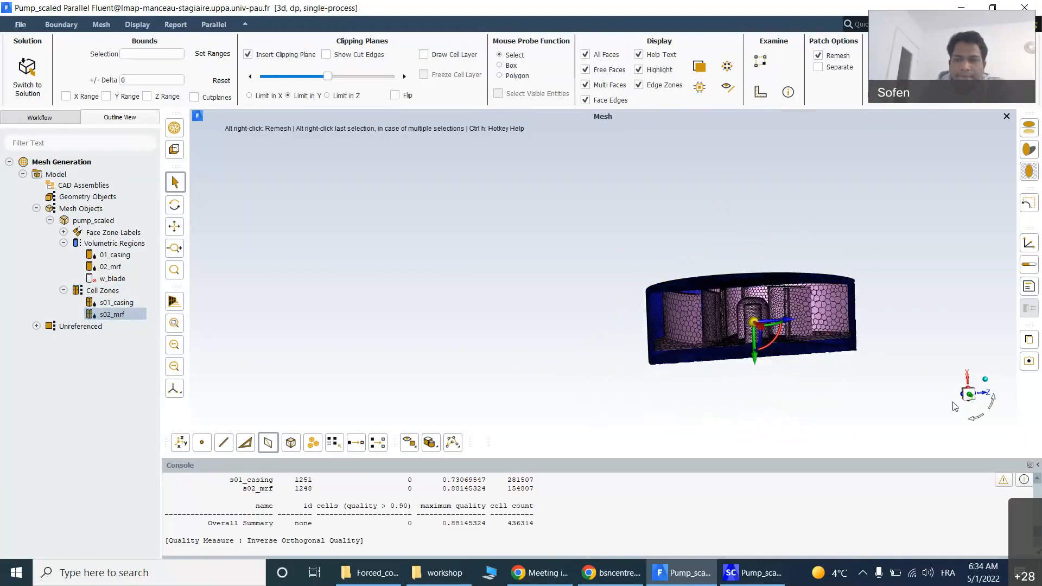
Step: Examine the sectioned s02_mrf zone along the main axes and close up around the impeller blades
click(970, 394)
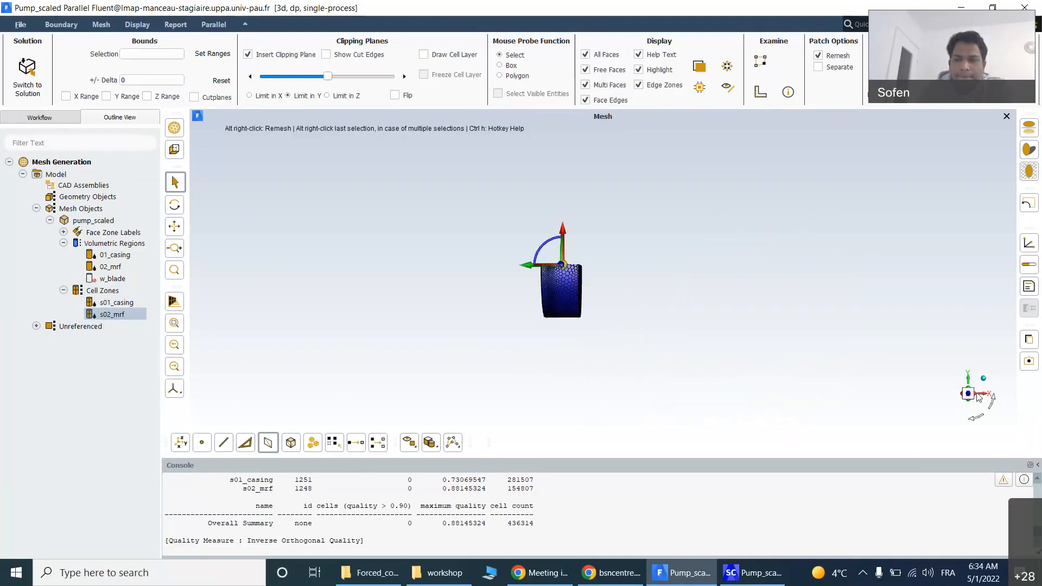
click(983, 397)
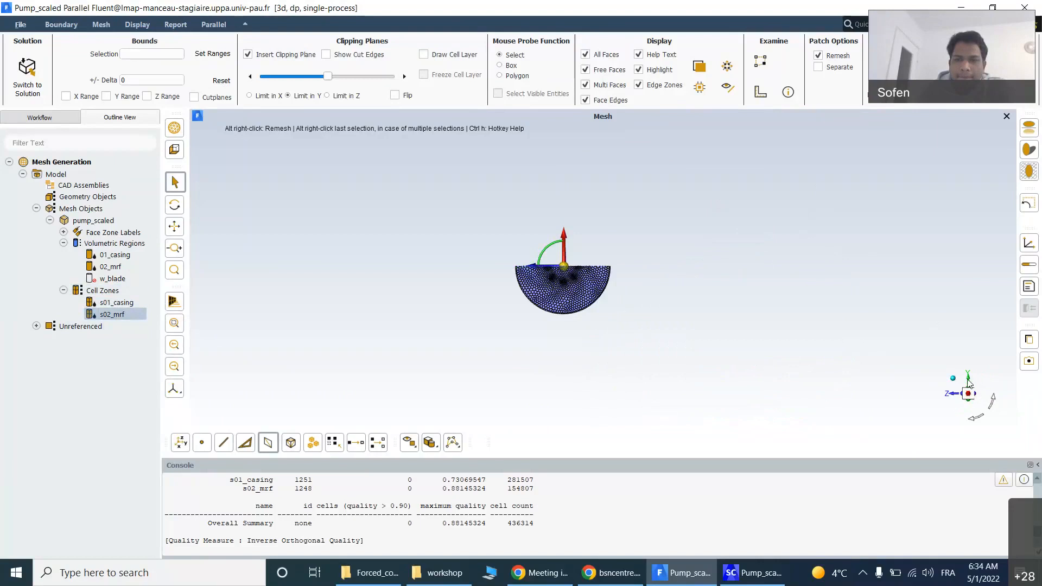
click(968, 380)
drag(643, 177, 672, 228)
scroll(661, 242, down, 3)
scroll(661, 243, up, 8)
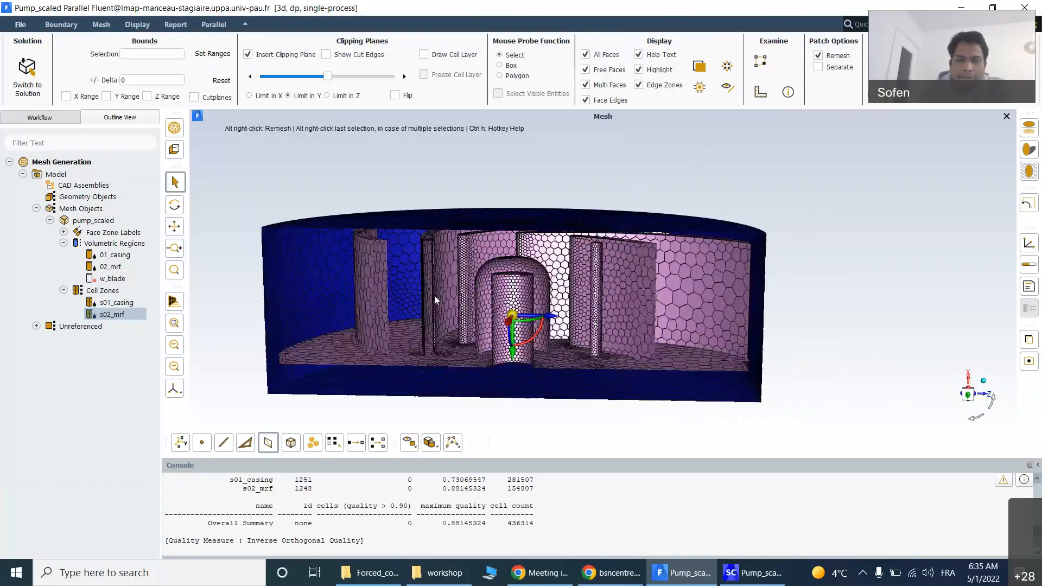
scroll(434, 295, up, 2)
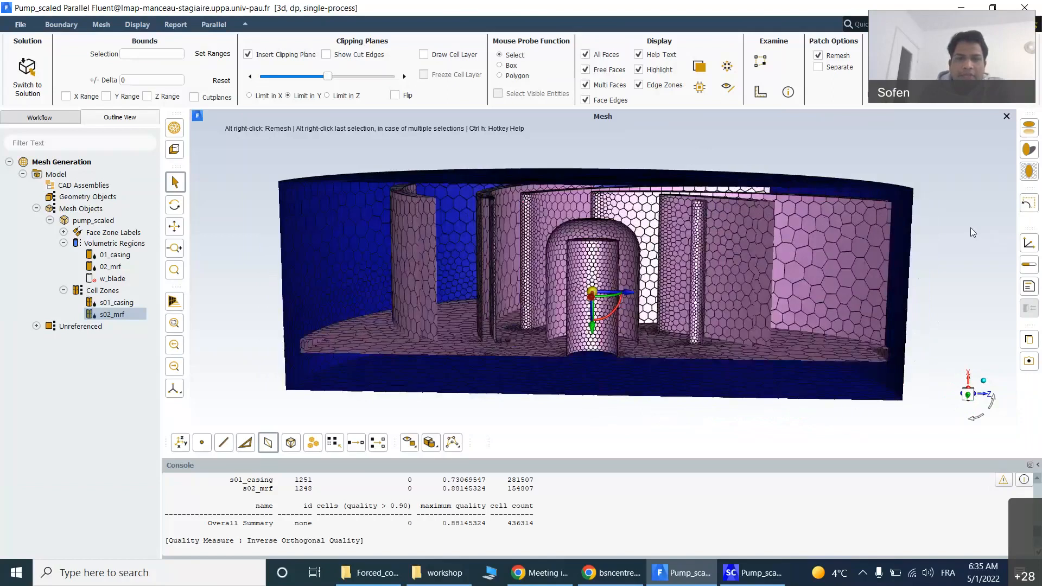
scroll(968, 227, down, 1)
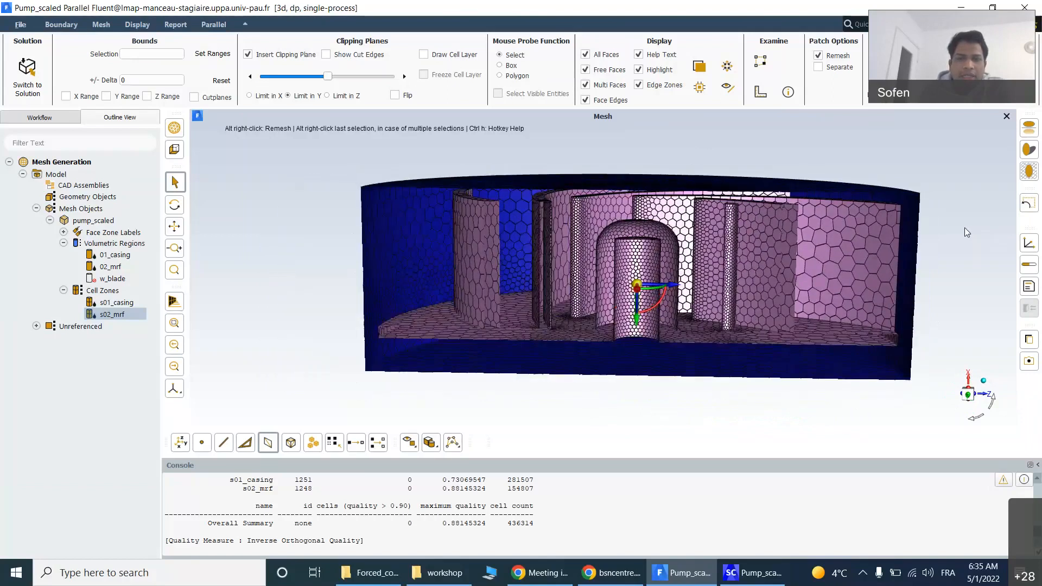
scroll(964, 228, up, 1)
Step: Draw the cell layer on the clipping plane to show the volume cells of the casing and MRF zones
click(424, 54)
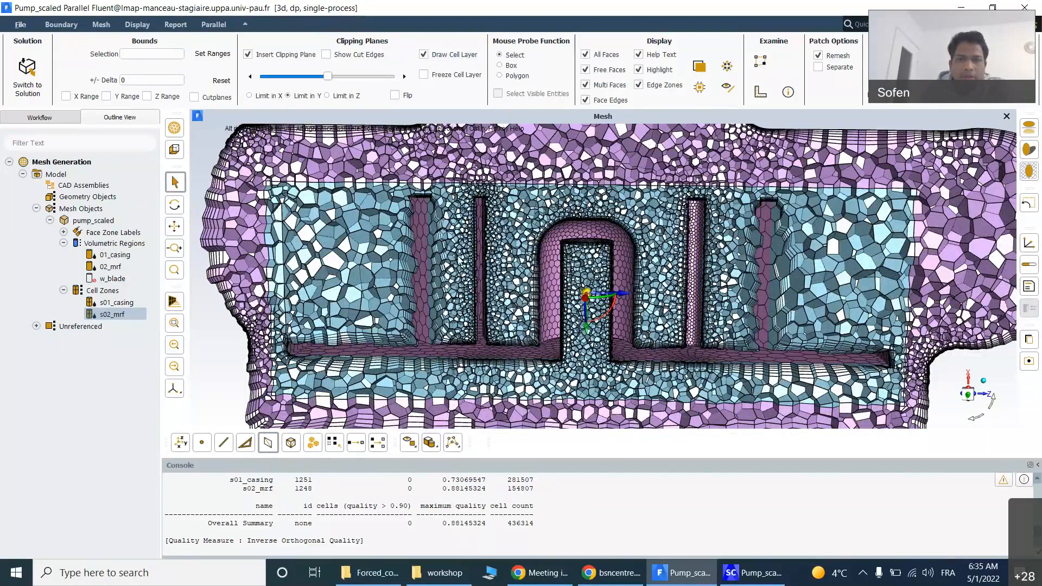
scroll(611, 276, up, 5)
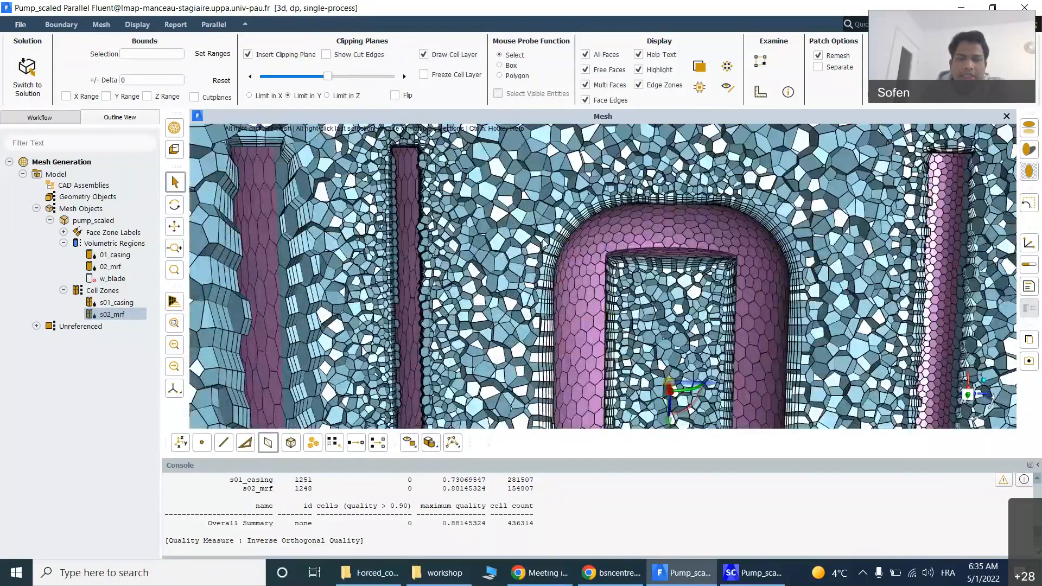
scroll(611, 271, down, 5)
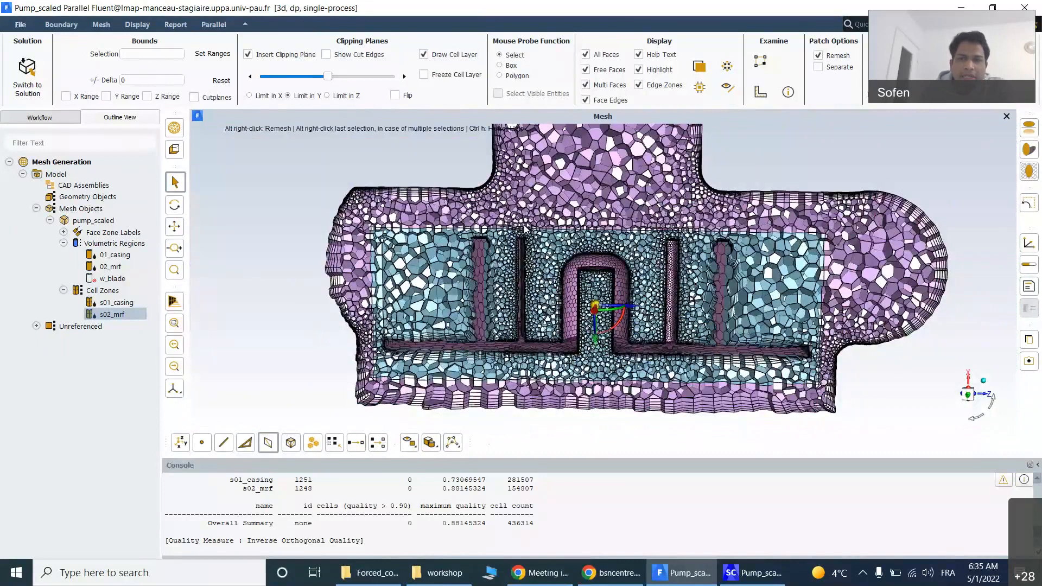
drag(773, 160, 775, 165)
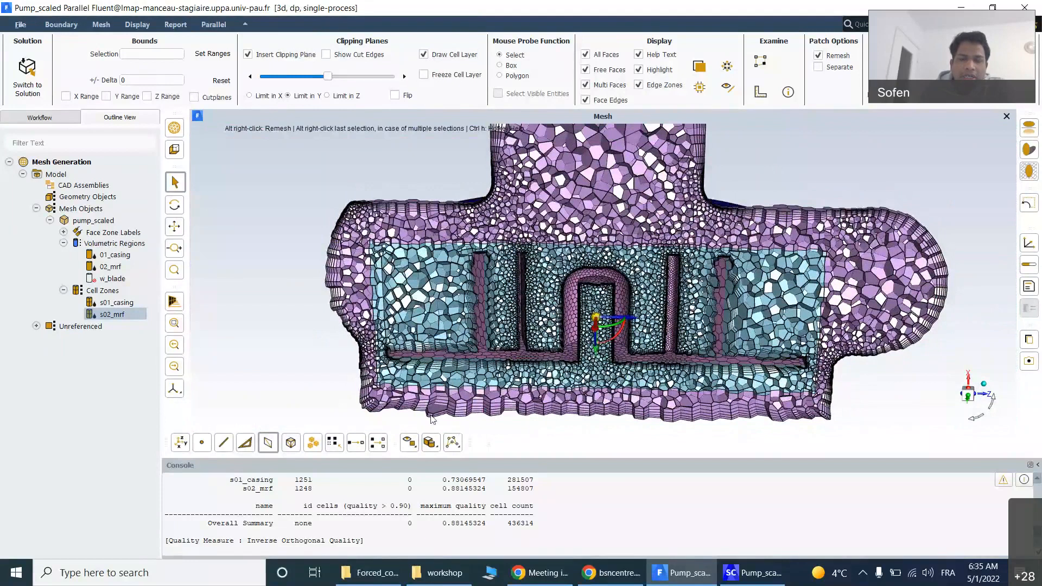
scroll(419, 418, up, 1)
scroll(415, 419, up, 1)
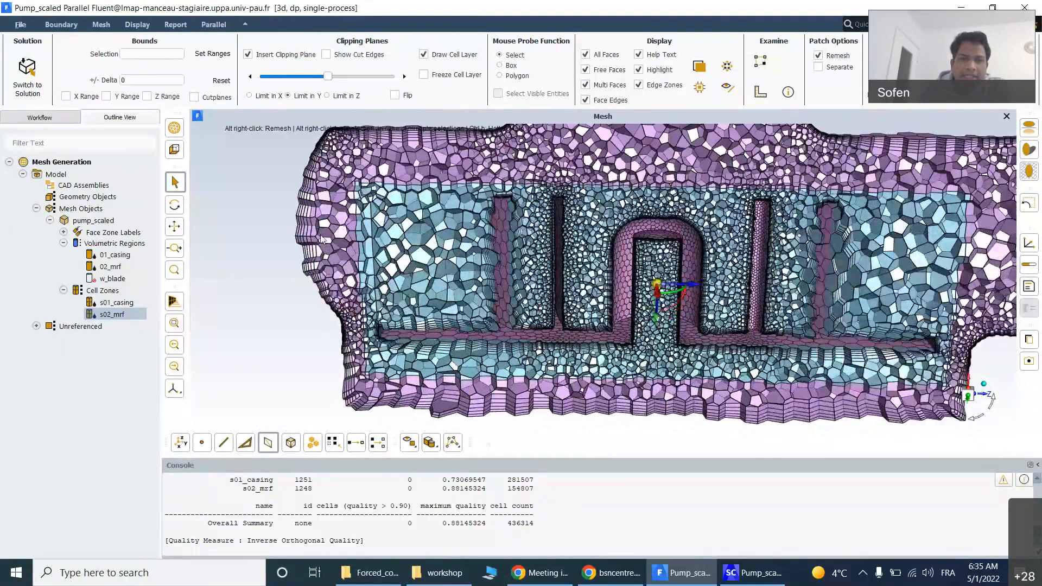
scroll(323, 228, down, 2)
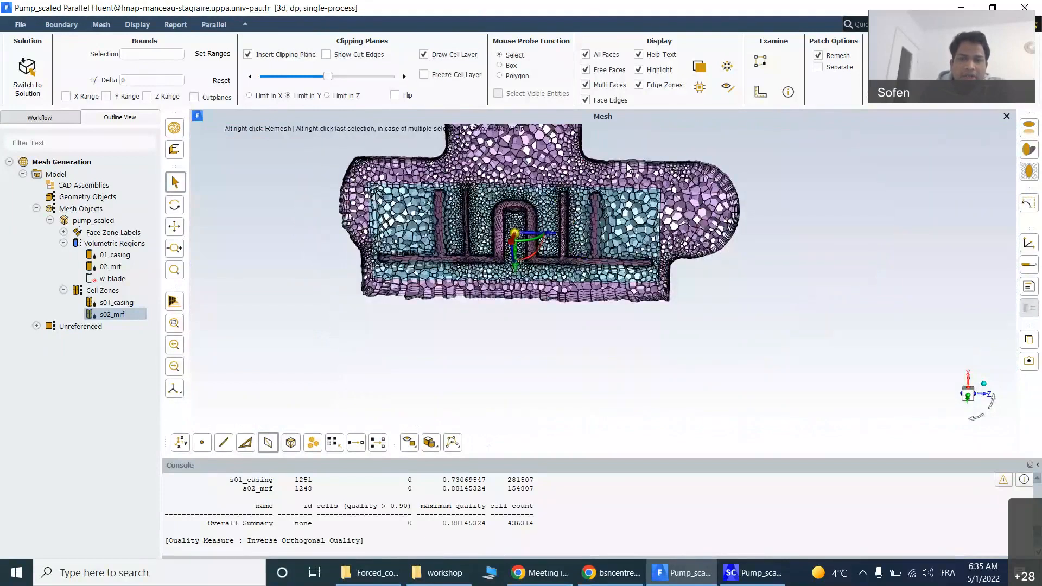
Step: Examine the prism layers along the casing wall and around the impeller blades in the cut section
scroll(608, 158, up, 2)
scroll(606, 151, up, 3)
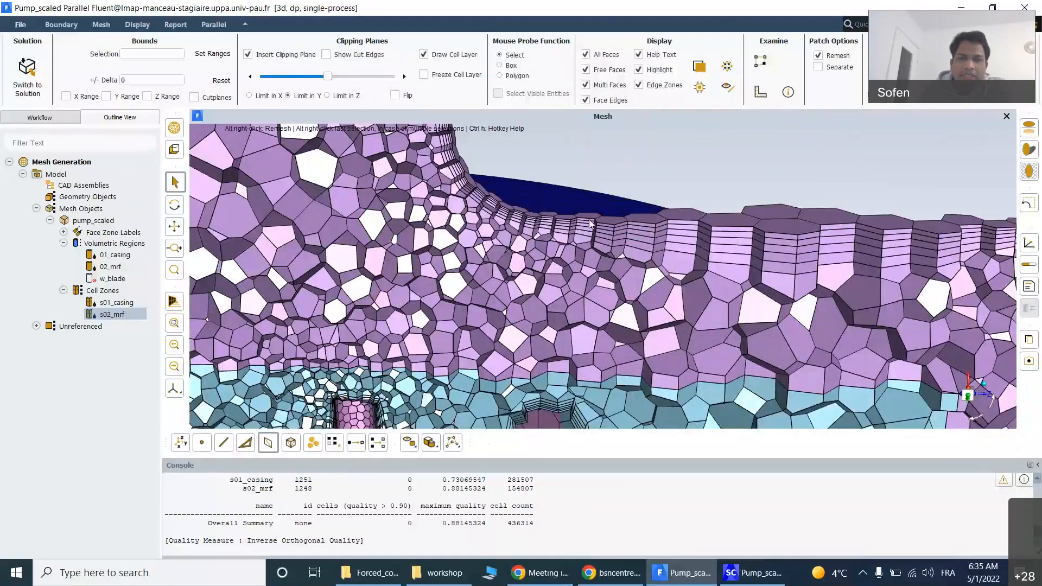
scroll(631, 215, down, 2)
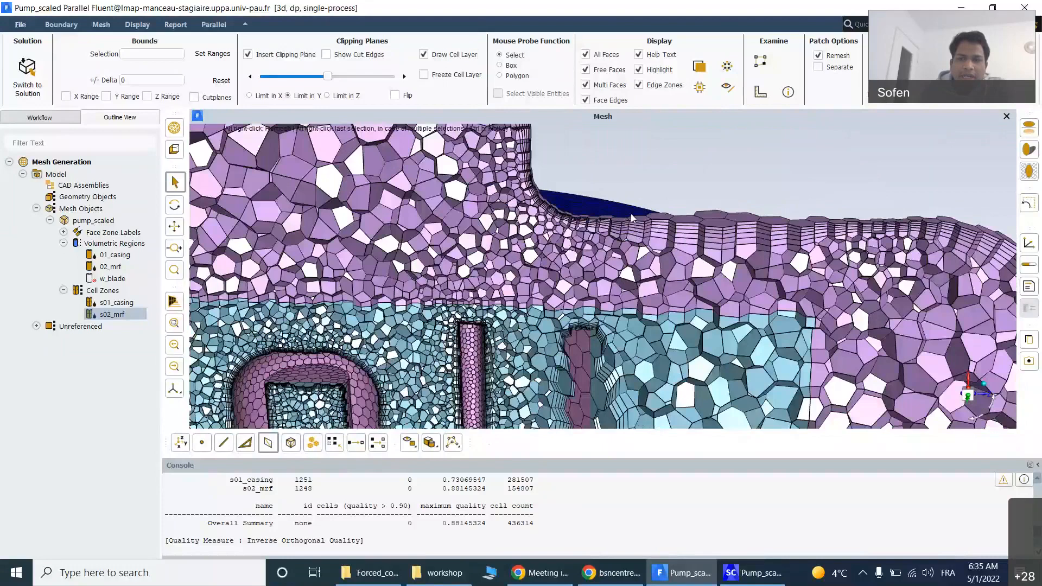
scroll(631, 216, down, 3)
scroll(825, 356, up, 3)
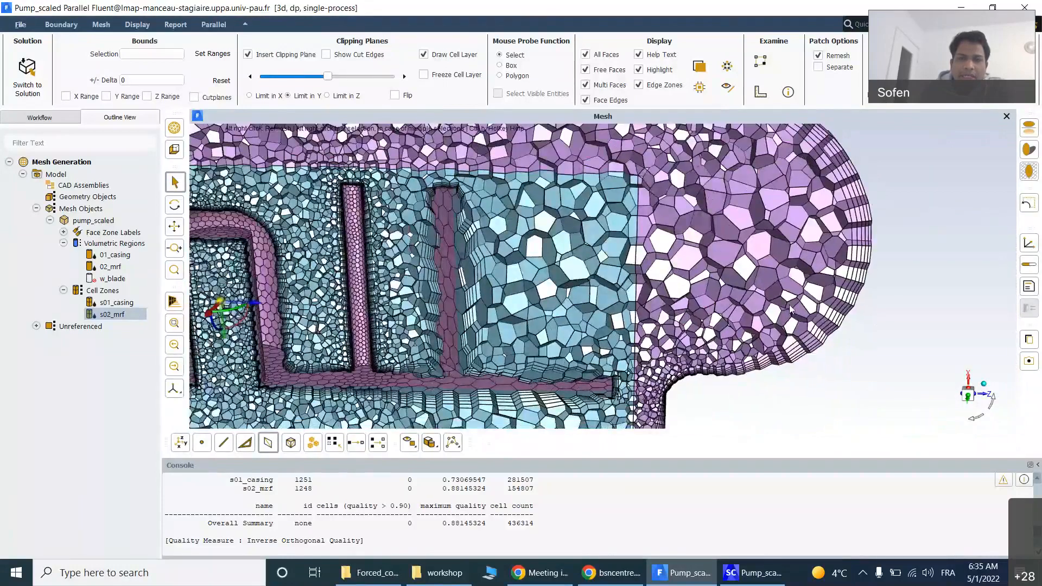
scroll(793, 309, down, 2)
scroll(568, 307, up, 4)
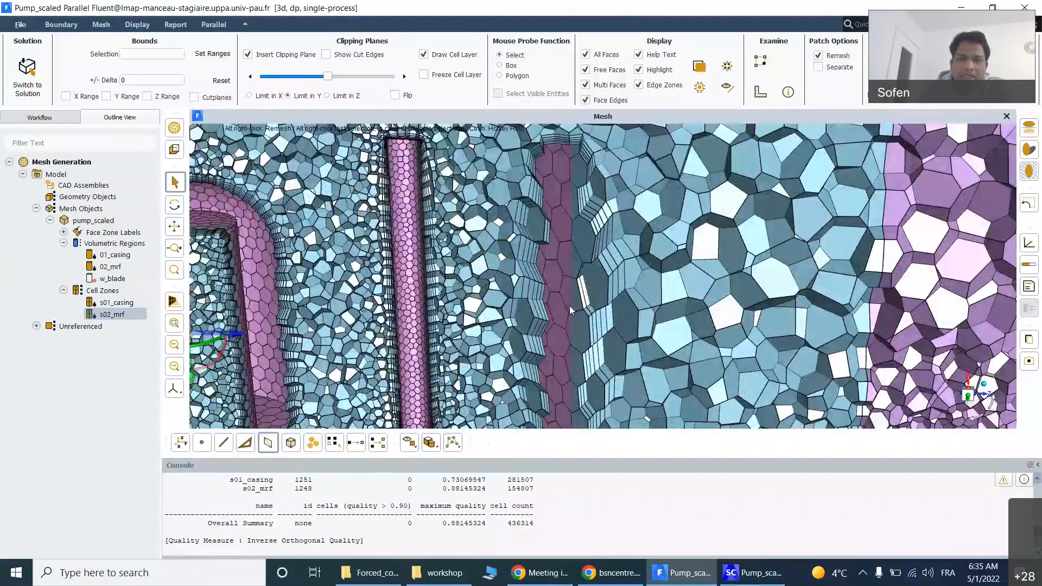
middle_drag(570, 307, 659, 297)
scroll(659, 296, up, 5)
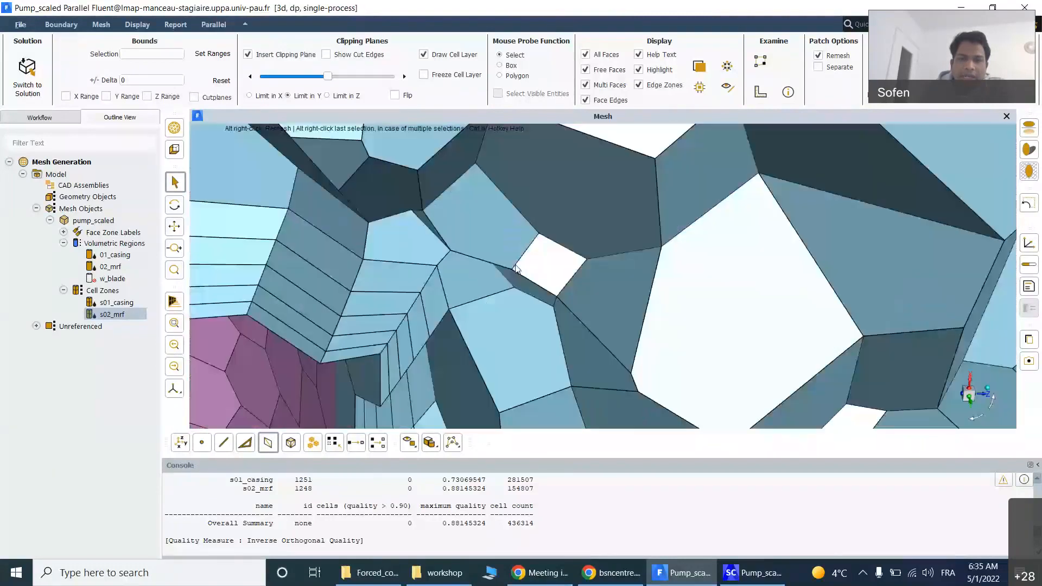
scroll(516, 267, down, 5)
scroll(471, 285, up, 3)
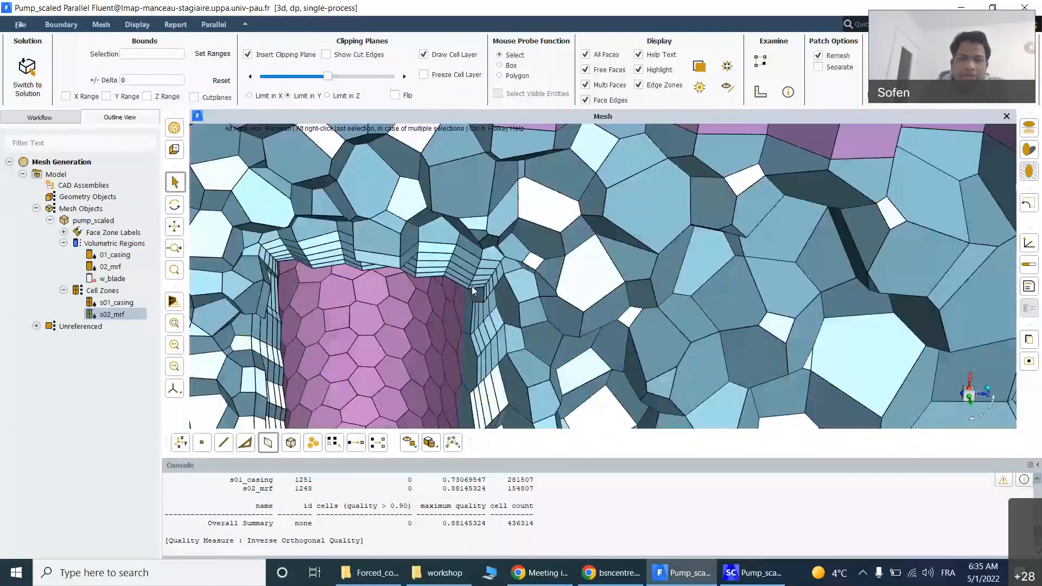
scroll(557, 252, down, 5)
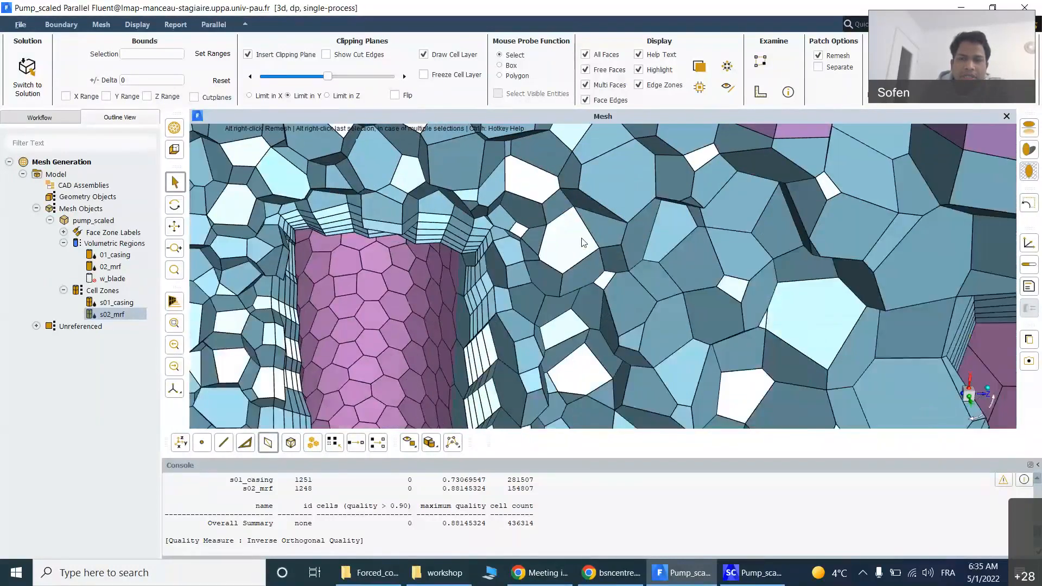
scroll(597, 272, down, 5)
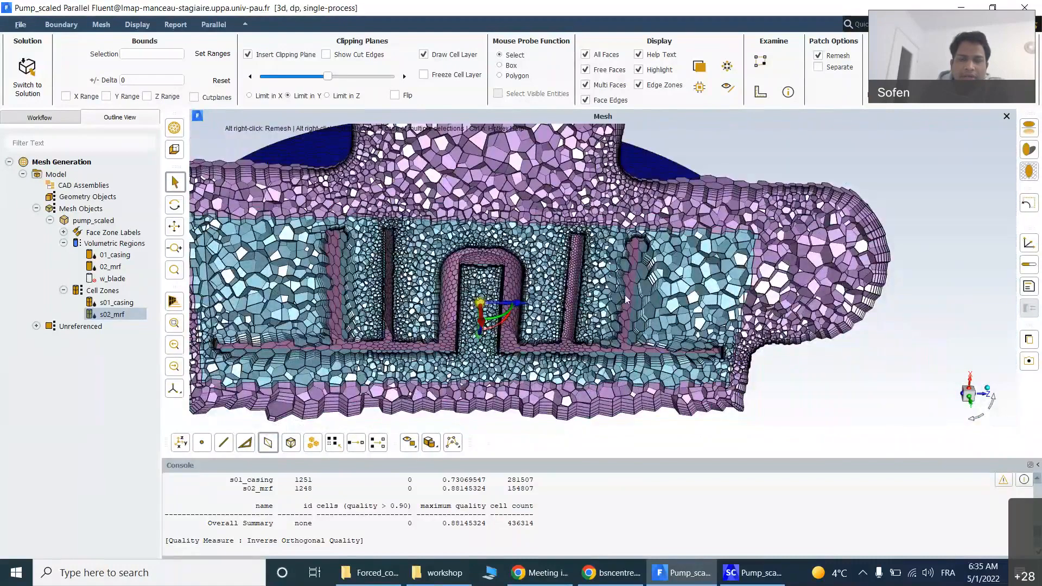
Step: Examine the prism cells along the impeller's base plate and the node conformity at the interface between the casing and MRF zones
scroll(624, 295, up, 5)
scroll(657, 359, up, 2)
mouse_move(655, 358)
mouse_down()
mouse_move(630, 292)
mouse_move(669, 315)
mouse_move(579, 320)
mouse_move(668, 371)
mouse_up()
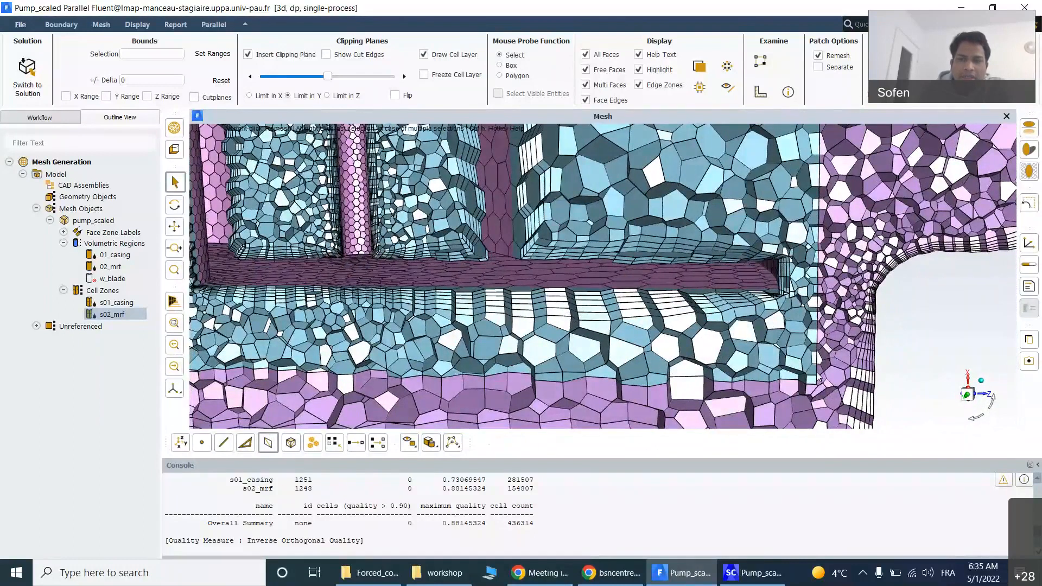
scroll(818, 377, down, 5)
middle_drag(347, 208, 554, 282)
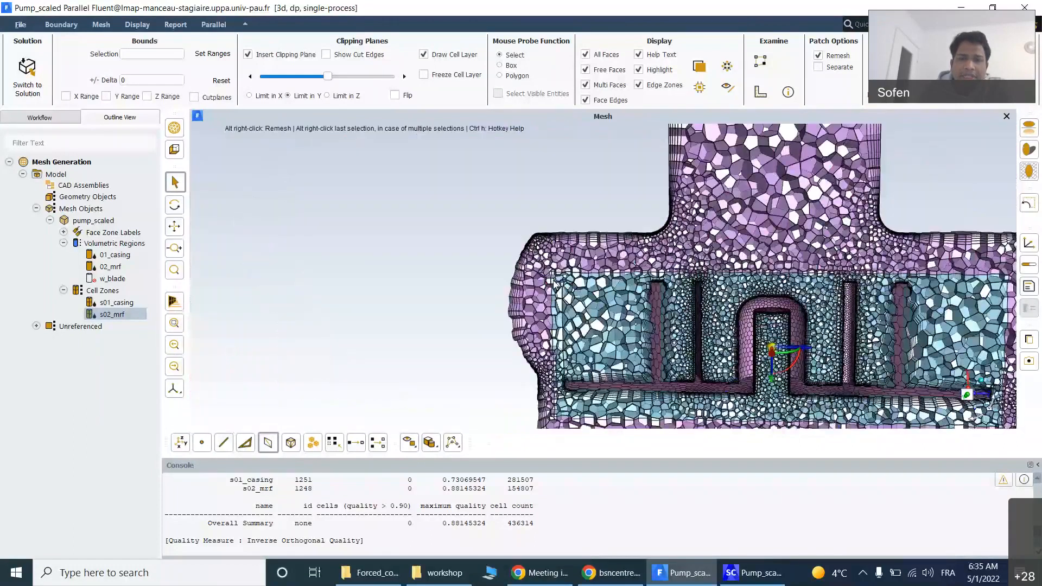
scroll(554, 282, up, 3)
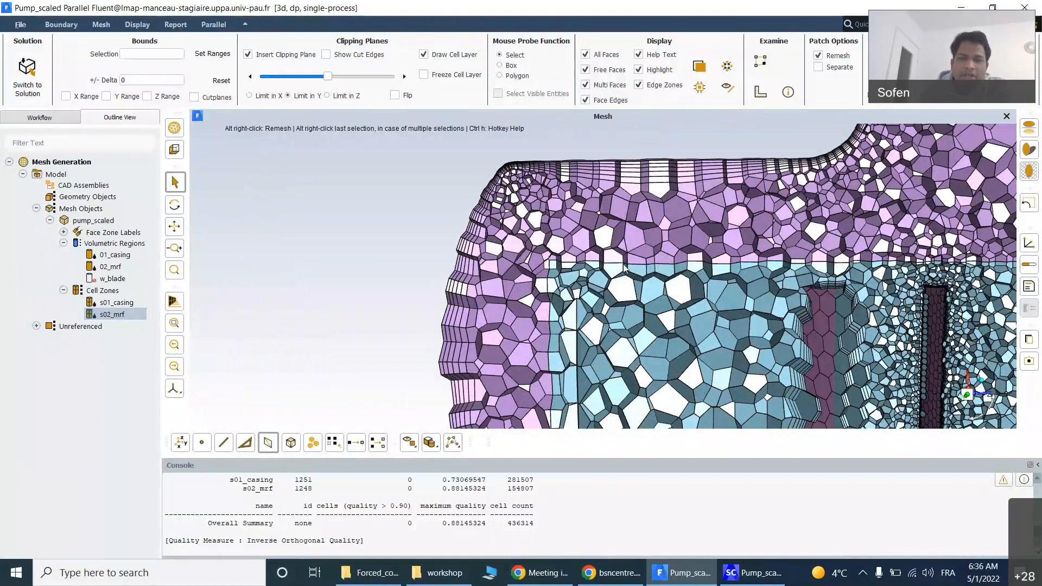
scroll(624, 269, up, 5)
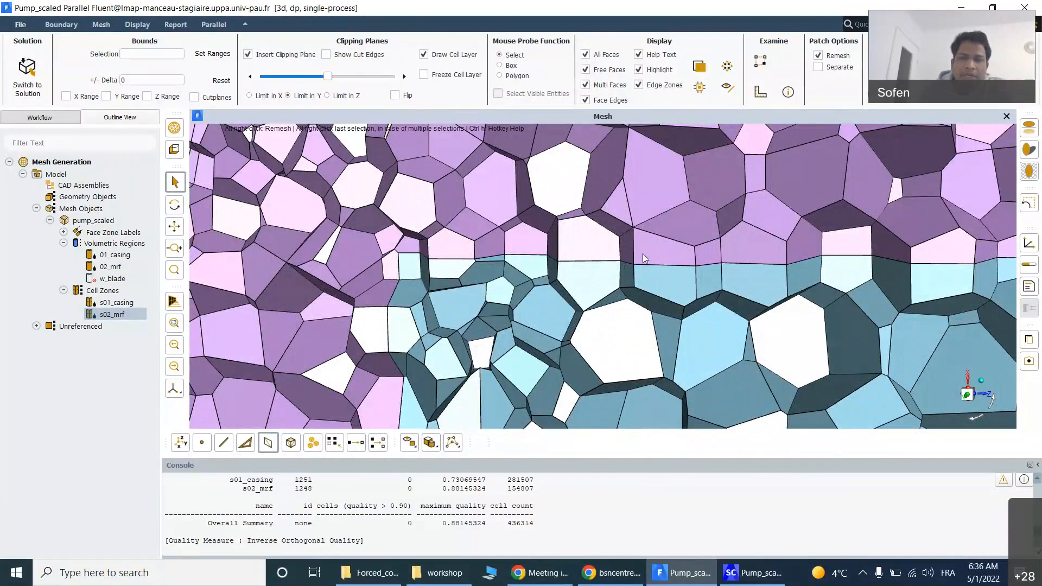
scroll(644, 265, up, 5)
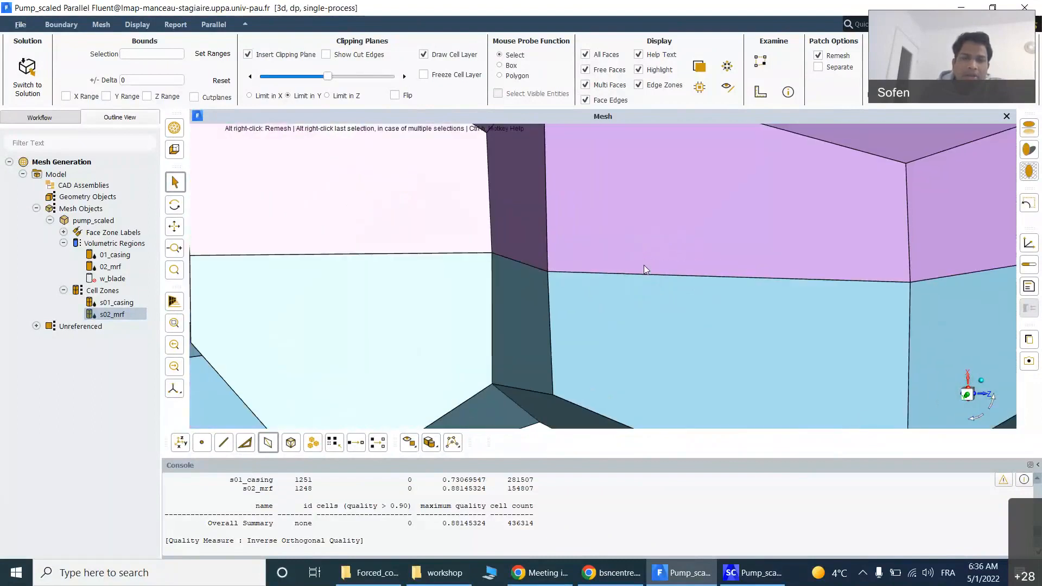
scroll(643, 256, down, 4)
scroll(643, 259, down, 10)
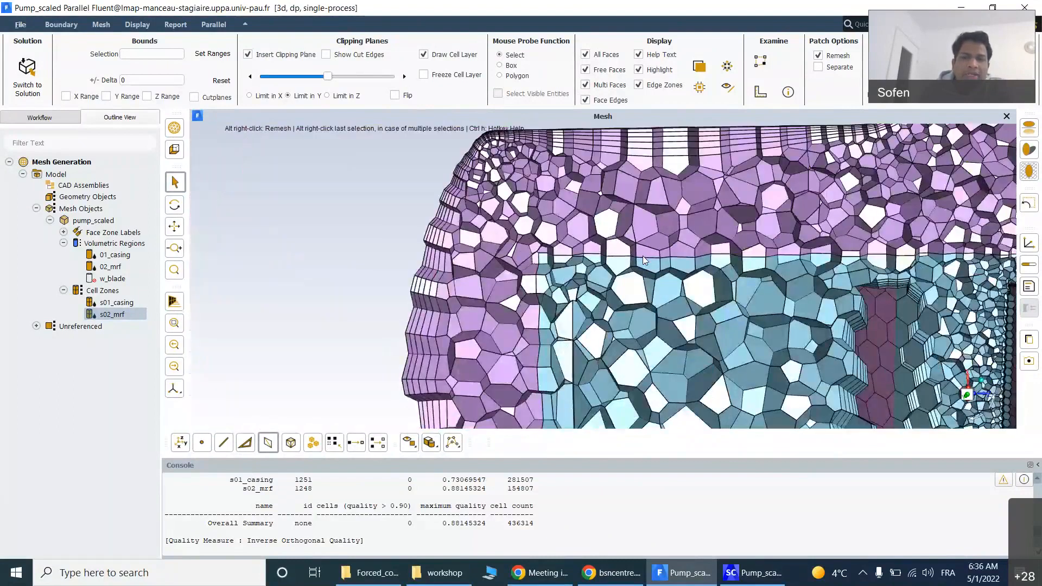
click(343, 187)
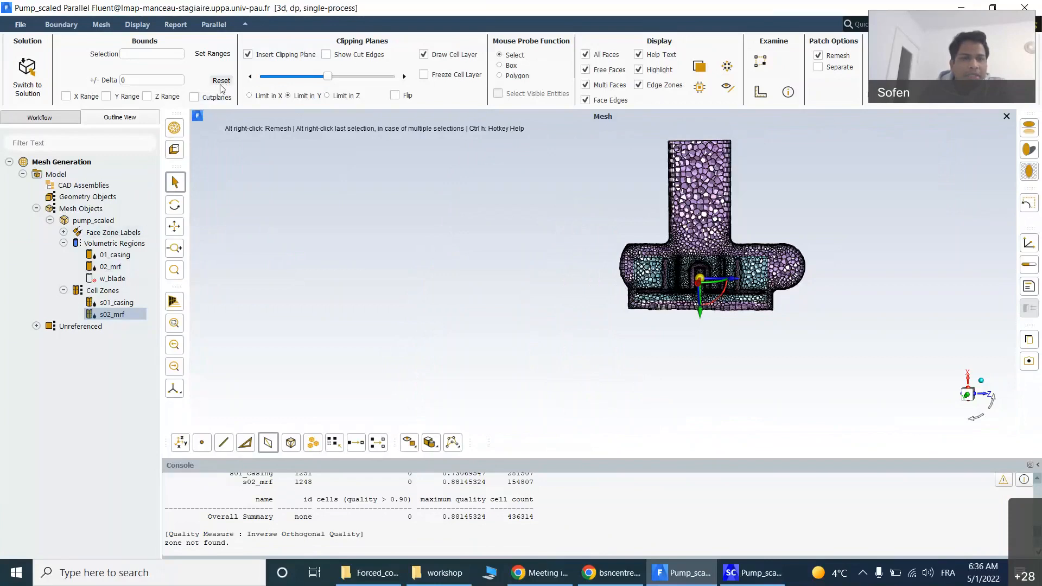
Step: Draw the pump_scaled:01_inertial face zone to identify it and rename it w_casing in the face zone management
click(62, 24)
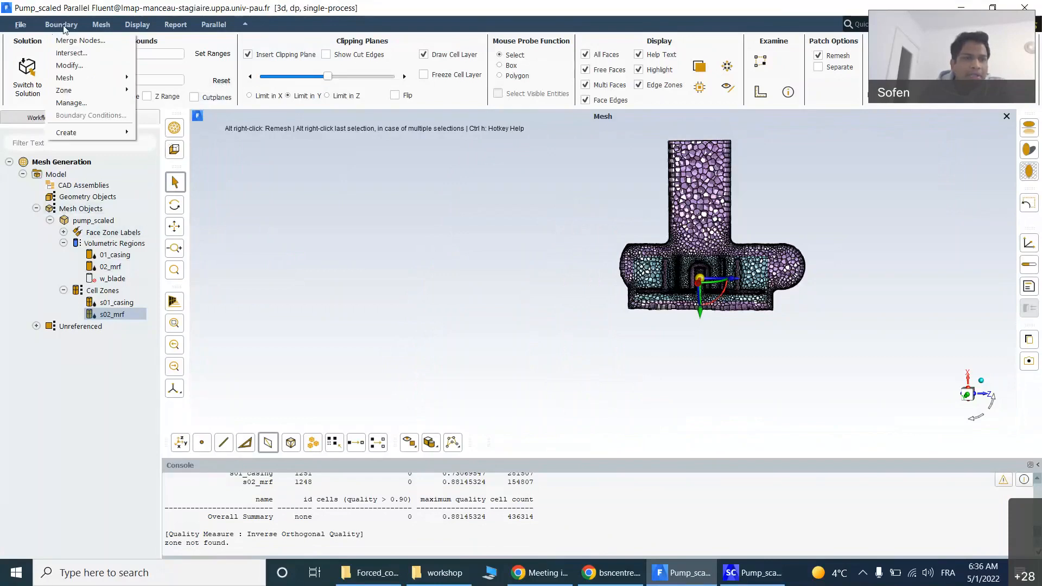
click(76, 103)
drag(244, 282, 164, 163)
click(97, 238)
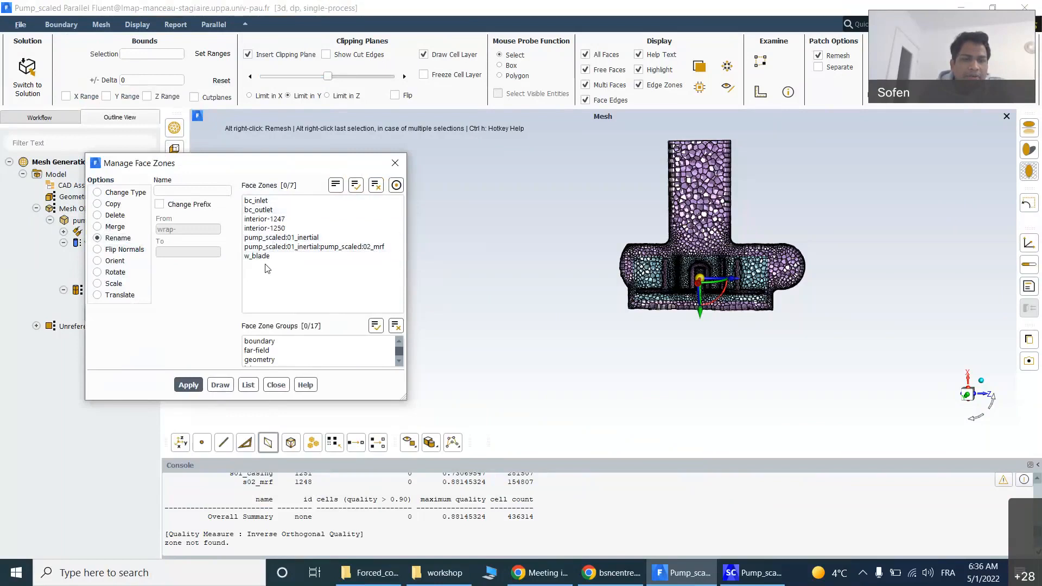
click(277, 237)
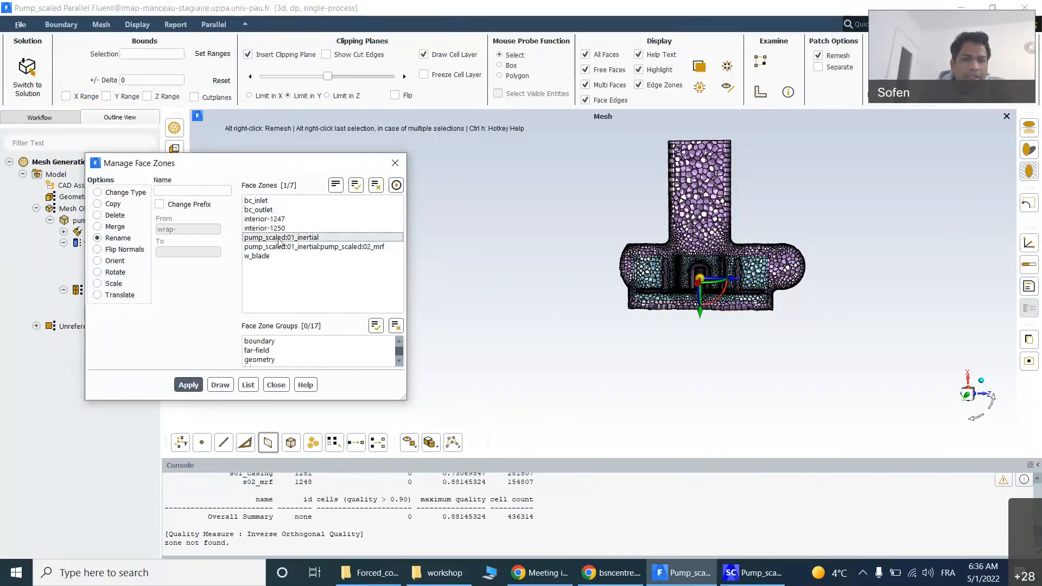
click(220, 385)
mouse_move(571, 197)
mouse_down()
mouse_move(901, 246)
mouse_move(857, 230)
mouse_move(599, 247)
mouse_move(577, 234)
mouse_up()
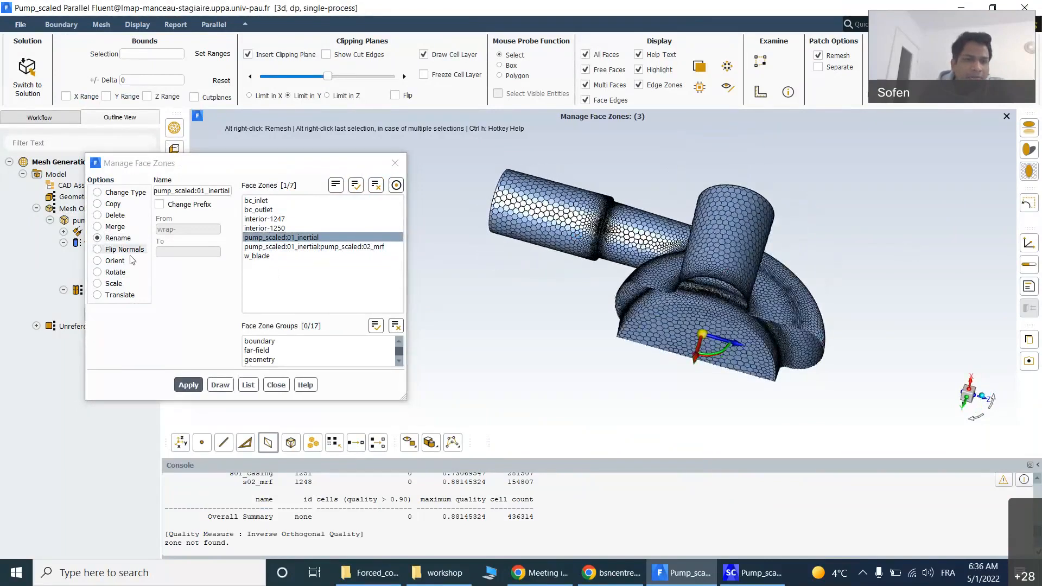
click(204, 191)
triple_click(204, 191)
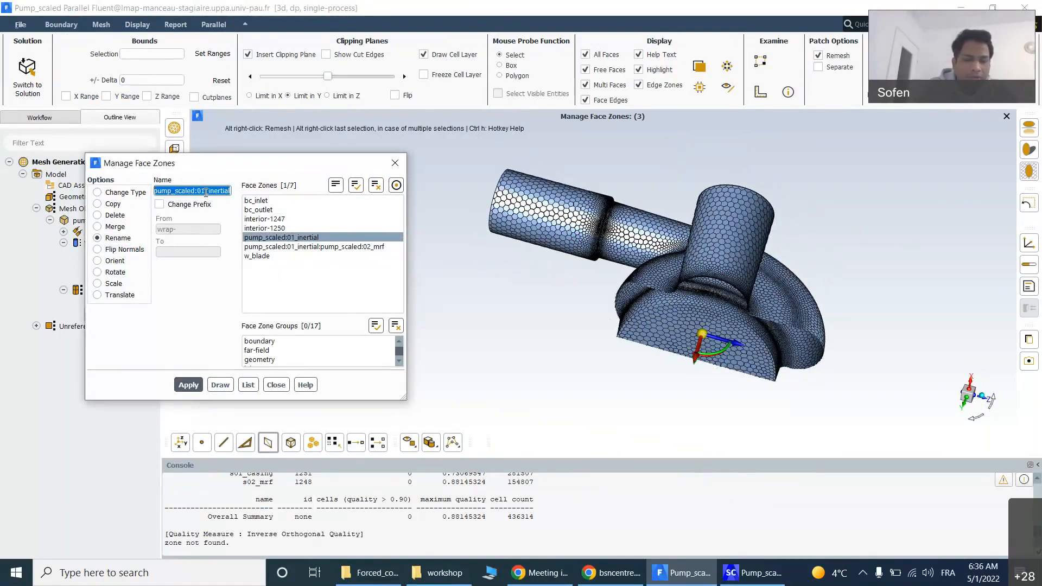
text(w_cas)
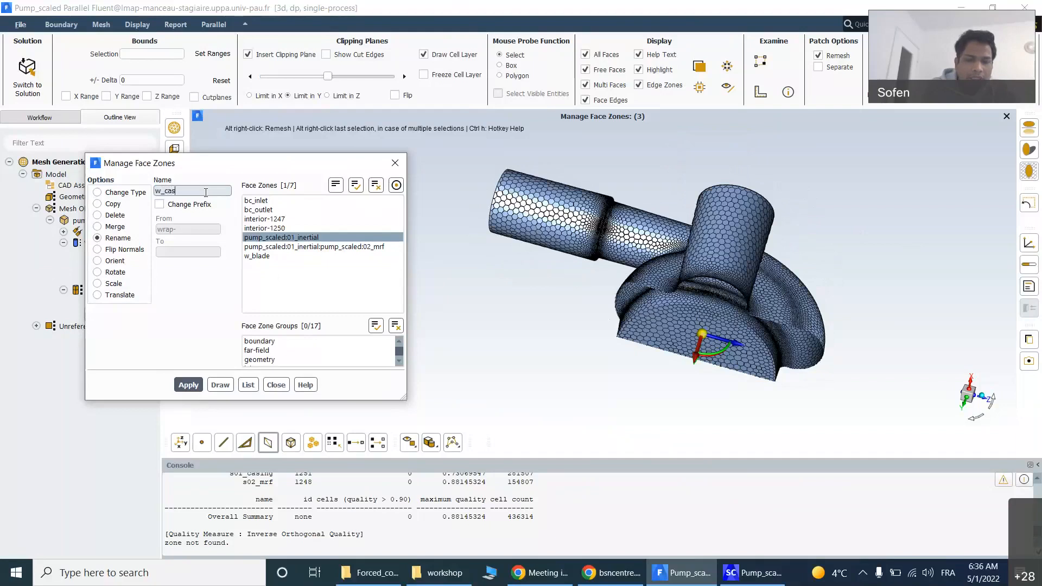
text(ing)
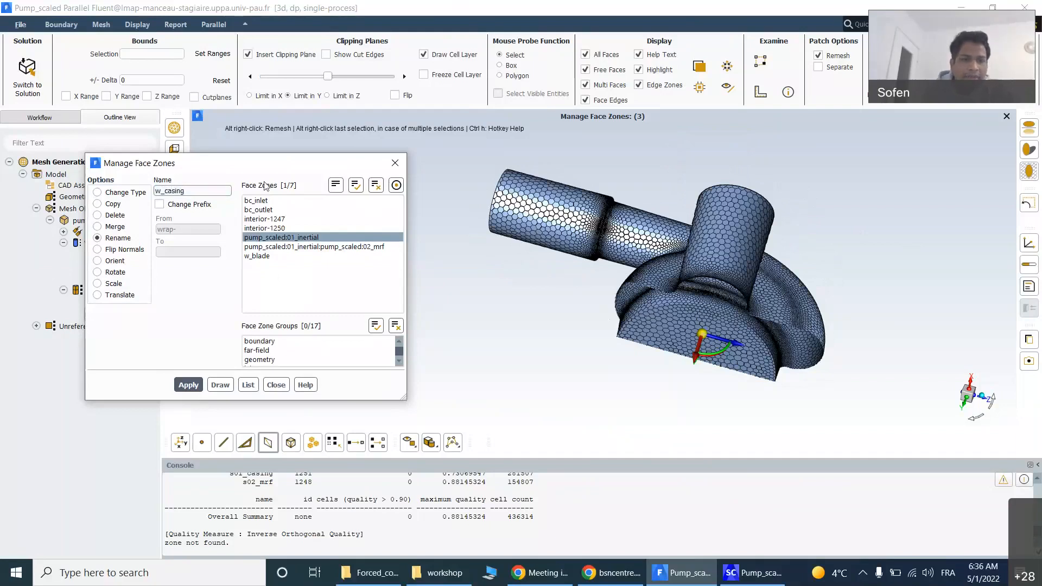
click(183, 387)
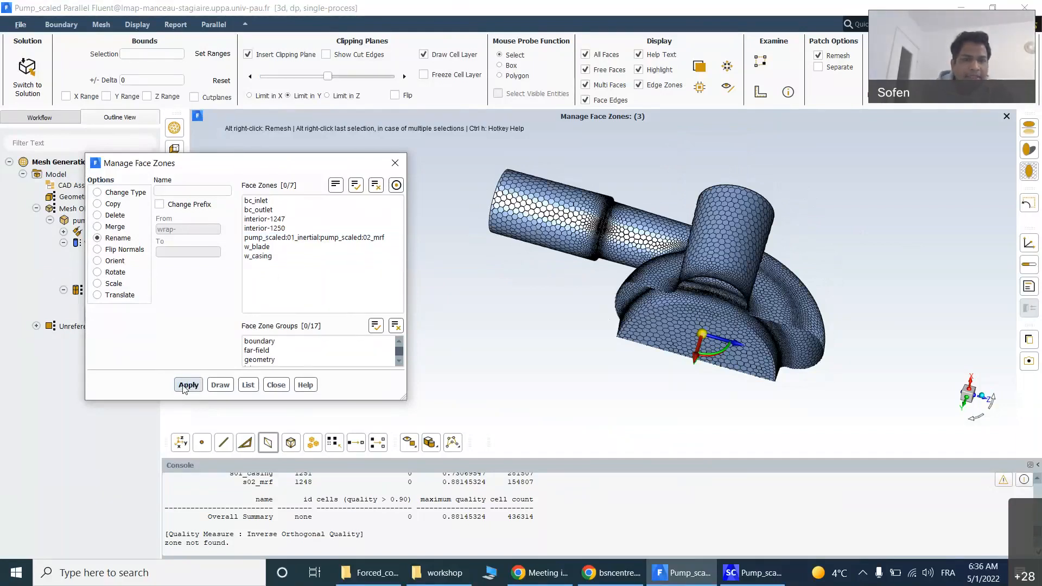
Step: Draw the pump_scaled:01_inertial:pump_scaled:02_mrf face zone to inspect it and rename it interface_mrf
click(315, 240)
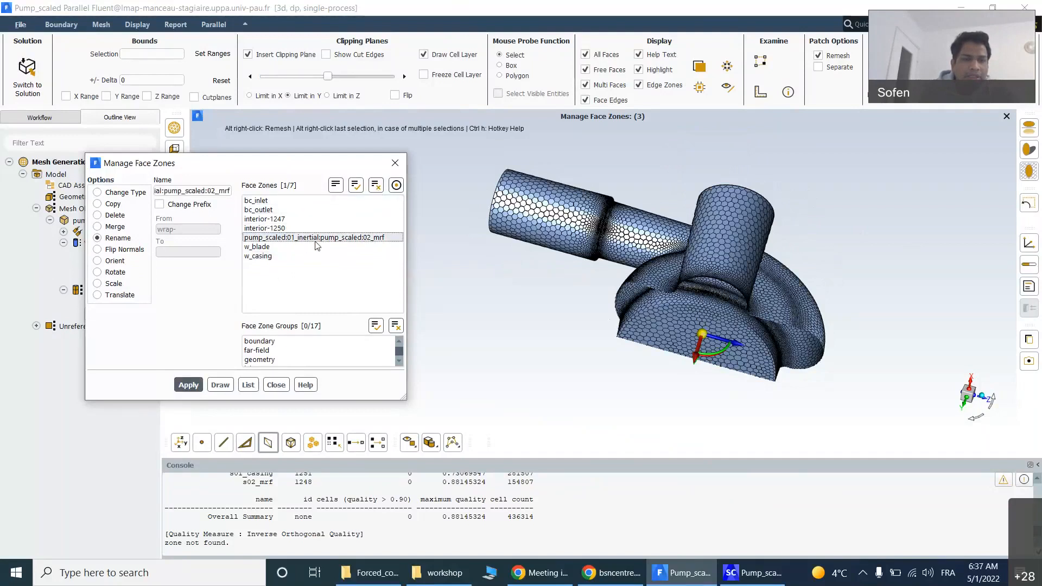
click(221, 385)
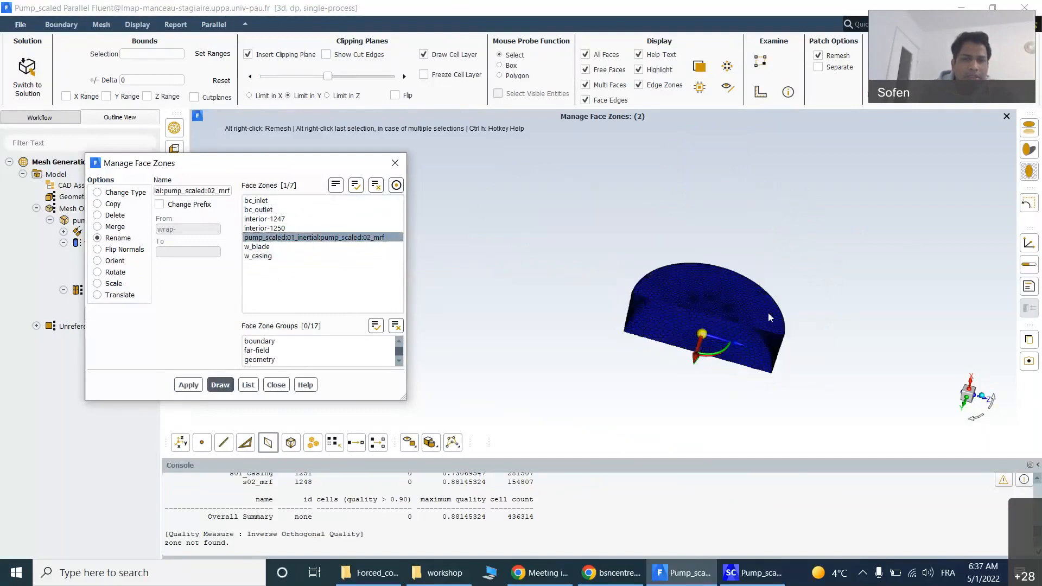
scroll(793, 301, up, 1)
scroll(793, 266, down, 2)
scroll(761, 350, up, 6)
drag(897, 298, 865, 182)
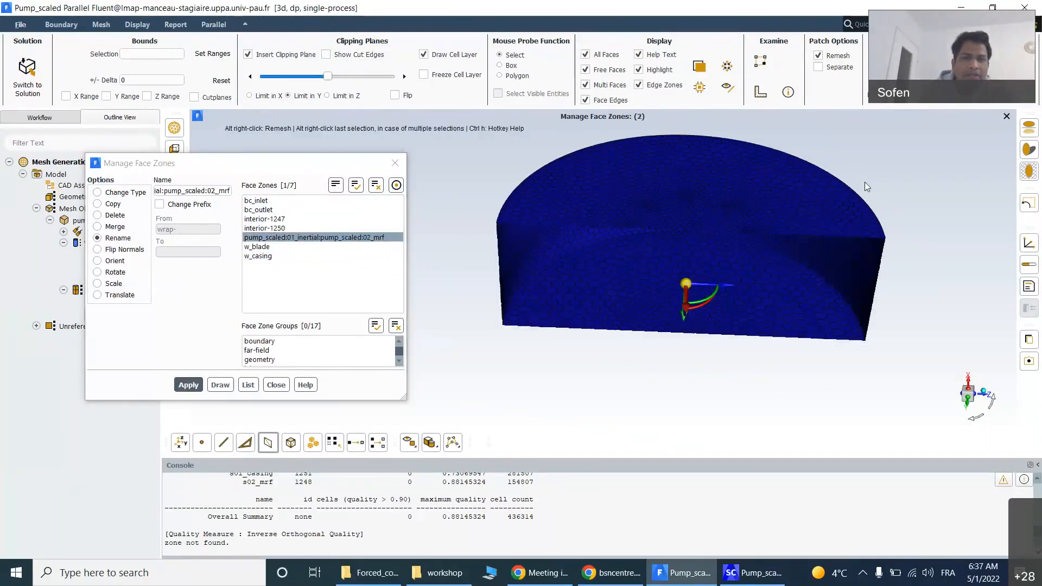
click(206, 191)
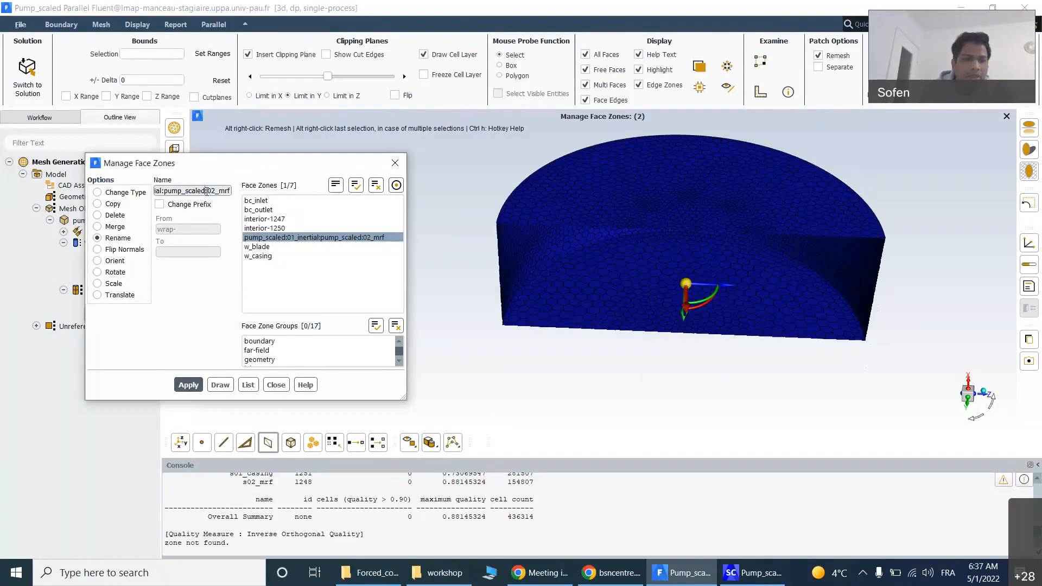
triple_click(207, 190)
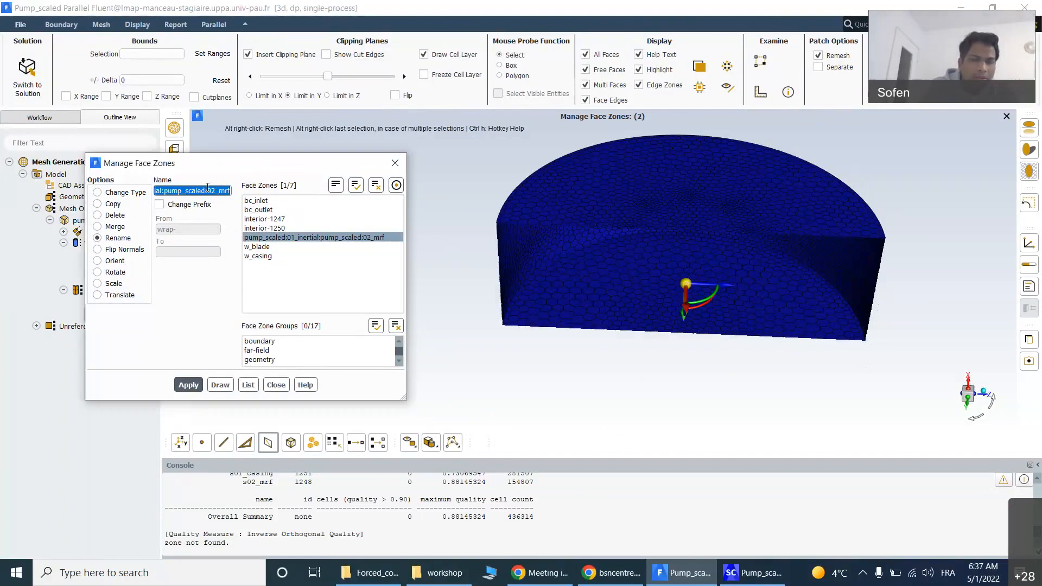
text(i)
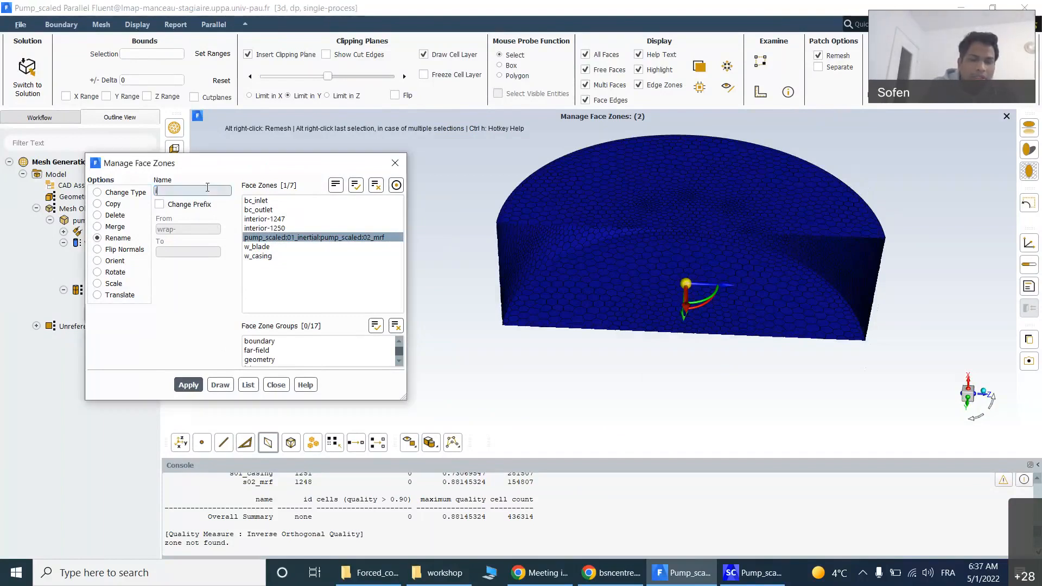
text(nterface_mrf)
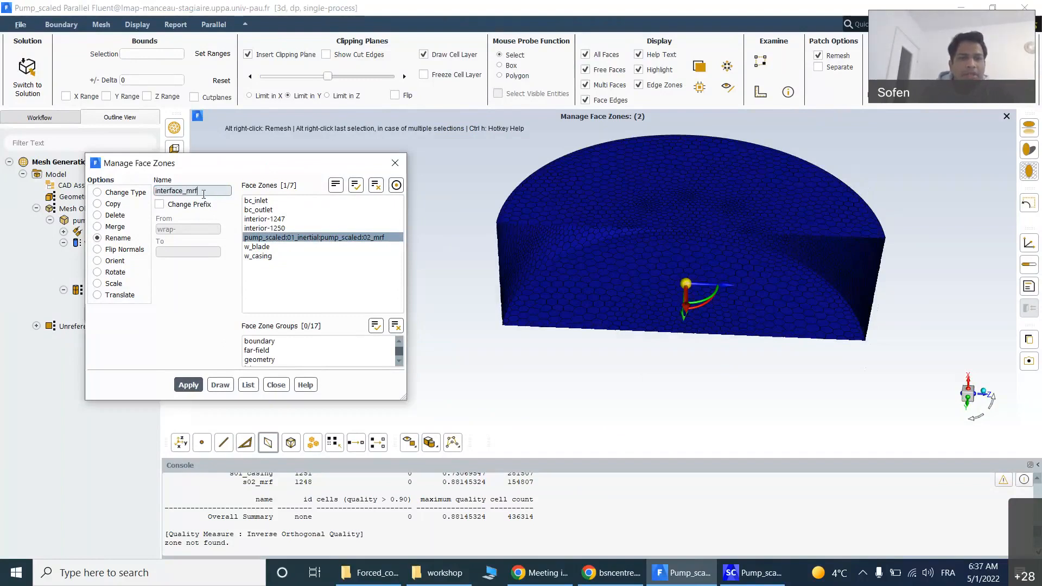
click(190, 385)
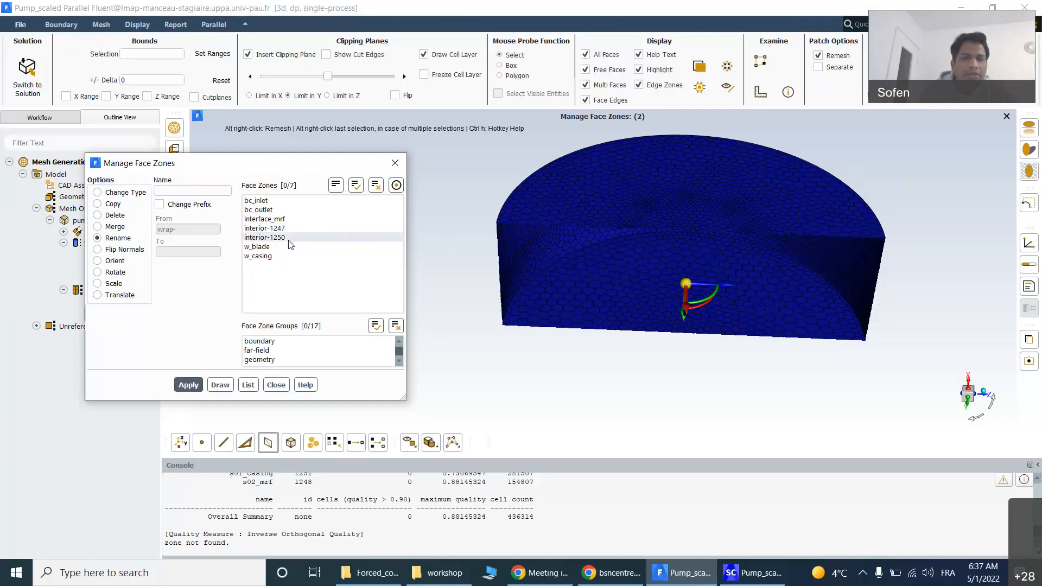
Step: Draw the interior-1247 face zone and examine its faces up close
click(288, 228)
click(220, 385)
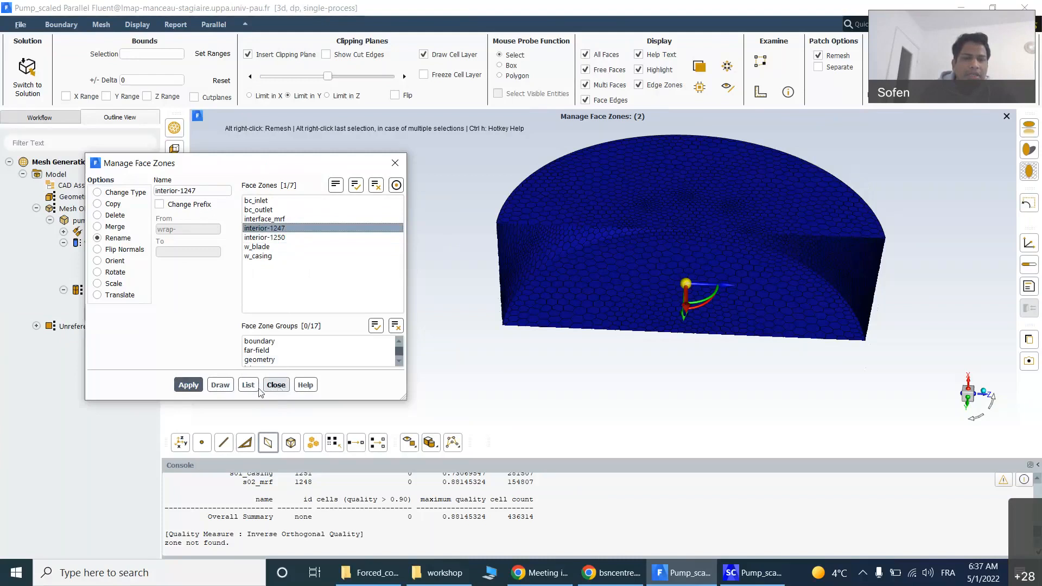
click(223, 387)
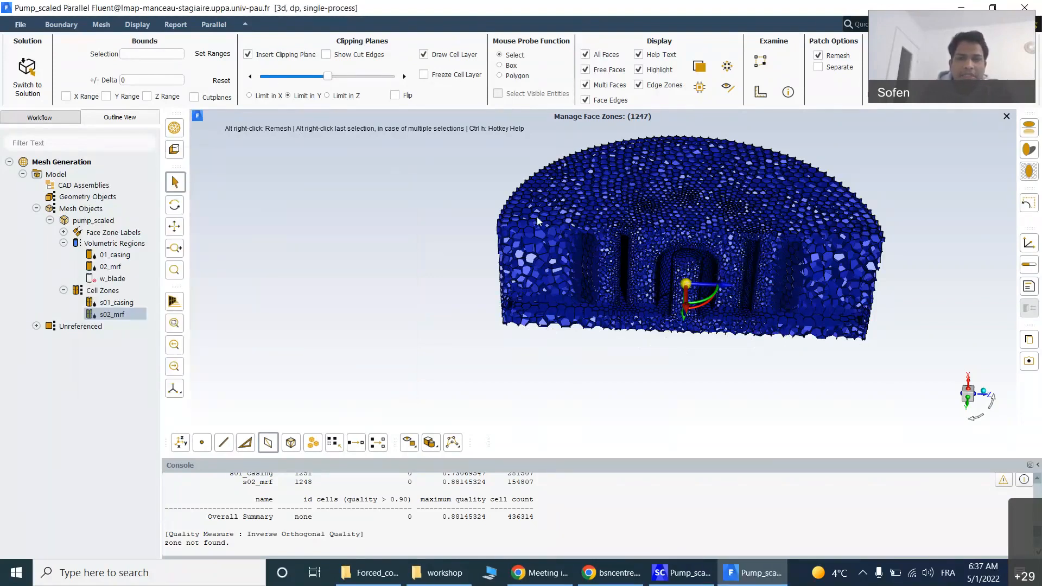
scroll(538, 220, up, 5)
drag(578, 241, 400, 144)
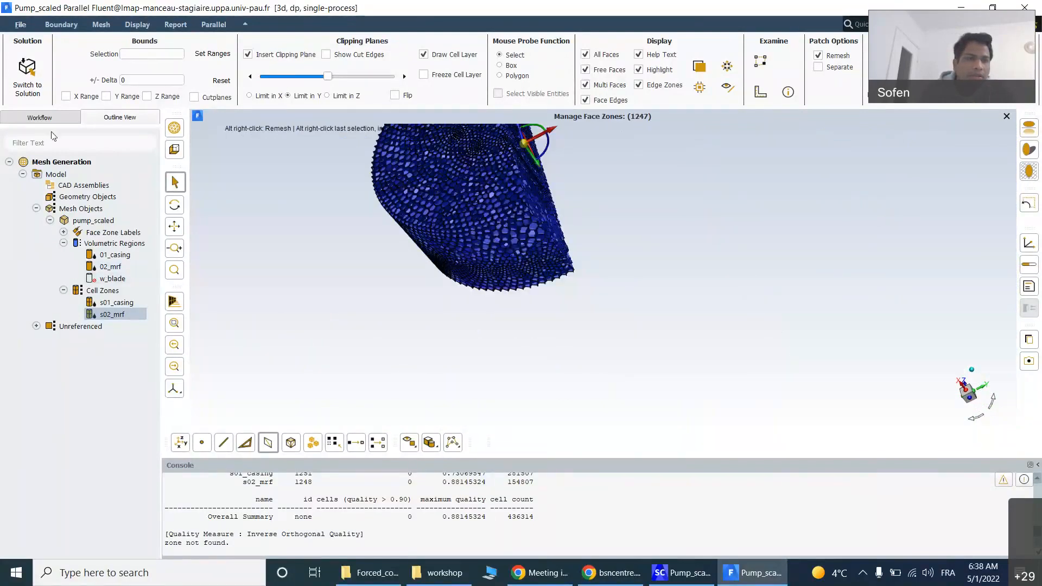
Step: Write the mesh as the binary file Pump_scaled.msh.gz in the Forced_convection folder and close the face zone management
click(20, 25)
mouse_move(33, 52)
click(85, 54)
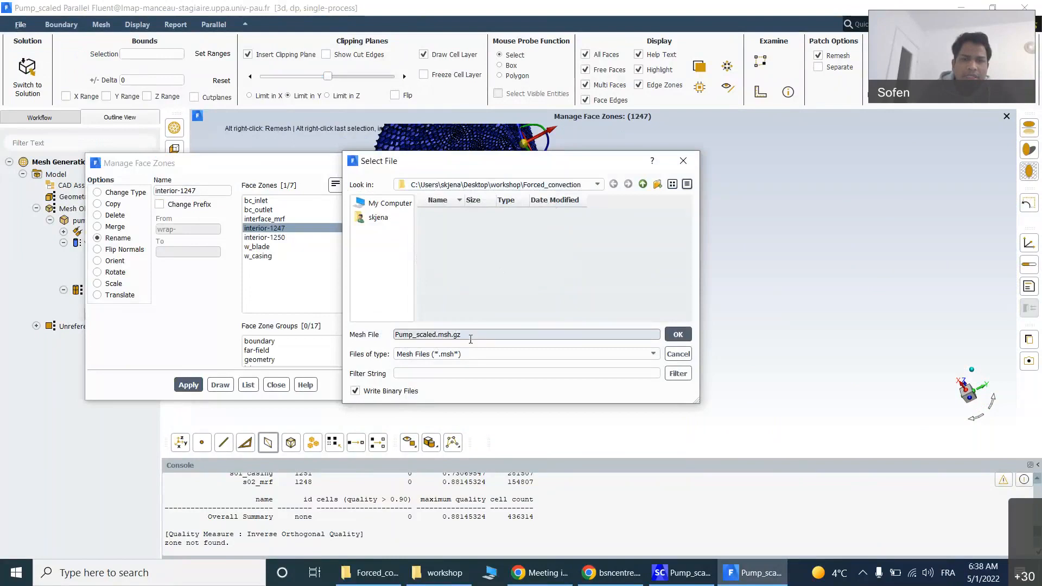
click(679, 336)
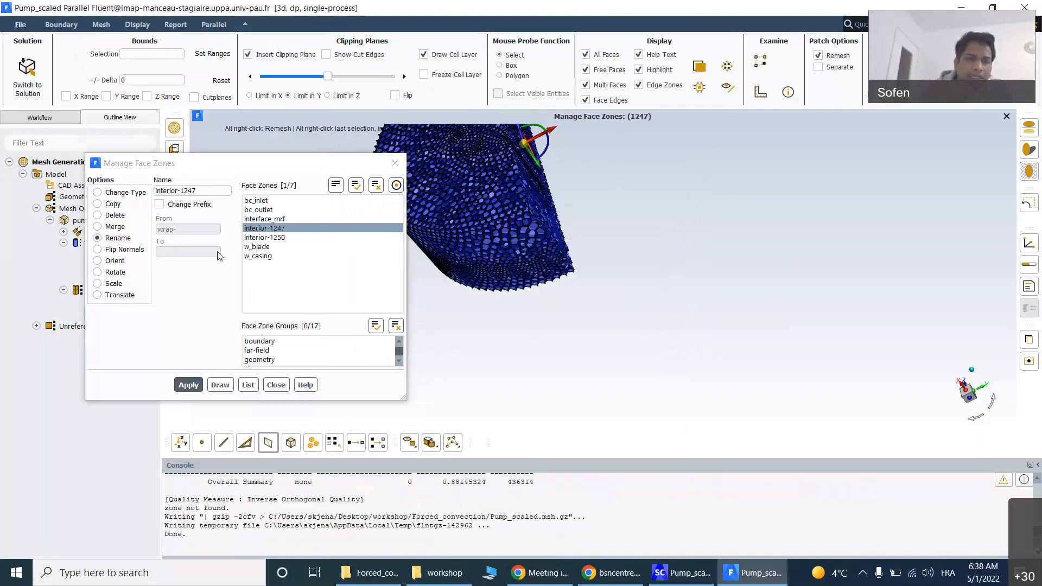
click(276, 385)
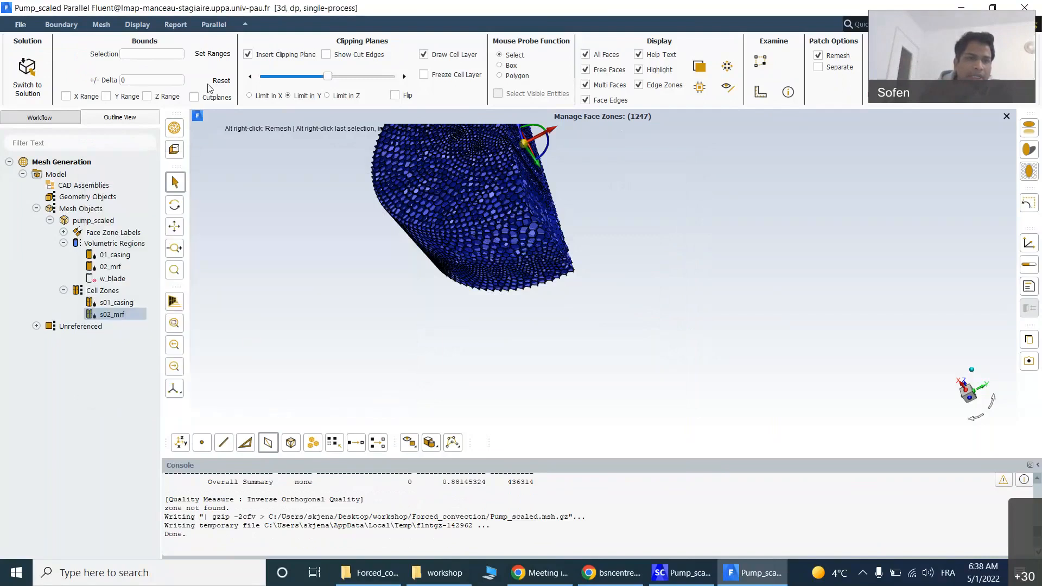
Step: Draw all boundaries of the cell zones and remove the clipping plane to show the whole pump
right_click(115, 290)
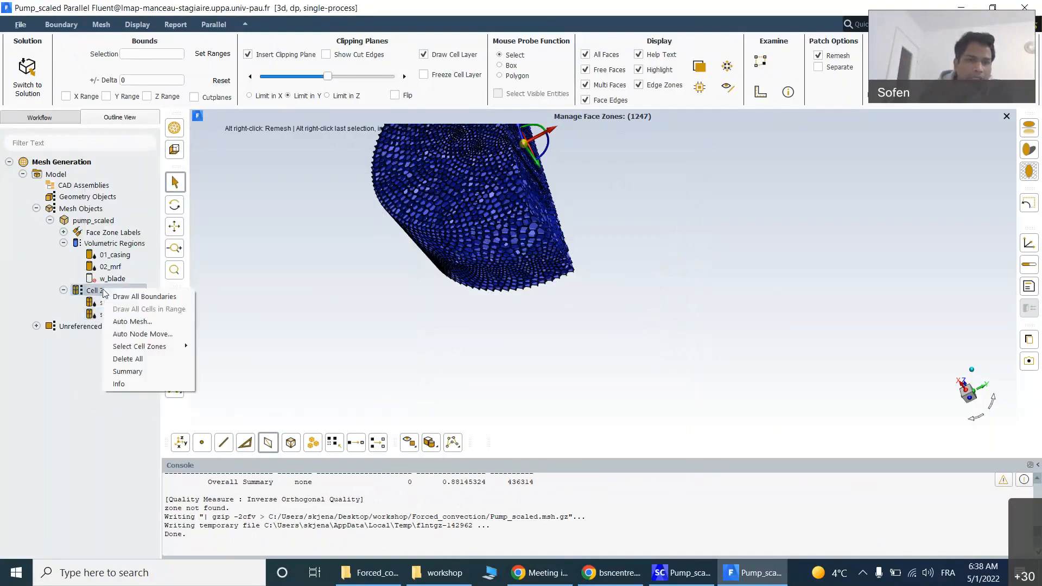
click(113, 298)
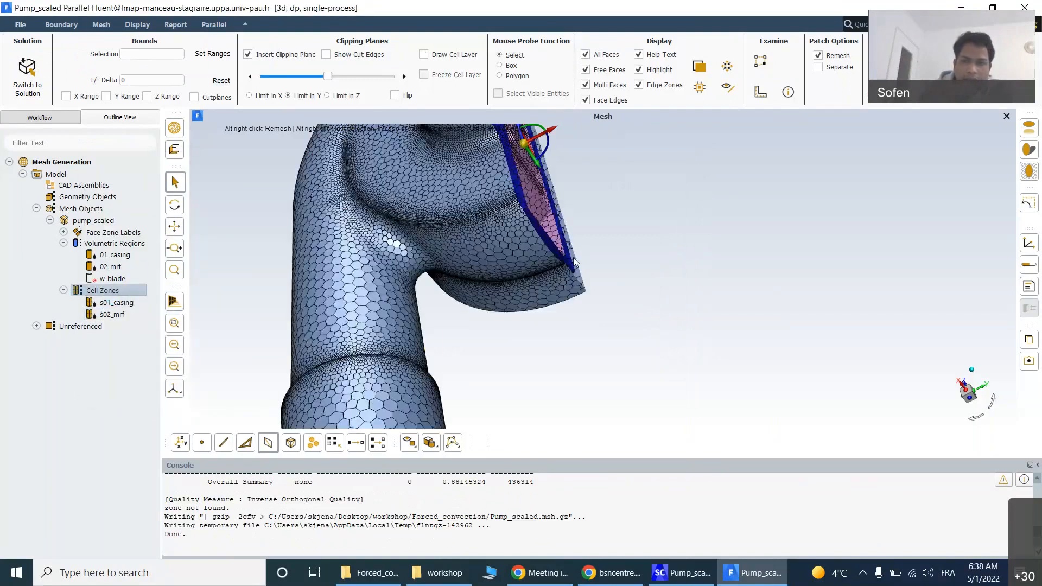
click(951, 364)
click(977, 395)
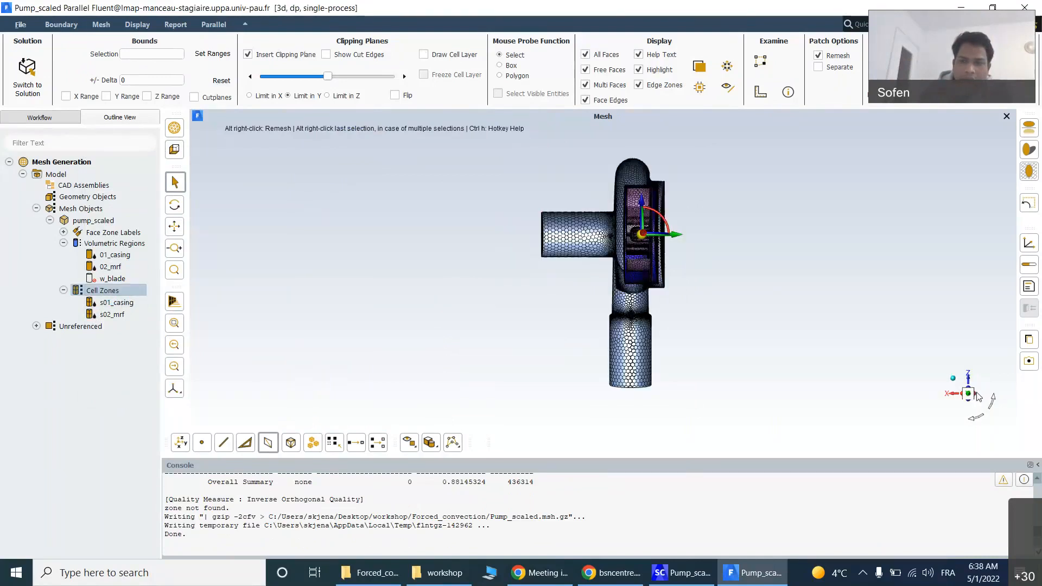
drag(646, 272, 892, 346)
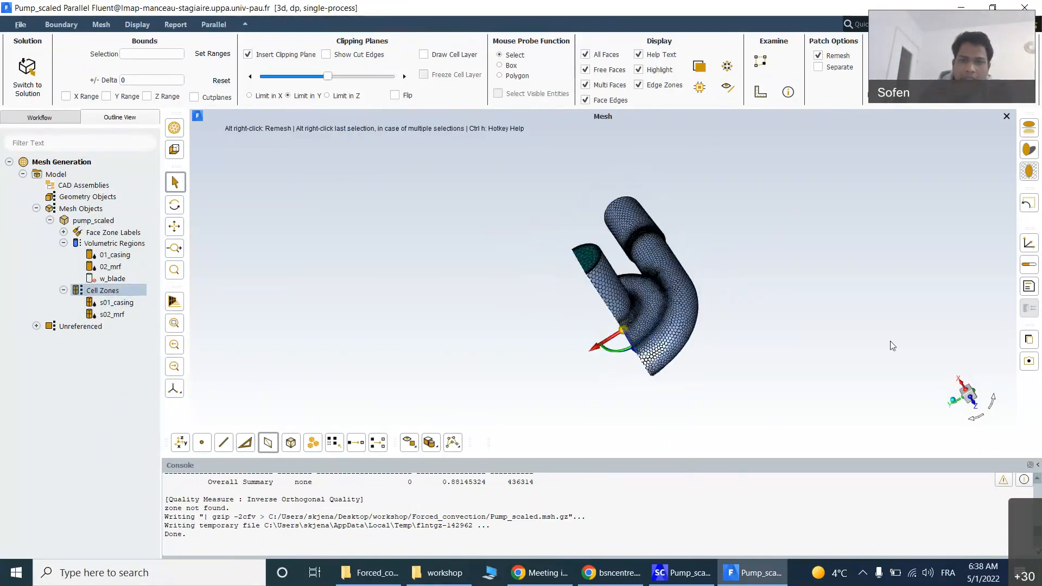
click(253, 55)
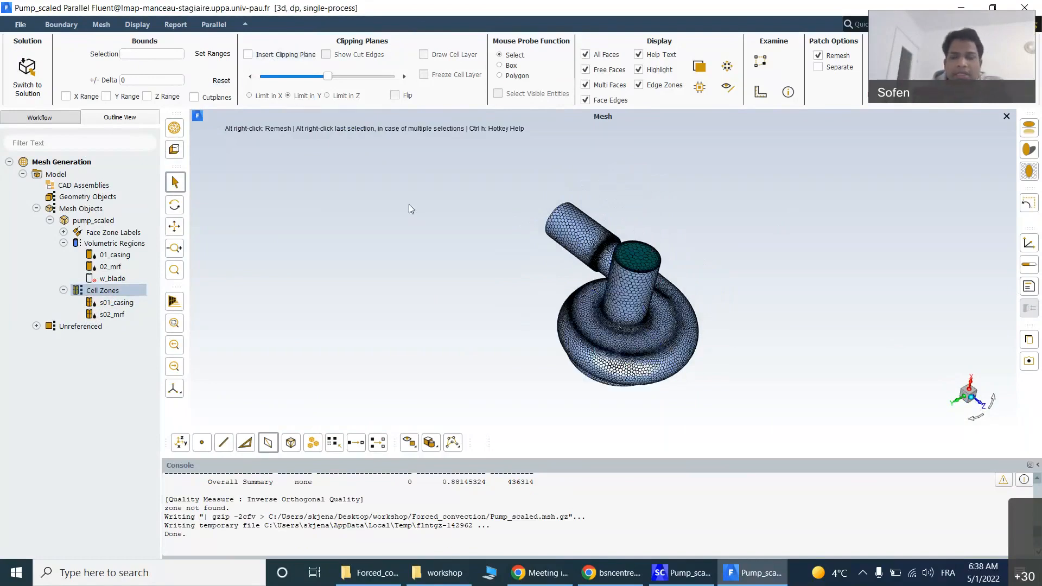
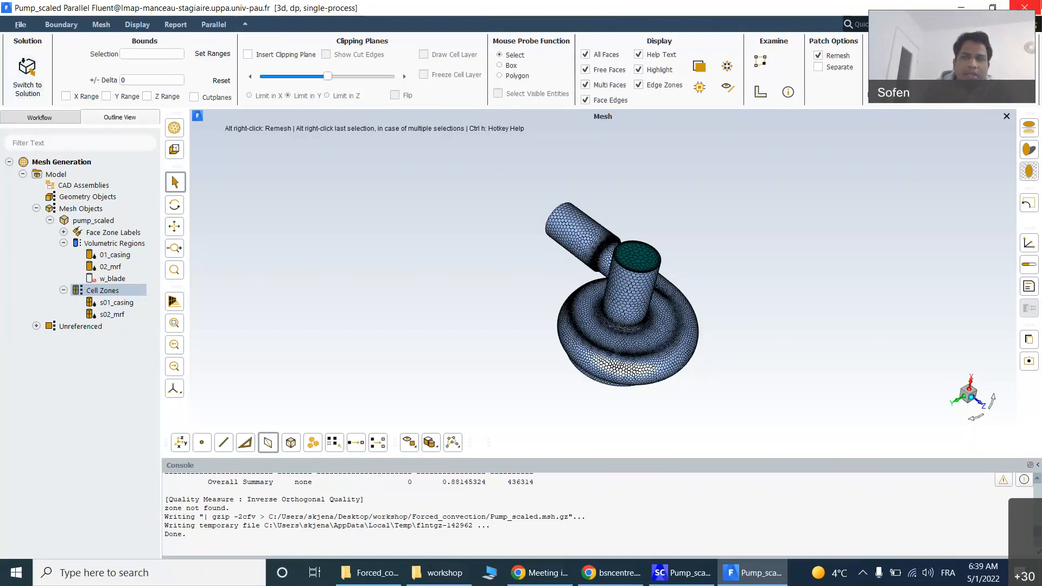
Step: Quit the meshing session and open the Fluent 2021 R1 launcher
click(1031, 6)
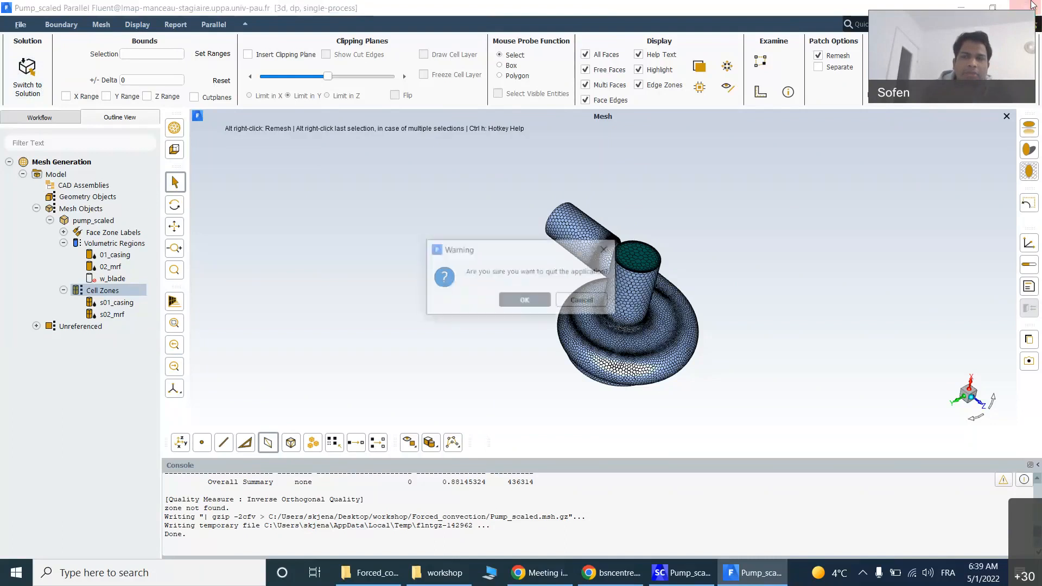
click(534, 301)
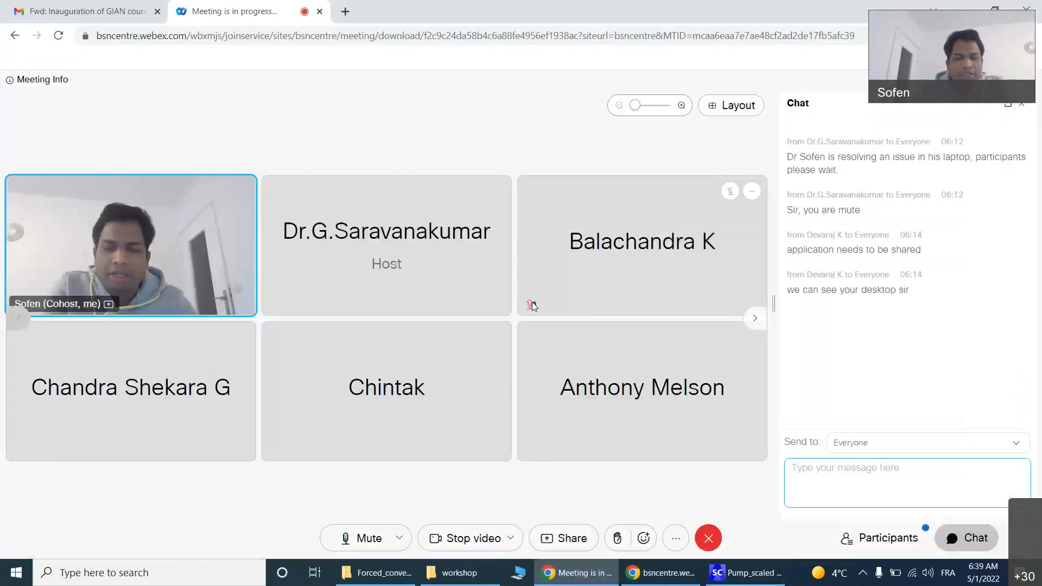
click(147, 584)
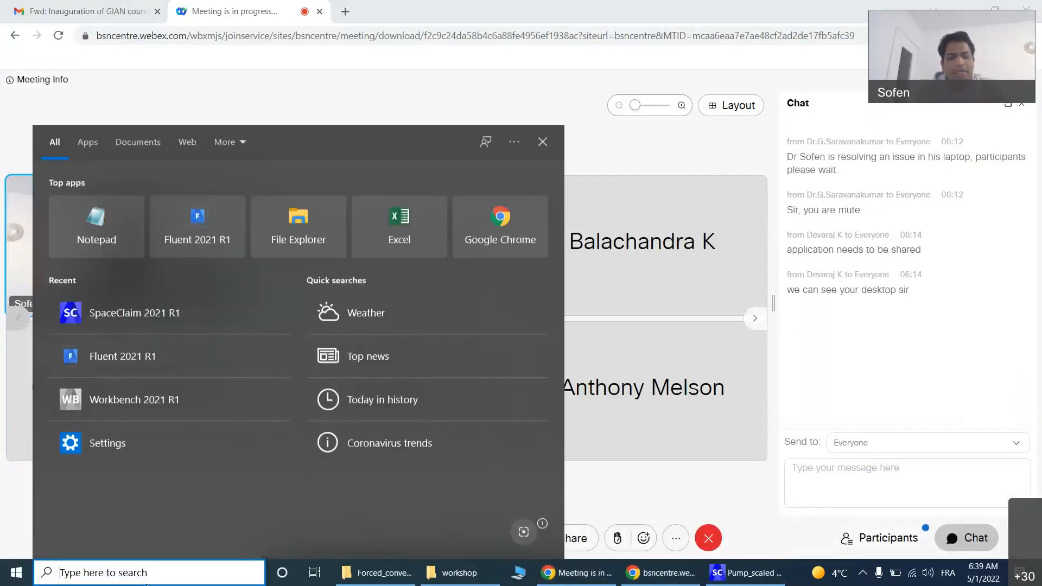
text(flue)
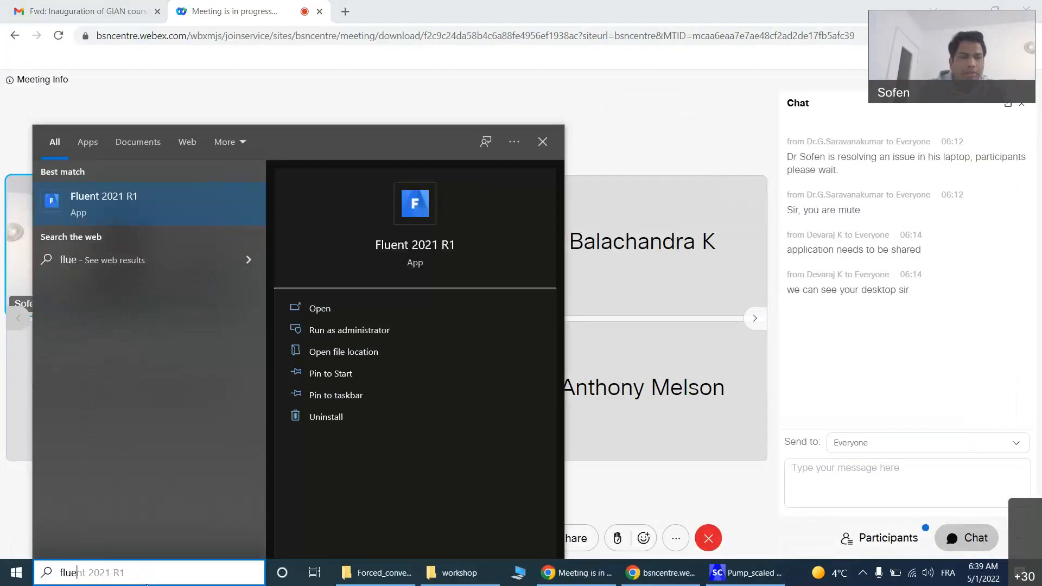
text(nt)
click(125, 207)
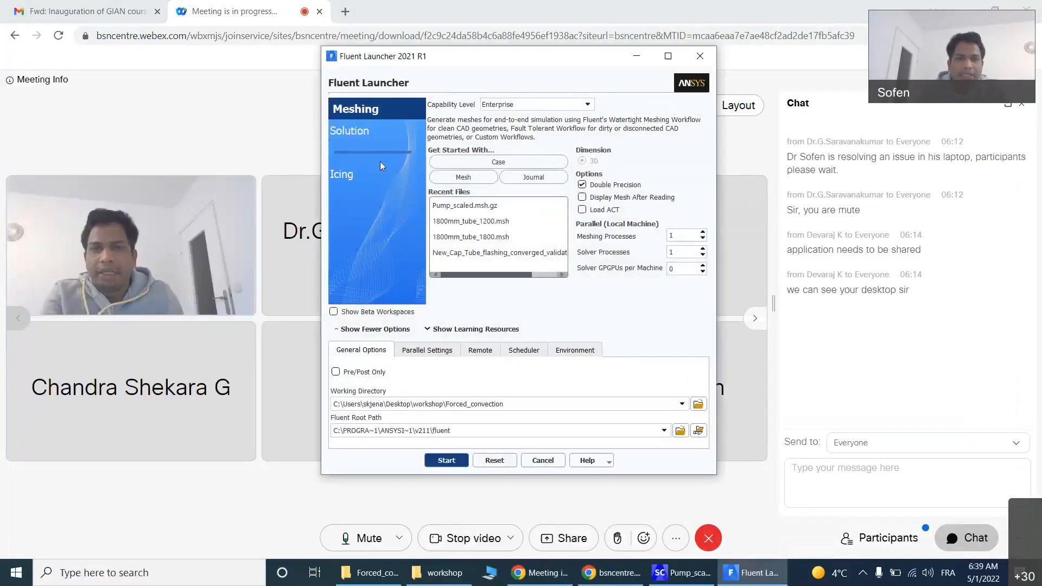
Step: Start Fluent in Solution mode with 3D, double precision and 2 solver processes, using the Forced_convection folder as working directory
click(379, 132)
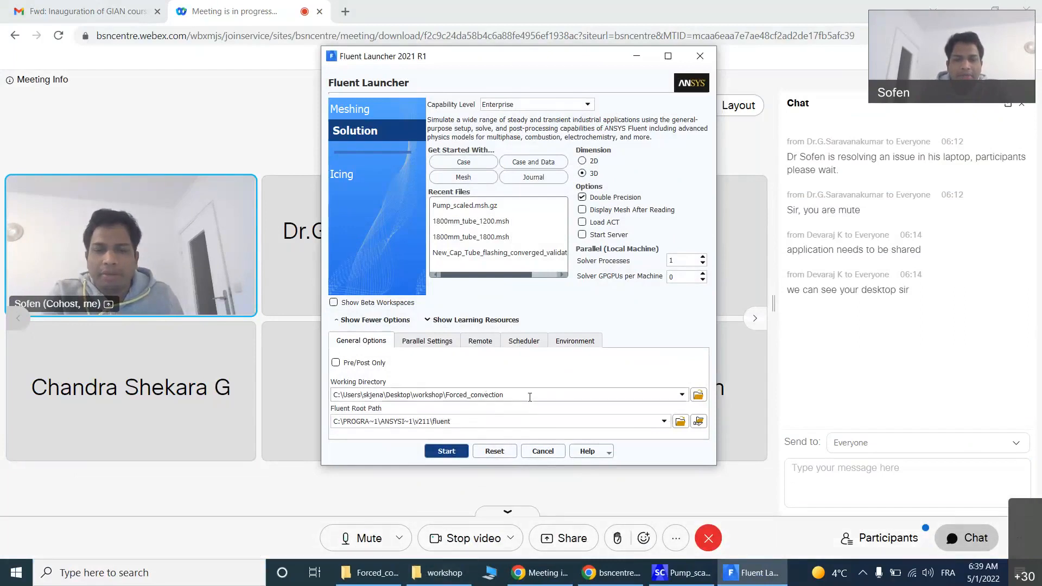
click(371, 573)
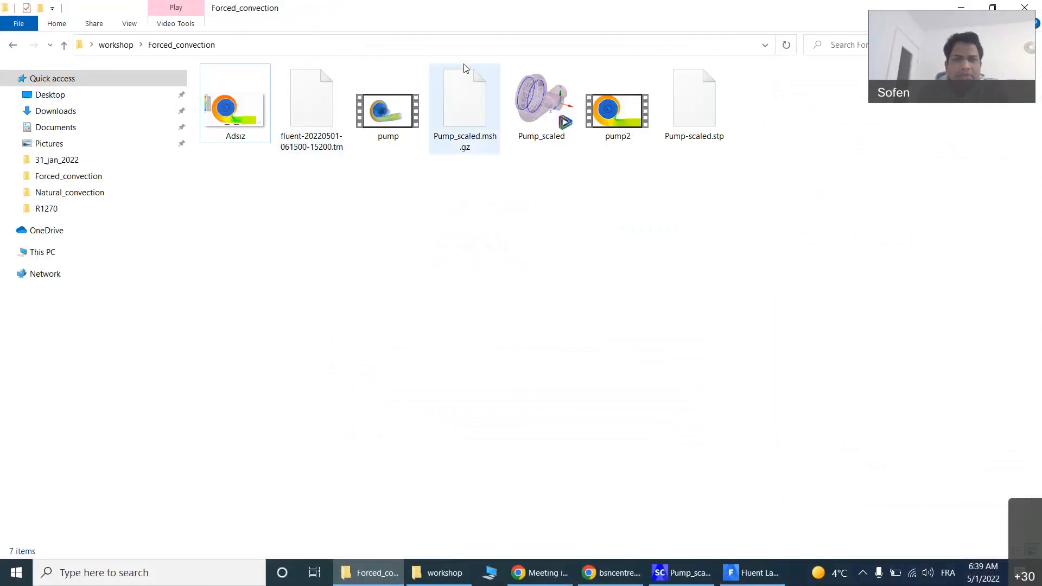
click(467, 48)
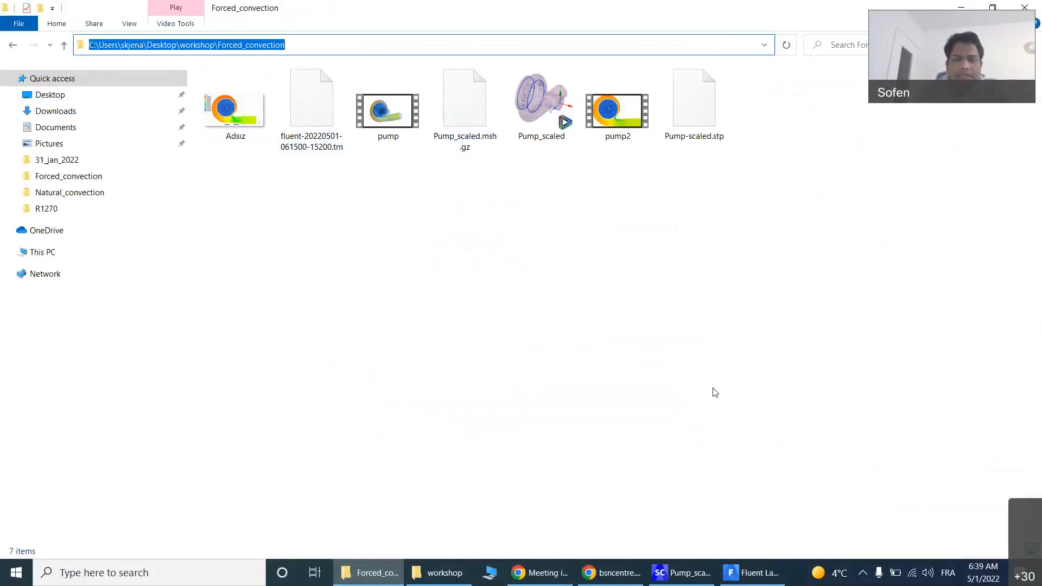
click(751, 573)
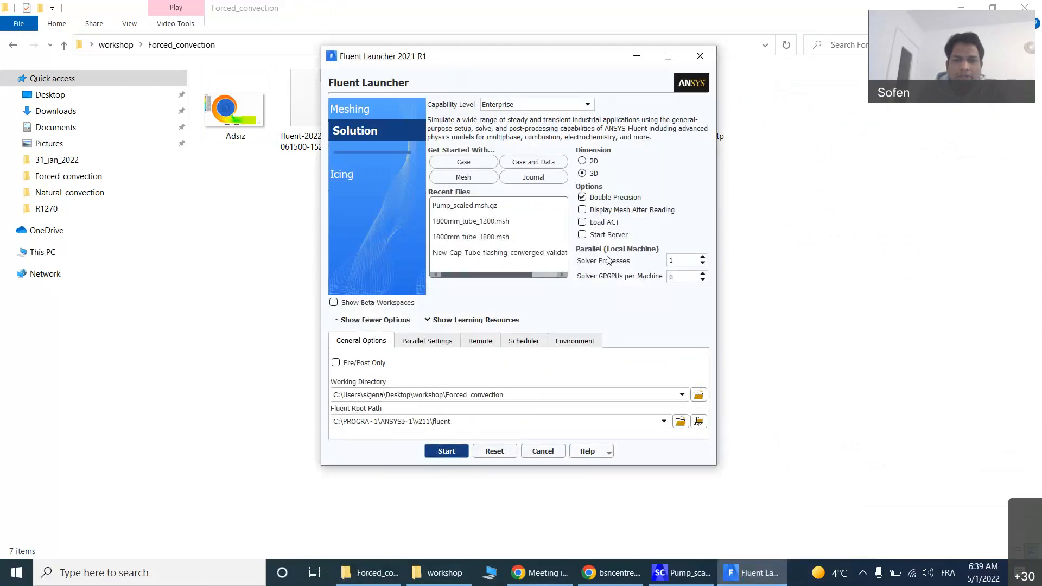
click(703, 258)
click(702, 258)
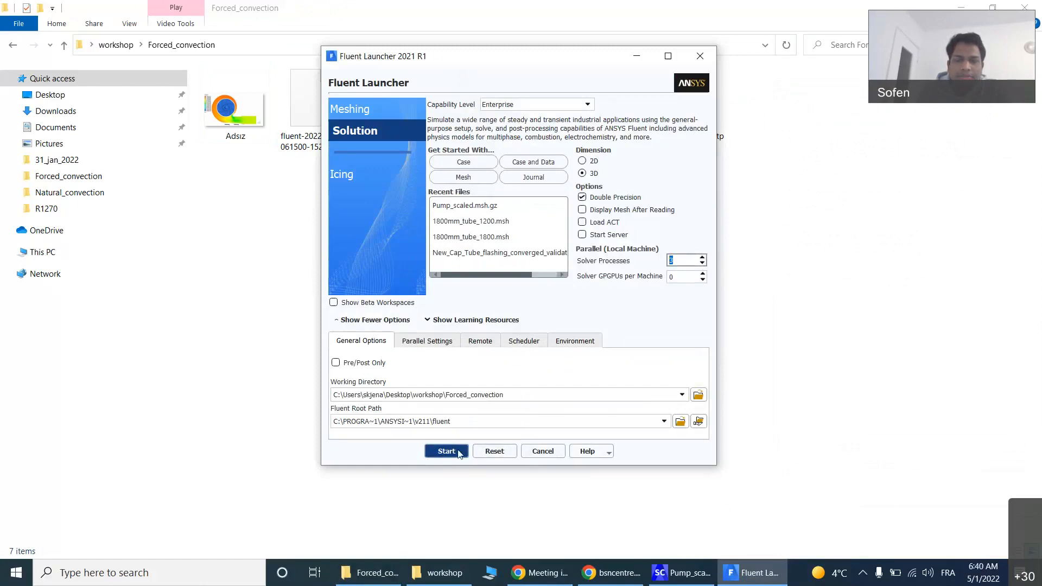
click(704, 264)
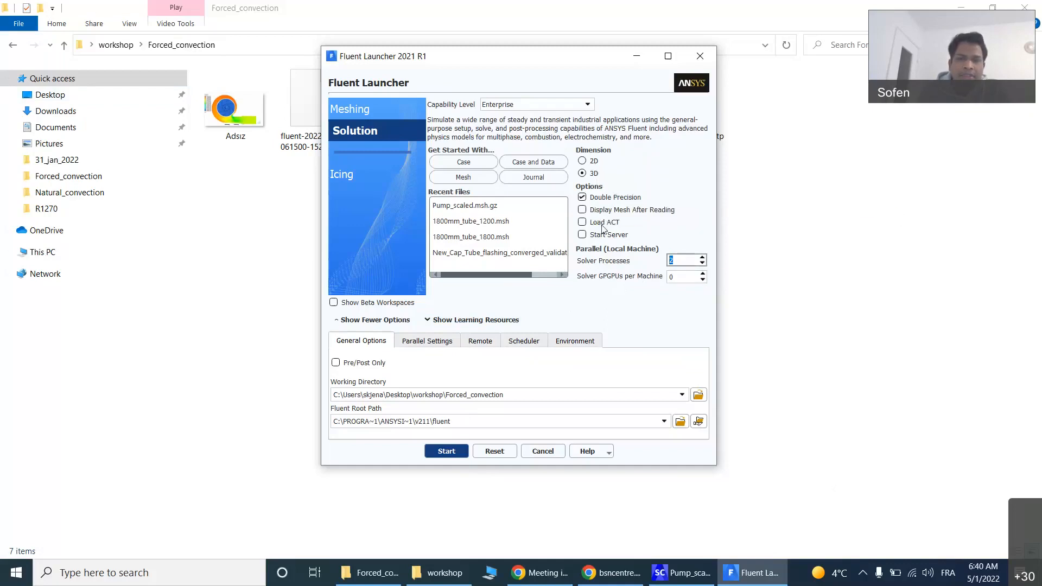
click(458, 453)
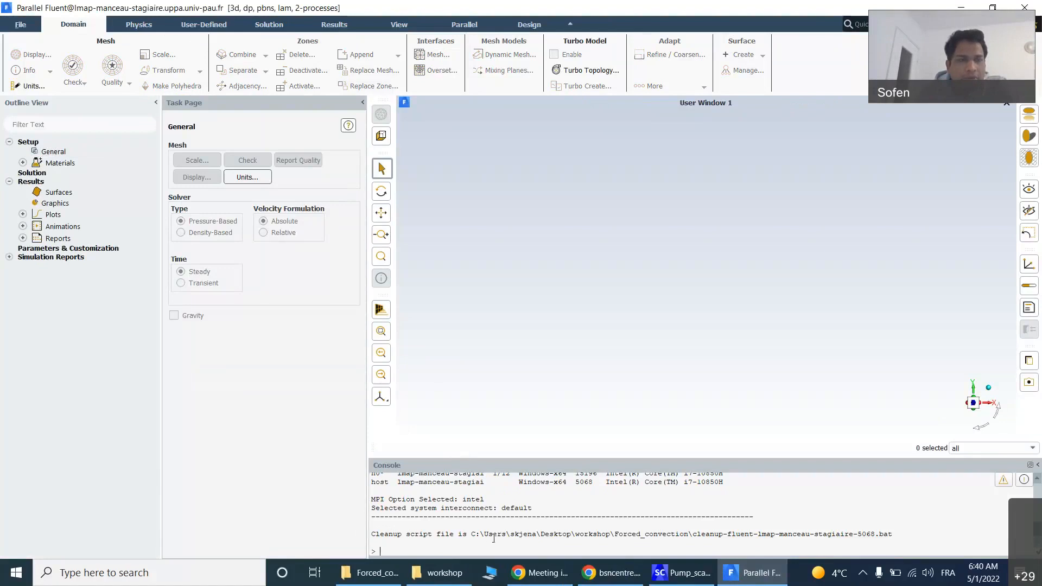
Step: Read the mesh file Pump_scaled.msh.gz from the Forced_convection folder
click(21, 25)
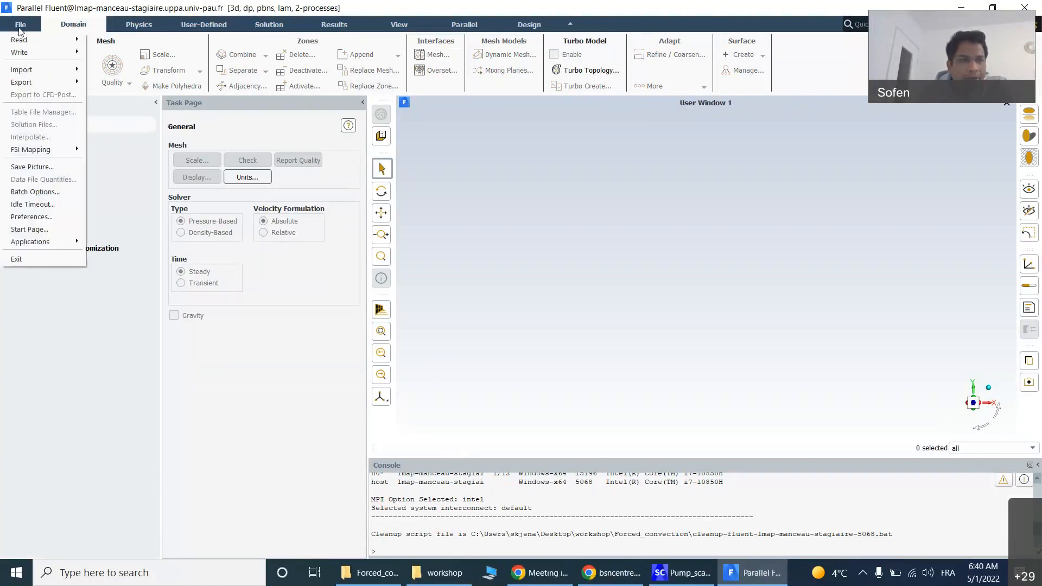
mouse_move(35, 39)
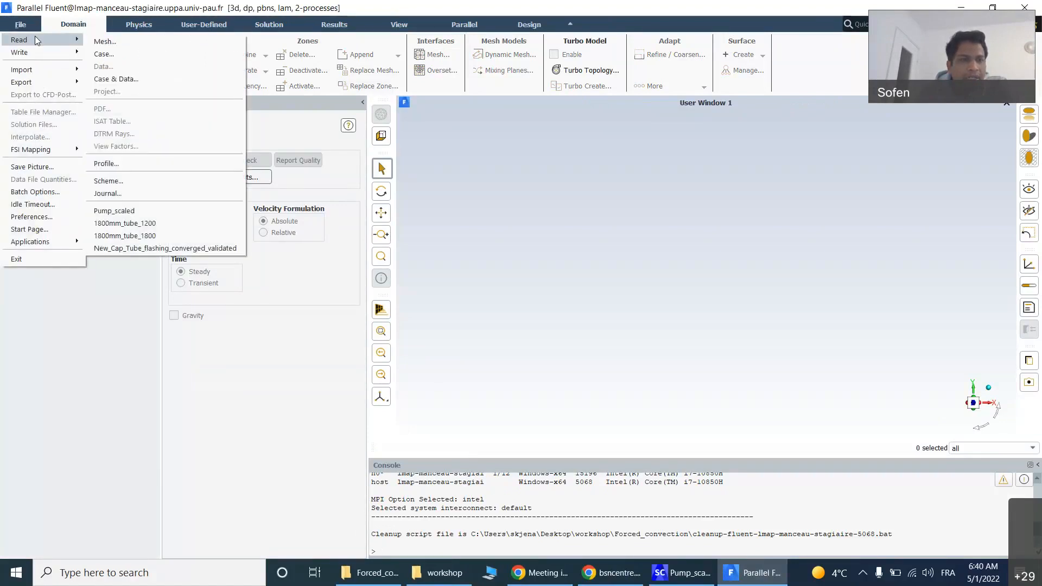
click(99, 40)
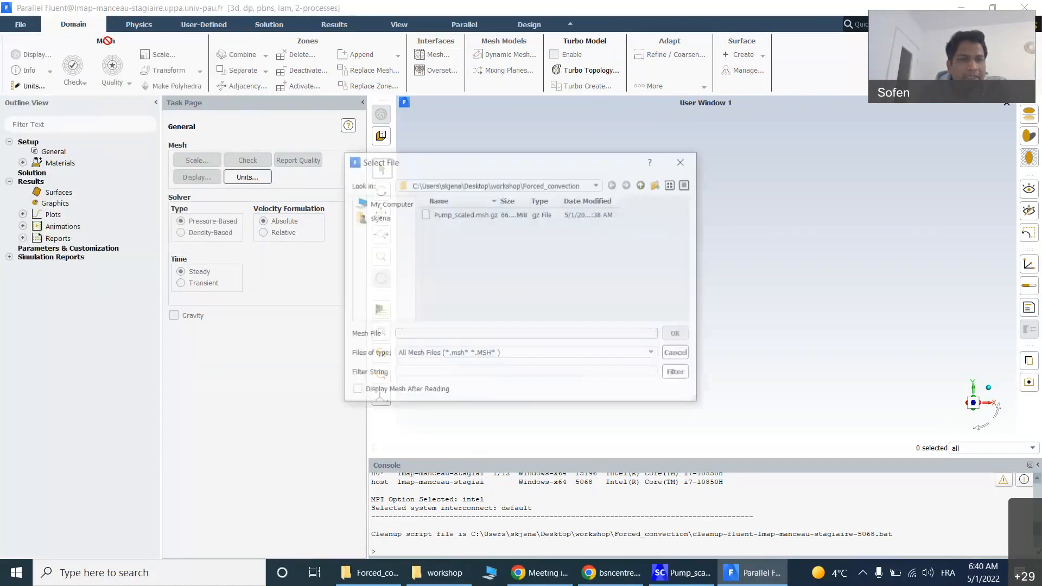
click(450, 216)
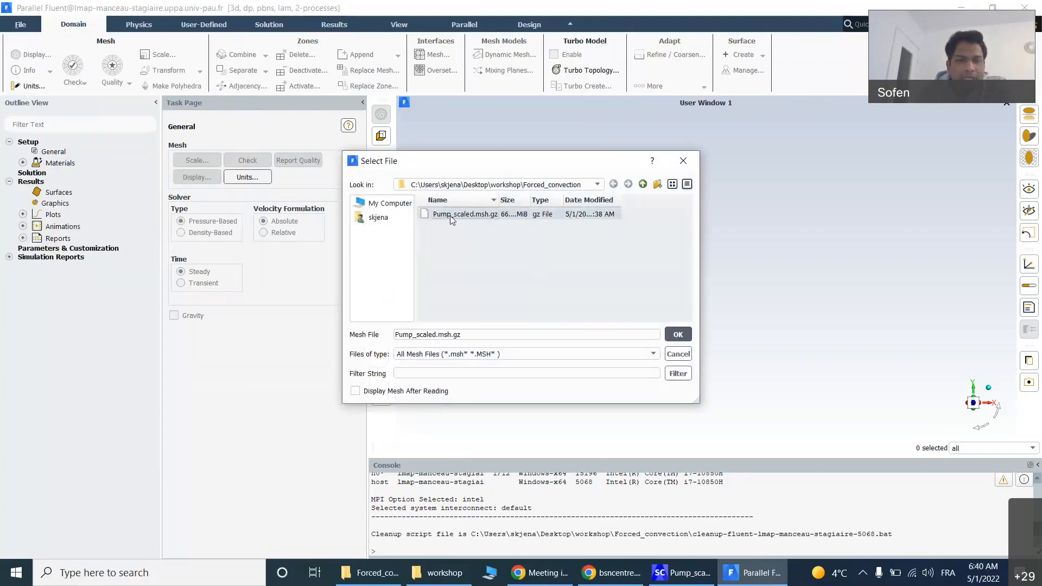
click(678, 335)
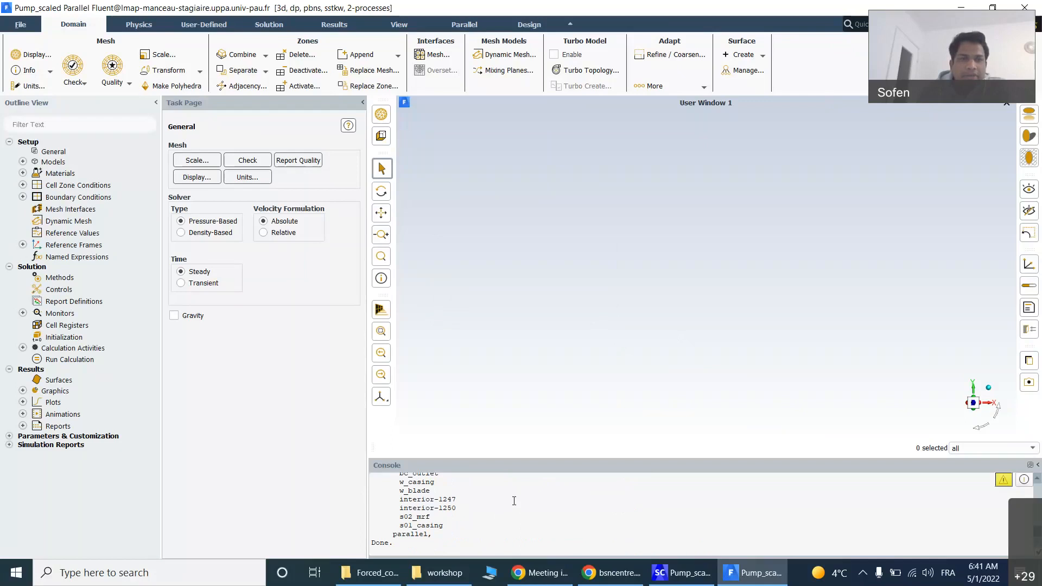
Step: Open the mesh scaling settings and compare the domain extents with the pump geometry in SpaceClaim, returning to Fluent
click(197, 161)
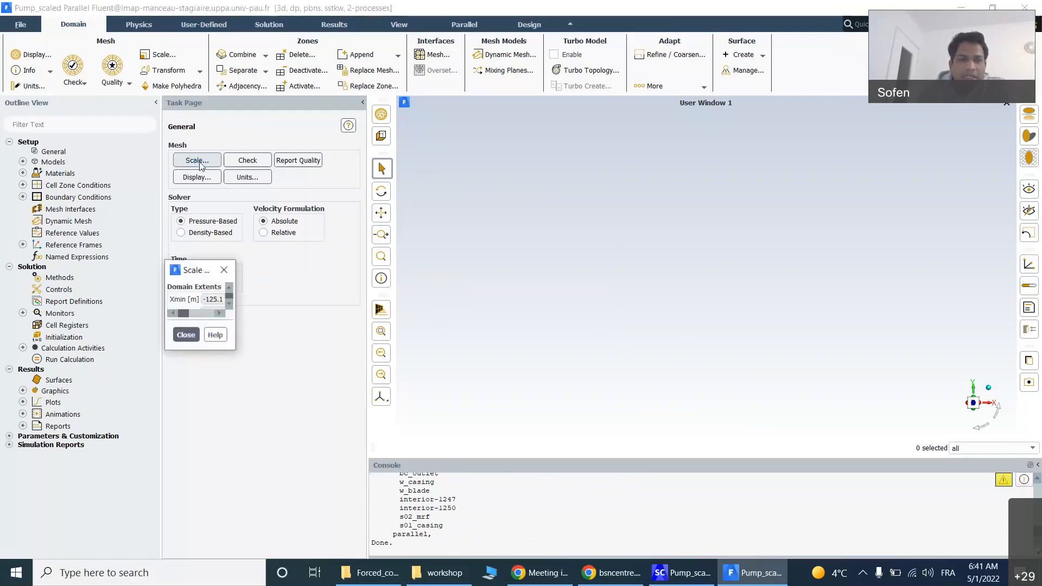
drag(390, 277, 625, 189)
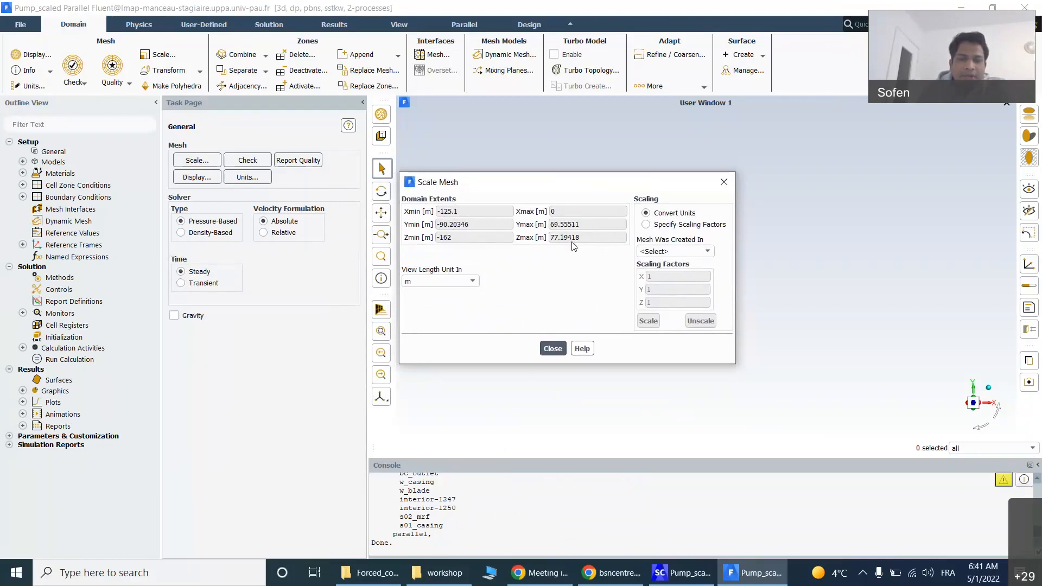
click(682, 573)
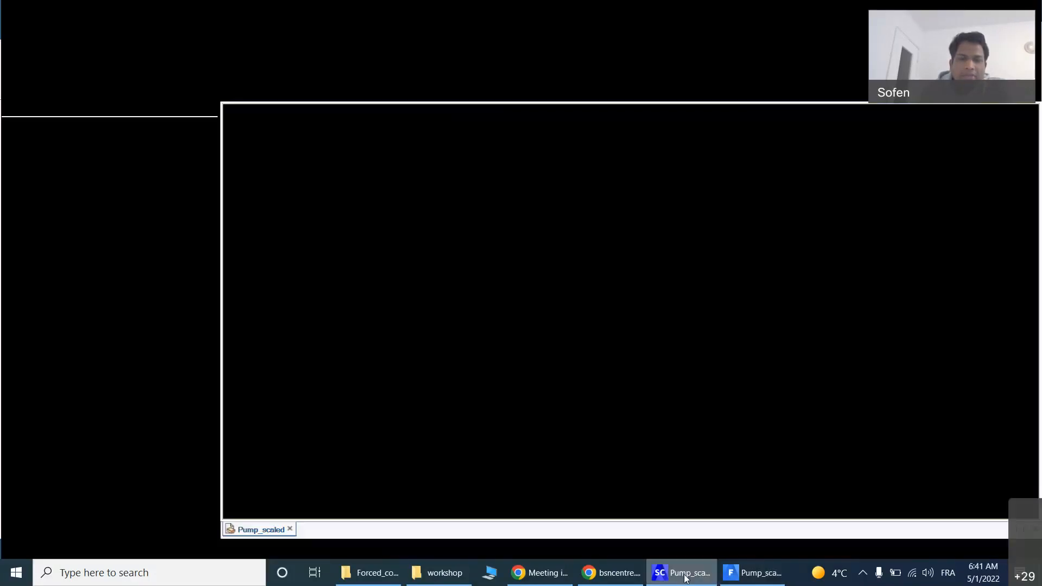
scroll(510, 365, down, 4)
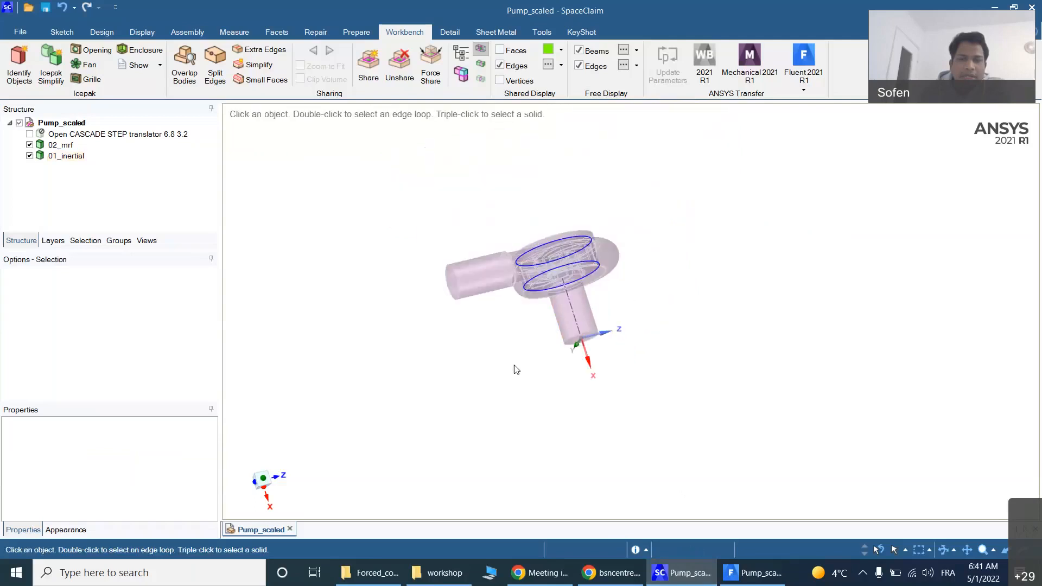
scroll(544, 380, up, 4)
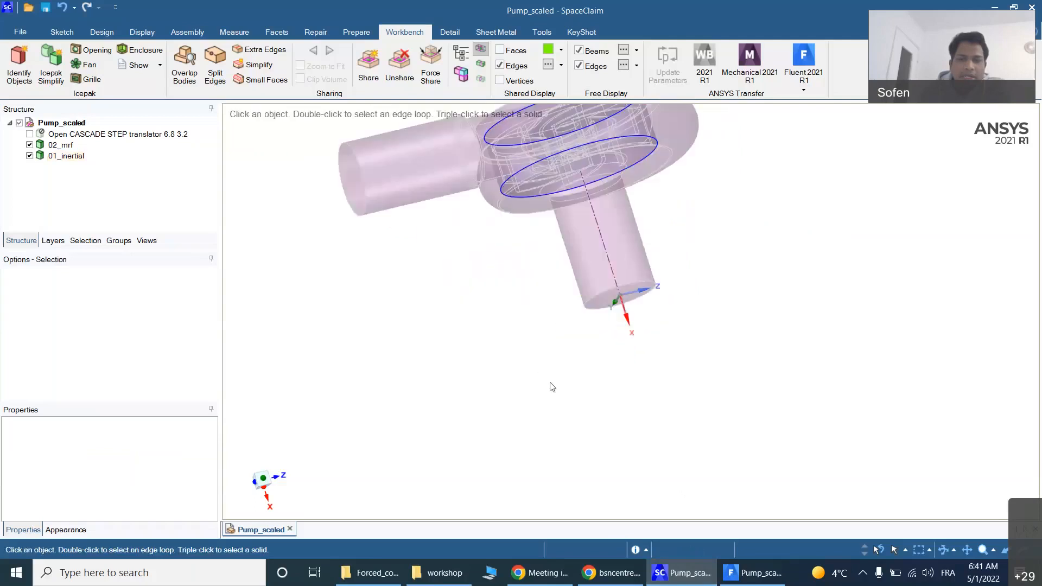
click(673, 579)
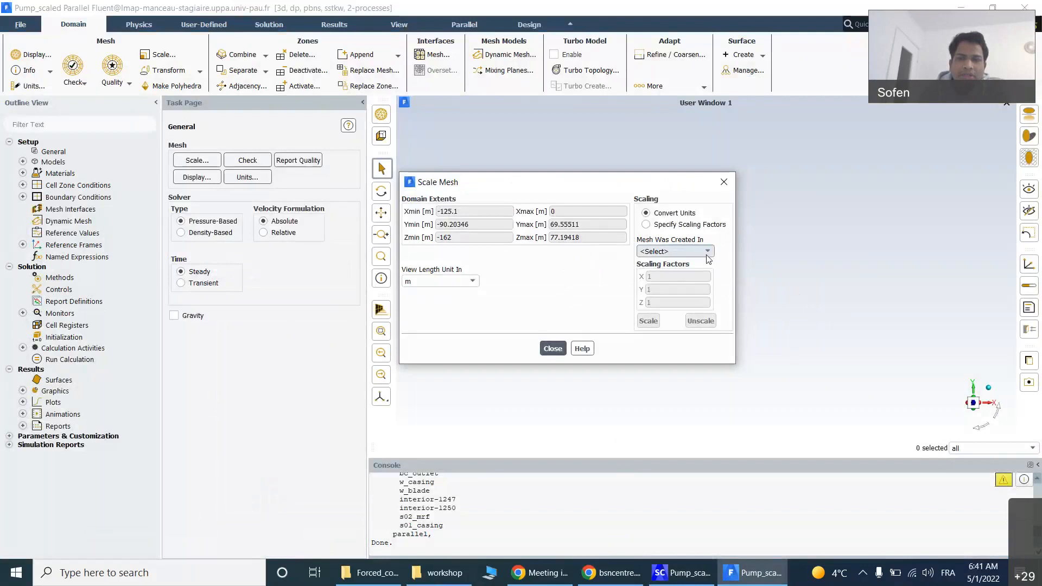
Step: Scale the mesh once by converting its units from mm, and close the scaling settings
click(673, 252)
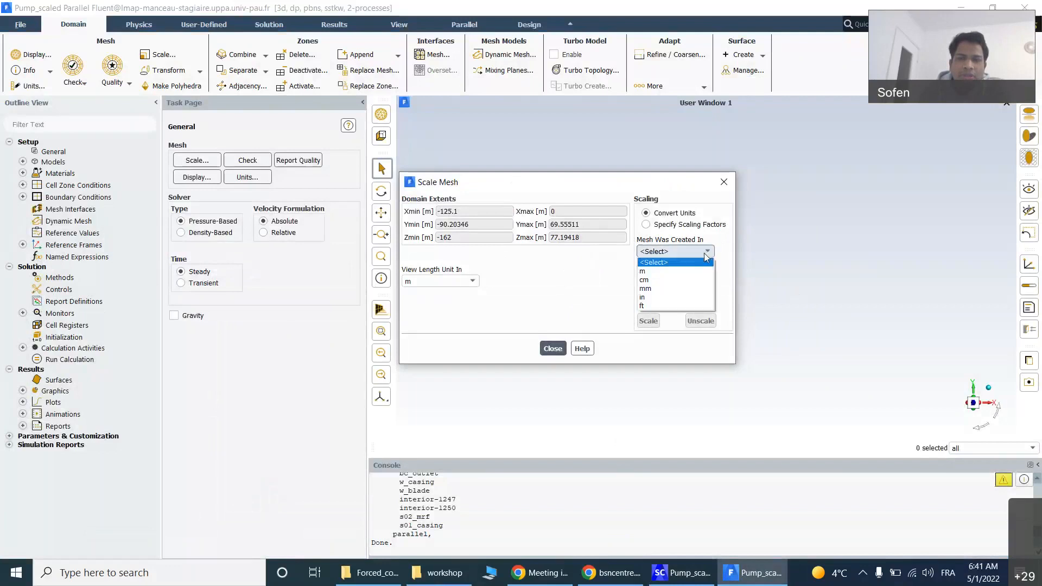
click(675, 289)
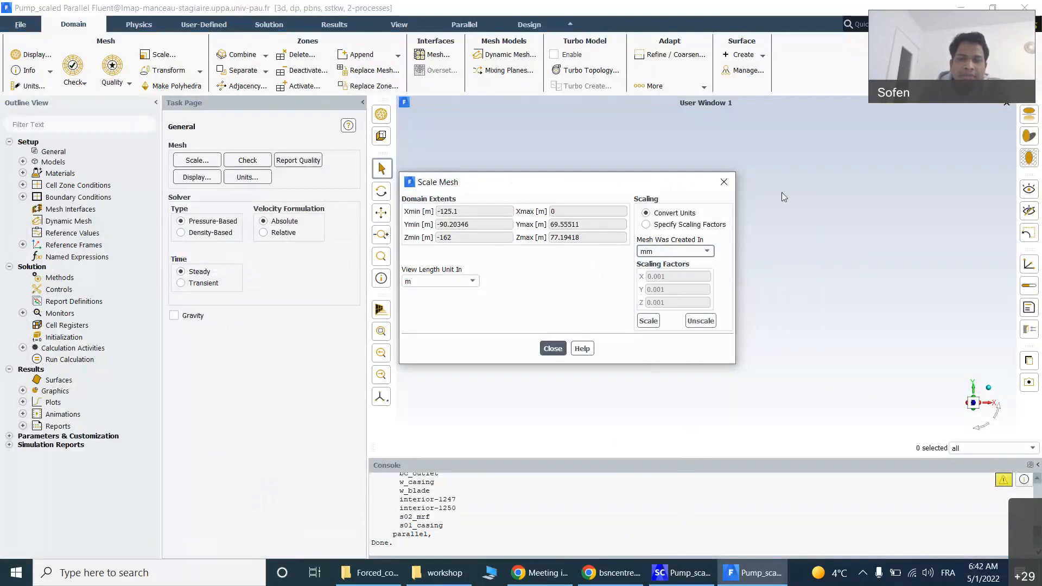
click(649, 320)
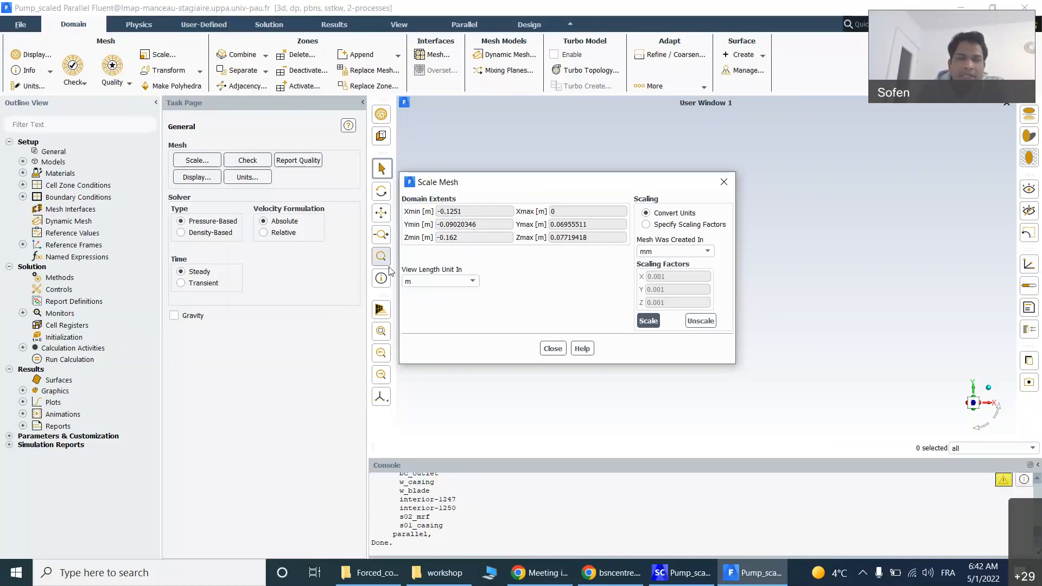
click(553, 349)
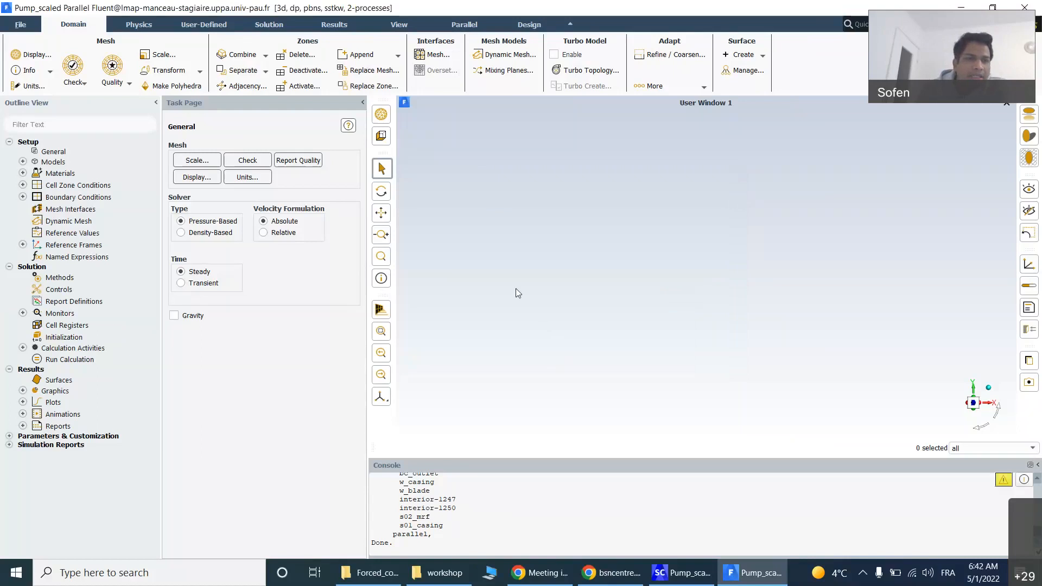
Step: Display the faces of all preselected pump surfaces and rotate the model to show the inlet and outlet
click(204, 177)
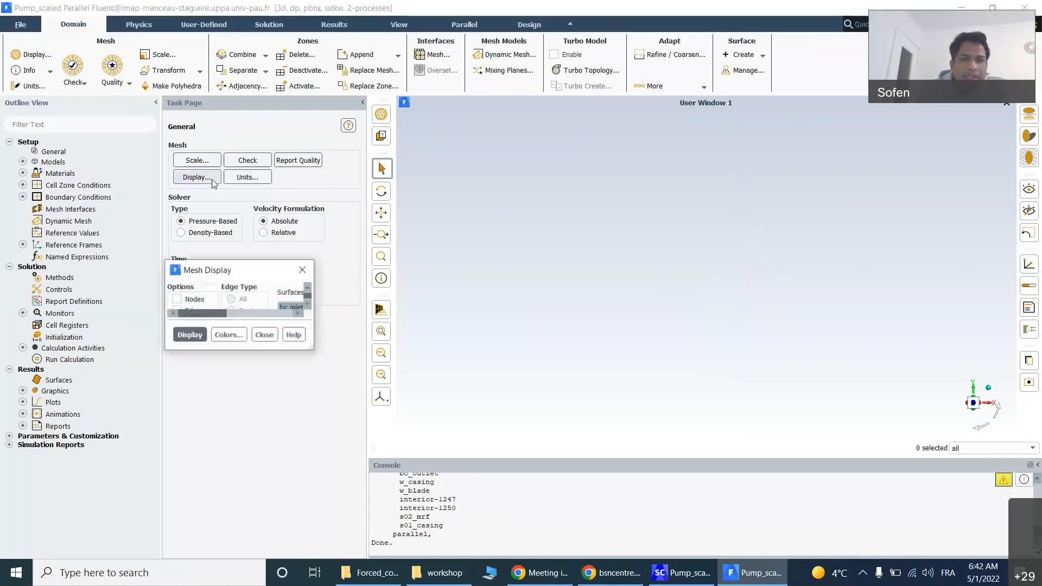
click(284, 436)
drag(870, 296, 748, 223)
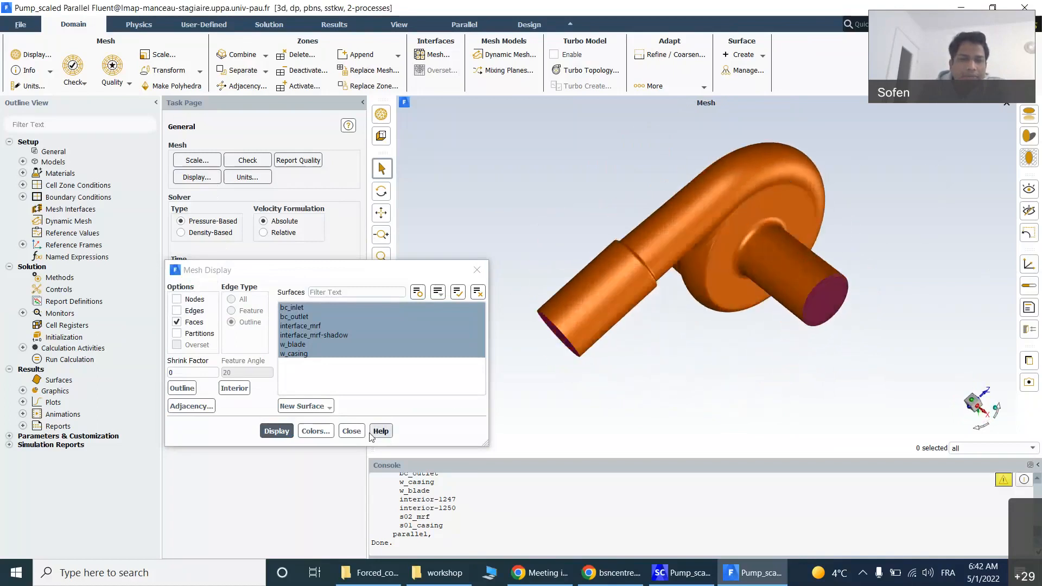
click(351, 431)
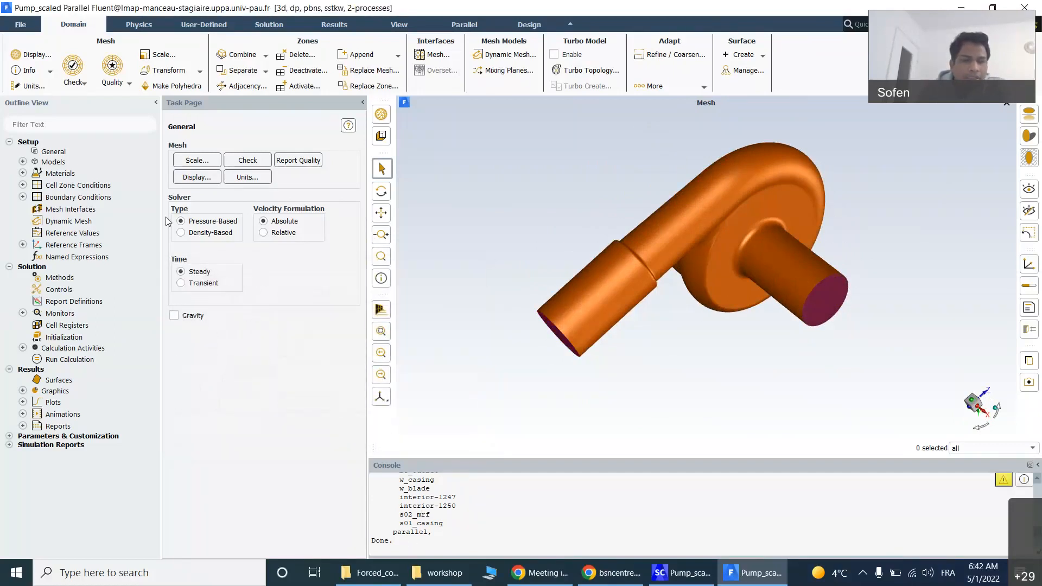
Step: Perform a mesh check and read the domain extents, volume statistics and face area statistics in the console
click(81, 83)
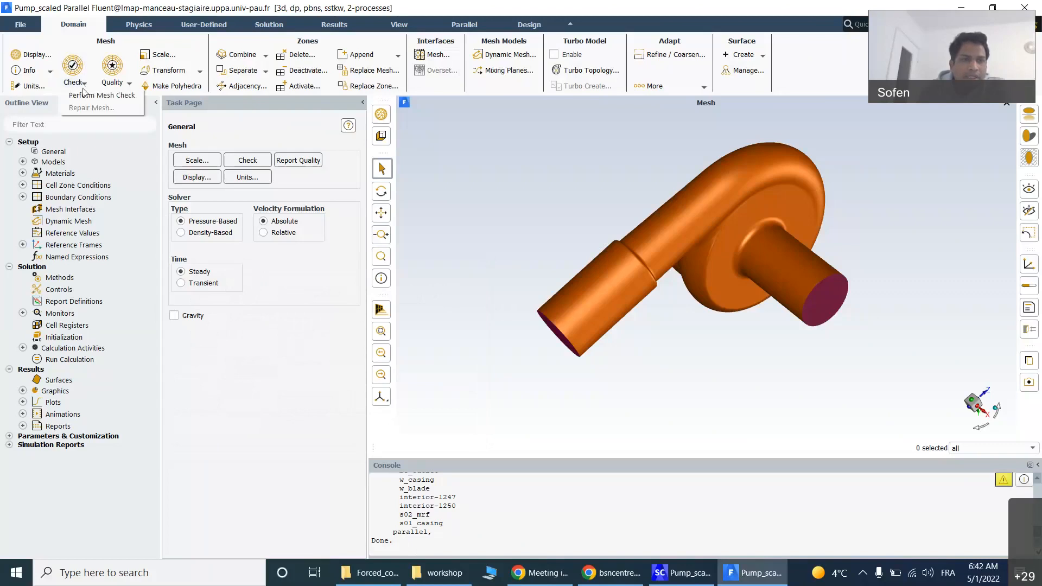
click(87, 95)
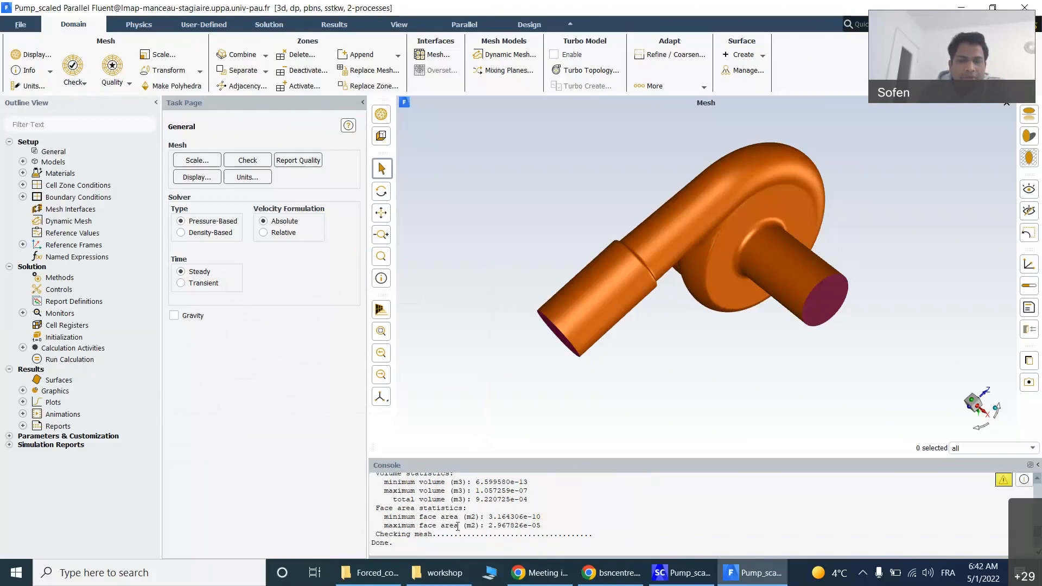
scroll(459, 521, up, 3)
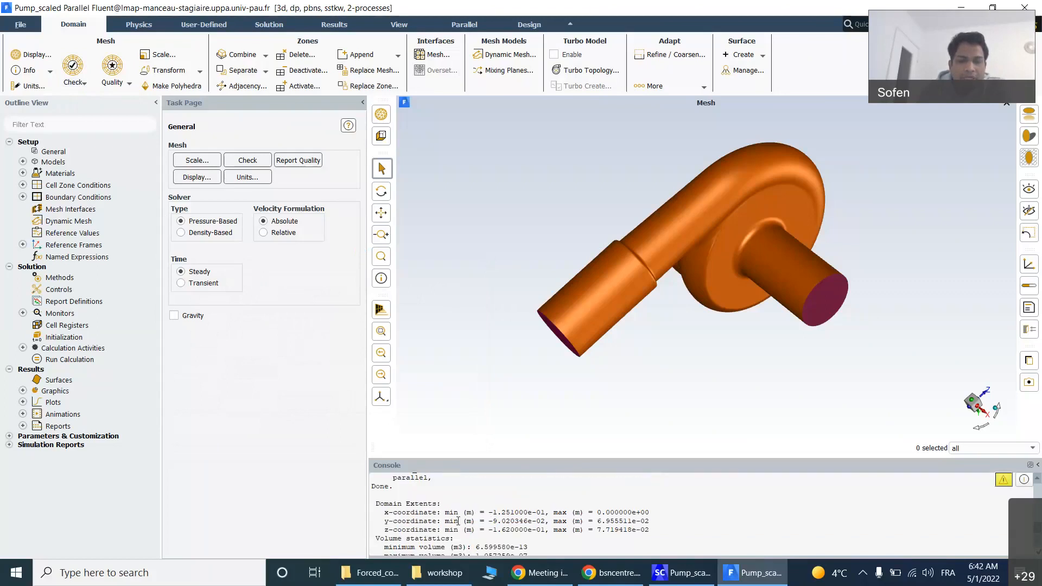
scroll(458, 521, down, 1)
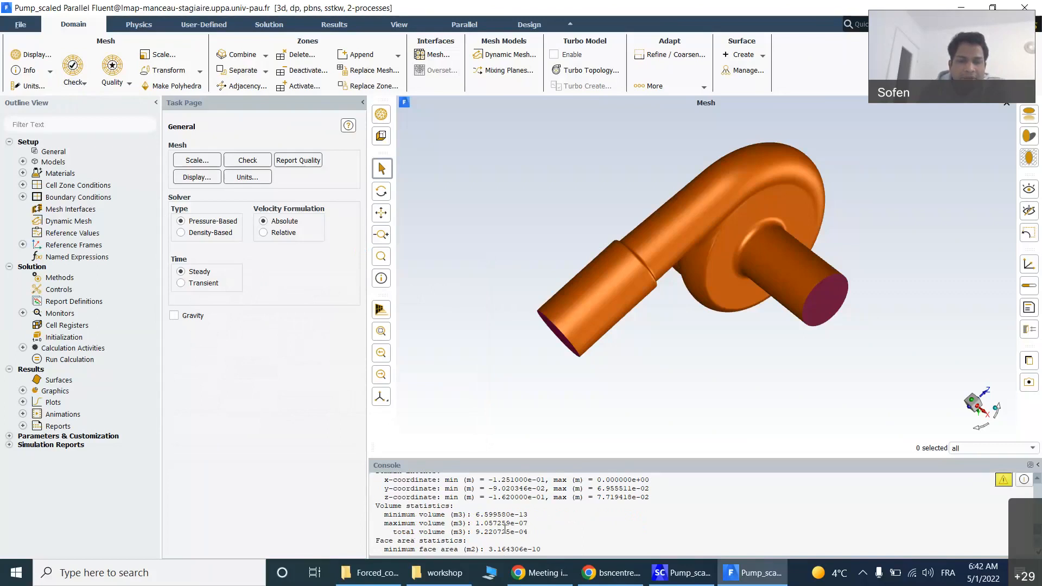
scroll(528, 526, down, 1)
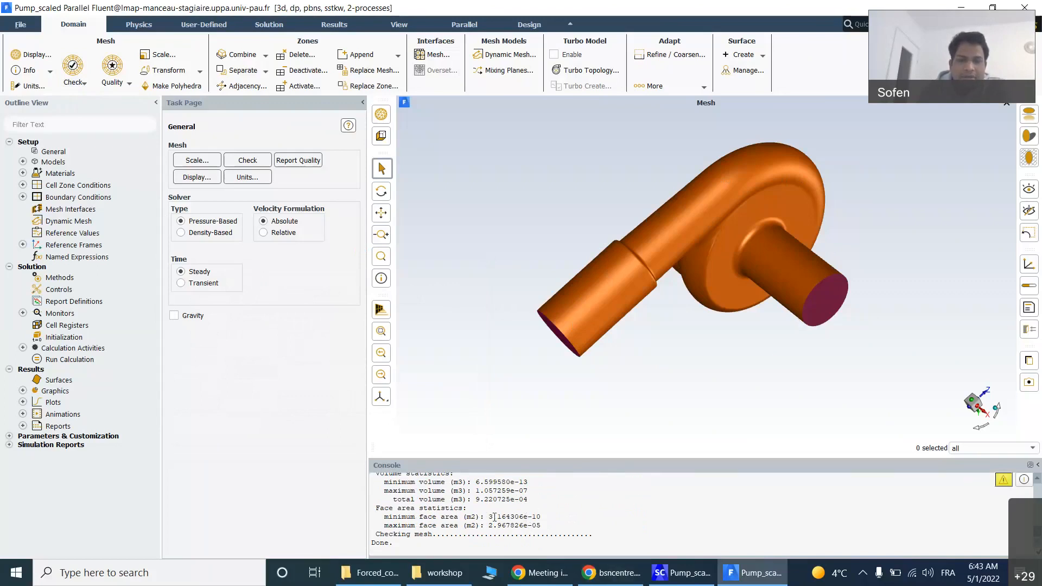
Step: Evaluate the mesh quality and read the orthogonal quality and aspect ratio in the console
click(111, 75)
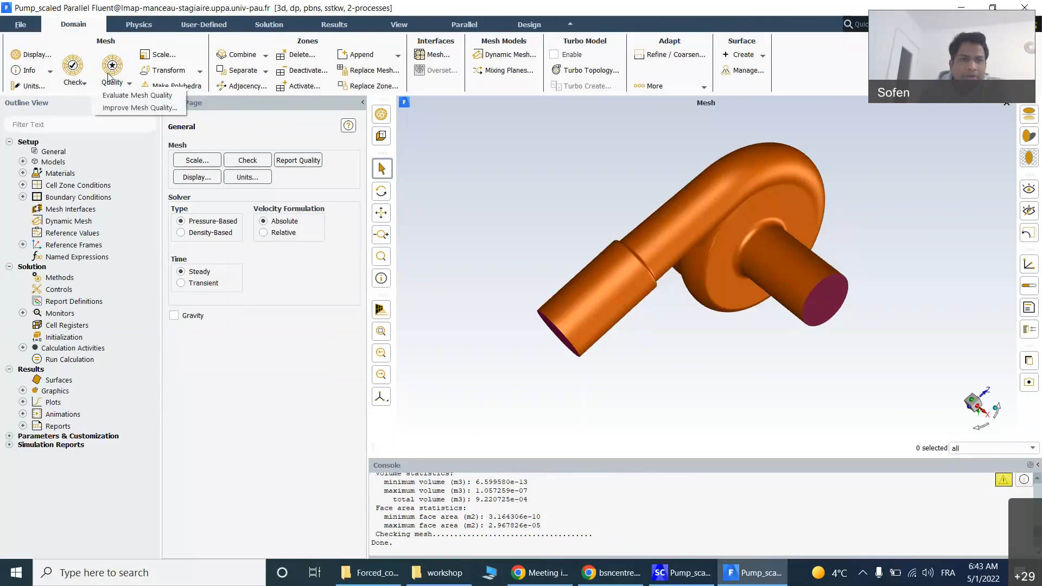
click(124, 98)
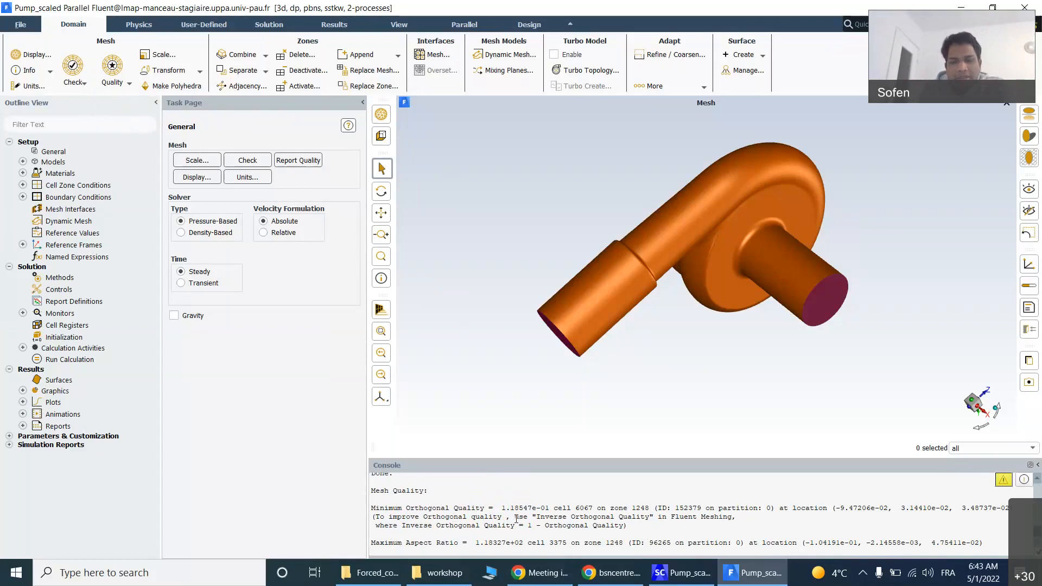
scroll(515, 518, down, 1)
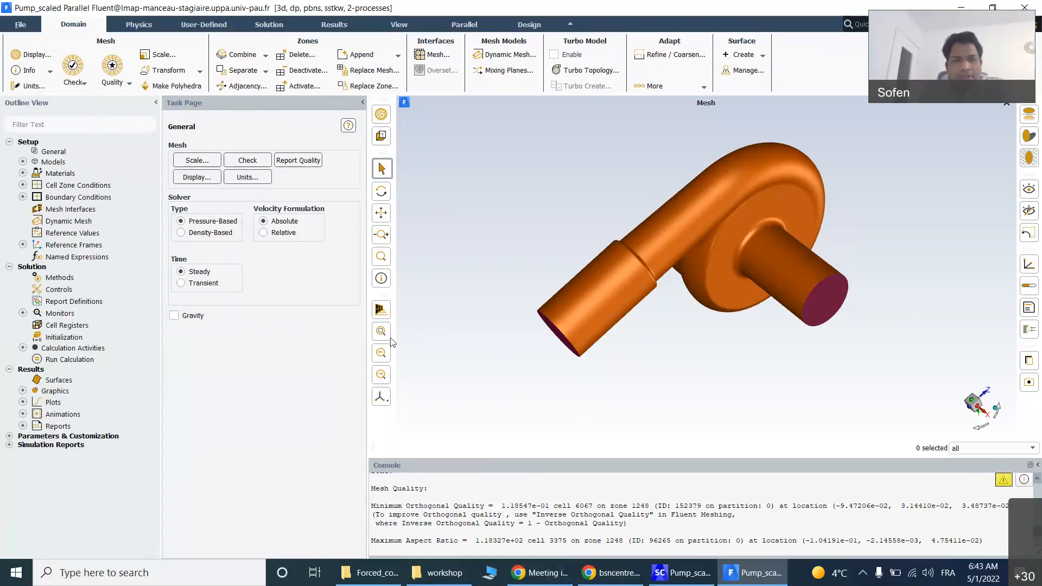
Step: Enable Low-Re Corrections and Curvature Correction for the SST k-omega viscous model
click(55, 152)
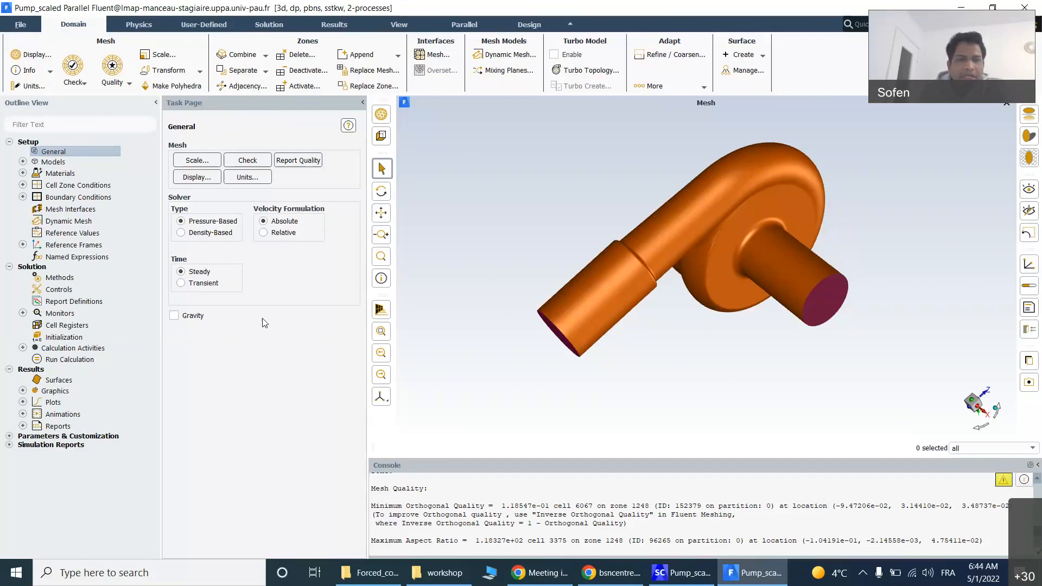
click(22, 161)
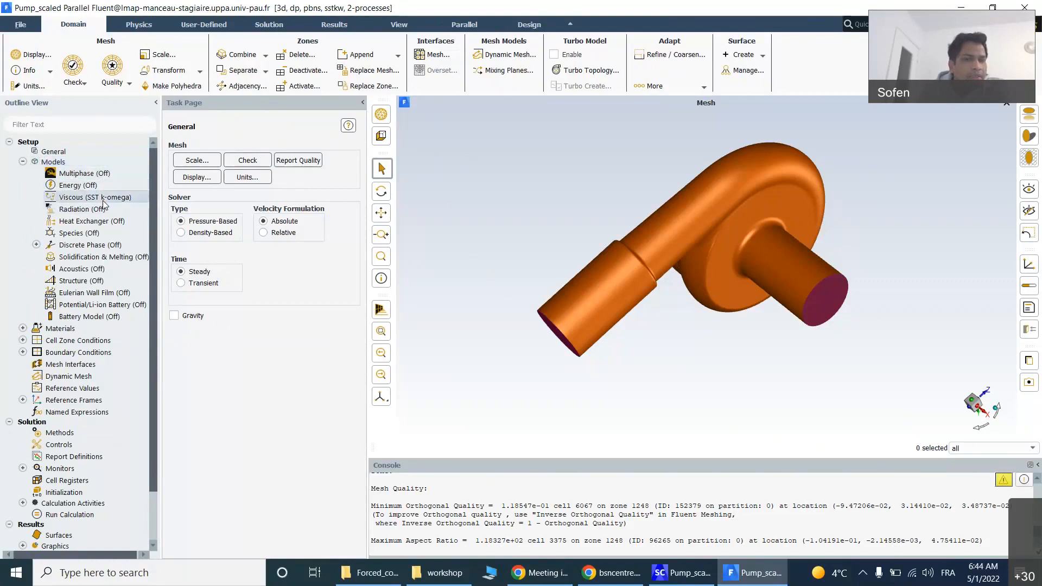
double_click(103, 200)
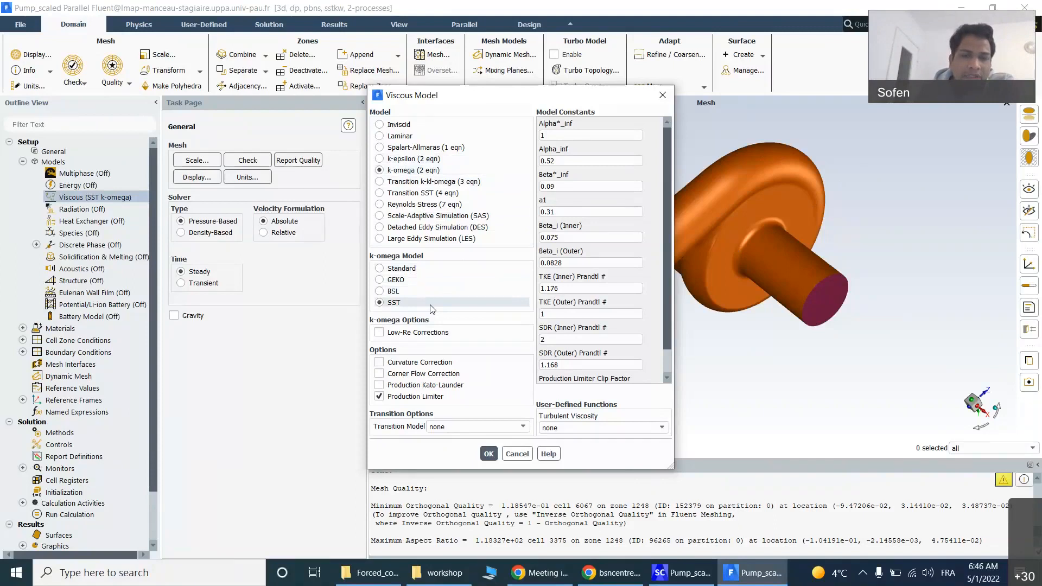
click(380, 333)
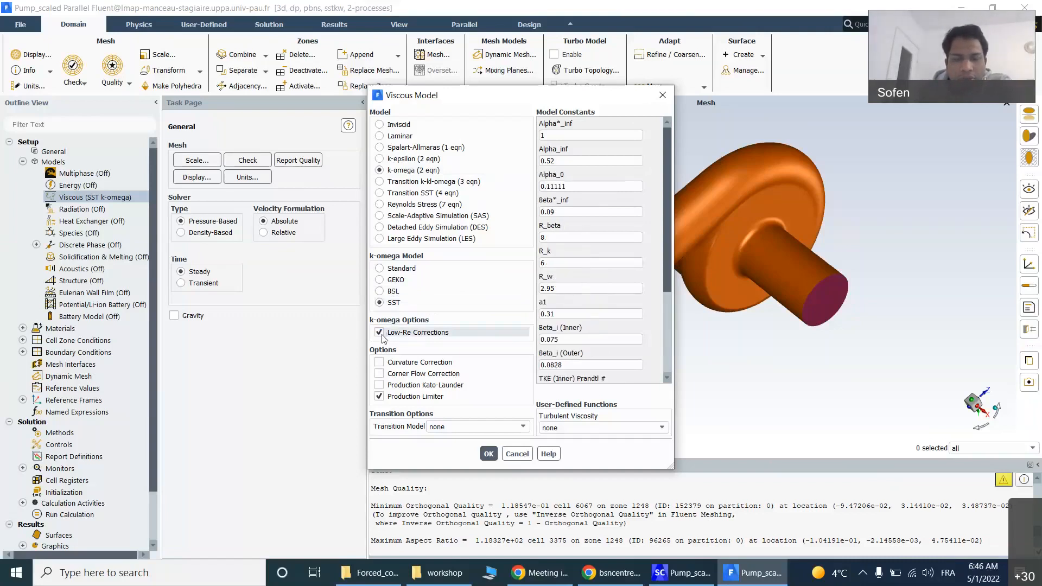
click(379, 363)
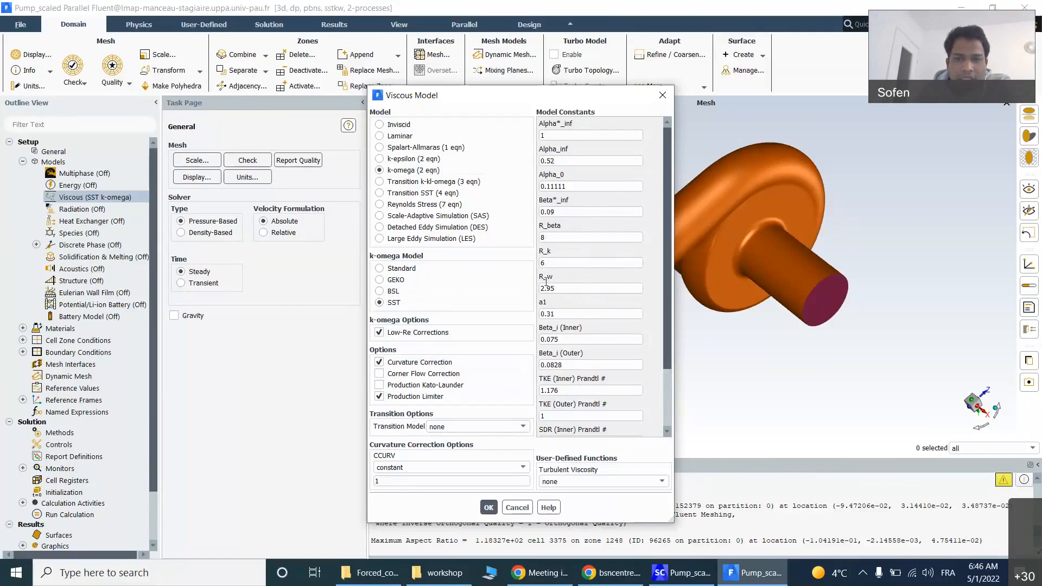
Step: Review the full list of viscous model constants and apply the SST k-omega model settings
scroll(602, 326, down, 3)
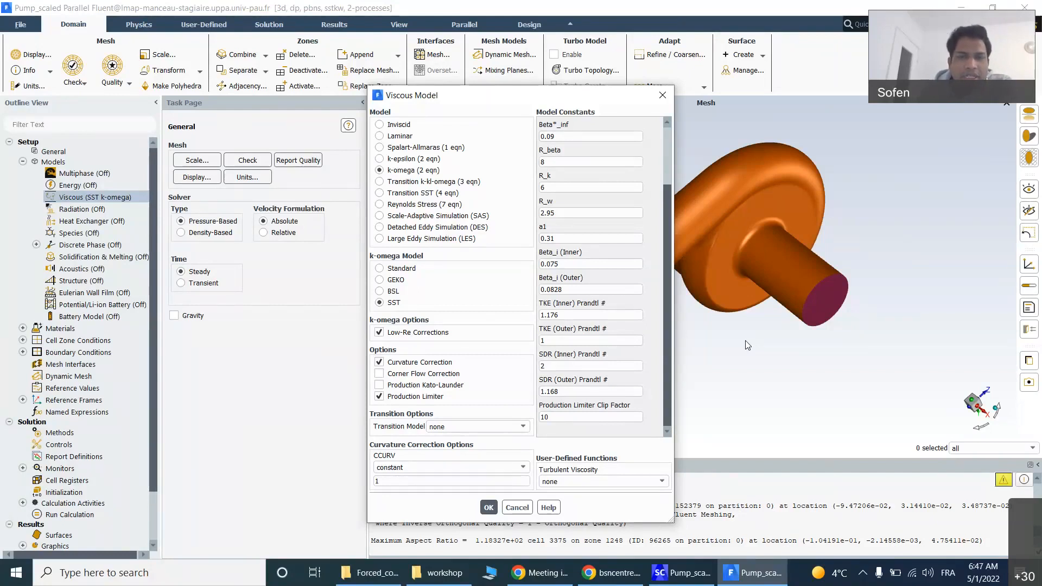
scroll(616, 342, up, 1)
scroll(615, 342, up, 2)
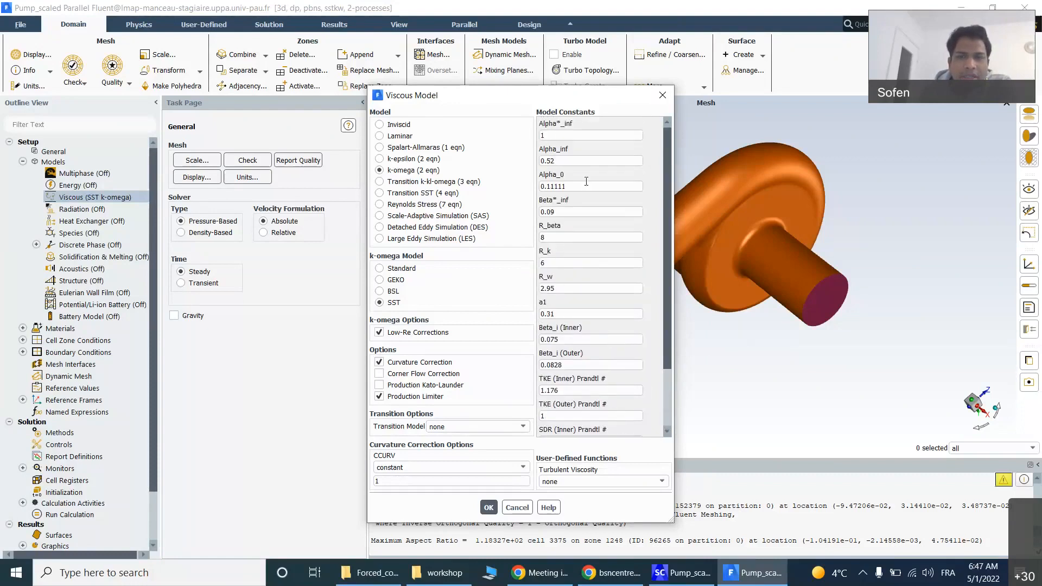
scroll(591, 184, down, 3)
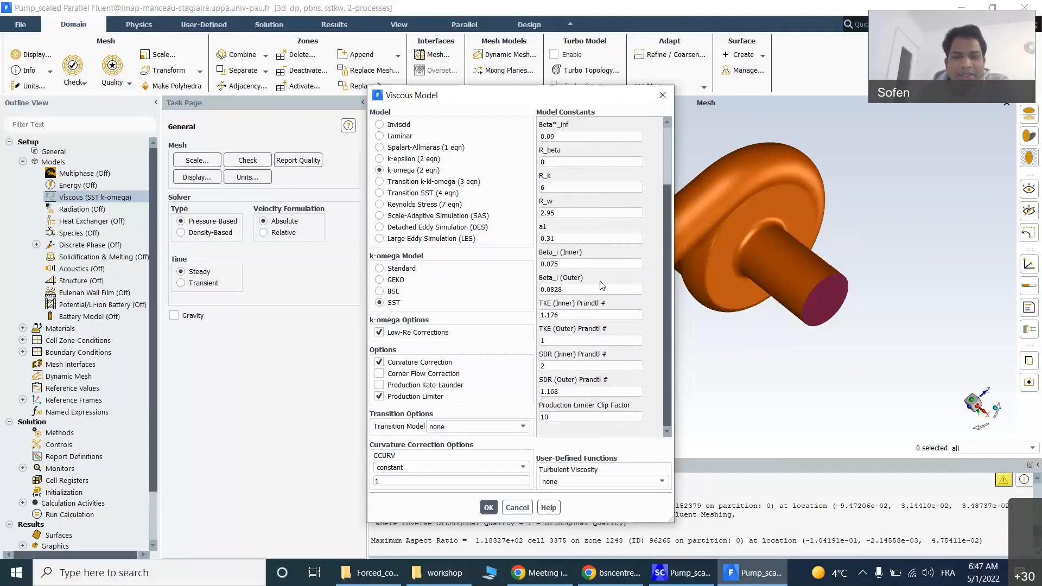
scroll(602, 285, up, 3)
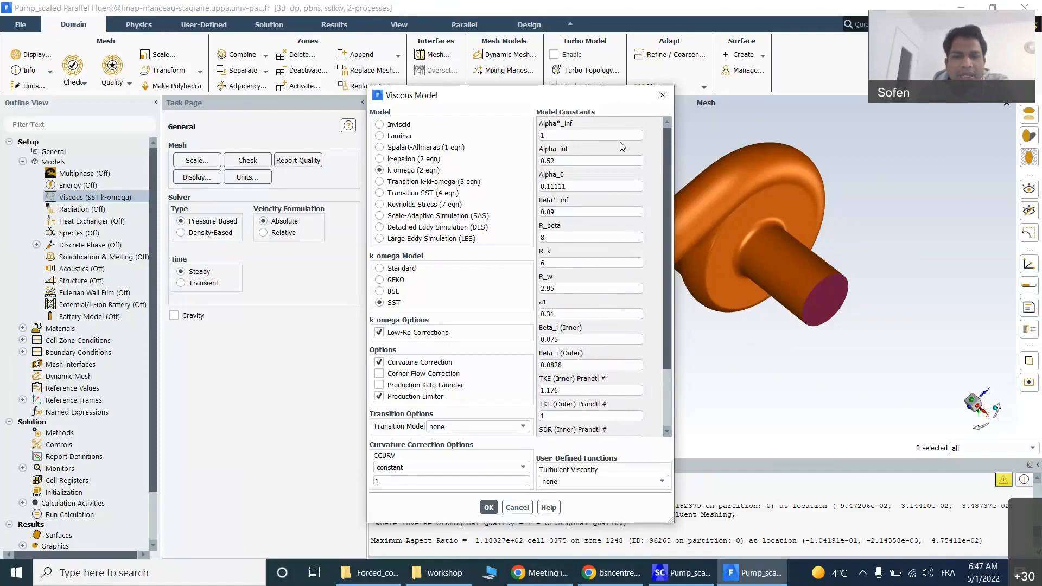
scroll(622, 147, down, 3)
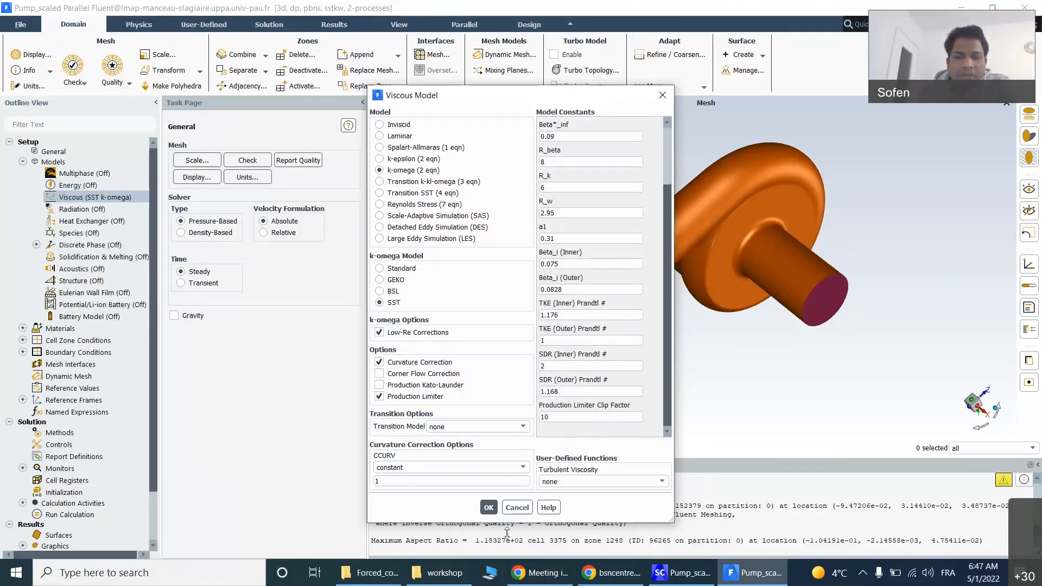
click(488, 508)
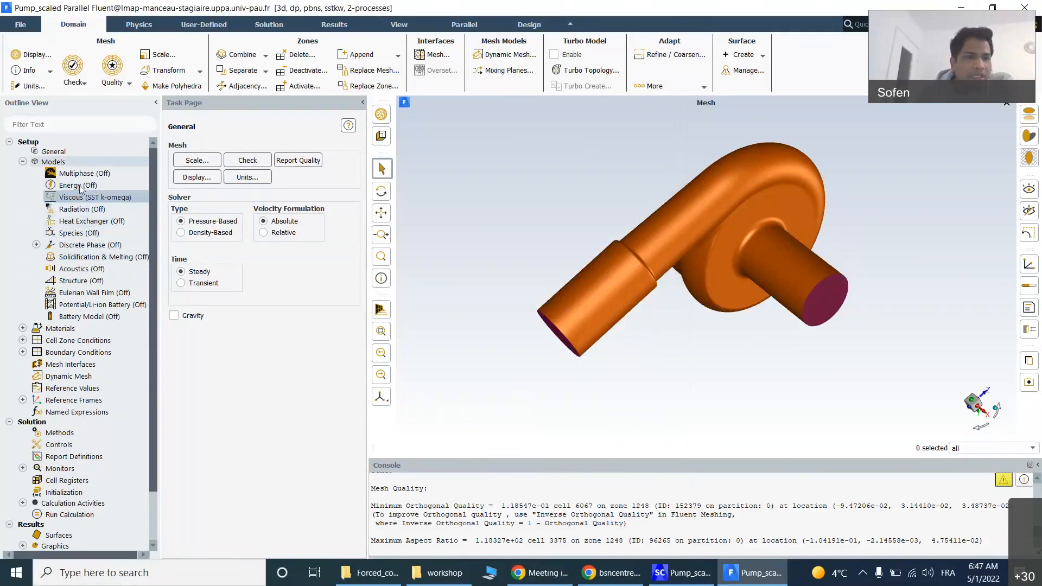
Step: Open the air fluid material's properties for editing
scroll(70, 256, down, 2)
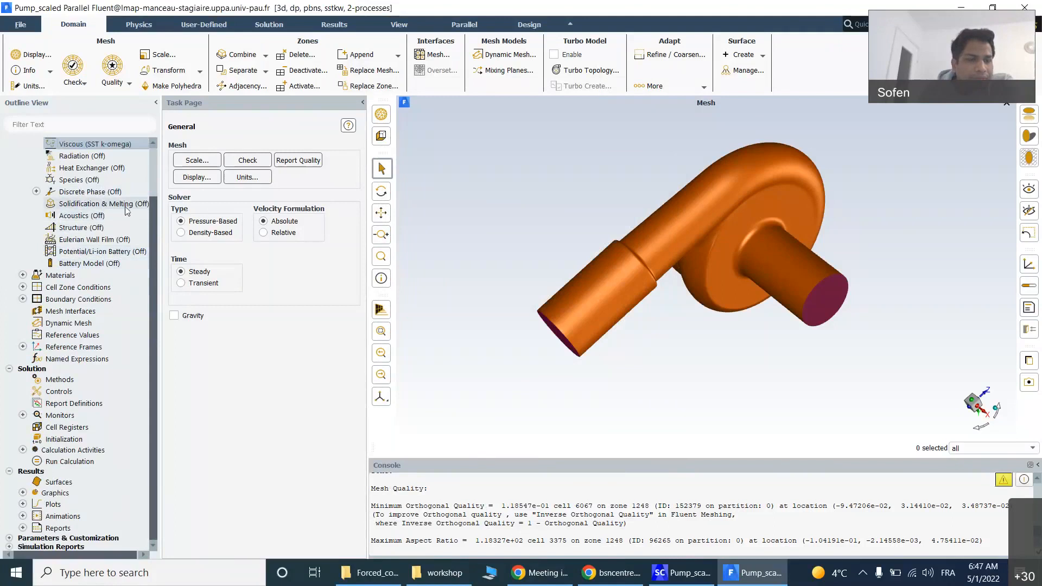
scroll(98, 255, up, 2)
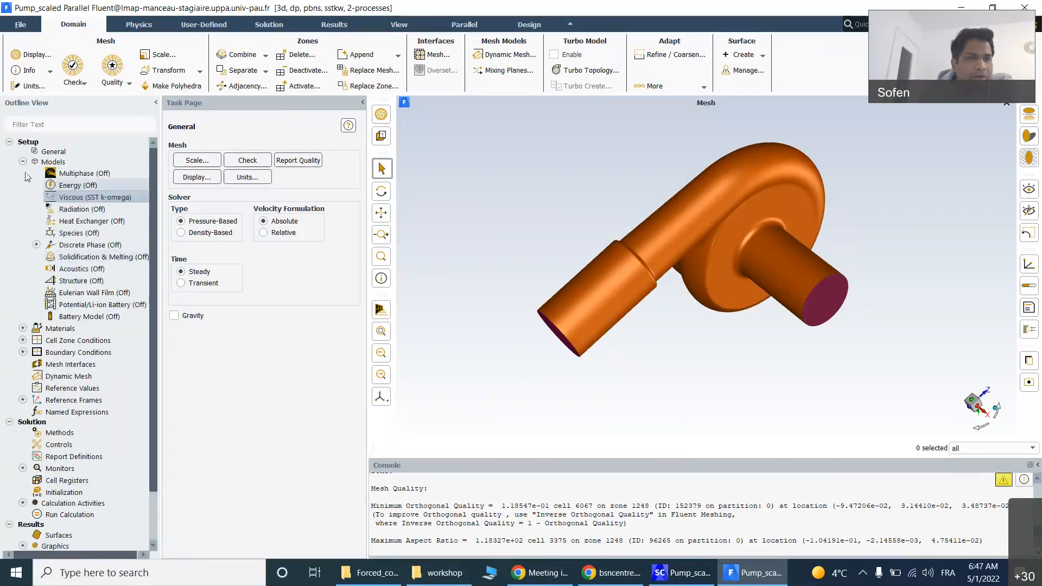
click(23, 162)
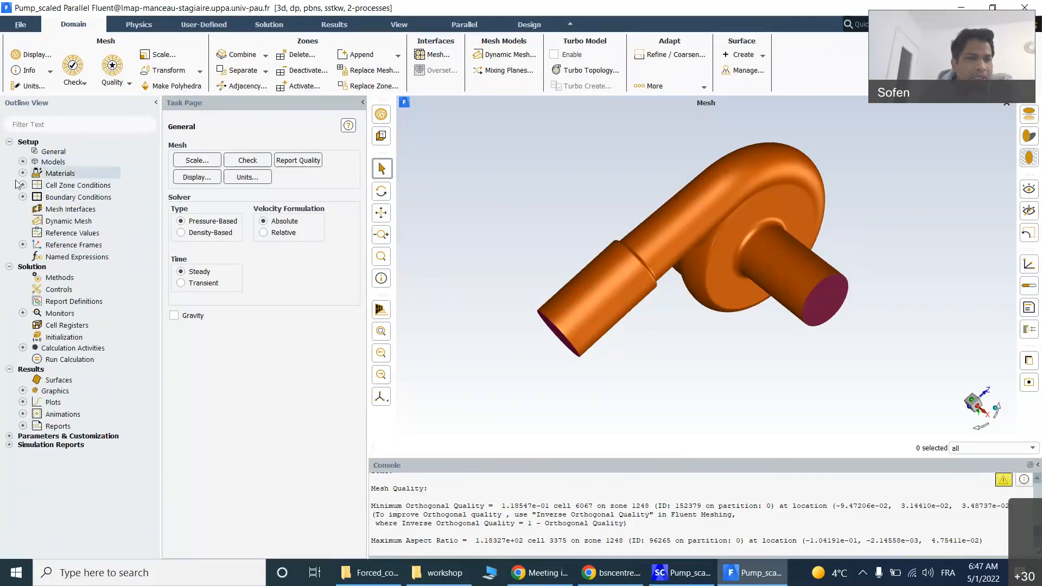
click(23, 173)
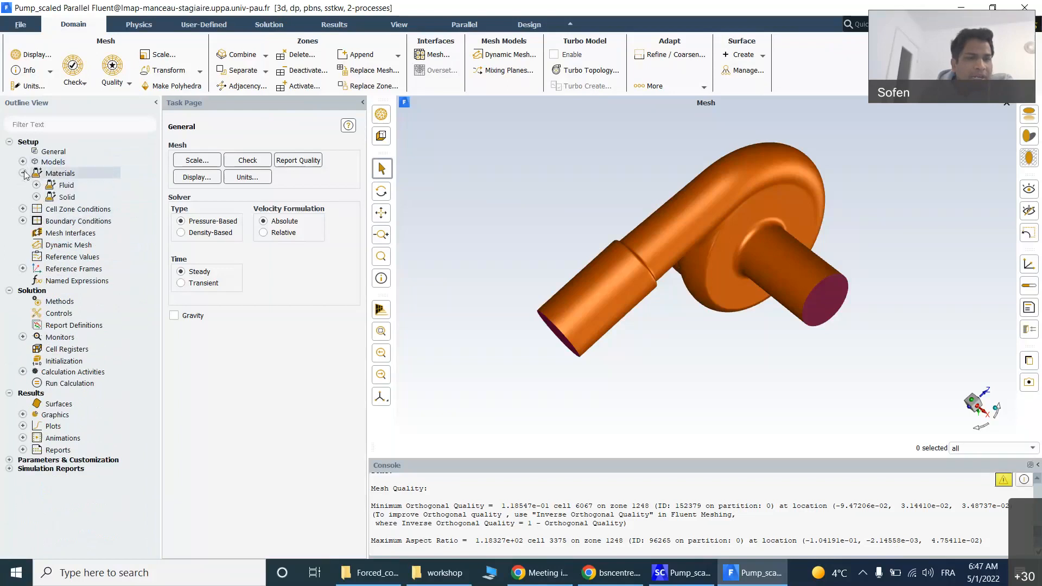
click(37, 185)
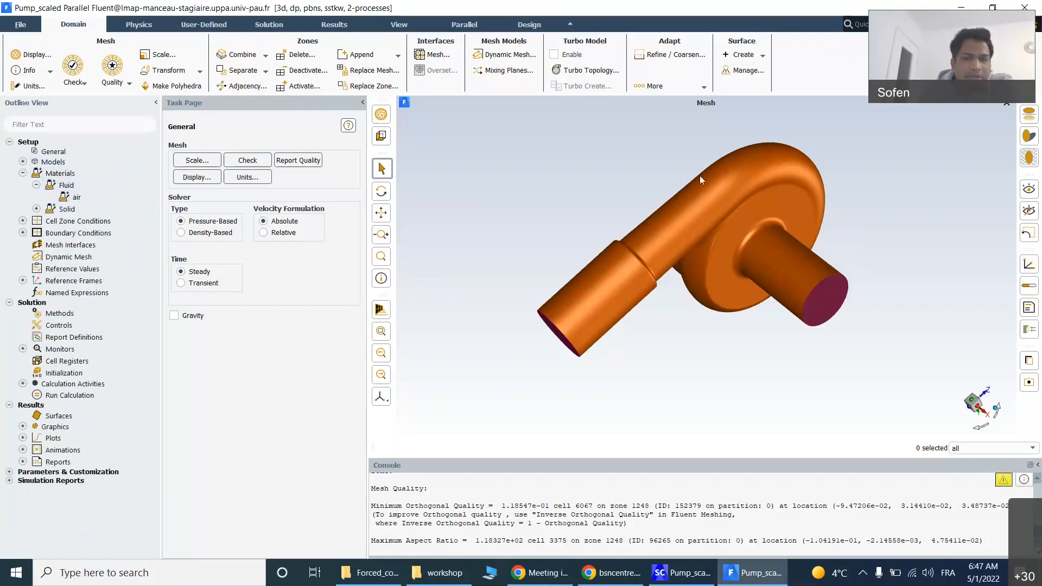
double_click(78, 199)
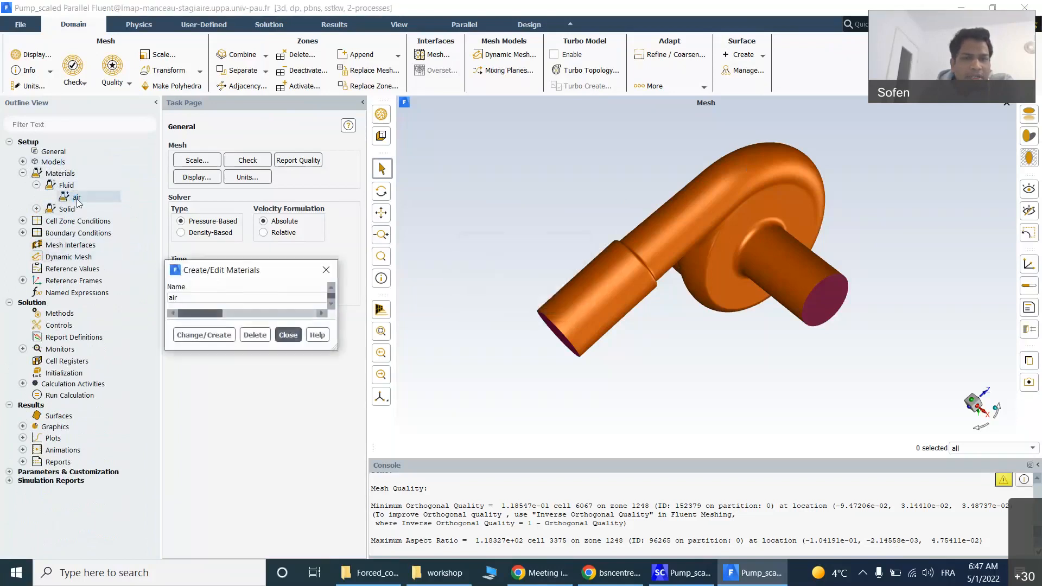
drag(515, 270, 599, 170)
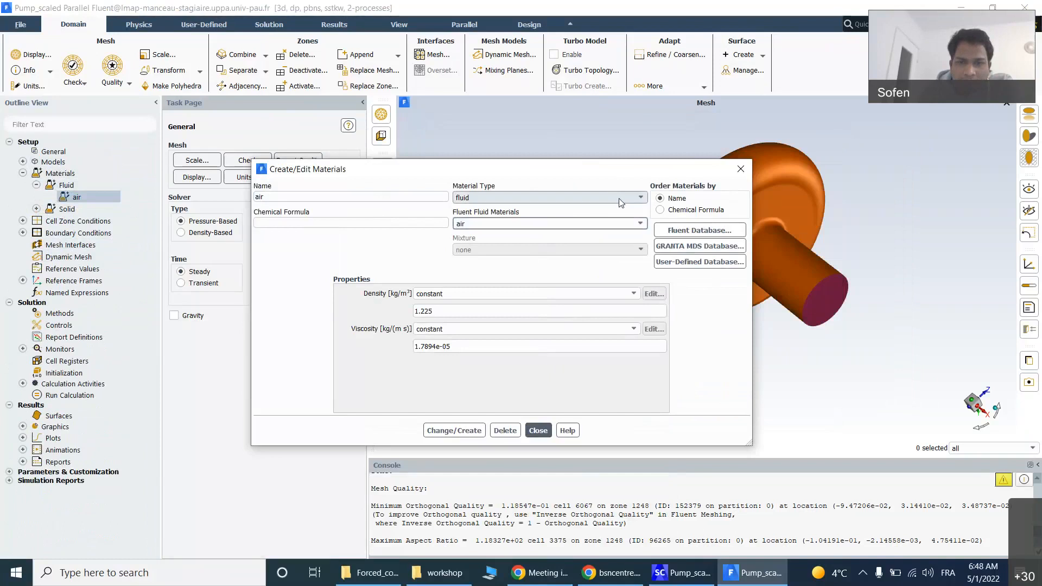
Step: Search the Fluent database of fluid materials for water, ordering the list by name and by chemical formula
click(706, 231)
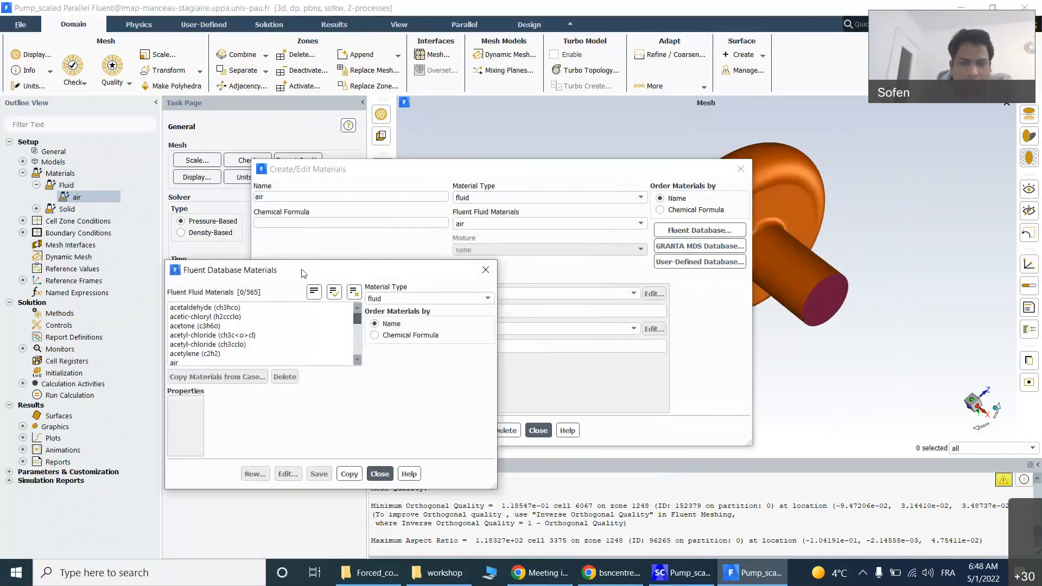
drag(302, 276, 423, 142)
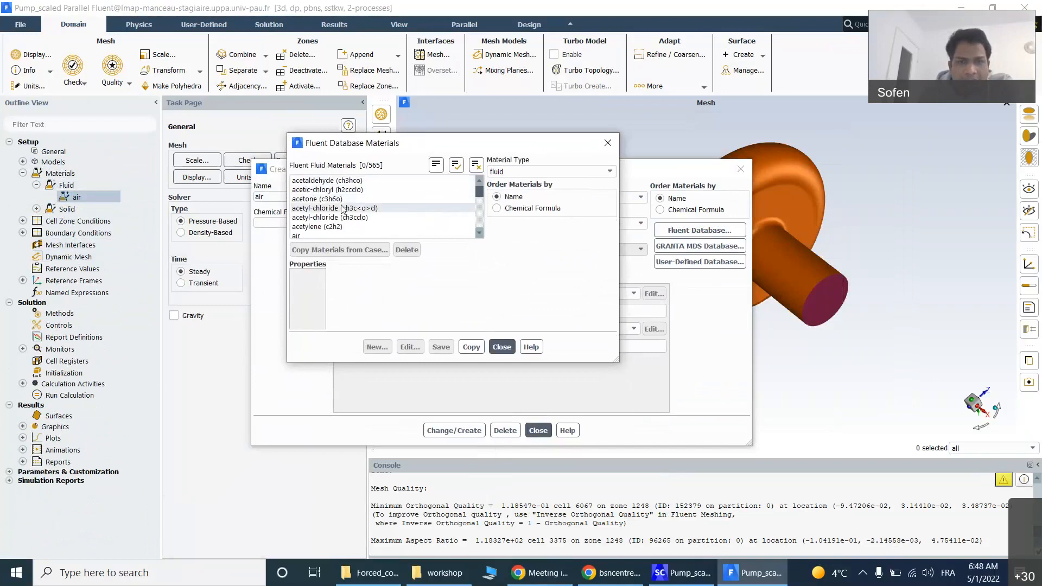
scroll(358, 203, down, 20)
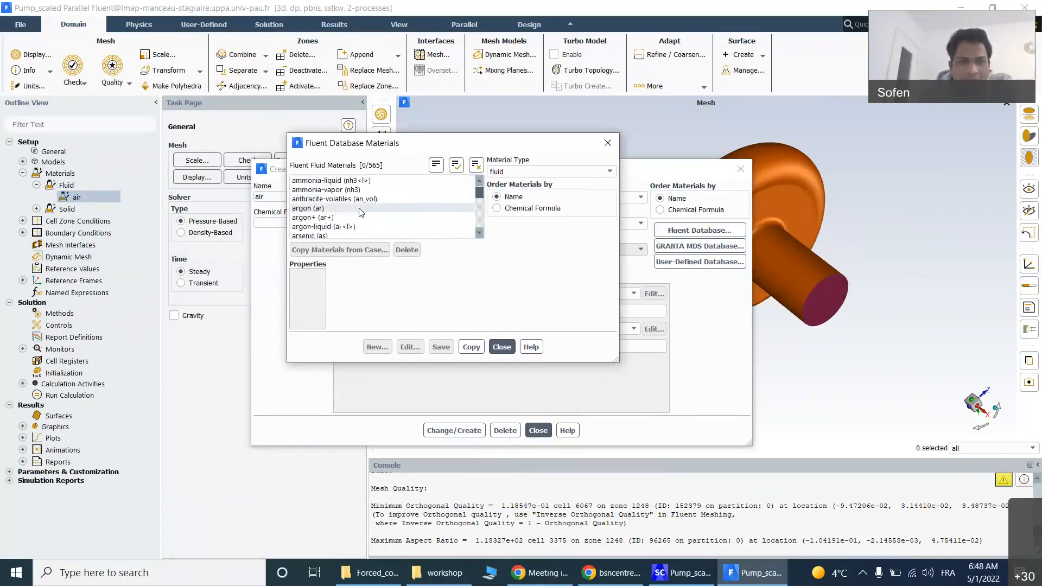
scroll(362, 223, down, 15)
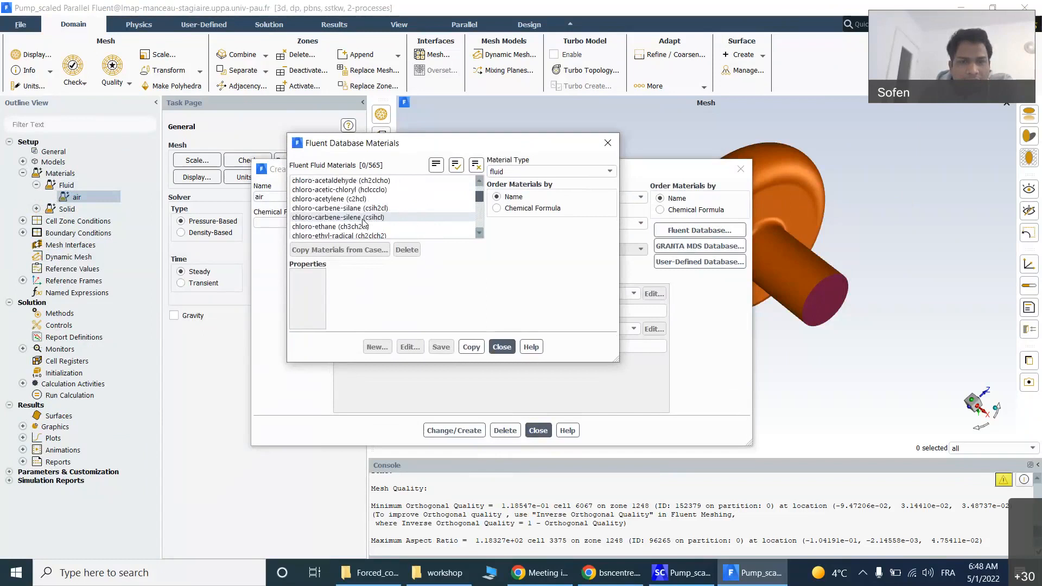
scroll(481, 209, down, 15)
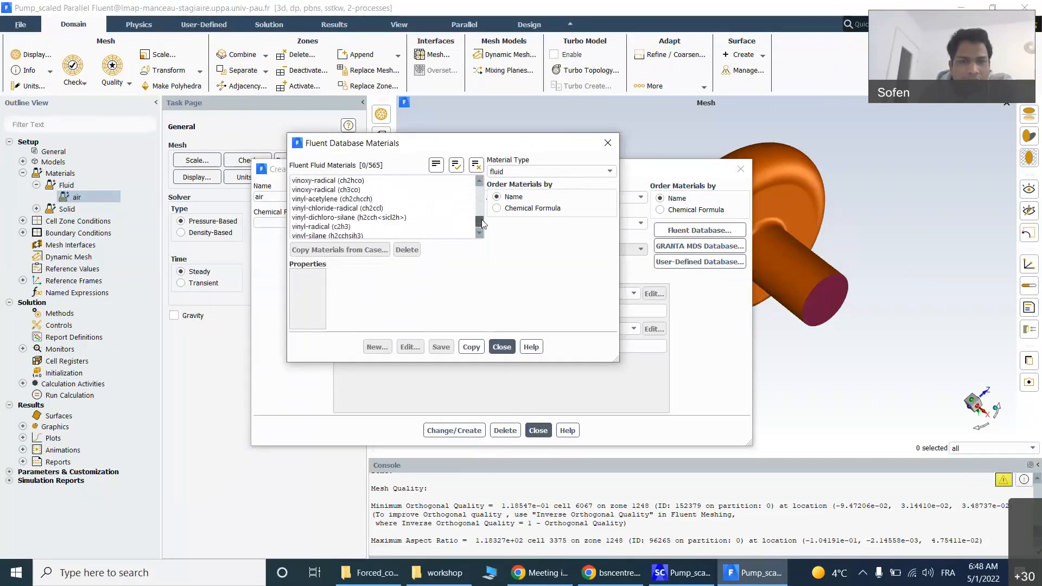
mouse_move(490, 205)
mouse_down()
mouse_move(491, 187)
mouse_move(493, 207)
mouse_up()
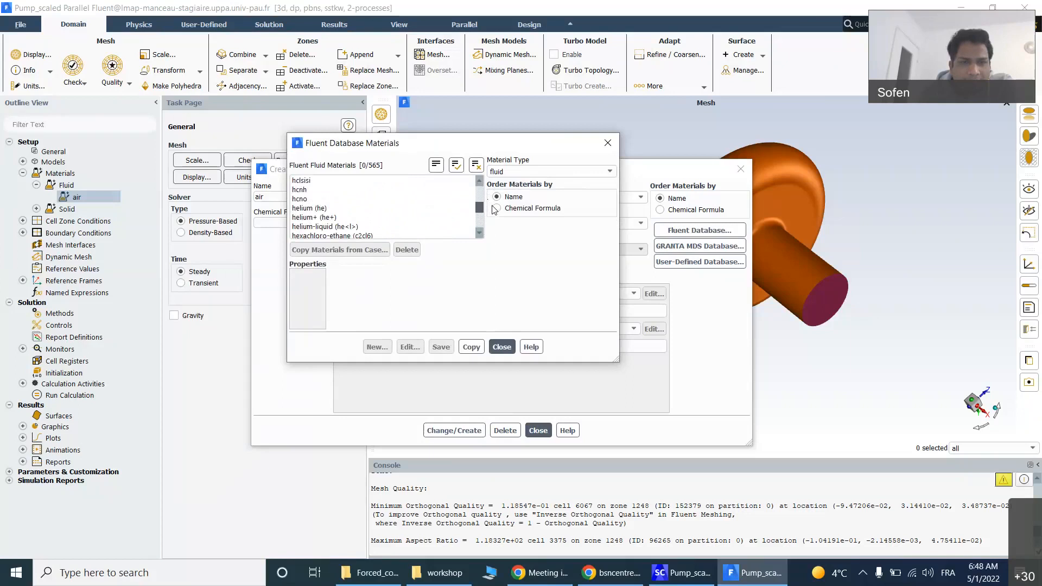
scroll(389, 209, up, 3)
scroll(391, 214, up, 2)
scroll(389, 213, up, 2)
scroll(389, 213, down, 3)
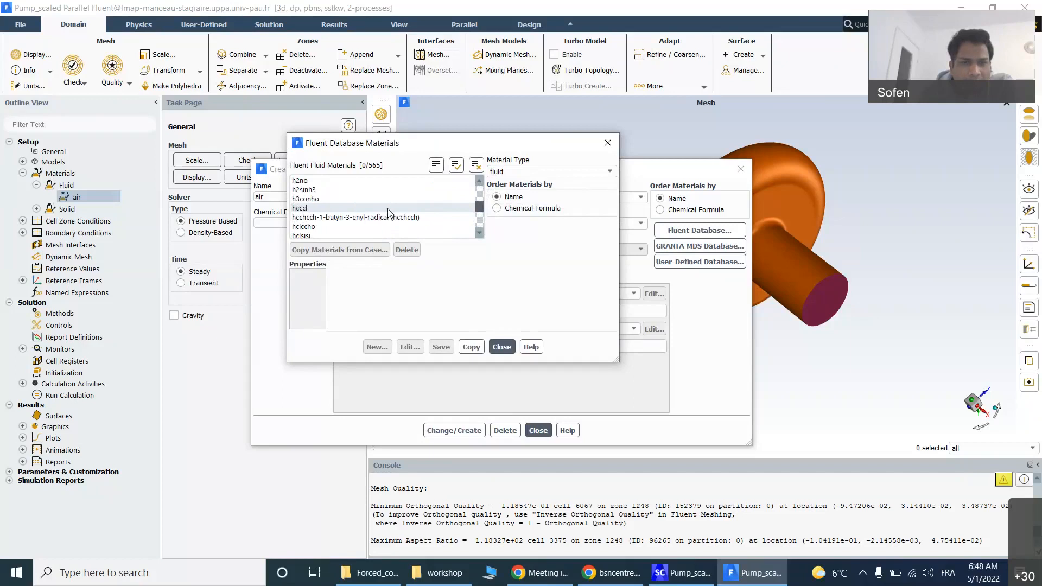
scroll(388, 212, down, 15)
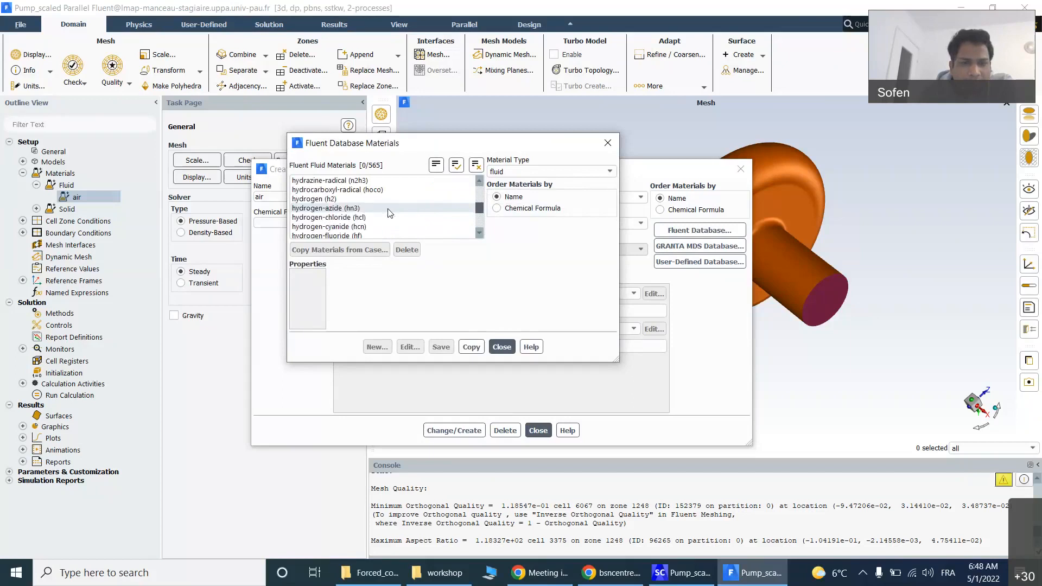
scroll(389, 216, down, 20)
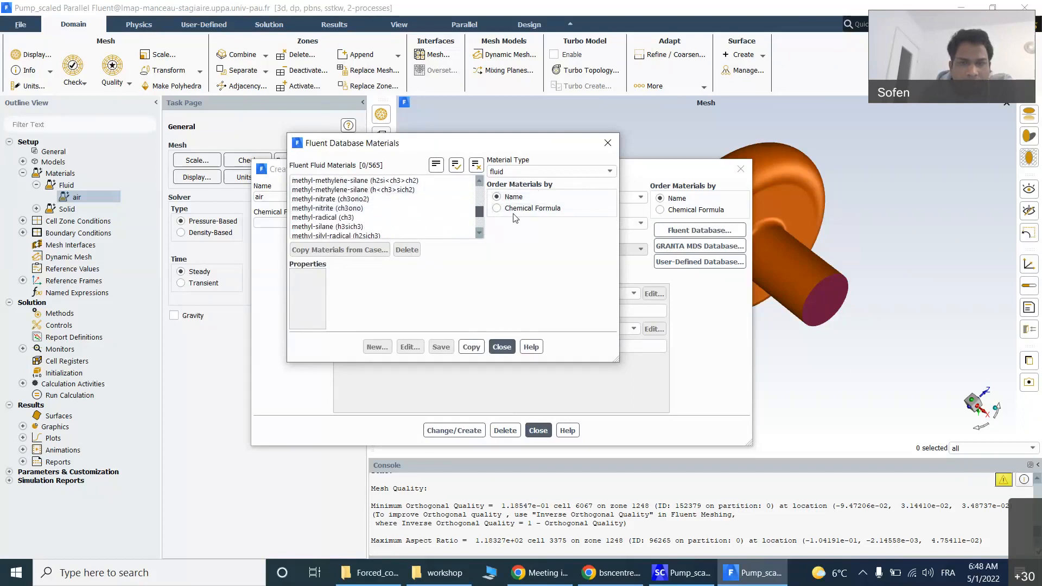
click(496, 209)
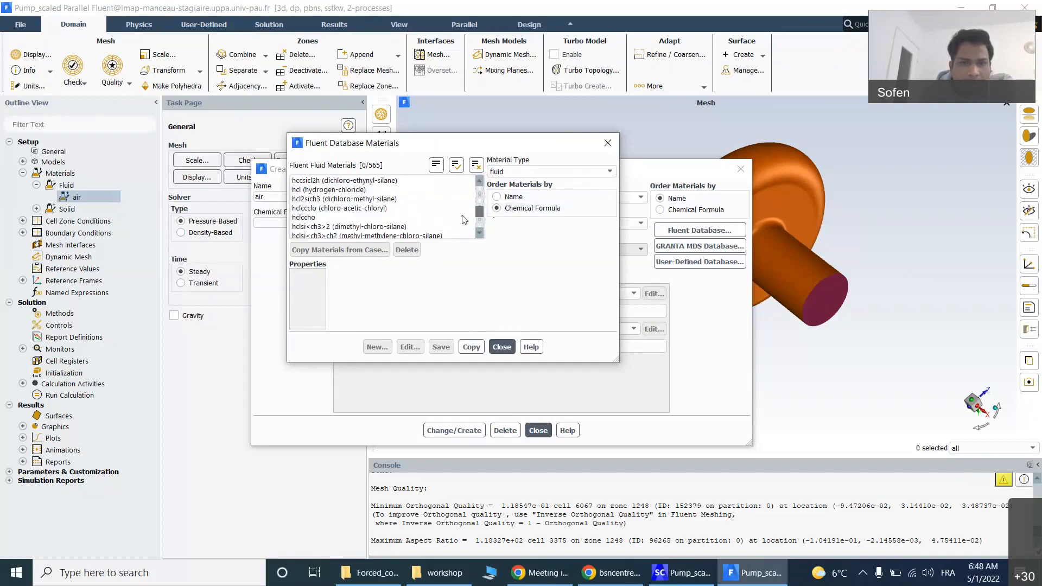
scroll(341, 209, down, 5)
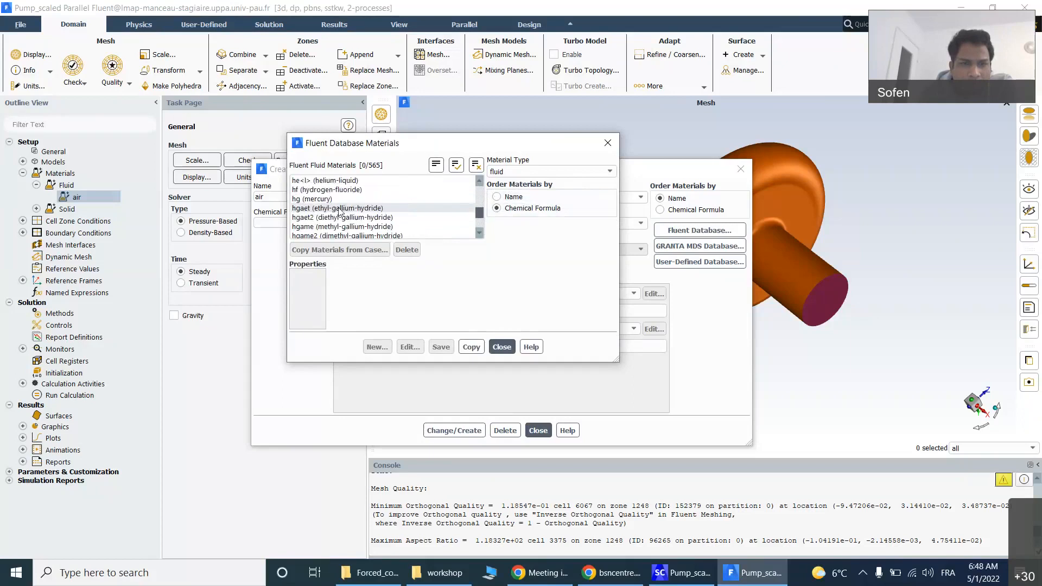
scroll(340, 217, down, 3)
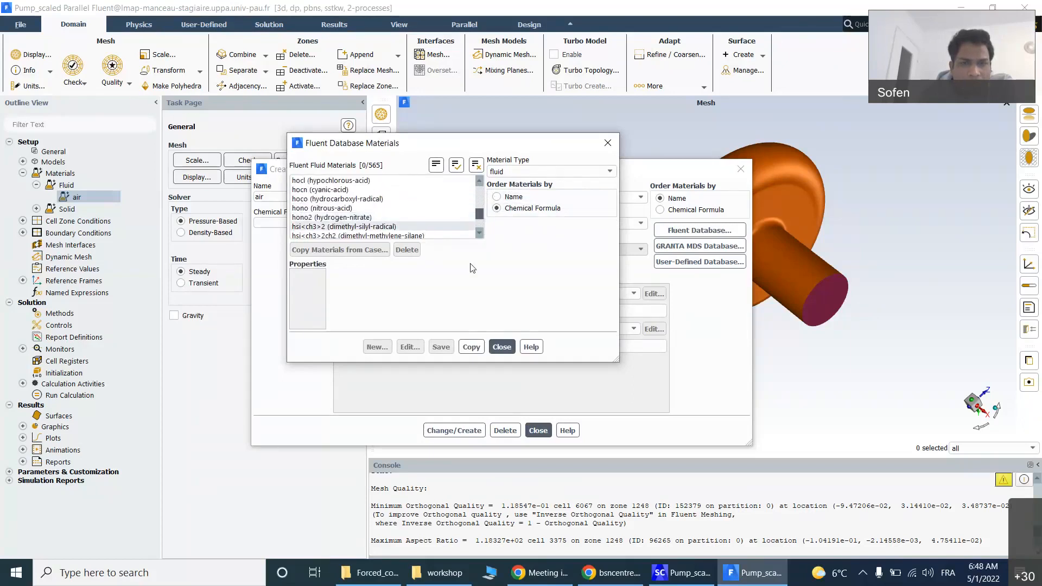
click(501, 347)
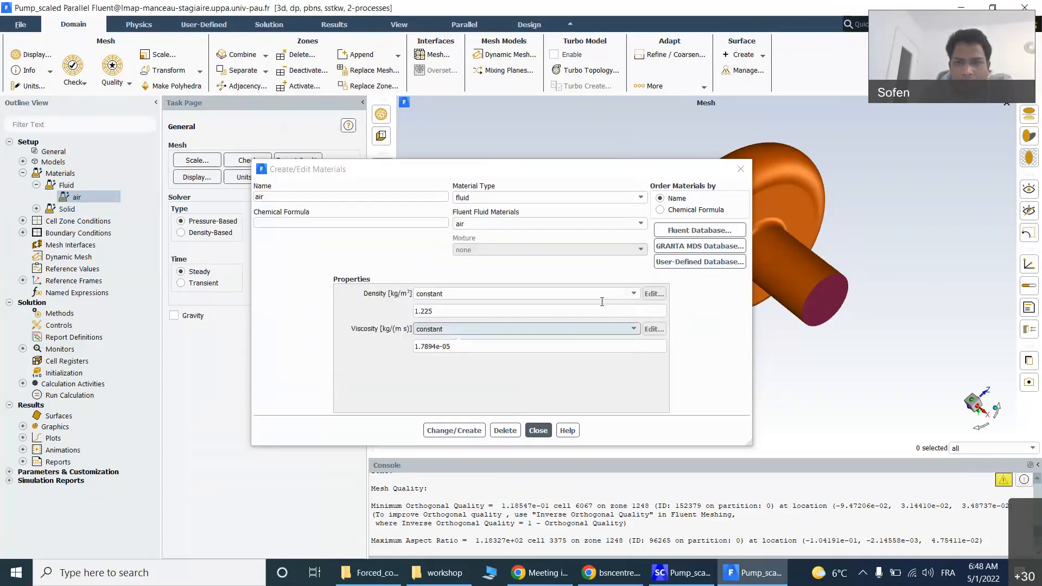
Step: Copy water-liquid (h2o<l>) from the name-ordered Fluent database into the fluid materials and close the material settings
click(711, 234)
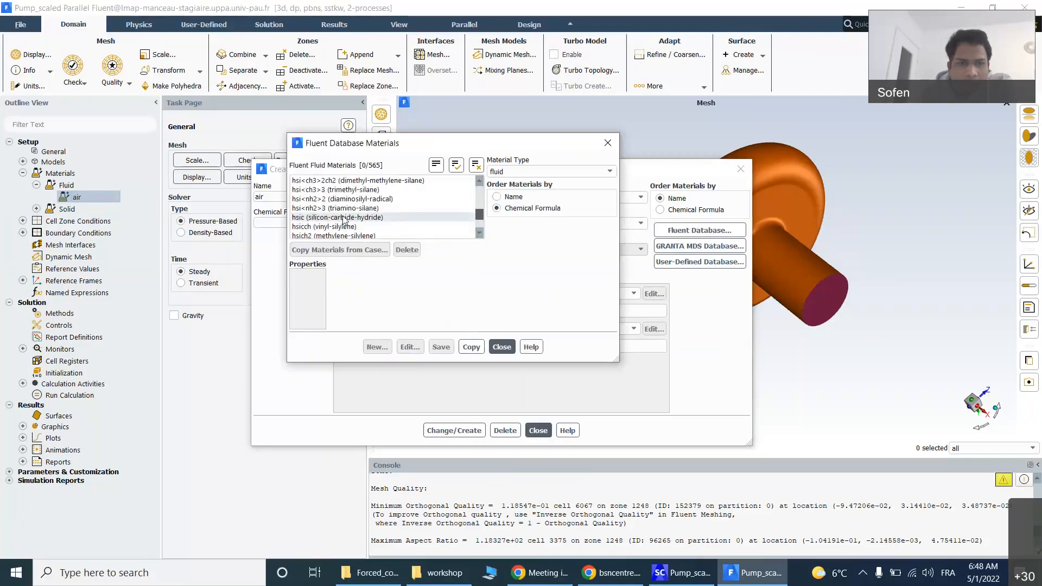
click(496, 197)
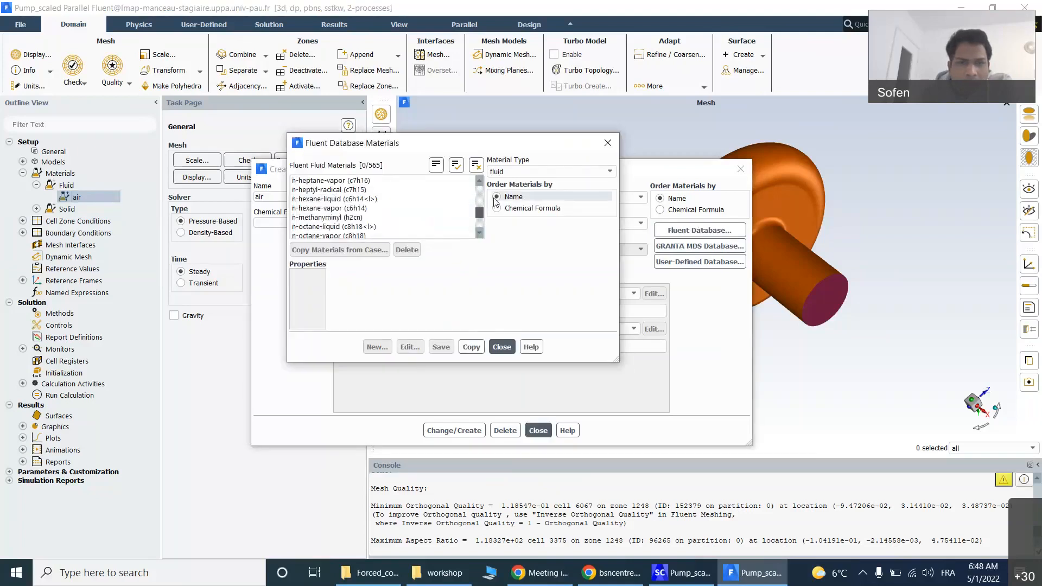
scroll(331, 200, down, 2)
scroll(331, 200, up, 3)
mouse_move(480, 213)
mouse_down()
mouse_move(481, 189)
mouse_move(484, 222)
mouse_up()
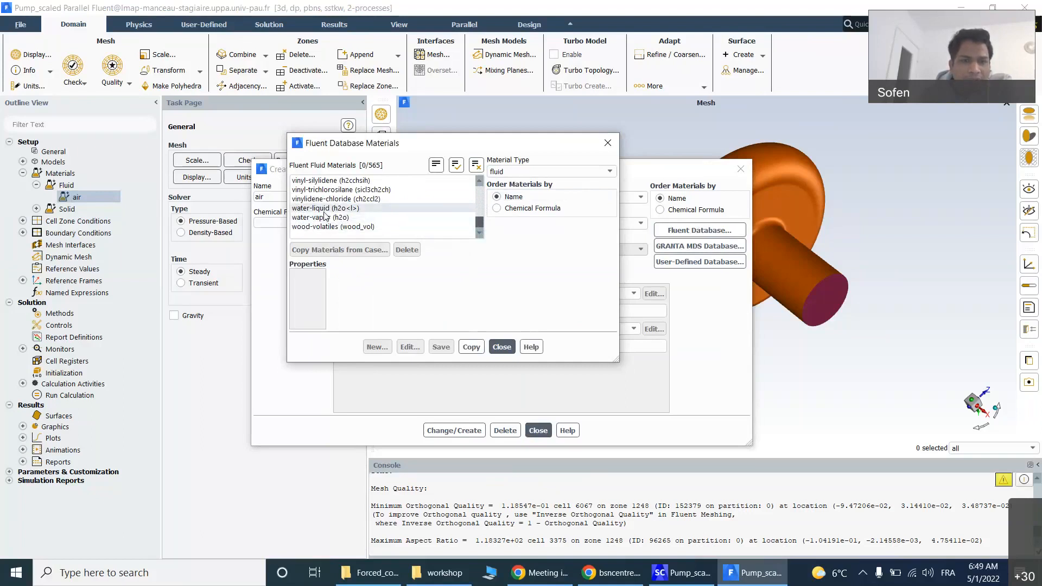
click(324, 210)
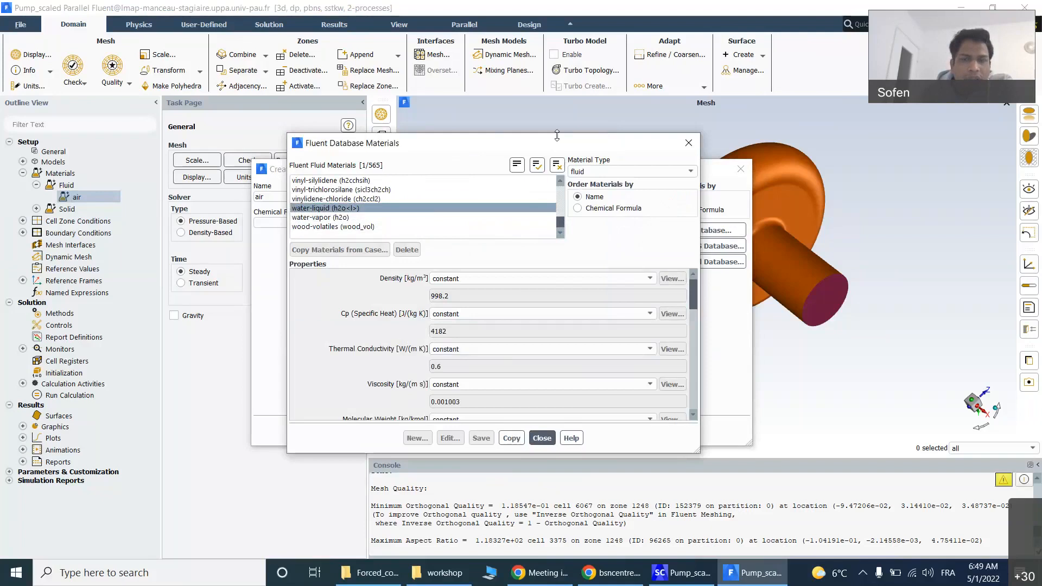
drag(557, 134, 557, 59)
drag(446, 64, 398, 11)
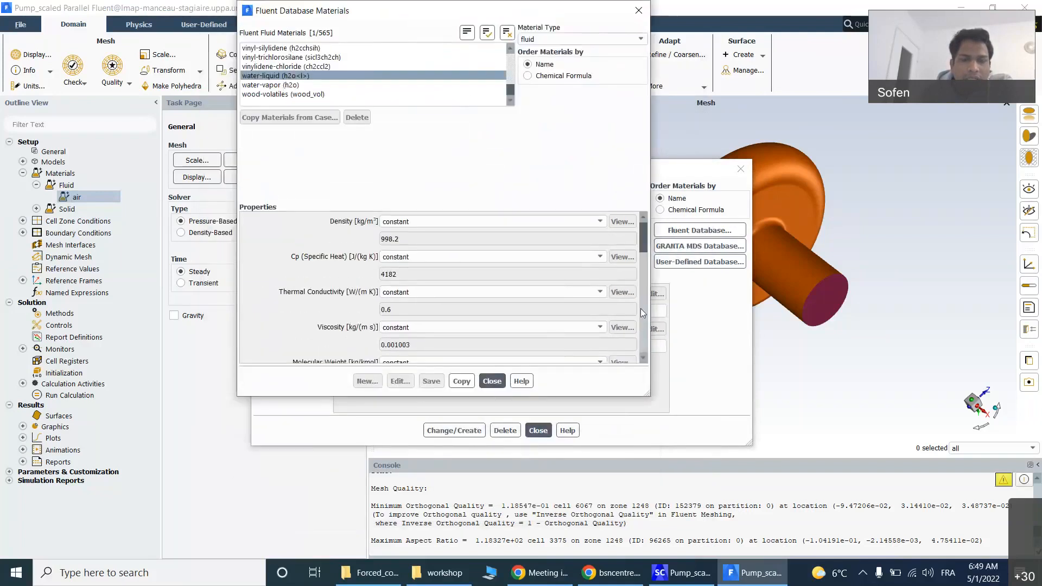
click(462, 382)
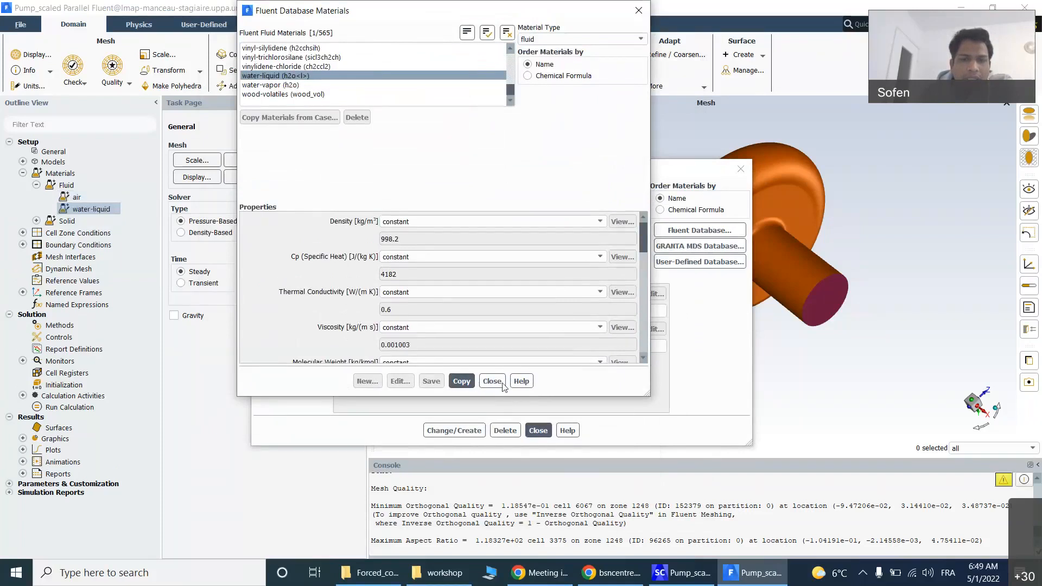
click(492, 382)
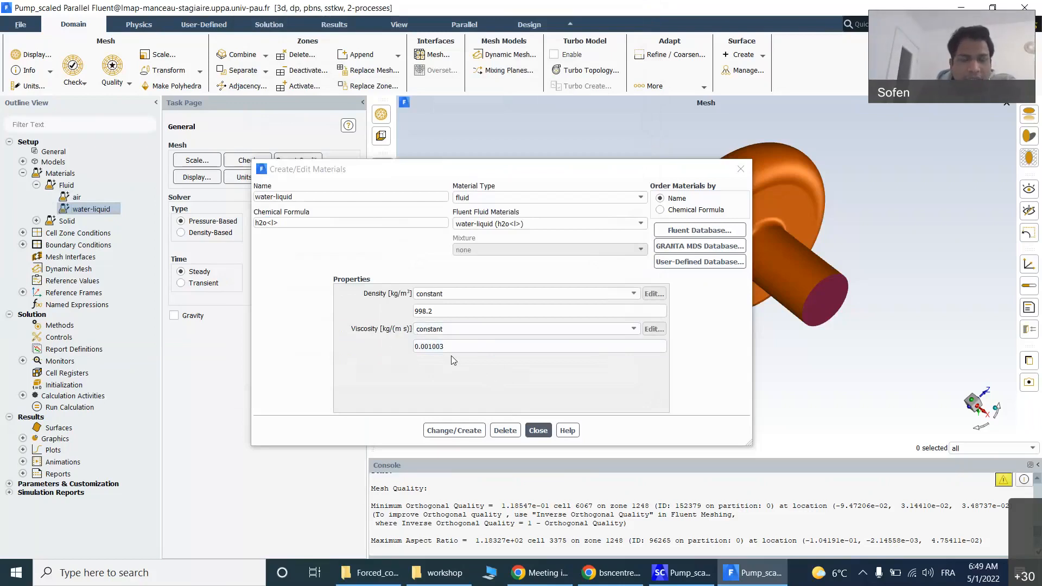
click(539, 430)
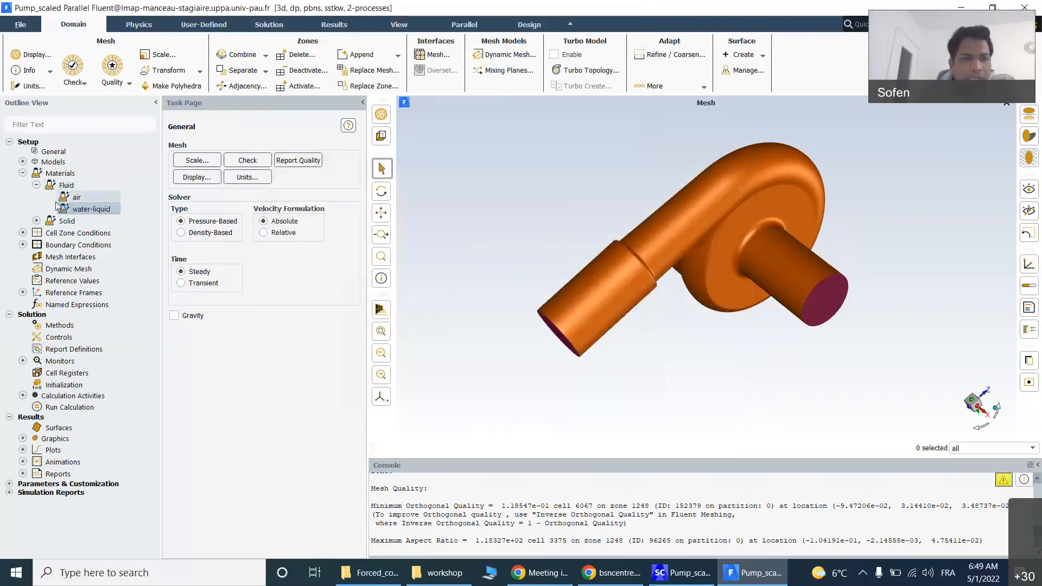
Step: Review the water-liquid fluid material's constant density and viscosity and apply its definition
double_click(89, 209)
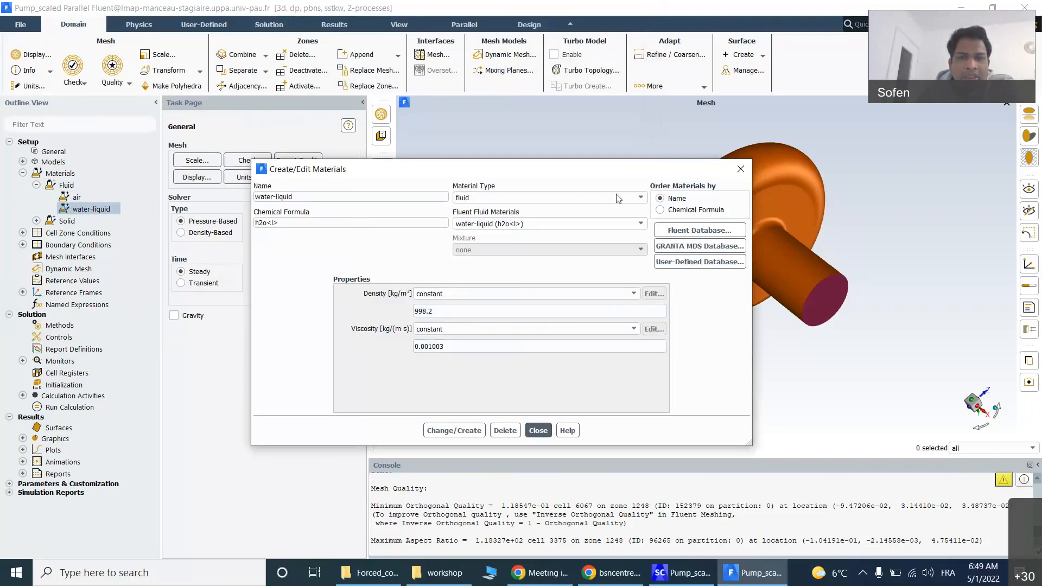
click(470, 431)
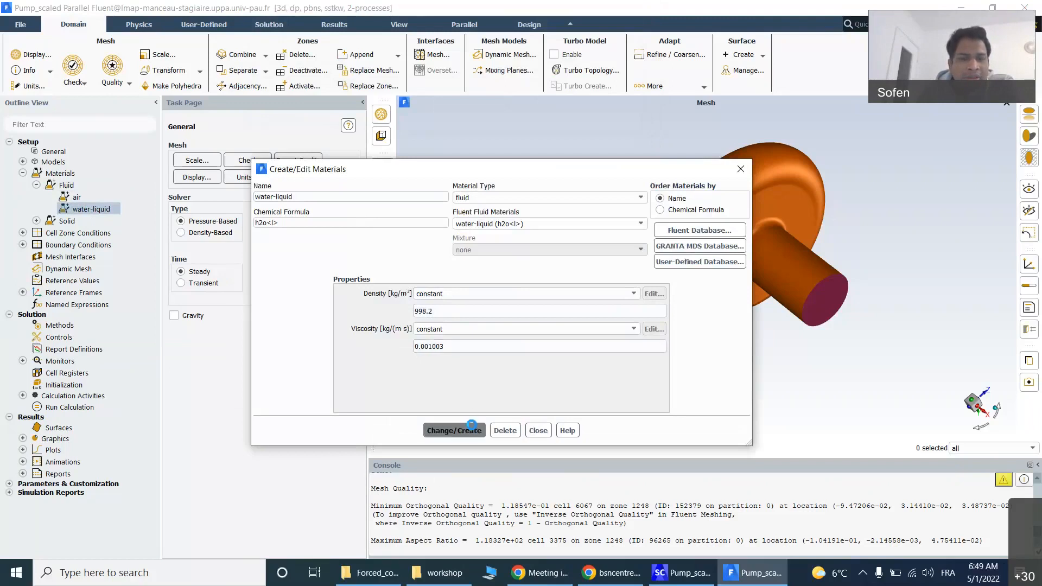
click(546, 430)
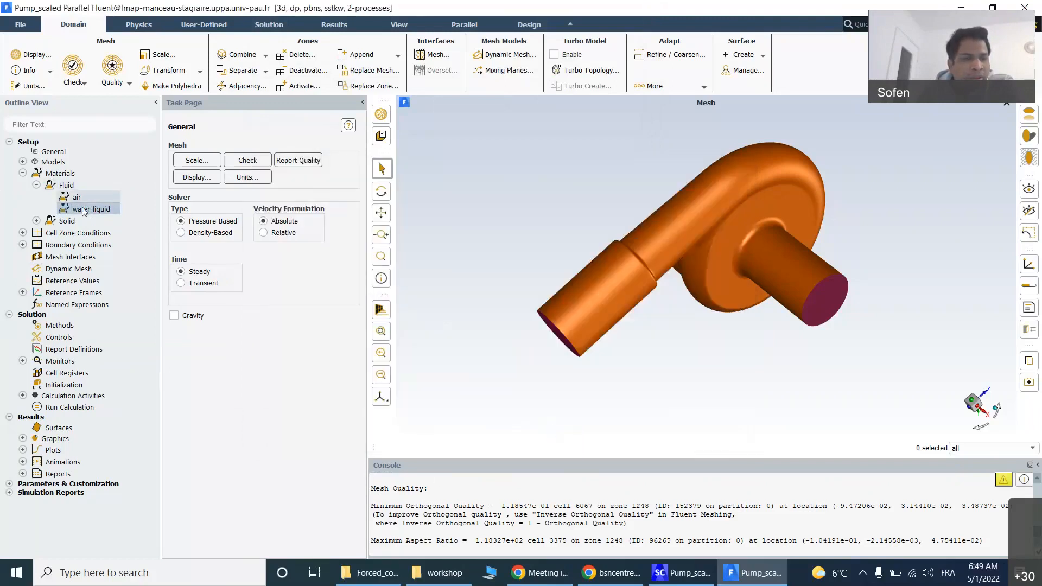
Step: Assign water-liquid as the material of the s01_casing fluid cell zone and apply it
click(22, 233)
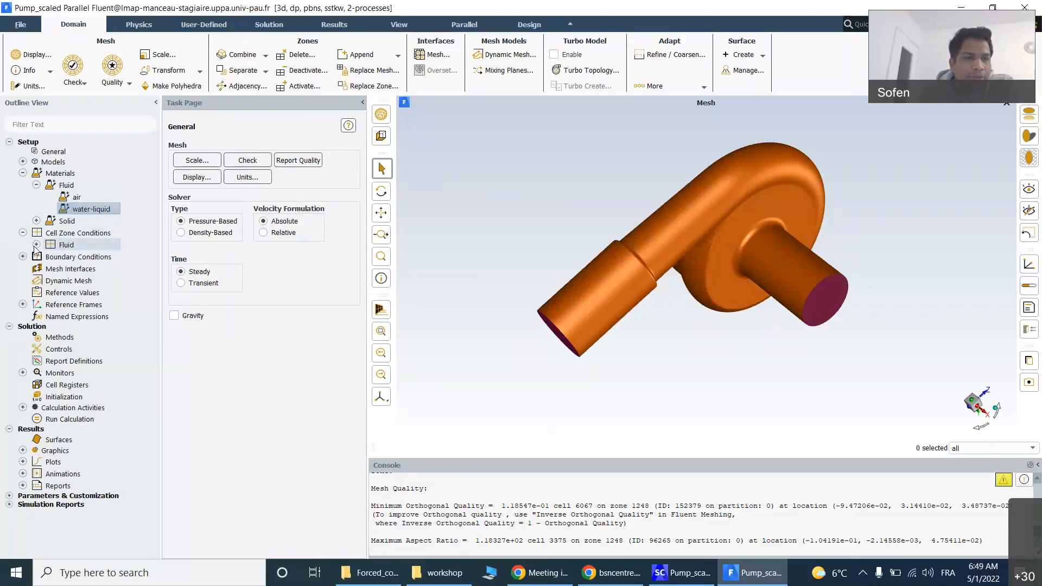
click(36, 245)
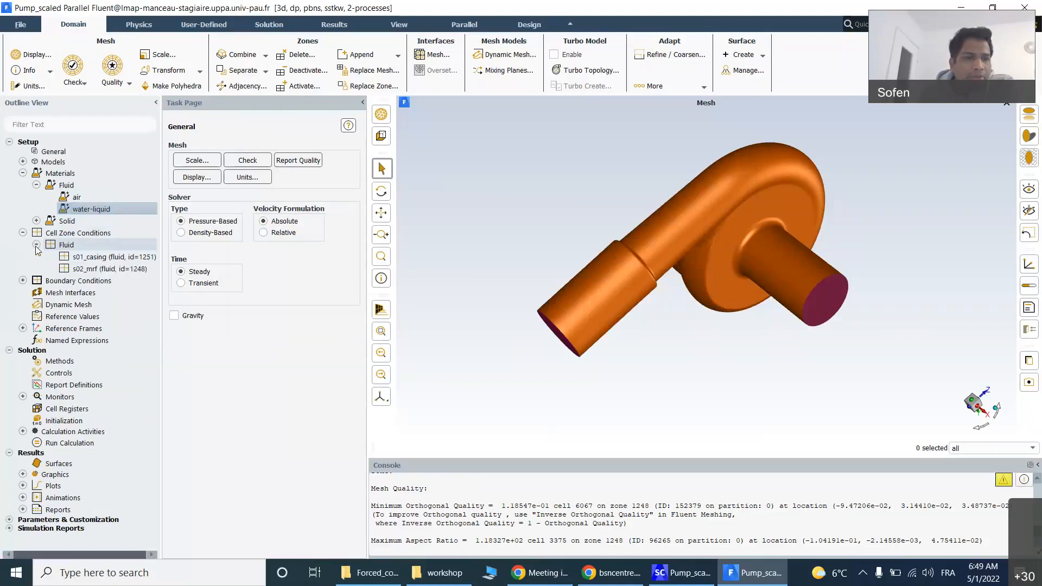
click(101, 261)
double_click(101, 262)
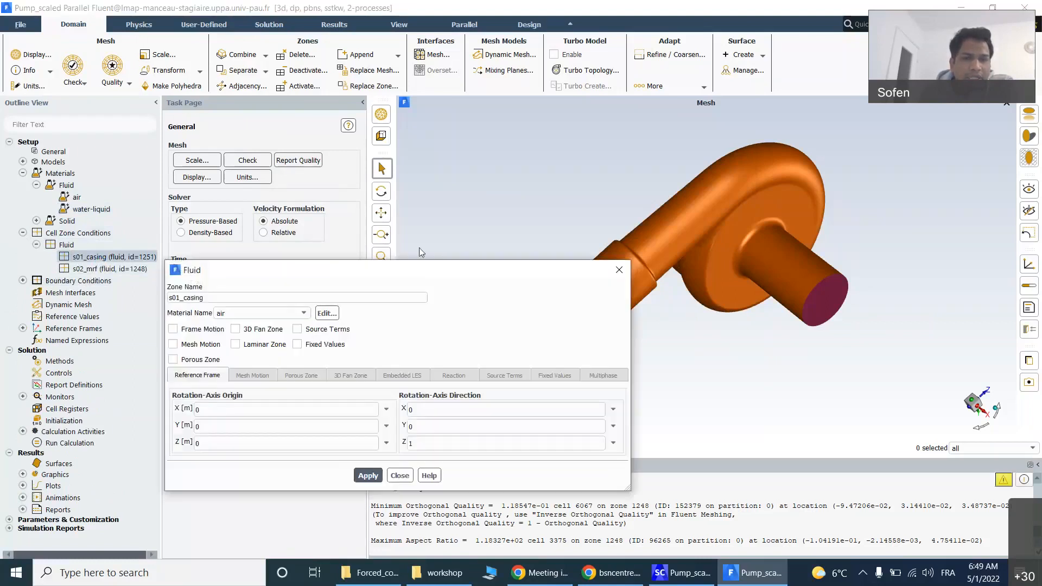
drag(448, 273, 532, 149)
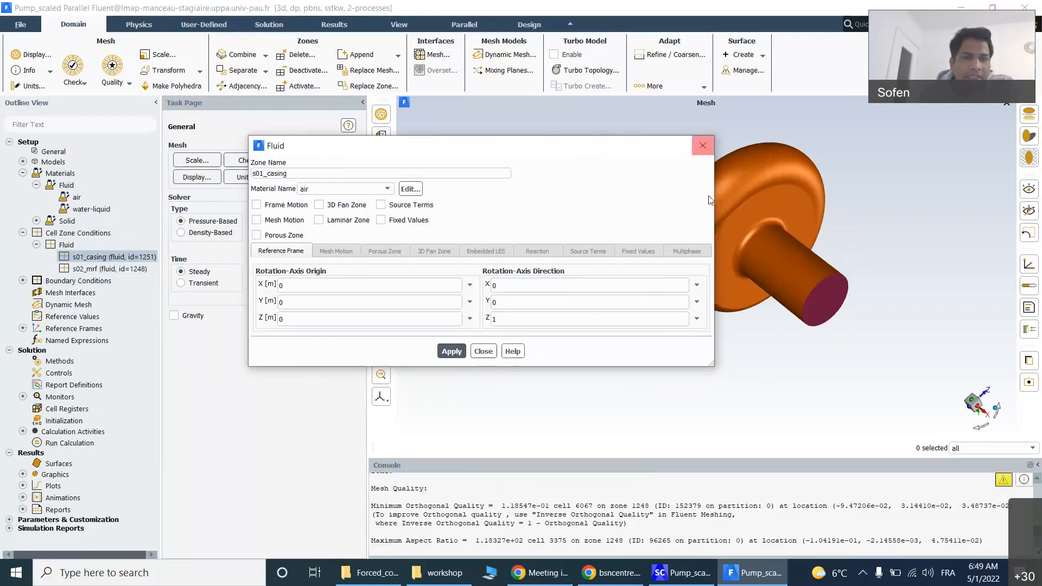
click(384, 189)
click(383, 200)
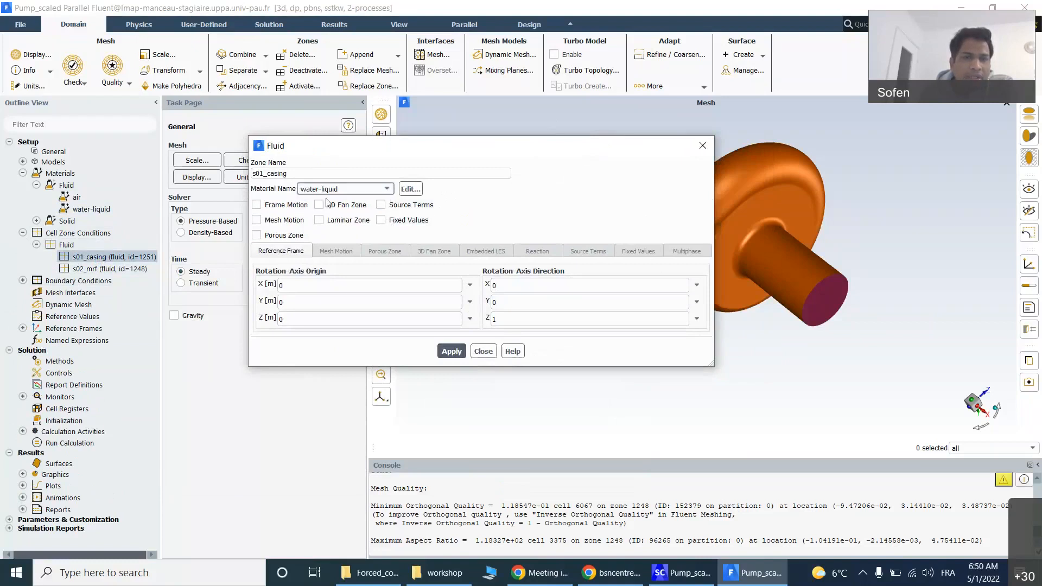
click(450, 356)
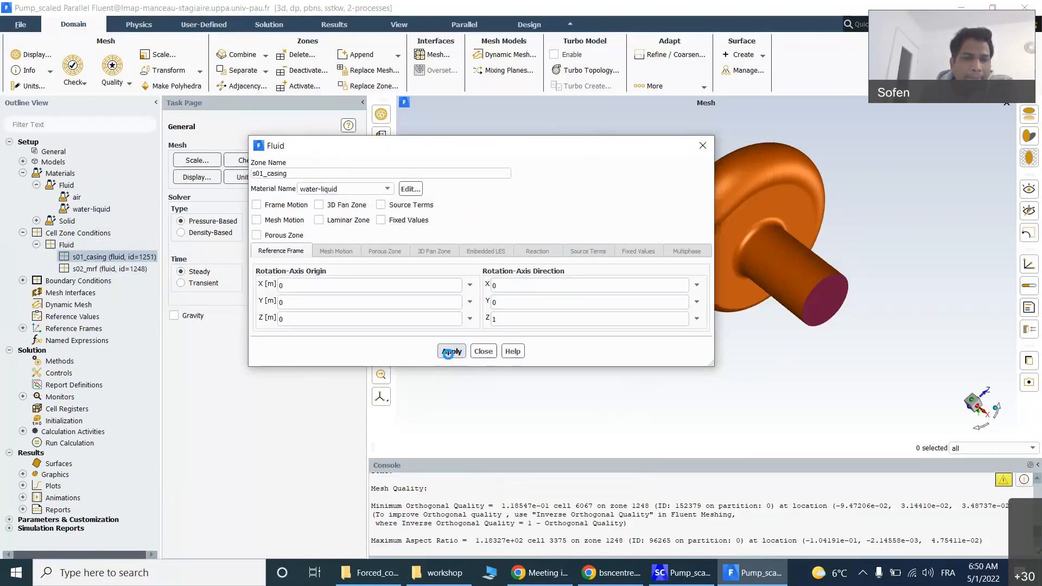
double_click(93, 257)
click(450, 351)
click(483, 352)
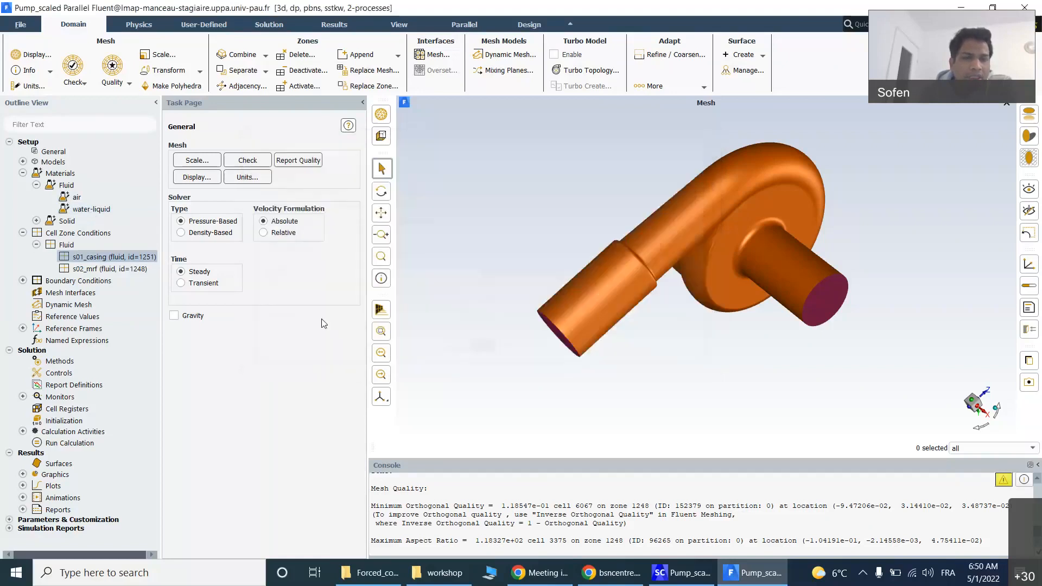
Step: Set the s02_mrf fluid cell zone's material to water-liquid and enable frame motion for it
double_click(102, 269)
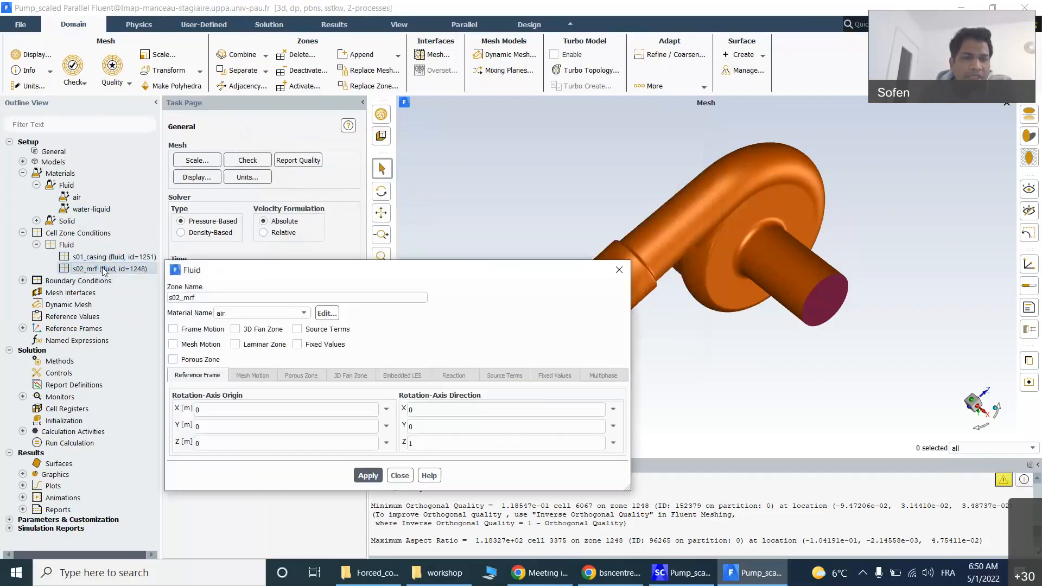
drag(498, 266, 621, 116)
click(428, 155)
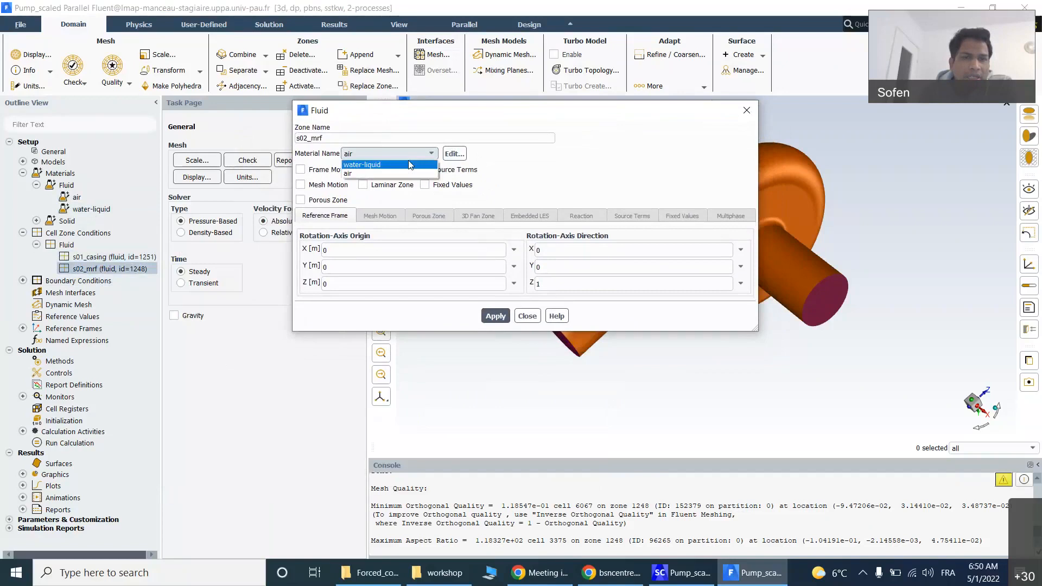
click(410, 165)
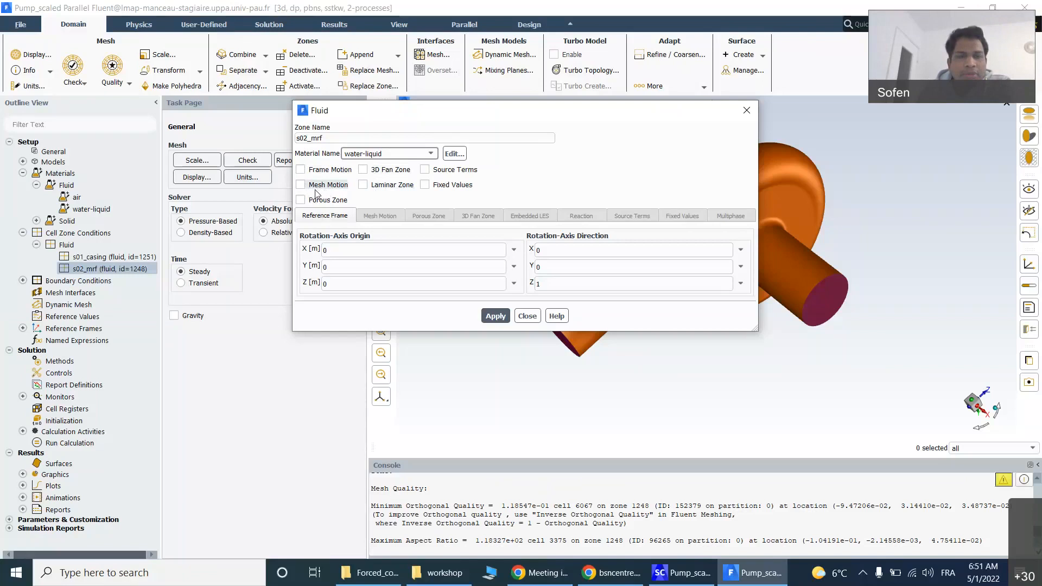
click(301, 170)
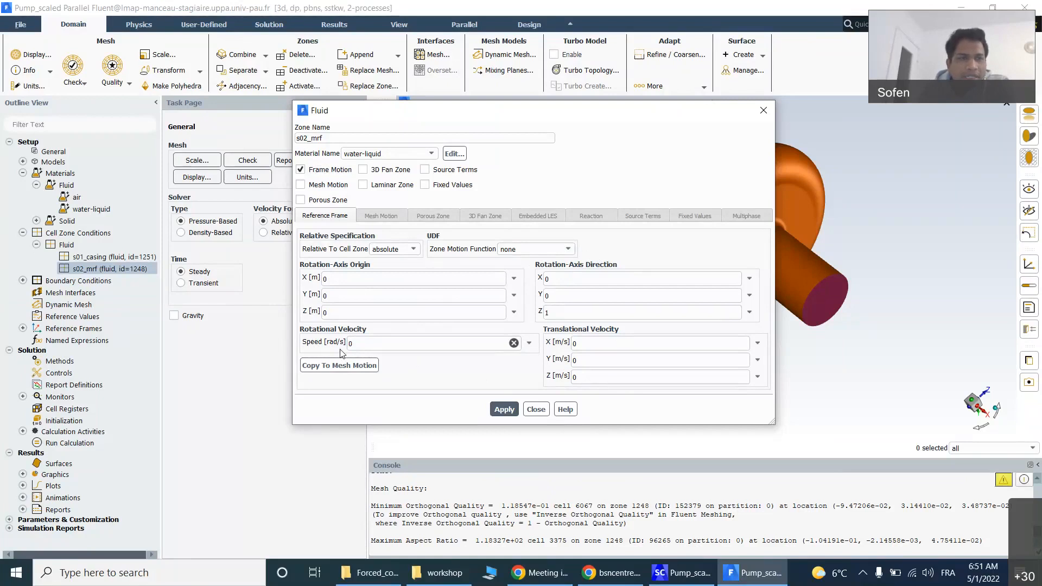
Step: Change the angular-velocity unit to rev/min and set the s02_mrf zone's rotational speed to 2000 rev/min
click(28, 86)
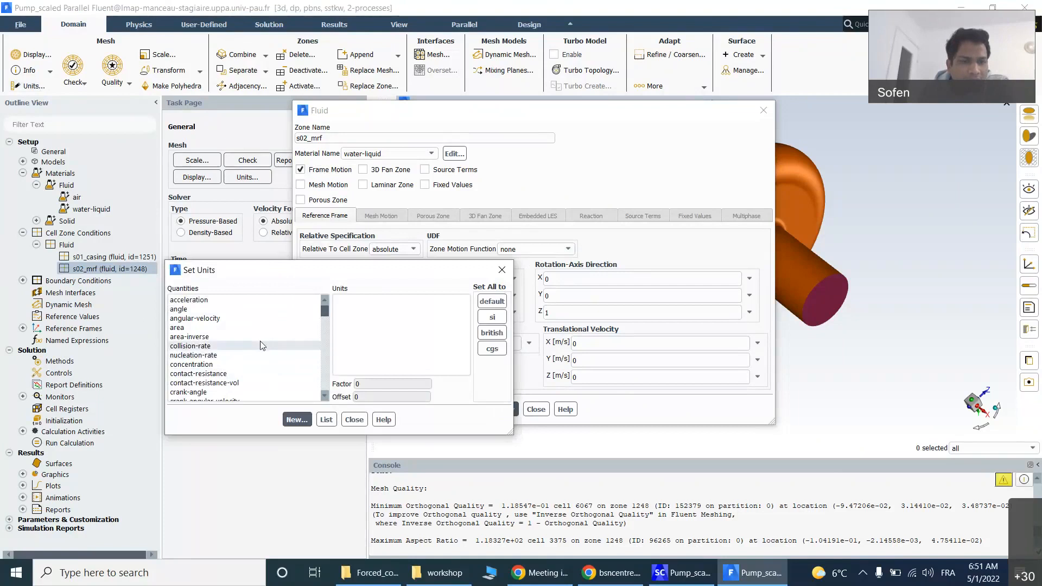
click(242, 320)
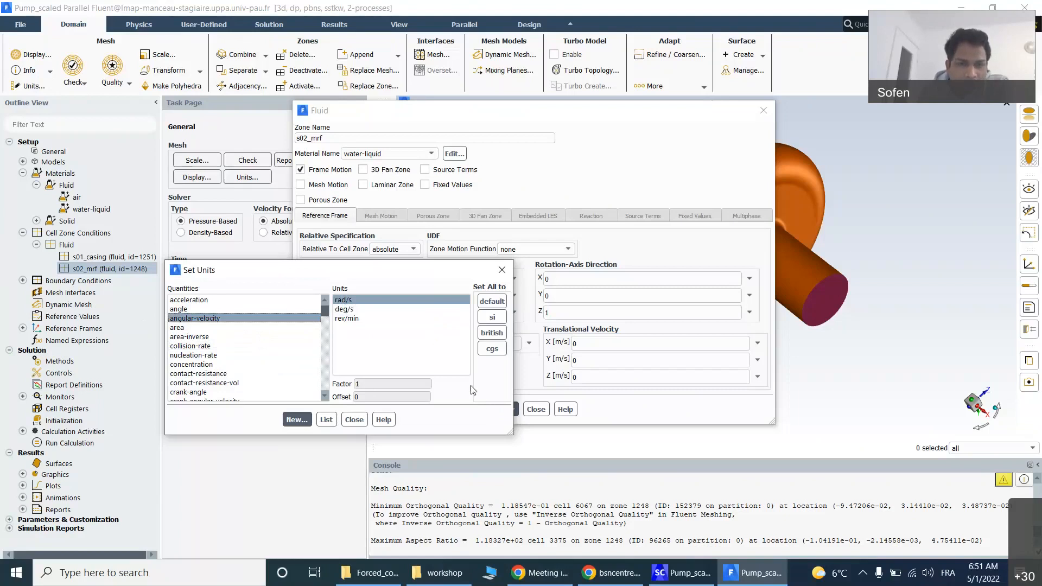
click(360, 319)
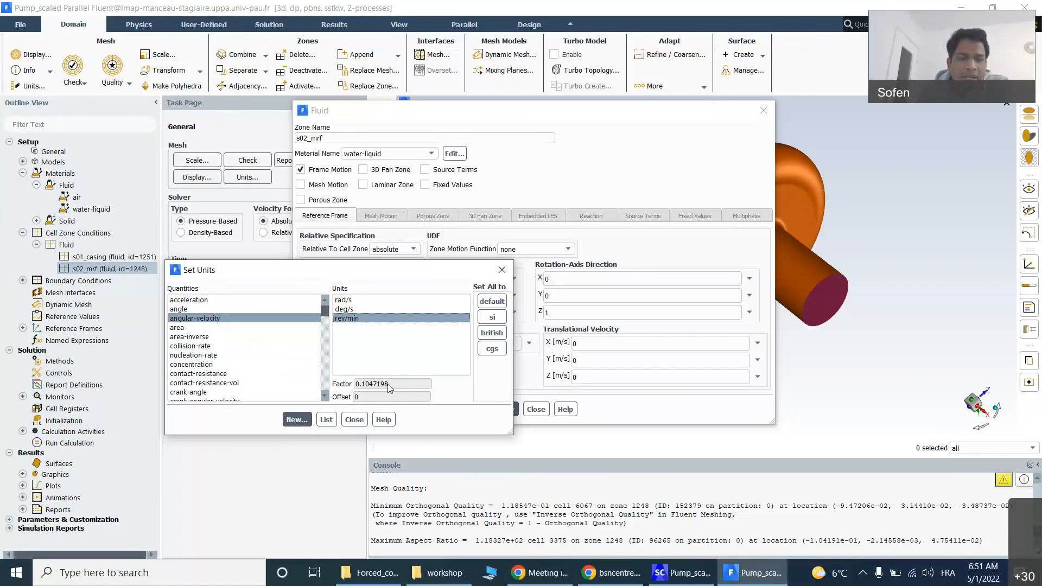
click(355, 421)
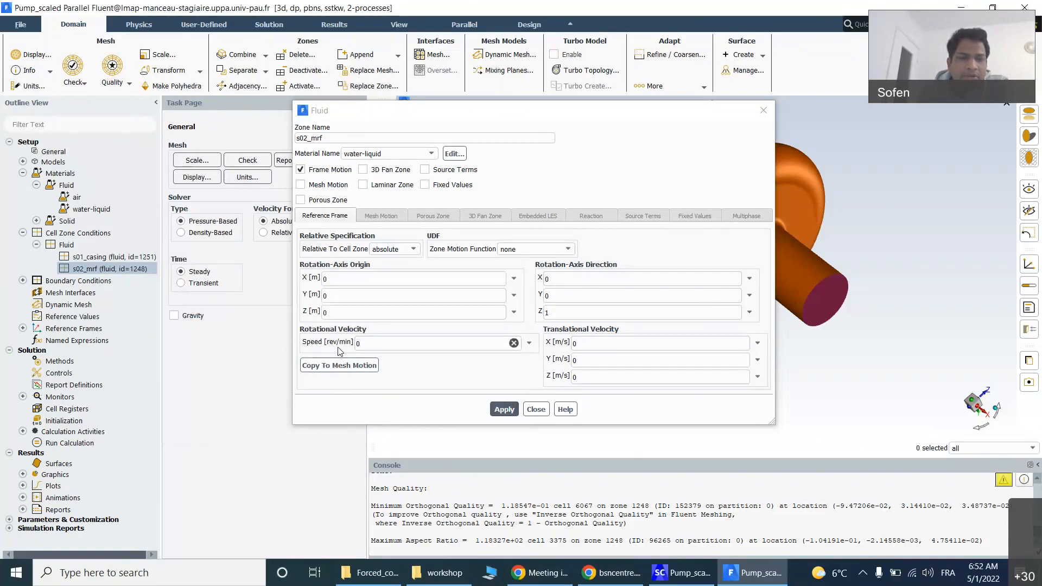
double_click(360, 343)
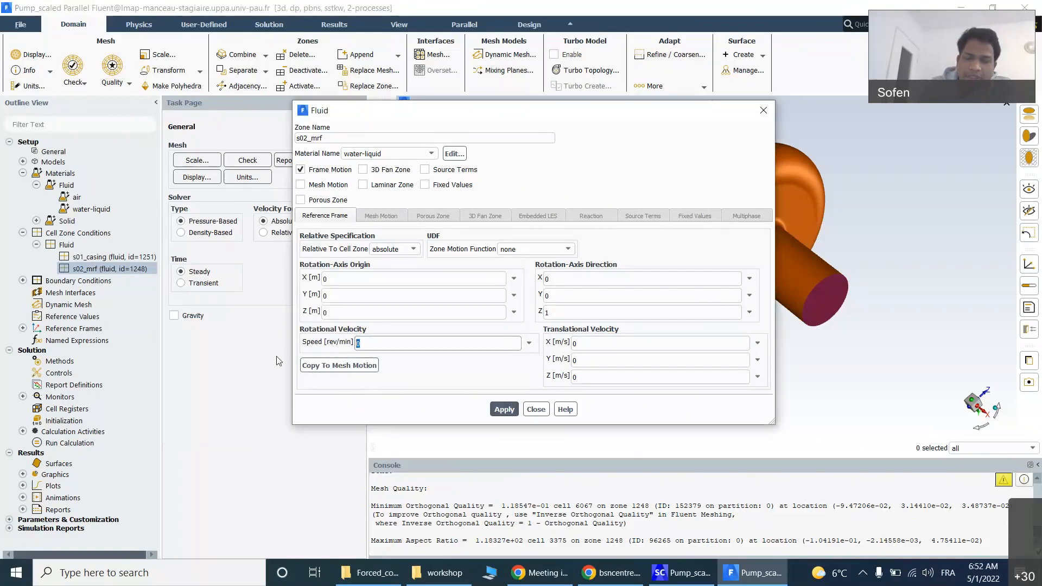
text(2000)
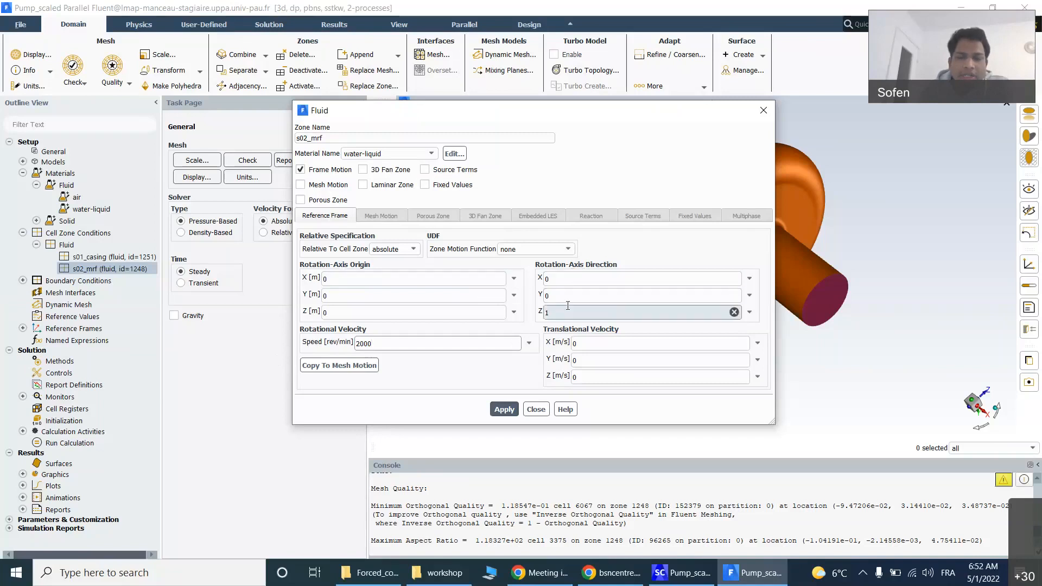
Step: Switch to the Pump_scaled model in SpaceClaim and show only the 02_mrf body
click(684, 575)
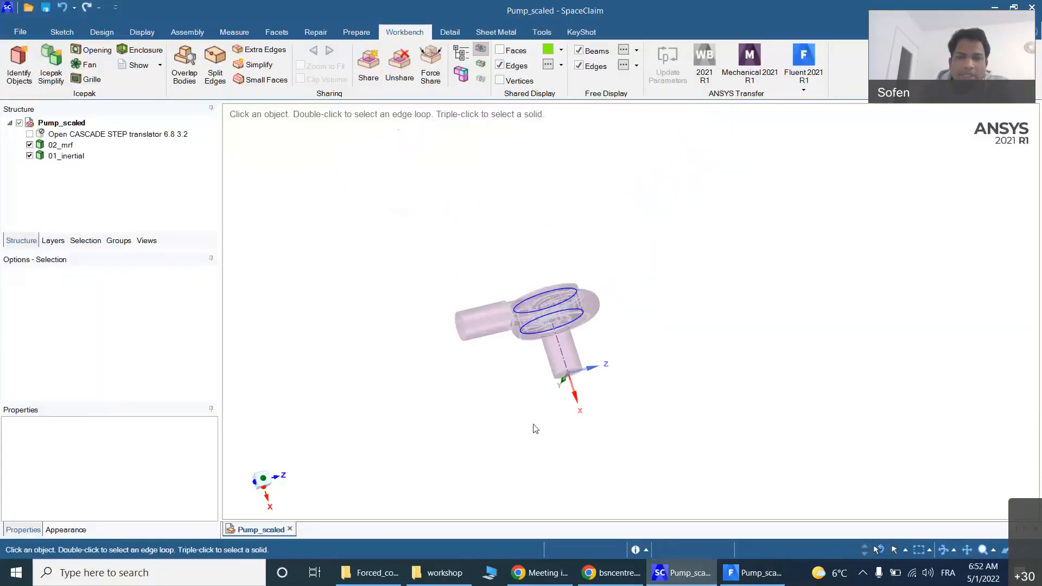
scroll(394, 430, up, 3)
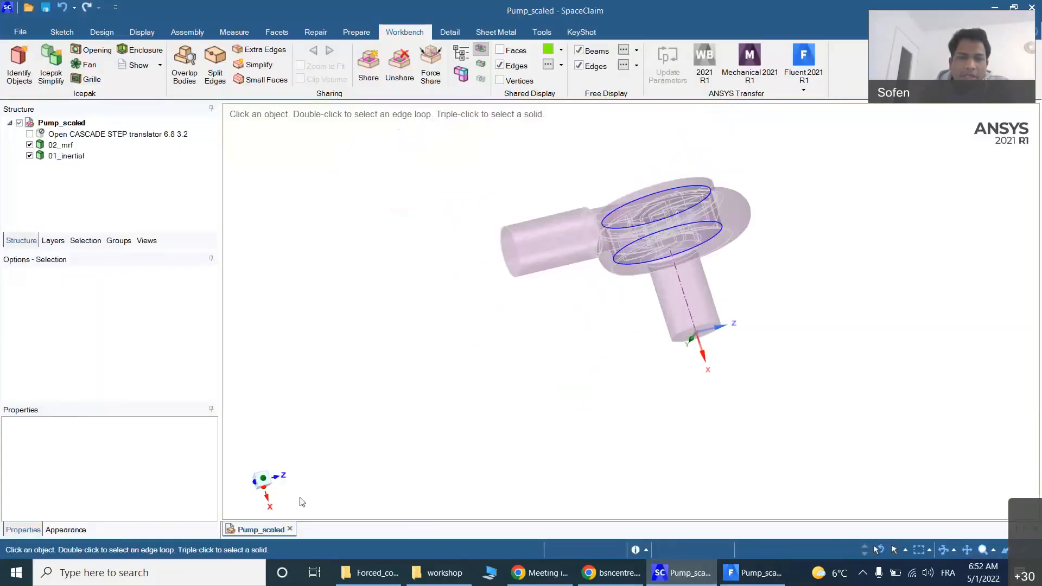
click(264, 487)
middle_drag(796, 328, 577, 341)
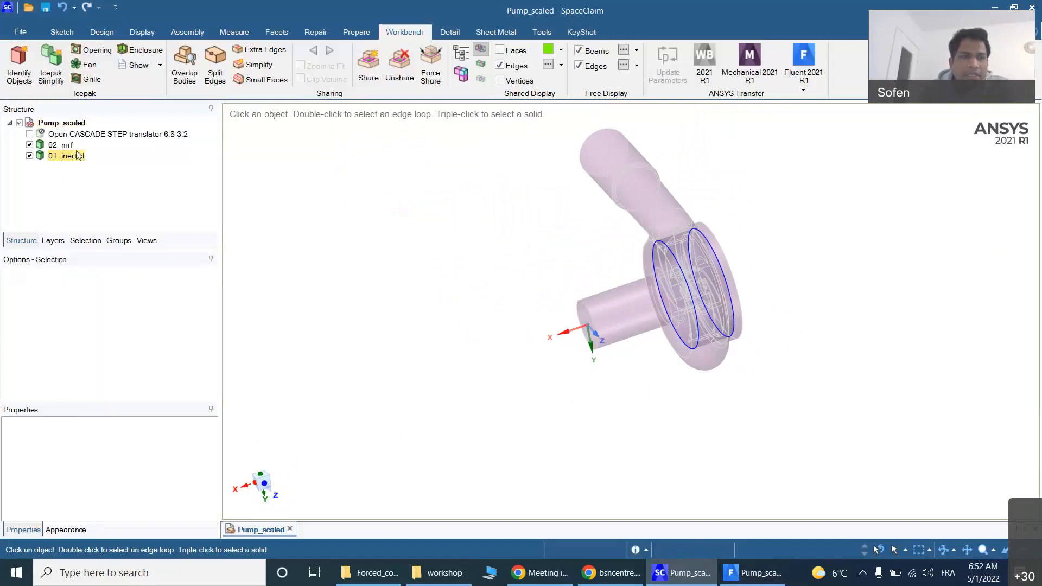
click(19, 123)
click(29, 145)
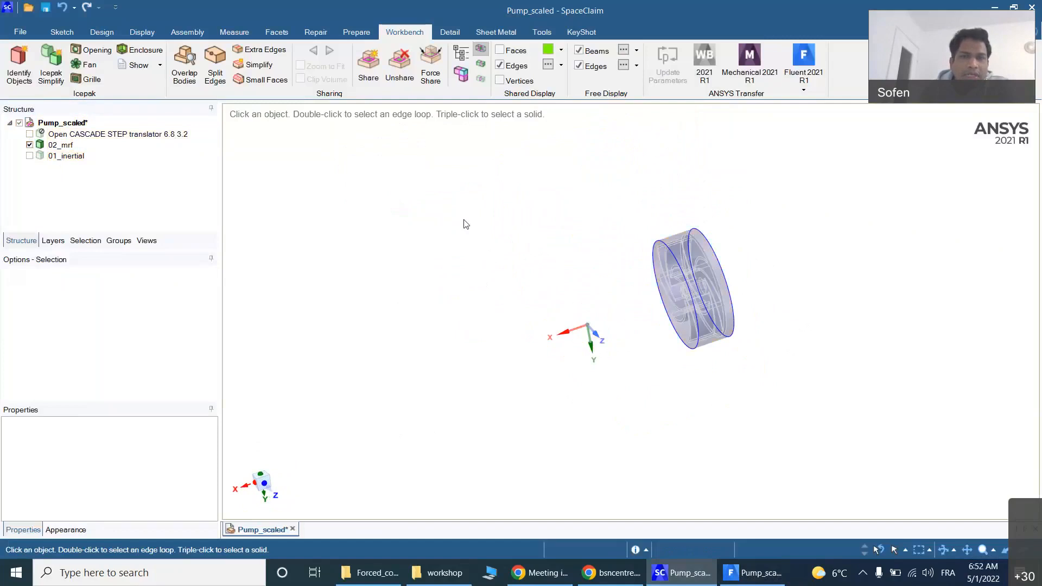
Step: Try to create a reference axis through the 02_mrf cylinder
click(99, 35)
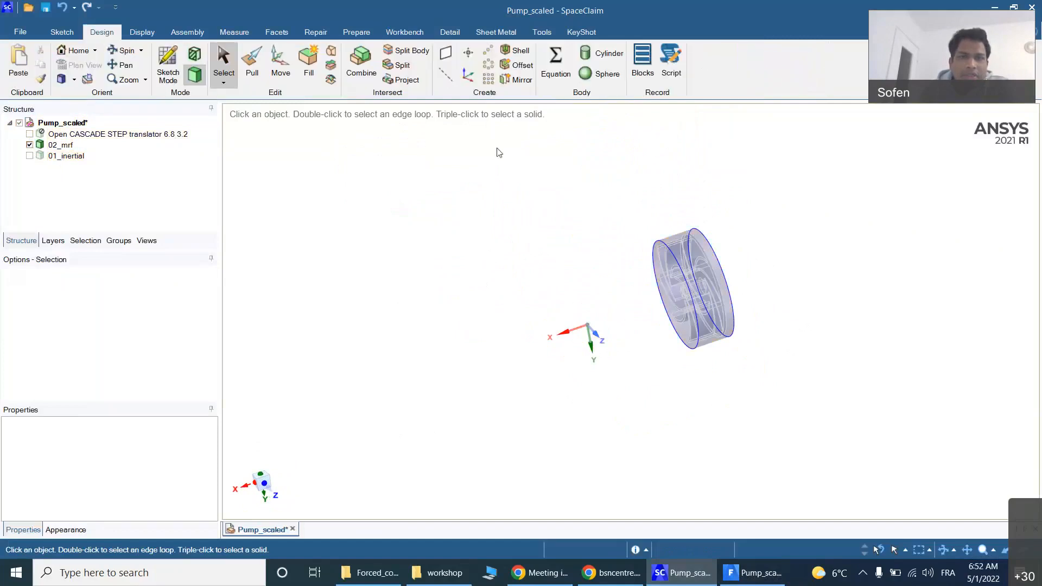
click(449, 79)
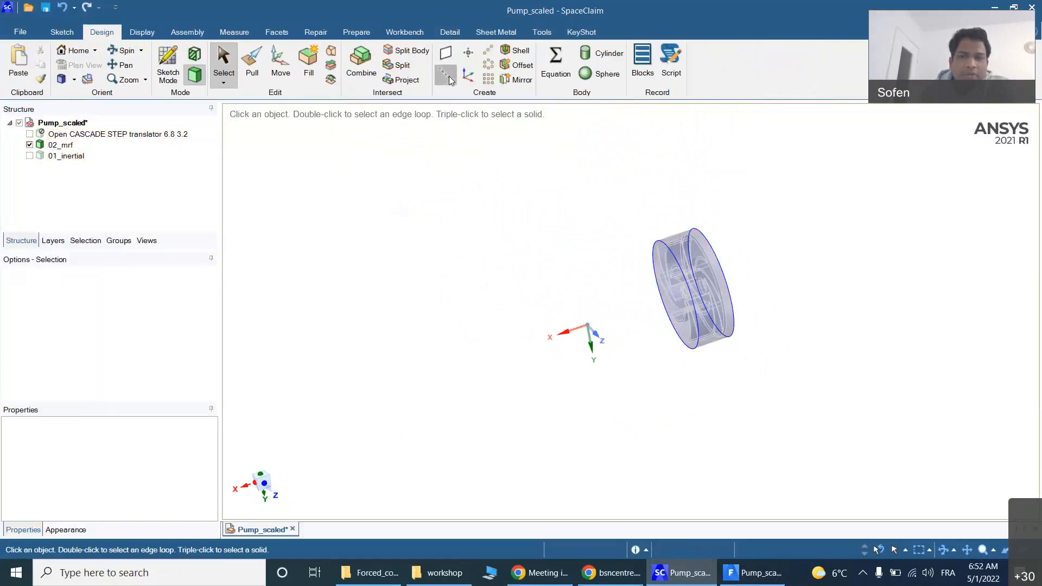
click(692, 265)
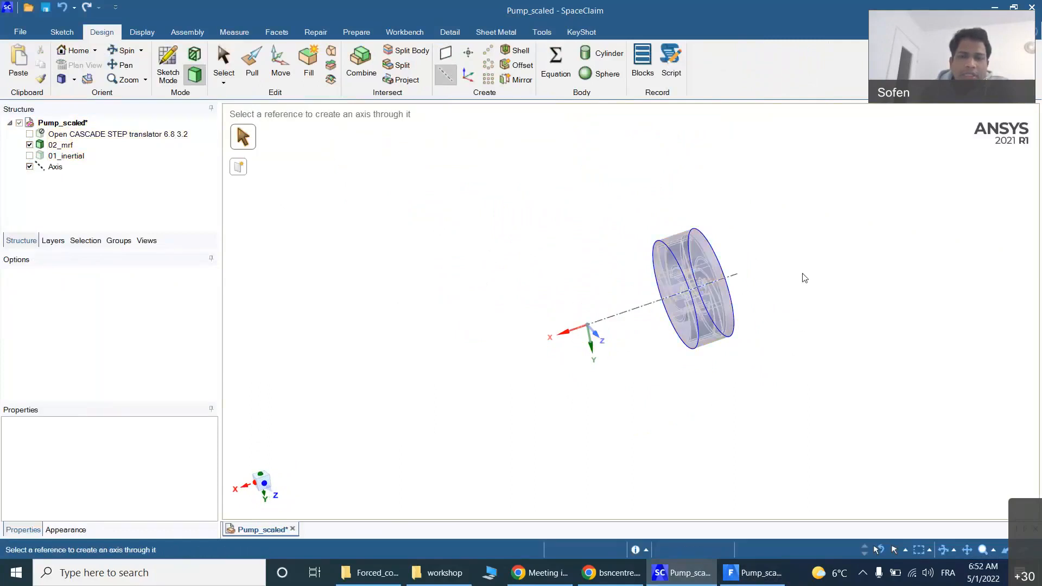
middle_drag(817, 266, 633, 398)
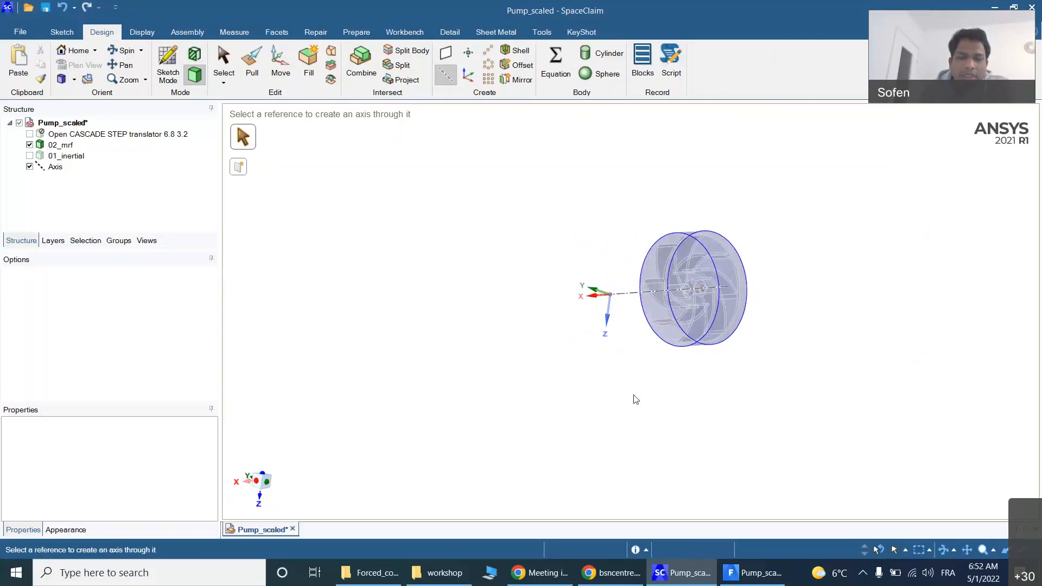
key(ctrl+z)
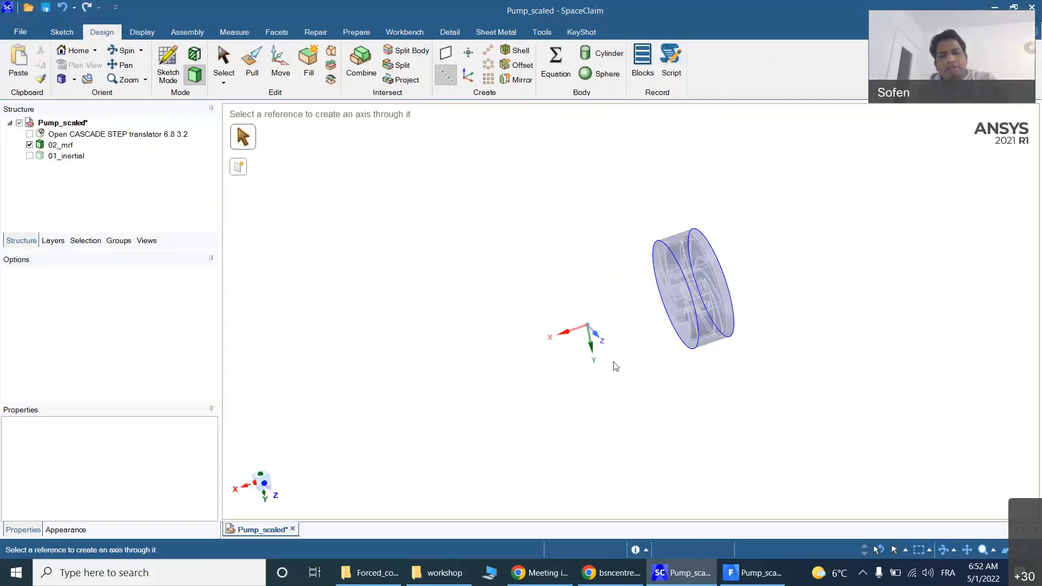
key(Escape)
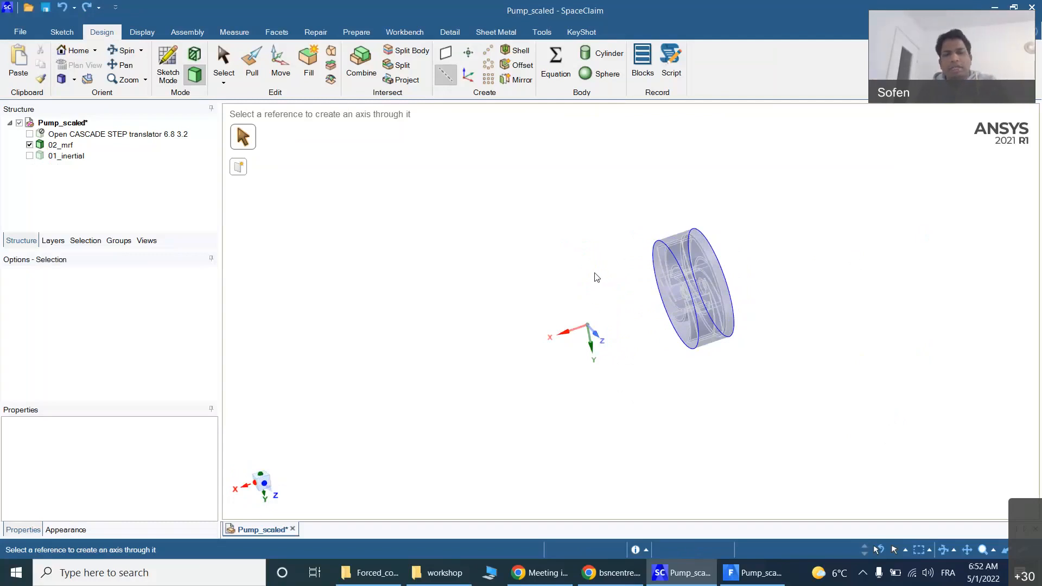
Step: Create a reference axis from the outer cylindrical face of the 02_mrf body
scroll(580, 282, up, 3)
middle_drag(489, 253, 769, 279)
click(897, 251)
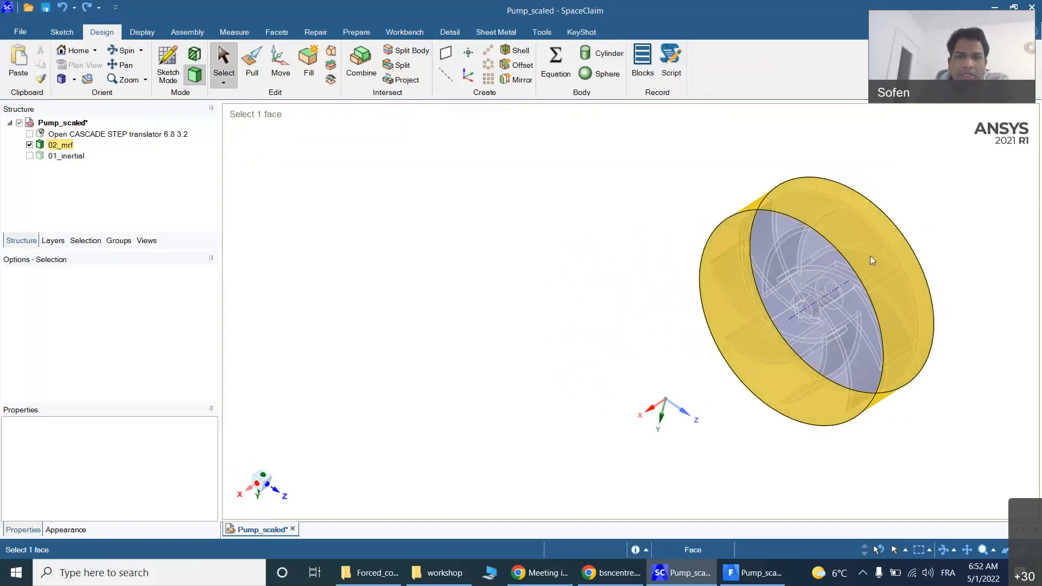
click(871, 255)
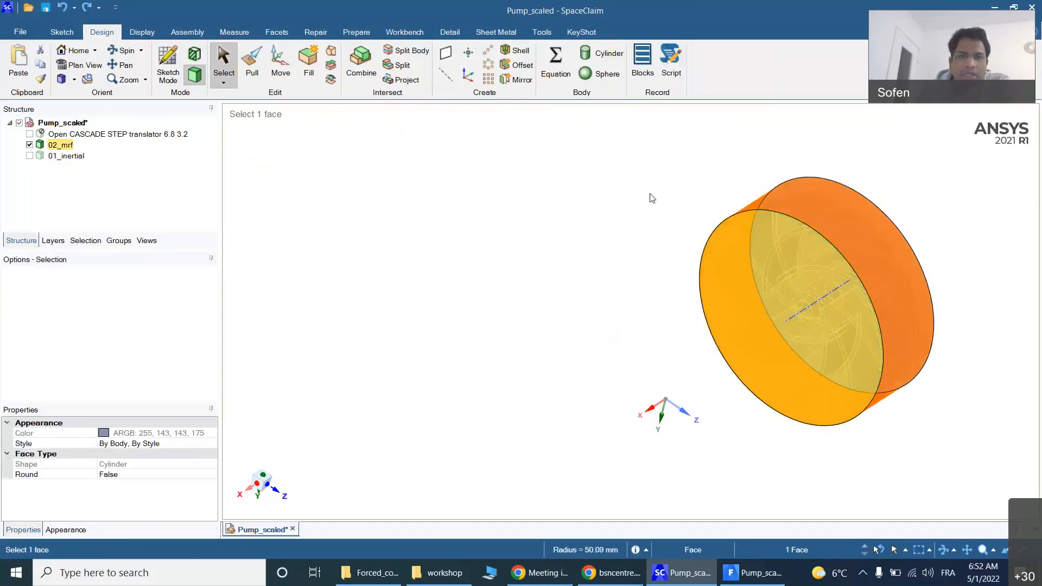
click(444, 79)
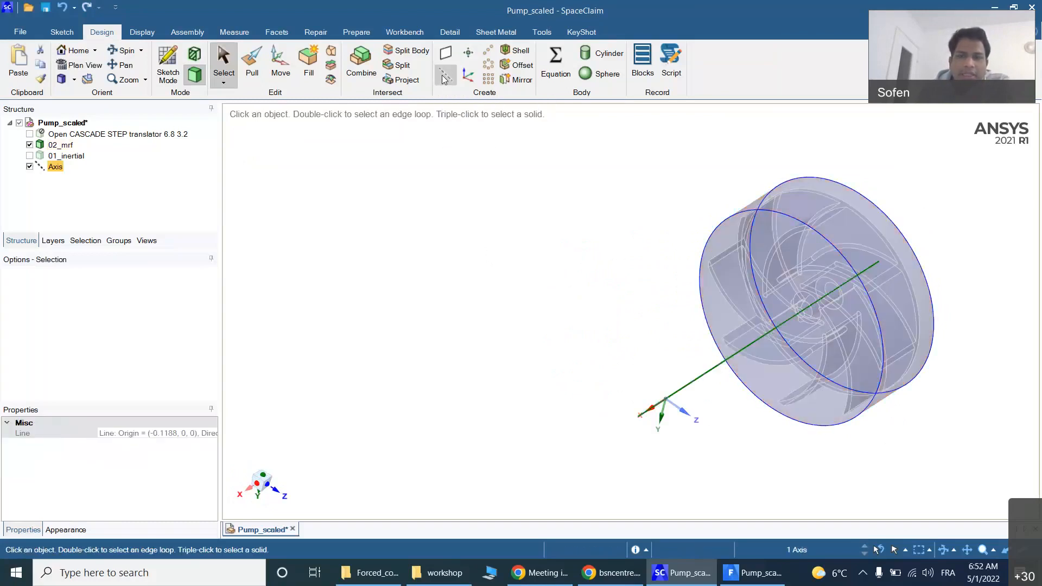
Step: Examine the rotation axis of the 02_mrf body against the origin's X, Y and Z directions
scroll(538, 218, down, 3)
click(794, 232)
middle_drag(777, 195, 830, 234)
scroll(598, 213, up, 1)
scroll(600, 217, up, 2)
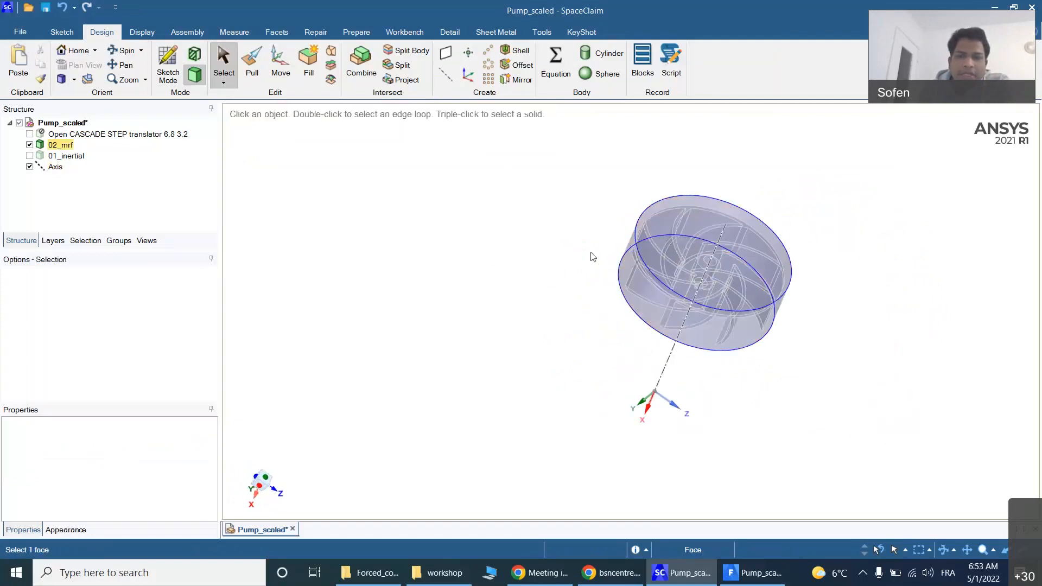
click(635, 251)
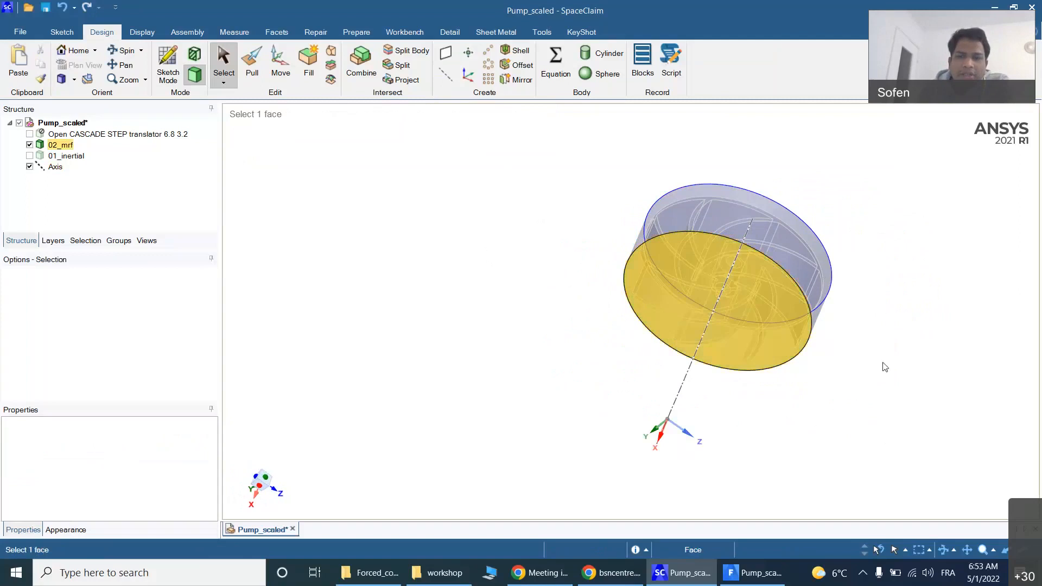
Step: Examine the direction of the axis through the 02_mrf body relative to the origin's coordinate axes
click(907, 242)
scroll(903, 243, down, 2)
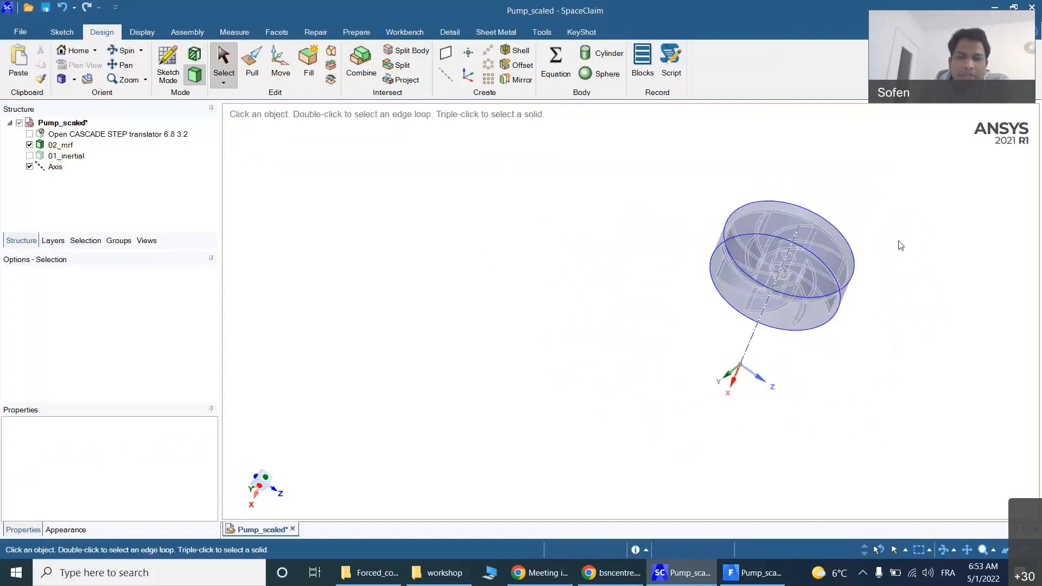
click(757, 336)
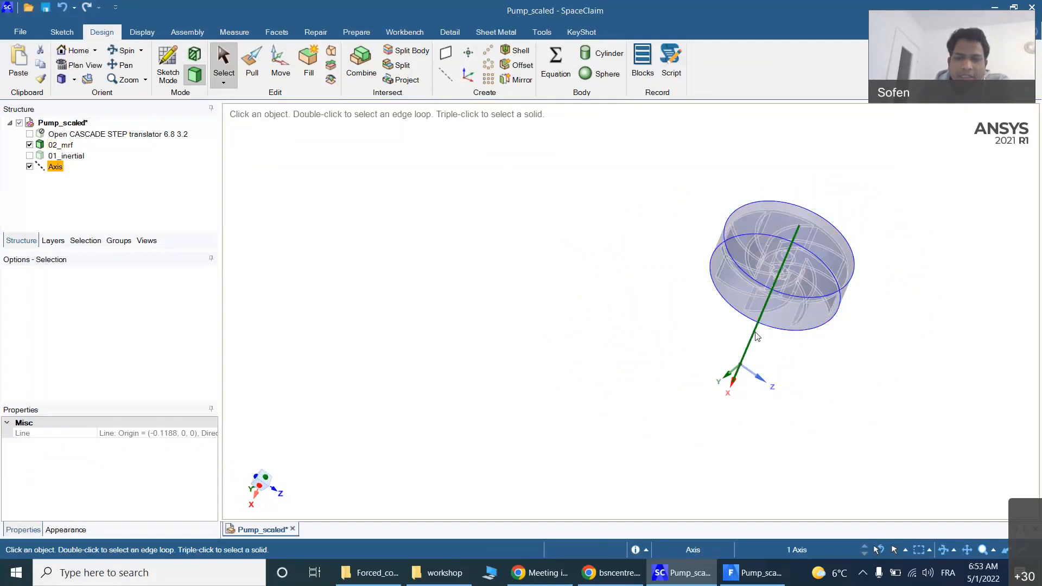
middle_drag(635, 344, 612, 298)
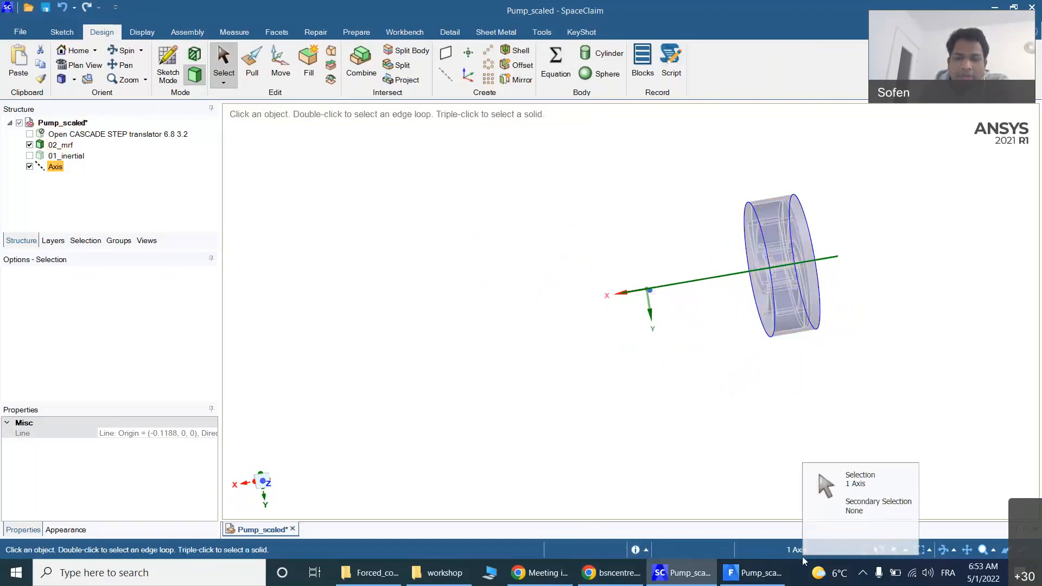
click(574, 268)
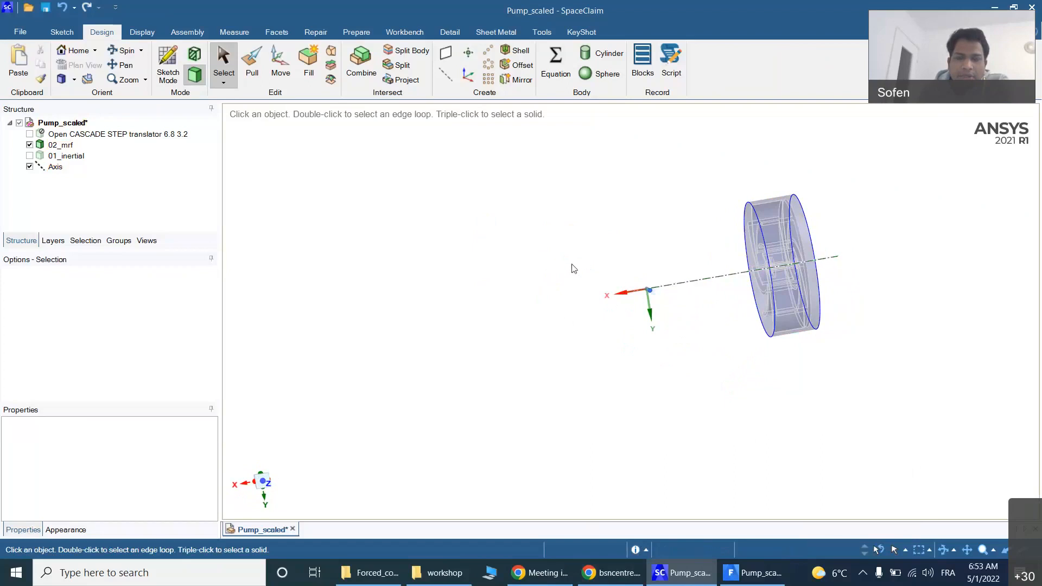
click(691, 283)
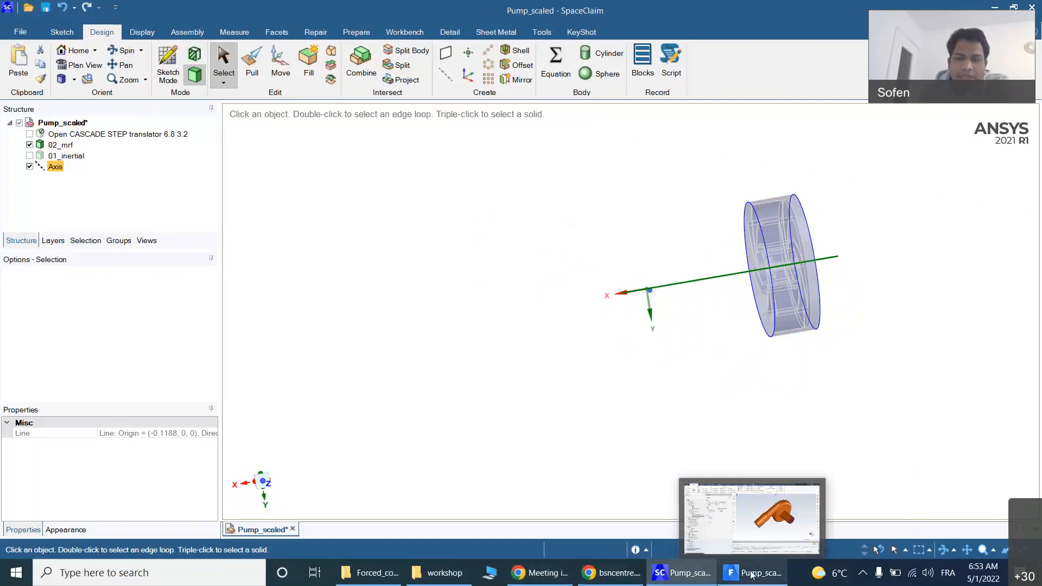
Step: Switch to Fluent and set the s02_mrf zone's rotation-axis direction to X 1 and Z 0
mouse_move(674, 570)
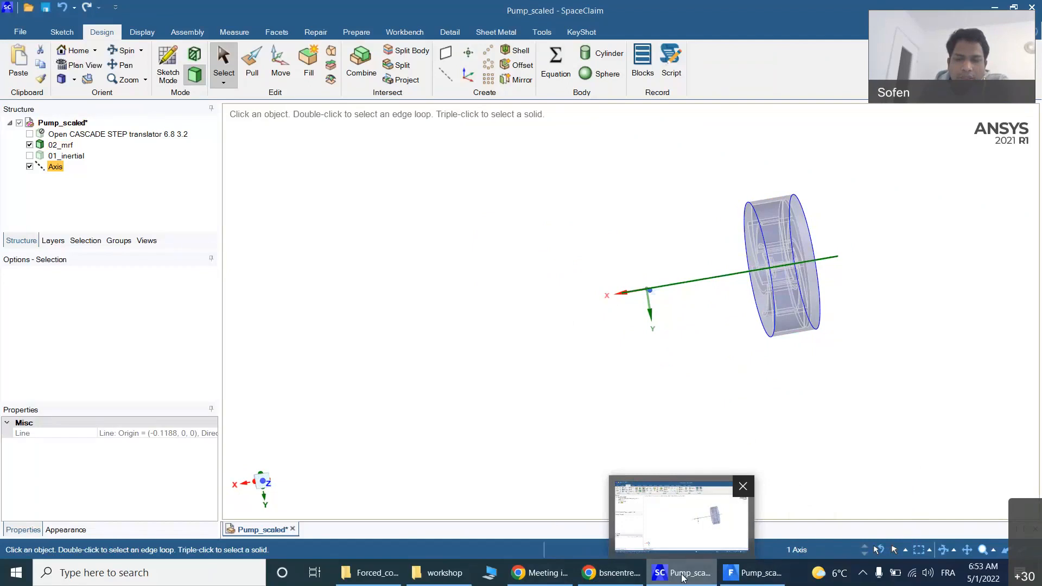
click(682, 577)
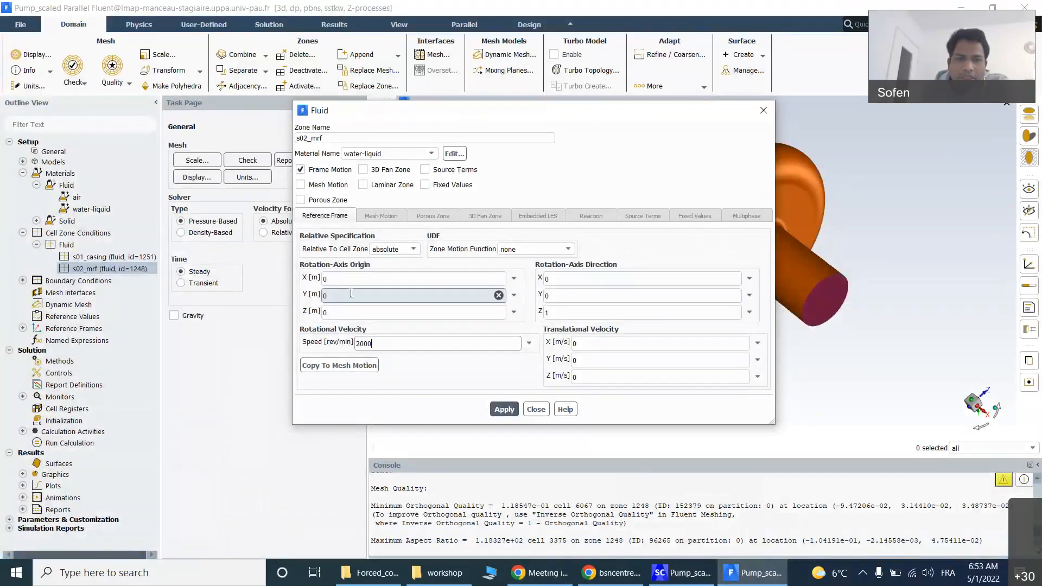
double_click(576, 280)
text(1)
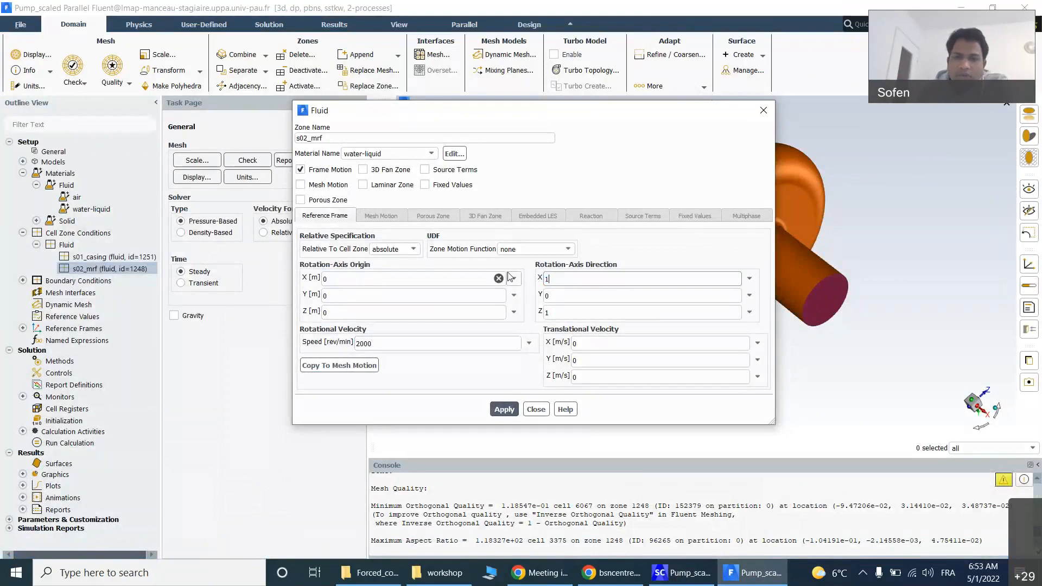
double_click(536, 314)
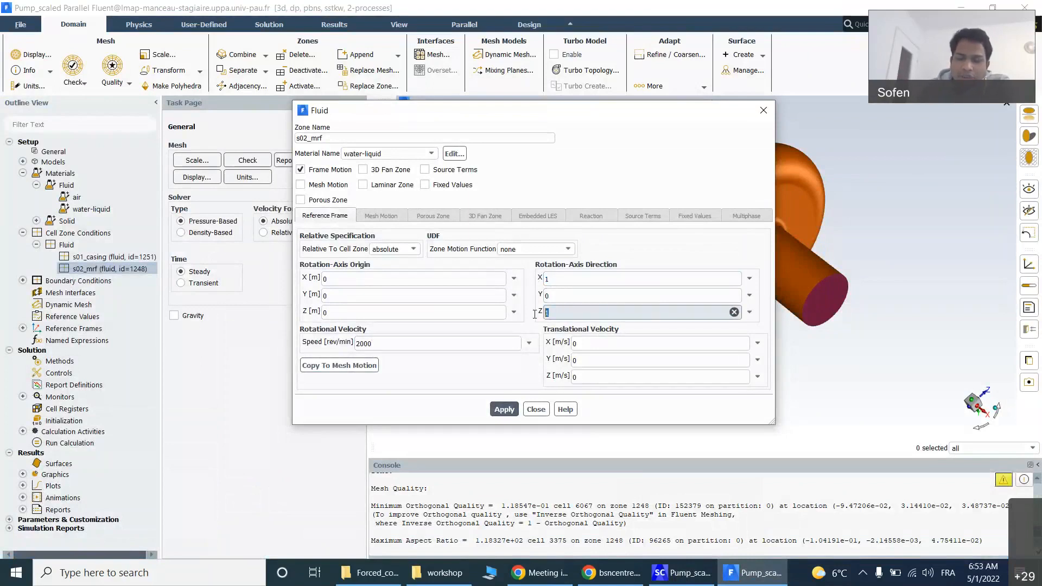
text(0)
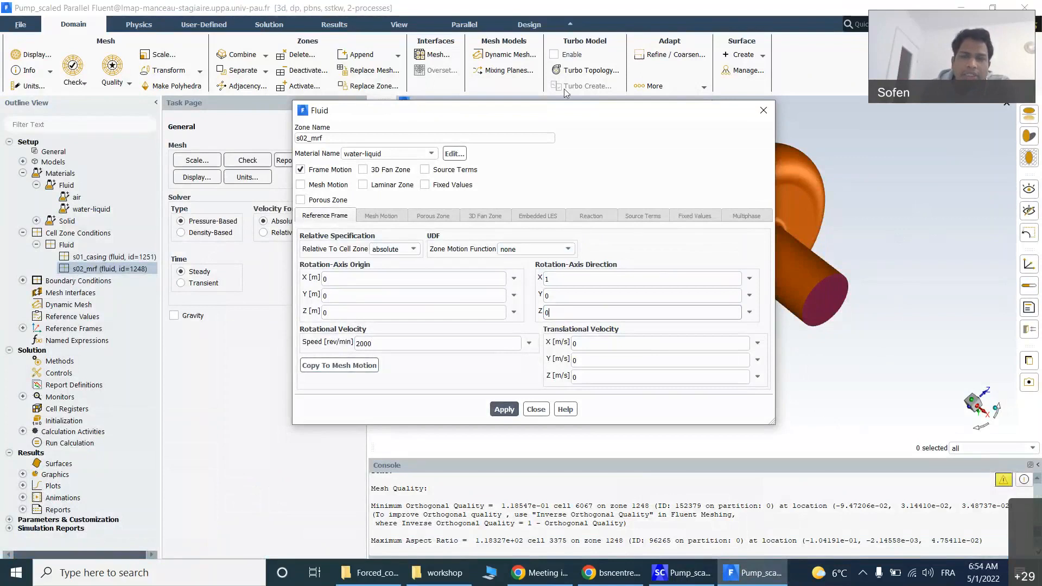
Step: Switch to SpaceClaim and inspect the 02_mrf axis from several angles, including straight along the X direction
click(682, 581)
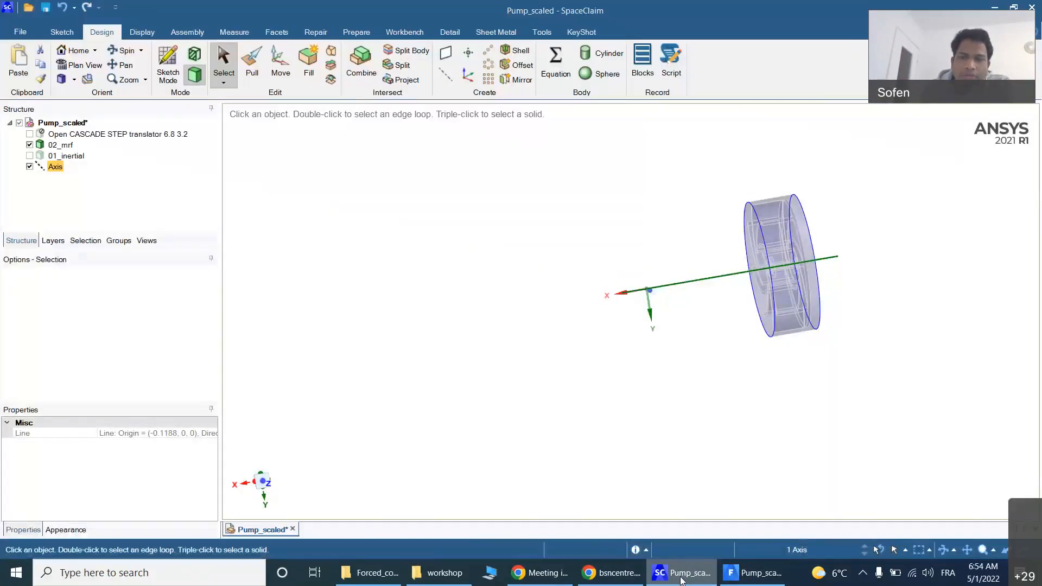
scroll(854, 284, up, 3)
scroll(855, 284, down, 3)
middle_drag(855, 284, 803, 328)
scroll(829, 278, up, 3)
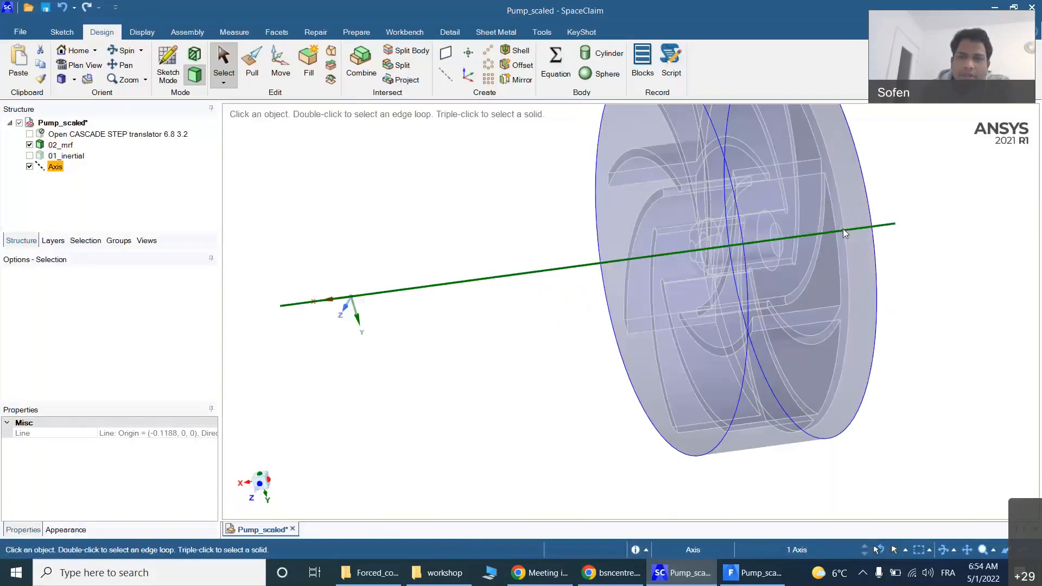
scroll(722, 298, down, 3)
middle_drag(767, 248, 781, 115)
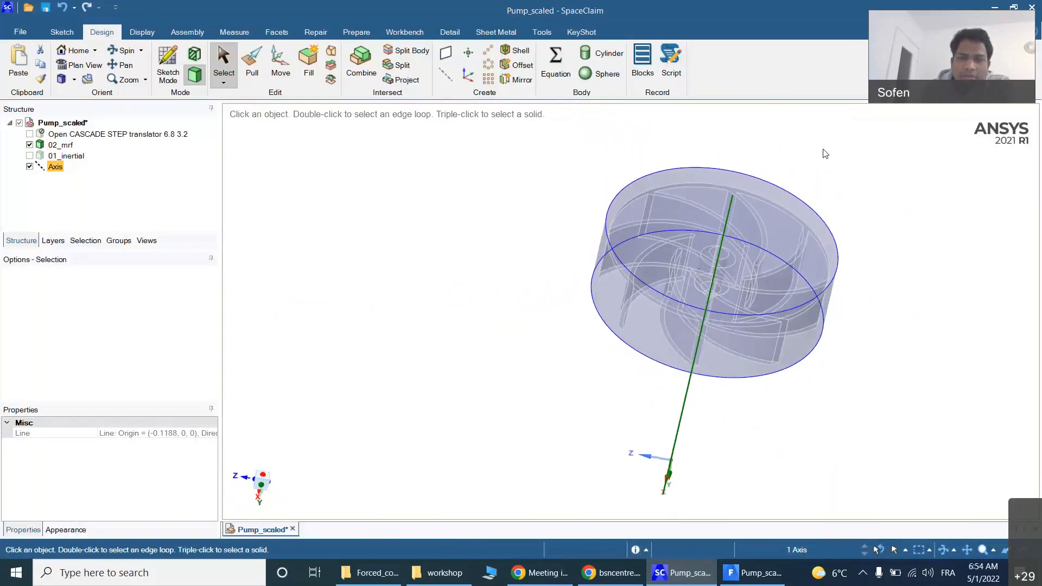
mouse_move(621, 190)
middle_down()
mouse_move(900, 158)
mouse_move(765, 160)
middle_up()
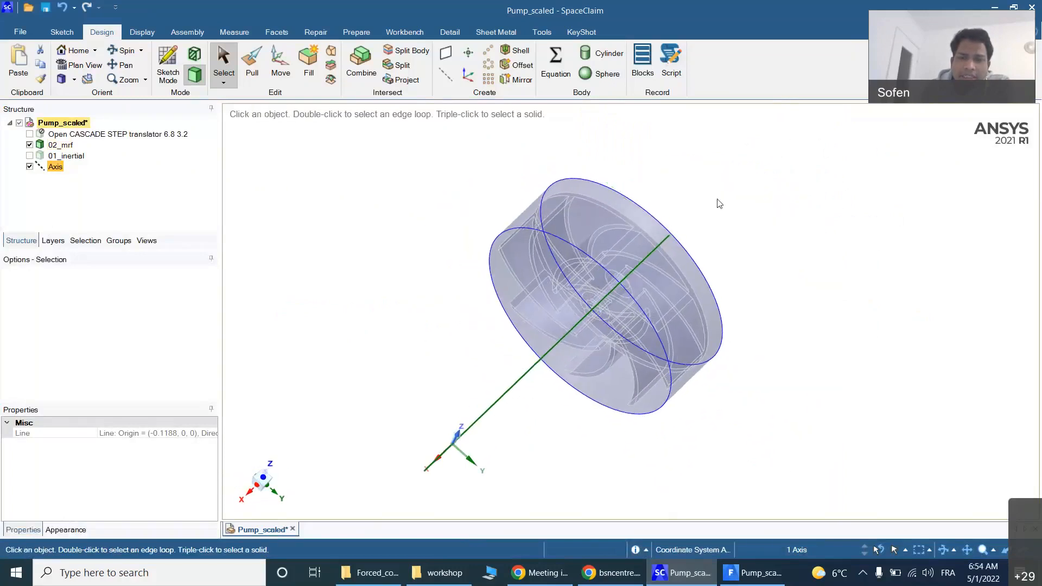
middle_drag(497, 300, 565, 249)
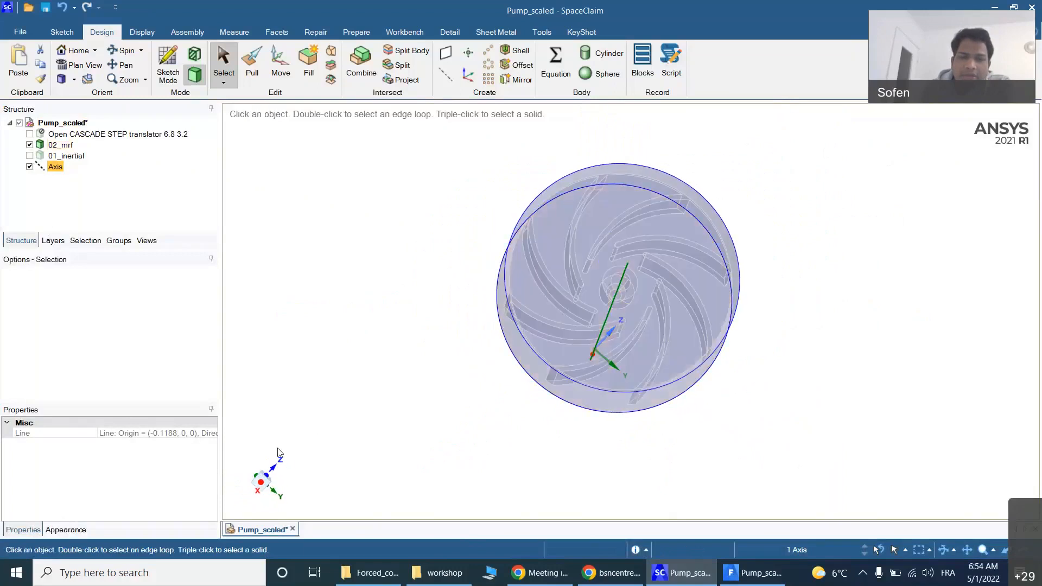
click(262, 481)
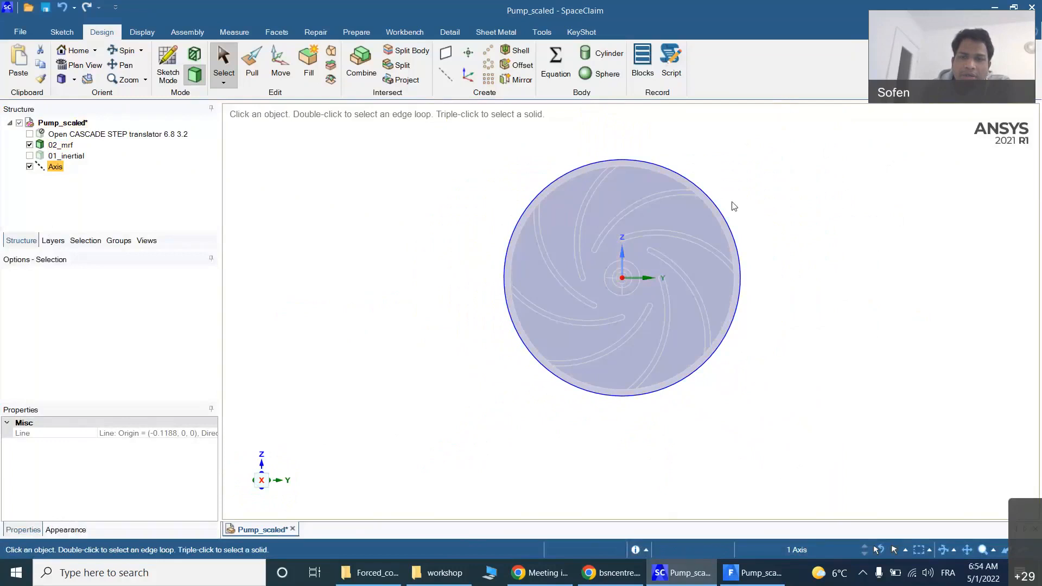
Step: Sketch a point at the centre of the 02_mrf body's circular end face farther from the origin and return to 3D
middle_drag(823, 190, 644, 304)
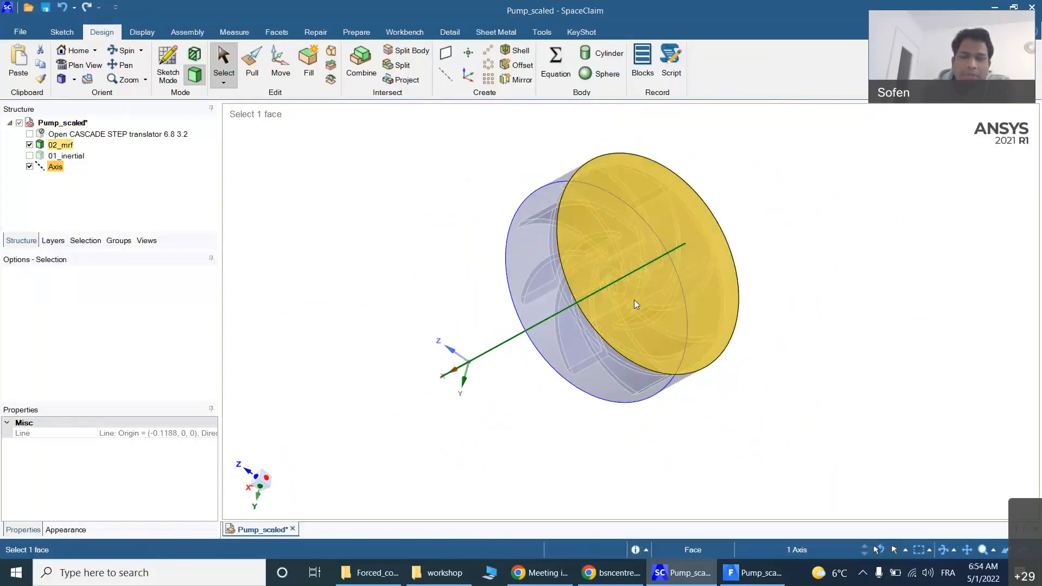
click(638, 303)
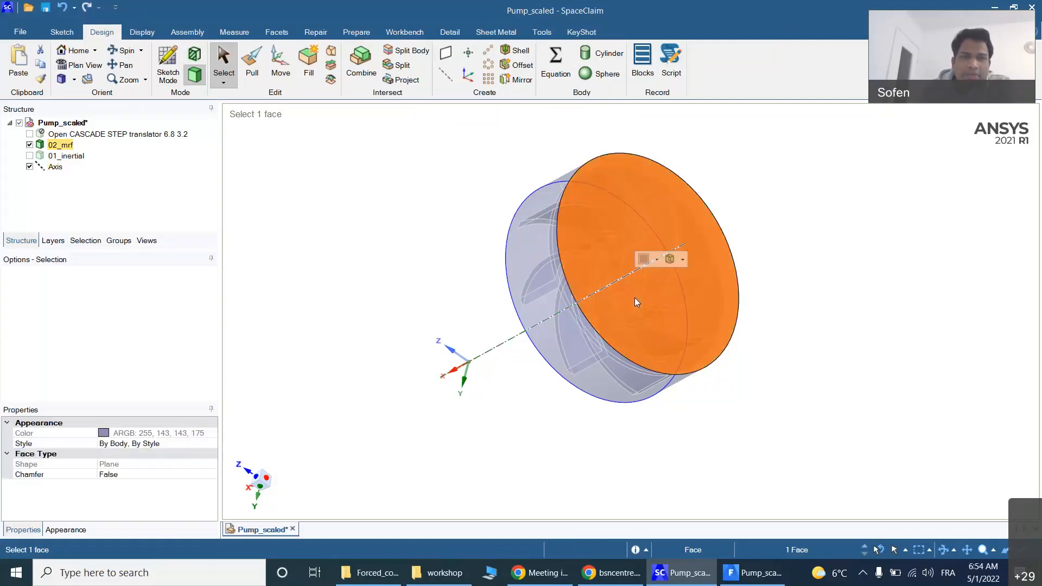
click(172, 64)
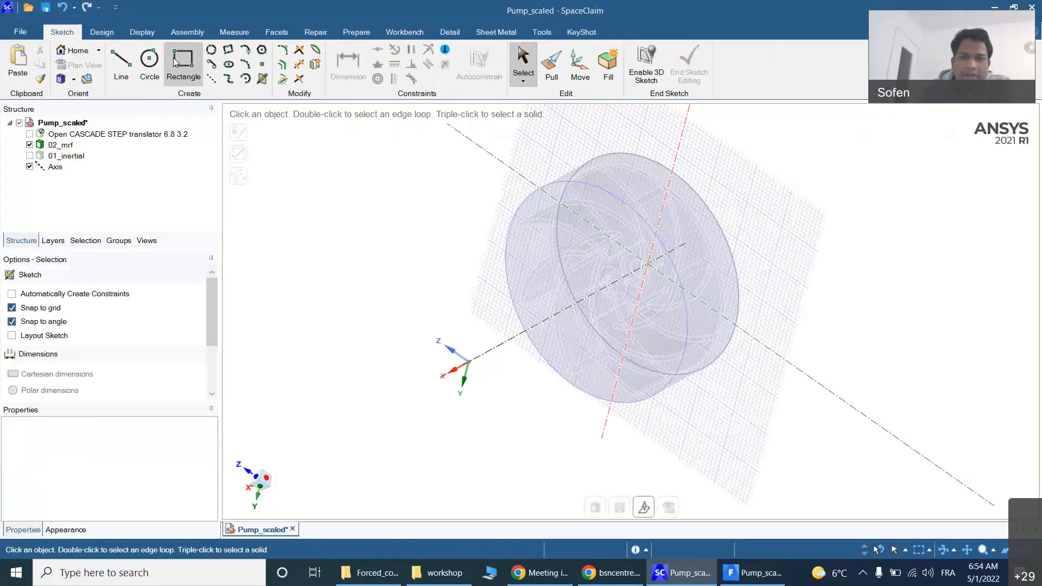
click(669, 508)
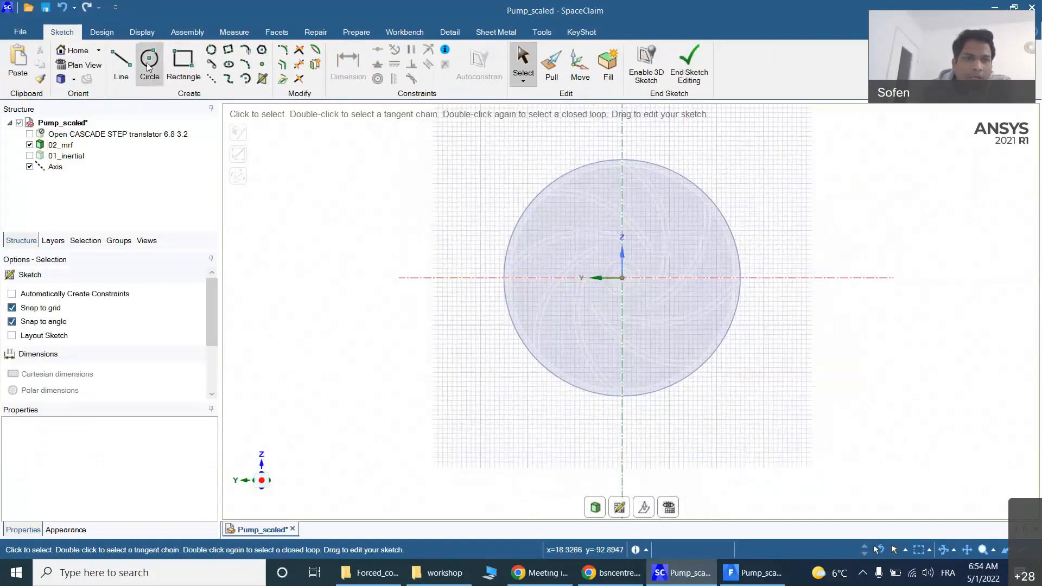
click(262, 67)
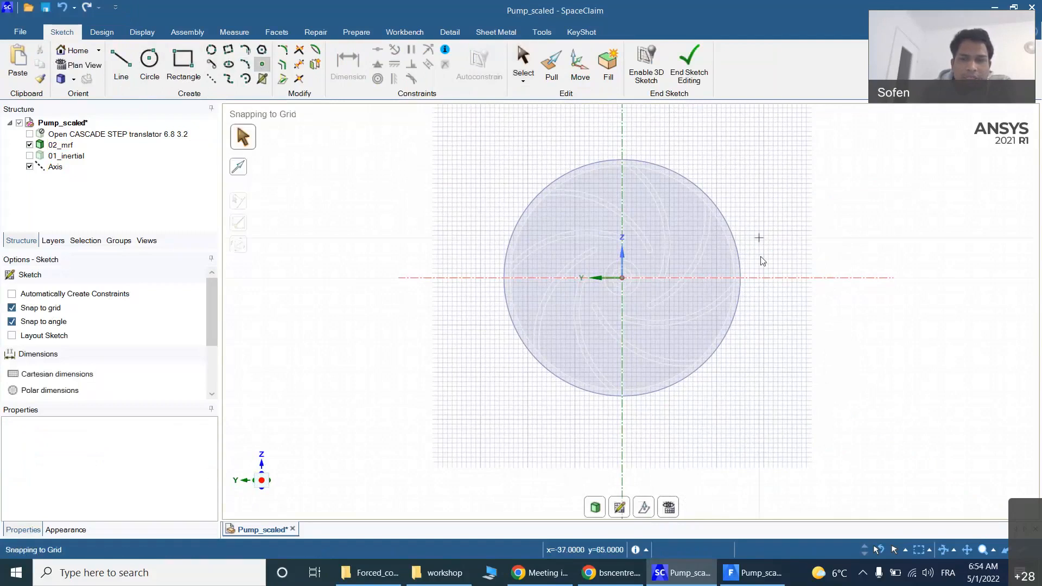
click(625, 281)
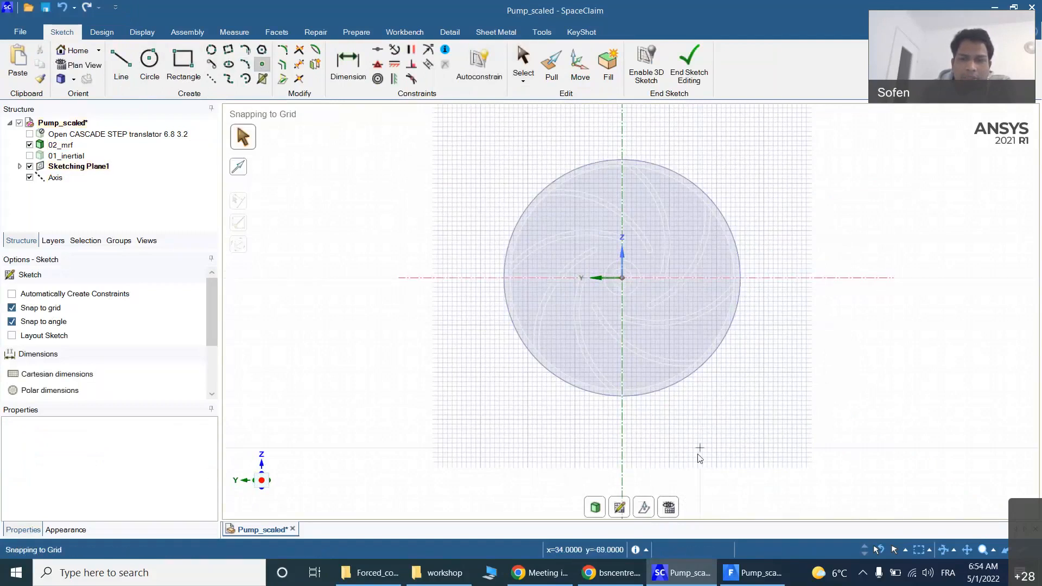
click(596, 508)
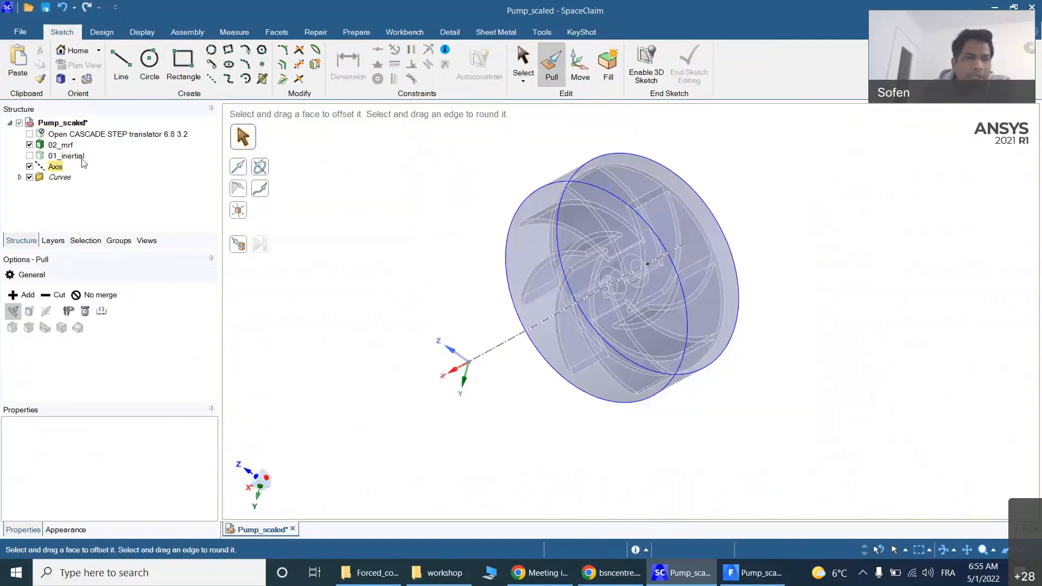
Step: Hide the 02_mrf body and the axis, and select the sketched point to read its coordinates
click(30, 145)
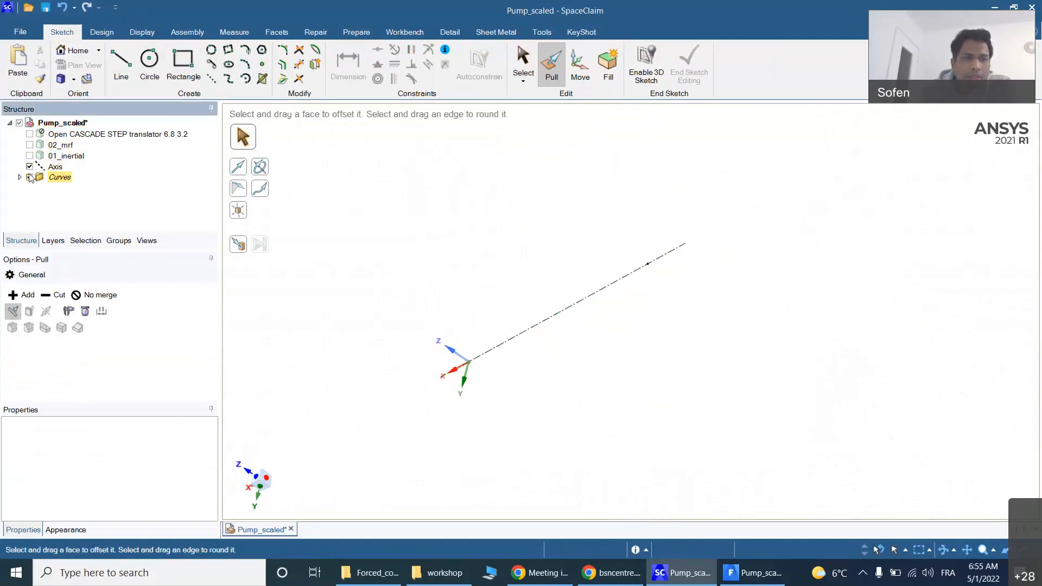
click(30, 166)
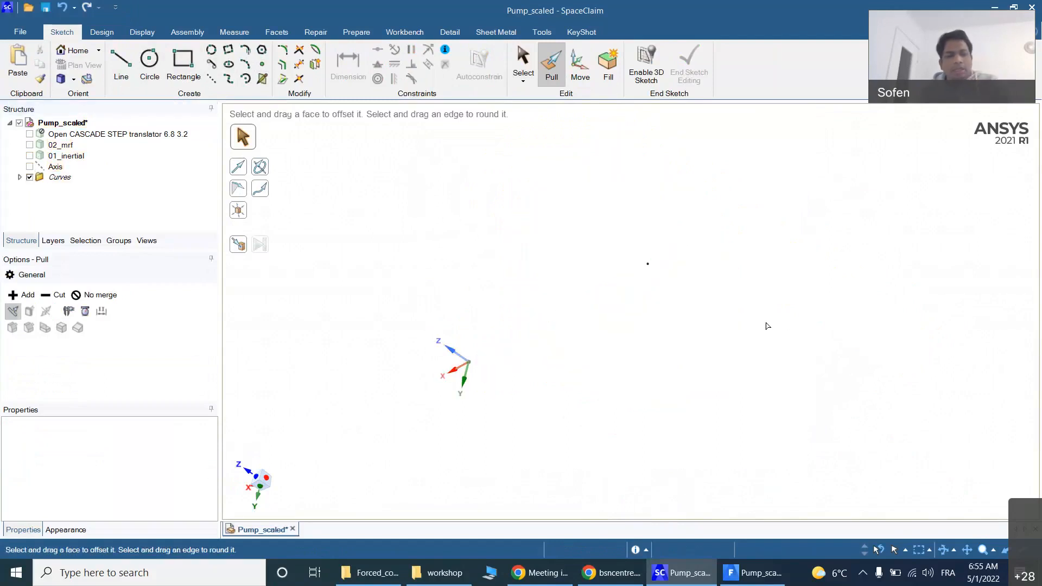
key(s)
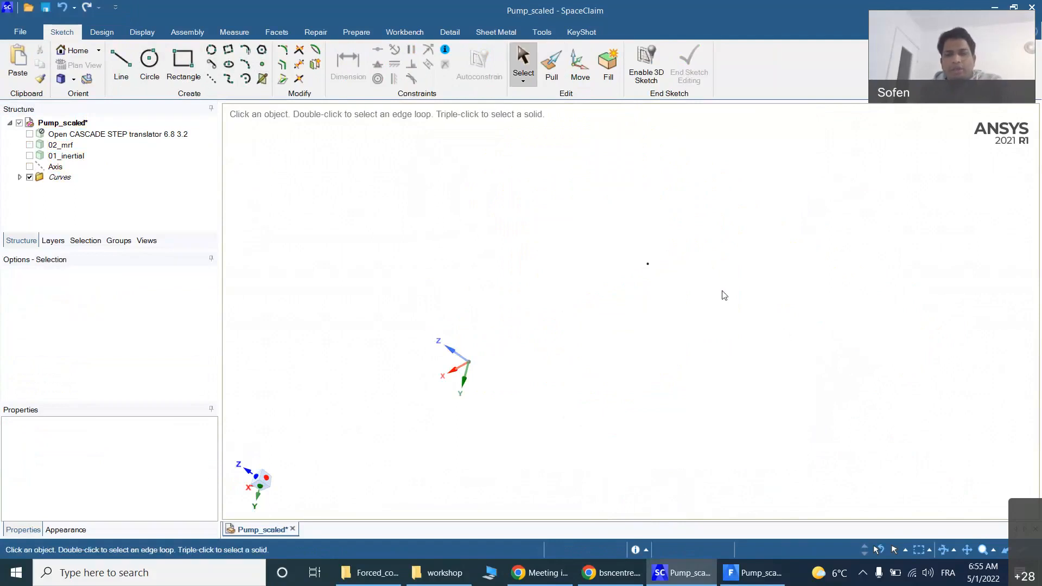
scroll(726, 235, up, 4)
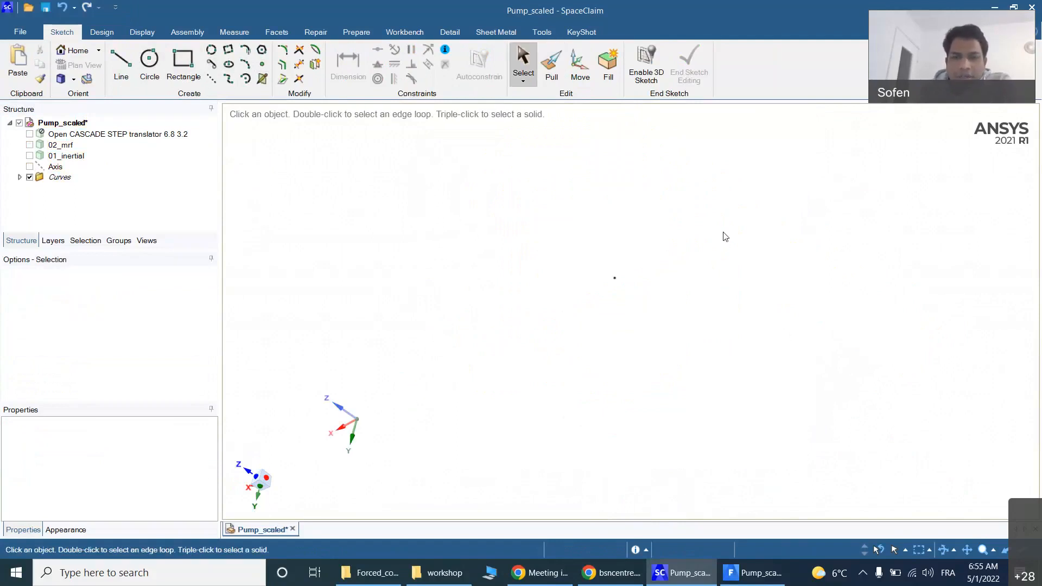
click(594, 290)
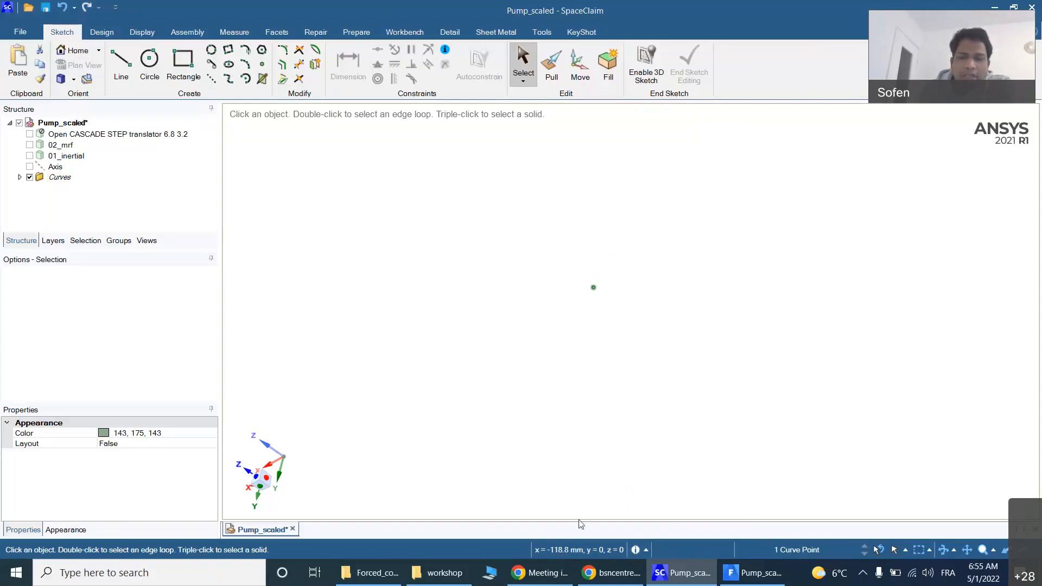
Step: Switch to Fluent and set the s02_mrf zone's rotation-axis origin X to -0.1188 m, matching the point in SpaceClaim
click(751, 574)
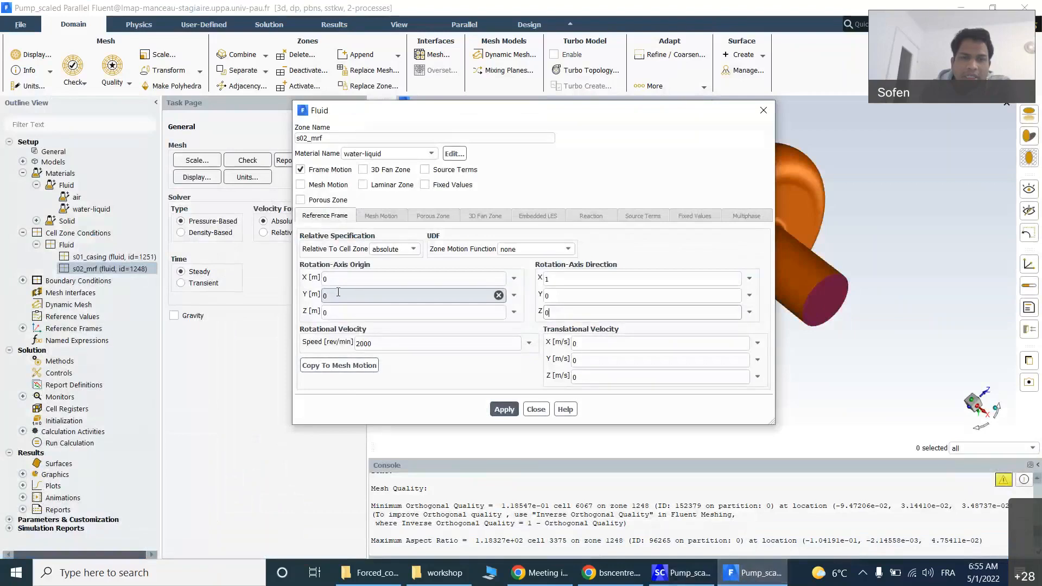
click(682, 573)
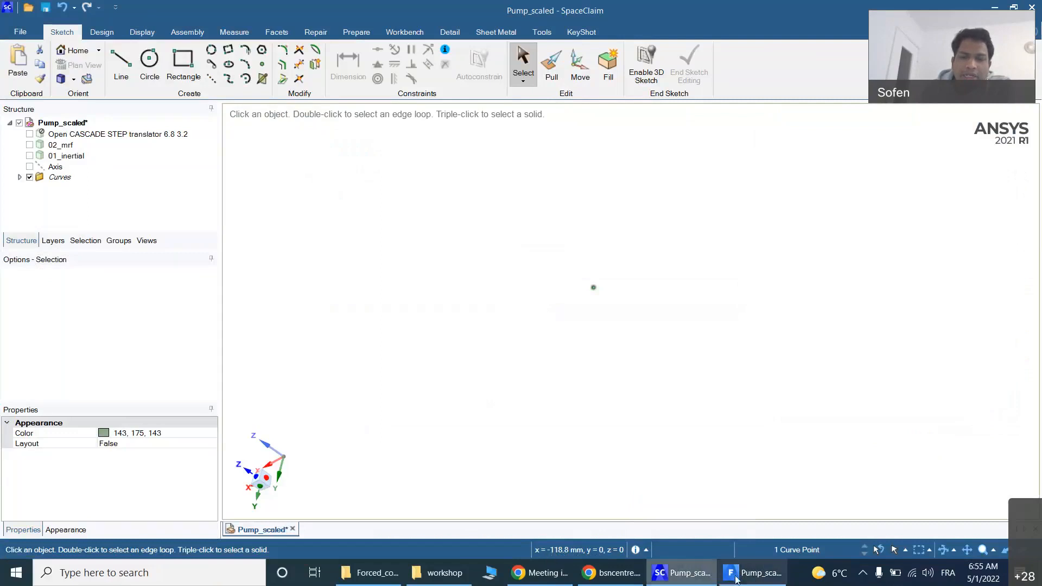
click(754, 572)
drag(363, 284, 302, 278)
text(-0.1188)
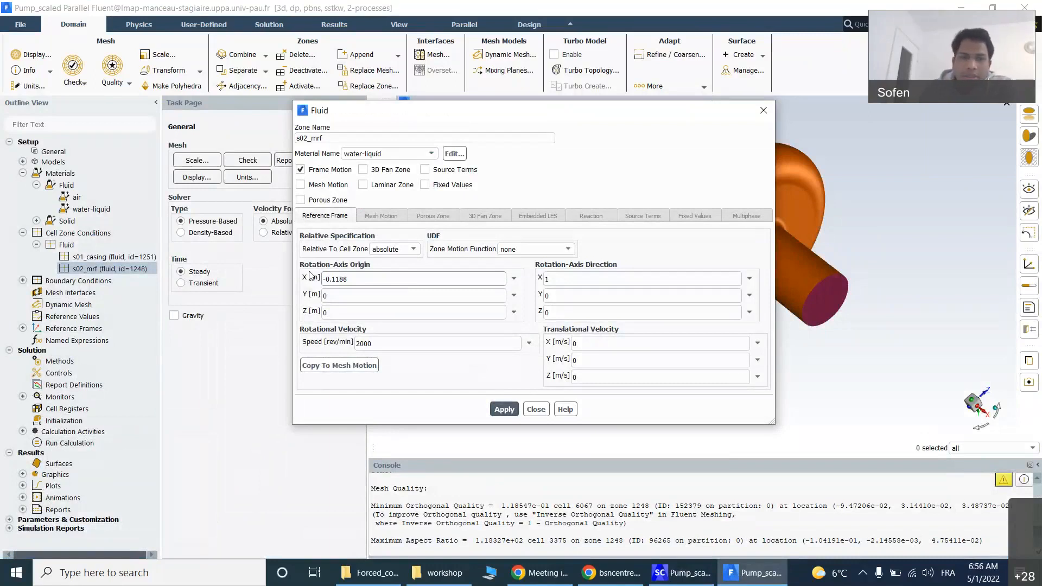
Step: Recheck the point's coordinates in SpaceClaim, and return to Fluent to apply and close the s02_mrf zone settings
click(682, 573)
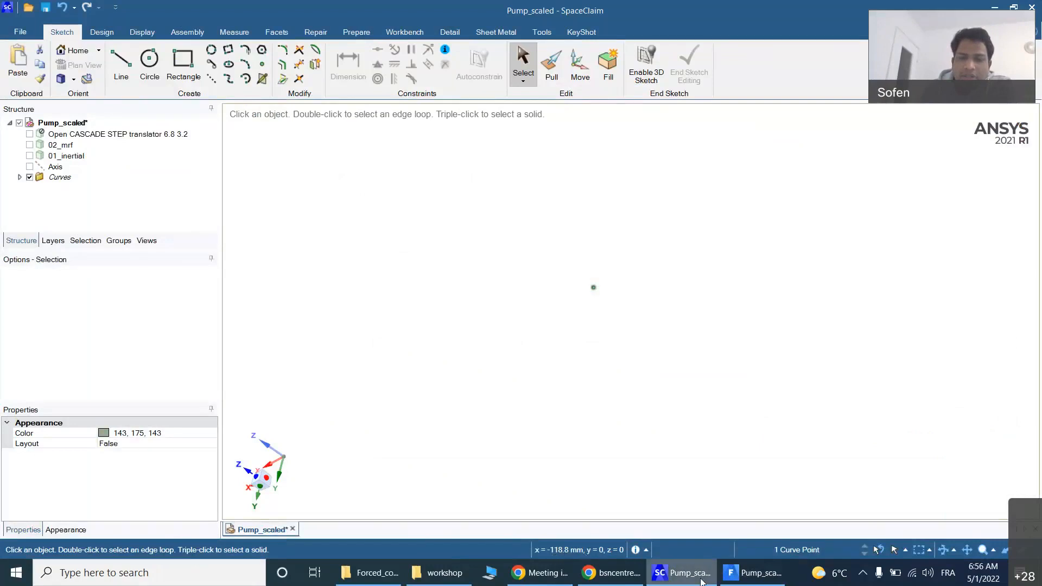
click(752, 572)
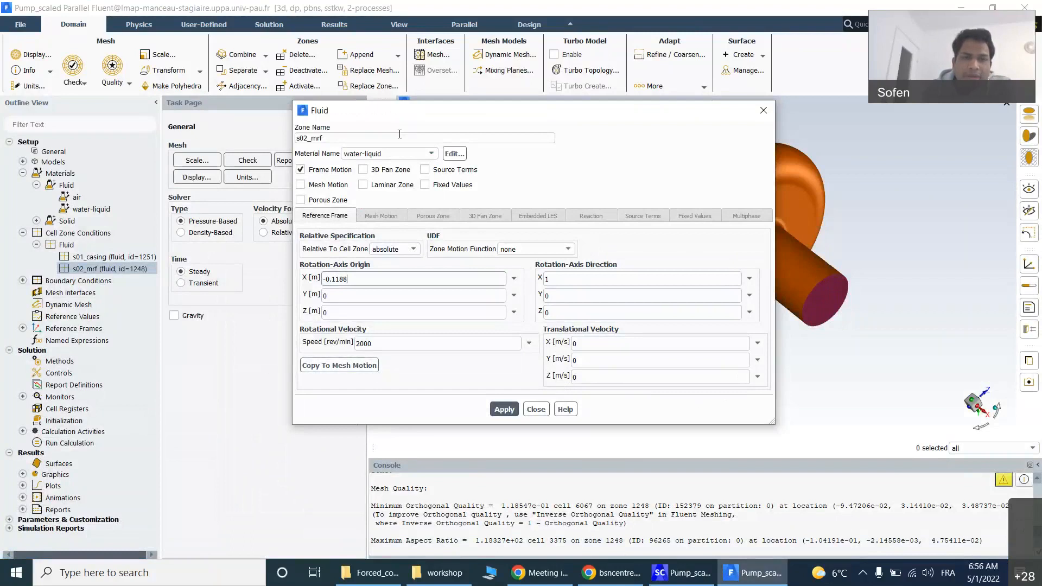
click(504, 410)
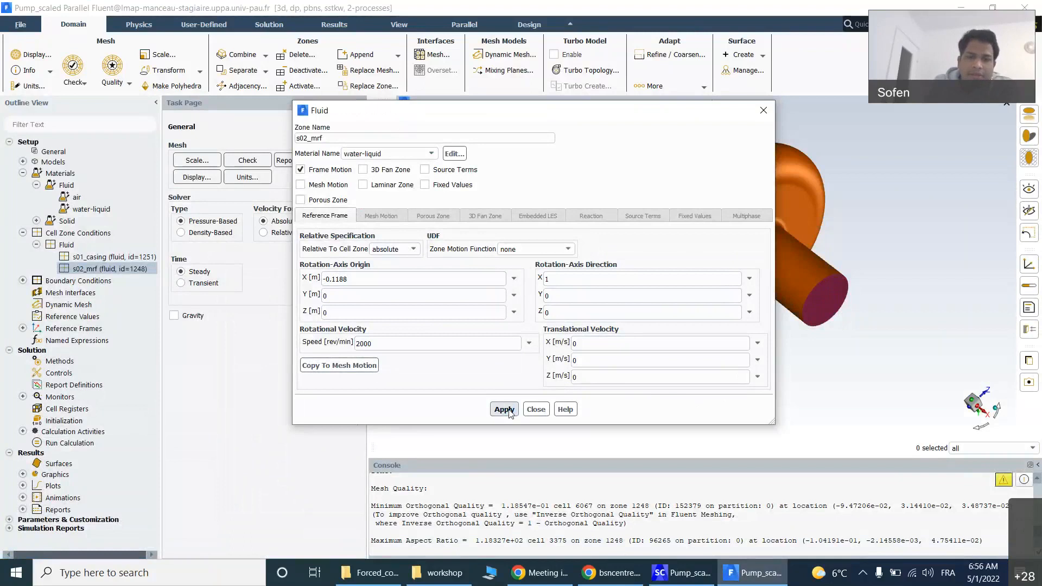
click(535, 410)
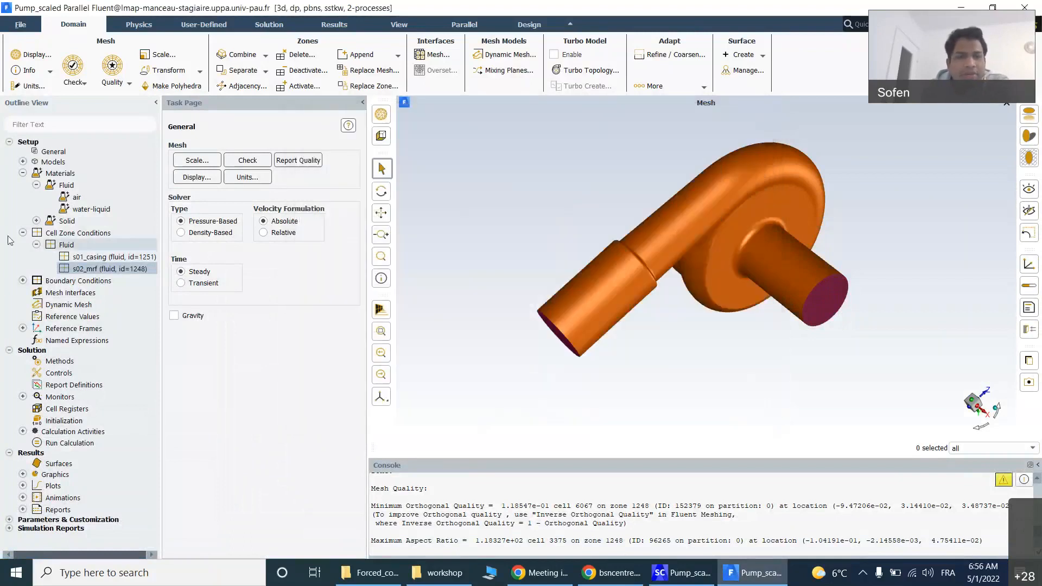
Step: Reopen the s02_mrf cell zone settings to review the rotation-axis origin and speed, and apply and close them
double_click(99, 269)
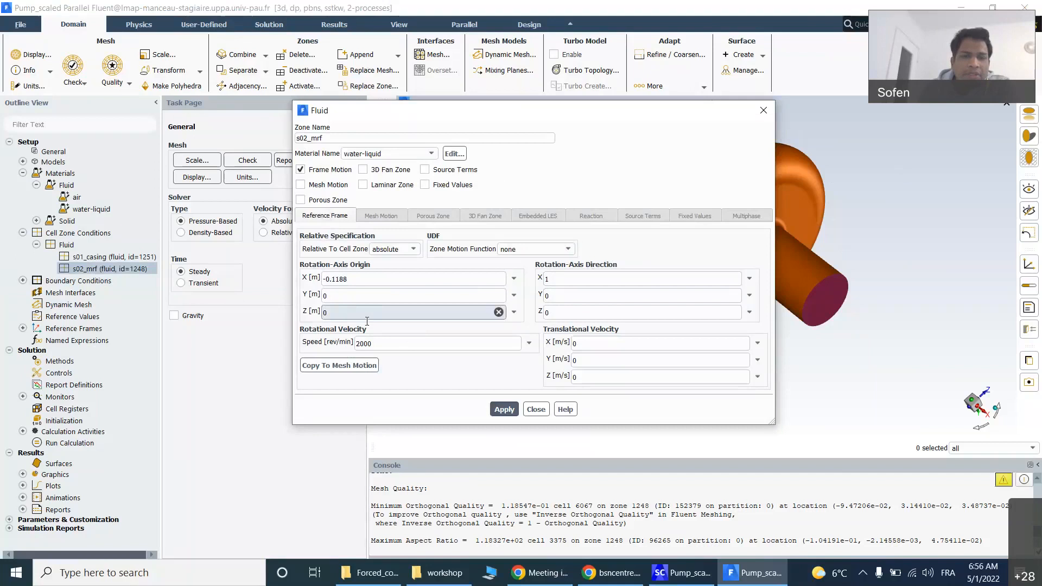
click(498, 410)
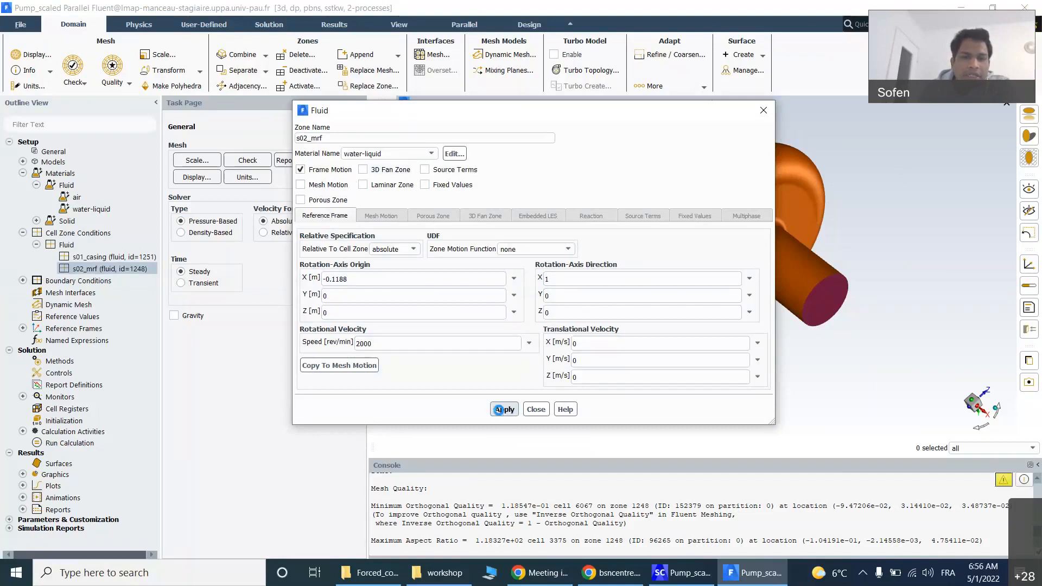
click(535, 409)
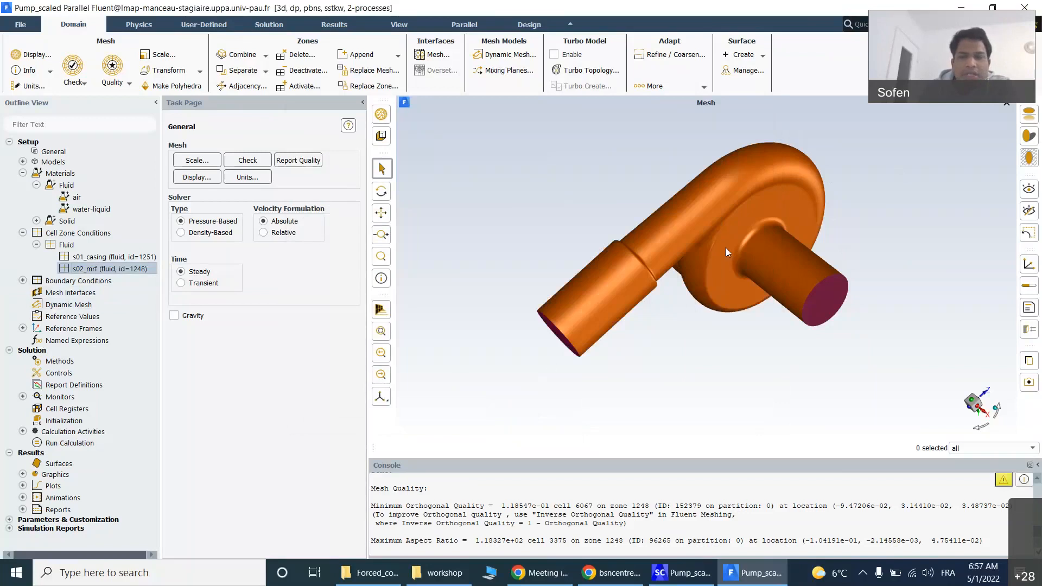
Step: List the wall boundaries and change the bc_inlet zone's type from wall to pressure-inlet
scroll(709, 230, down, 3)
scroll(625, 297, up, 6)
scroll(669, 324, down, 2)
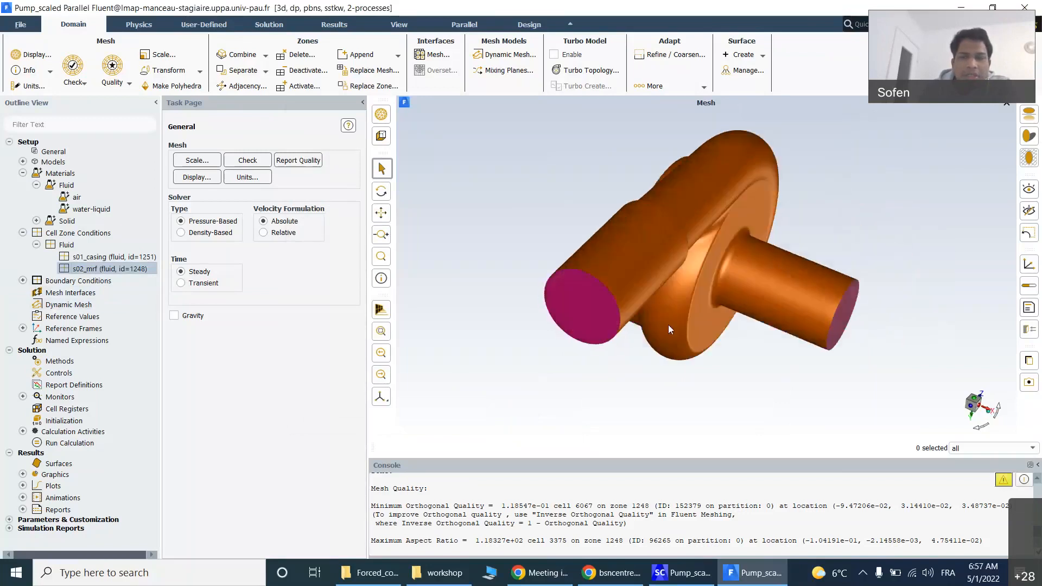
click(22, 281)
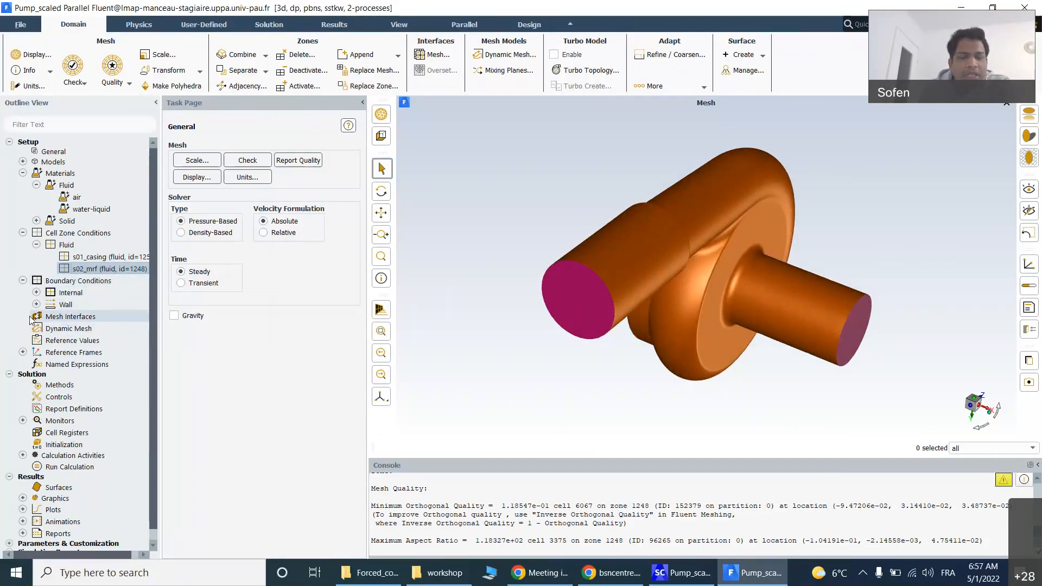
click(37, 304)
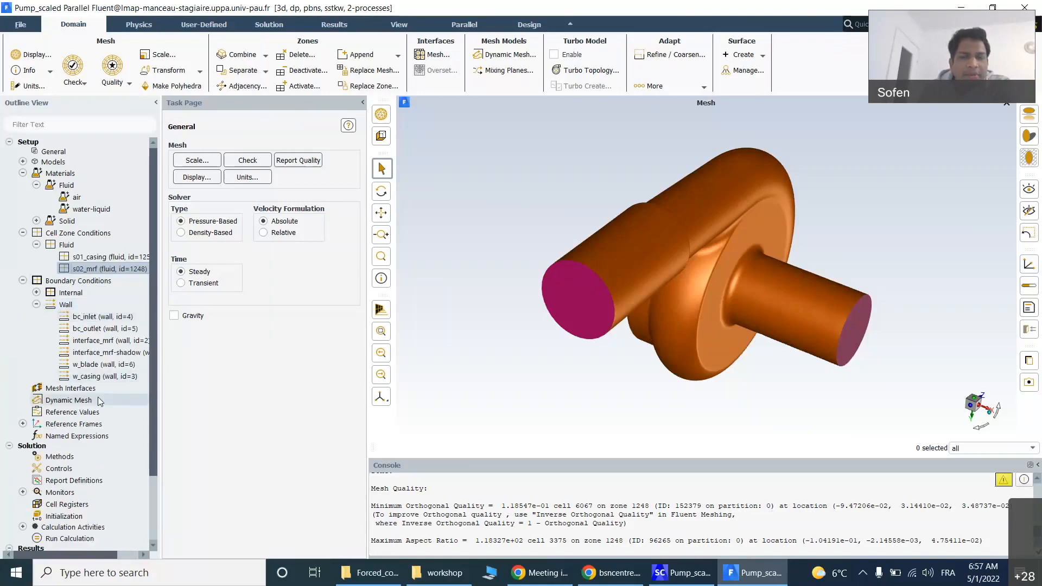
right_click(97, 321)
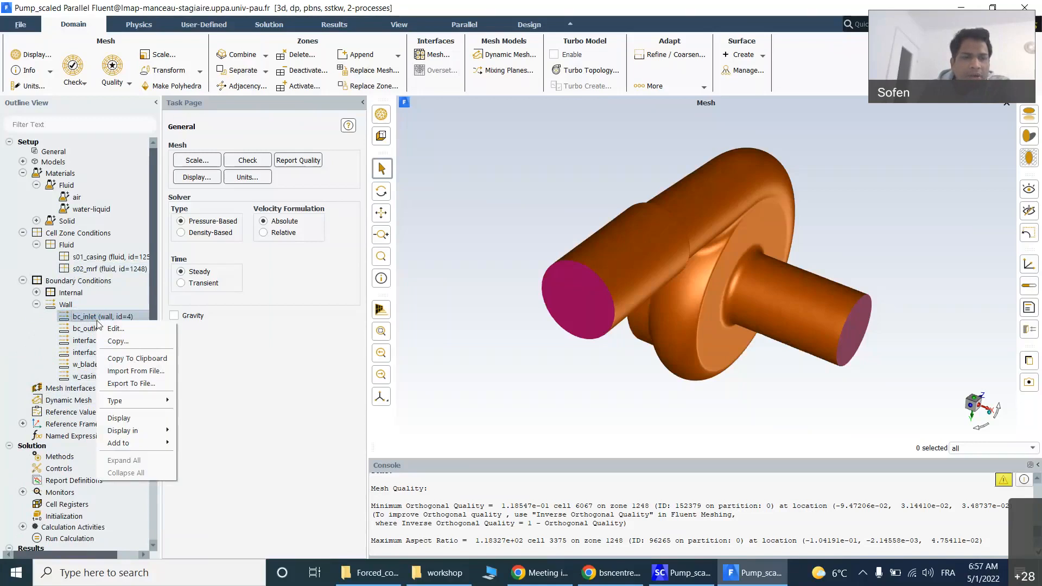
click(90, 321)
right_click(90, 321)
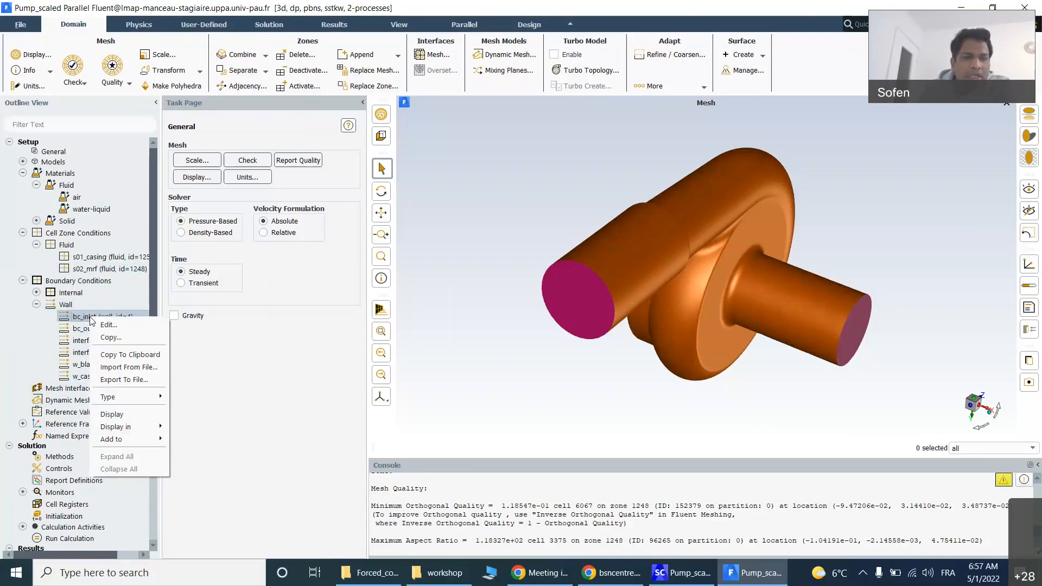
right_click(79, 320)
mouse_move(107, 397)
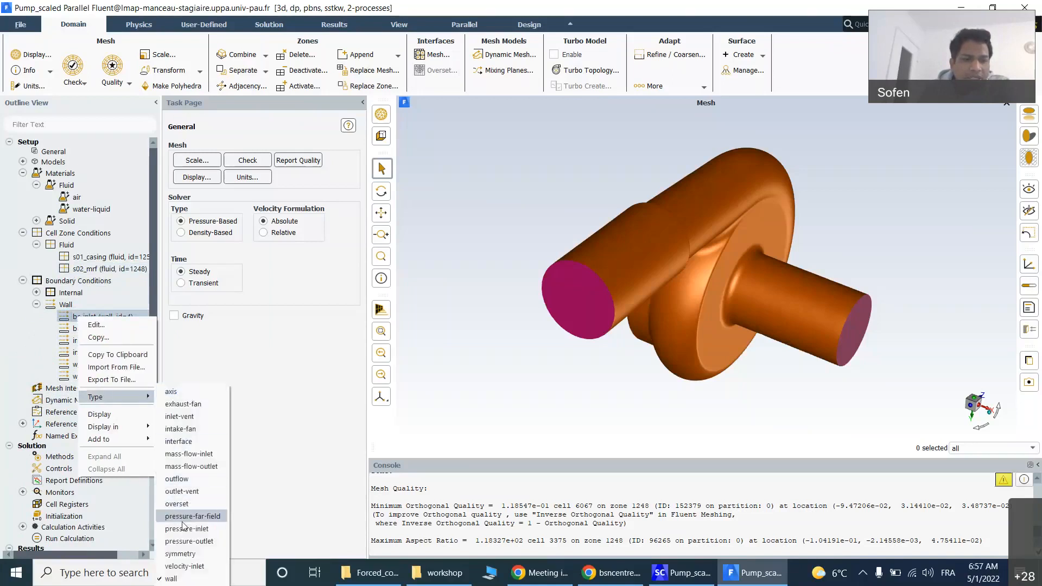
click(183, 529)
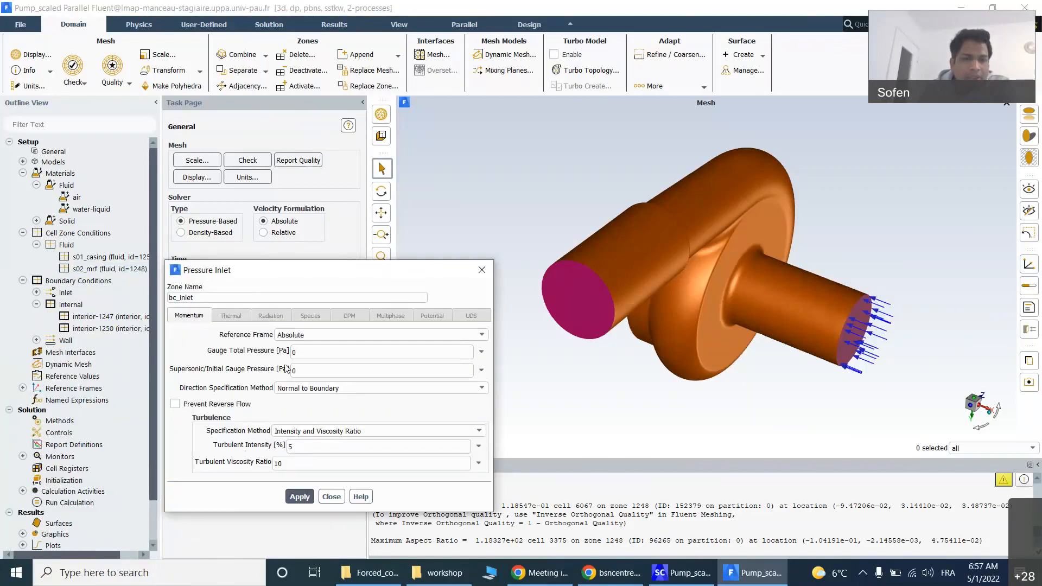
Step: Set the bc_inlet gauge total pressure to 100000 Pa, and apply and close the pressure inlet settings
click(295, 351)
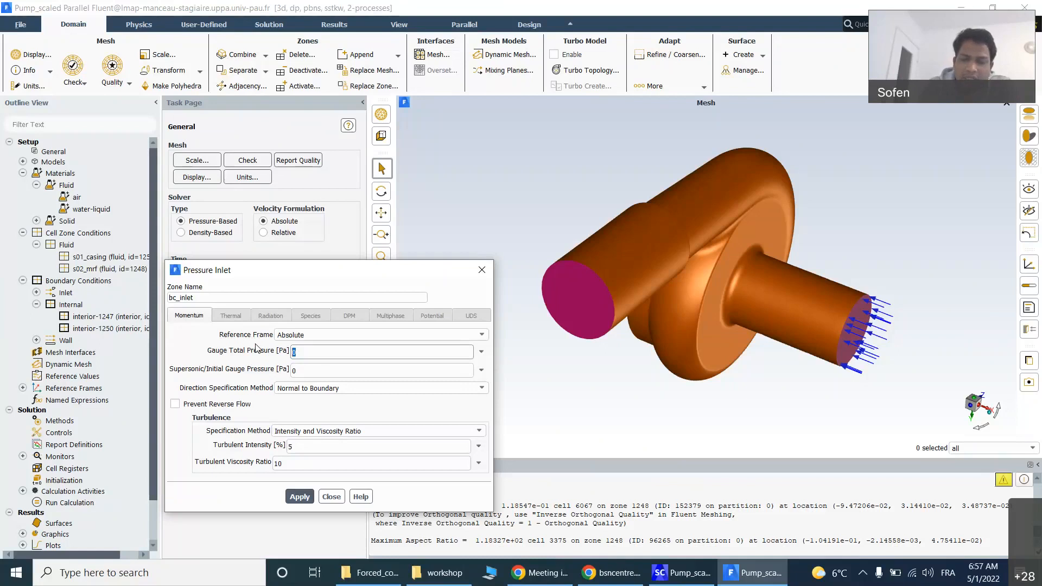
text(100000)
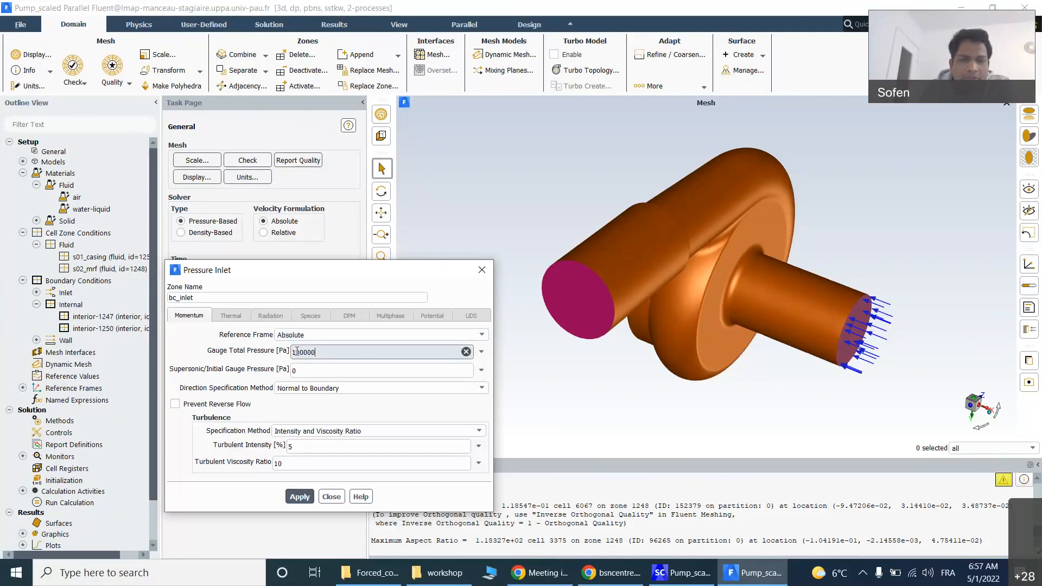
drag(297, 352, 320, 354)
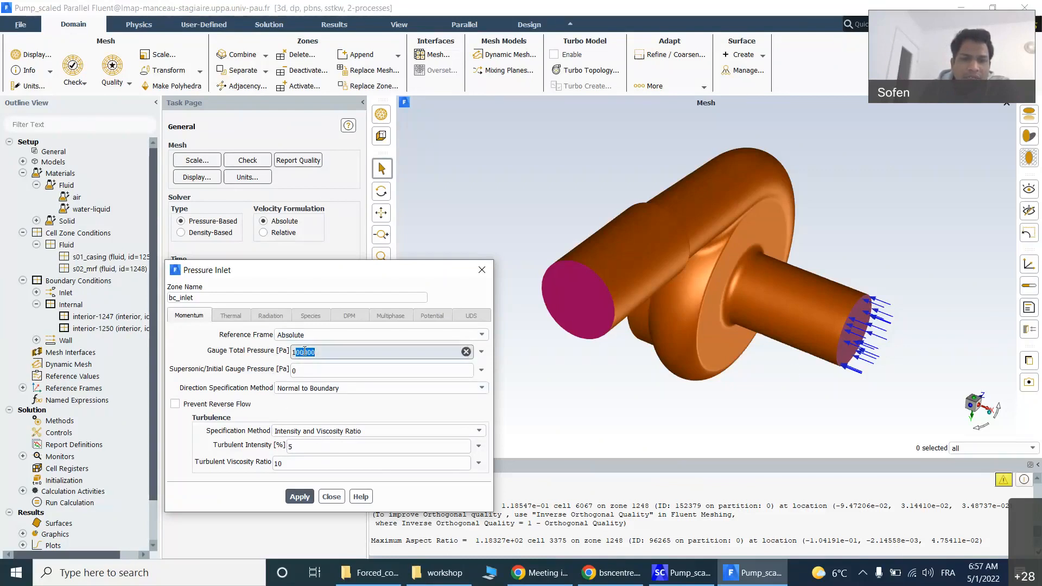
click(299, 496)
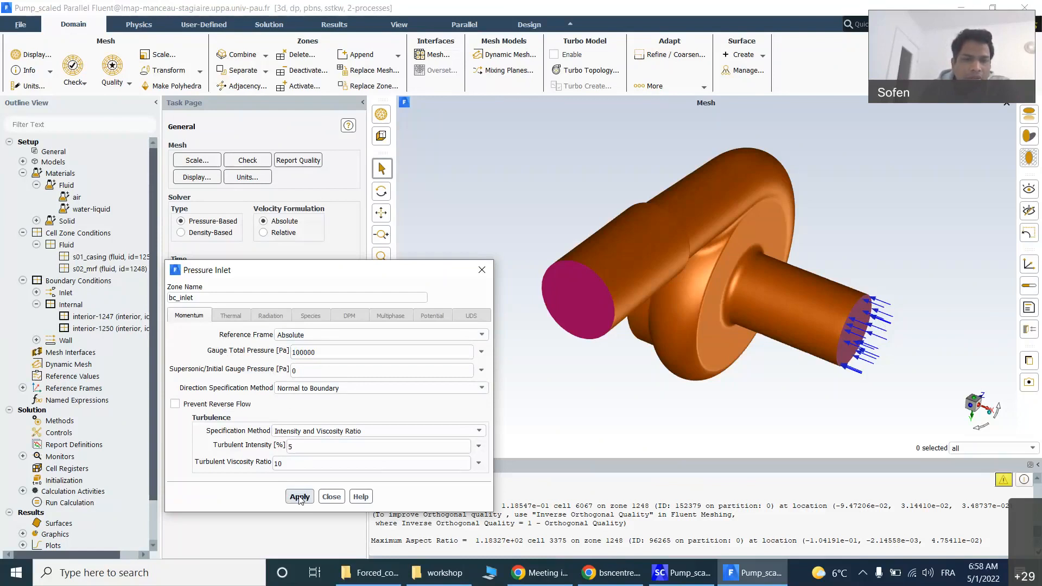
click(332, 497)
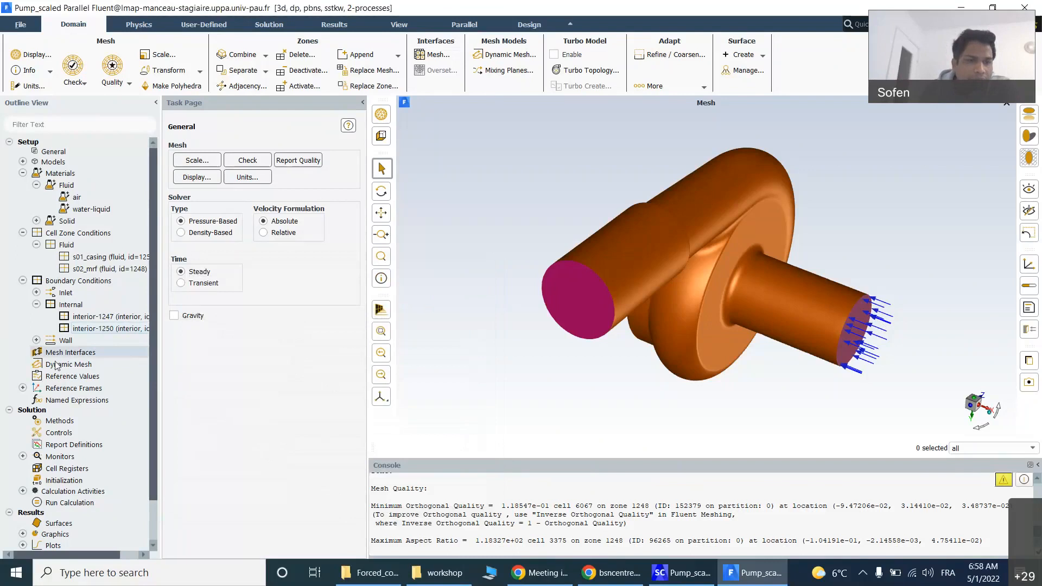
Step: Expand the remaining wall boundaries and change the bc_outlet zone's type from wall to pressure-outlet
click(36, 341)
scroll(37, 347, down, 2)
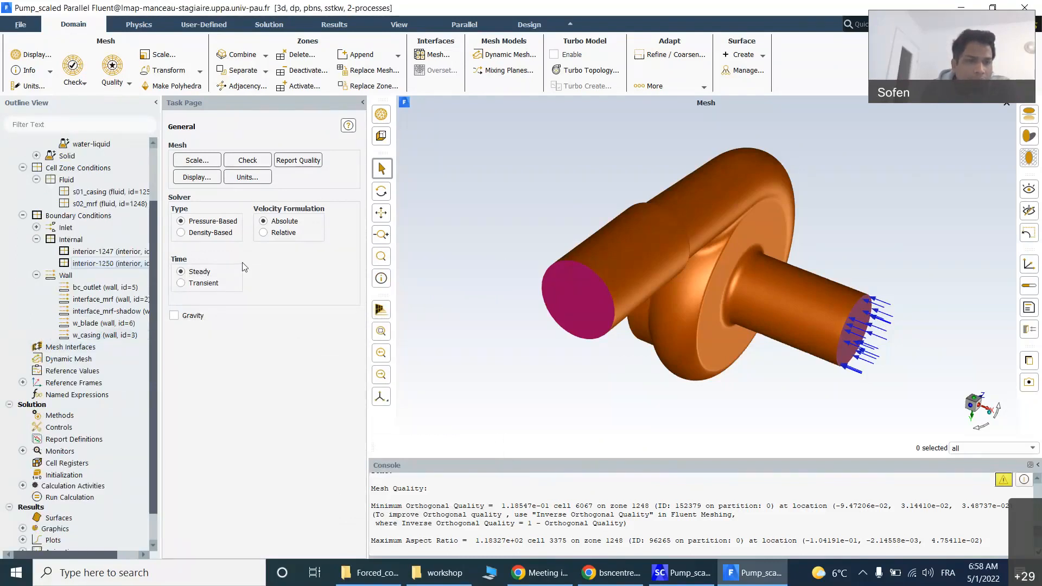
right_click(103, 292)
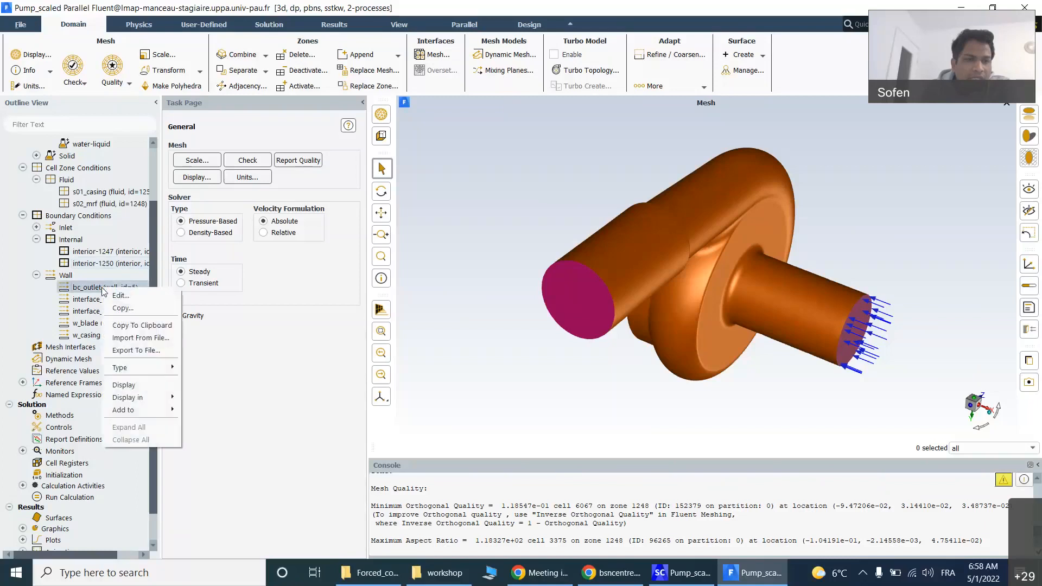
mouse_move(135, 370)
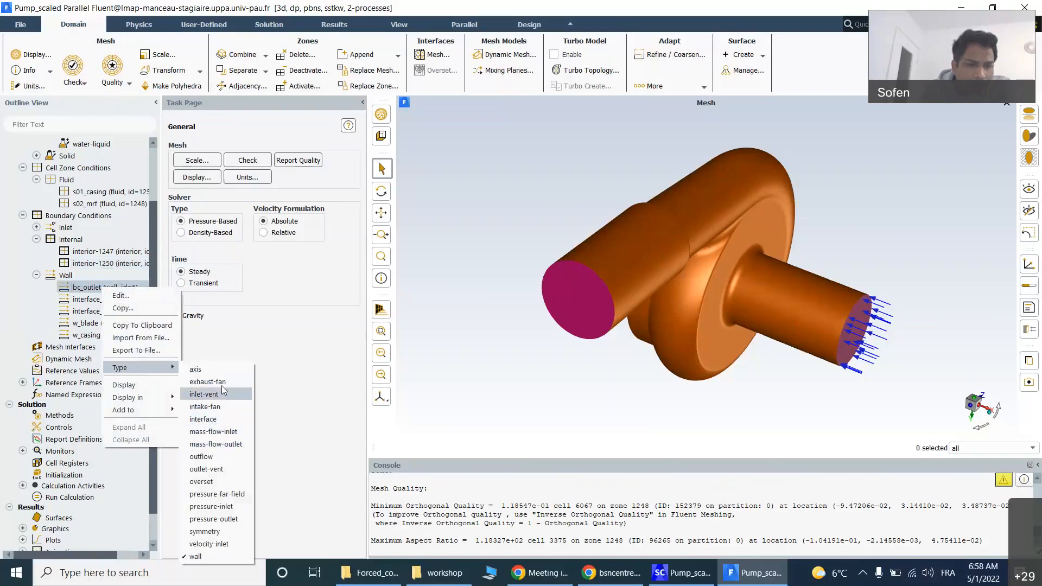
click(230, 519)
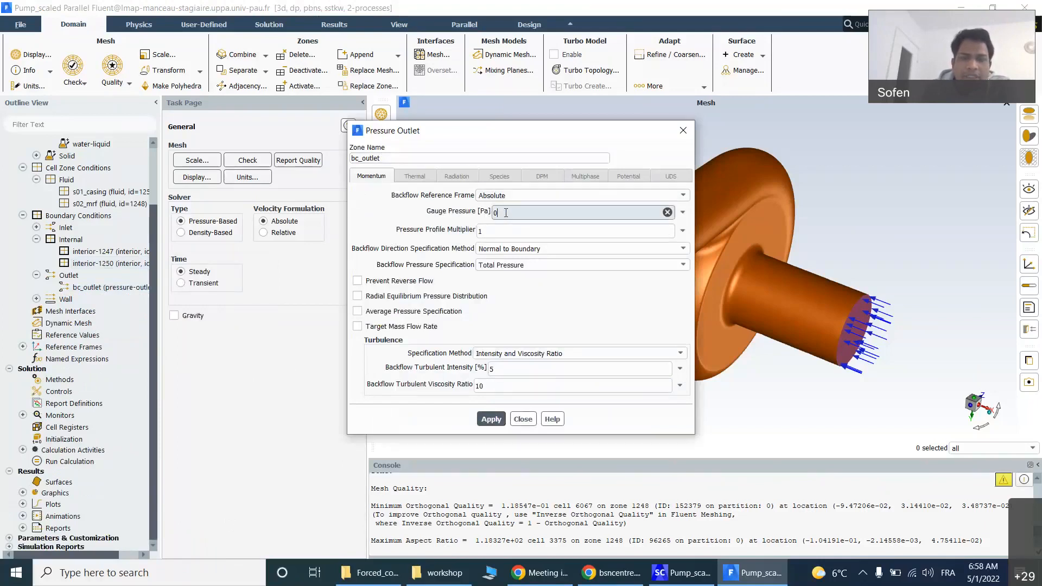
Step: Set the bc_outlet gauge pressure to 300000 Pa, and apply and close the pressure outlet settings
drag(506, 213, 470, 211)
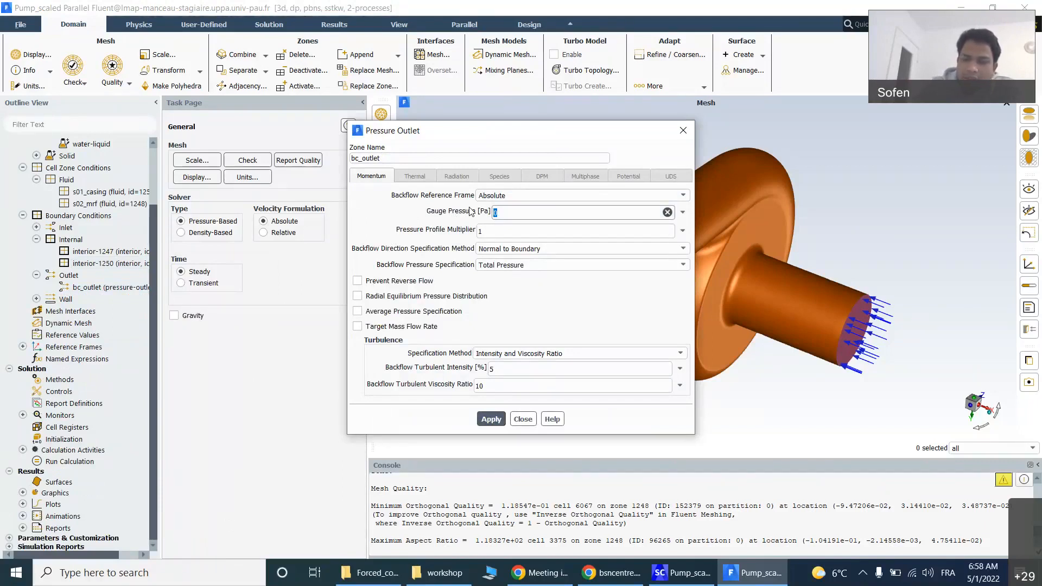
text(300000)
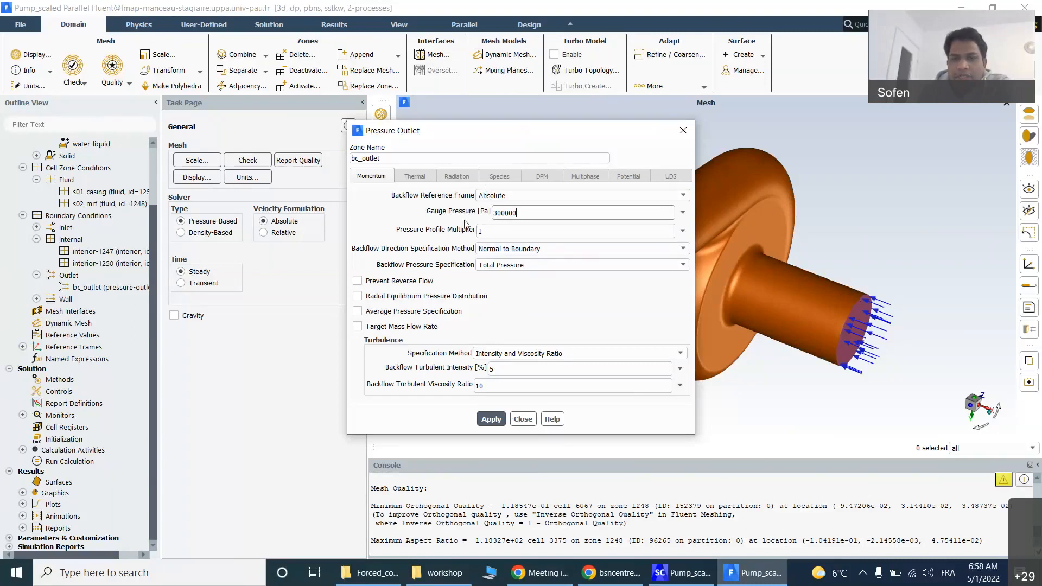
drag(497, 213, 518, 213)
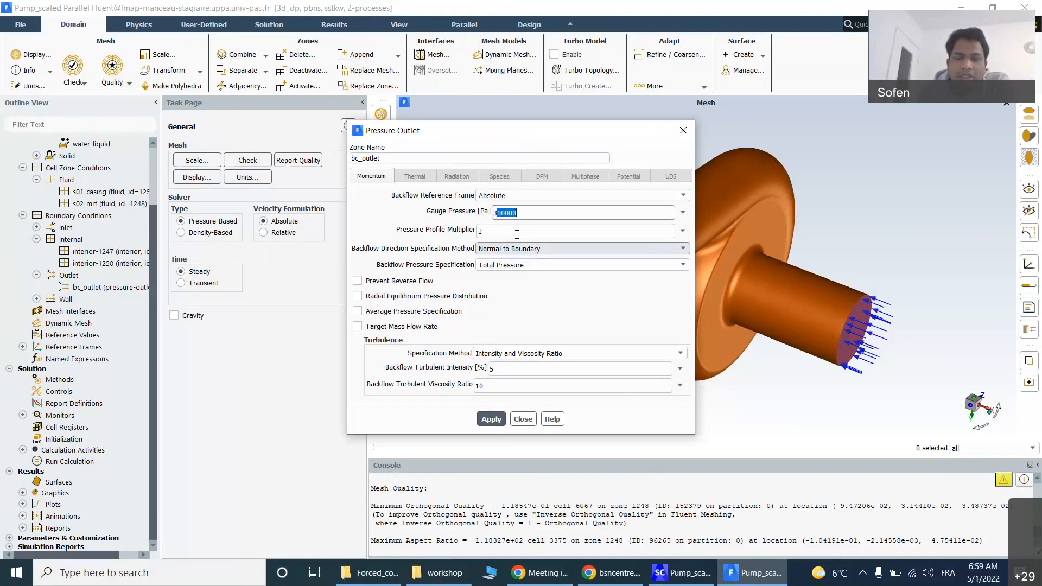
click(493, 419)
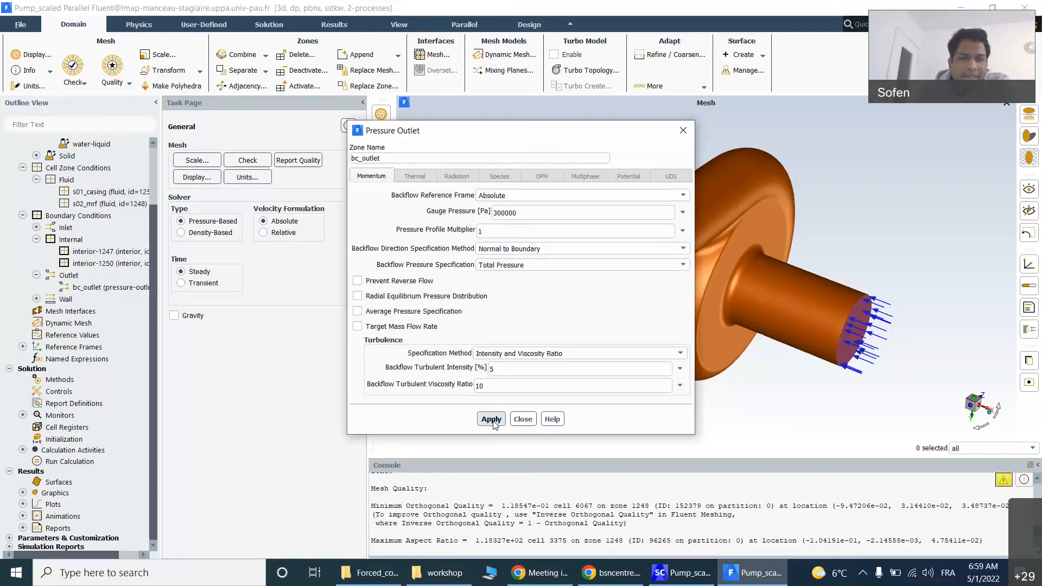
click(523, 419)
Step: Regroup the boundary conditions in the outline, expand the wall zones and widen the outline to show their full names
right_click(79, 216)
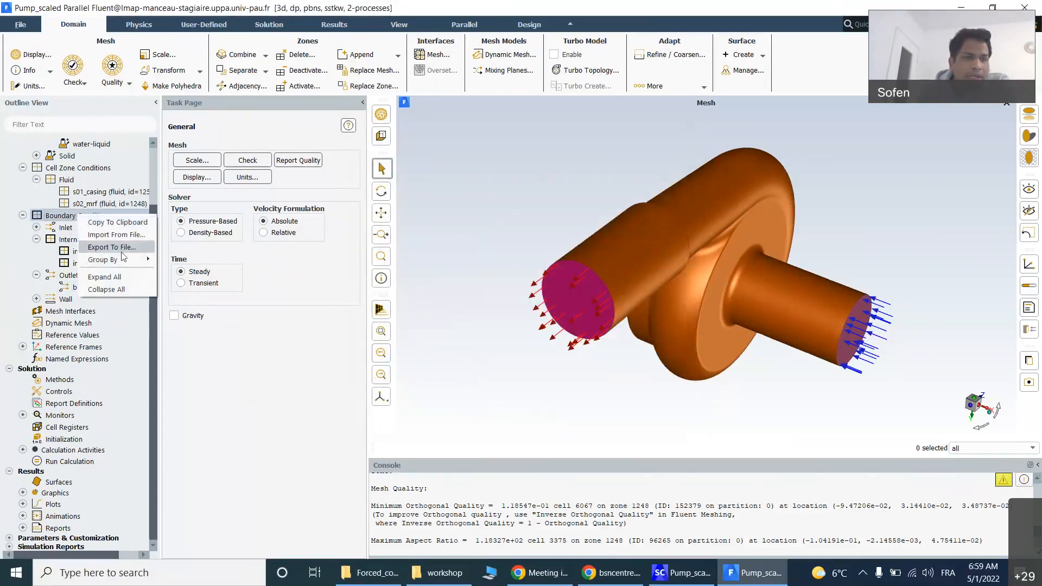
mouse_move(136, 260)
click(184, 284)
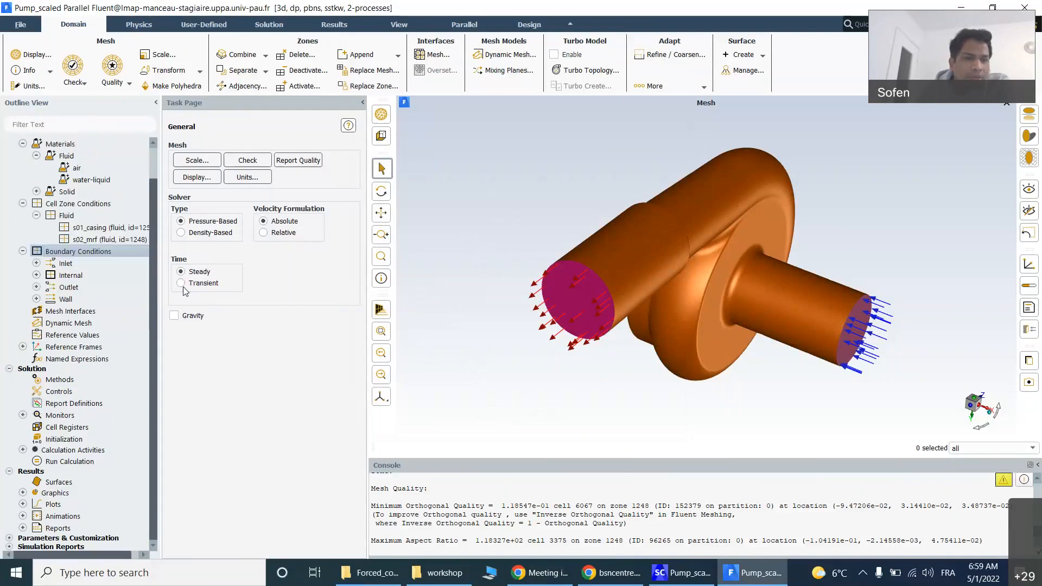
click(22, 251)
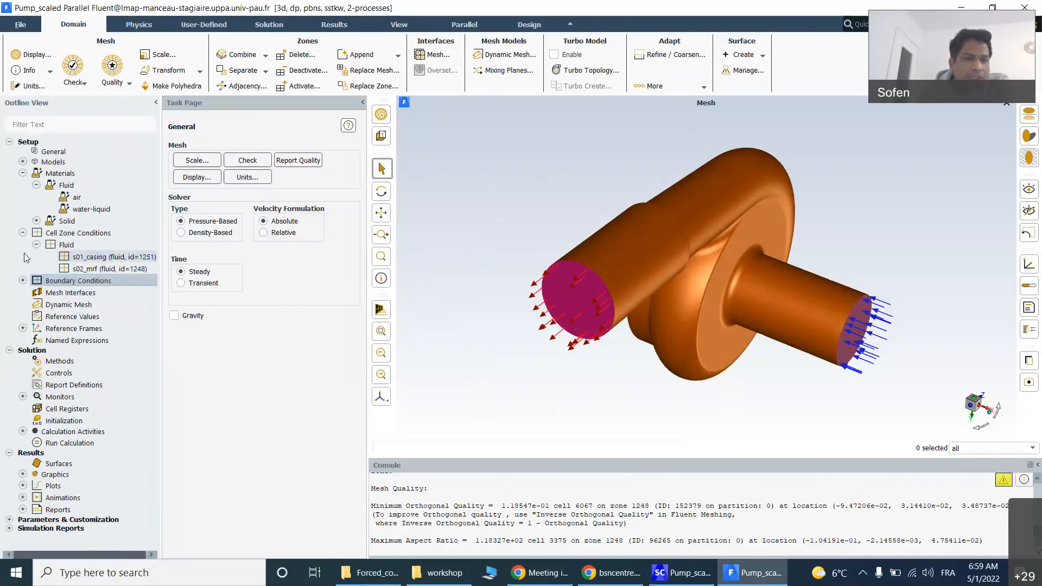
click(22, 281)
scroll(81, 283, down, 1)
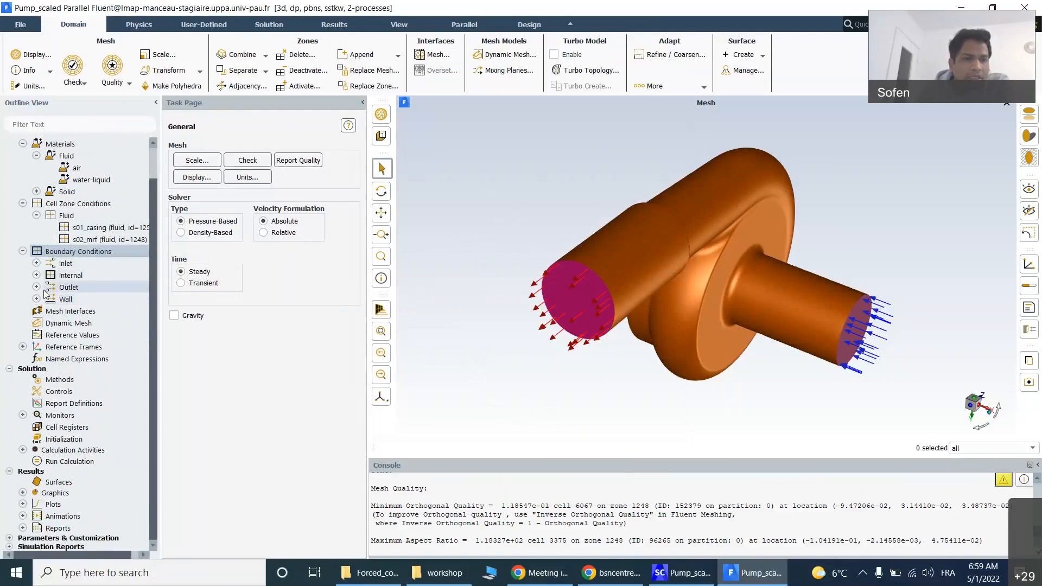
click(36, 275)
click(36, 275)
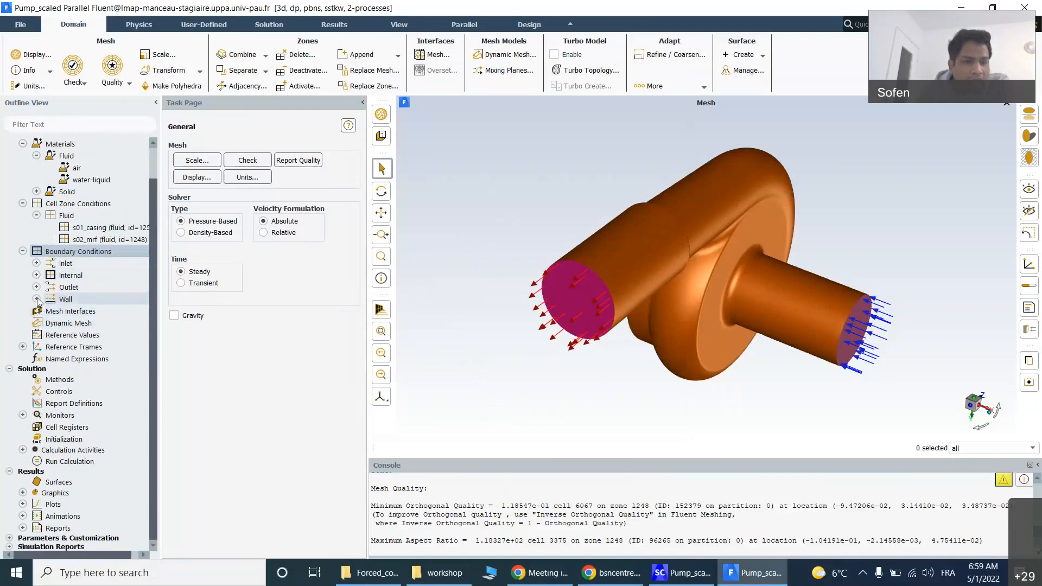
click(36, 299)
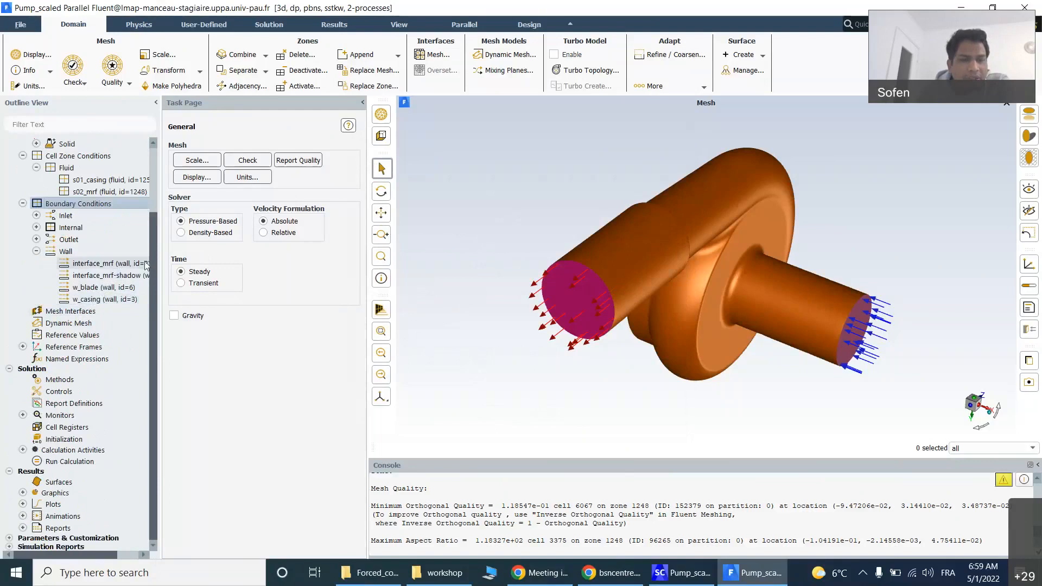
drag(163, 266, 191, 266)
Step: Switch to SpaceClaim, make the 02_mrf body visible and examine the outer faces that bound the rotating zone
click(679, 573)
click(30, 145)
scroll(740, 263, down, 3)
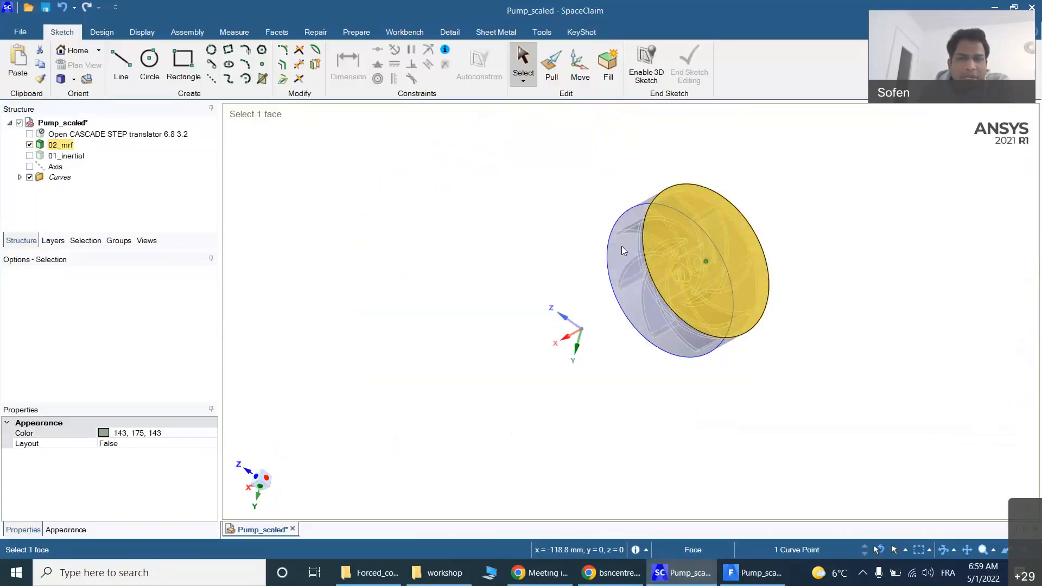
click(768, 314)
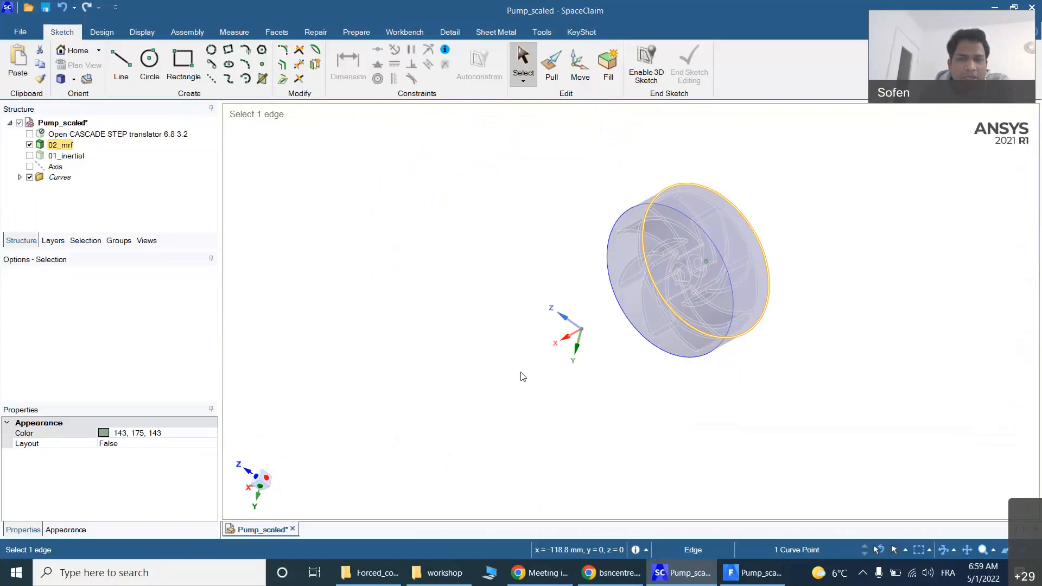
click(776, 223)
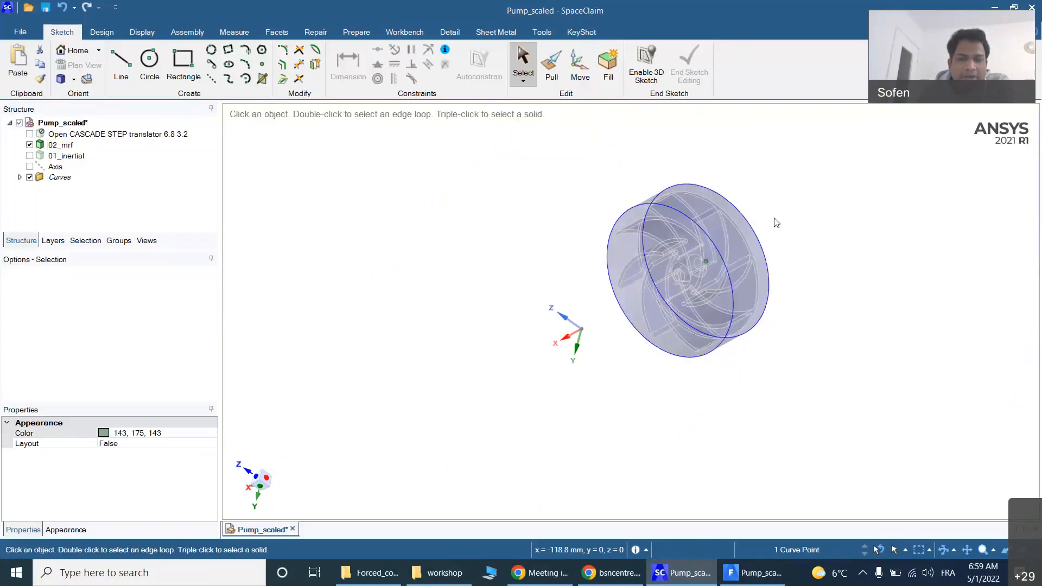
Step: Switch back to Fluent and change the interface_mrf zone's type from wall to interior
click(754, 573)
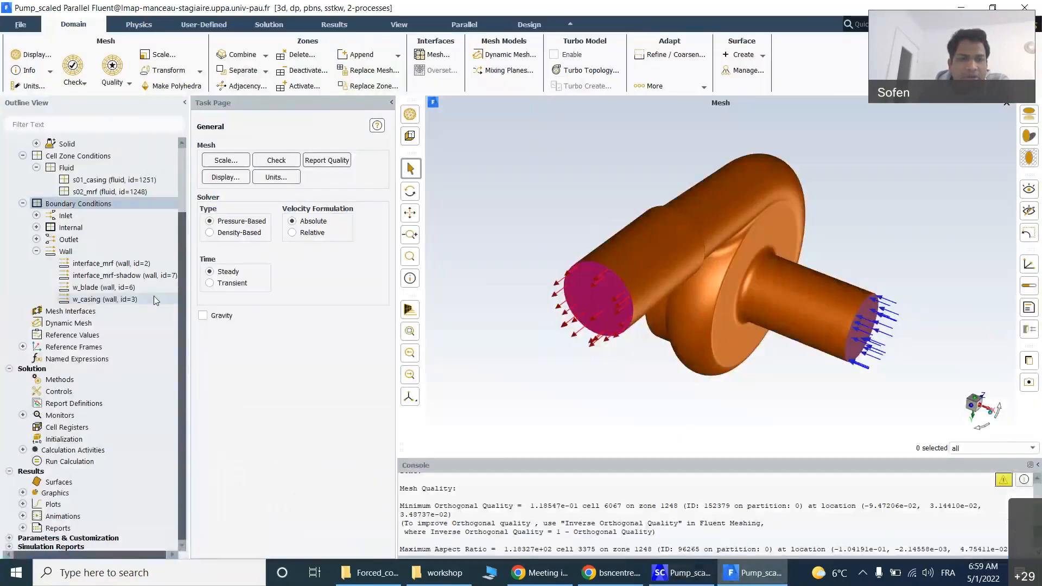
right_click(113, 267)
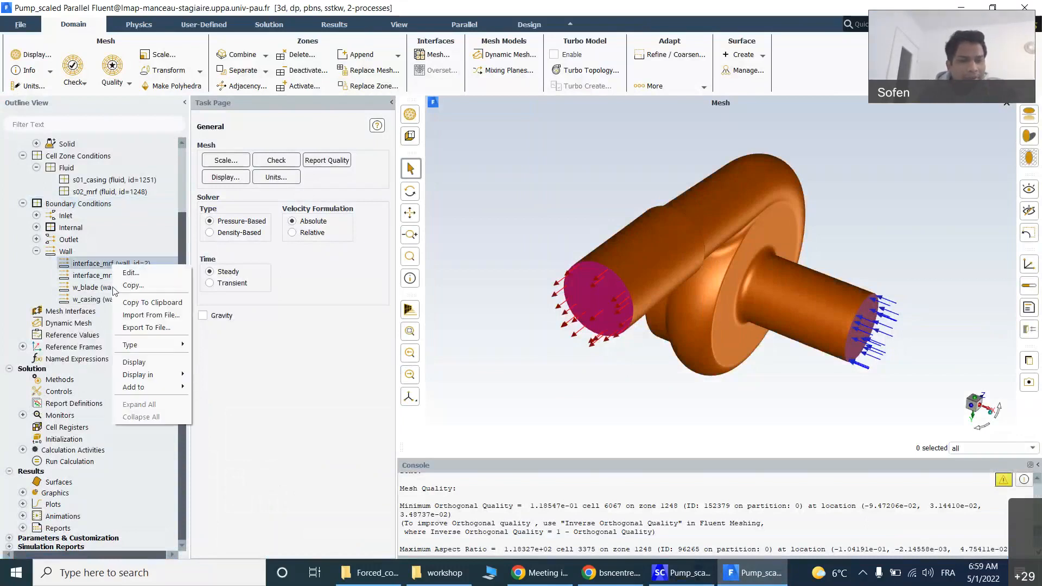
mouse_move(136, 344)
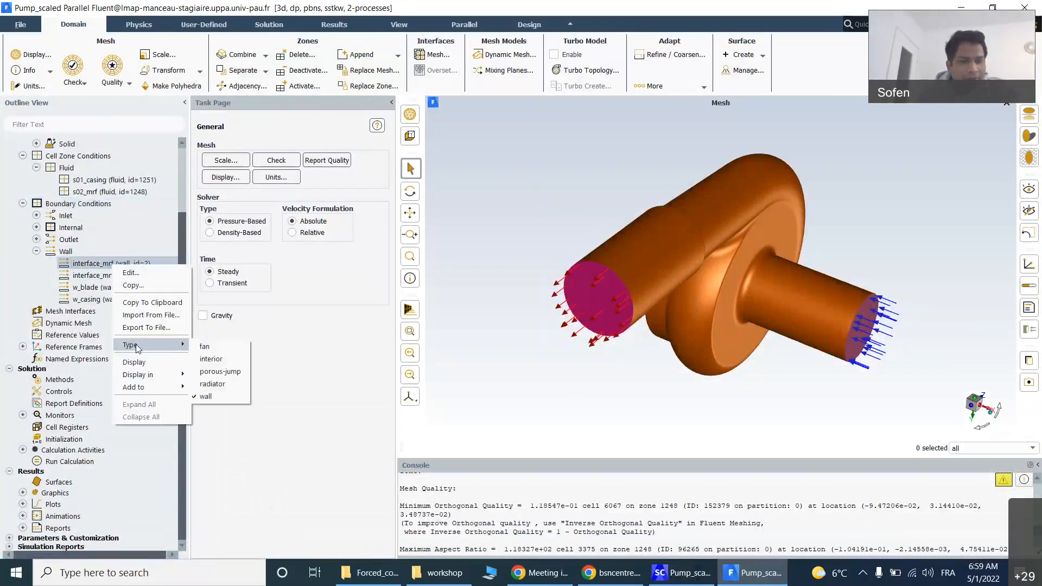
click(224, 359)
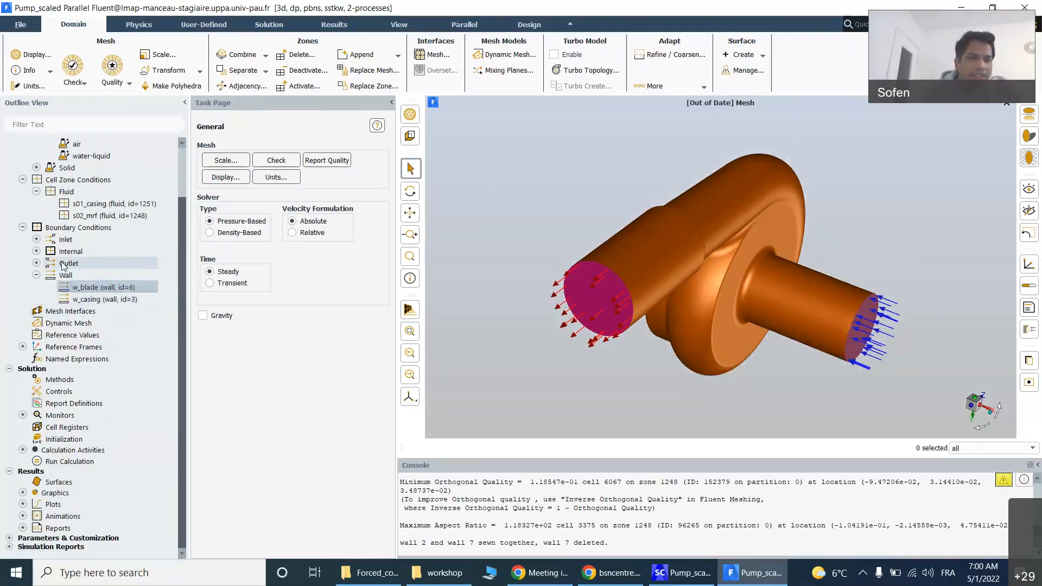
Step: Expand the internal, outlet and inlet boundary groups and review the zones assigned to each type
click(36, 251)
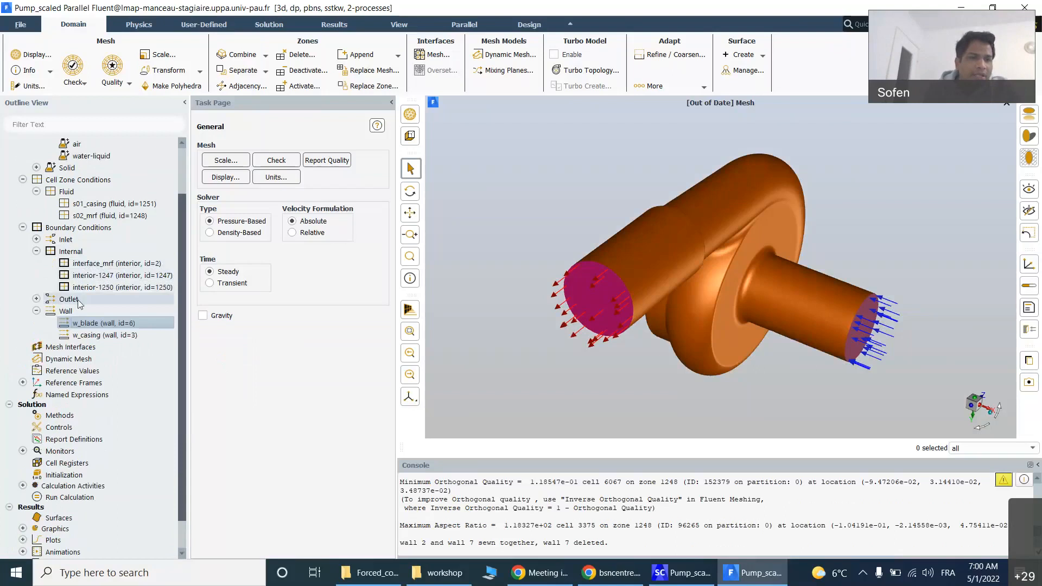
click(37, 299)
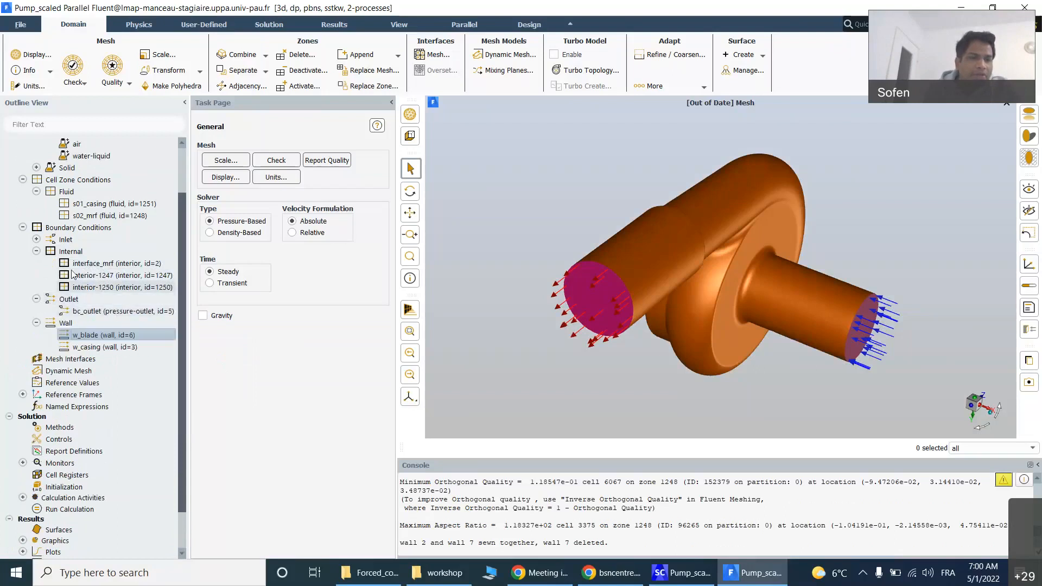
click(36, 239)
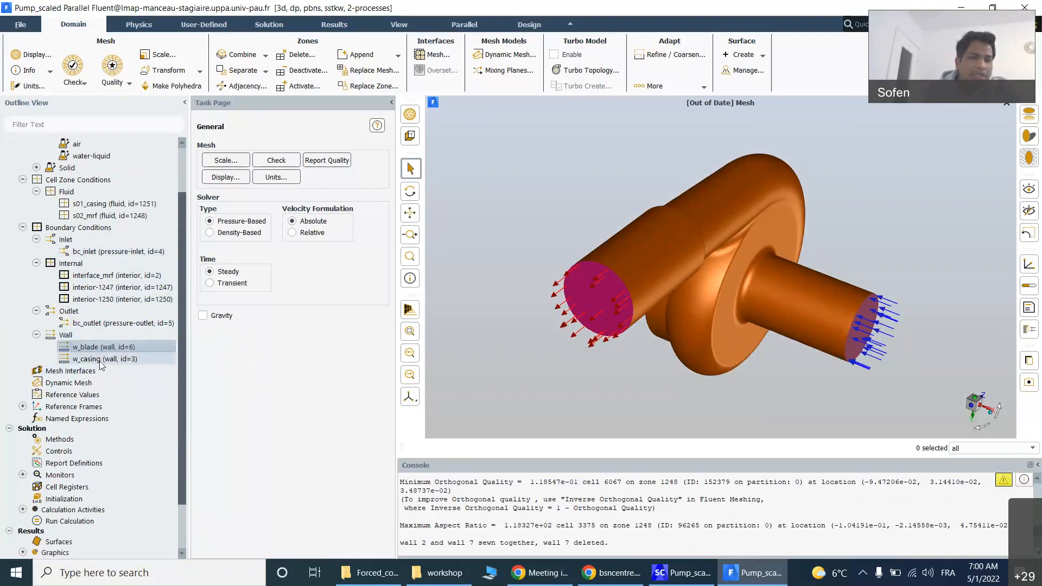
scroll(95, 326, down, 2)
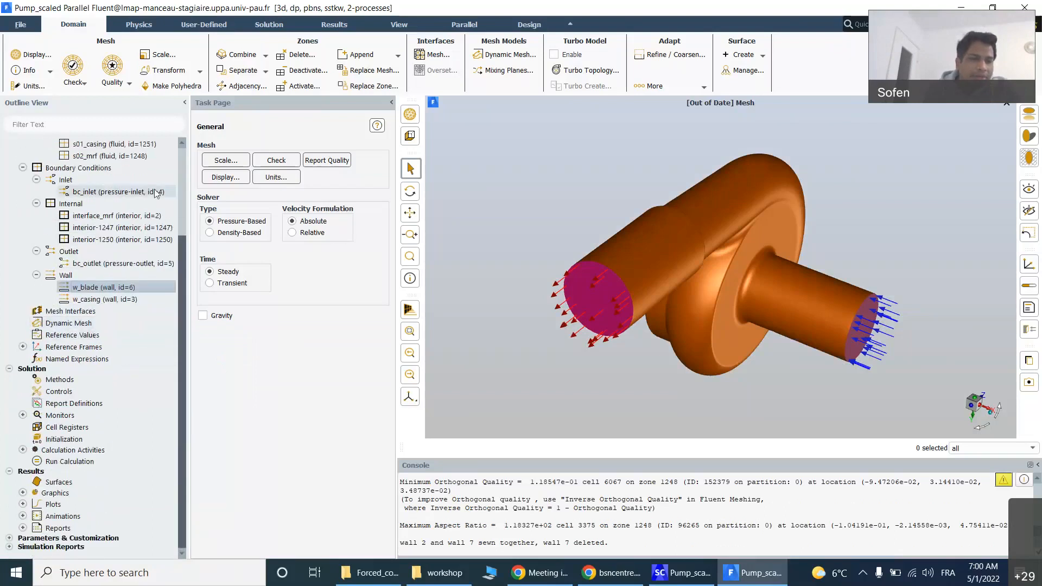
scroll(81, 346, up, 4)
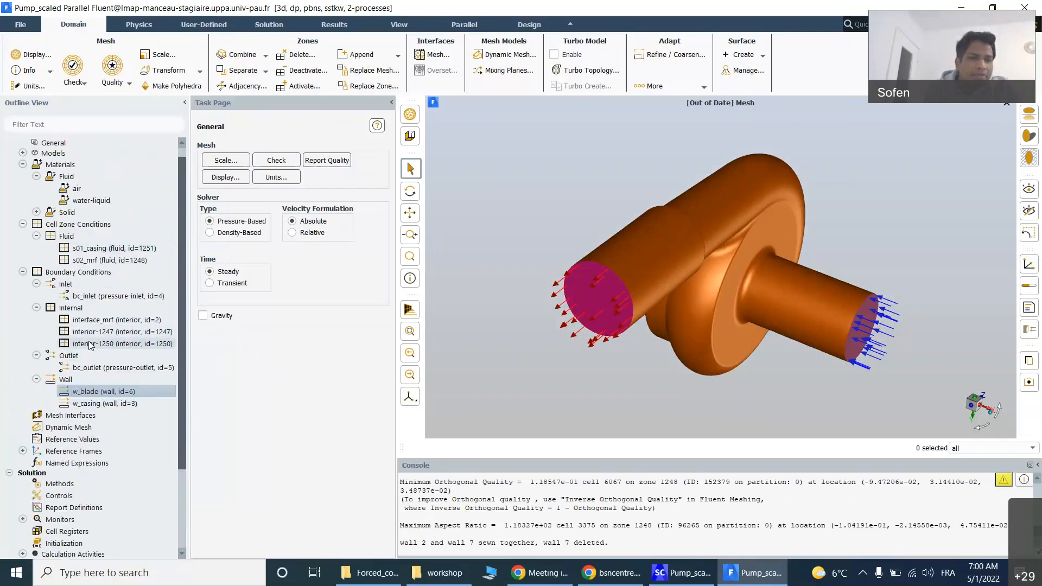
scroll(90, 345, up, 1)
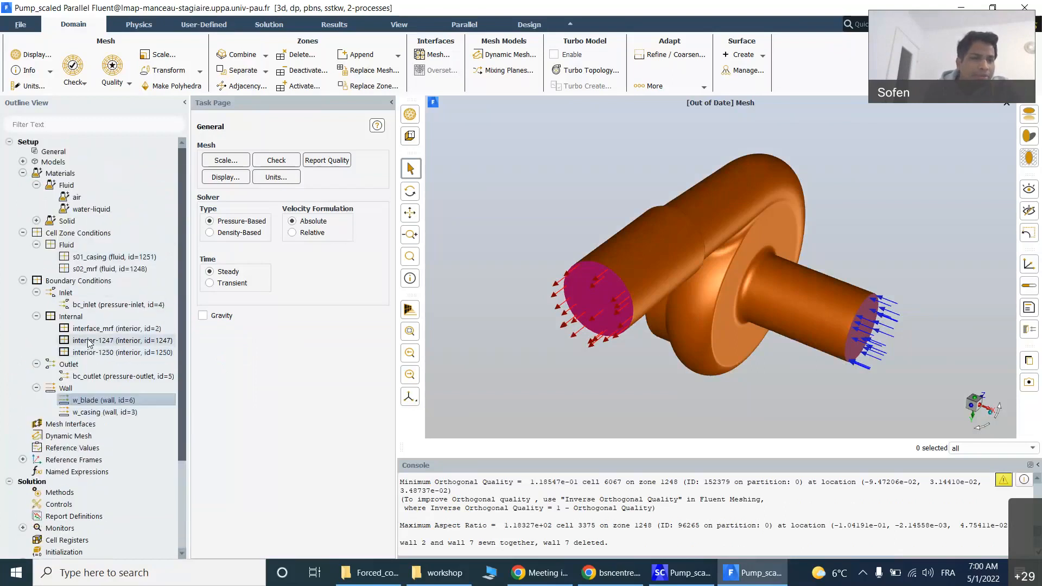
Step: Set the operating pressure to 0 Pa in the cell zone operating conditions, then reopen them to check the value
double_click(90, 238)
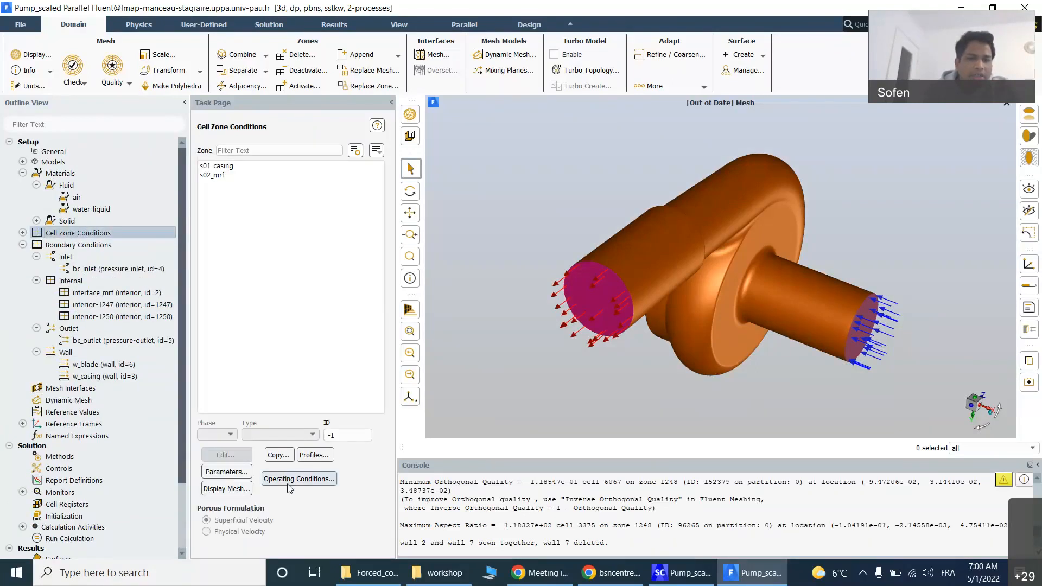
click(288, 483)
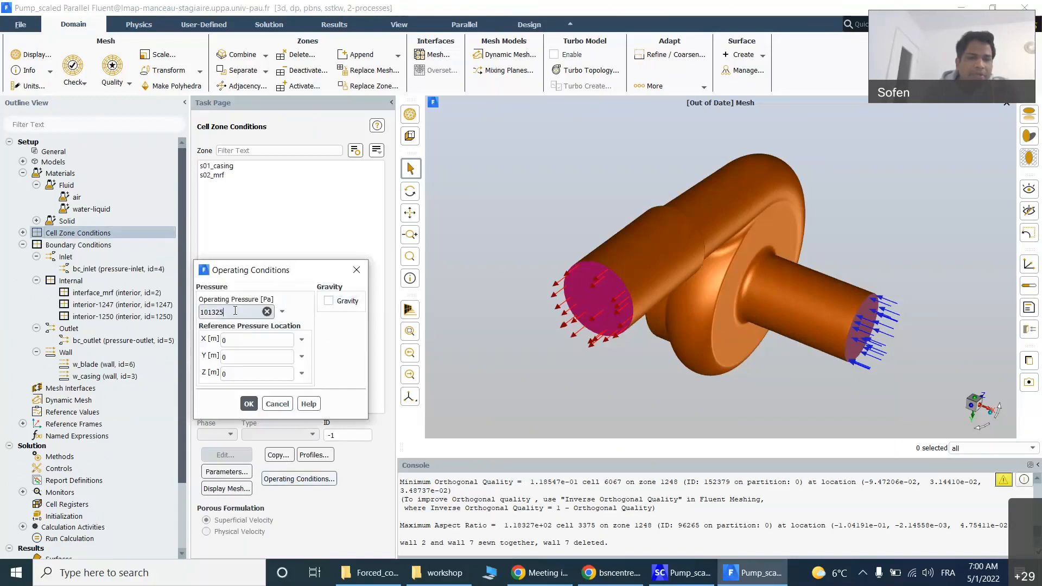
drag(235, 311, 187, 307)
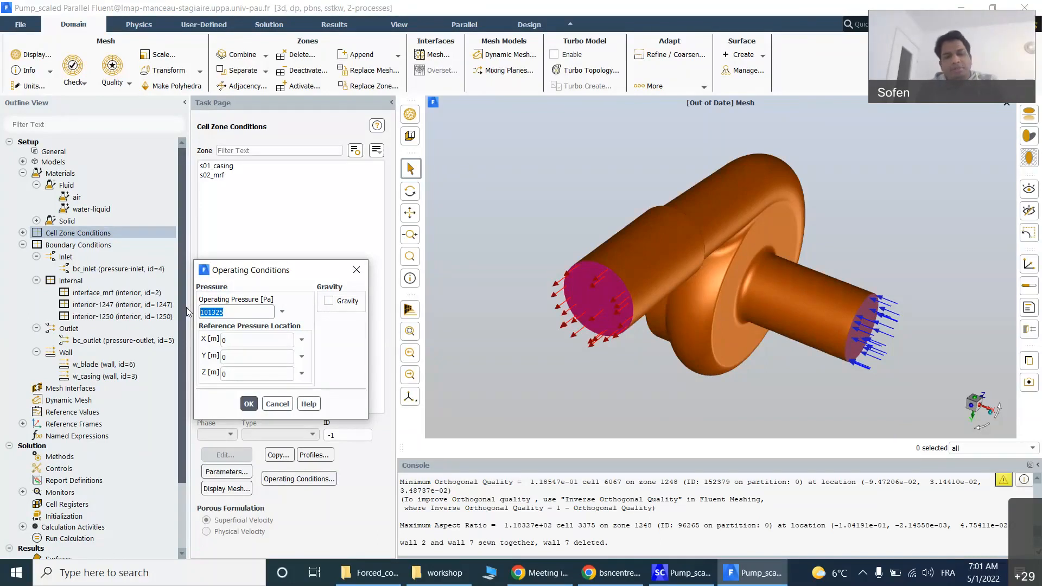
text(0)
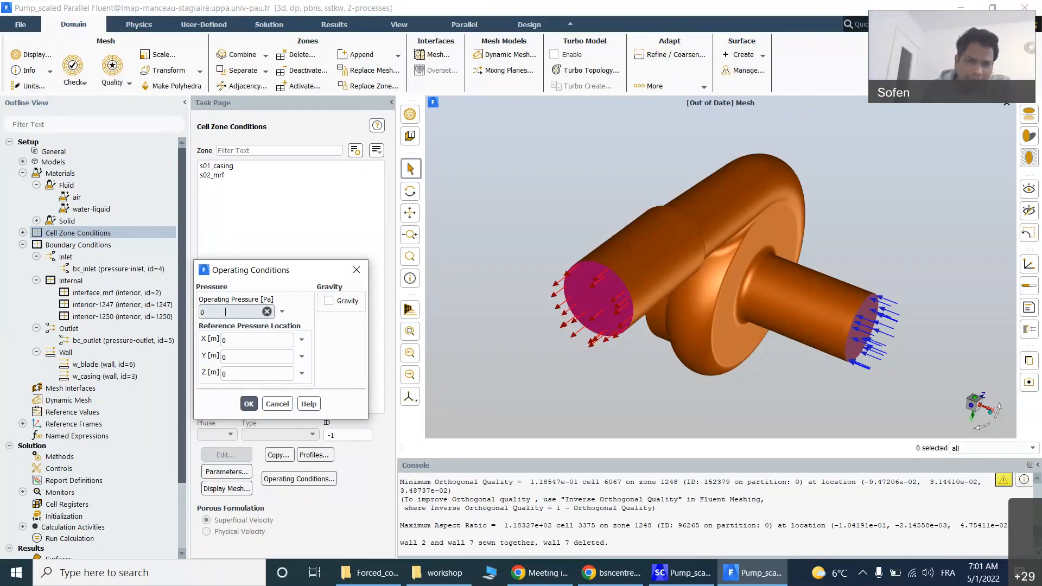
click(248, 404)
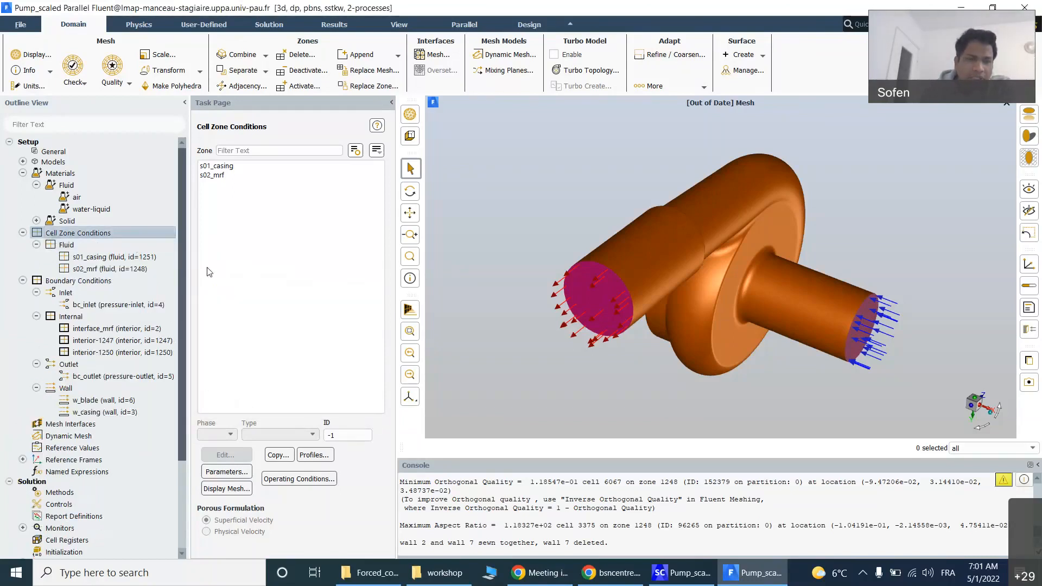
click(288, 480)
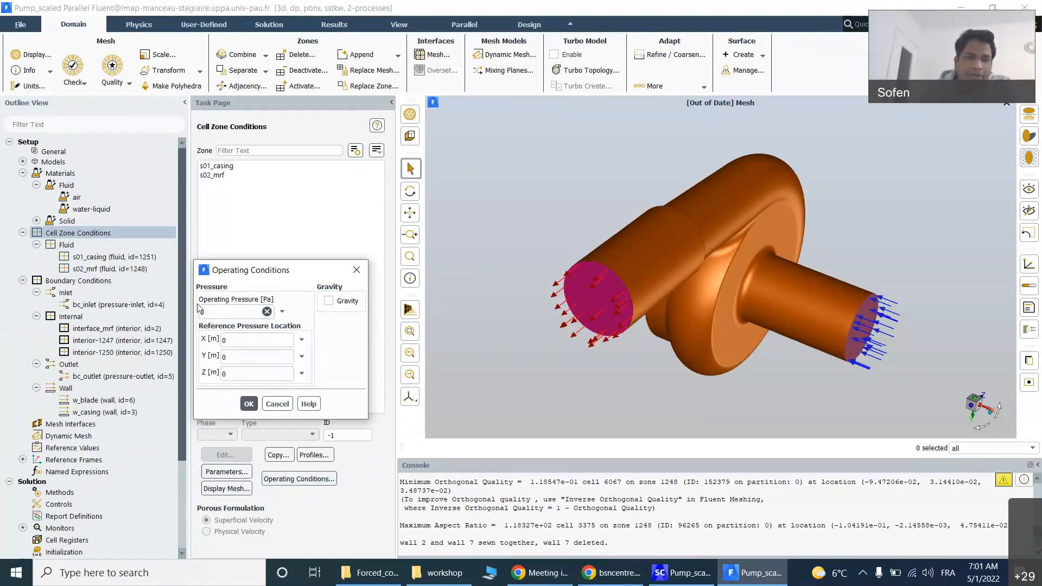
click(248, 405)
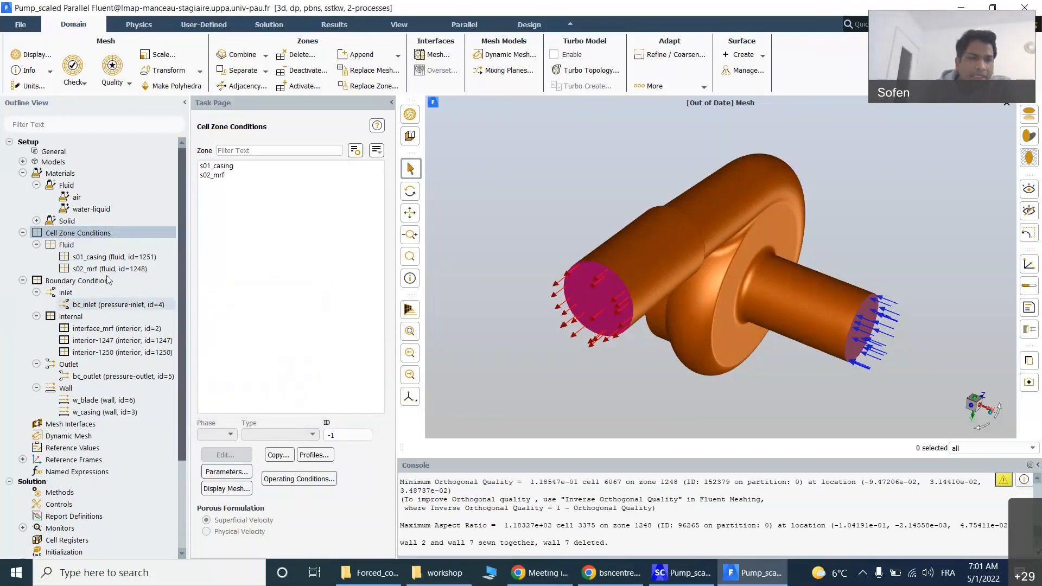
Step: Collapse the boundary conditions, cell zone conditions and materials branches in the outline
click(22, 281)
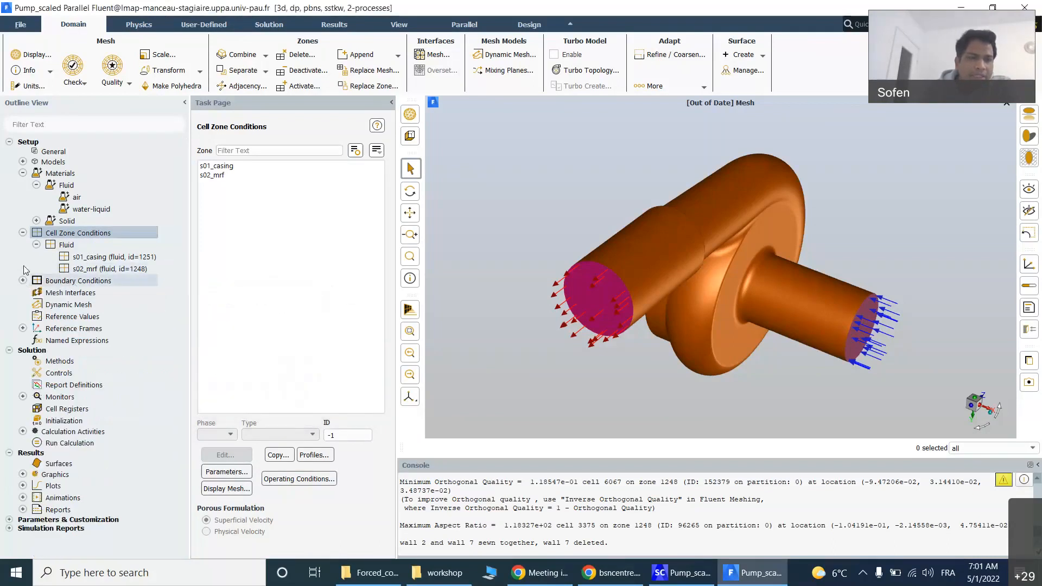
click(22, 233)
click(23, 173)
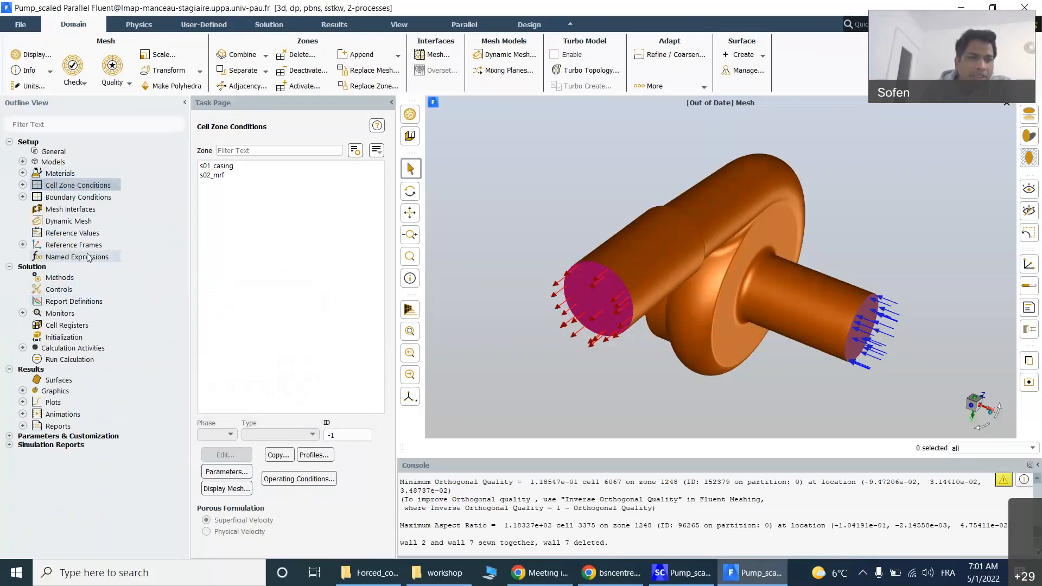
Step: Set the pressure-velocity coupling scheme to SIMPLE in the solution methods and keep the gradient at Least Squares Cell Based
click(76, 280)
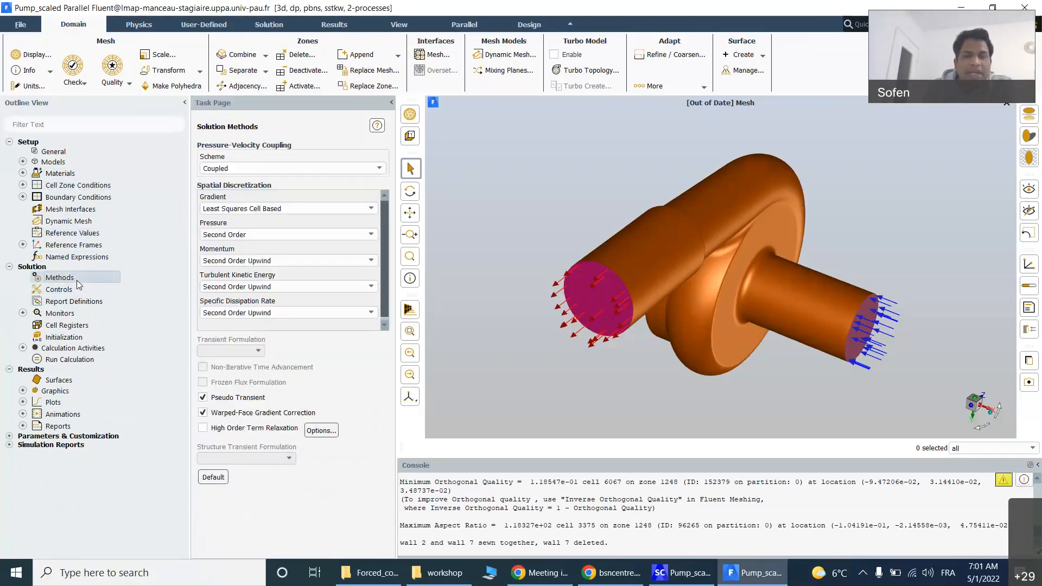
click(361, 170)
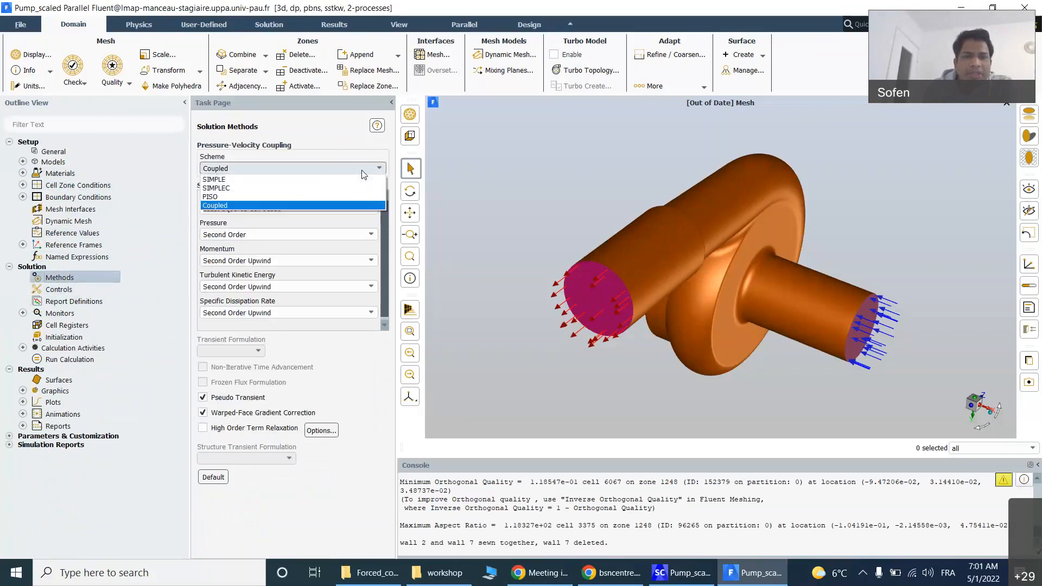
click(297, 180)
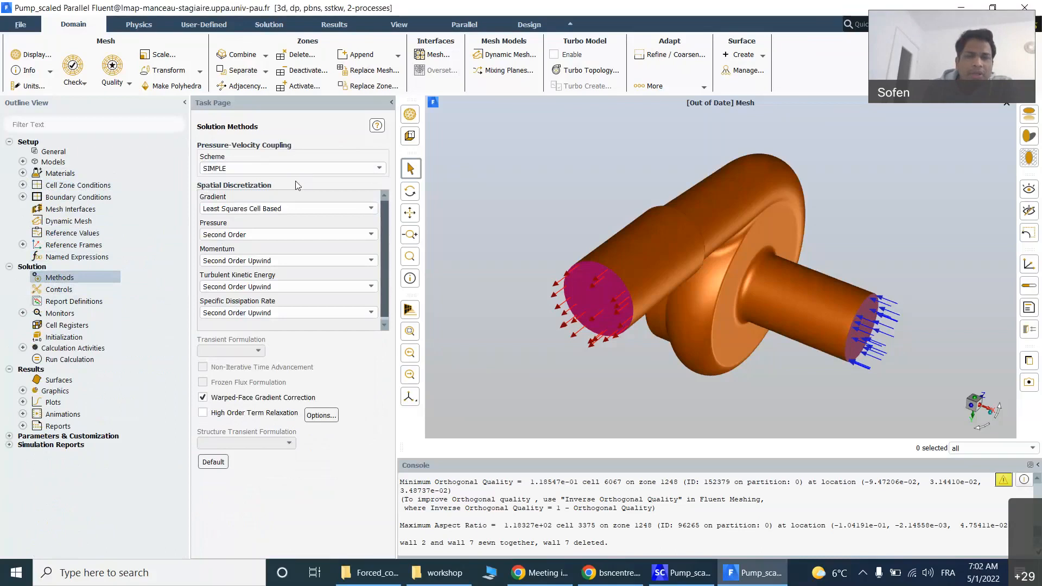
click(311, 169)
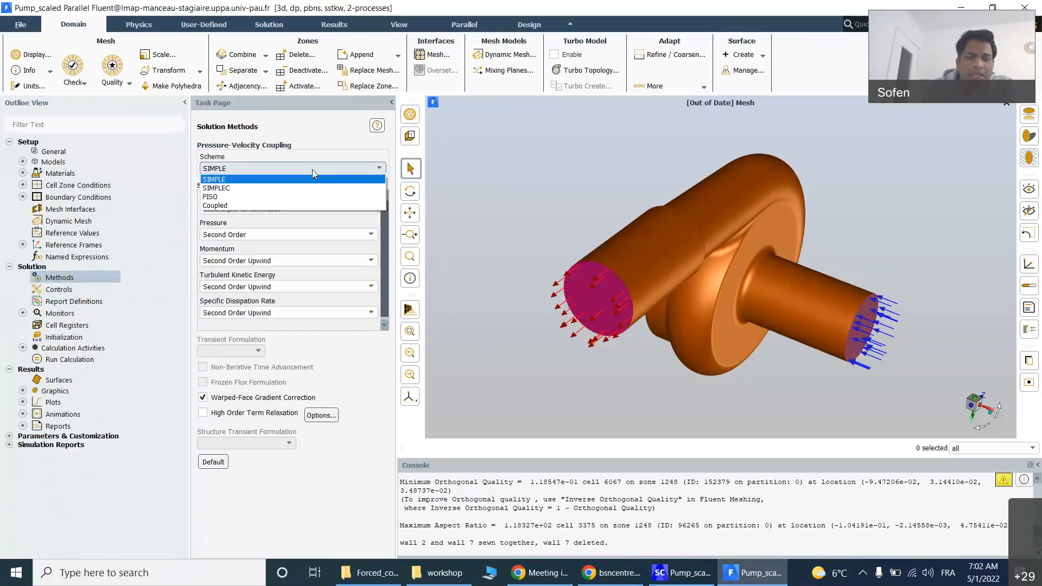
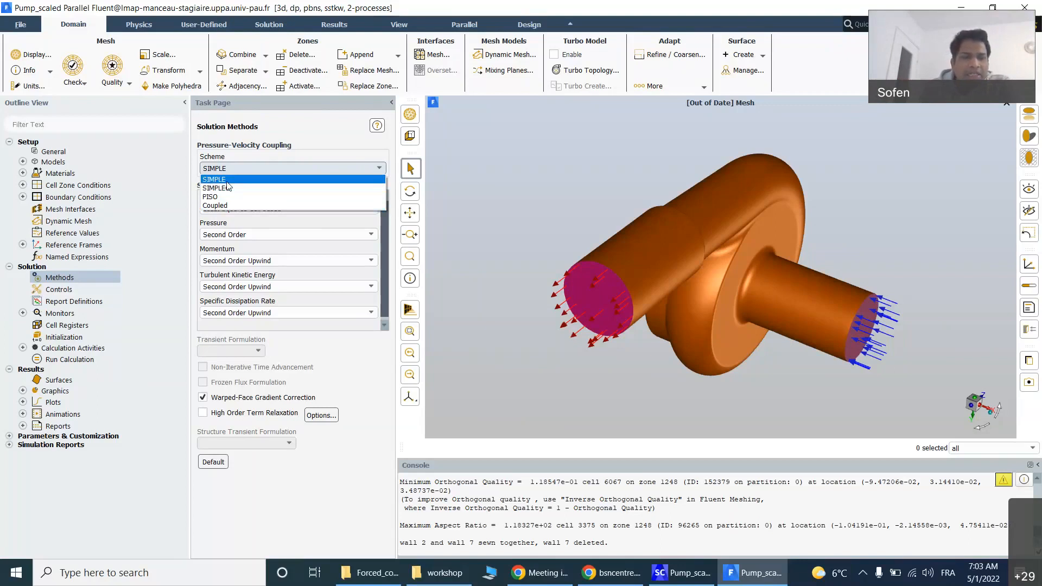
click(227, 181)
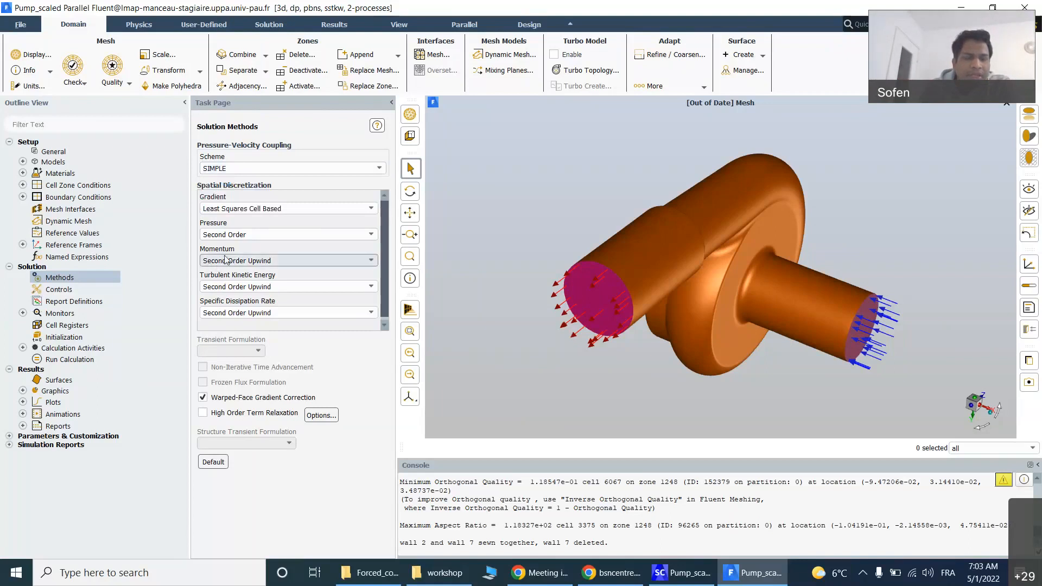
click(354, 212)
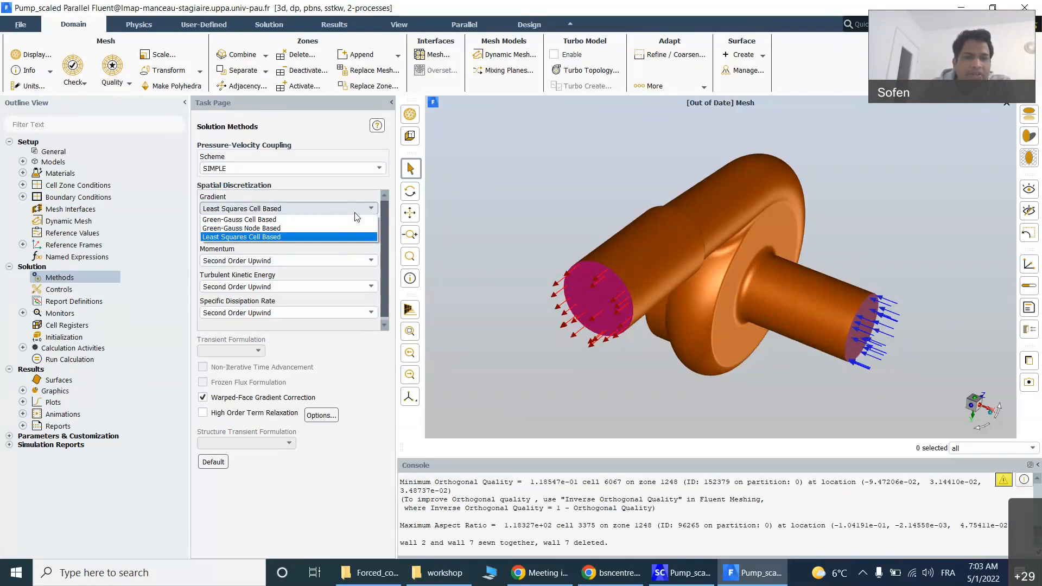
click(354, 213)
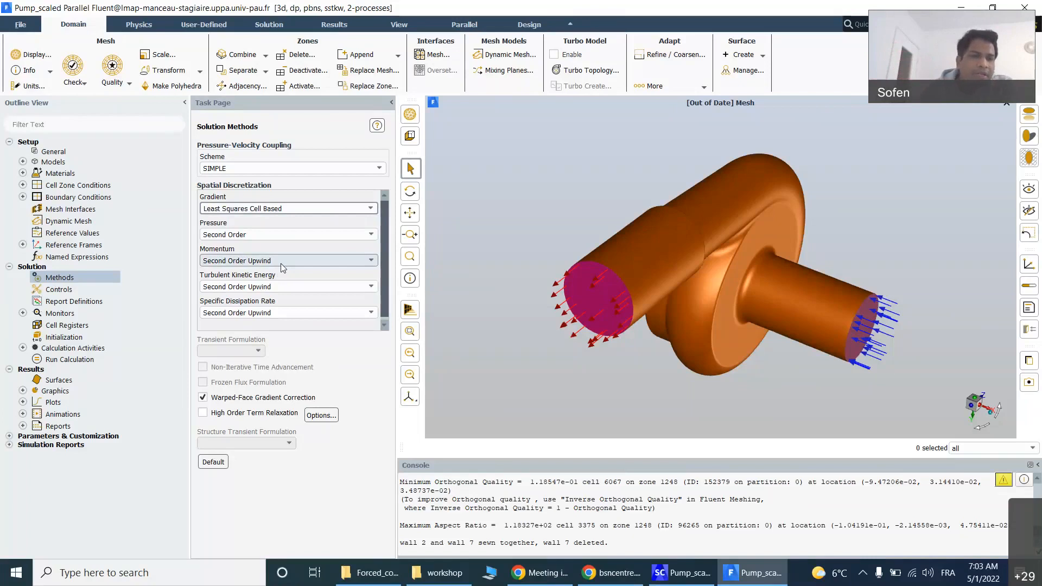
Step: Set the turbulent kinetic energy and specific dissipation rate discretization to First Order Upwind
click(261, 292)
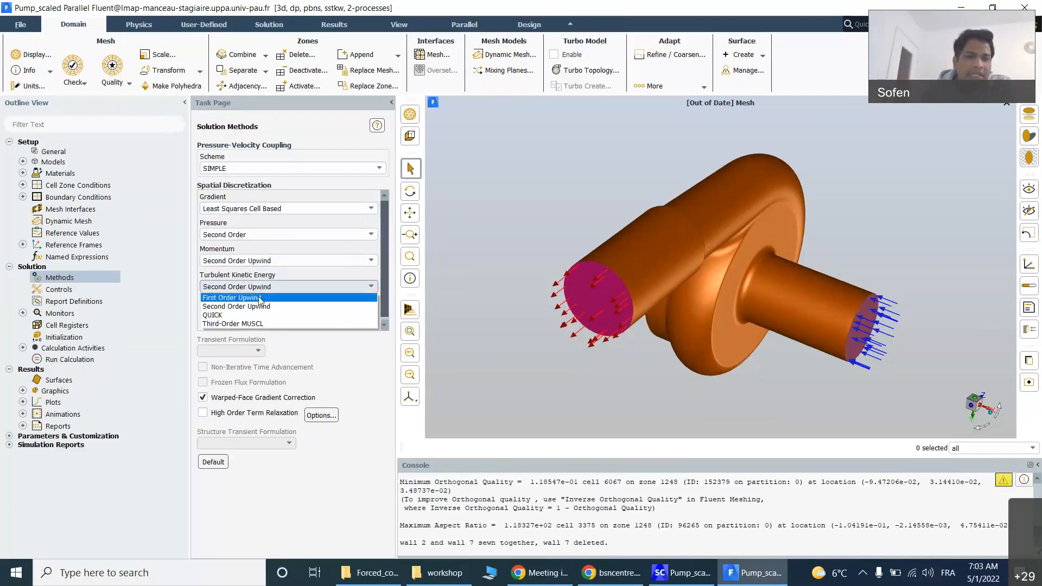
click(263, 311)
click(262, 312)
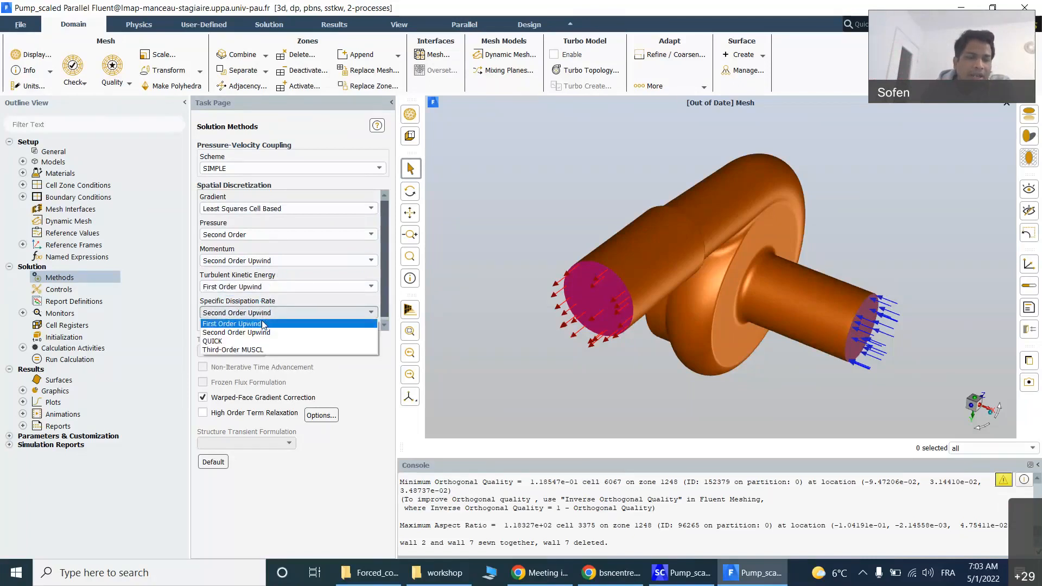
click(262, 320)
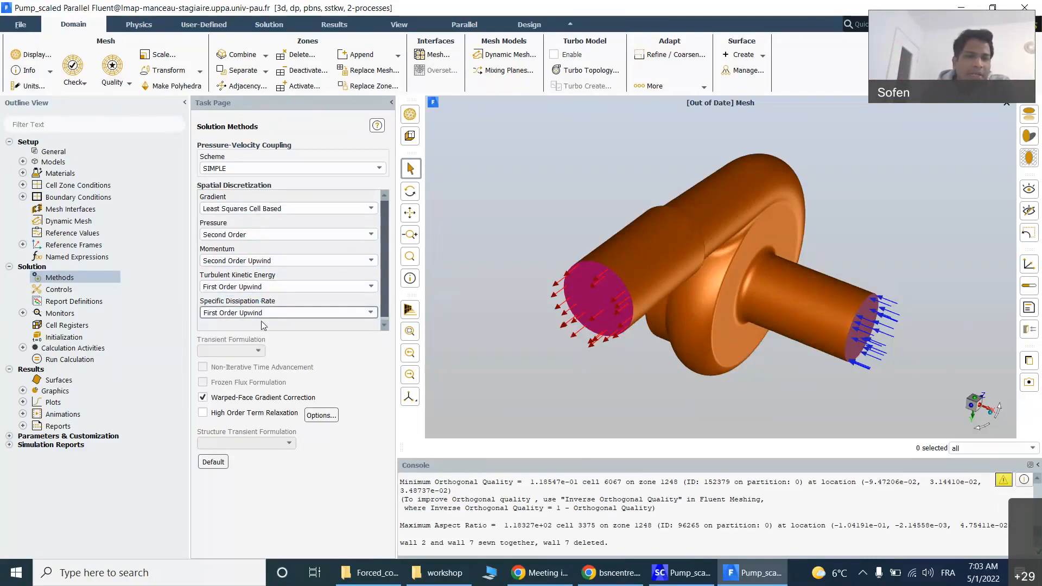
scroll(272, 286, down, 1)
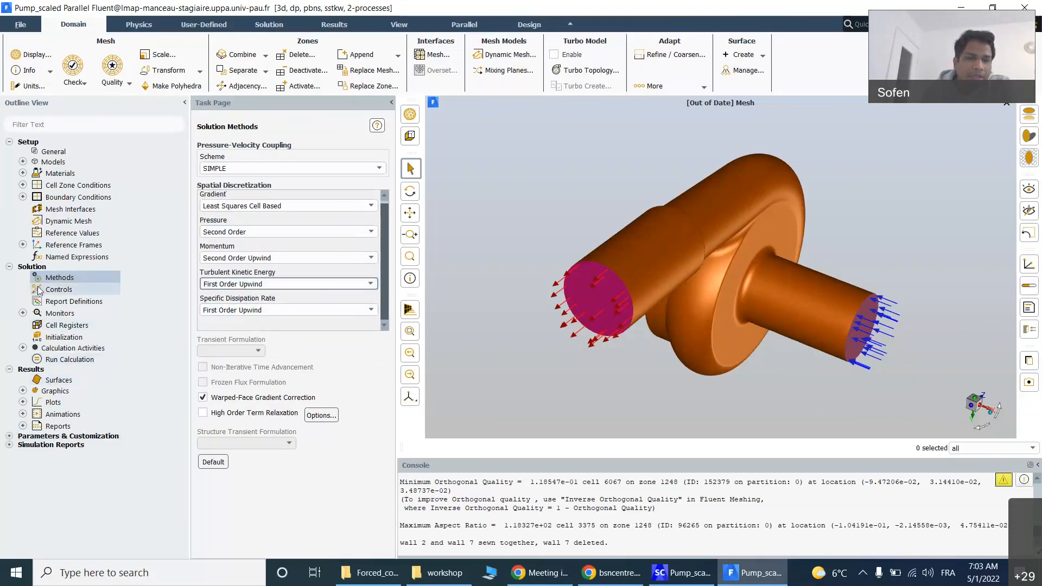
Step: Set the under-relaxation factors in the solution controls to 0.2 for pressure and 0.5 for momentum
click(65, 293)
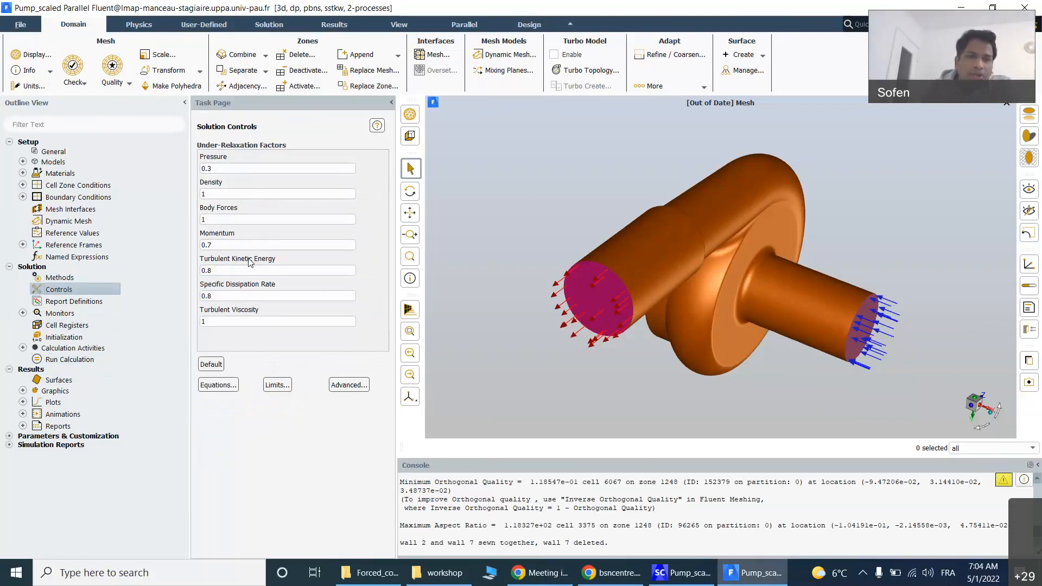
click(228, 169)
key(BackSpace)
text(2)
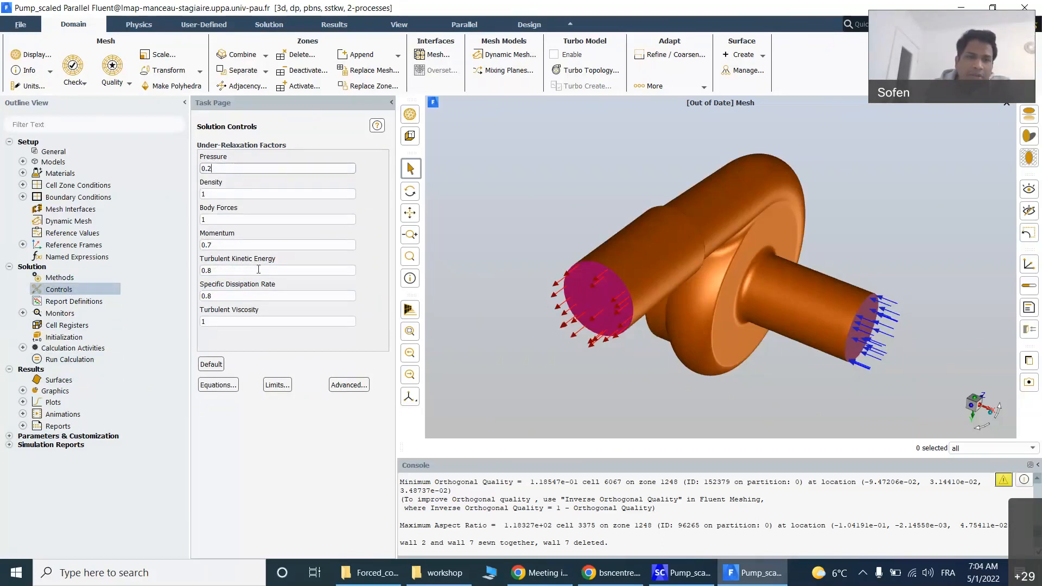
click(254, 245)
key(BackSpace)
text(5)
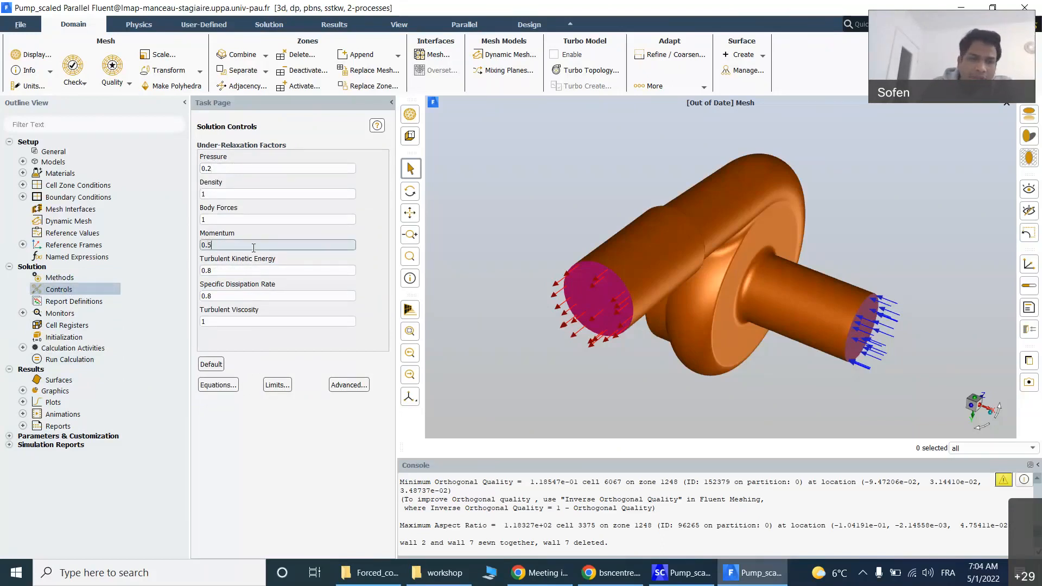
Step: Set the under-relaxation factors for turbulent kinetic energy and specific dissipation rate to 0.5
click(258, 272)
key(BackSpace)
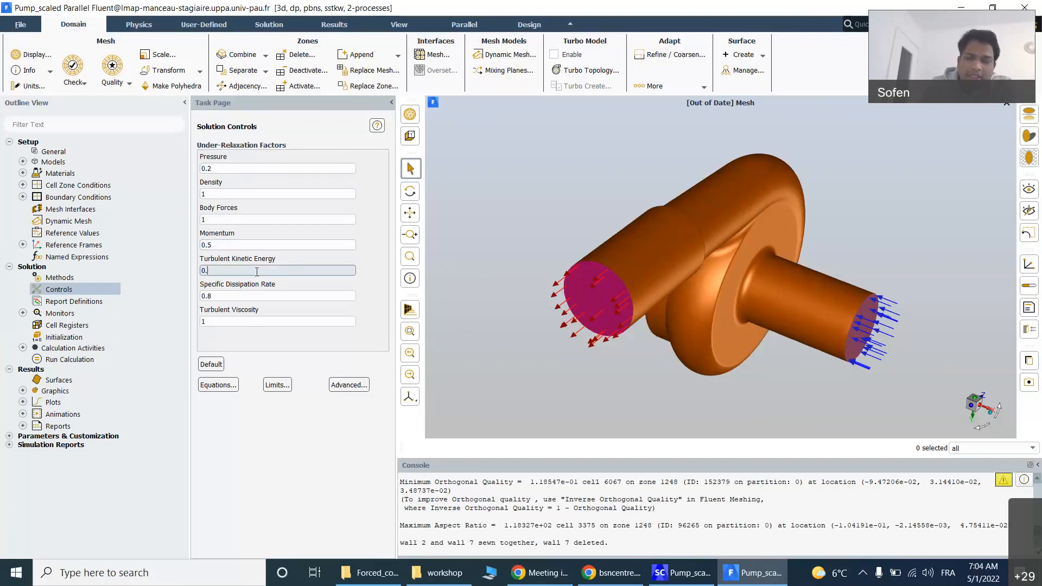
text(5)
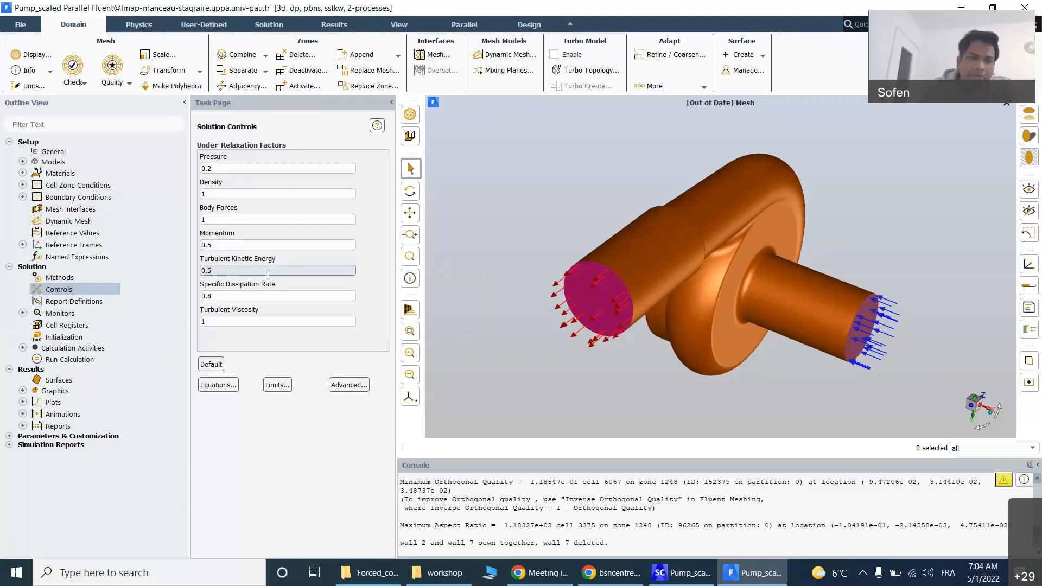
click(266, 293)
key(BackSpace)
text(5)
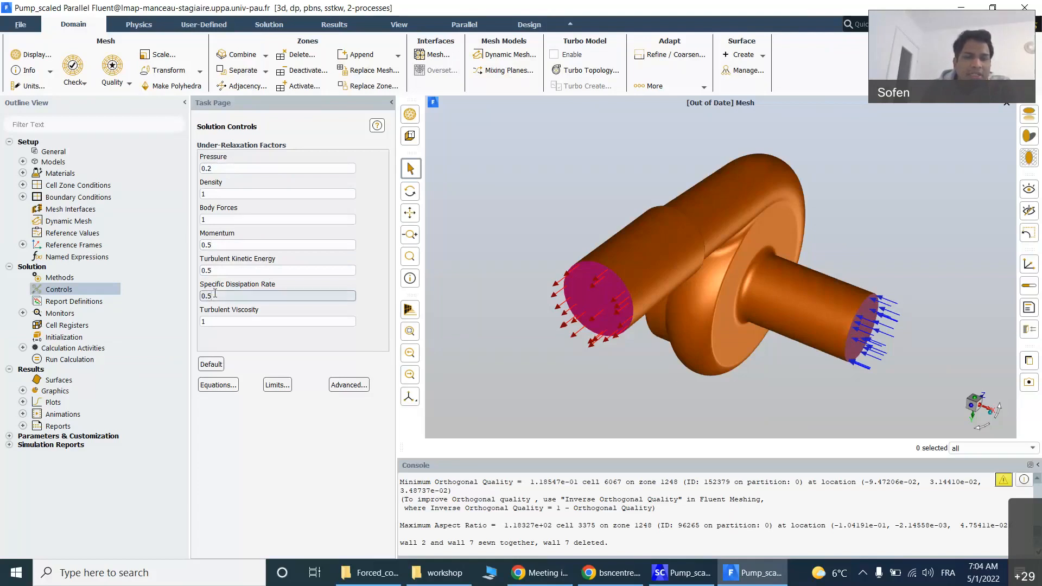
drag(620, 190, 786, 221)
scroll(782, 237, up, 3)
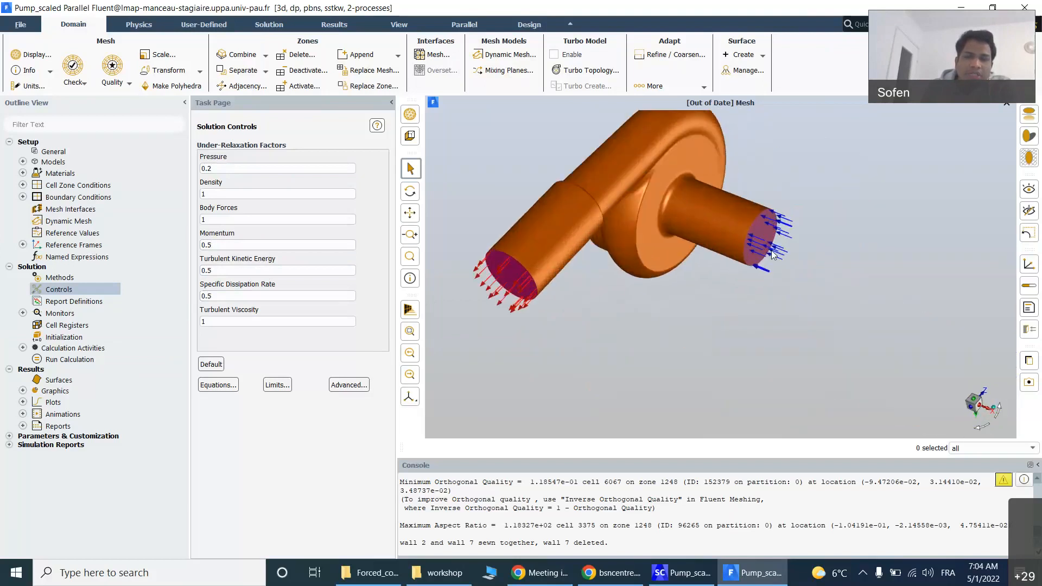
scroll(773, 255, down, 3)
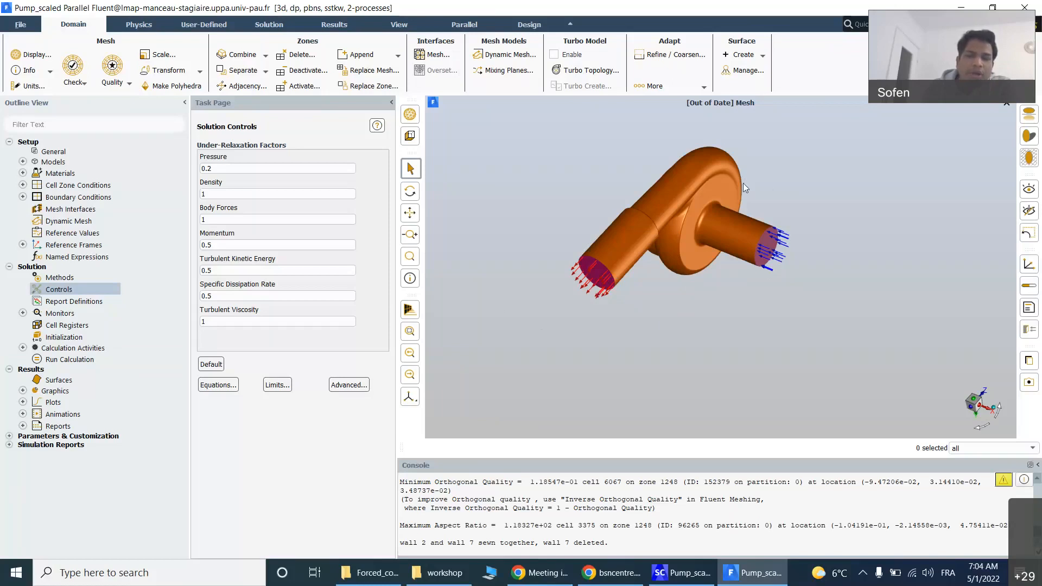
scroll(663, 172, up, 2)
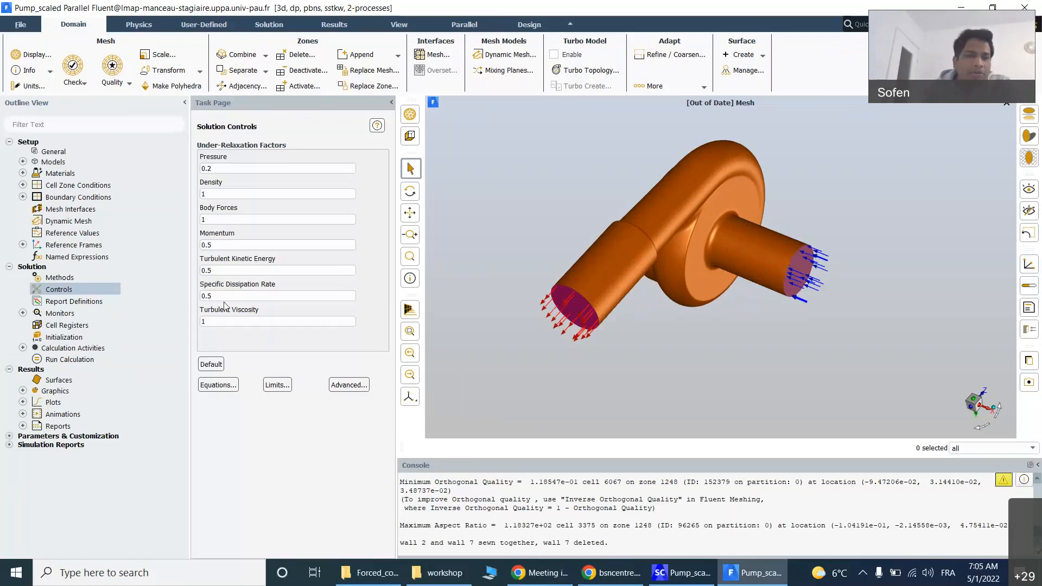
Step: Create a mass flow rate surface report definition for the bc_inlet and bc_outlet surfaces
click(85, 307)
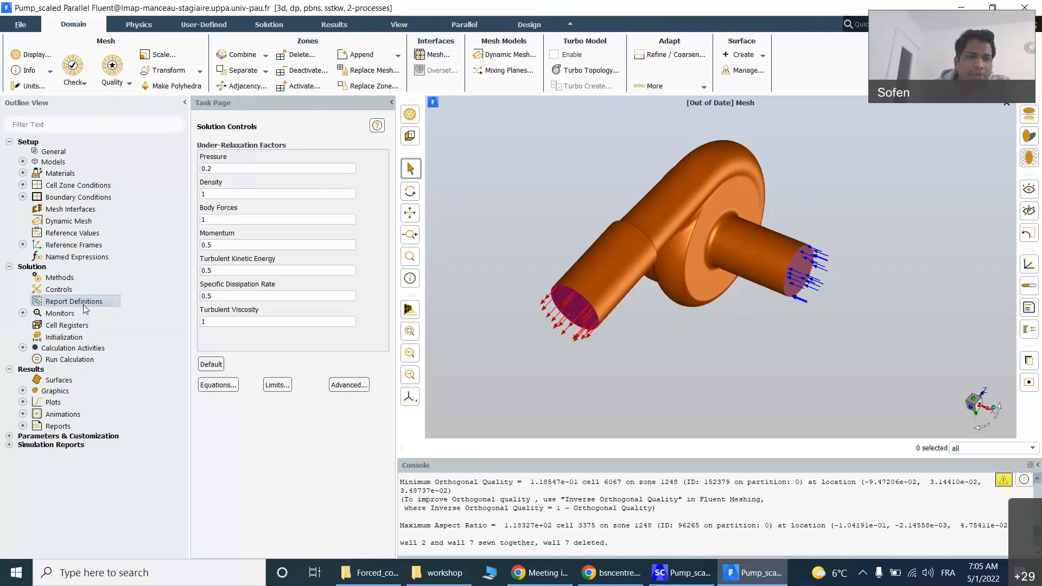
right_click(85, 309)
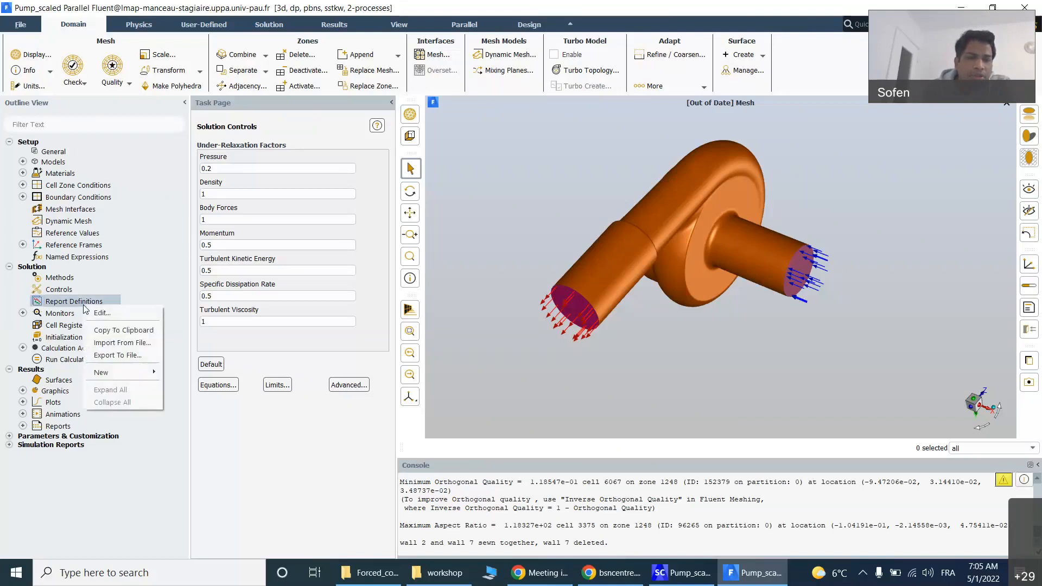
mouse_move(128, 373)
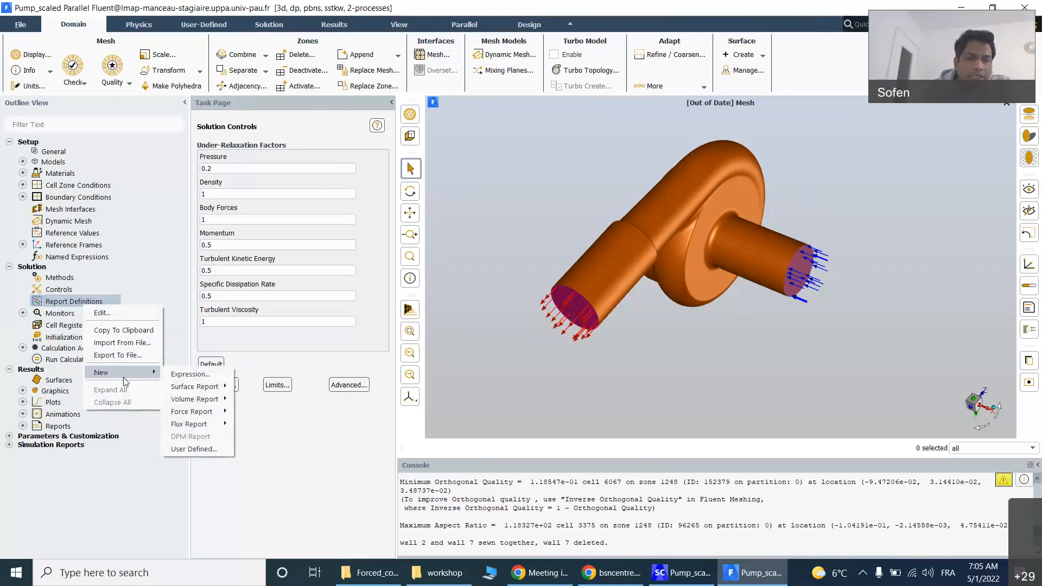
mouse_move(194, 390)
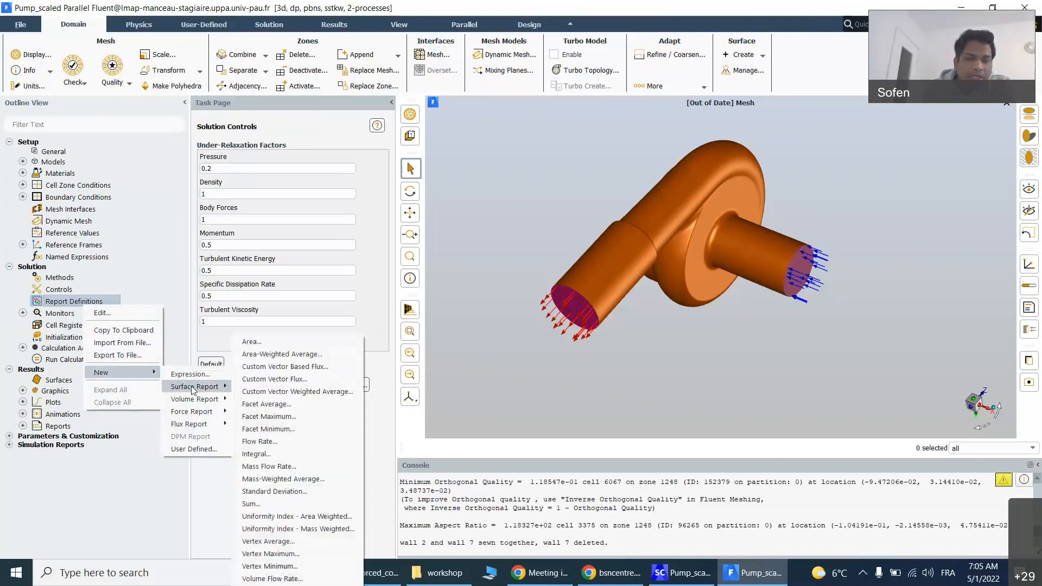
click(287, 467)
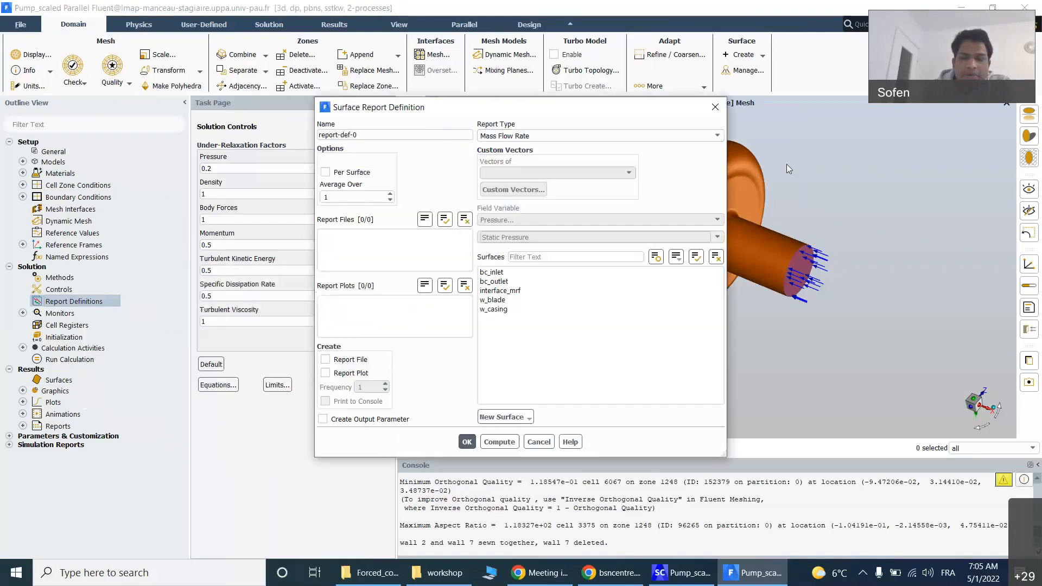
click(512, 273)
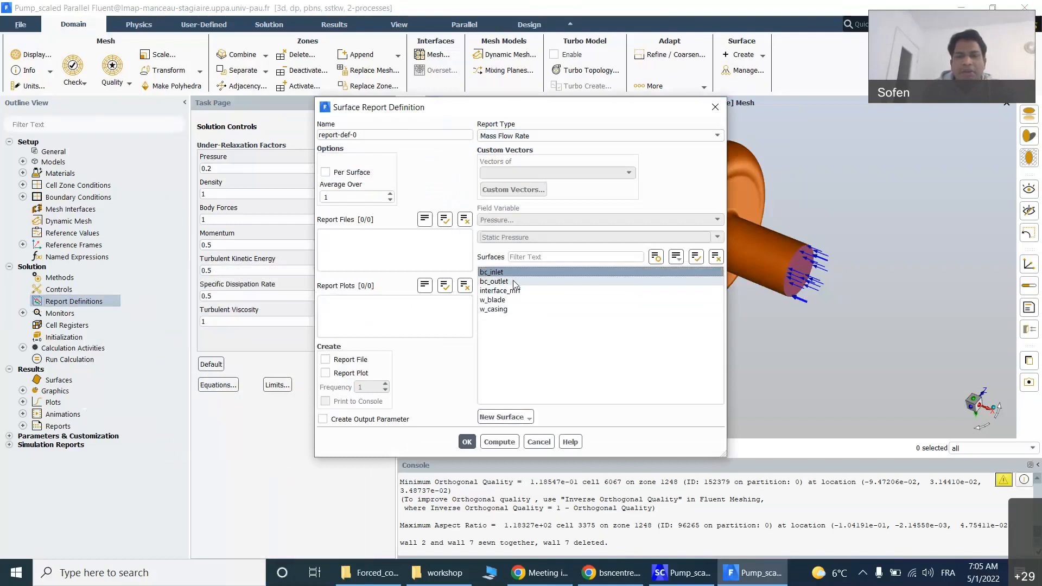
click(515, 282)
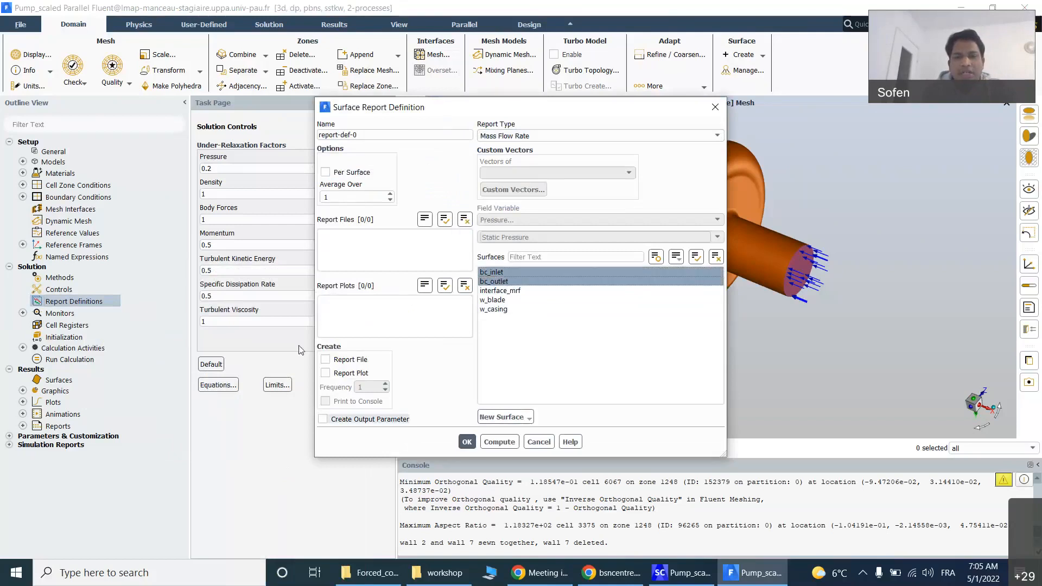
Step: Make the mass flow report compute per surface, and enable its report plot for the inlet and outlet
click(326, 173)
click(520, 281)
click(520, 282)
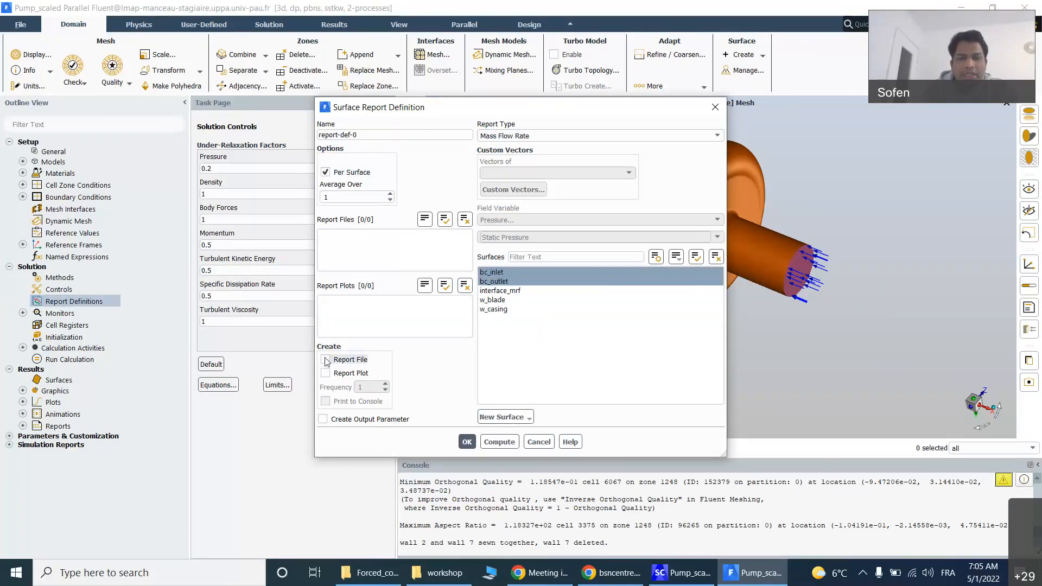
click(326, 373)
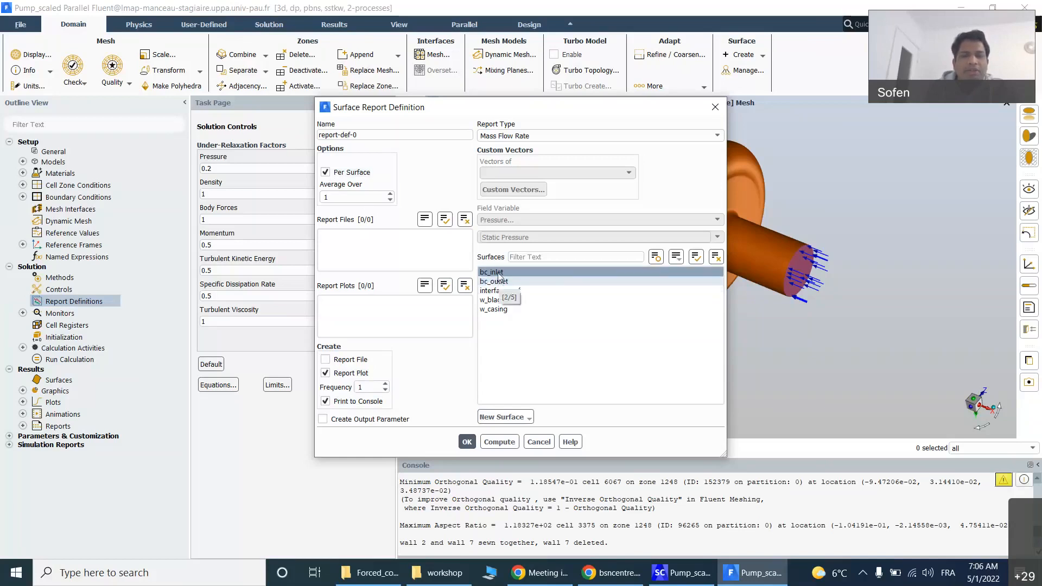
Step: Name the report definition mass_flow_in_out and save it
drag(374, 135, 267, 133)
text(m)
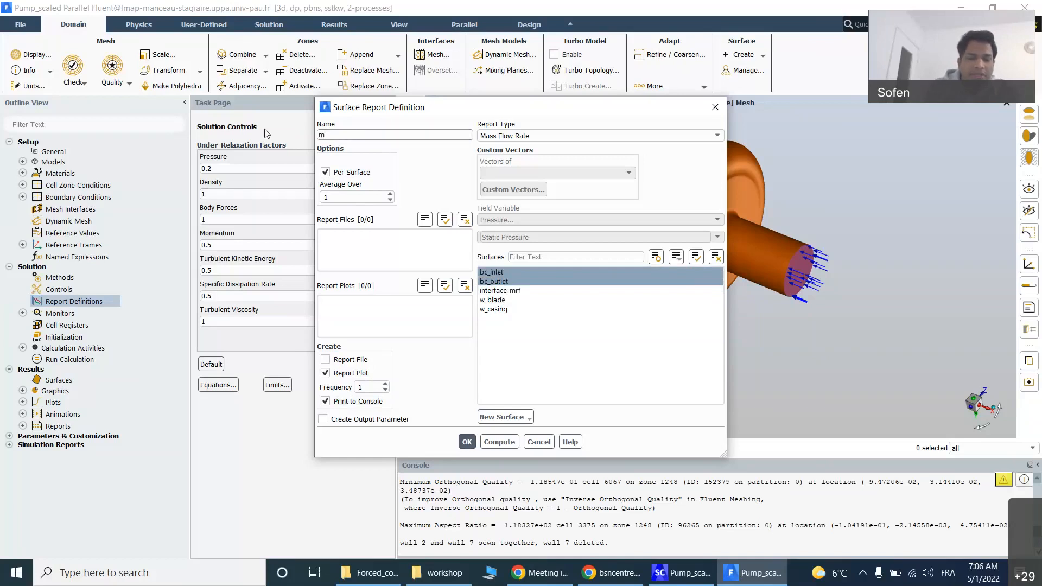
text(ass_flow)
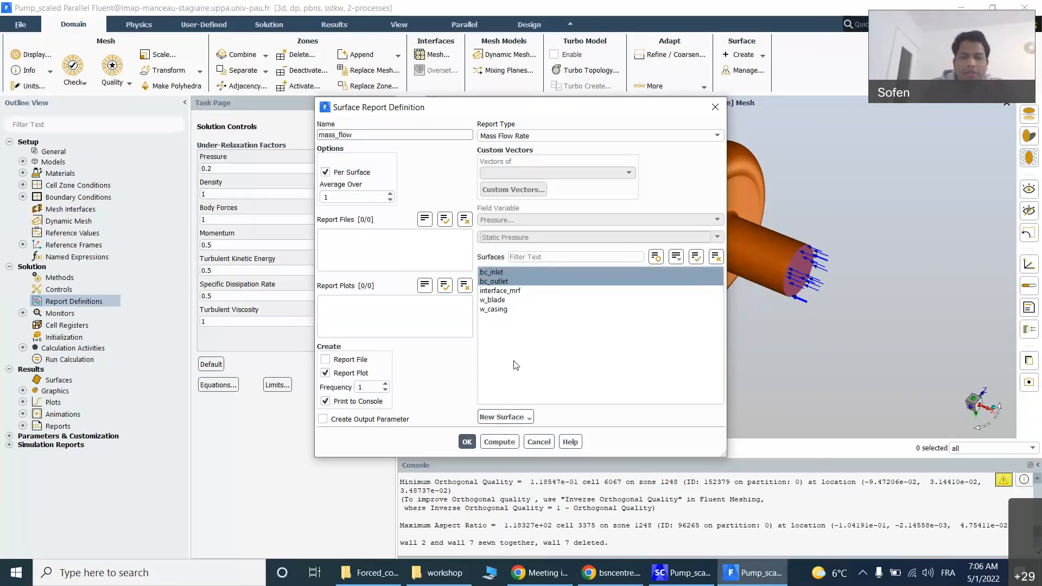
text(_inl)
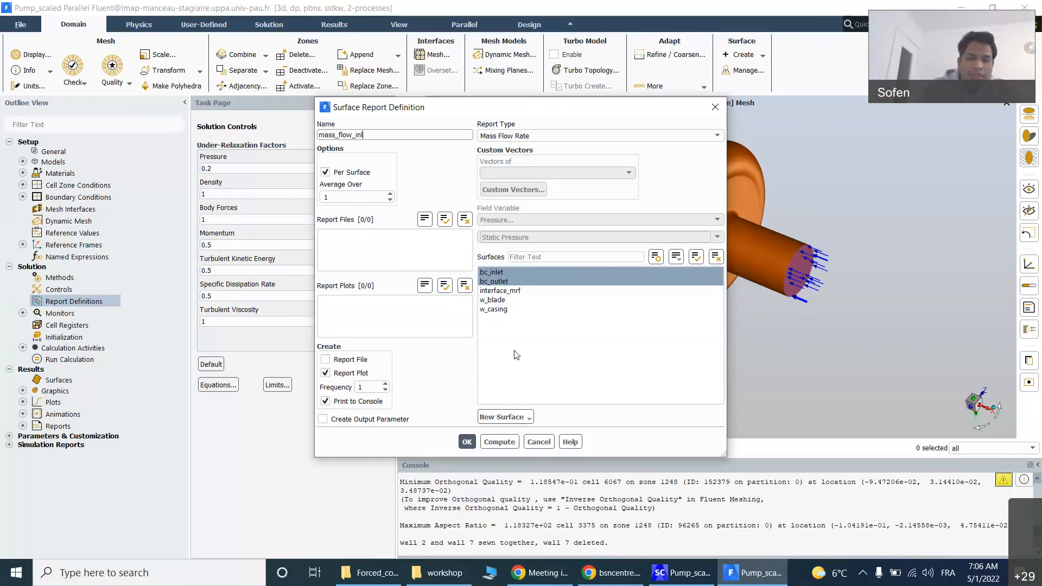
text(_out)
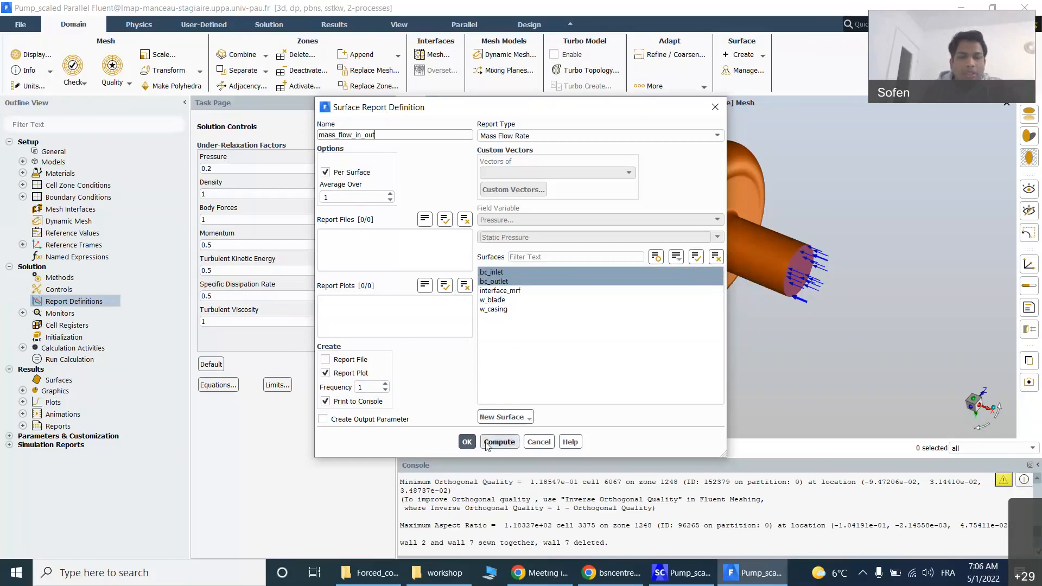
click(467, 442)
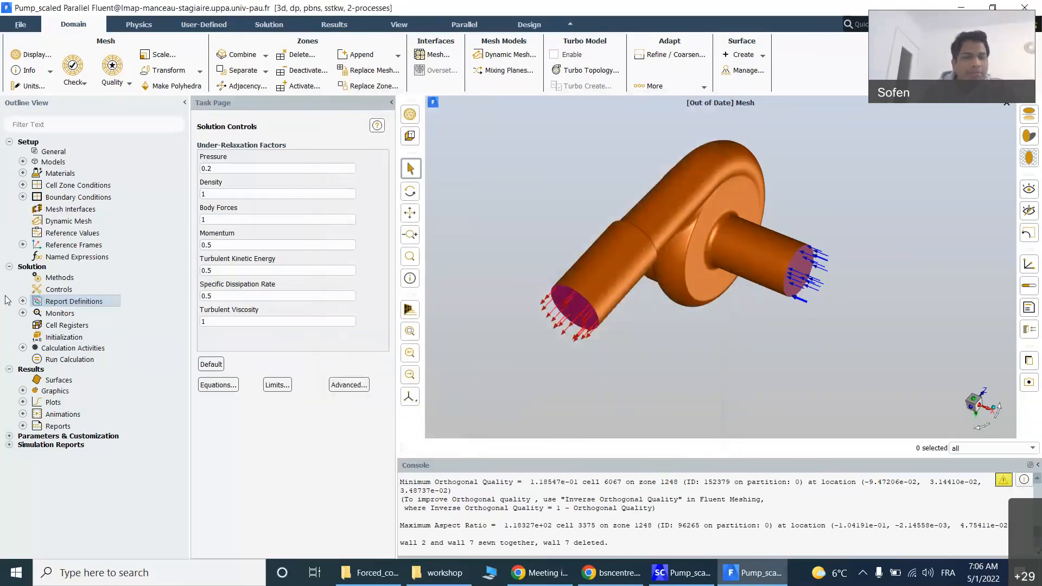
Step: Expand the report definitions, monitors and calculation activities branches in the outline
click(24, 301)
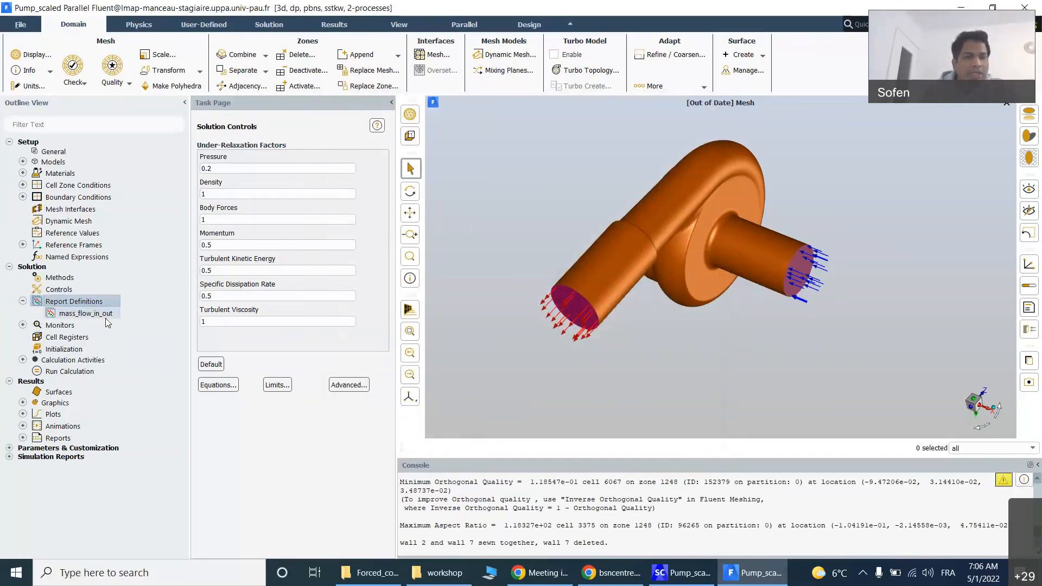
click(22, 326)
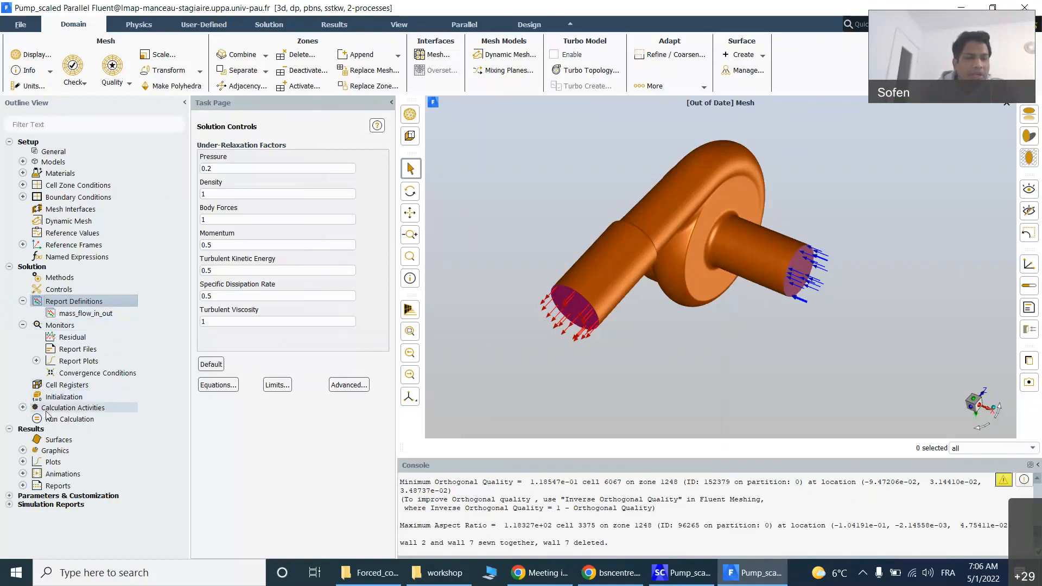
click(22, 407)
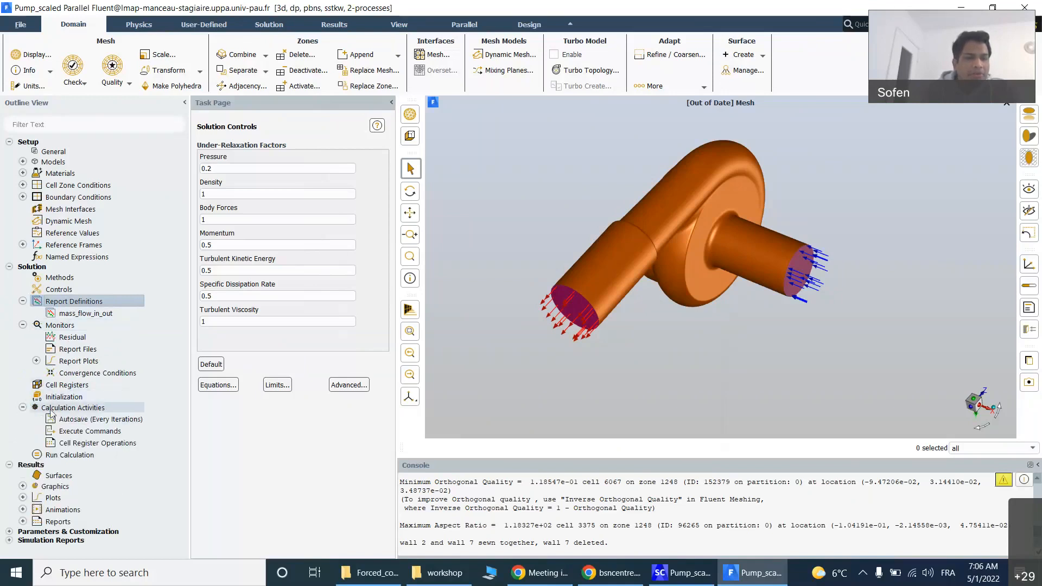
Step: Try configuring autosave to save data every 50 iterations and retain only the 2 most recent data files
double_click(116, 422)
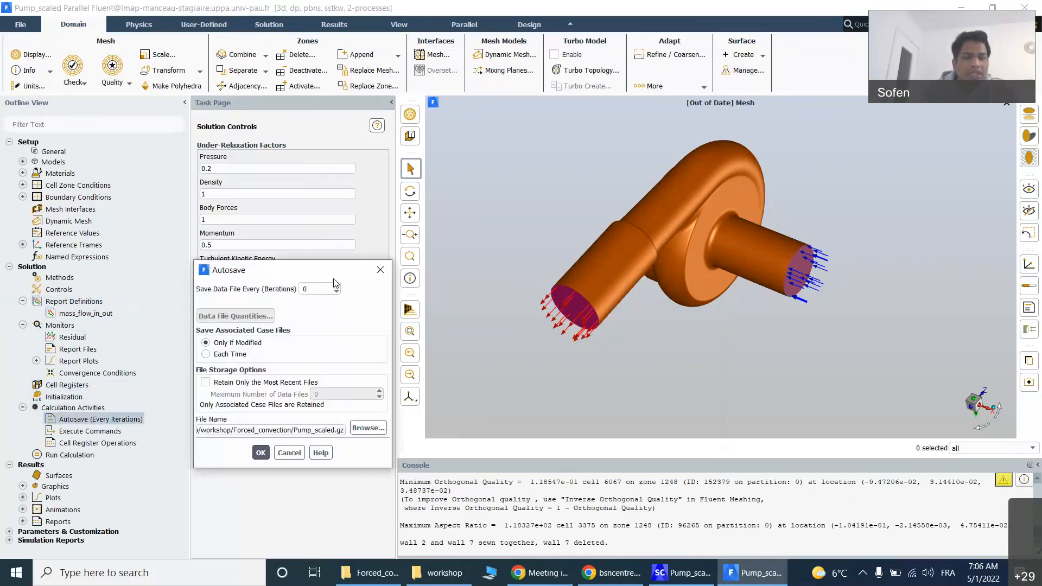
drag(331, 268, 326, 181)
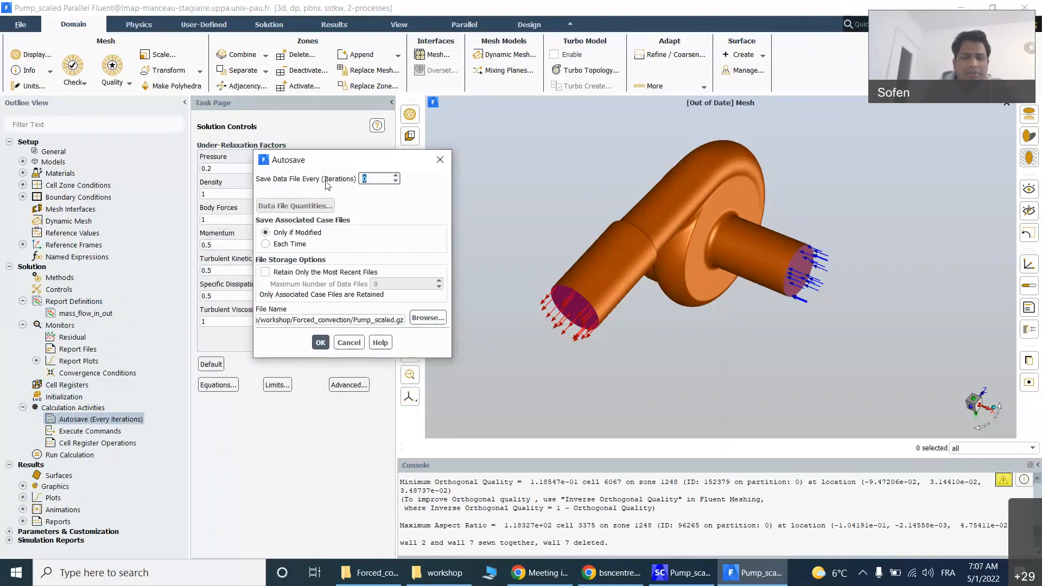
text(50)
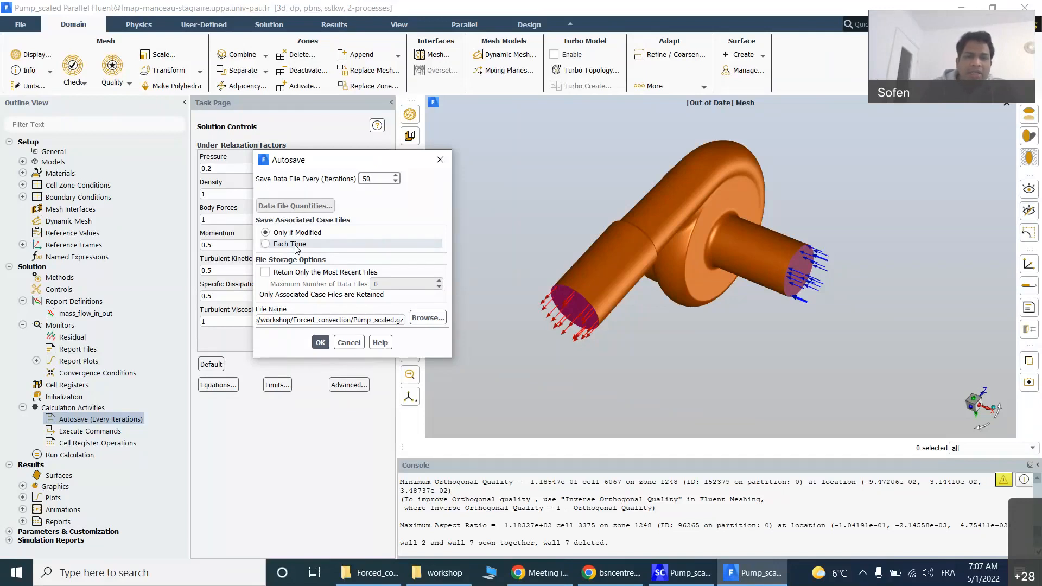
click(265, 272)
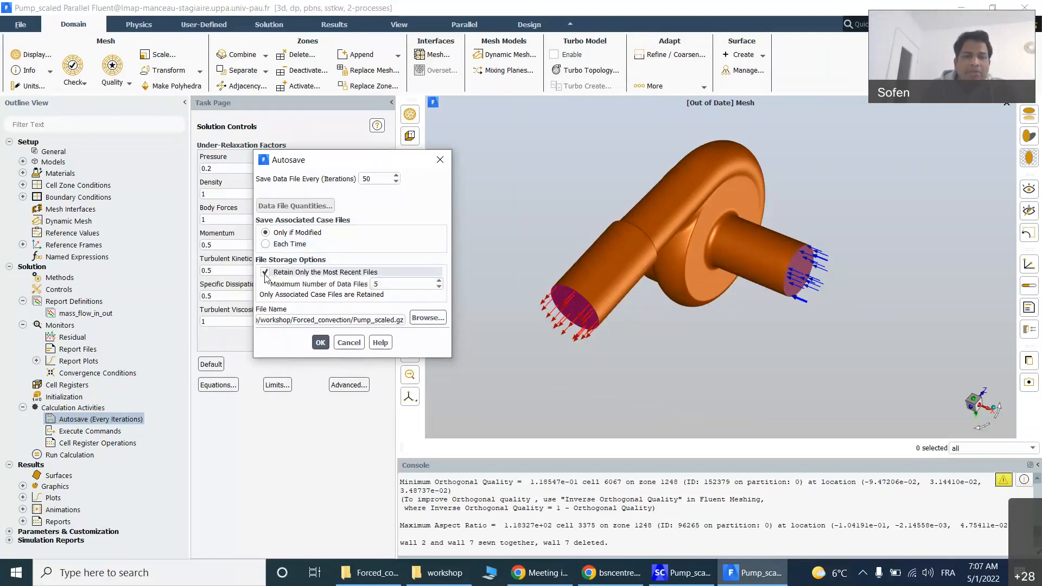
double_click(391, 282)
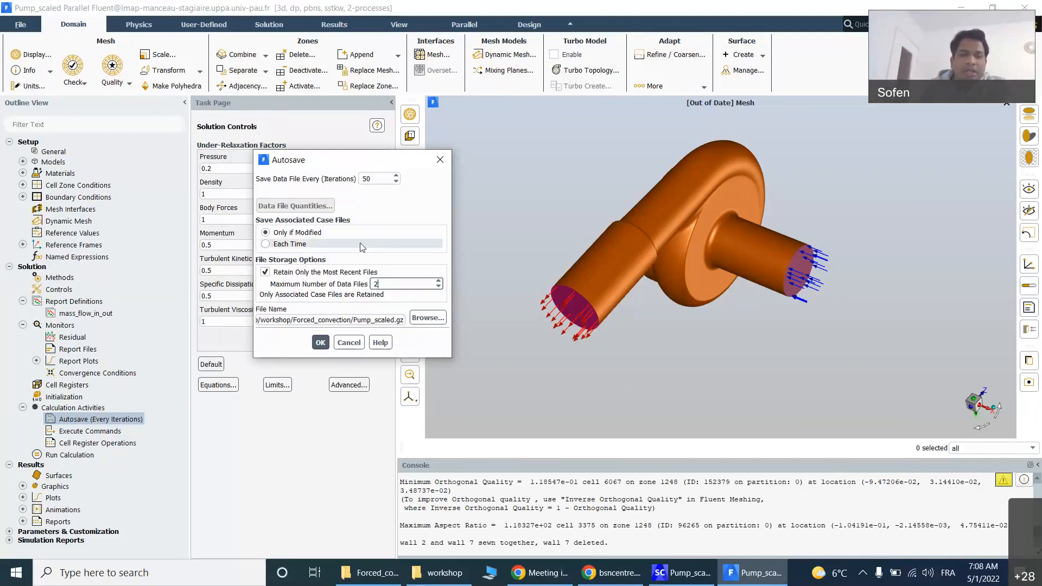
Step: Try changing the autosave file name to Pump_scaled_cas.gz, and cancel the autosave settings
key(Tab)
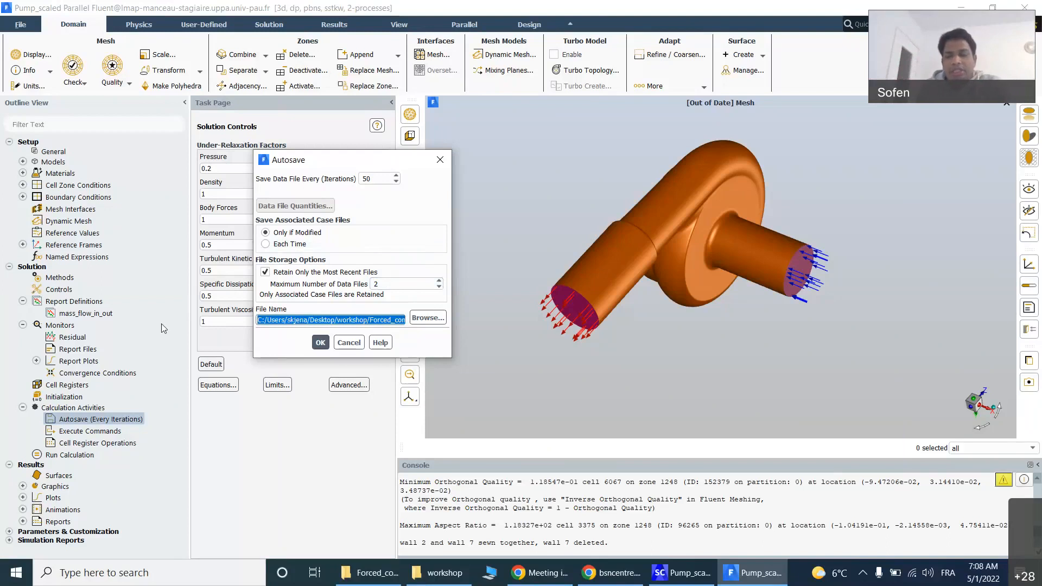
text(Pump_scaled.gz)
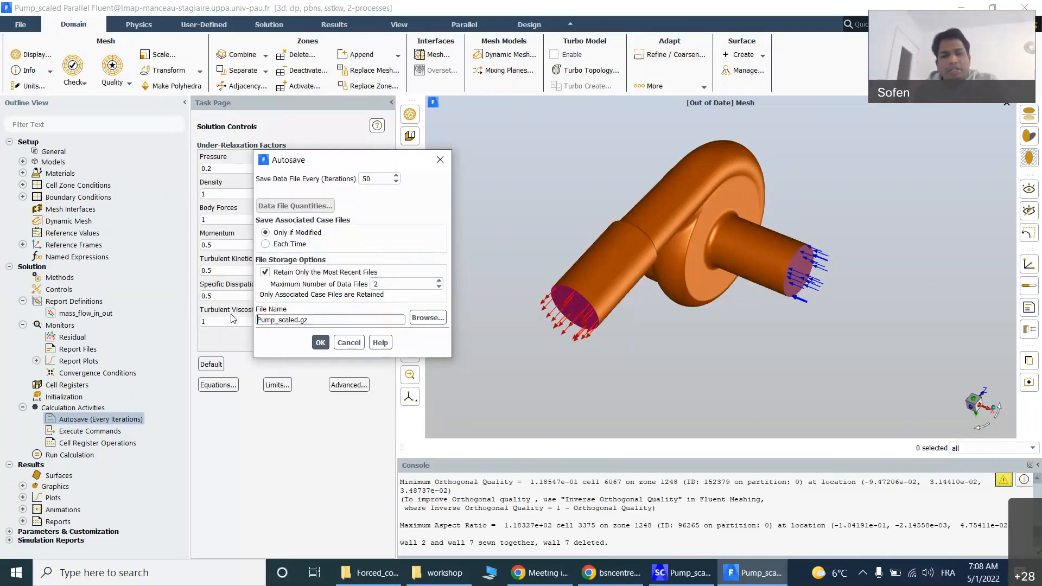
click(299, 320)
text(_)
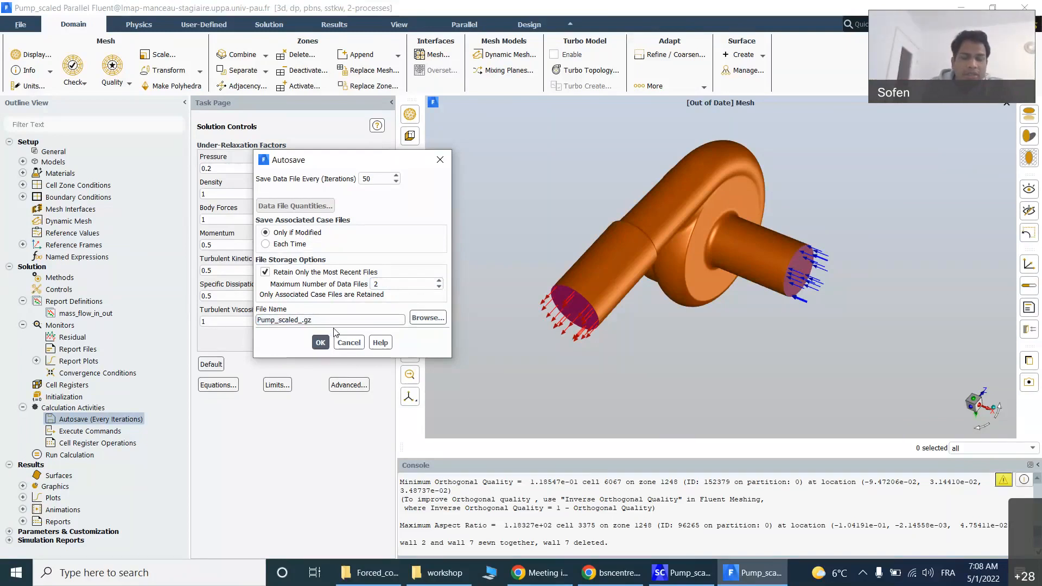
text(cas)
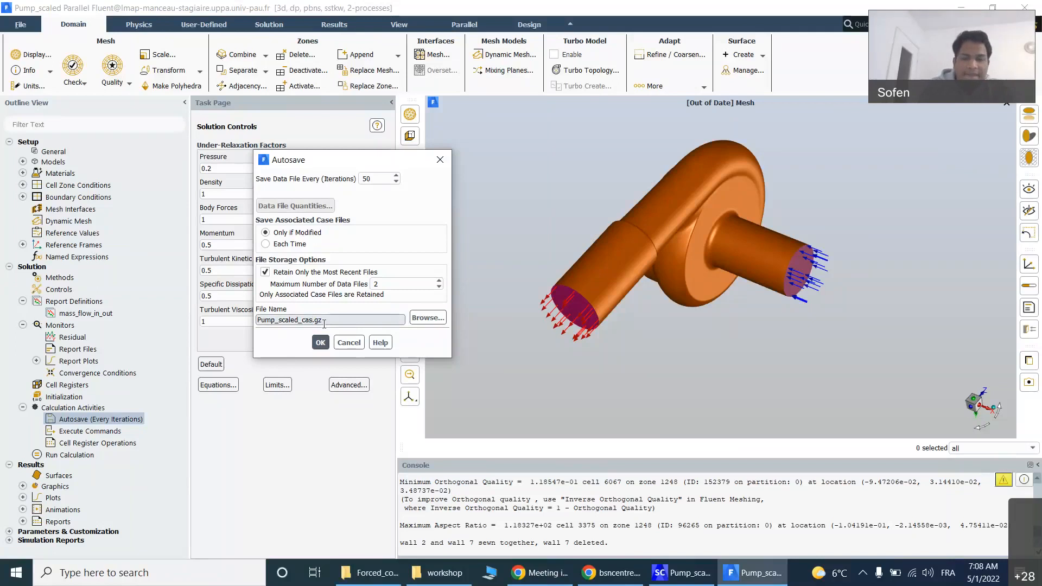
key(BackSpace)
key(BackSpace)
key(BackSpace)
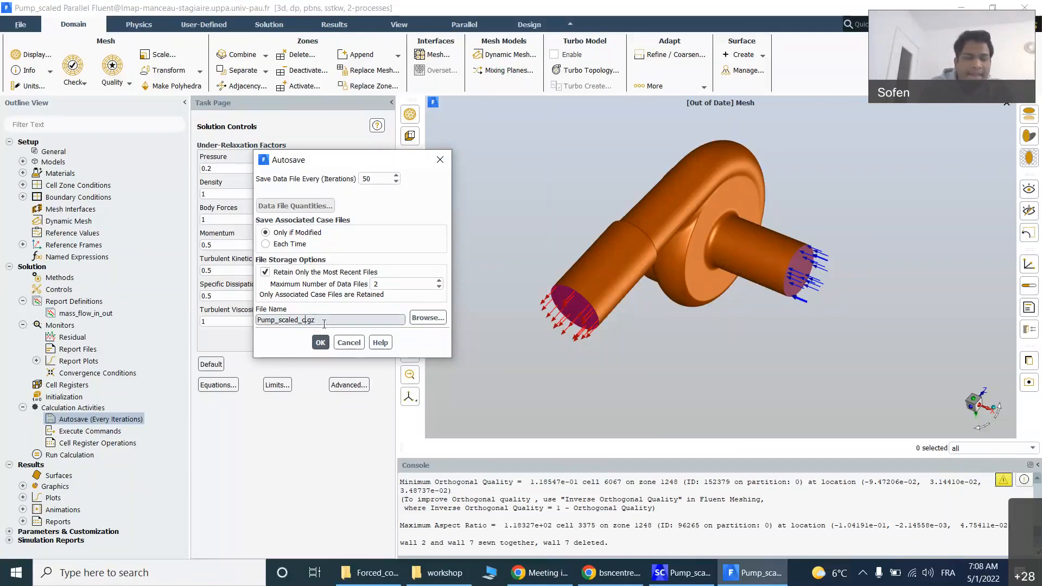
click(348, 343)
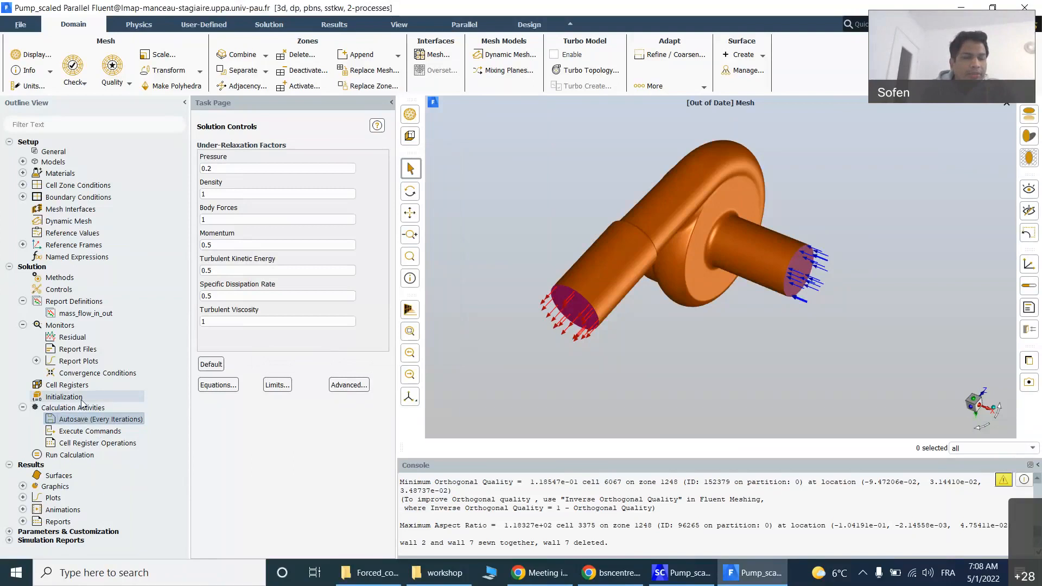
Step: Set the number of iterations for the calculation run to 1000
click(82, 455)
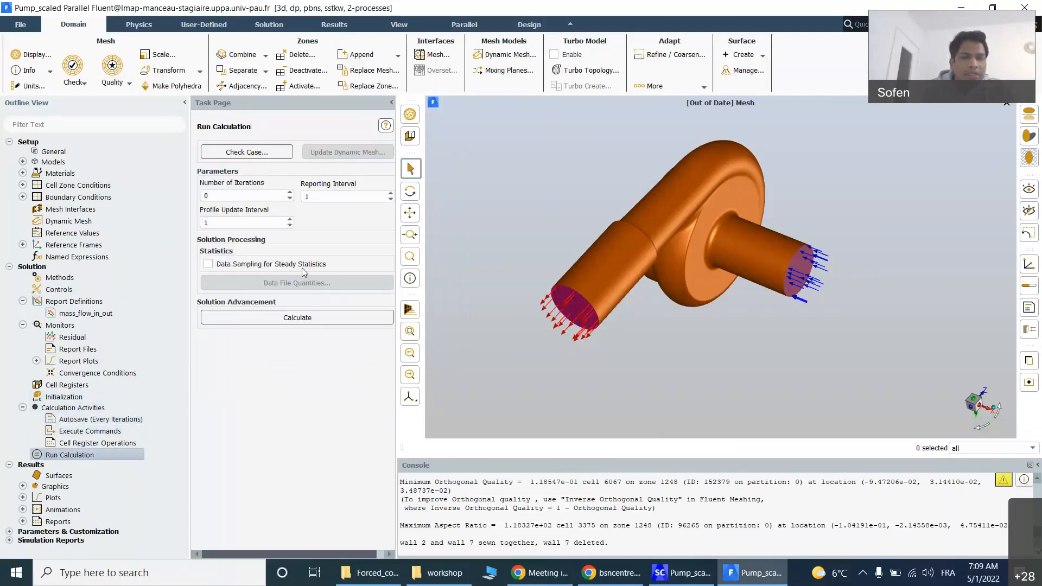
drag(234, 195, 196, 199)
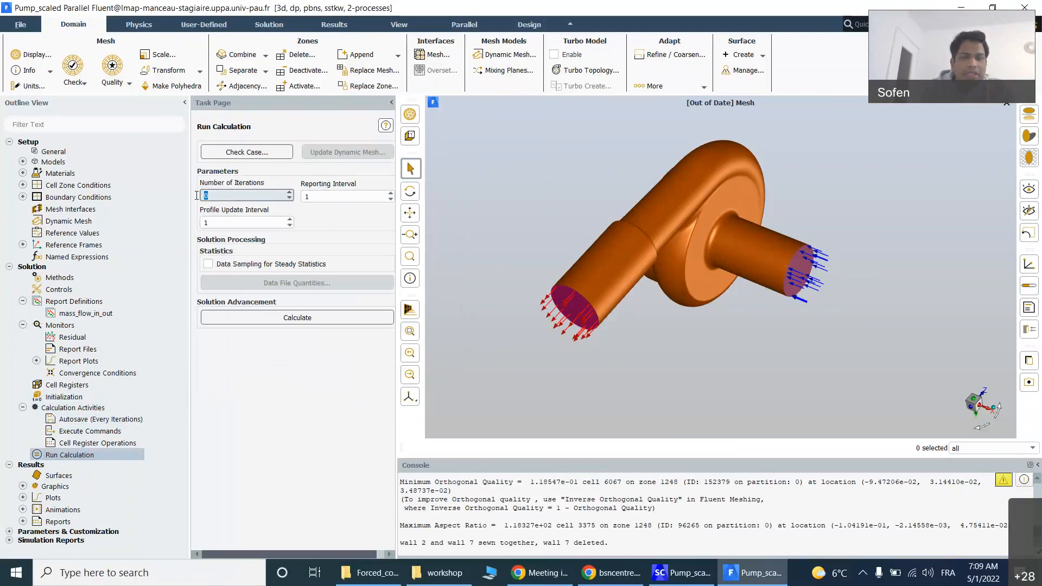
text(1000)
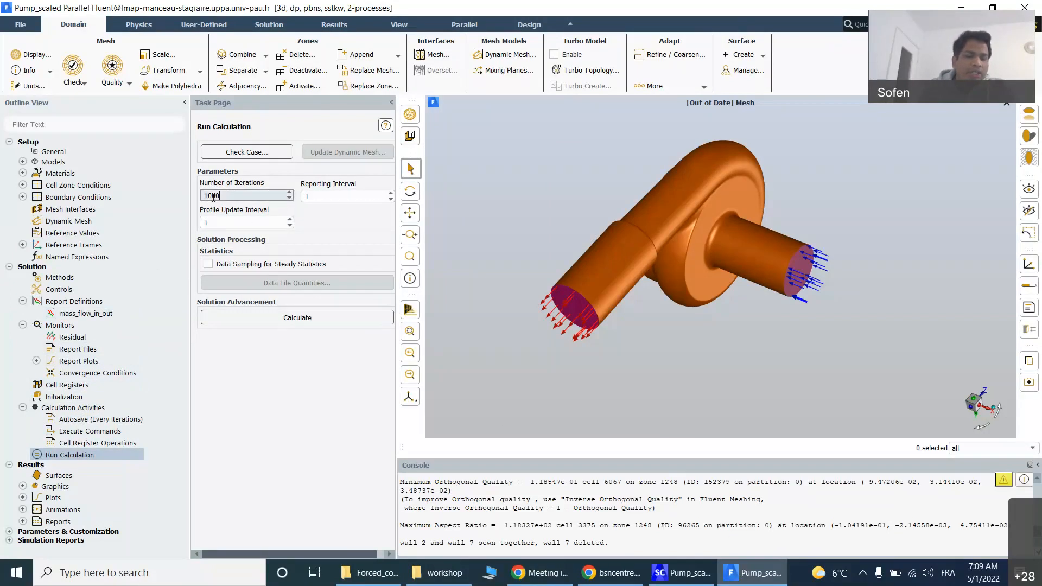
Step: Initialize the solution with Standard Initialization and check the turbulent viscosity ratio message in the console
click(96, 402)
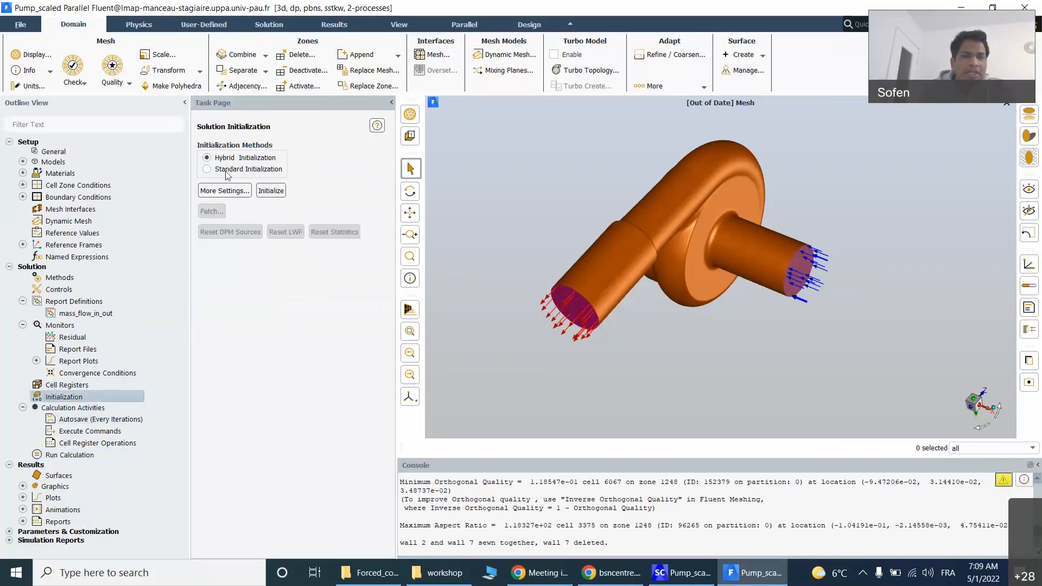
click(206, 170)
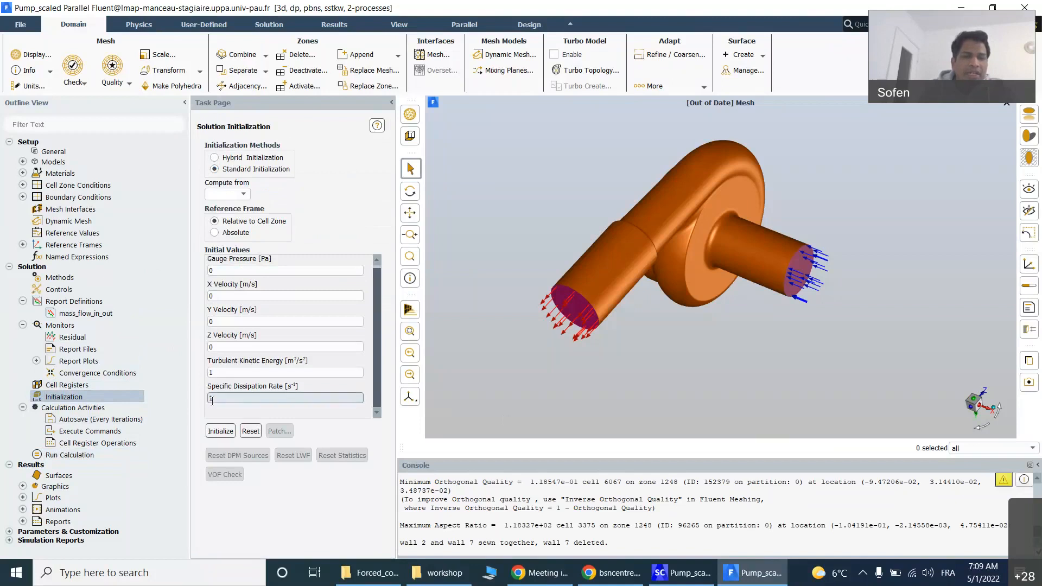
click(215, 433)
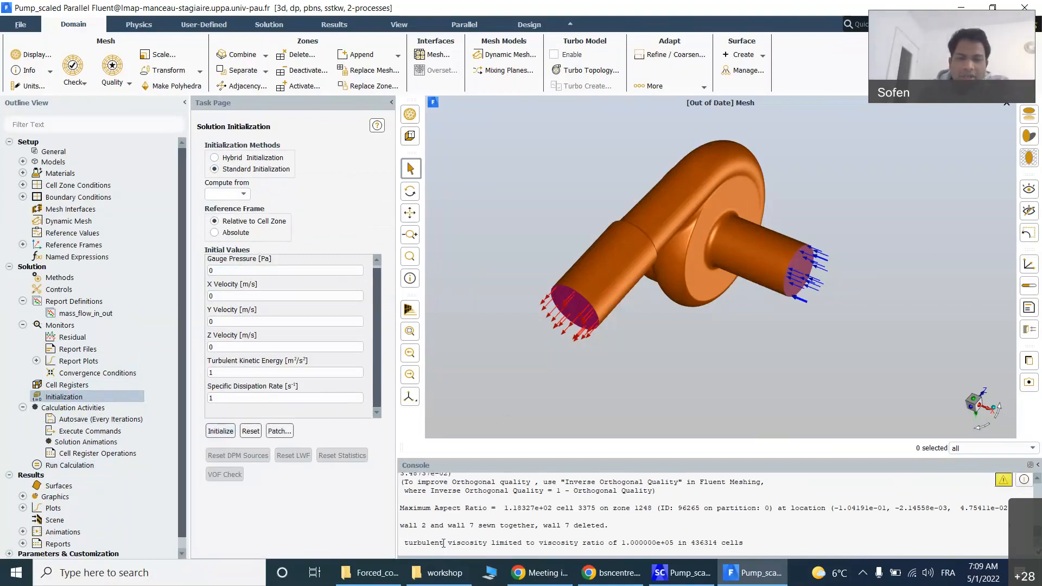
drag(447, 543, 674, 543)
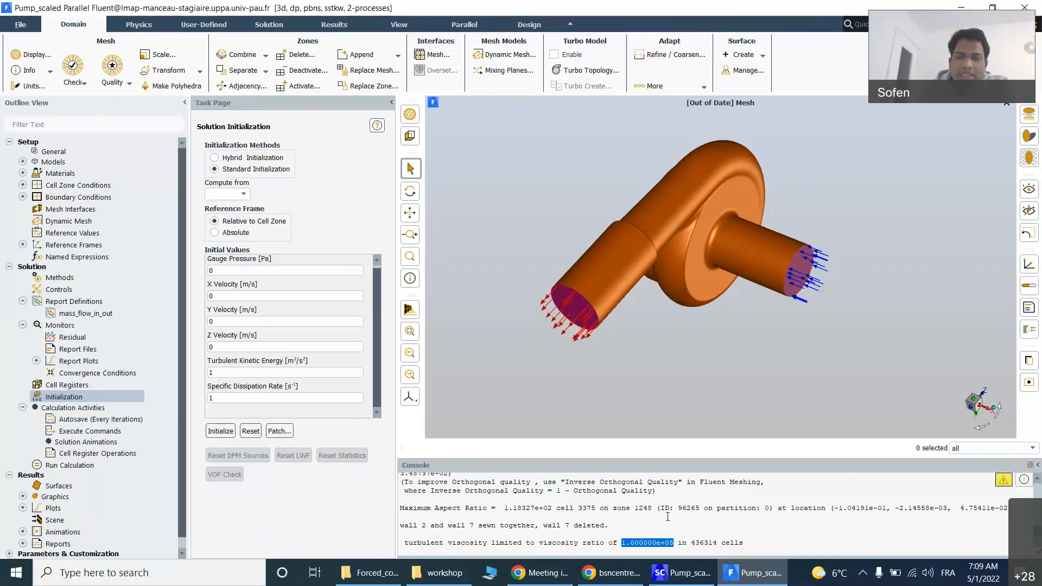
Step: Start the calculation run and display the Scaled Residuals plot
click(73, 467)
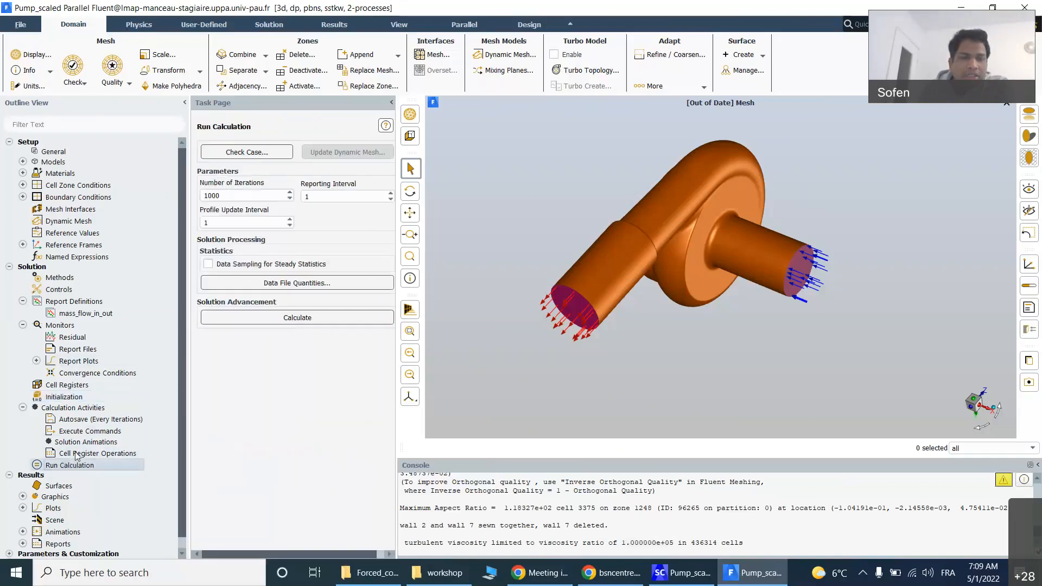
click(308, 321)
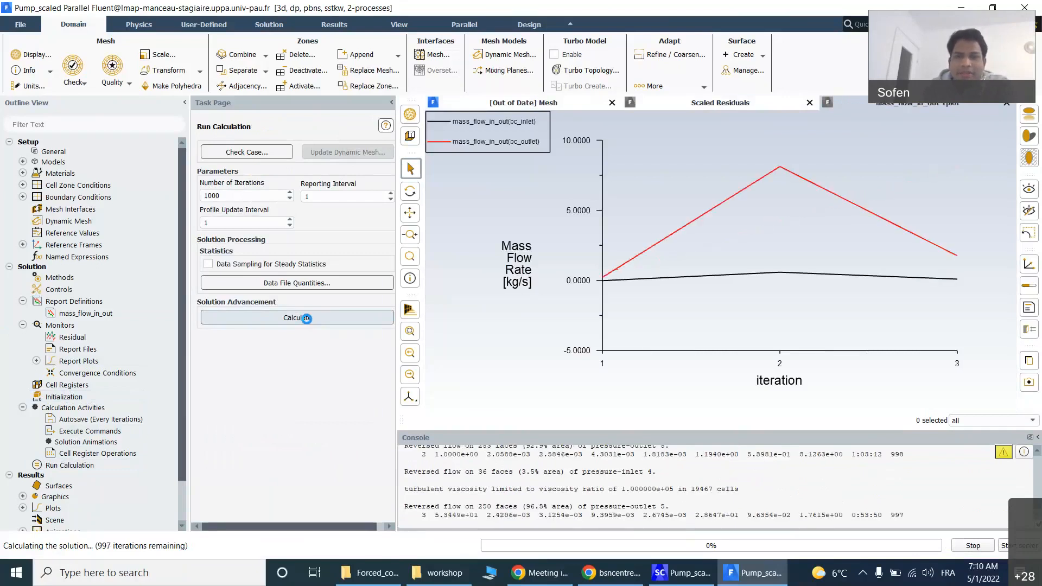
click(718, 104)
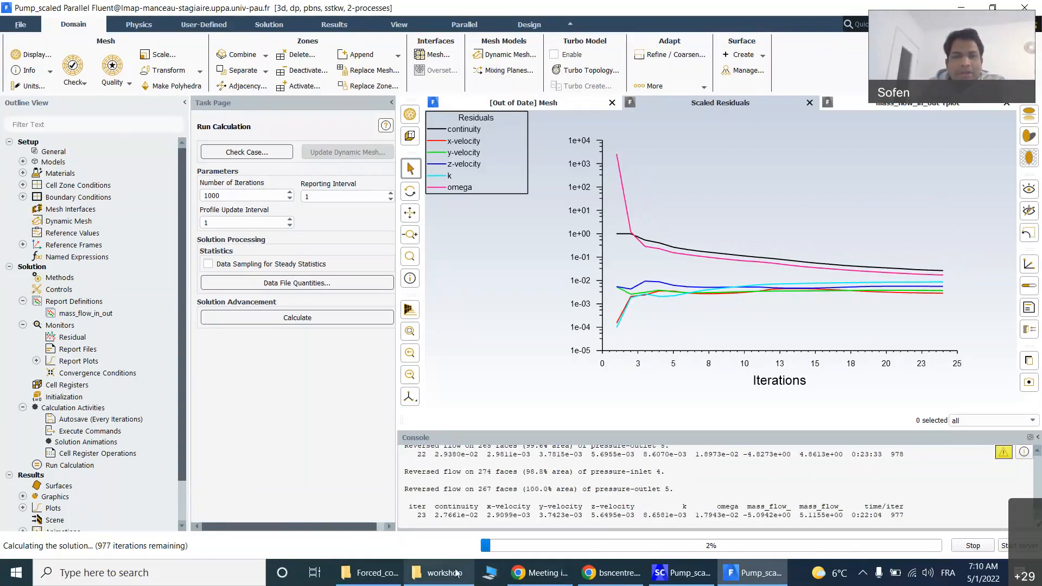
Step: Check the files in the workshop's Forced_convection folder, glance at the SpaceClaim pump model, and return to Fluent
click(439, 572)
double_click(272, 104)
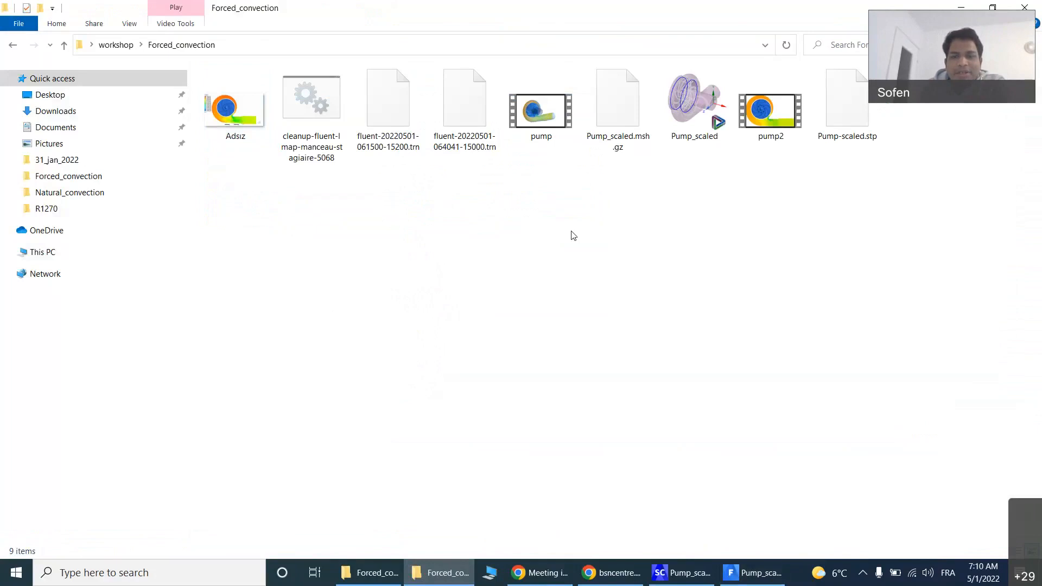
click(686, 574)
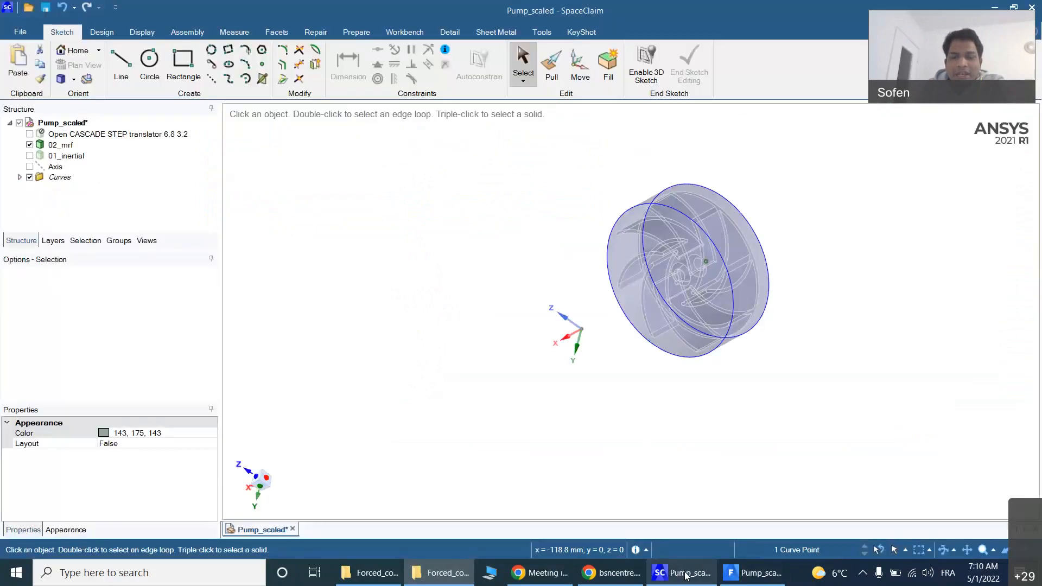
click(738, 575)
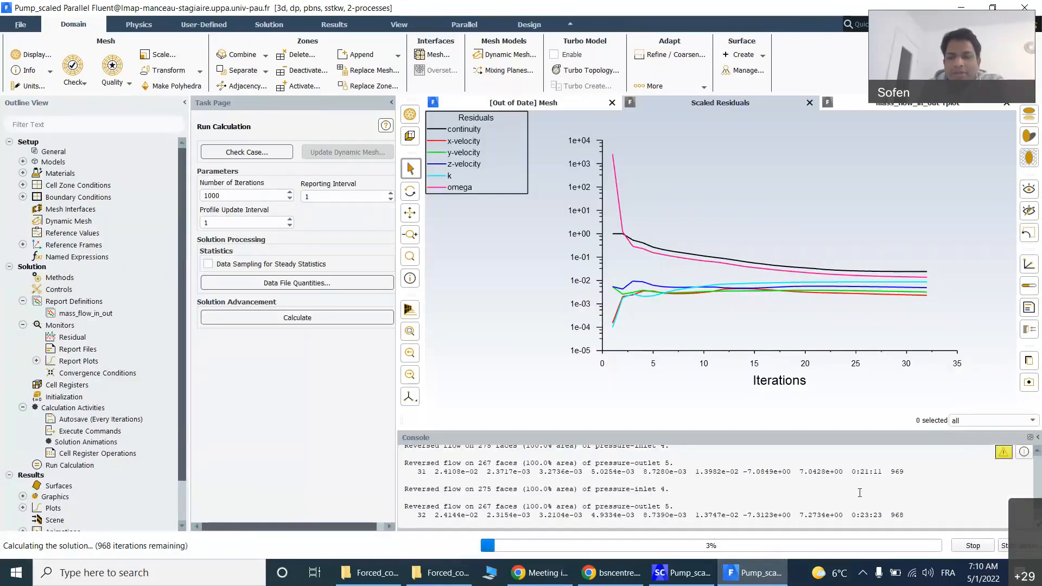
Step: Stop the calculation and write the case as Pump_scaled.cas.gz in the Legacy Compressed Case Files format
click(972, 546)
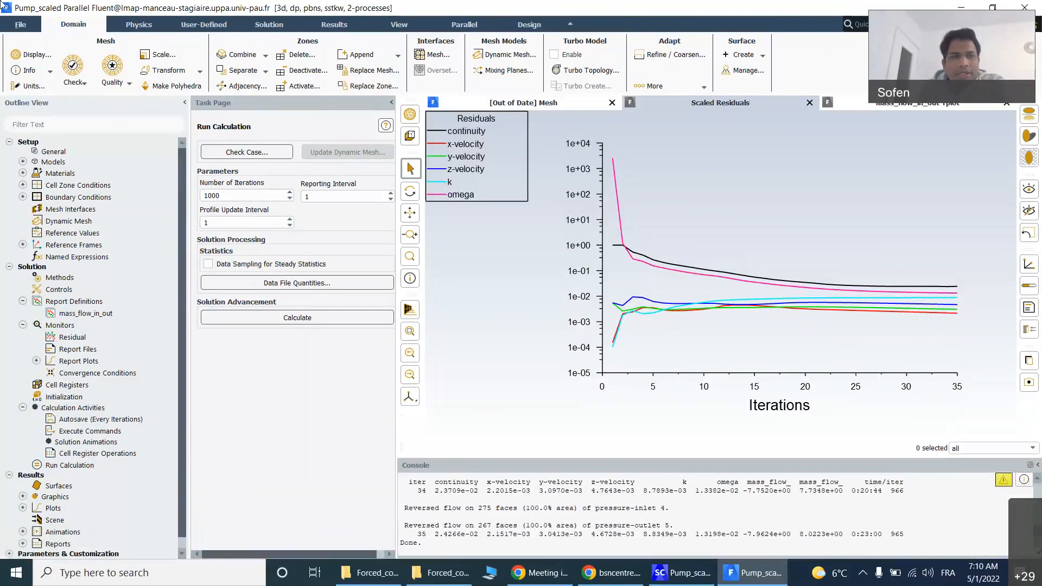
click(18, 25)
mouse_move(68, 55)
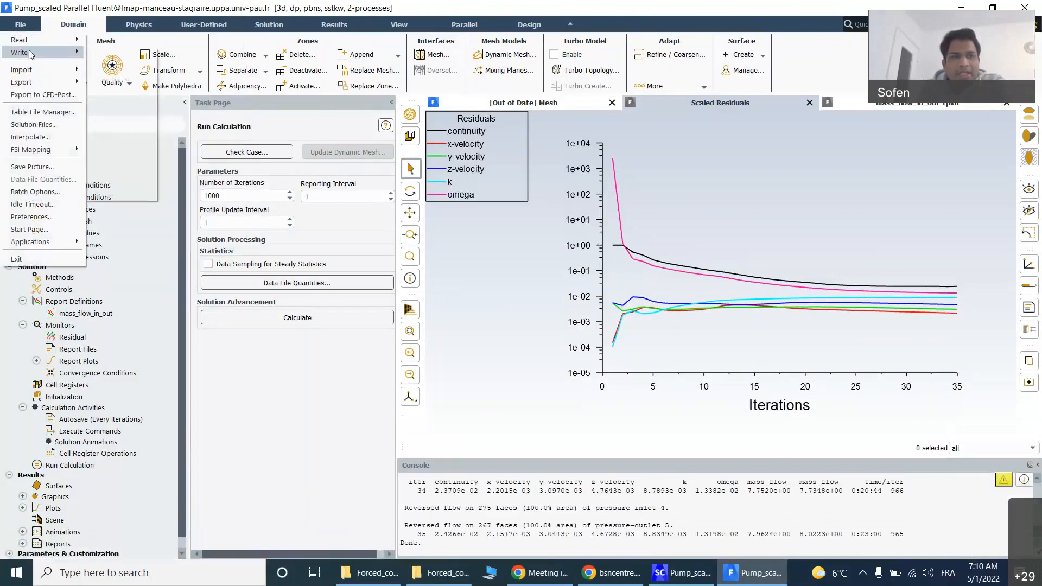
click(103, 54)
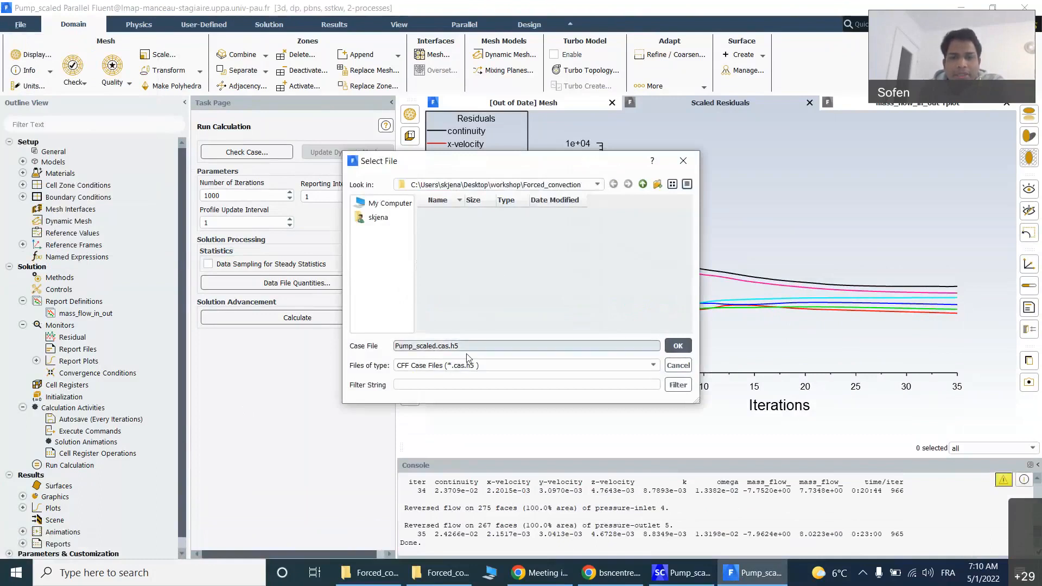
click(492, 365)
click(493, 387)
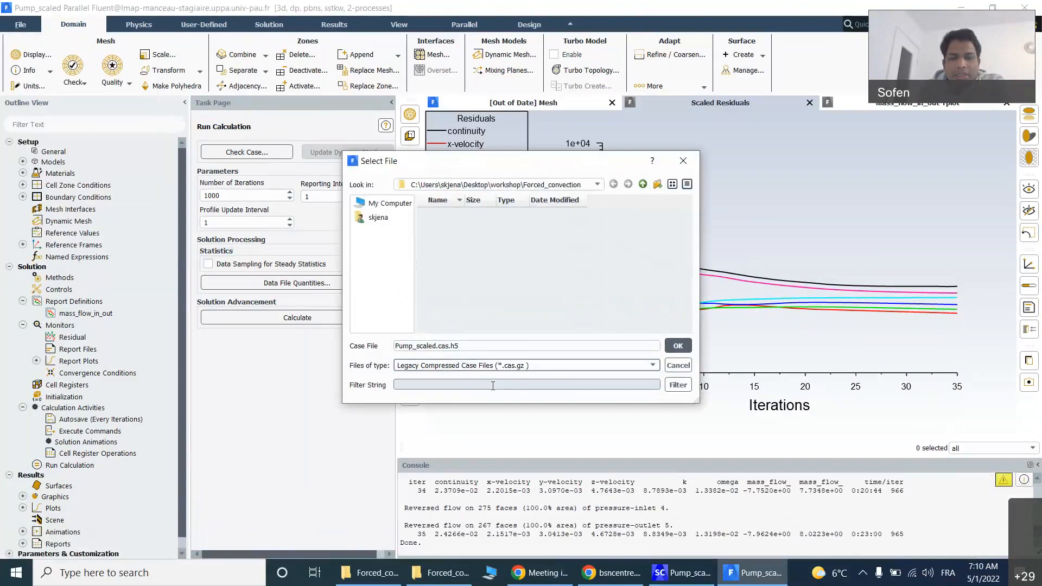
key(BackSpace)
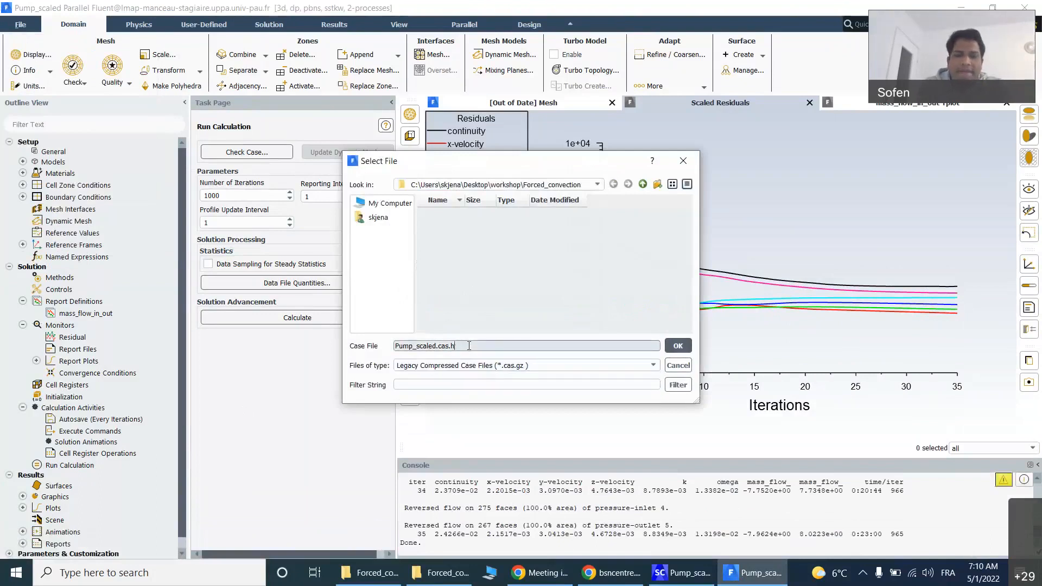
text(gz)
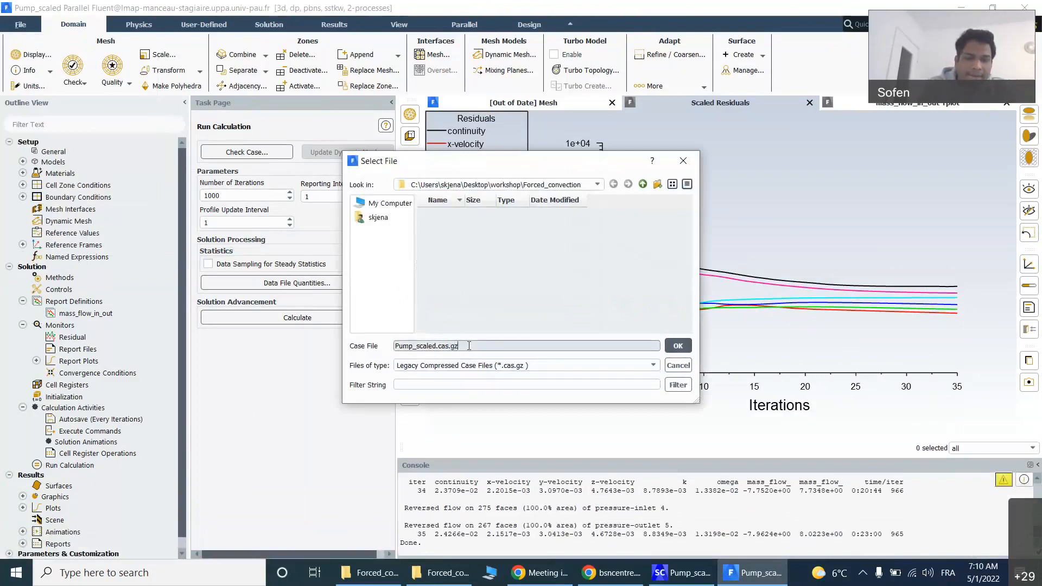
click(678, 347)
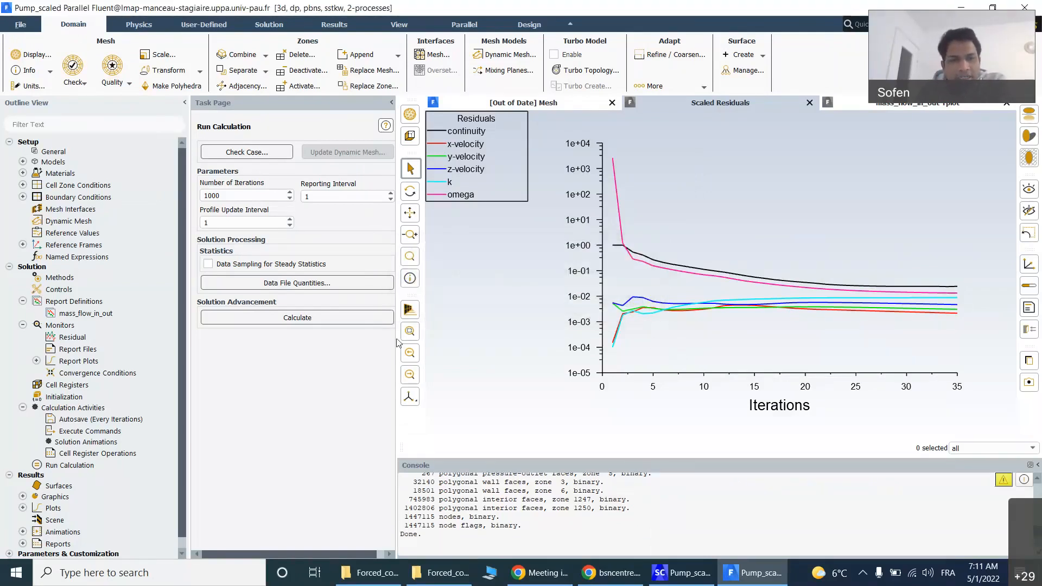
Step: Resume the calculation and check the Webex meeting chat while it runs, returning to Fluent
click(298, 319)
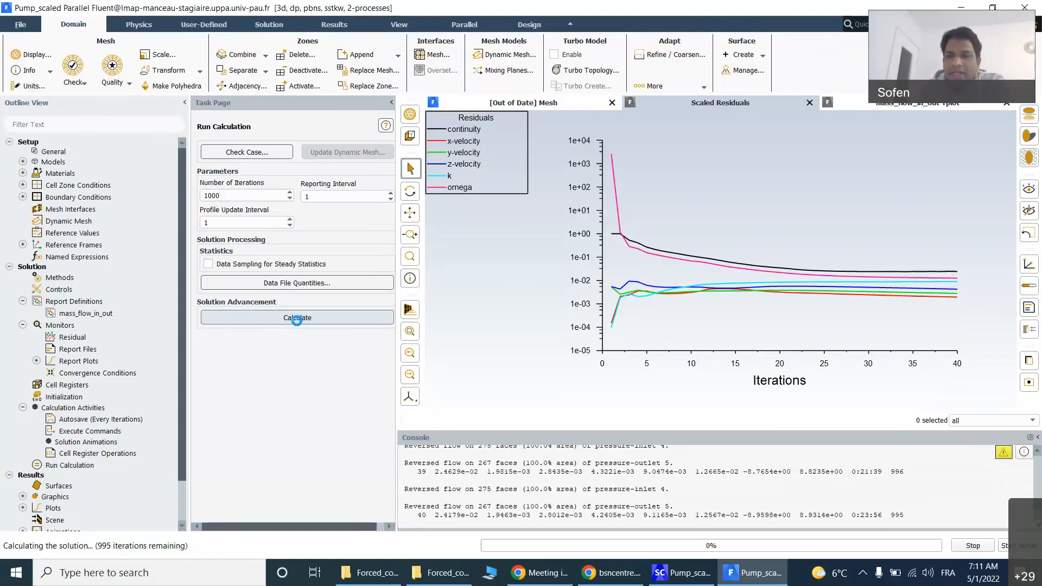
click(551, 579)
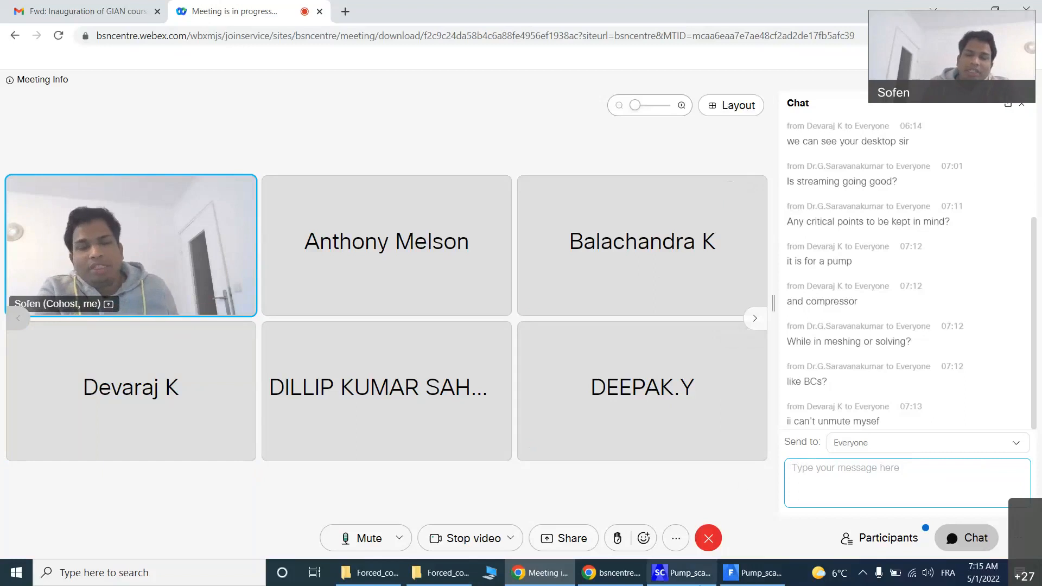
click(737, 583)
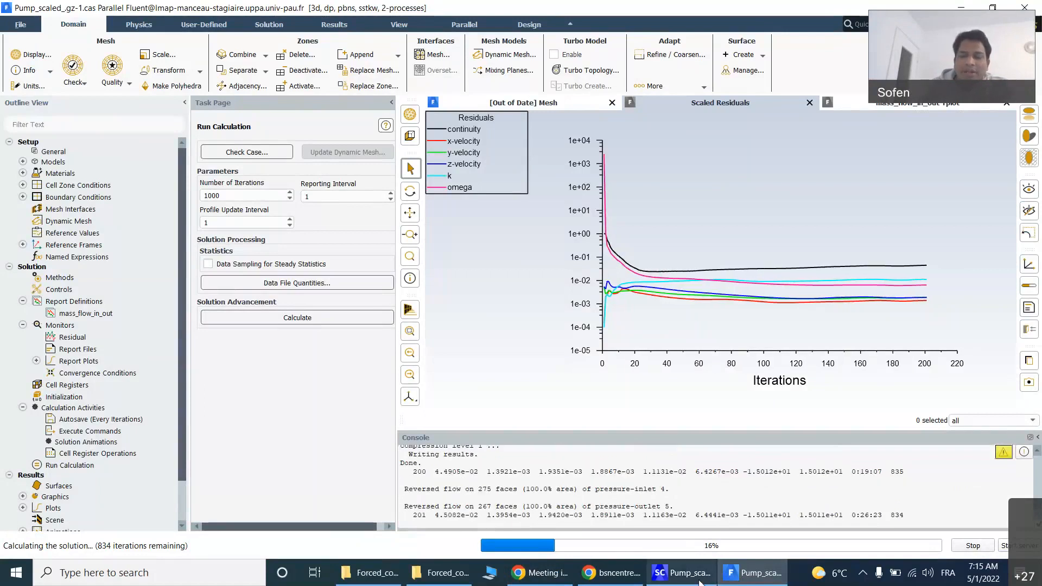
Step: Monitor the residuals in Fluent and read through the Webex meeting chat while the solver iterates
click(682, 573)
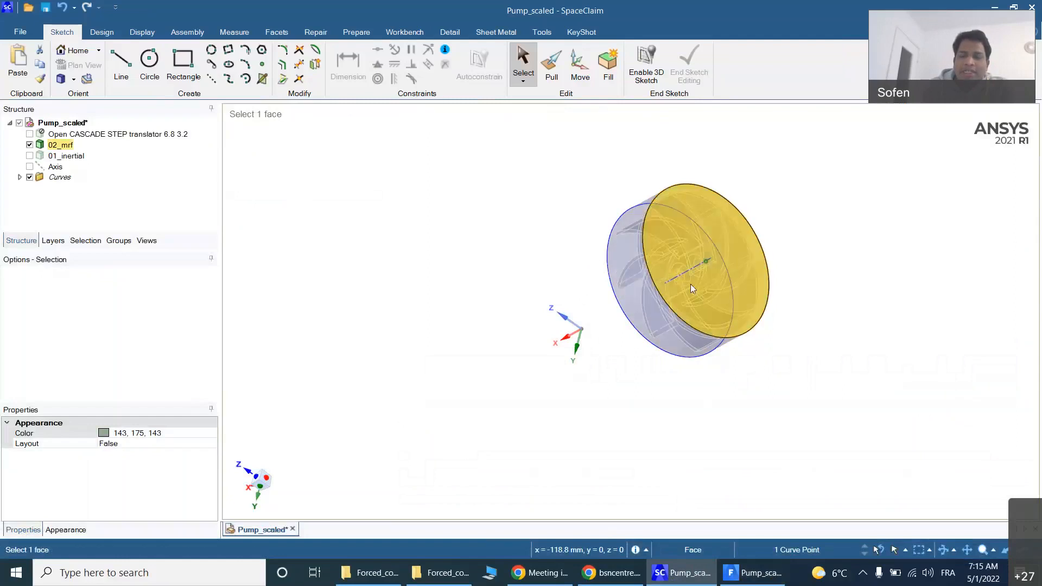
click(691, 582)
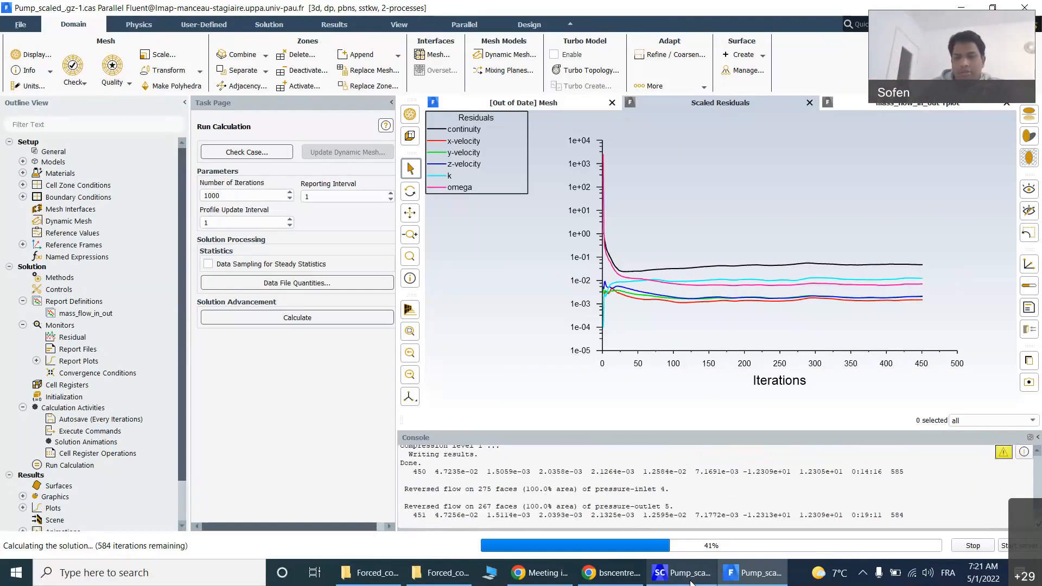
click(565, 578)
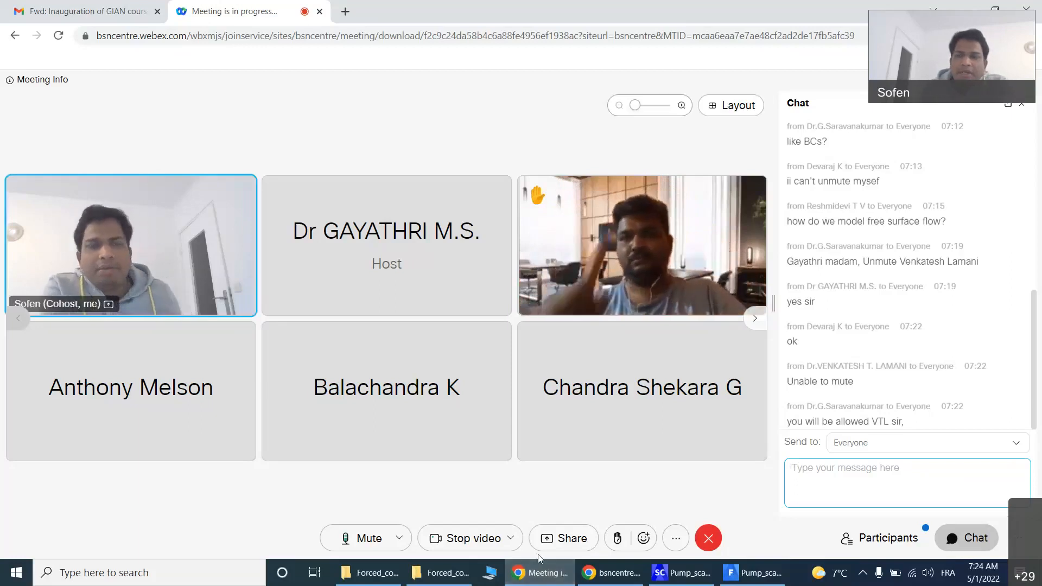
scroll(839, 233, up, 5)
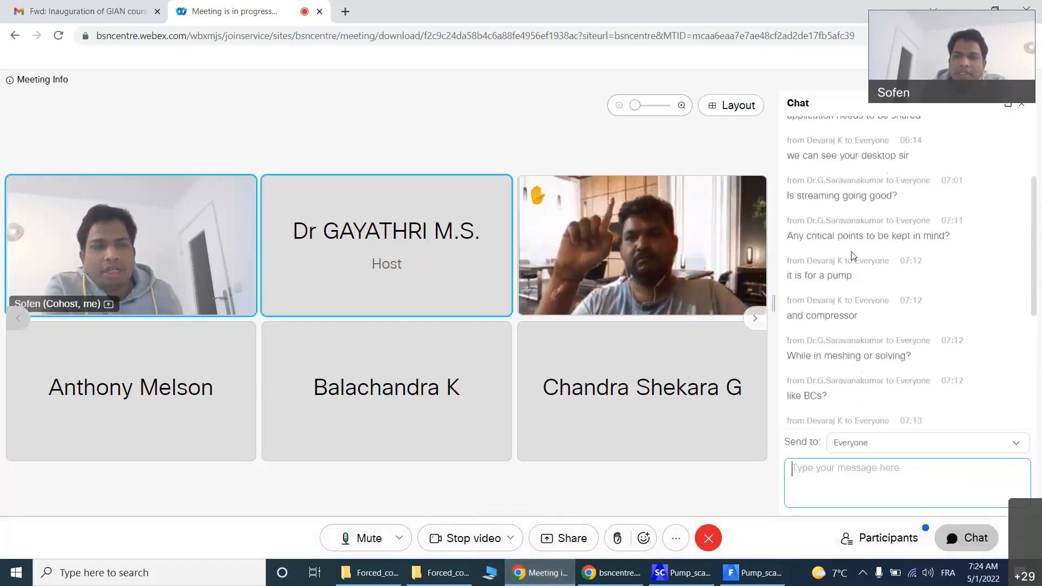
scroll(842, 299, down, 5)
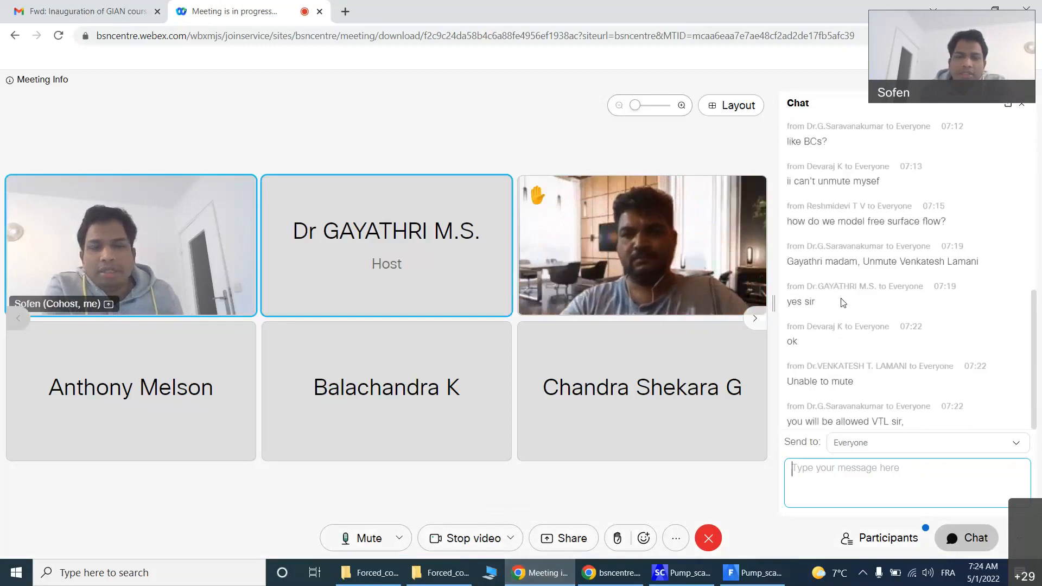
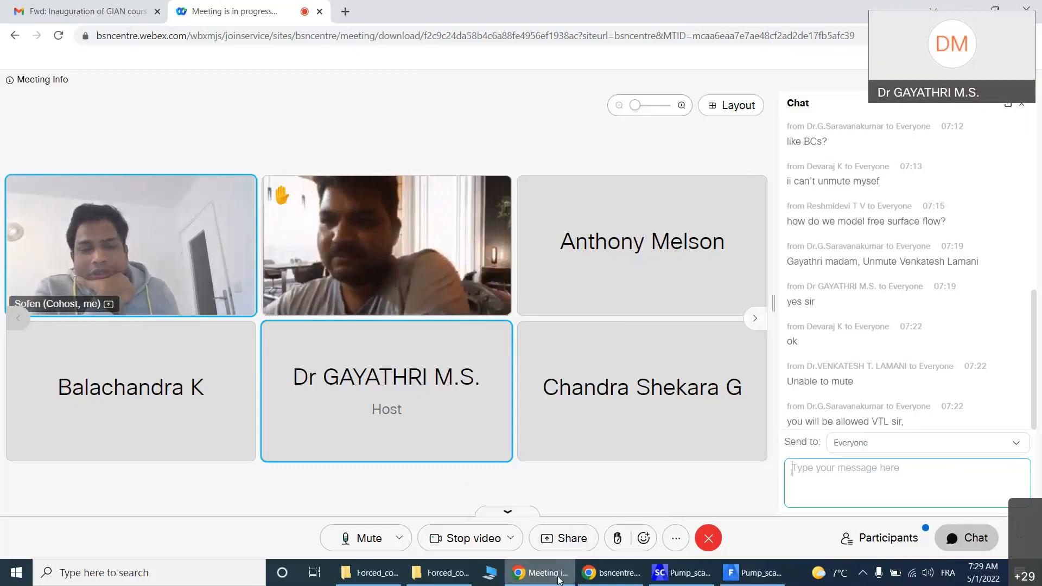
click(559, 579)
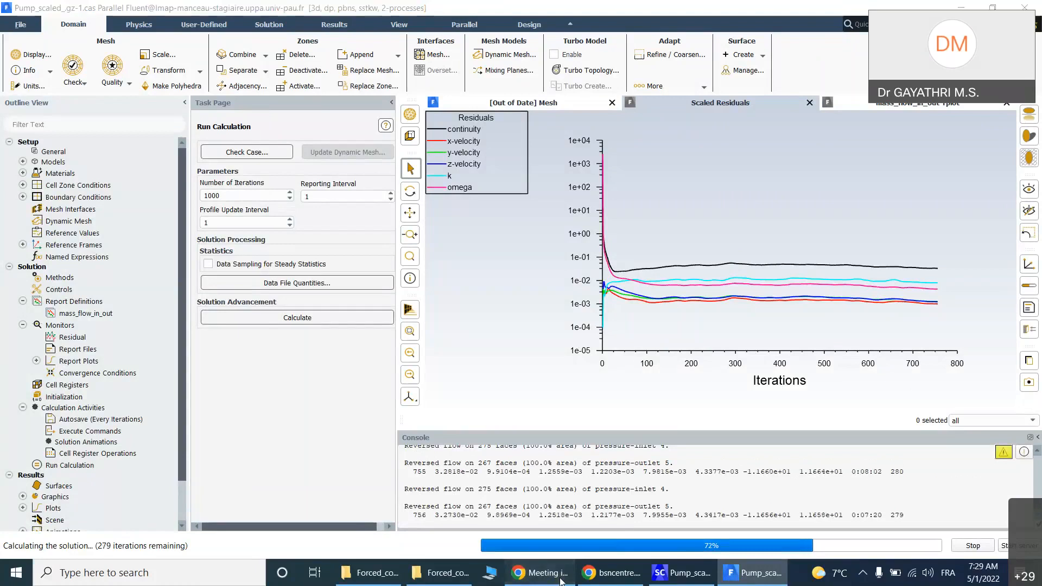
click(561, 578)
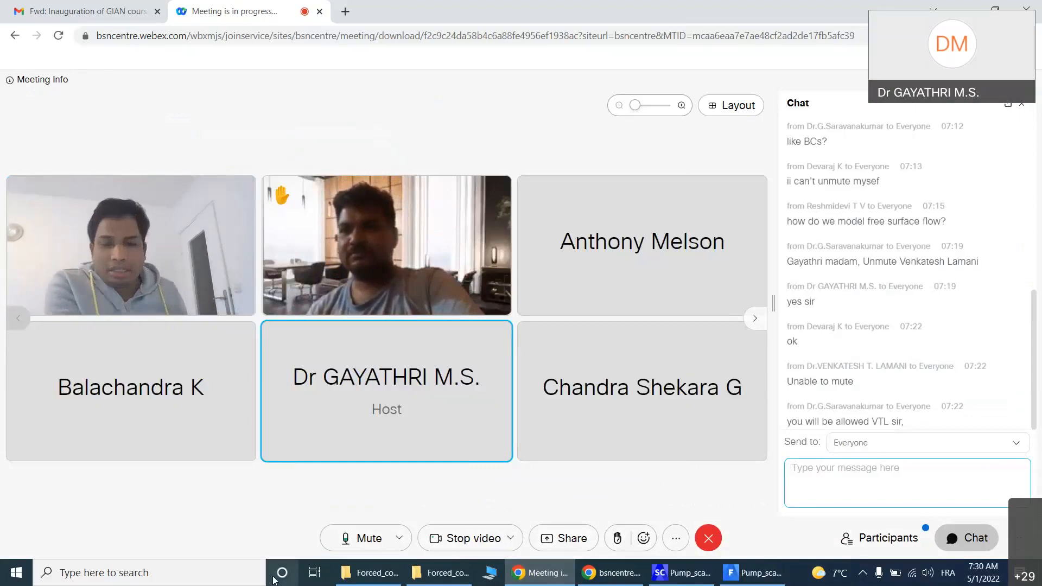
click(538, 572)
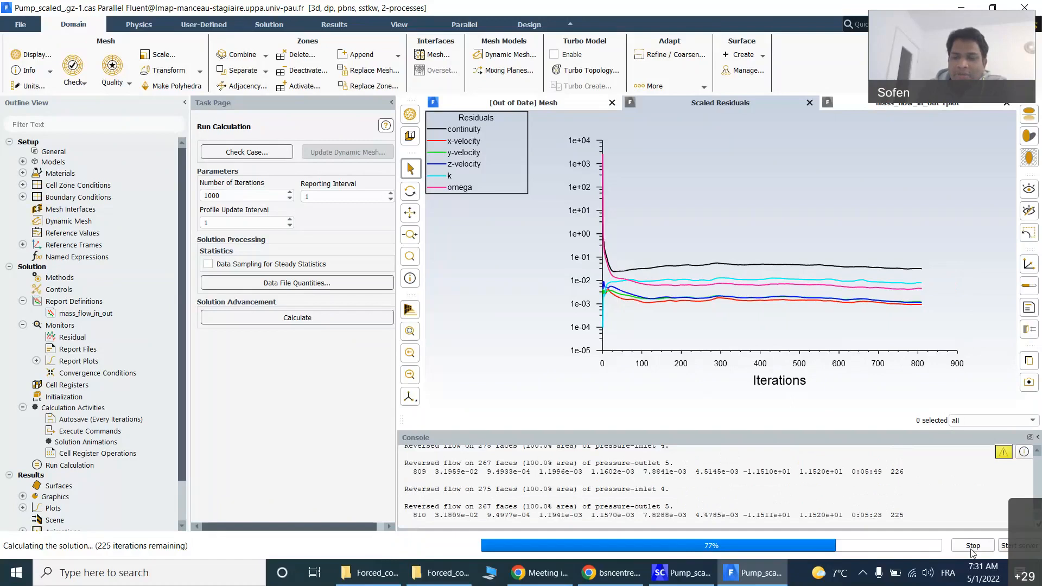
Step: Stop the calculation and highlight the inlet and outlet mass flow values of the last iteration in the console
click(973, 546)
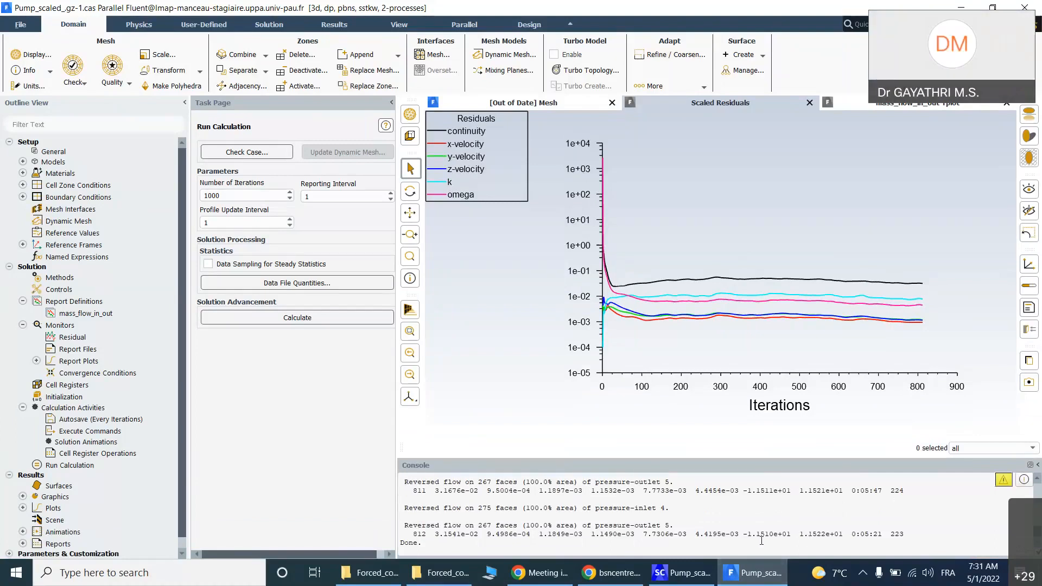
drag(804, 535, 746, 536)
click(851, 538)
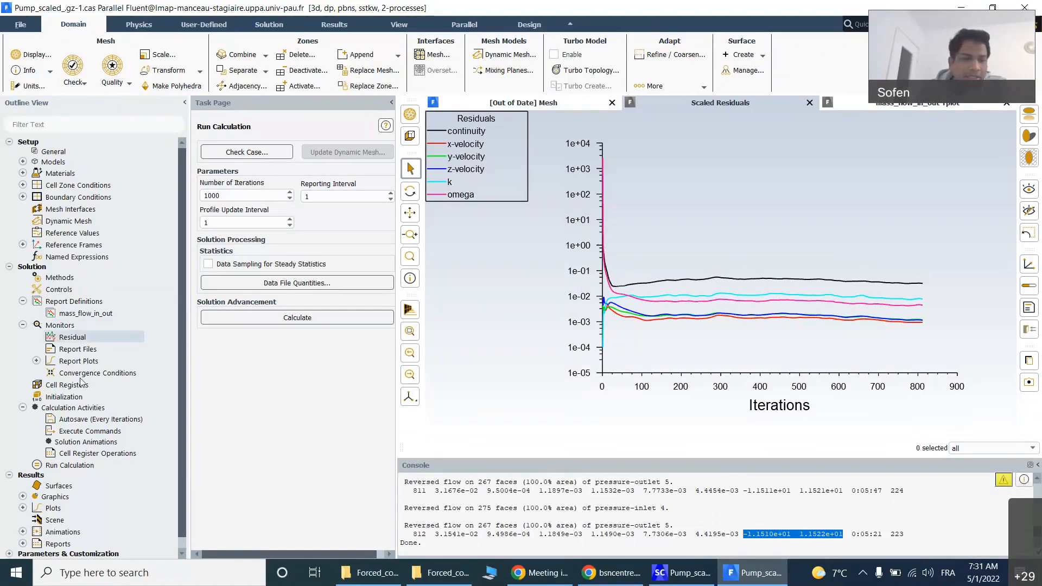
scroll(2, 461, down, 1)
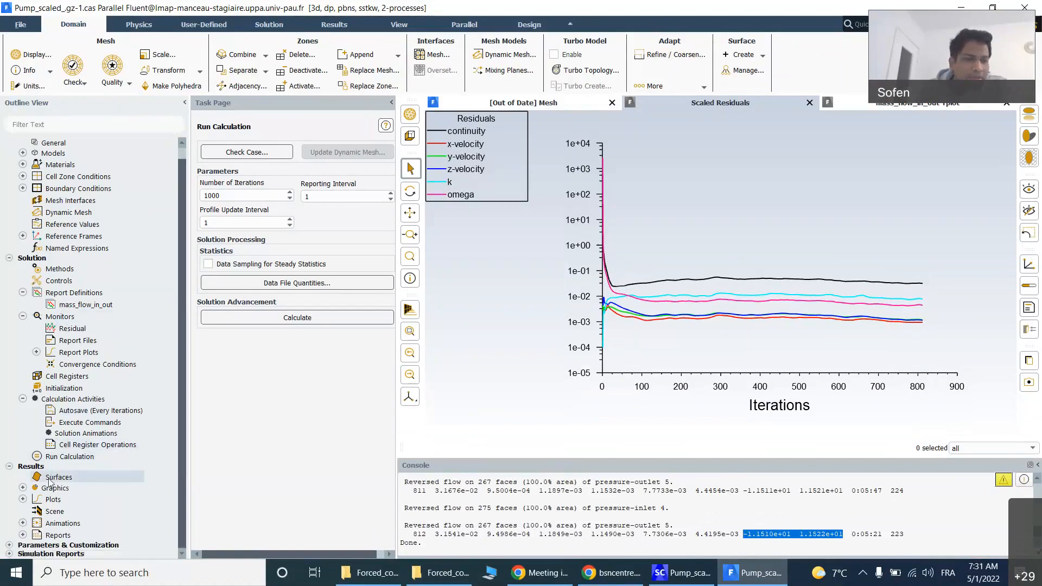
Step: Create the filled contour plot contour-1 of static pressure on the w_blade surface and display it
click(22, 488)
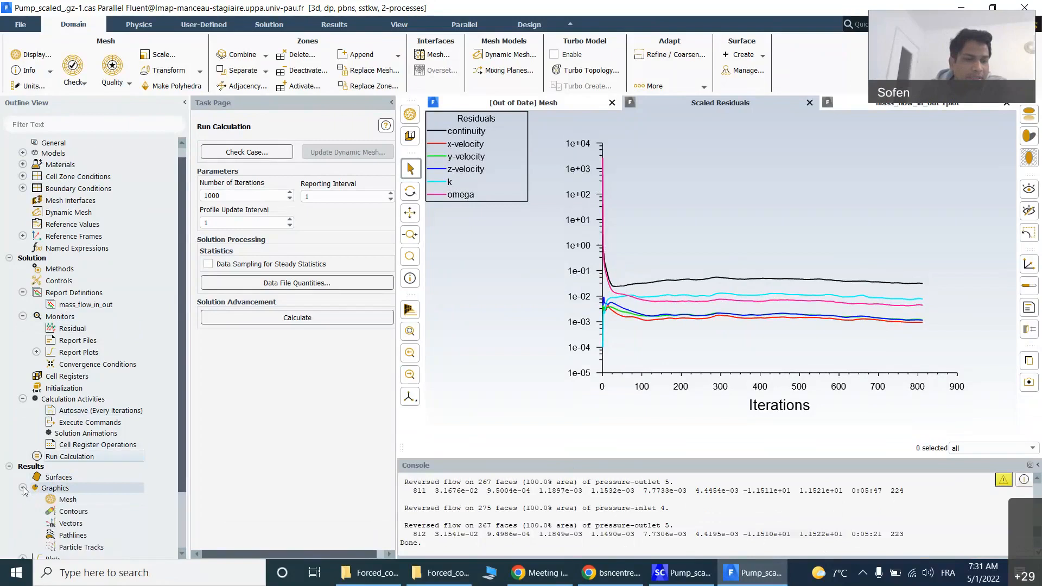
double_click(73, 511)
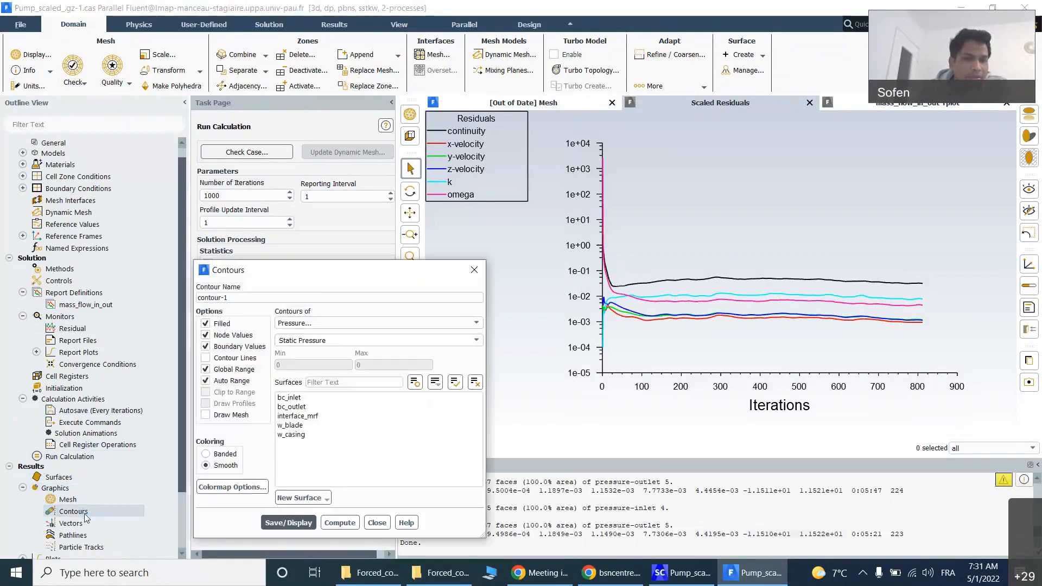
drag(351, 204, 264, 99)
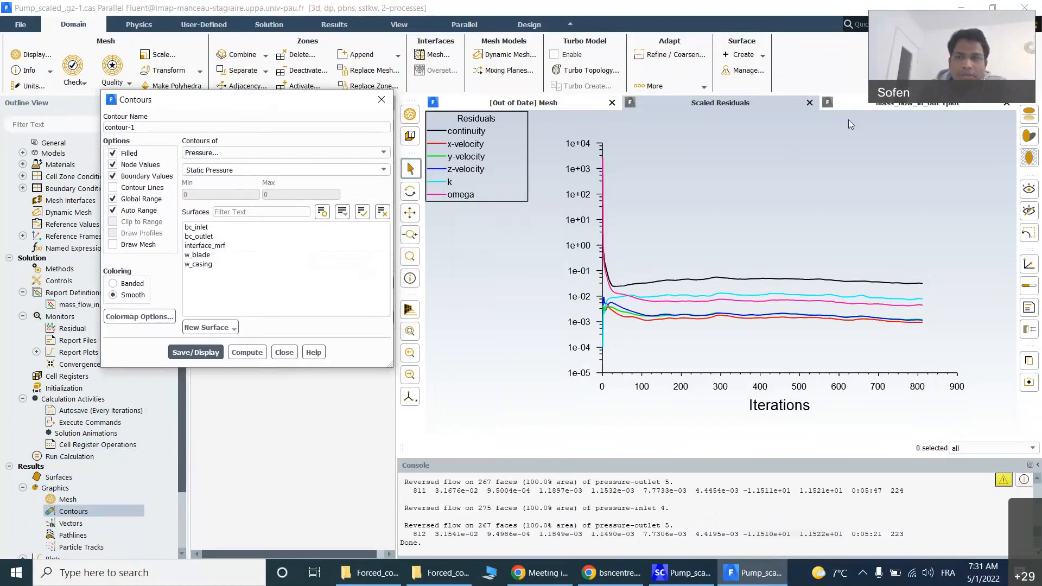
click(876, 103)
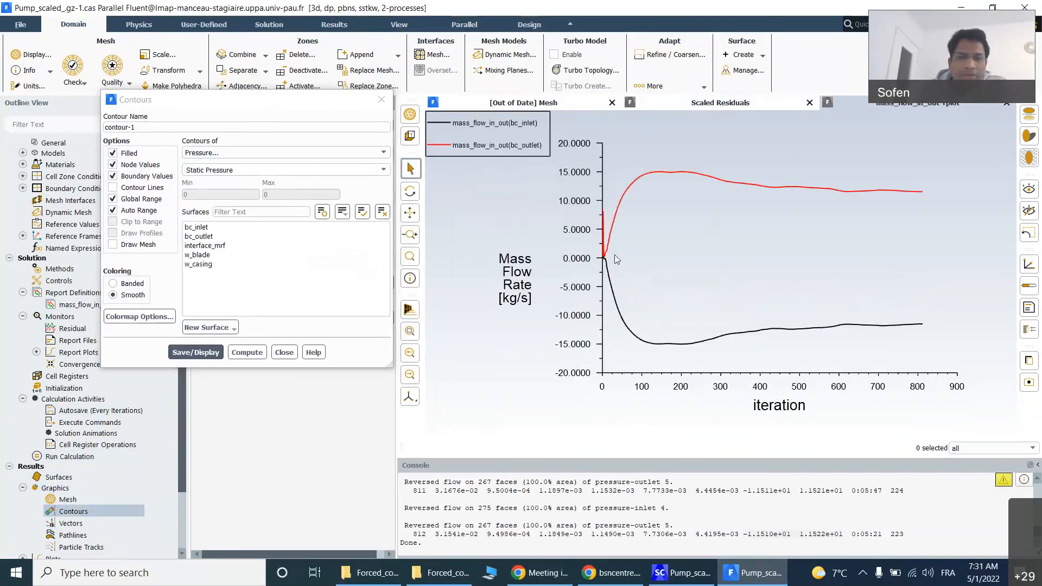
click(257, 257)
click(257, 255)
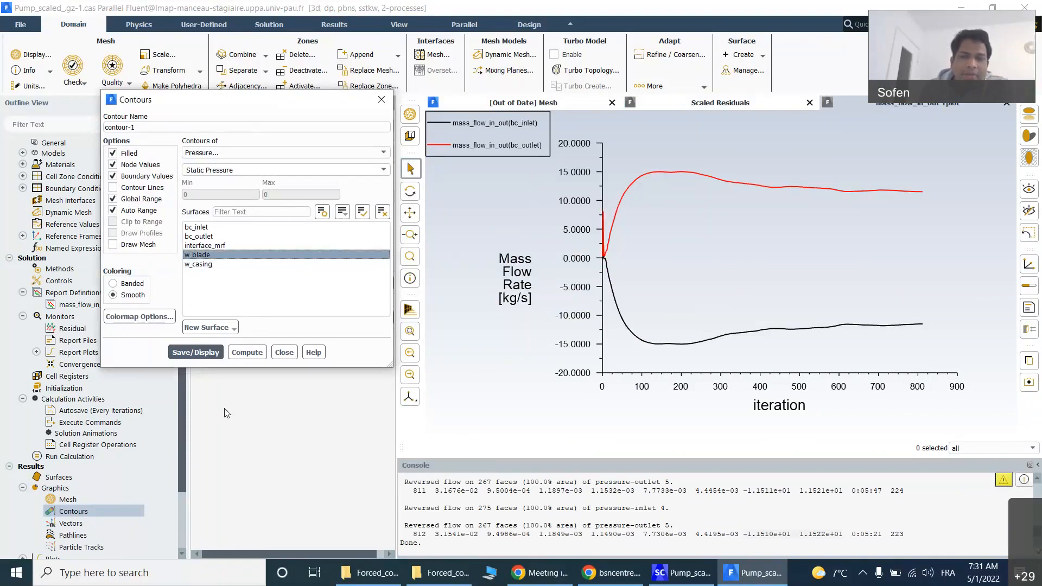
click(200, 353)
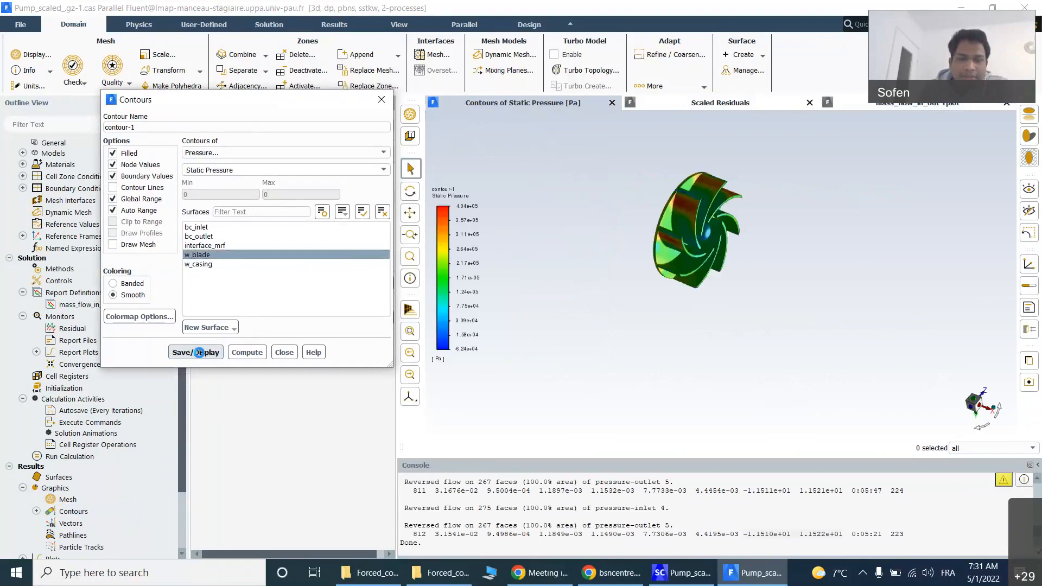
Step: Examine the static pressure distribution on the impeller blades, first along the X axis and from an oblique angle
click(981, 410)
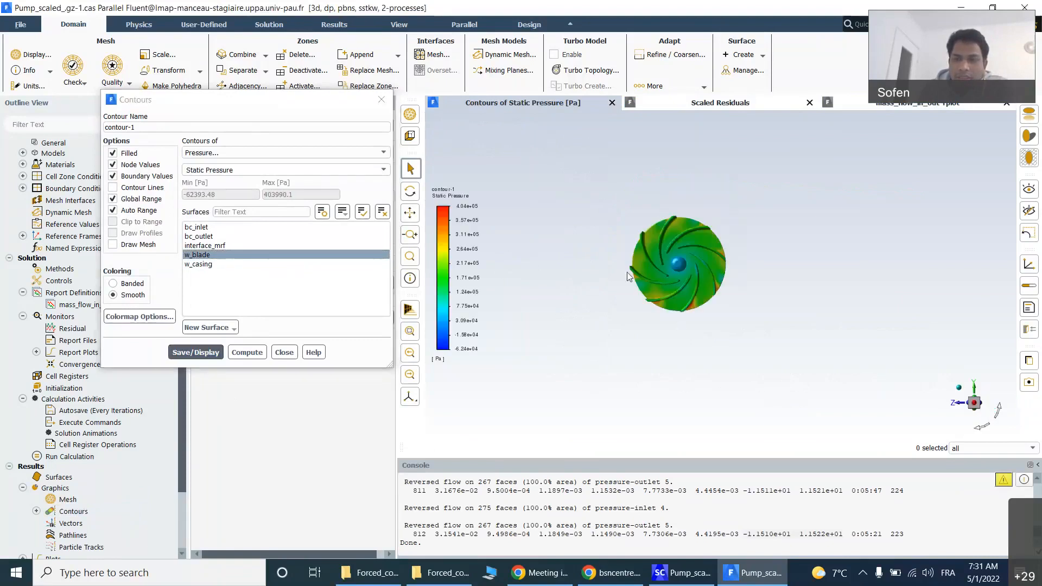
scroll(872, 226, up, 2)
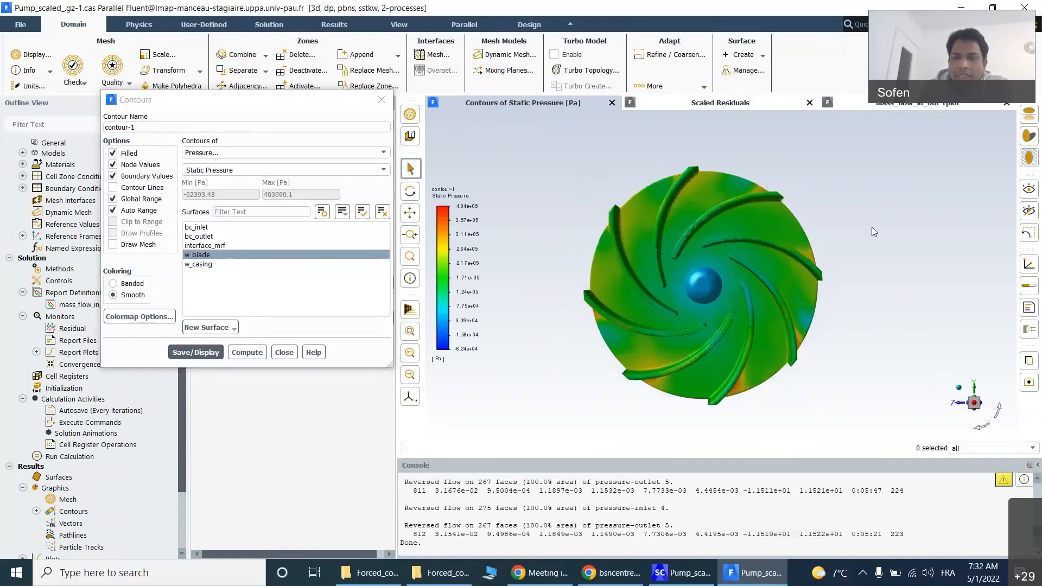
scroll(737, 190, up, 2)
scroll(763, 185, down, 1)
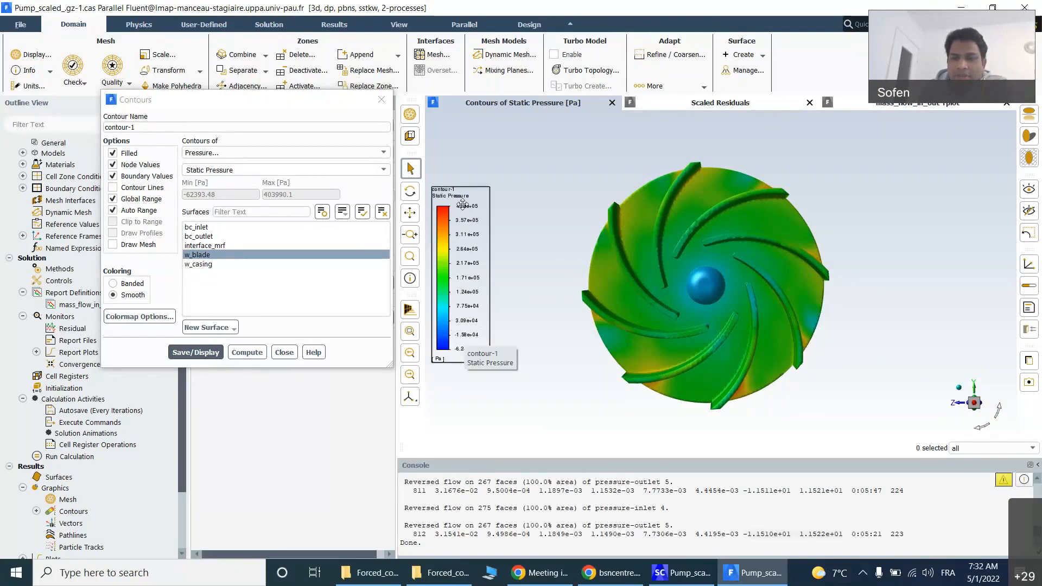
drag(830, 394, 863, 379)
drag(832, 239, 781, 274)
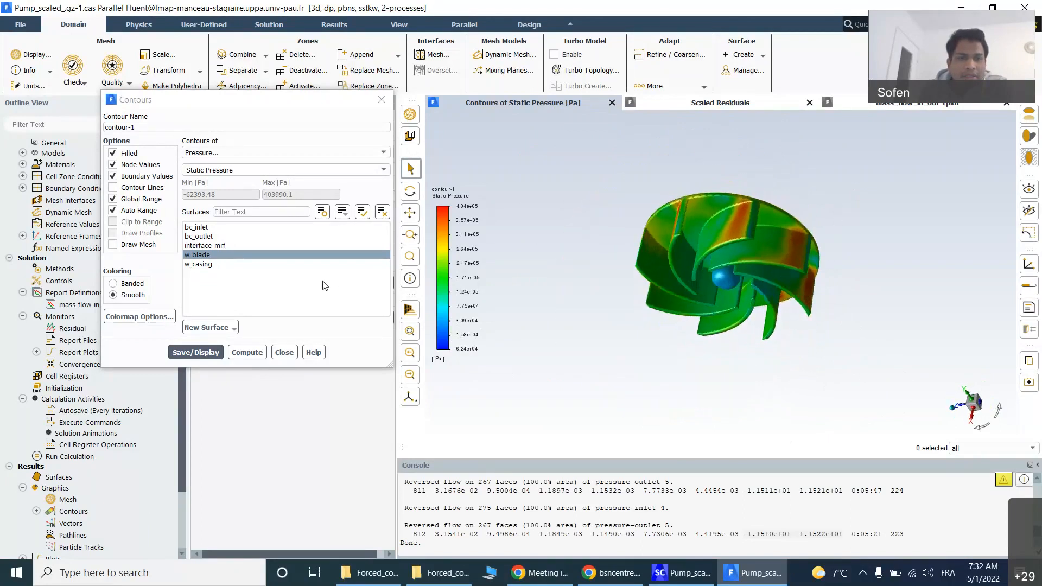
Step: Display contour-1 on the interface_mrf surface instead of w_blade, inspect the pressure pattern, and close the contour settings
click(242, 254)
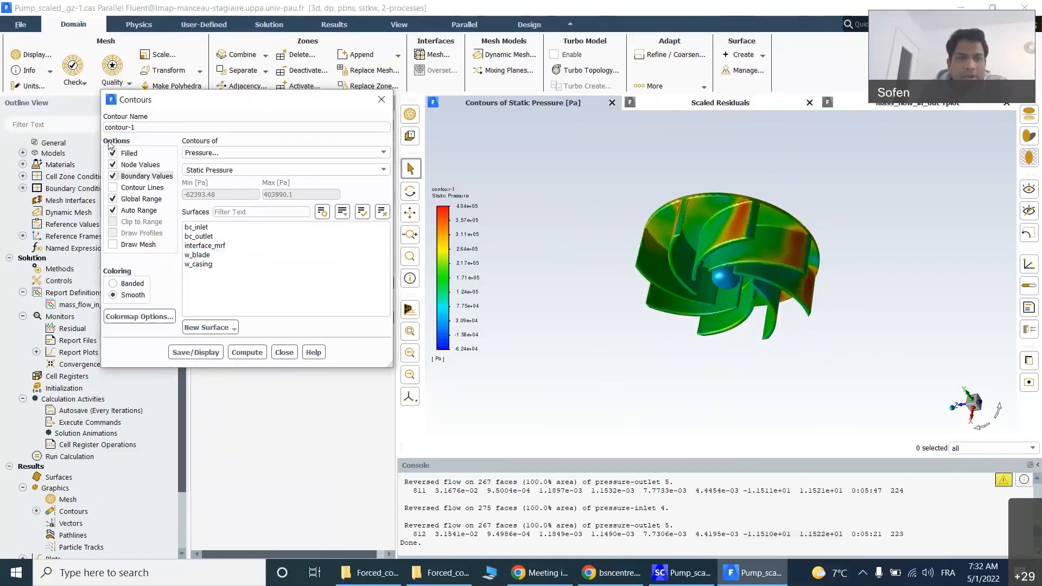
click(232, 247)
click(197, 353)
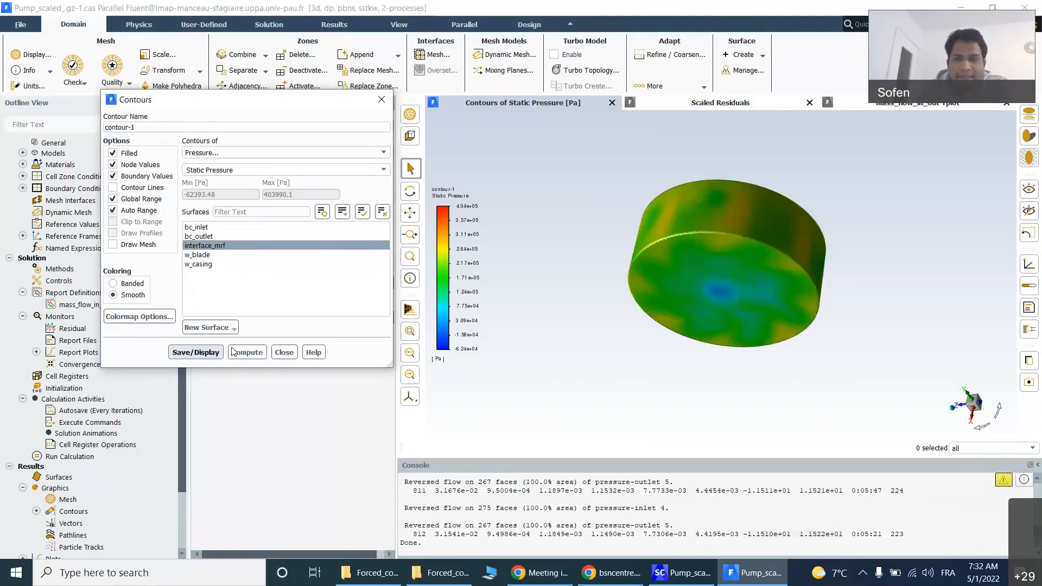
click(626, 265)
mouse_move(626, 264)
mouse_down()
mouse_move(812, 259)
mouse_move(925, 276)
mouse_move(644, 262)
mouse_up()
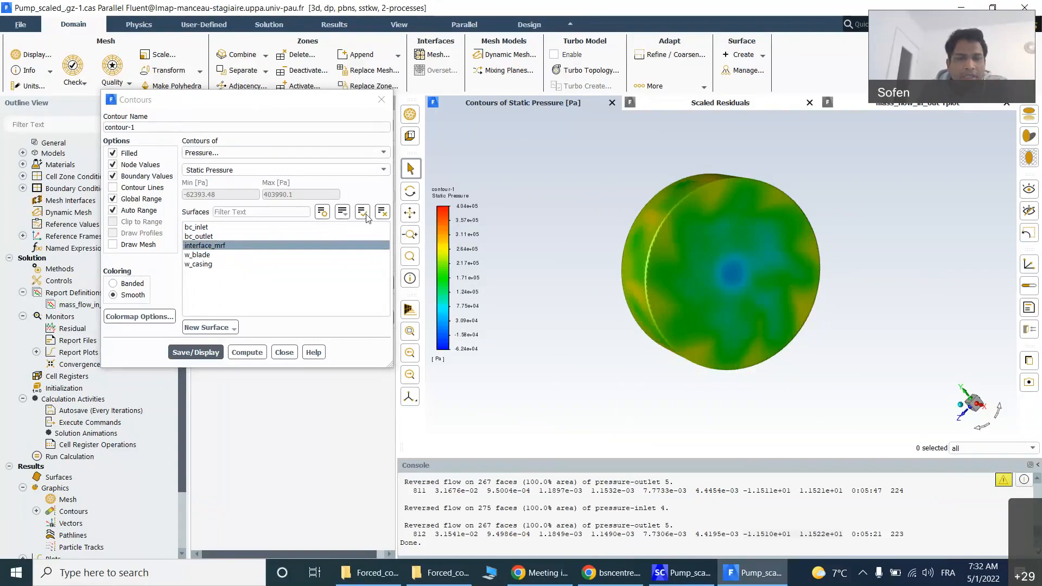
click(382, 212)
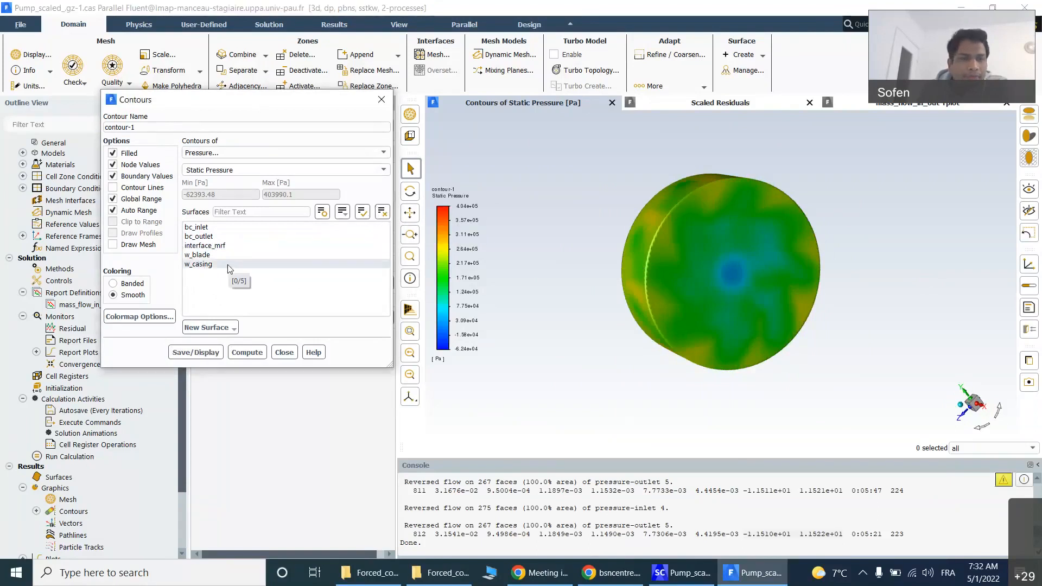
click(284, 352)
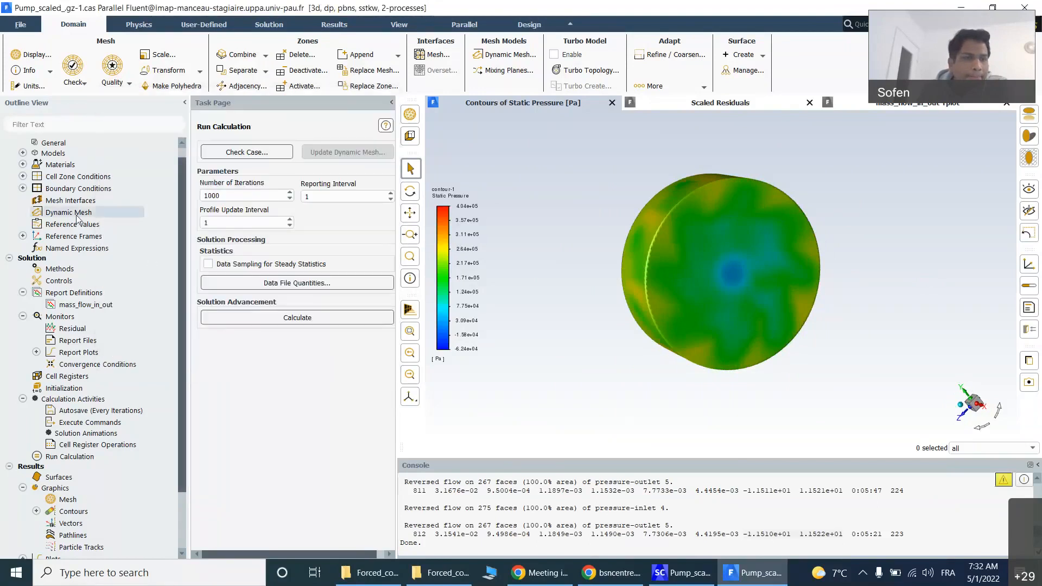
Step: Display the fluid cell zones s01_casing and s02_mrf in the graphics window
click(22, 177)
right_click(69, 189)
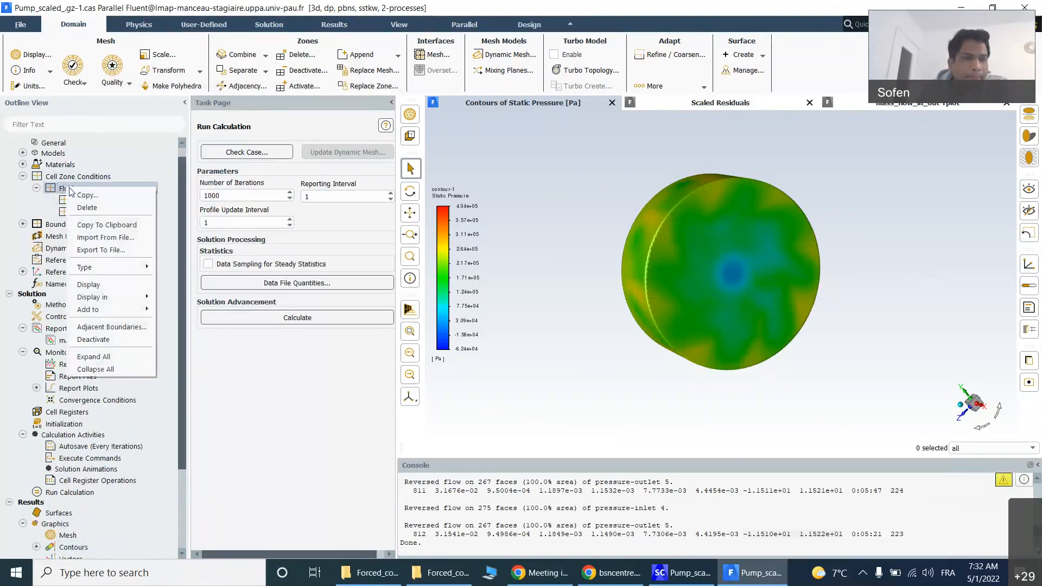
click(94, 283)
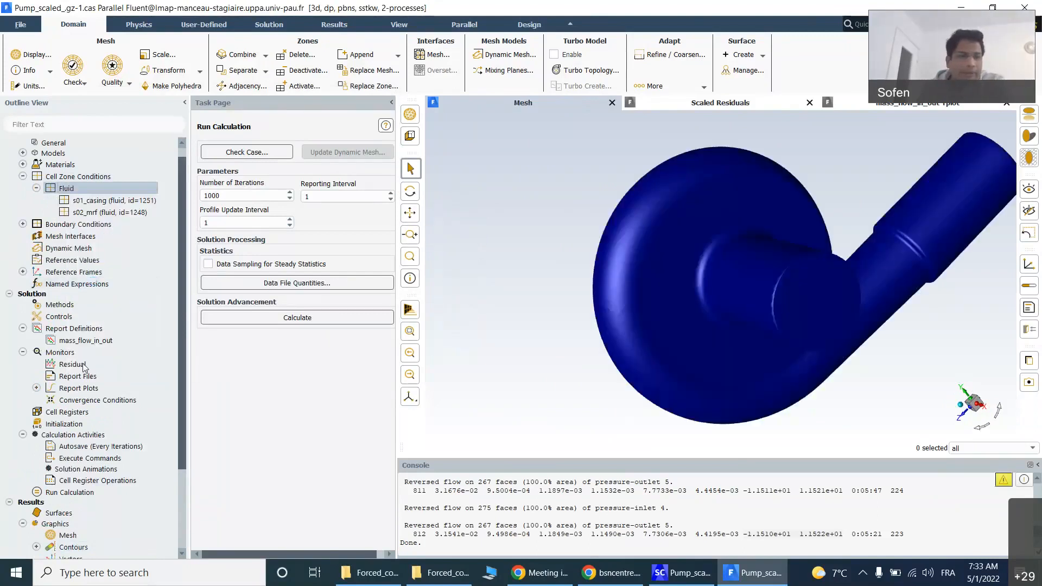
scroll(79, 440, down, 3)
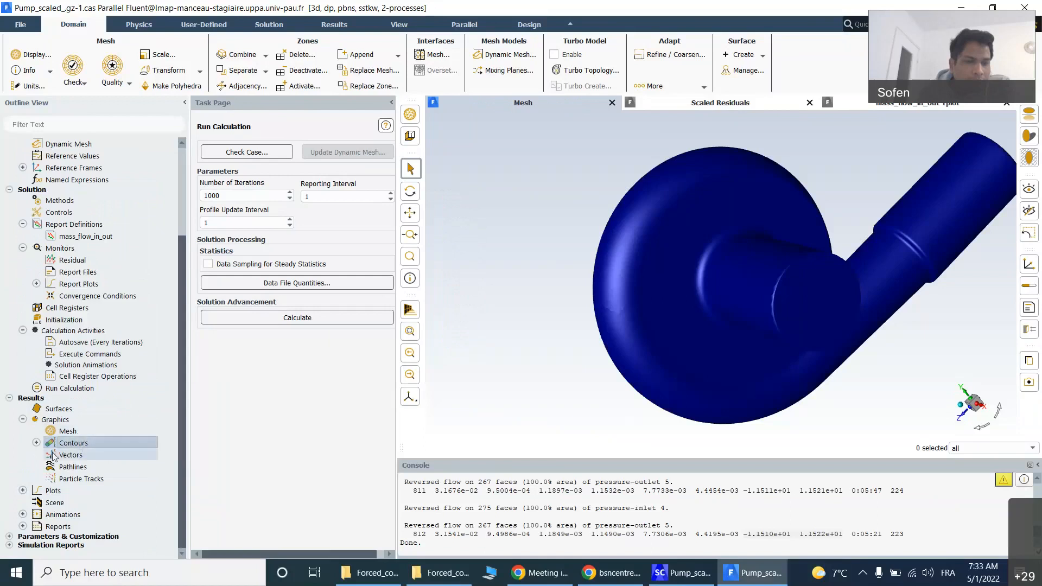
double_click(81, 444)
double_click(77, 456)
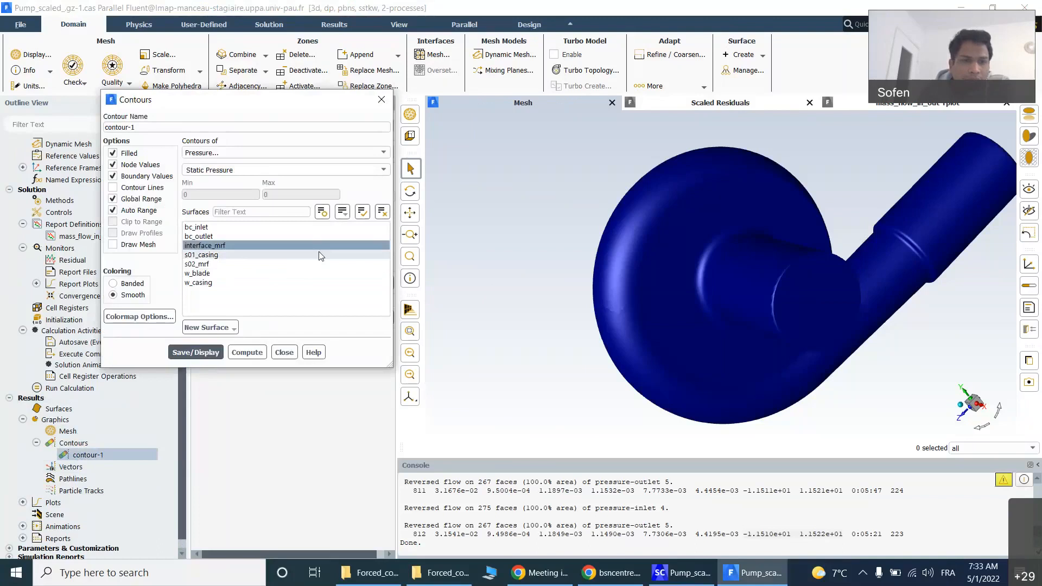
click(379, 216)
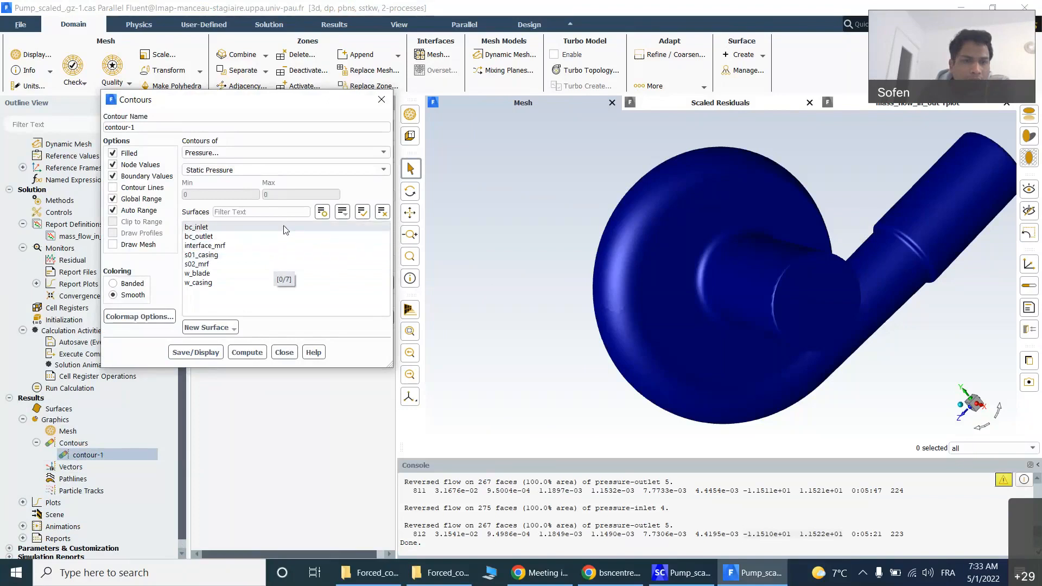
click(264, 262)
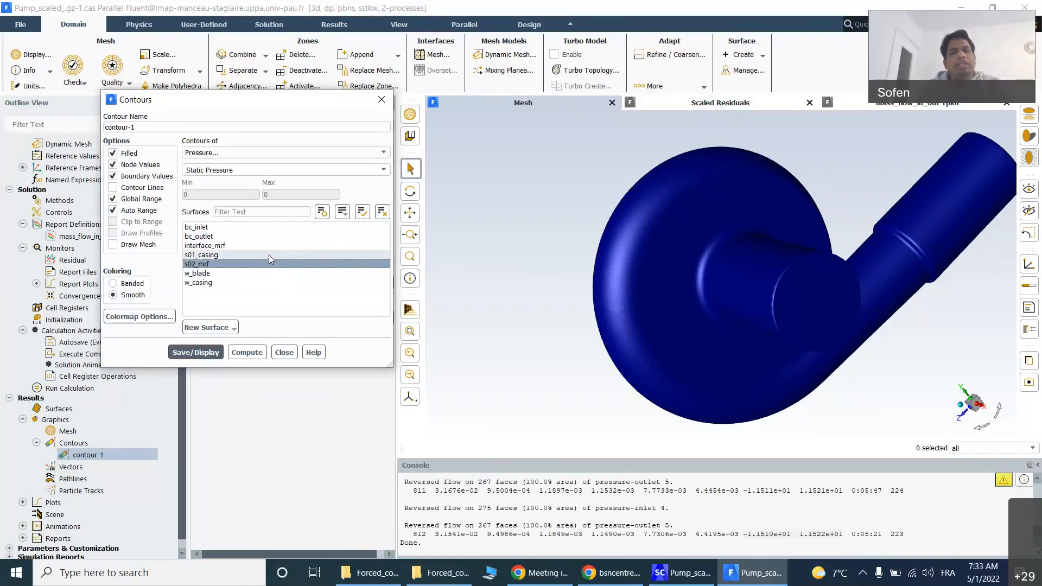
click(269, 255)
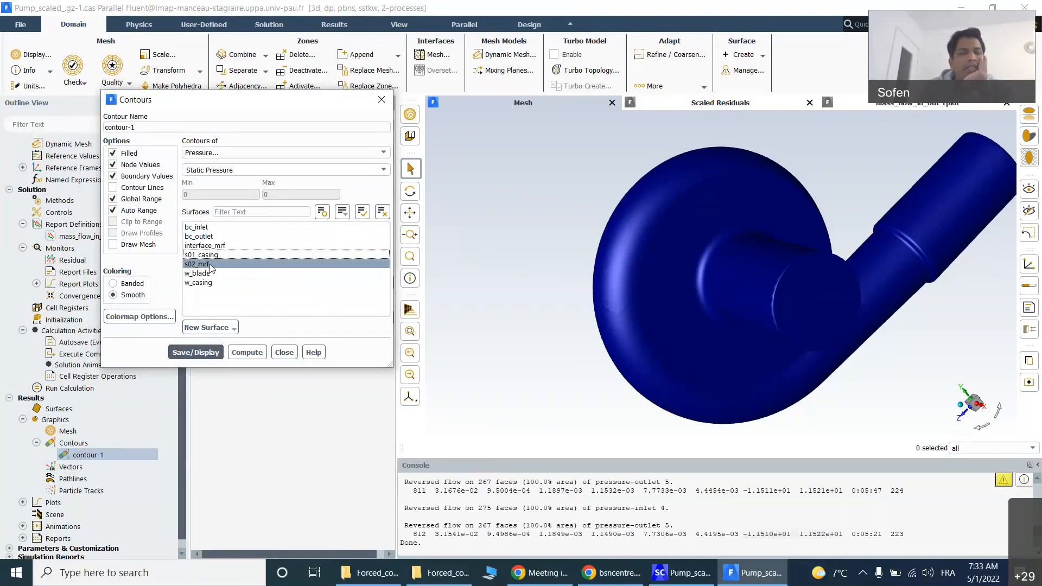
click(283, 353)
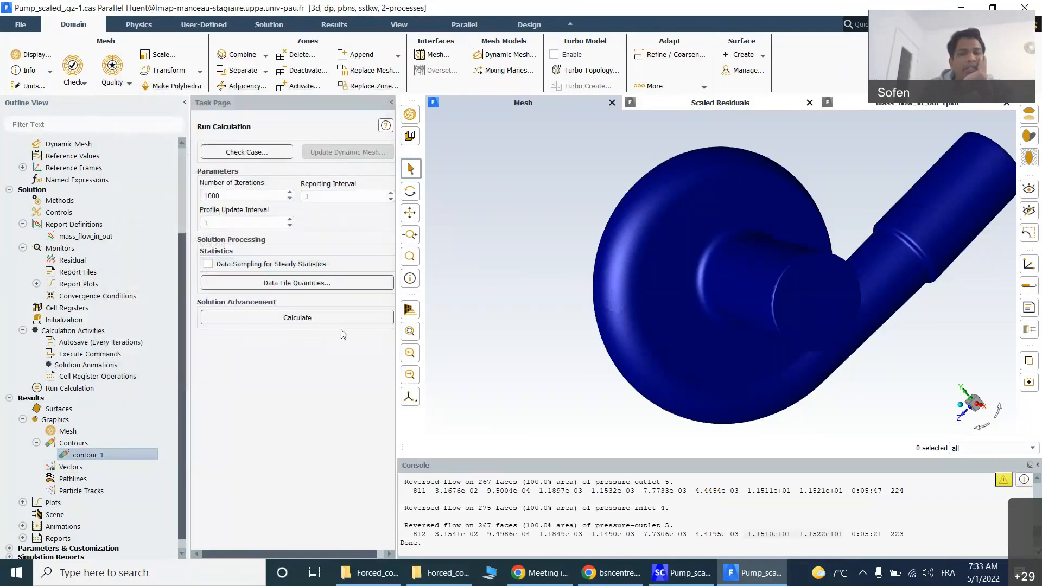
drag(500, 242, 514, 194)
drag(917, 223, 897, 317)
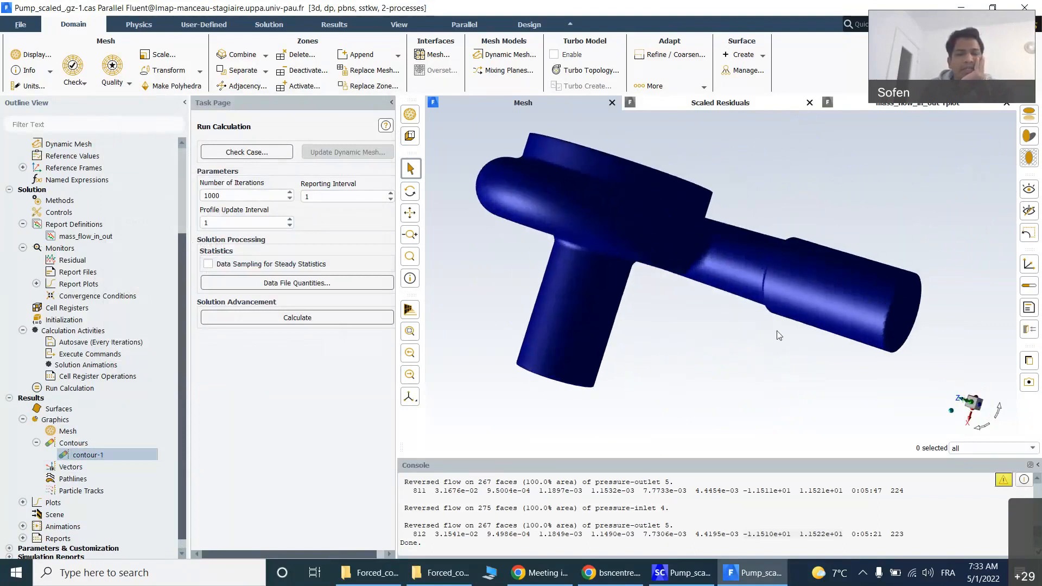
Step: Switch to the Forced_convection folder in File Explorer and watch the pump and pump2 pressure animations, closing the player after each
click(452, 581)
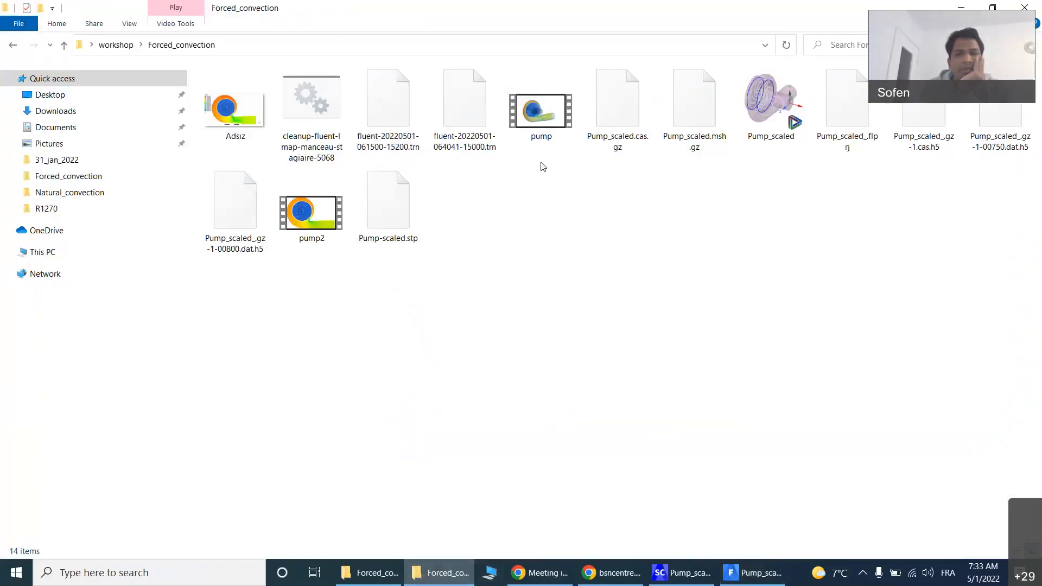
double_click(540, 123)
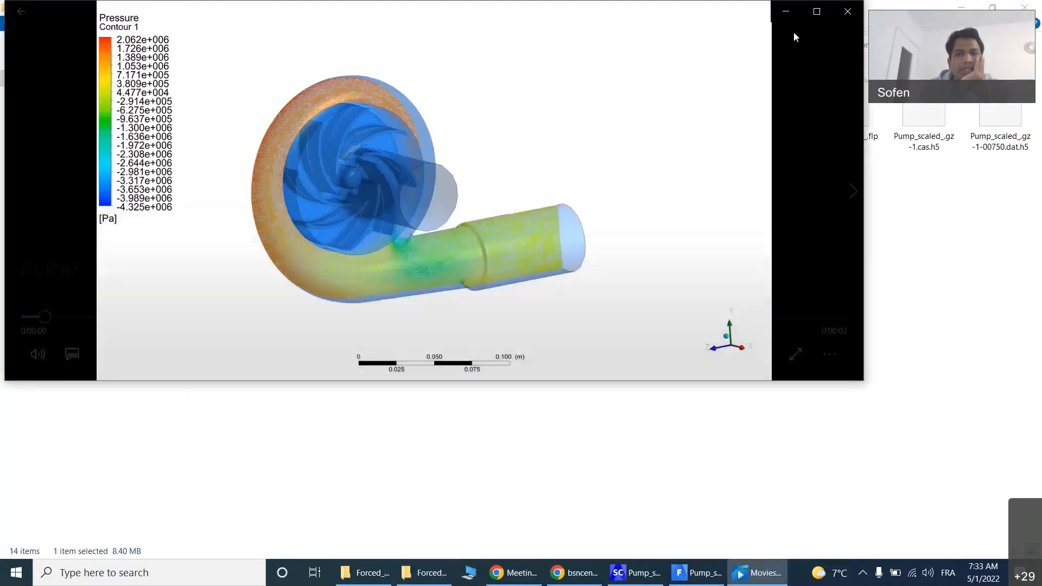
double_click(794, 37)
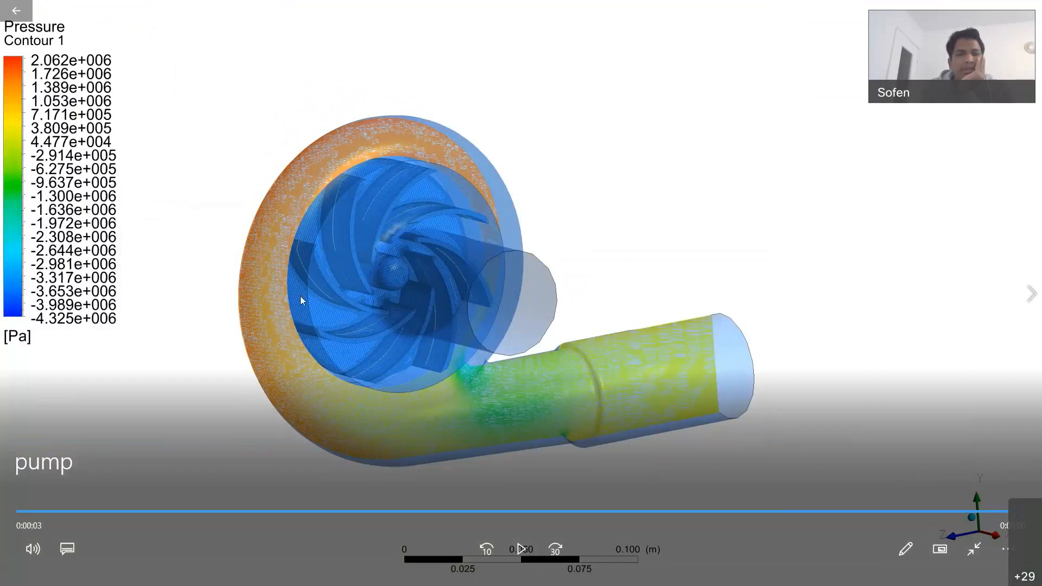
click(515, 552)
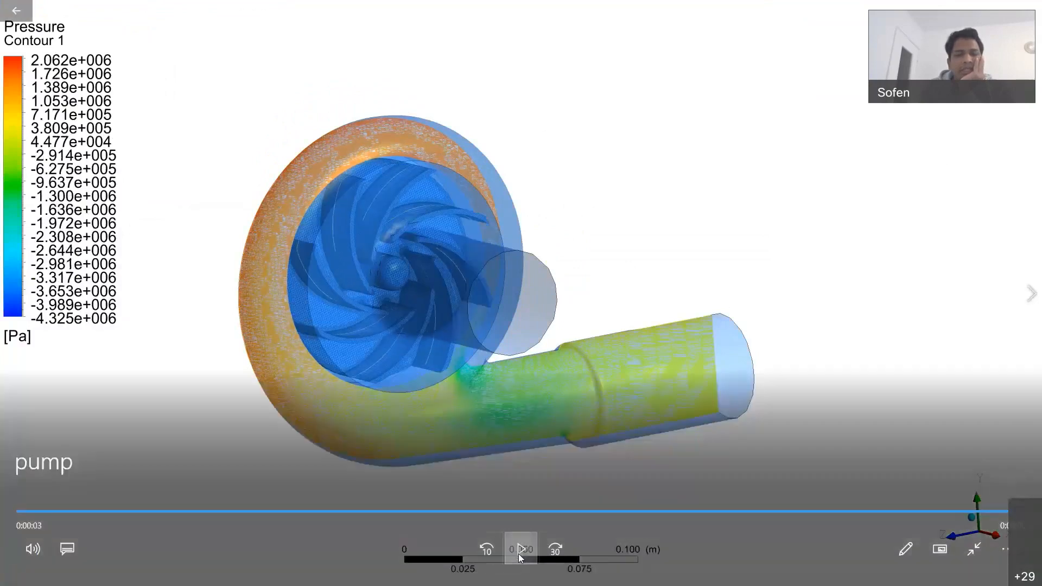
click(519, 551)
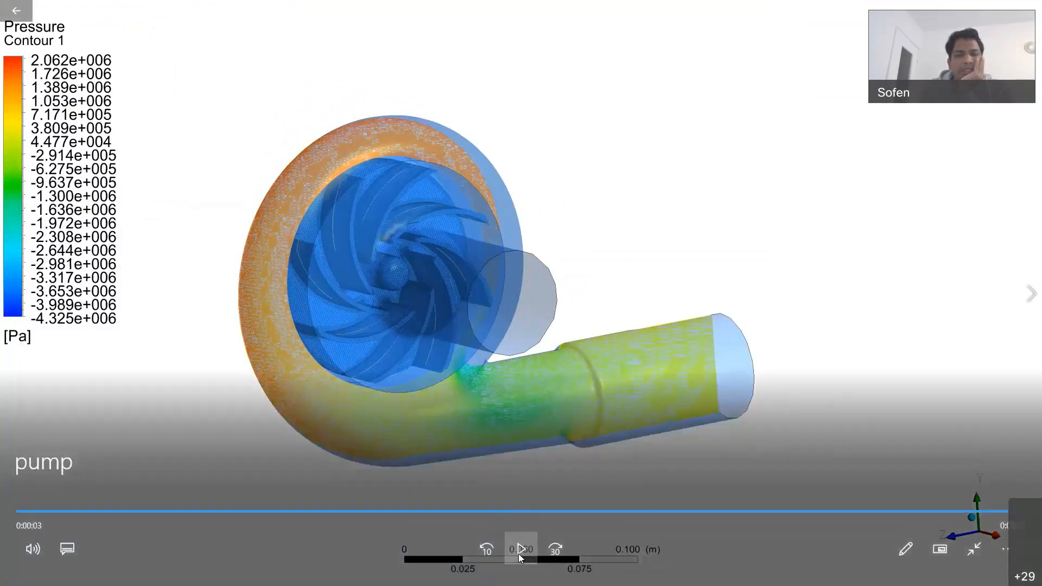
click(519, 552)
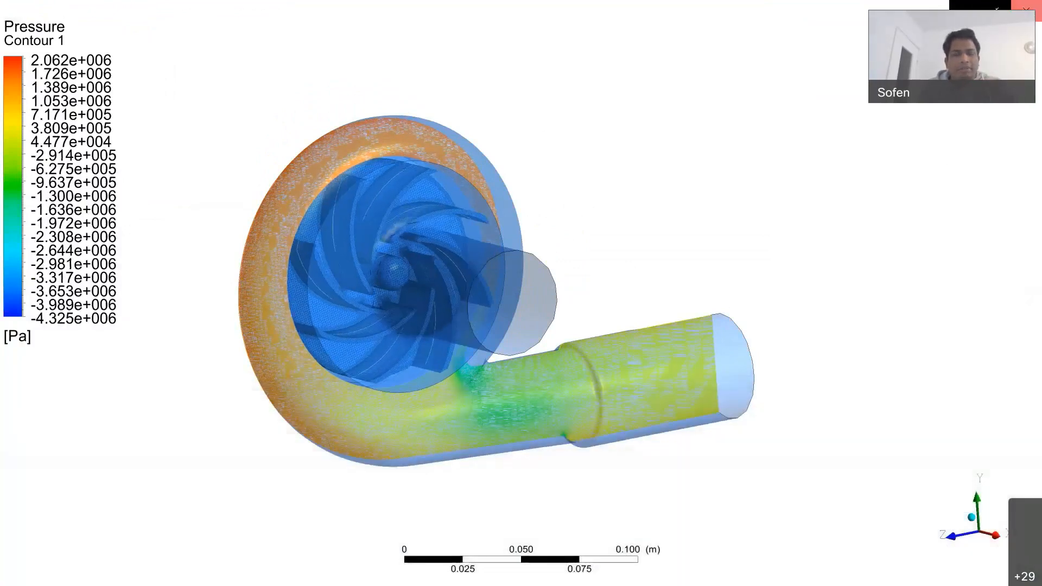
click(1027, 9)
double_click(310, 217)
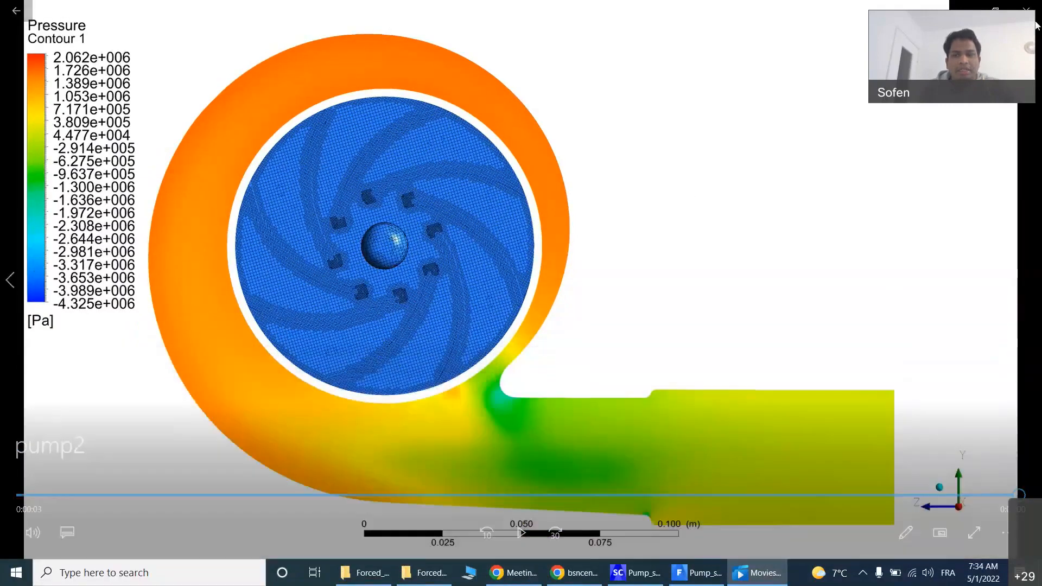
click(1027, 11)
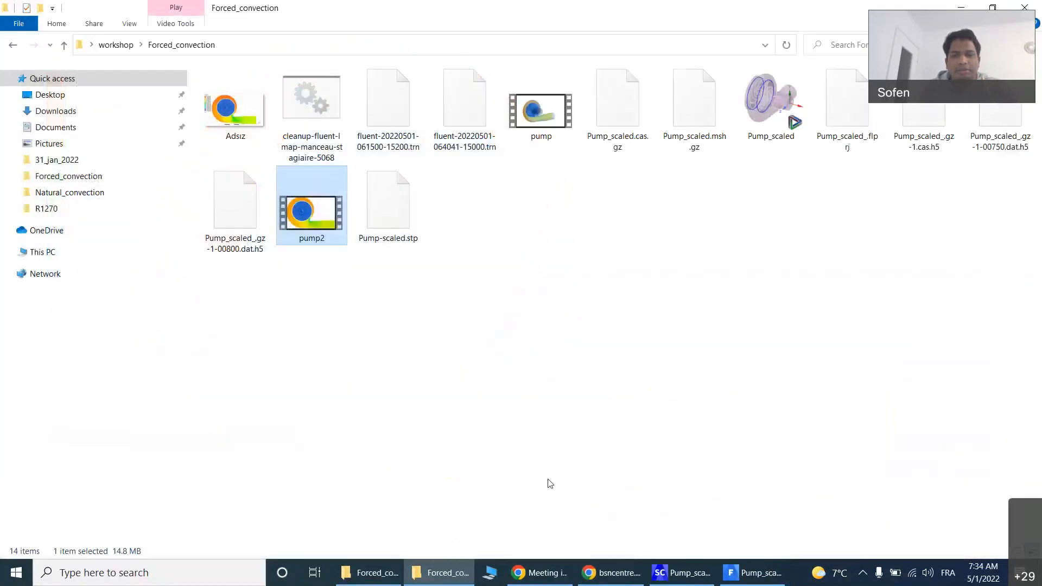
Step: Return to Fluent and align the view of the pump mesh along the X axis
click(697, 582)
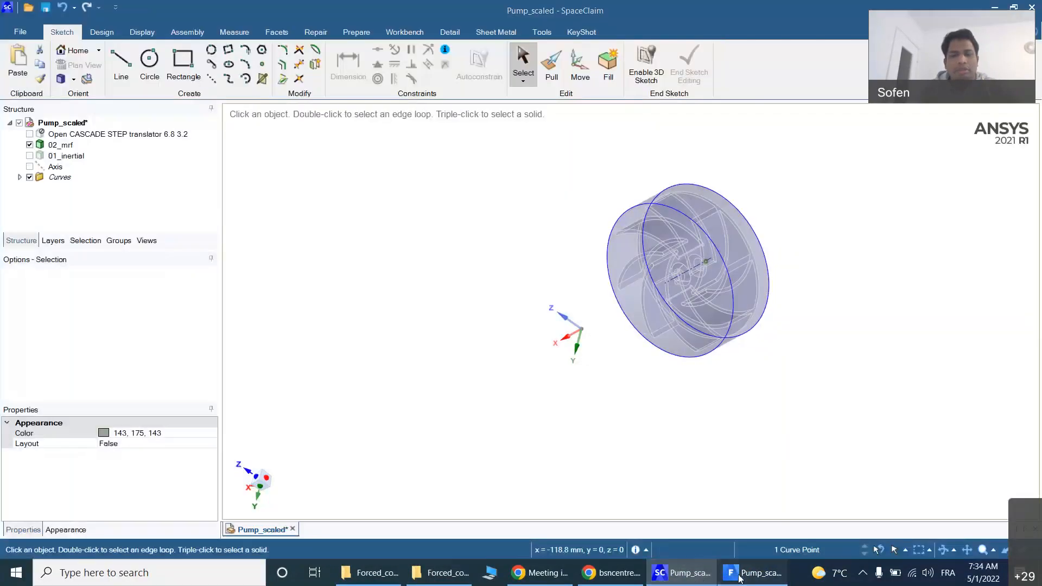
click(755, 574)
scroll(144, 326, up, 3)
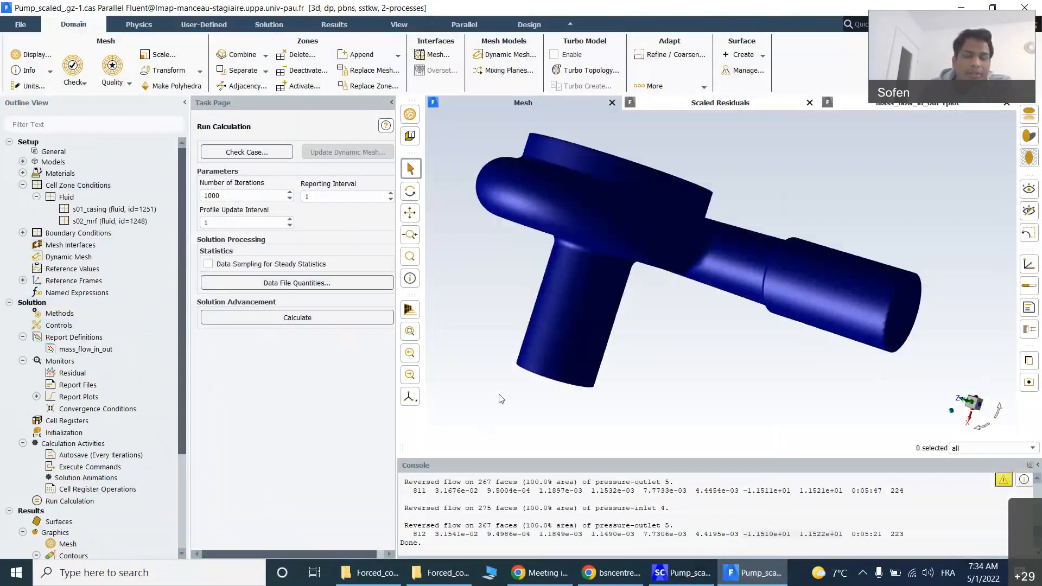
click(972, 425)
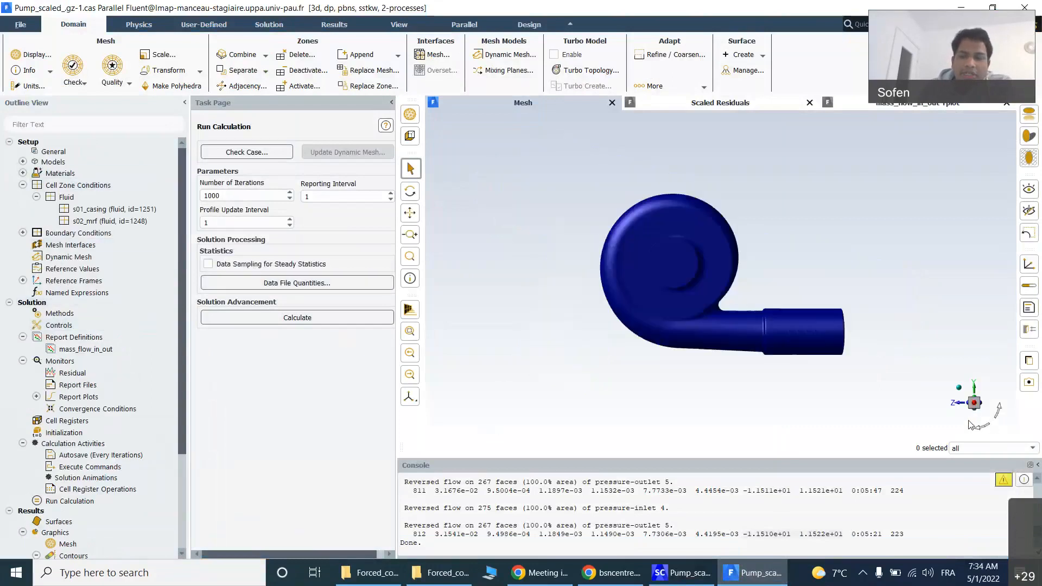
Step: Switch to SpaceClaim, show only the Open CASCADE STEP translator 6.8 3.2 impeller body, and align the view along the X axis
click(694, 581)
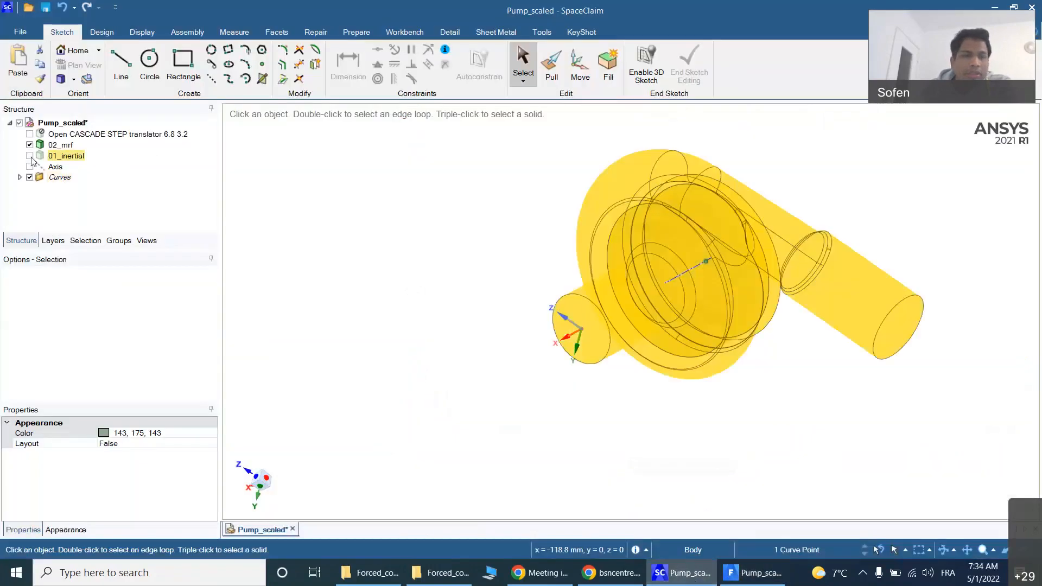
click(19, 123)
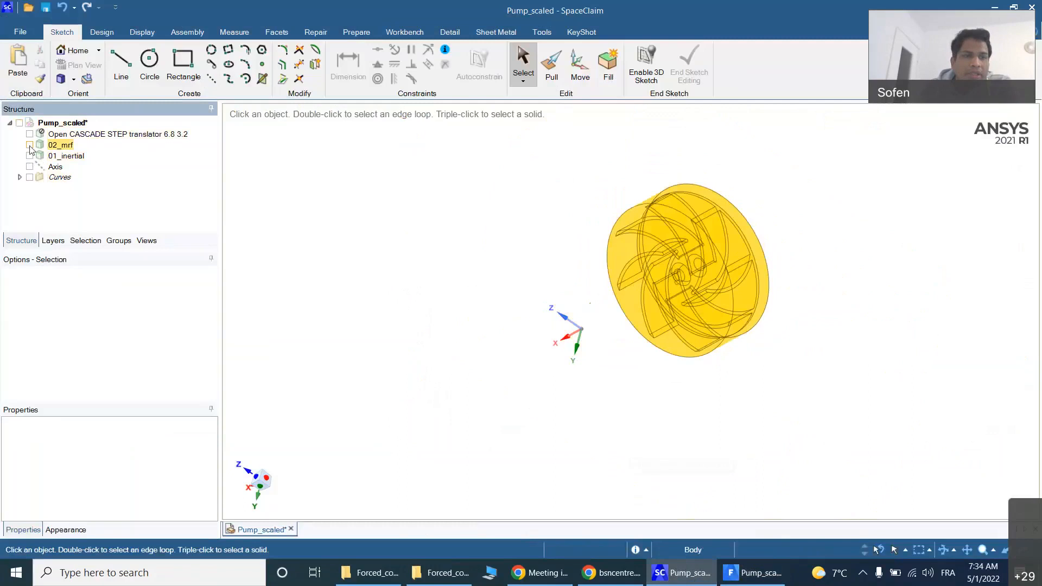
click(29, 134)
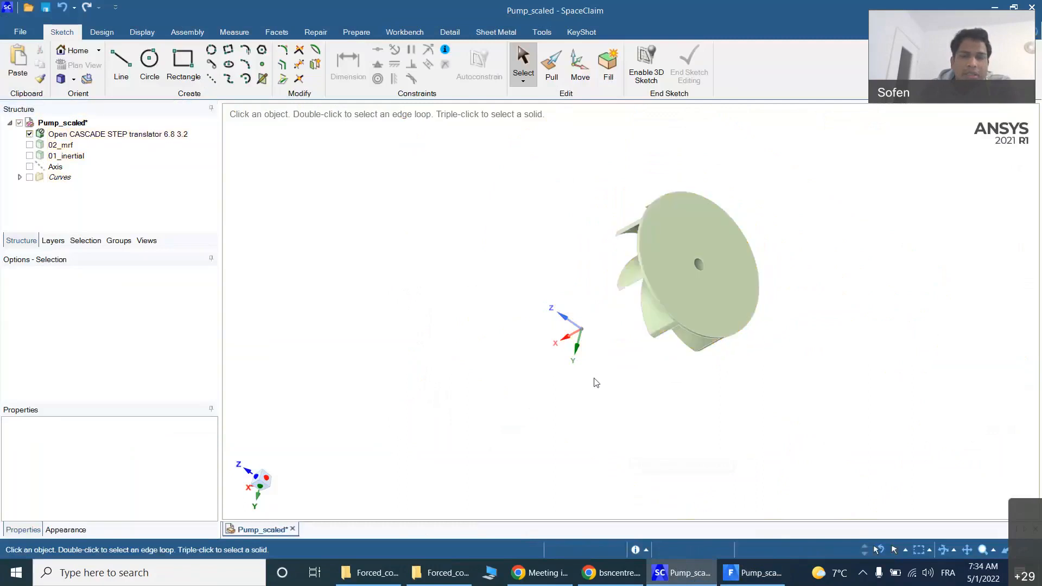
click(565, 342)
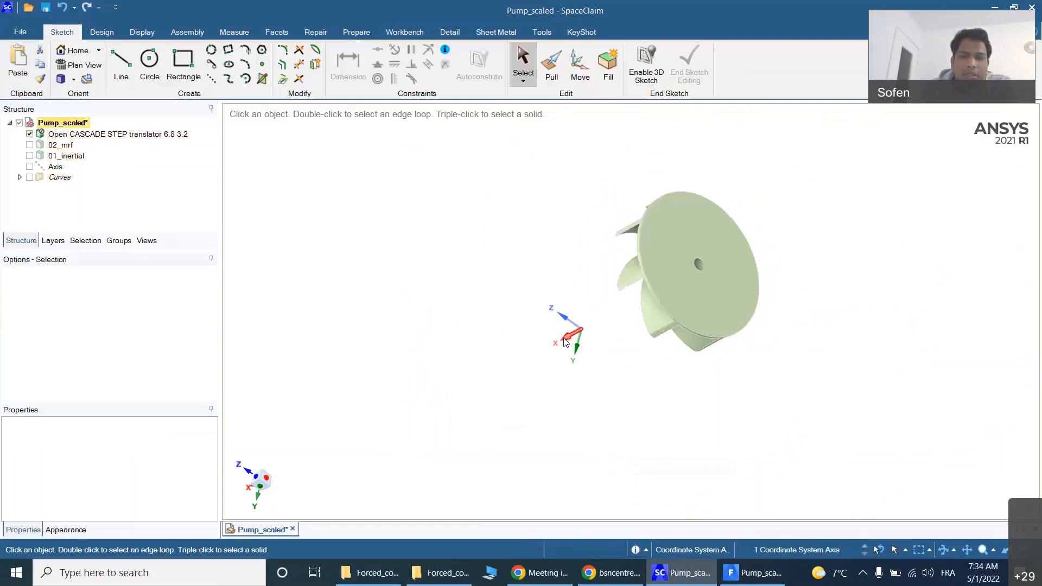
click(249, 487)
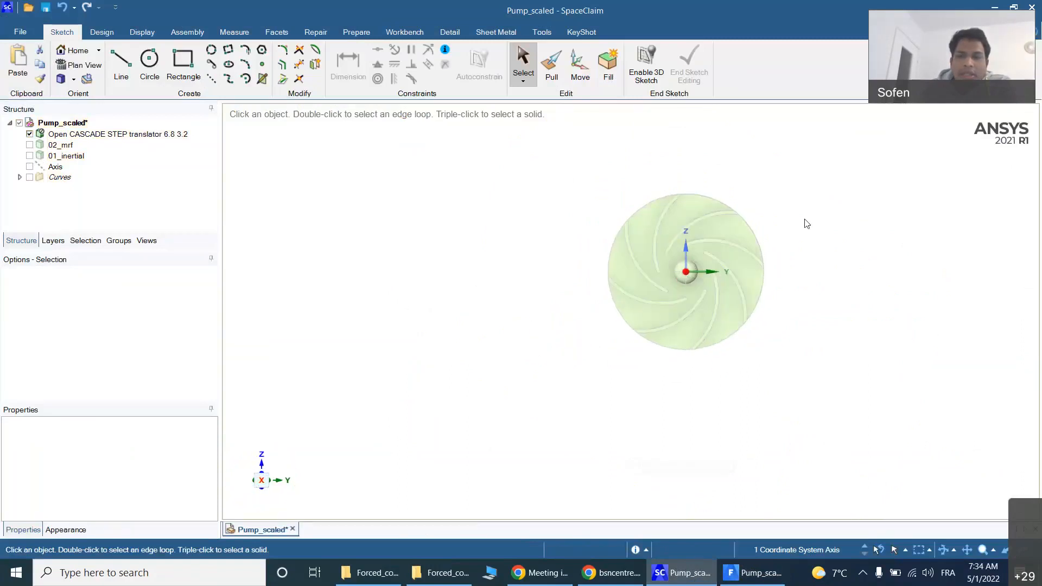
Step: Examine the curved blades, outer rim and central hub of the impeller in the axial view
scroll(748, 172, up, 2)
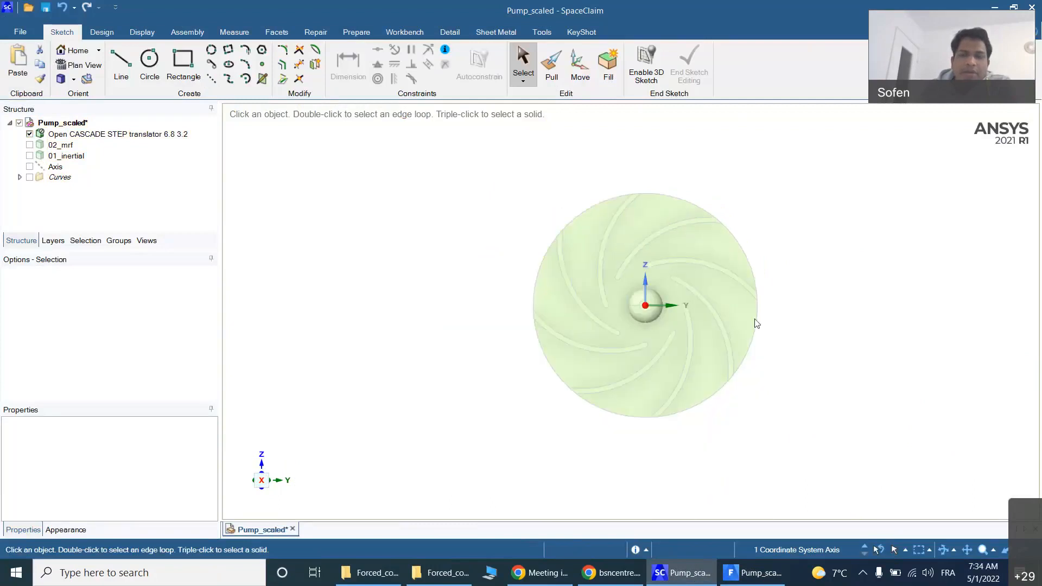
click(743, 358)
click(731, 206)
scroll(744, 161, up, 1)
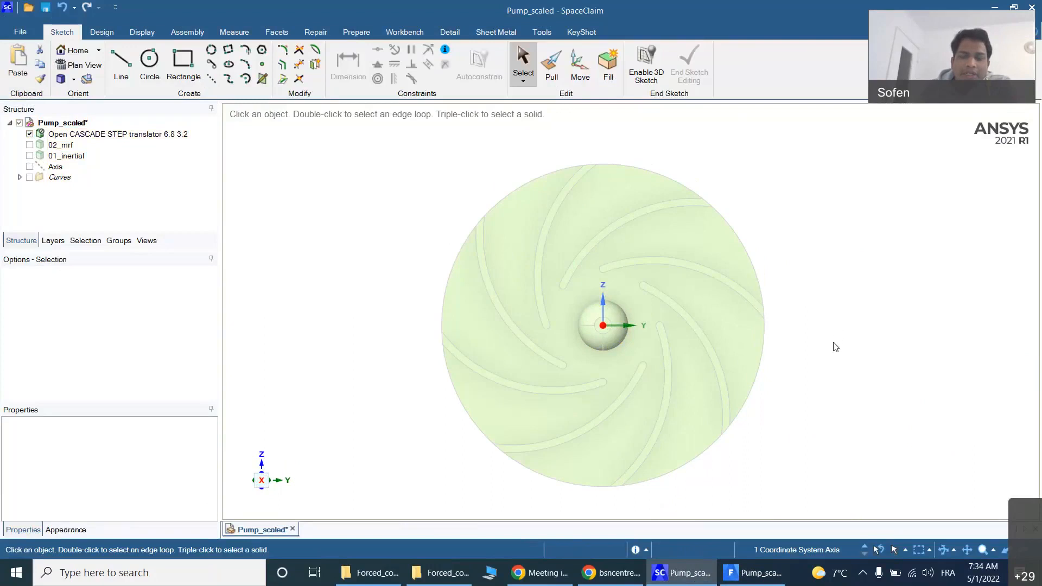
scroll(836, 348, down, 2)
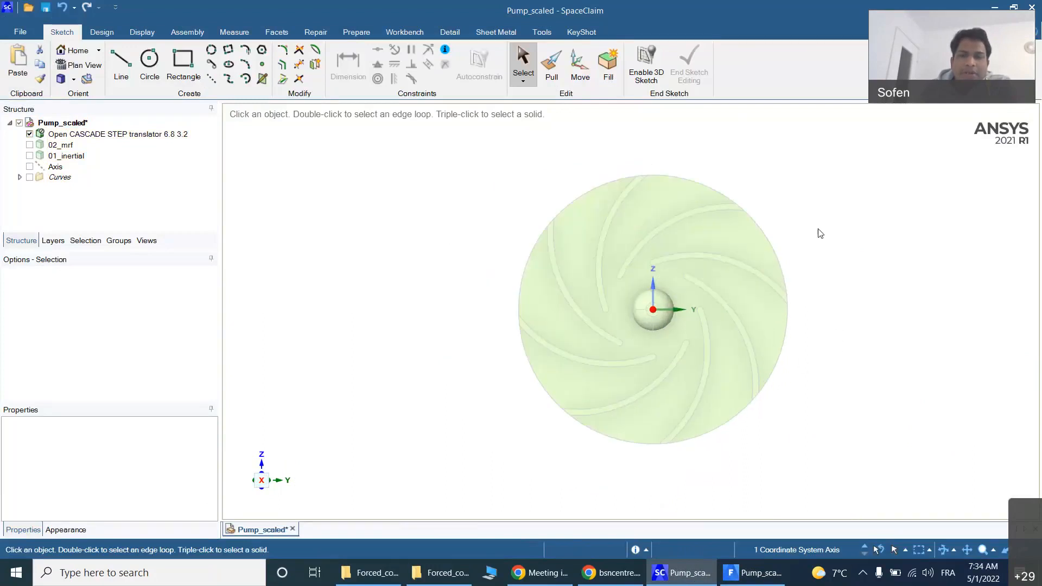
scroll(808, 220, up, 1)
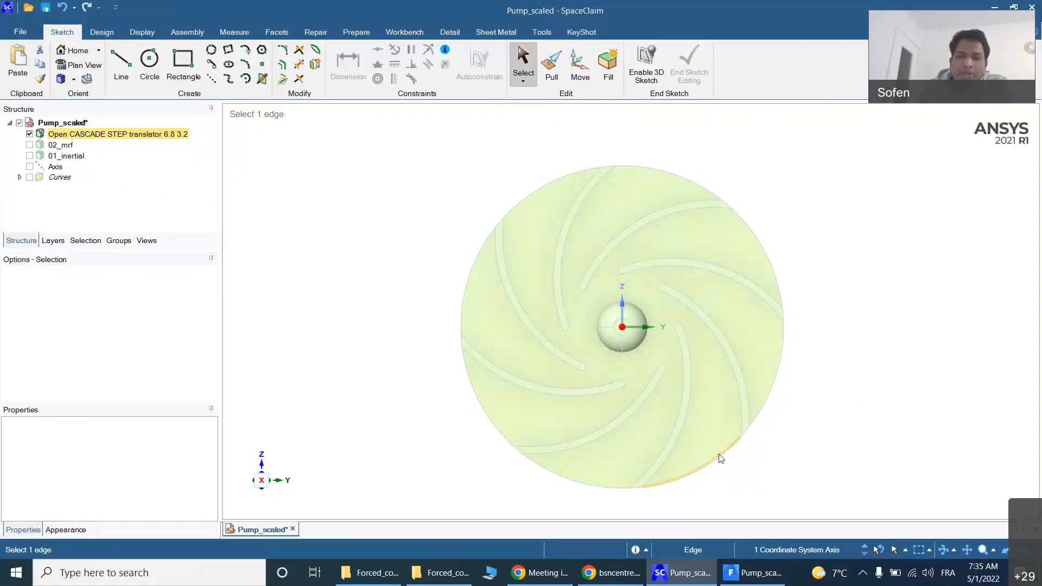
scroll(421, 295, down, 3)
scroll(424, 375, up, 2)
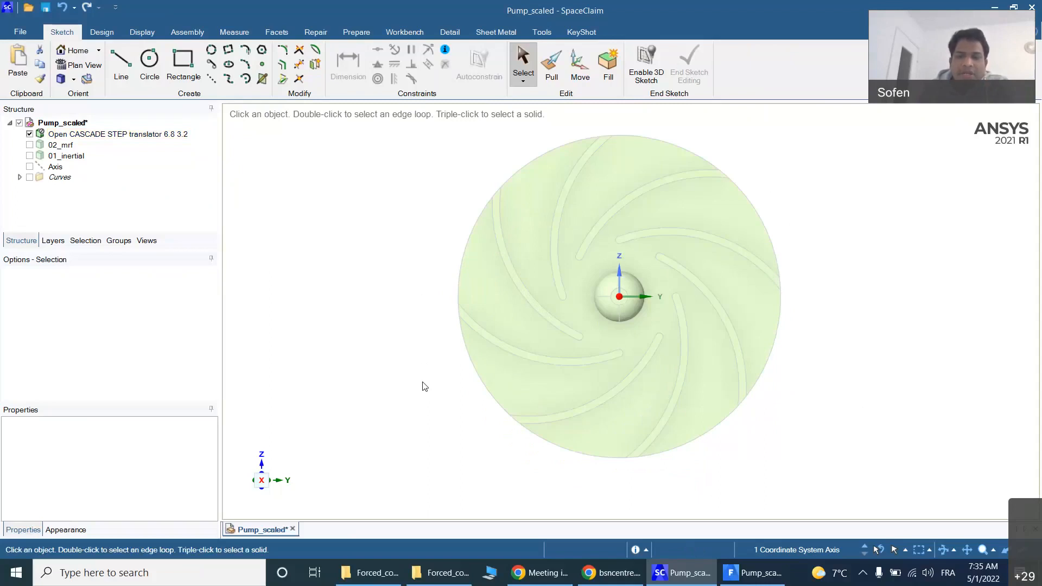
click(584, 303)
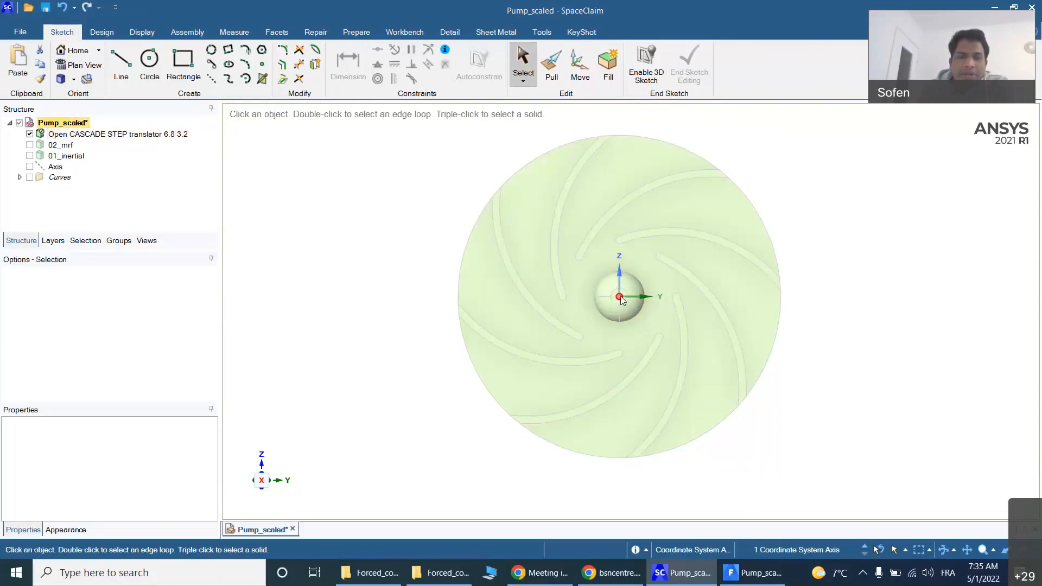
click(104, 35)
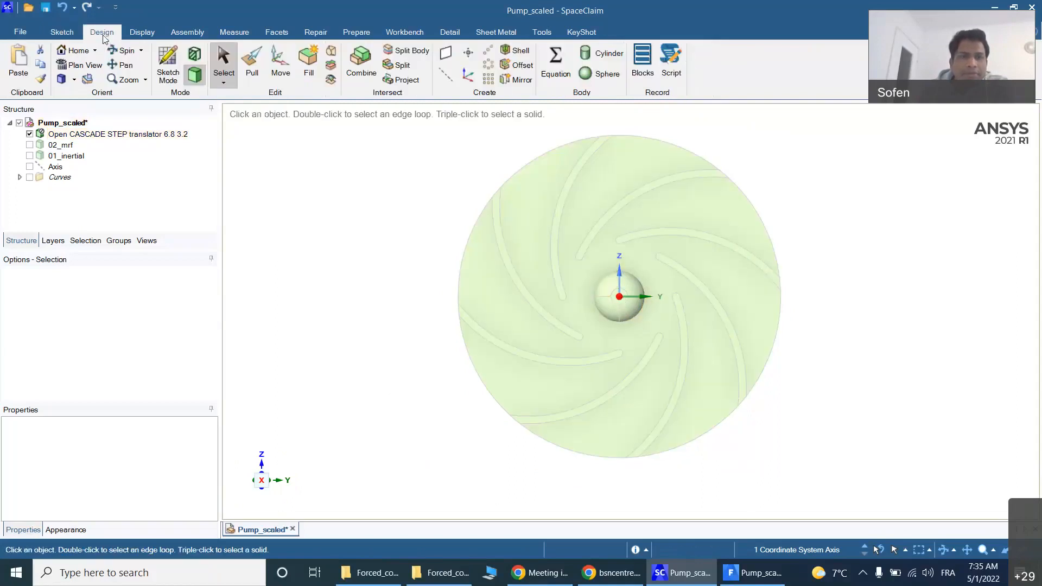
click(280, 62)
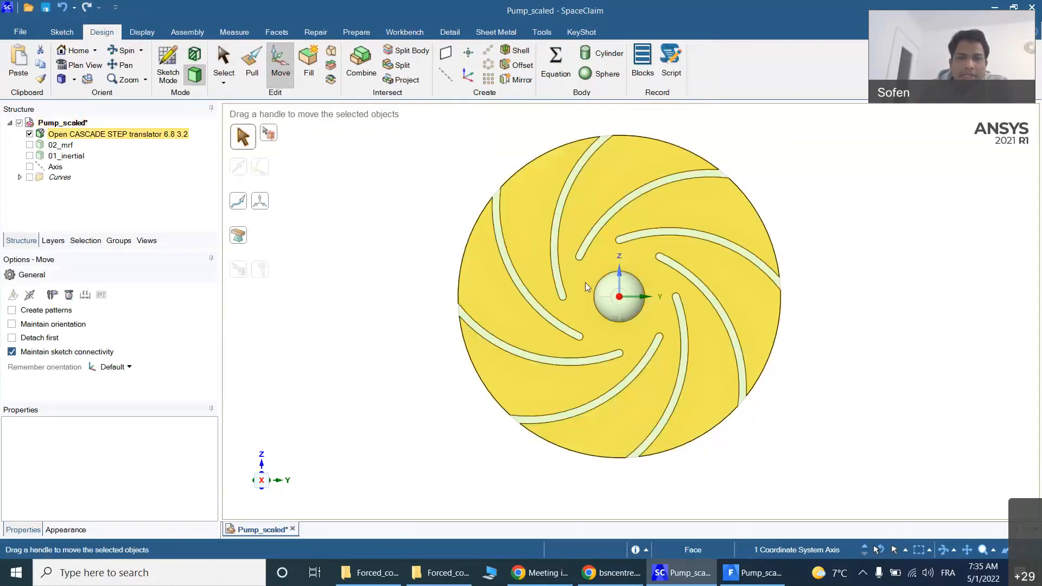
middle_drag(426, 310, 507, 294)
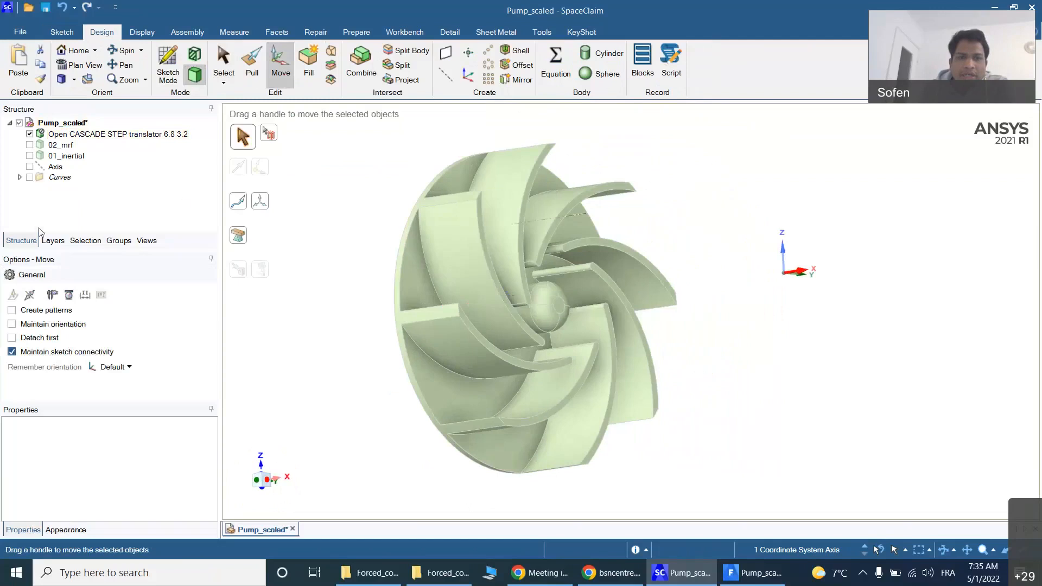
click(243, 204)
middle_drag(802, 359, 735, 366)
key(Escape)
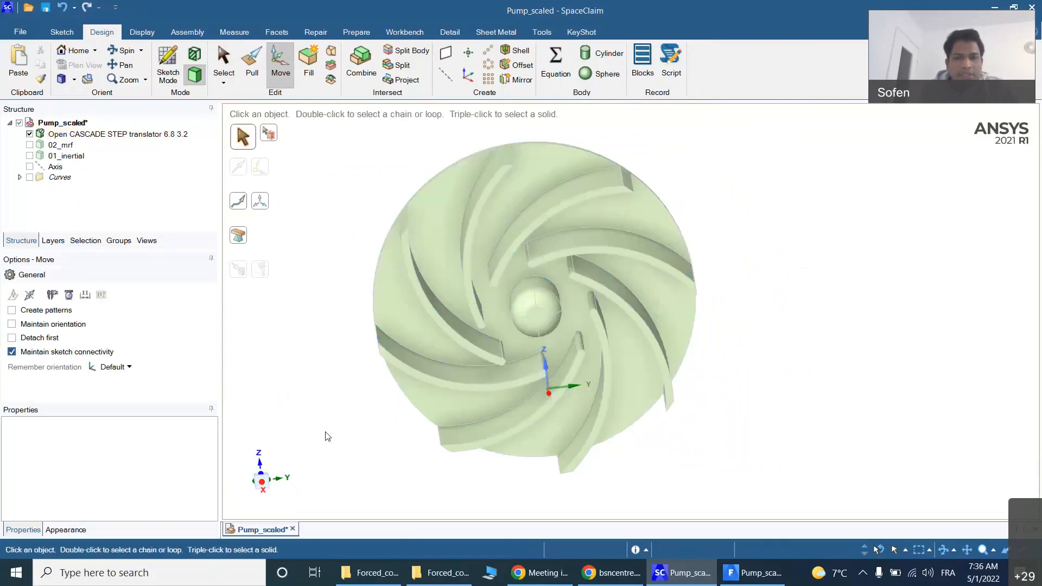
scroll(854, 349, down, 2)
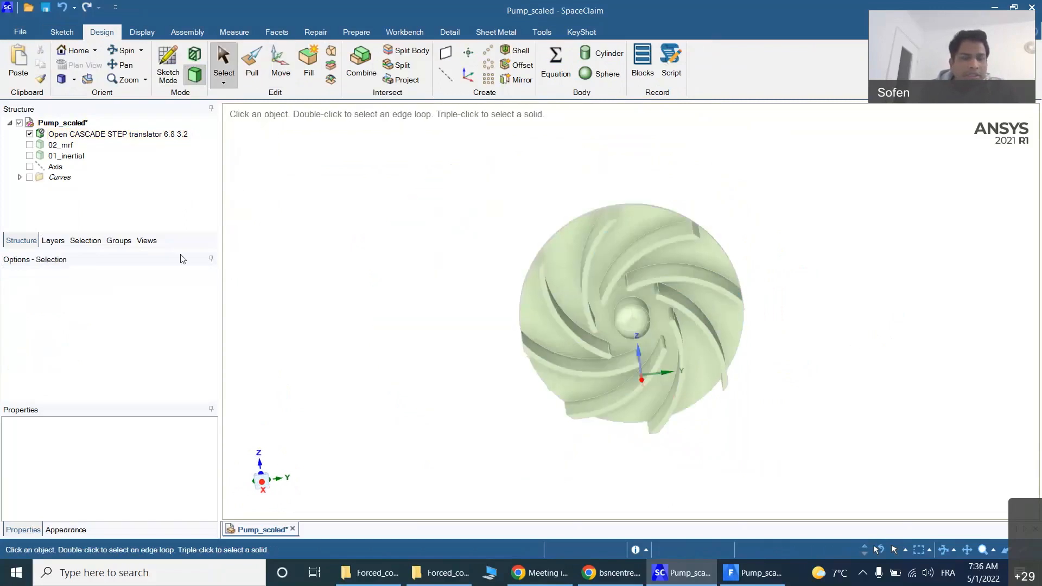
Step: Rotate the whole impeller body 15° about the X axis with the Move tool and undo the rotation
click(66, 135)
click(277, 58)
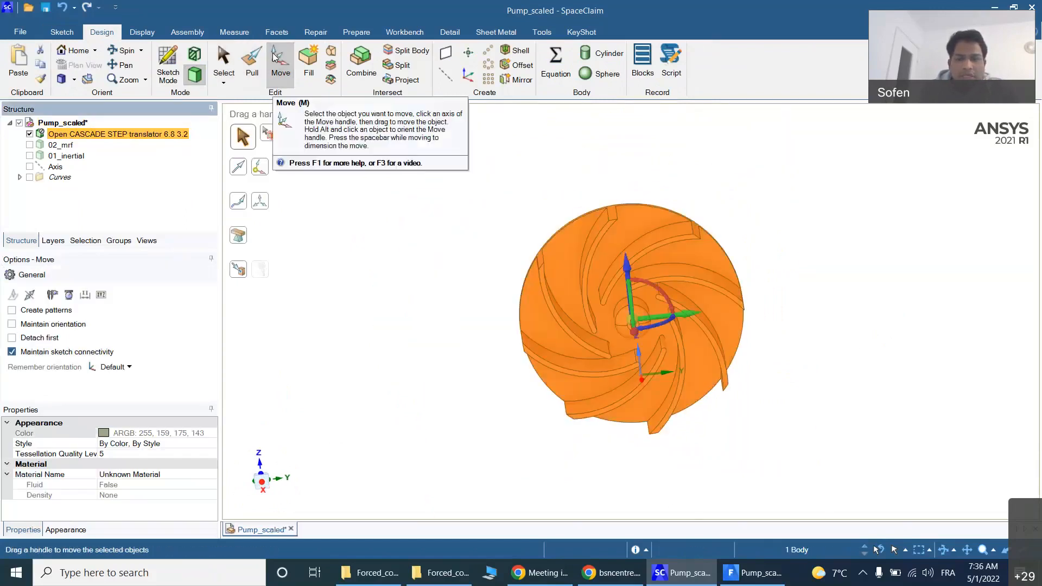
scroll(695, 320, up, 2)
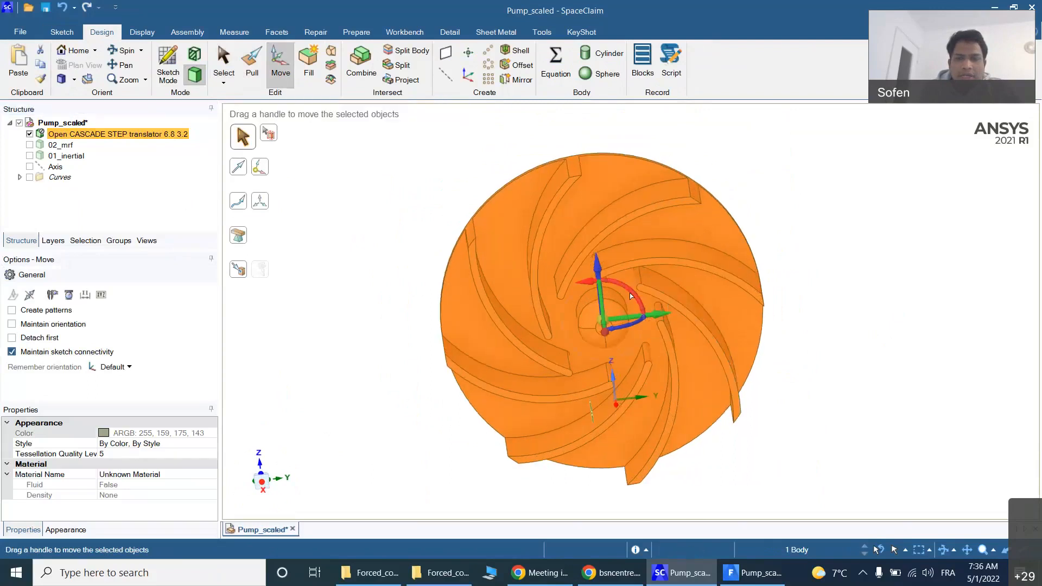
click(630, 293)
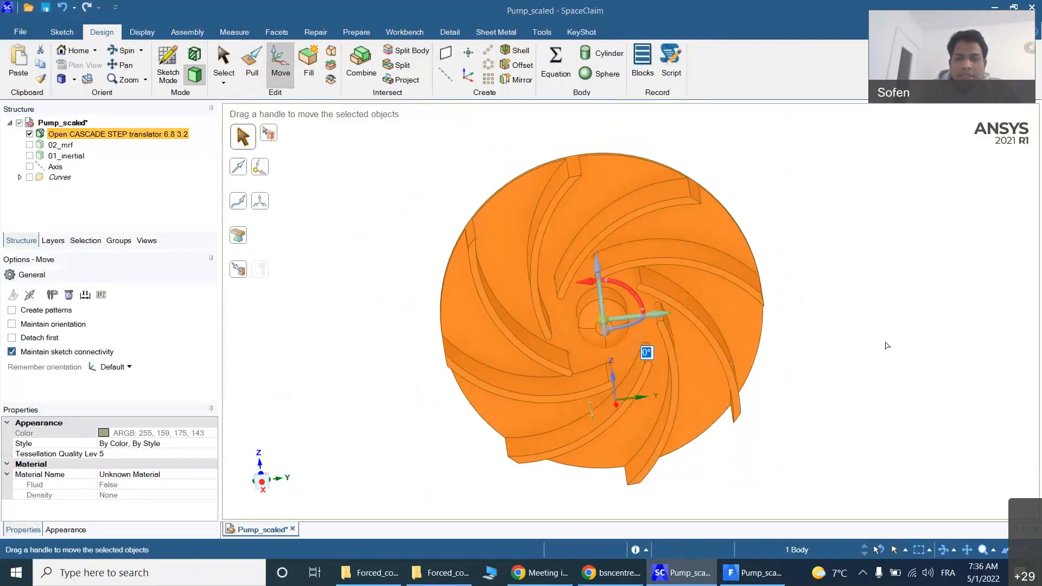
text(15)
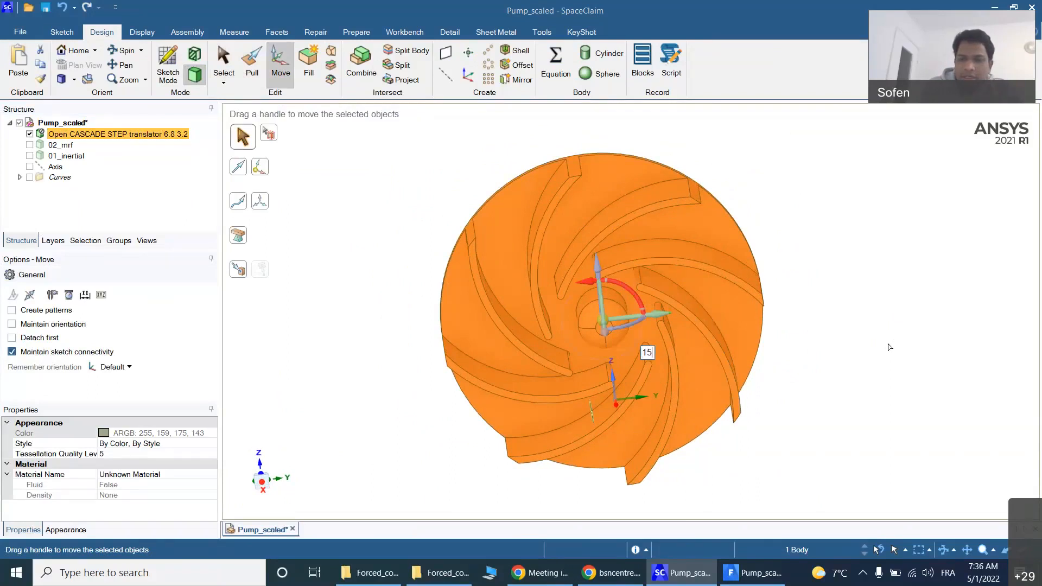
key(Return)
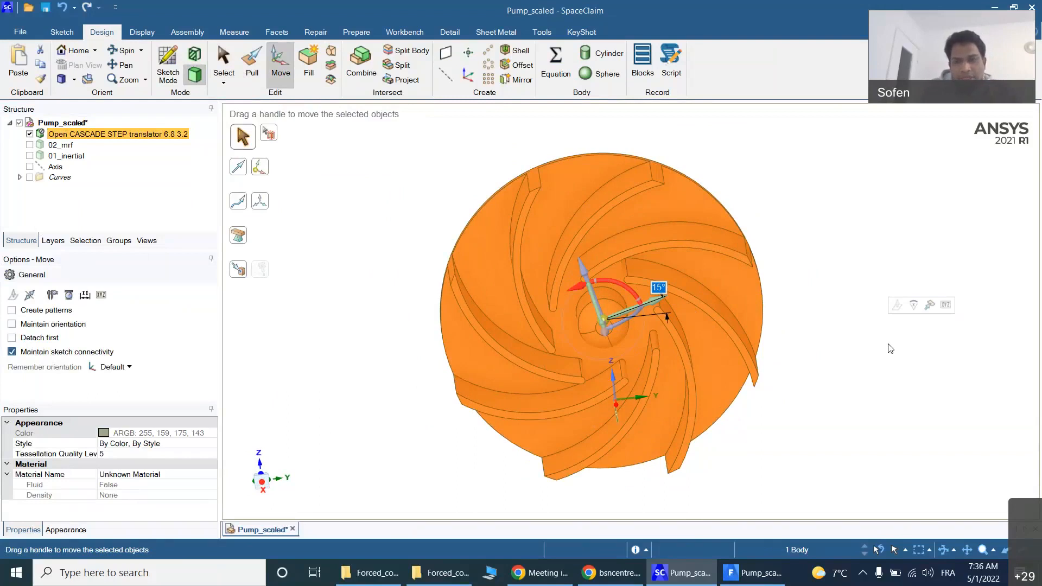
key(ctrl+z)
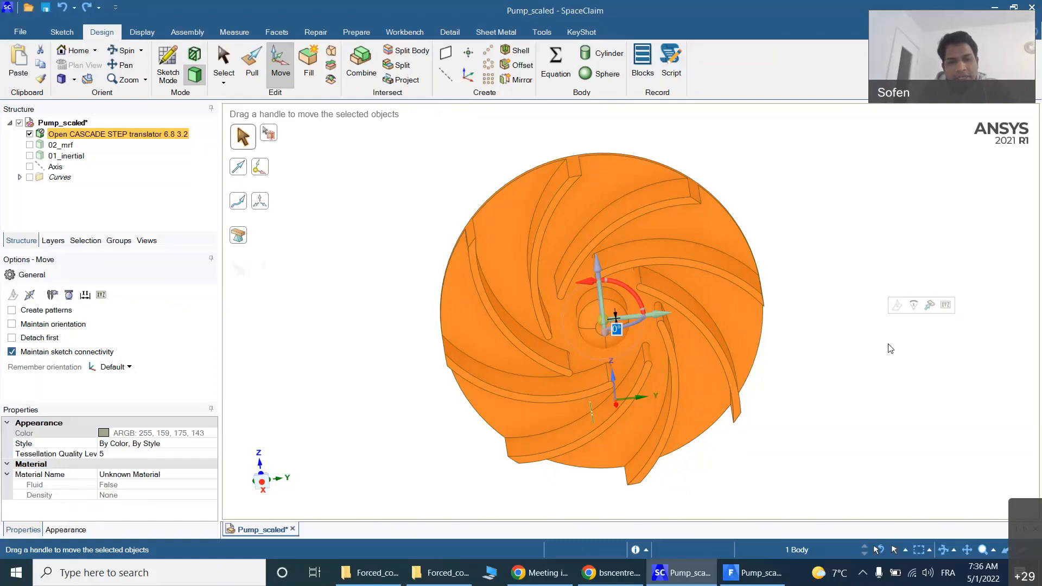
Step: Rotate the impeller body 30° about the X axis in the axial view and clear the selection
click(278, 485)
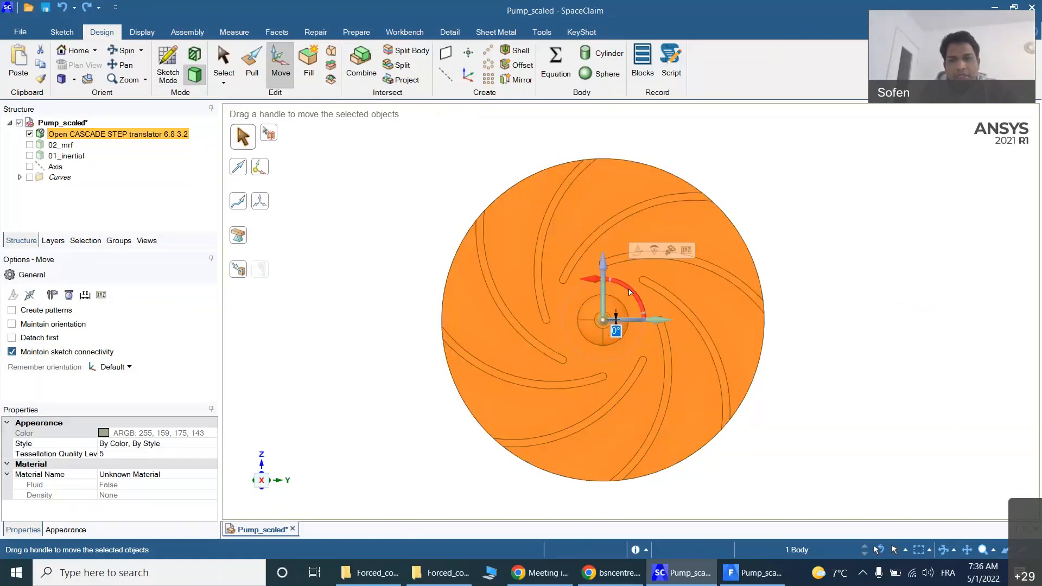
text(30)
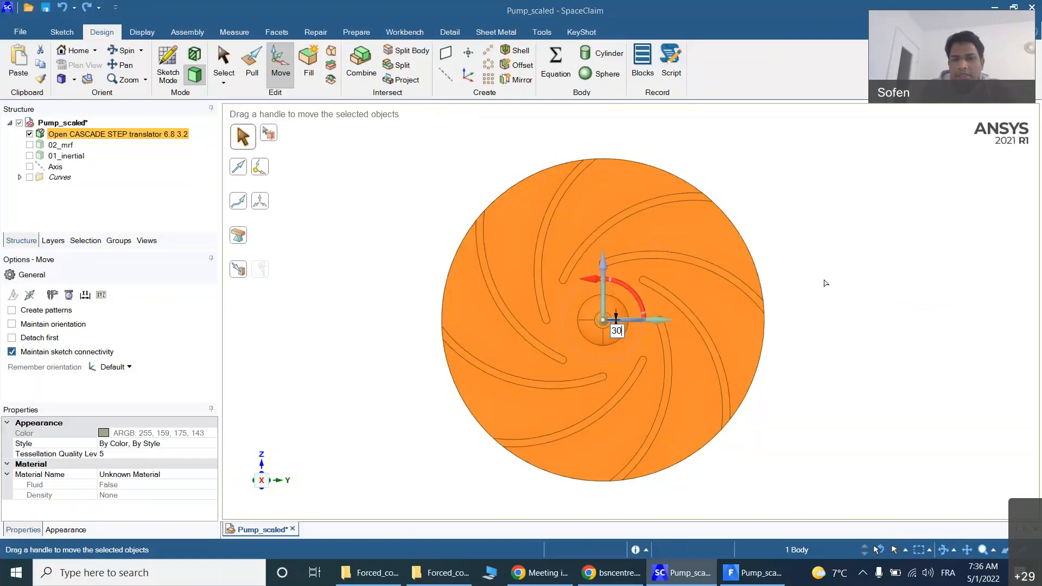
key(Return)
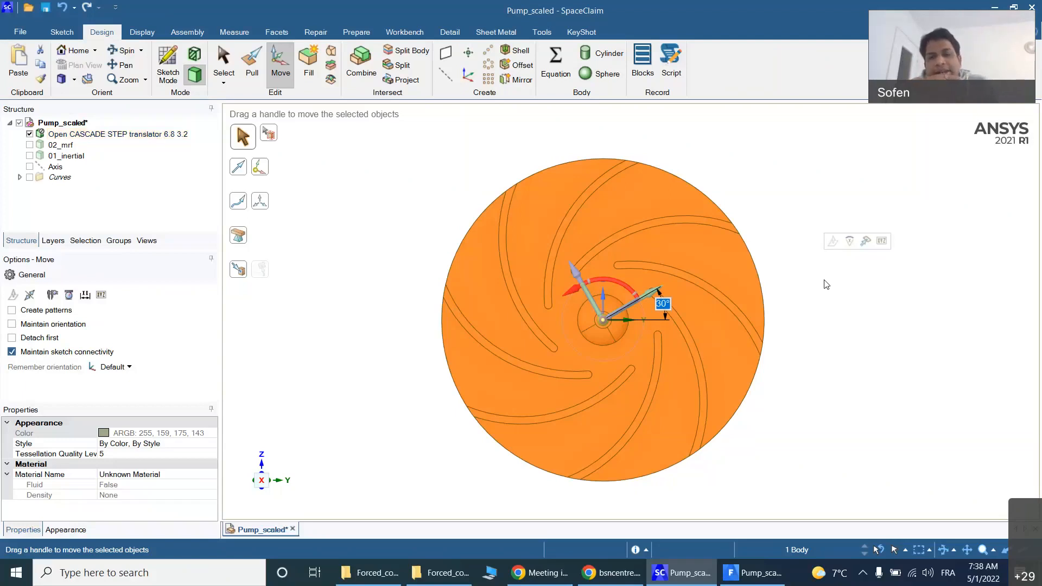
key(Escape)
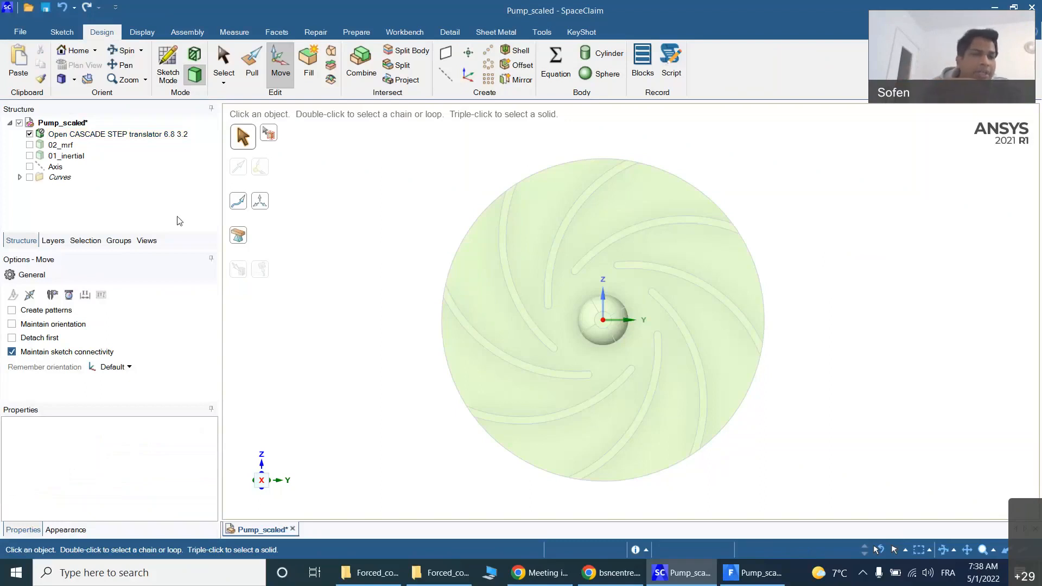
Step: Hide the impeller body, show the 02_mrf and 01_inertial bodies, and inspect the MRF zone inside the casing
click(30, 134)
click(29, 145)
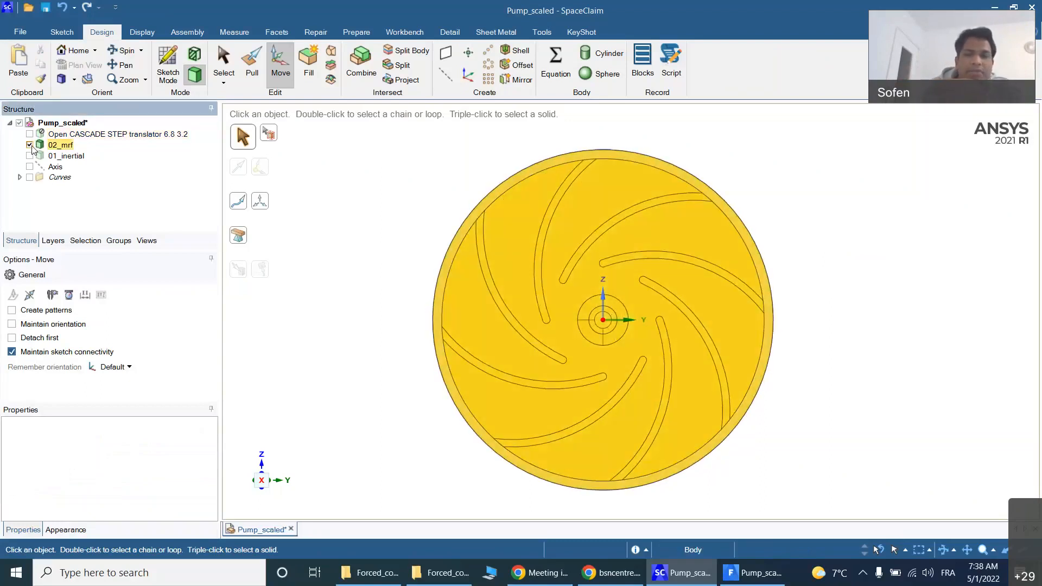
click(65, 155)
click(30, 156)
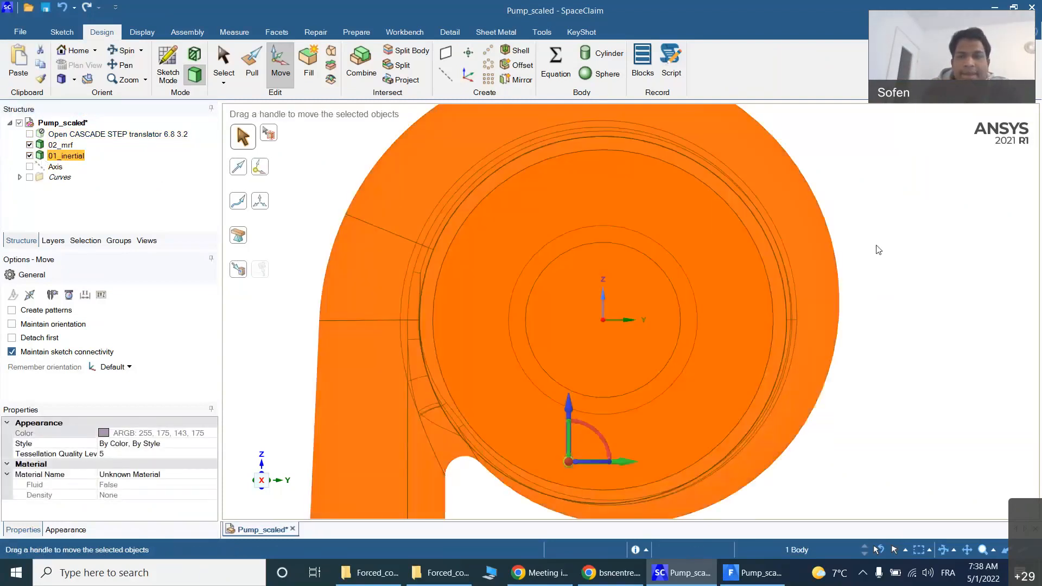
middle_drag(879, 250, 790, 400)
key(Escape)
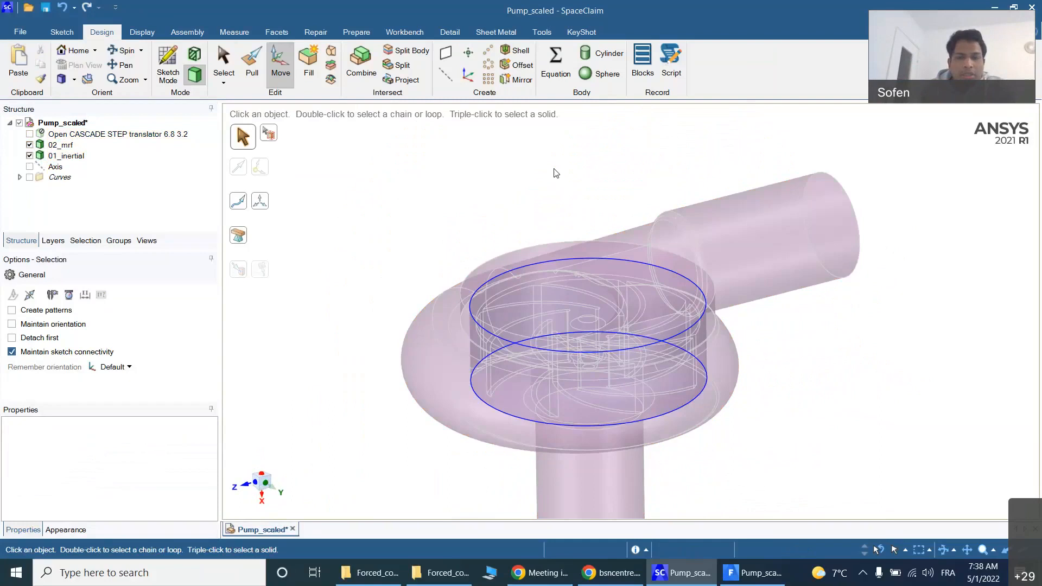
key(Escape)
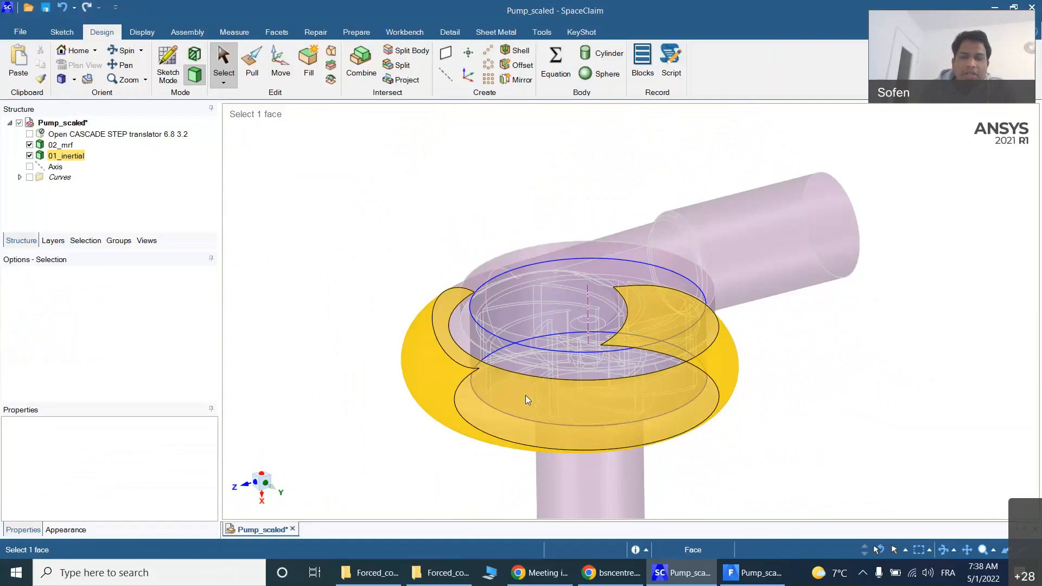
Step: Return to Fluent and set the solver's time formulation to Transient in the general setup
click(771, 577)
scroll(587, 403, up, 2)
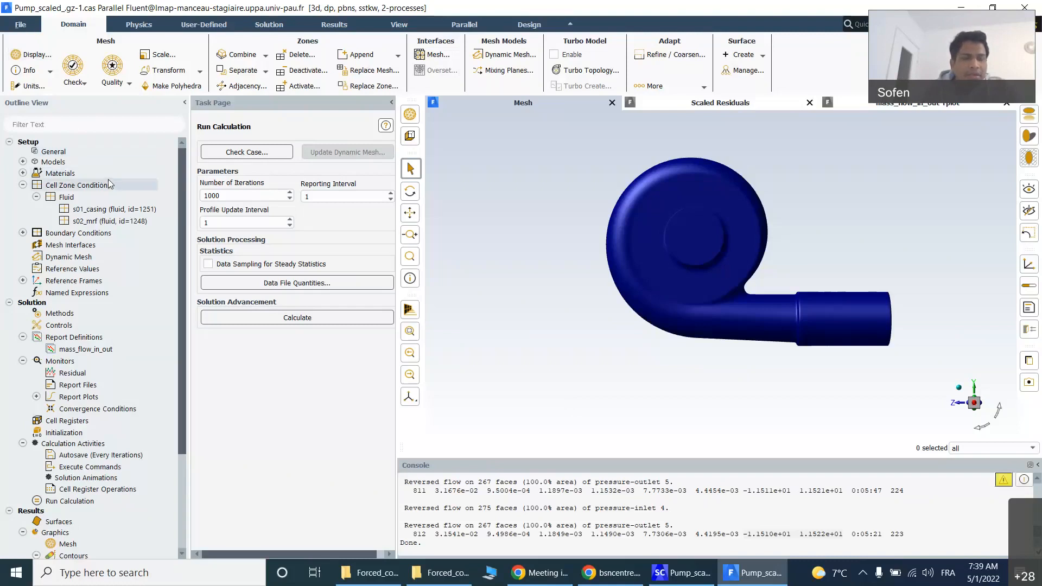
click(81, 151)
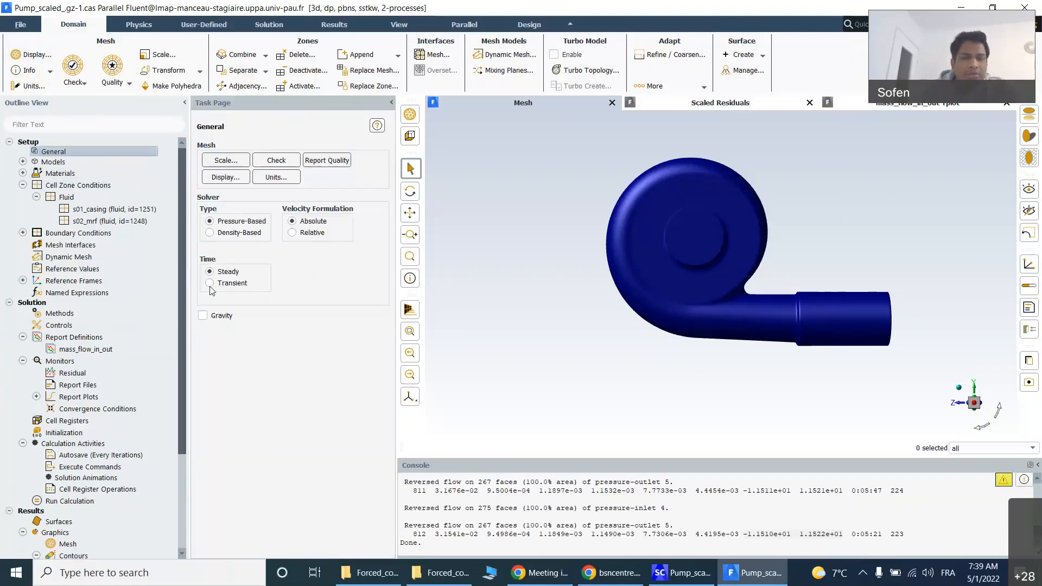
click(210, 284)
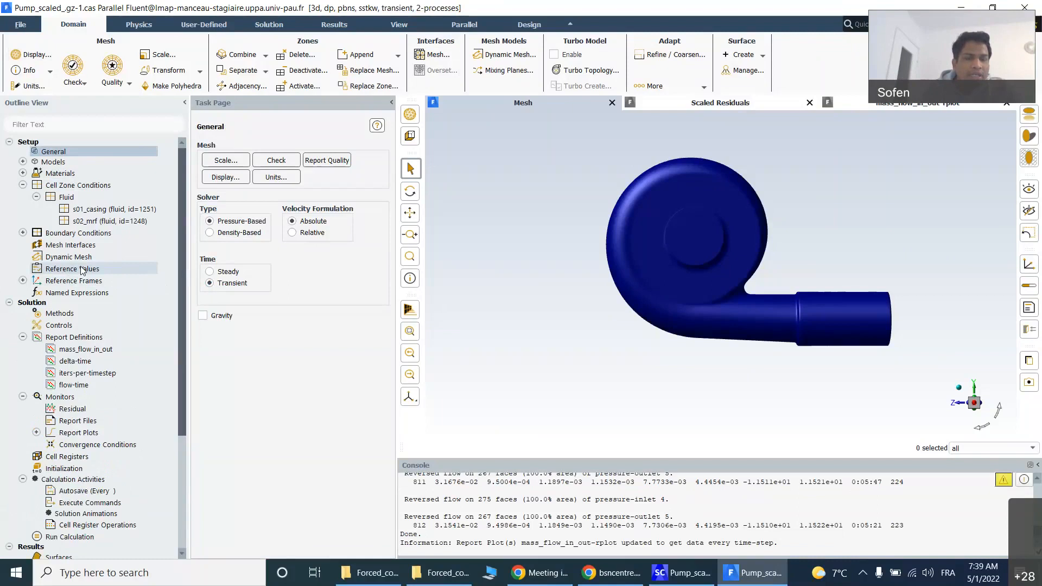
Step: Copy the frame motion settings of cell zone s02_mrf to mesh motion and apply them
double_click(90, 225)
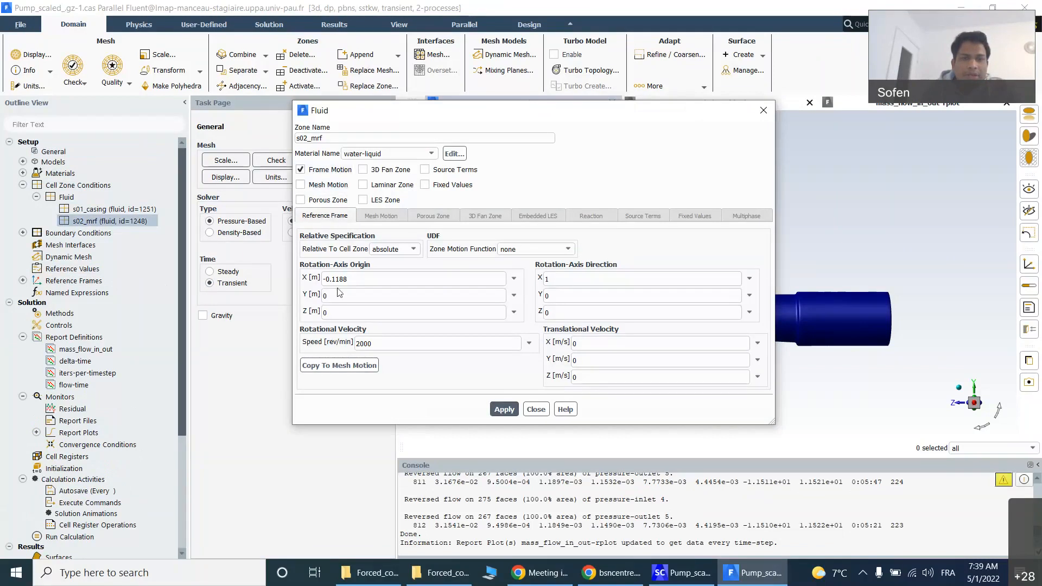
click(324, 367)
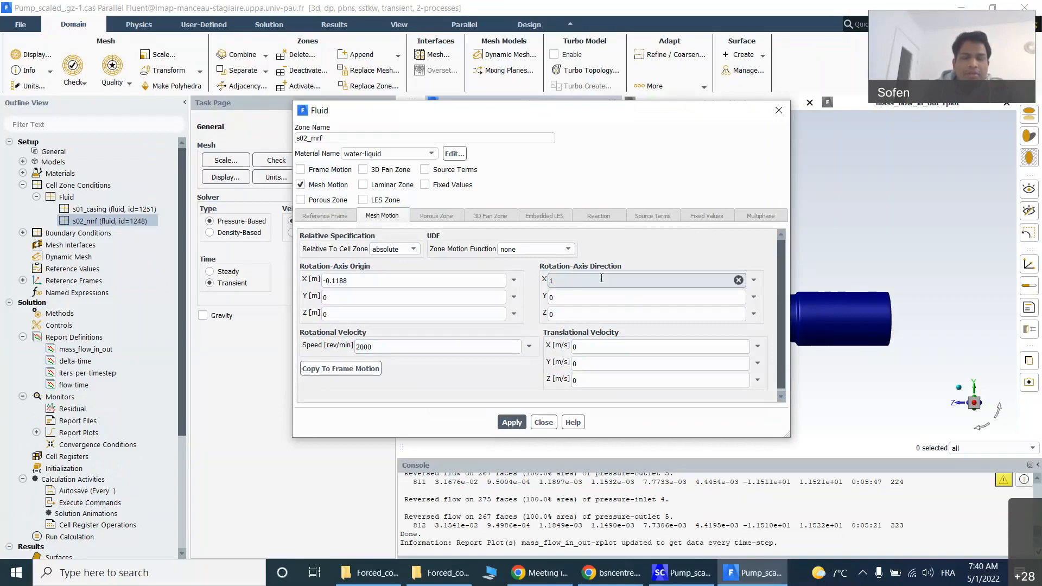
click(512, 423)
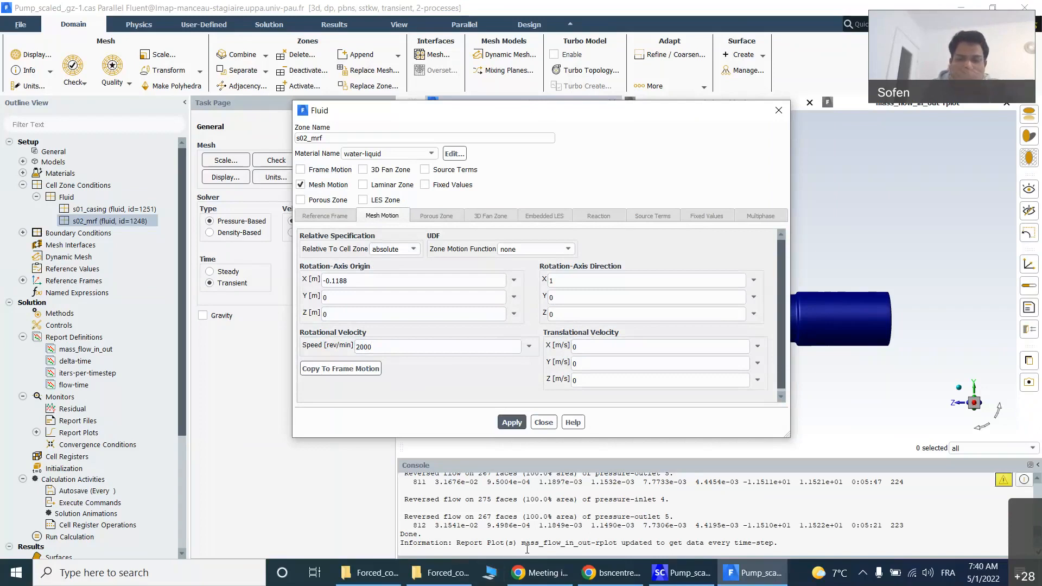
Step: Close the s02_mrf zone settings, then enter the mesh/ command menu in the console and list its commands
click(784, 543)
key(Return)
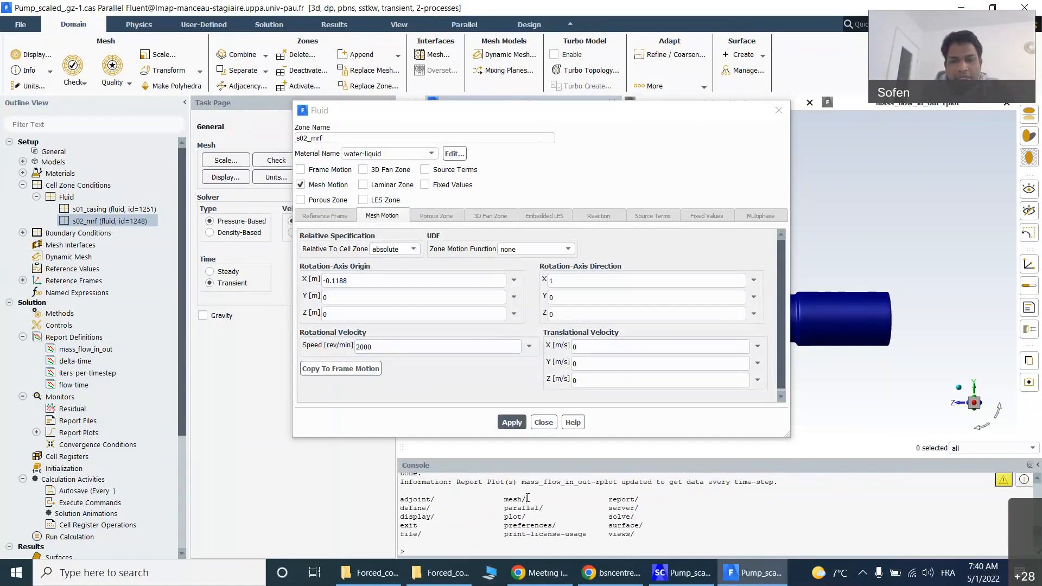
drag(527, 498, 501, 498)
click(776, 109)
click(444, 551)
key(Return)
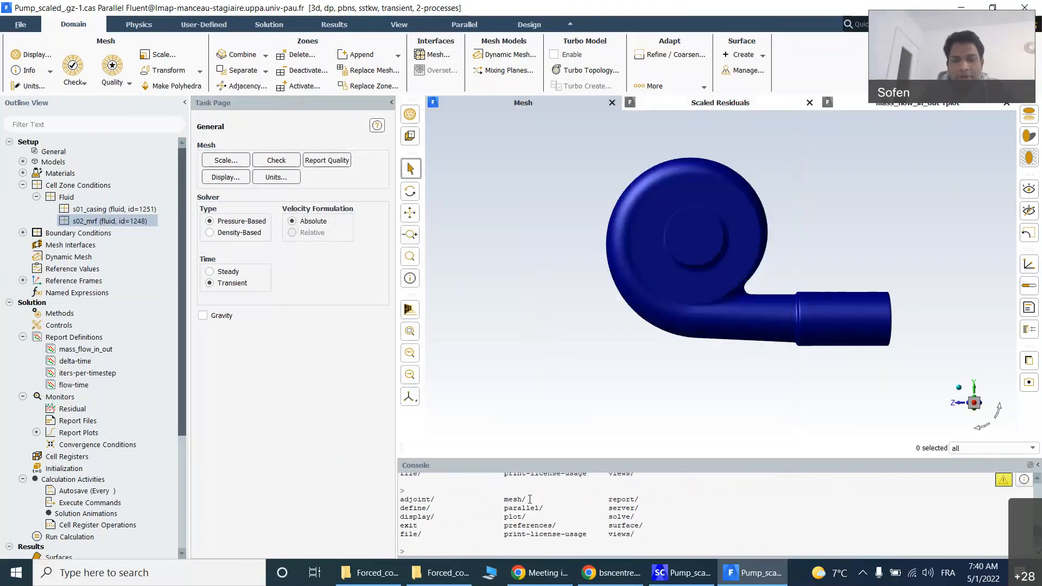
drag(528, 499, 504, 499)
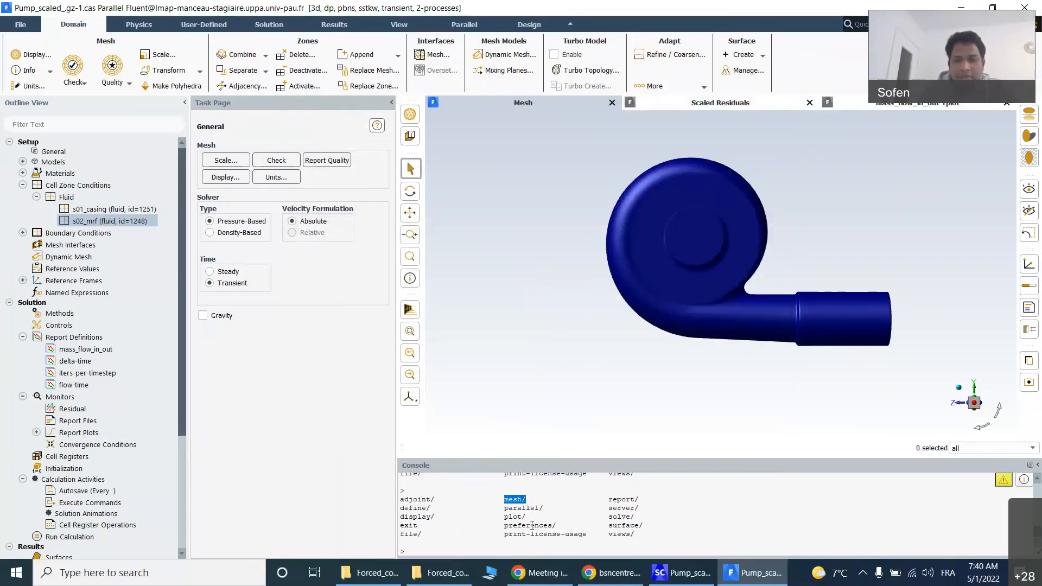
click(422, 551)
key(ctrl+v)
key(Return)
key(Return)
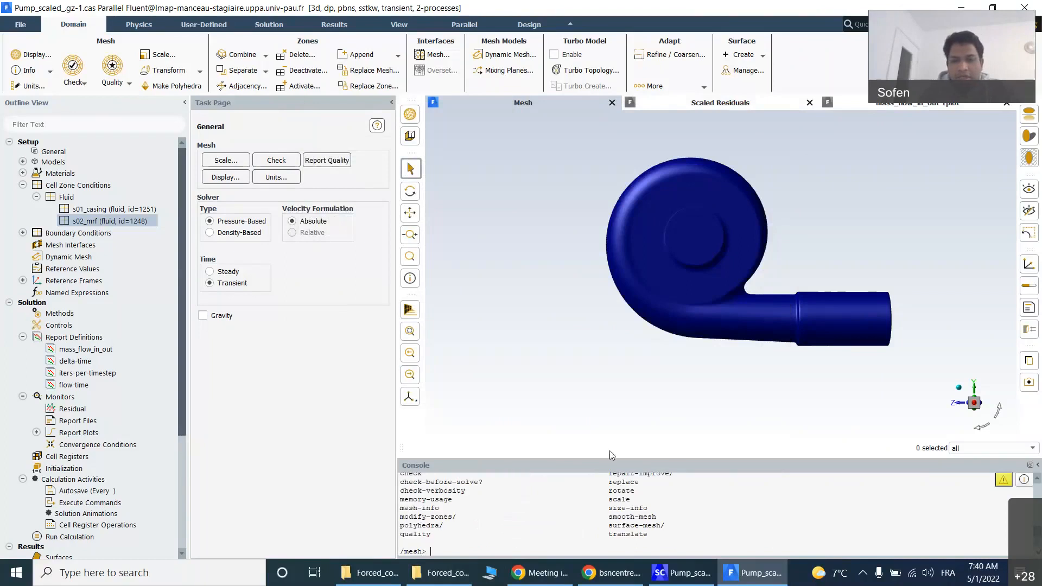
Step: Enlarge the console, enter the modify-zones/ submenu and list its commands
drag(700, 460, 694, 346)
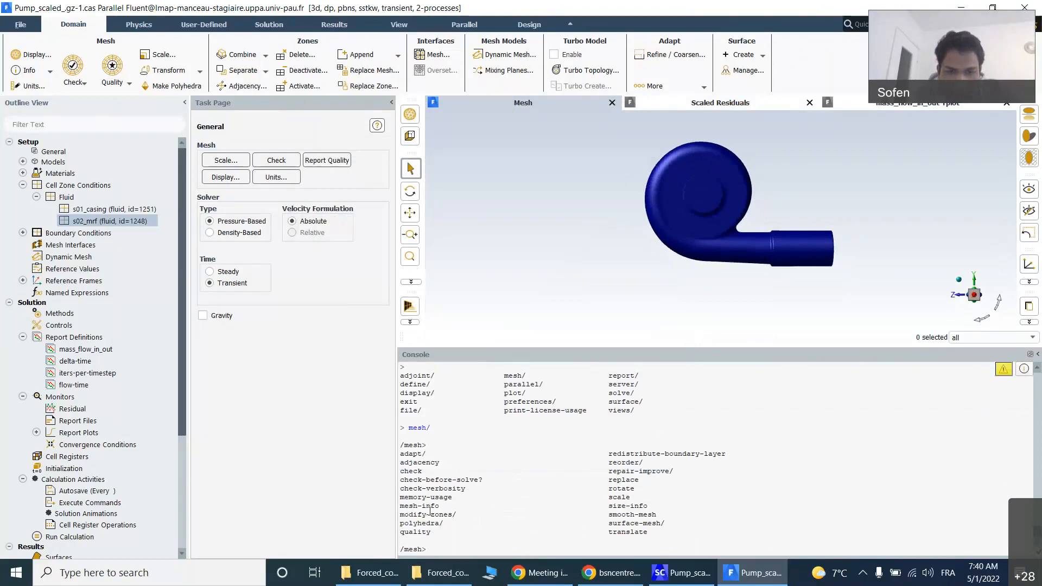
drag(460, 514, 400, 515)
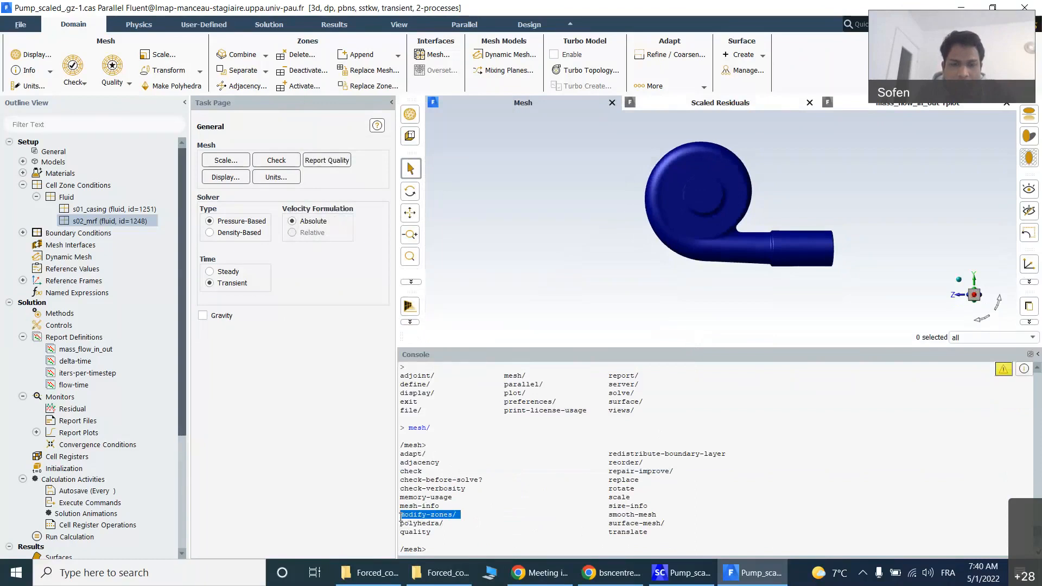
right_click(433, 514)
click(464, 464)
click(448, 549)
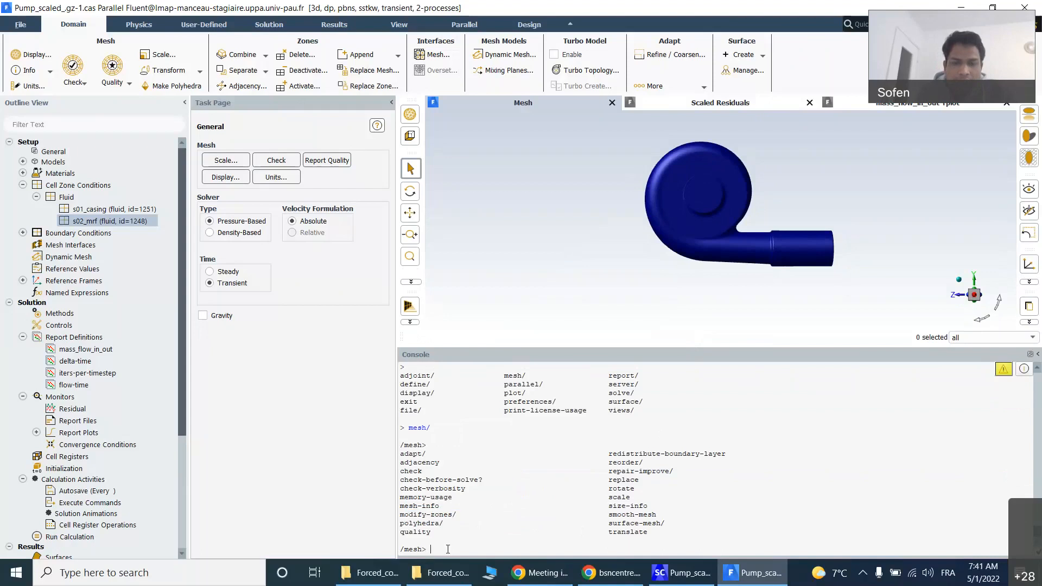
key(ctrl+v)
key(Return)
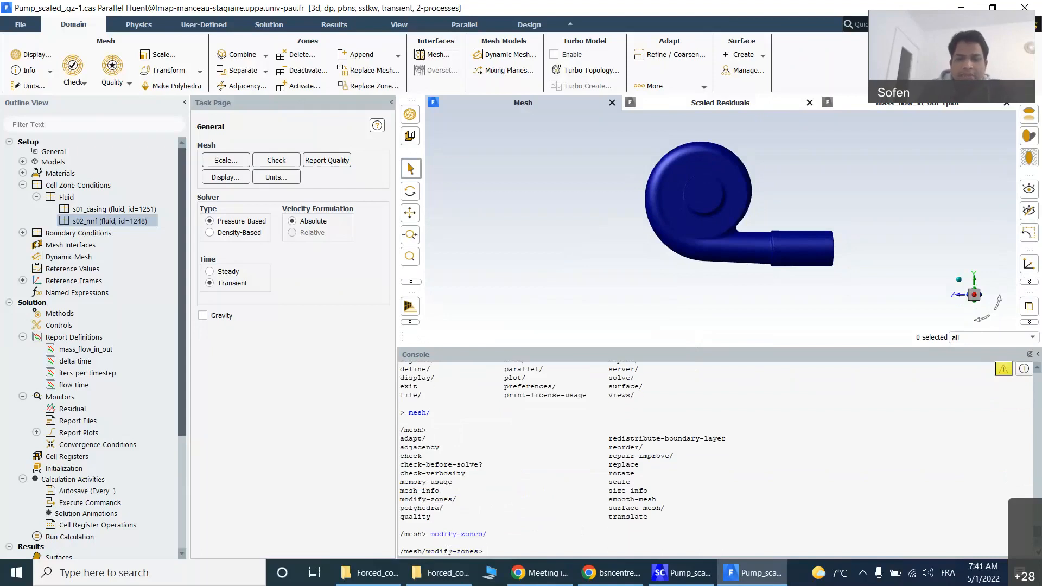
key(Return)
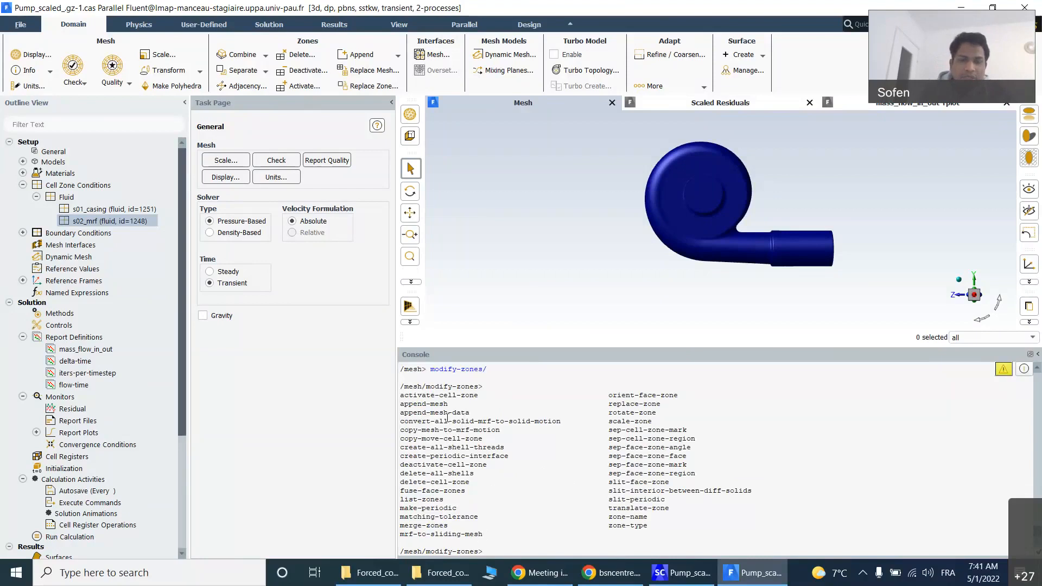
Step: Run the mrf-to-sliding-mesh command in the console's modify-zones menu
drag(482, 534, 400, 534)
right_click(428, 534)
click(452, 484)
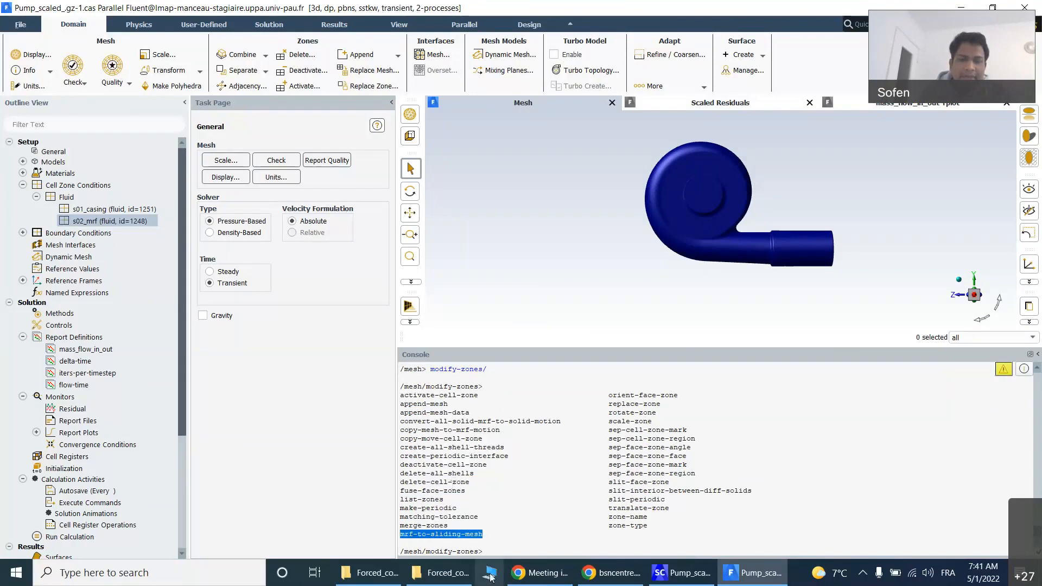
click(494, 549)
key(ctrl+v)
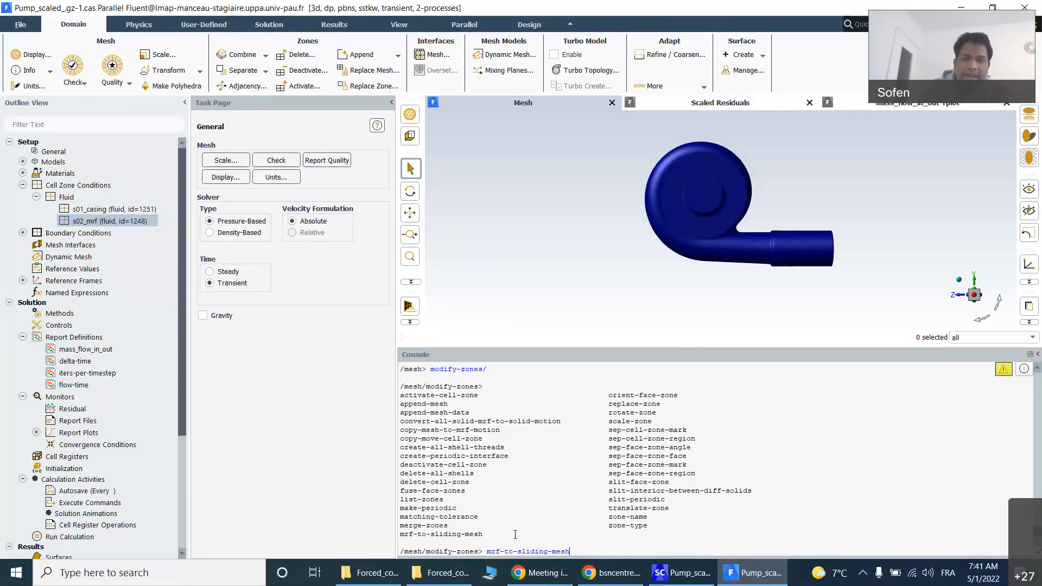
key(Return)
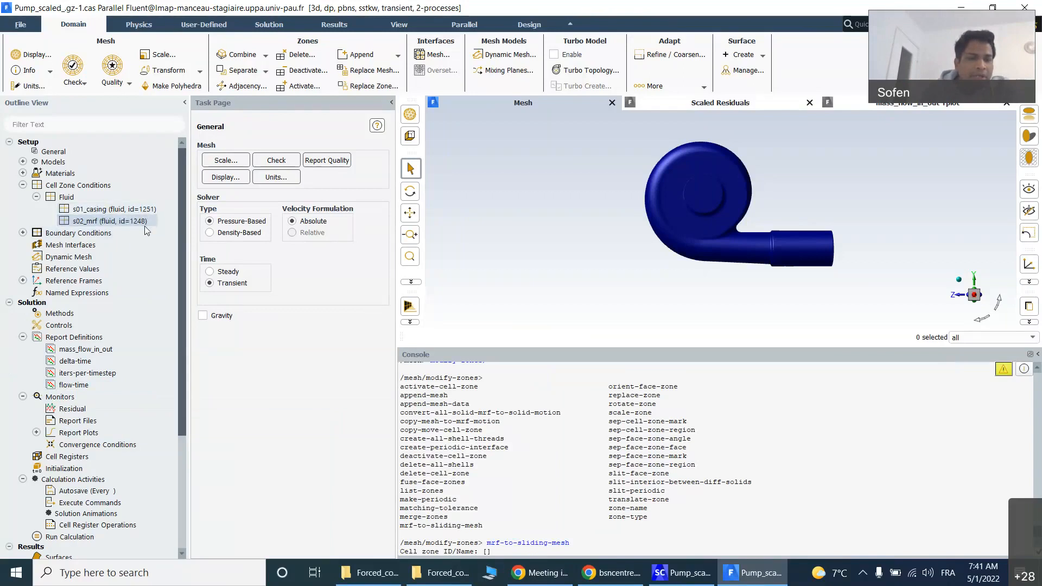
Step: Display cell zone s02_mrf in the graphics view and try to convert it to a sliding mesh with zone ID 1248
click(23, 233)
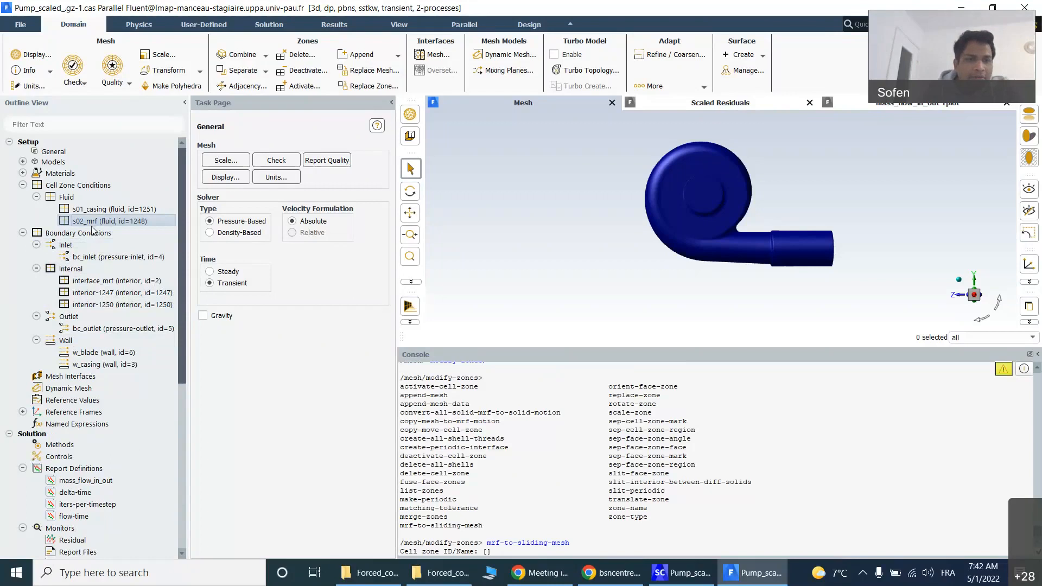
right_click(113, 220)
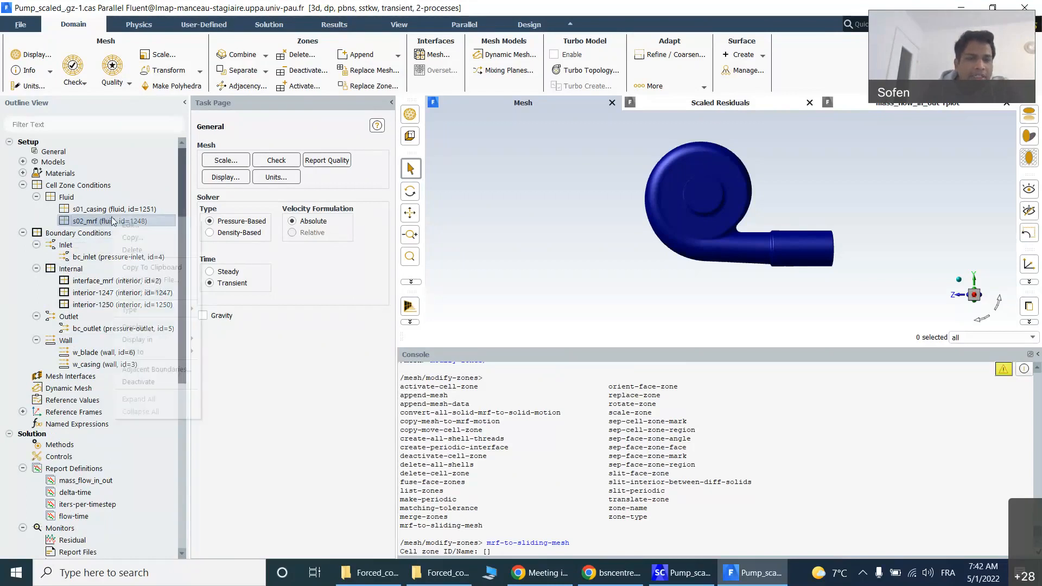
click(144, 330)
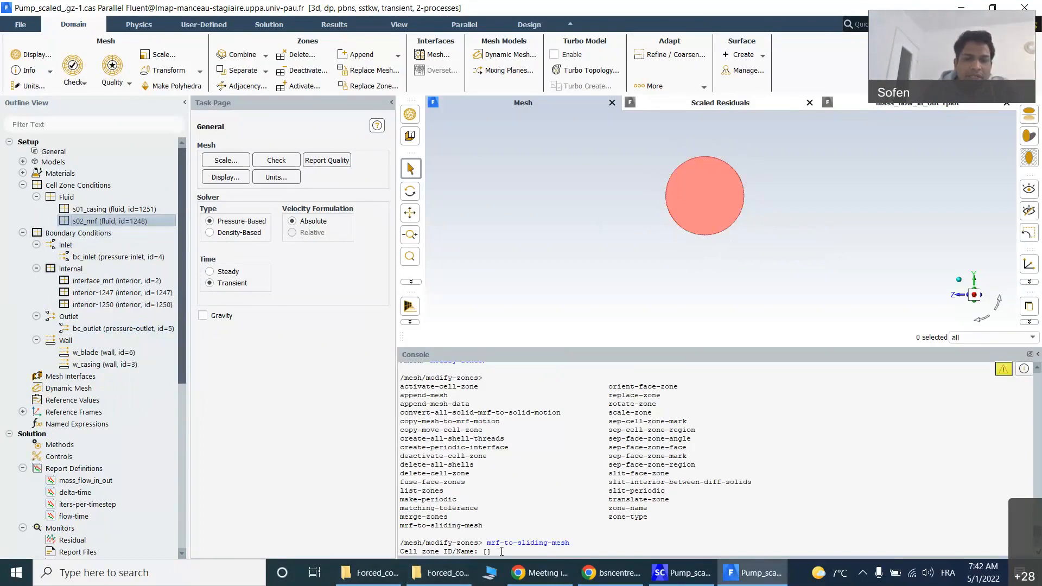
text(1)
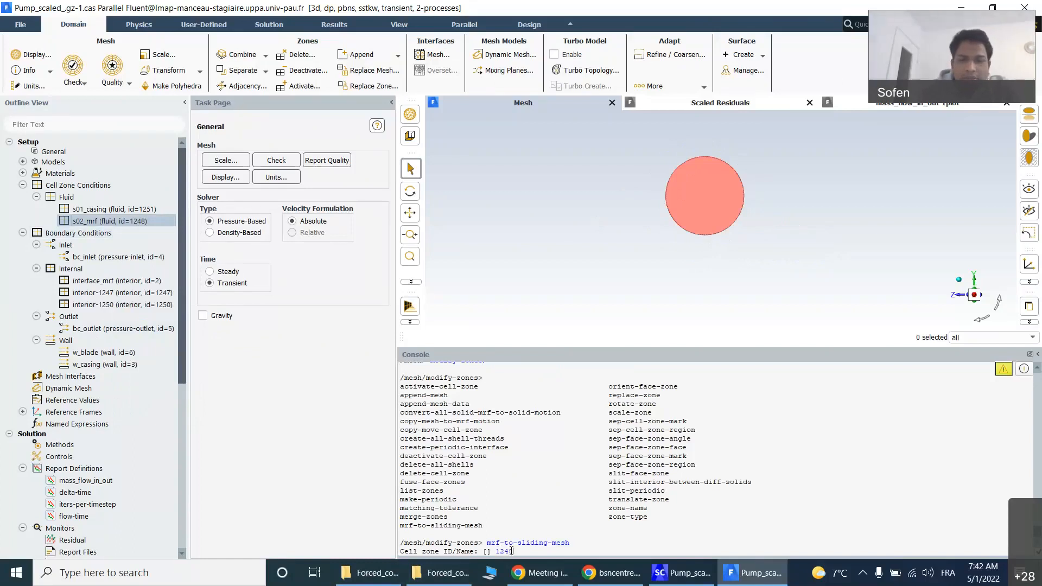
text(248)
key(Return)
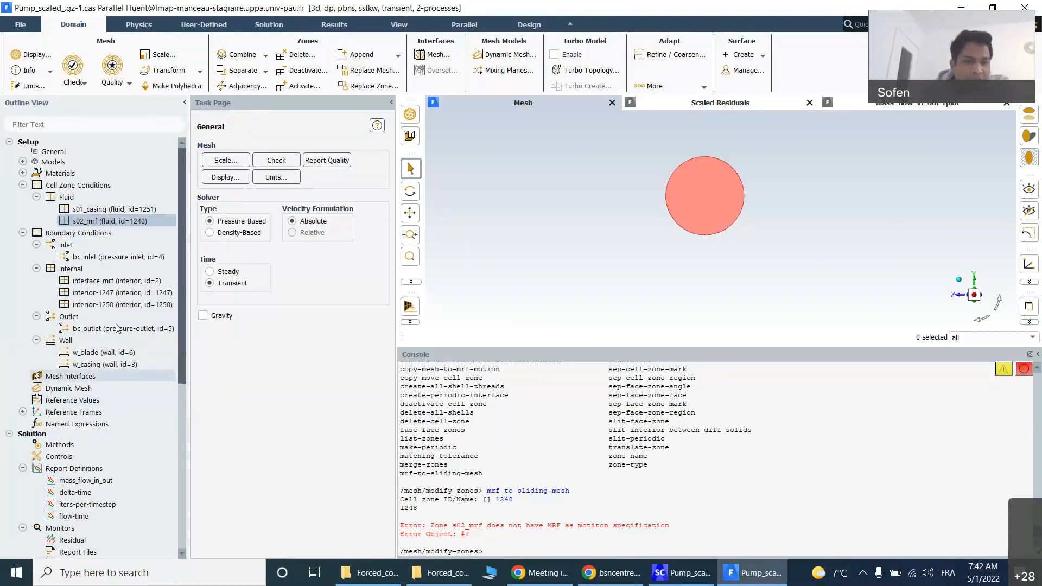
Step: Copy the zone name s02_mrf from its cell zone settings and close the dialog
scroll(71, 422, down, 1)
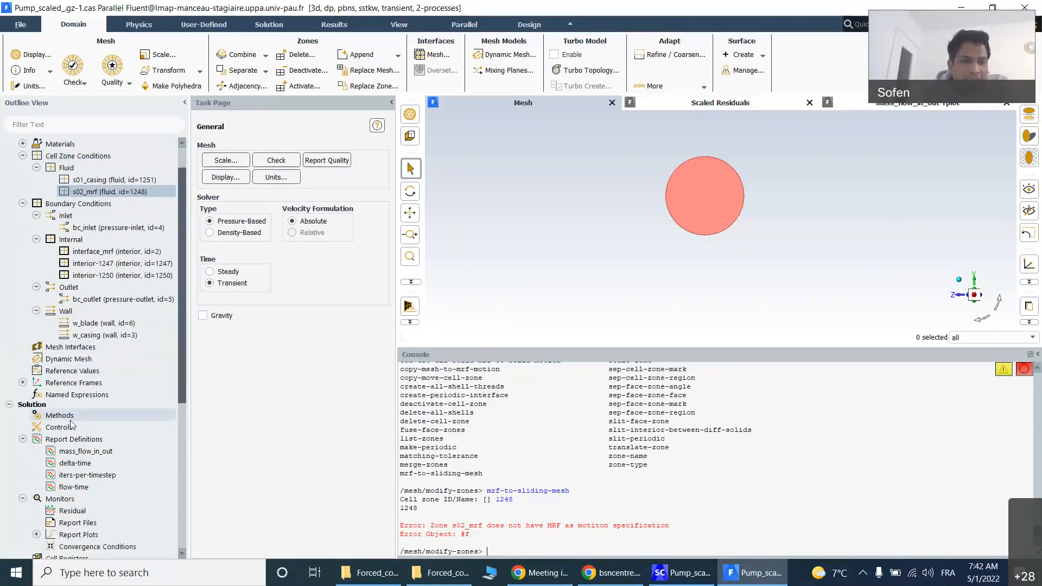
scroll(73, 424, down, 3)
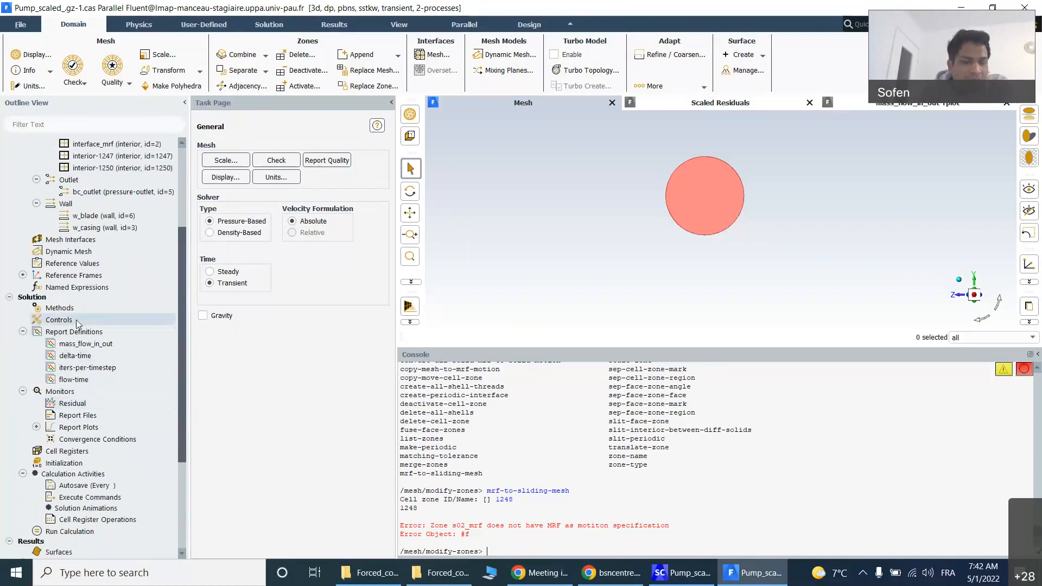
scroll(74, 403, down, 3)
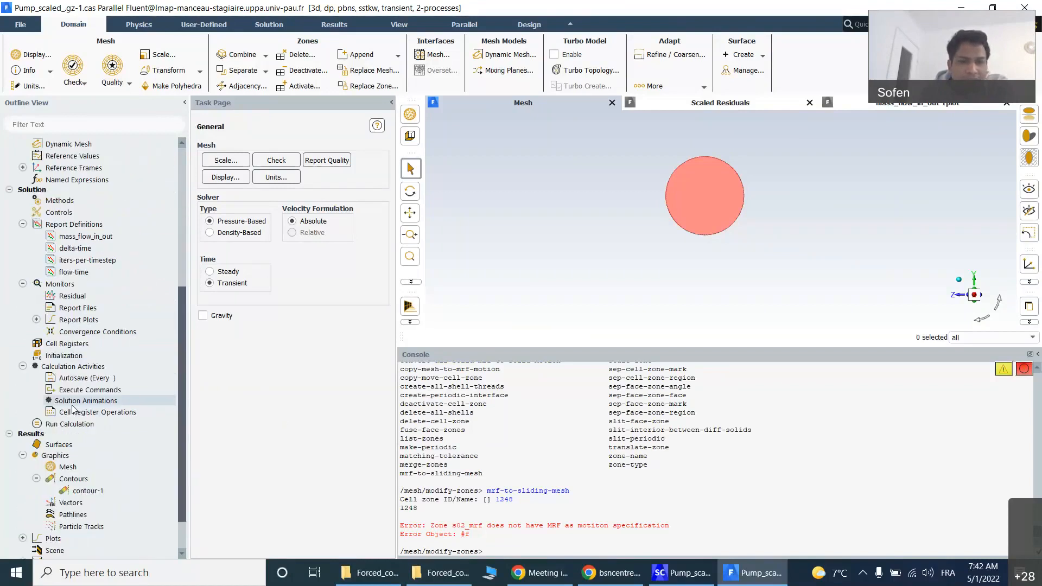
scroll(74, 403, up, 2)
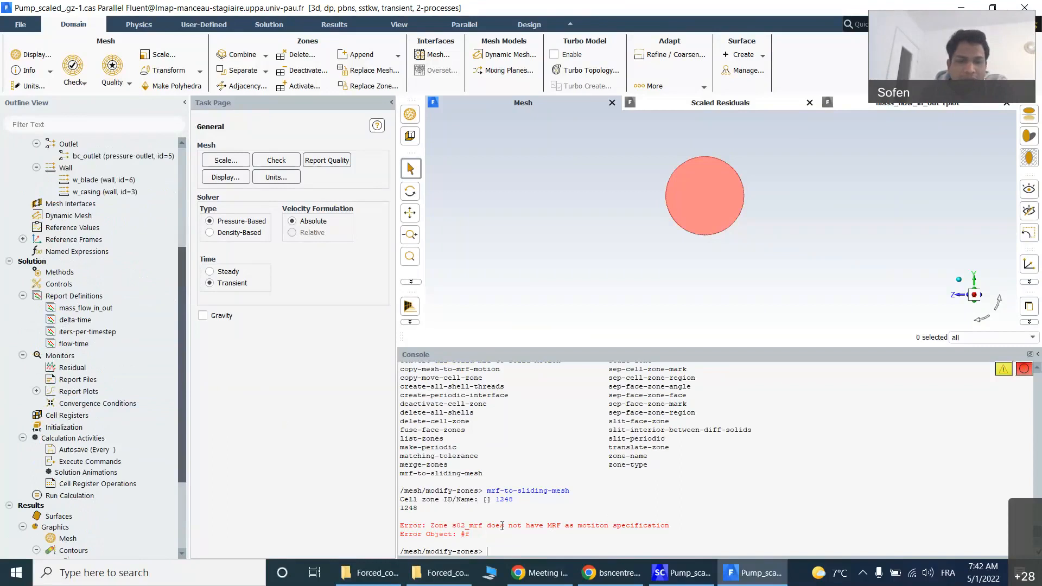
scroll(105, 187, up, 2)
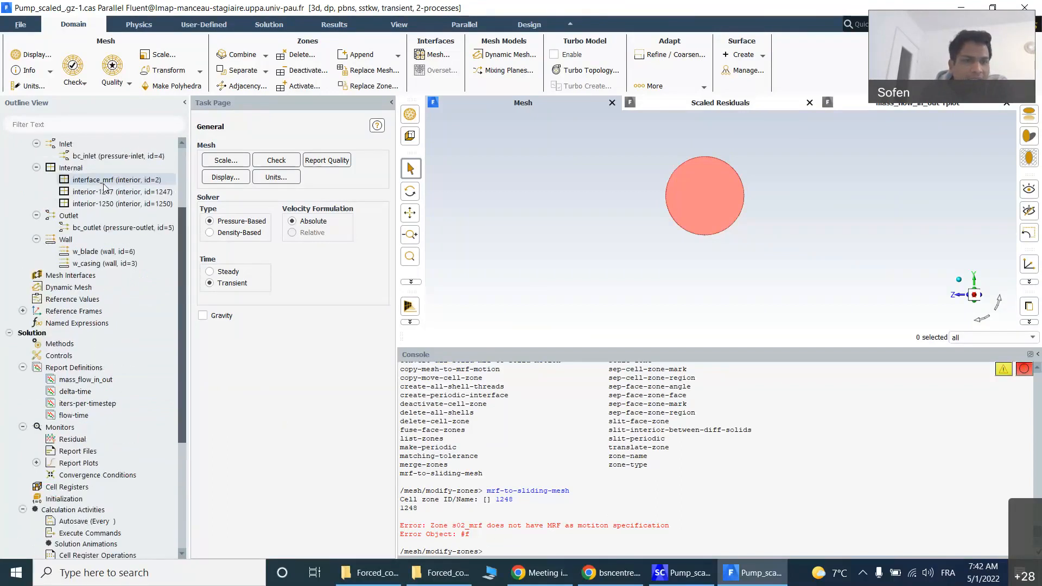
scroll(104, 186, up, 2)
scroll(139, 198, up, 1)
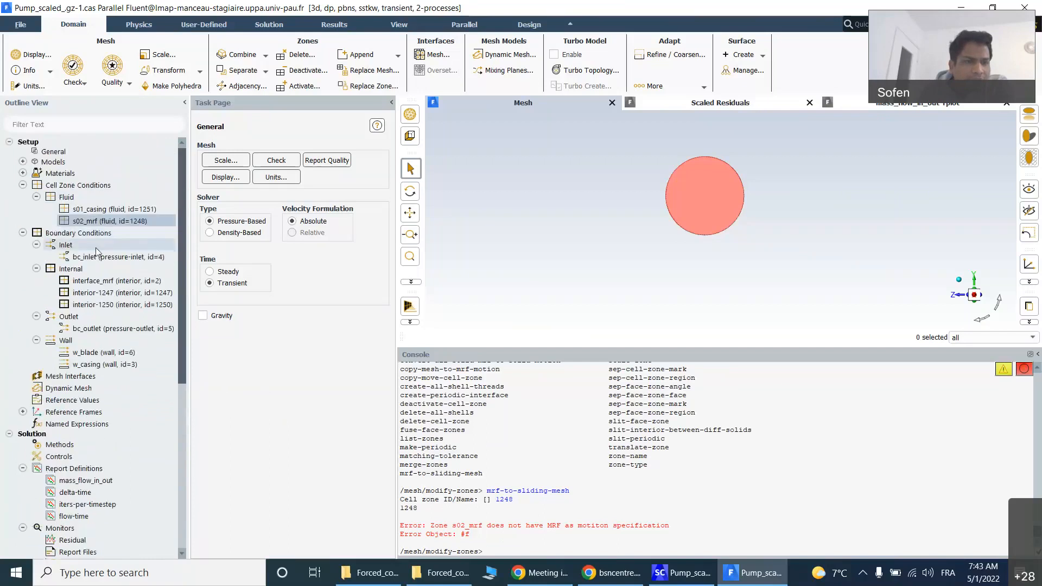
double_click(96, 220)
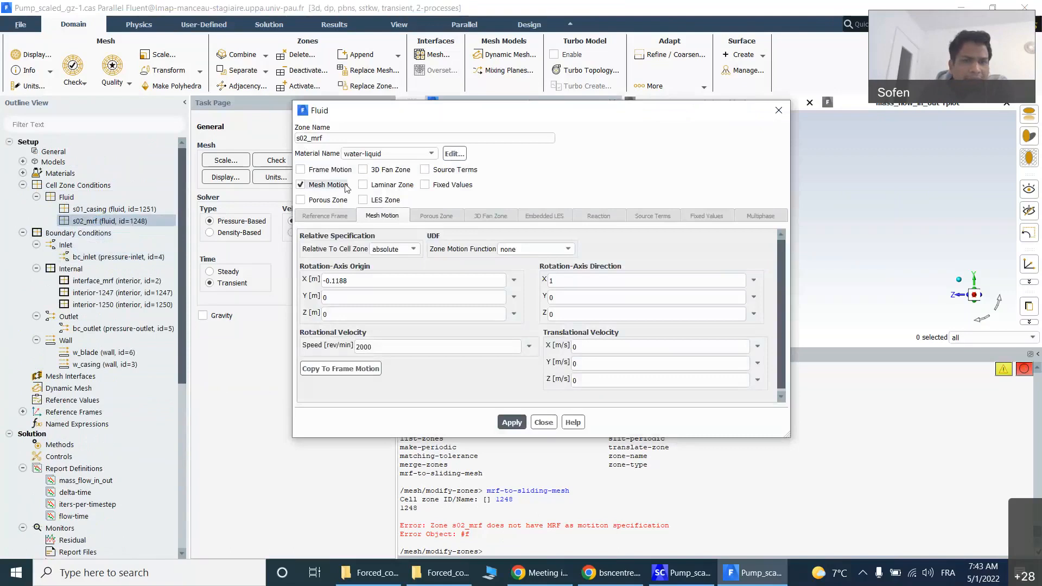
drag(329, 139, 294, 140)
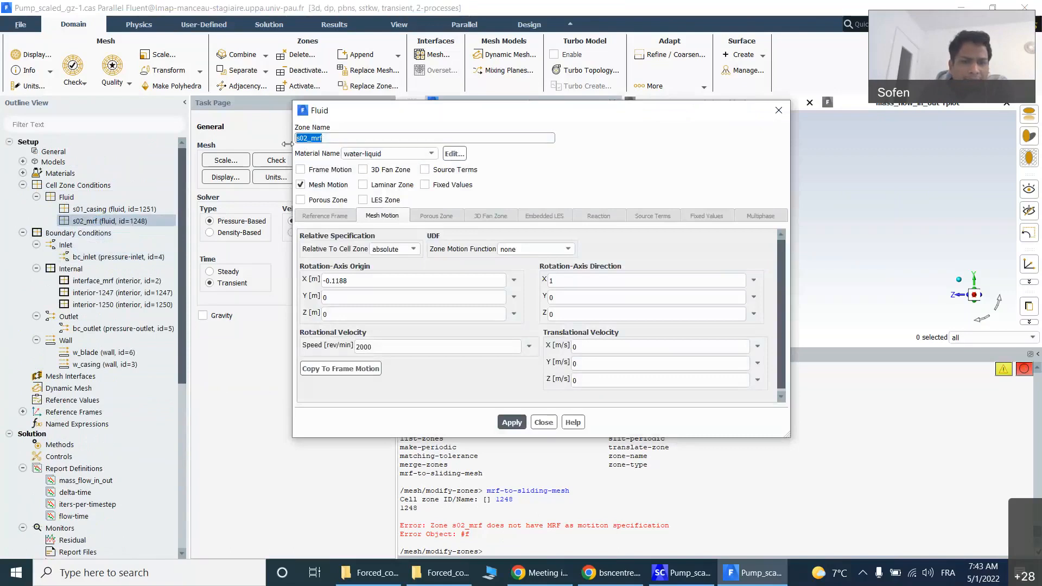
right_click(319, 140)
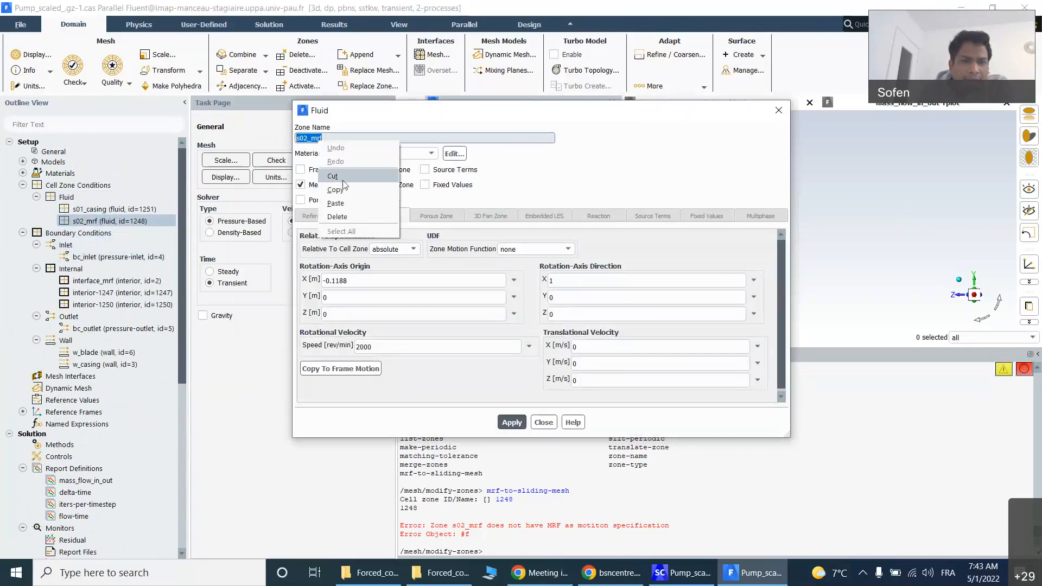
click(333, 187)
click(780, 112)
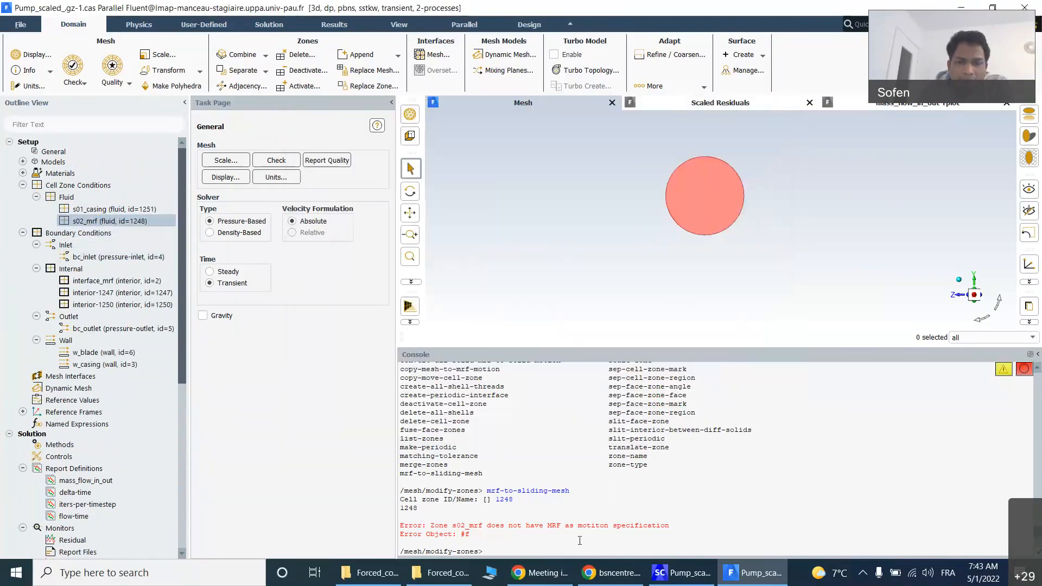
Step: Try mrf-to-sliding-mesh again, giving s02_mrf as the cell zone name
text(1248)
key(Up)
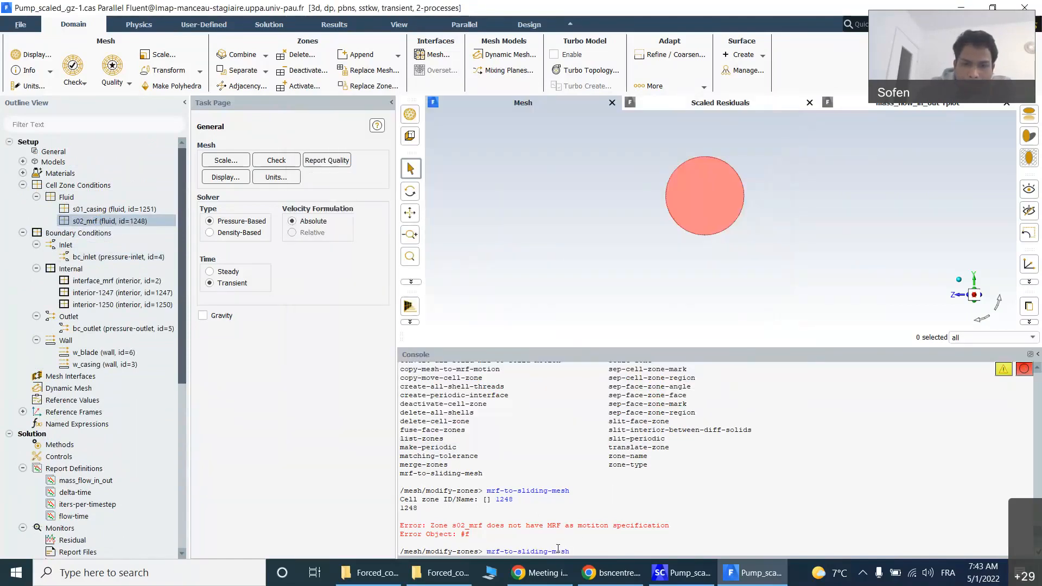
key(Return)
right_click(559, 551)
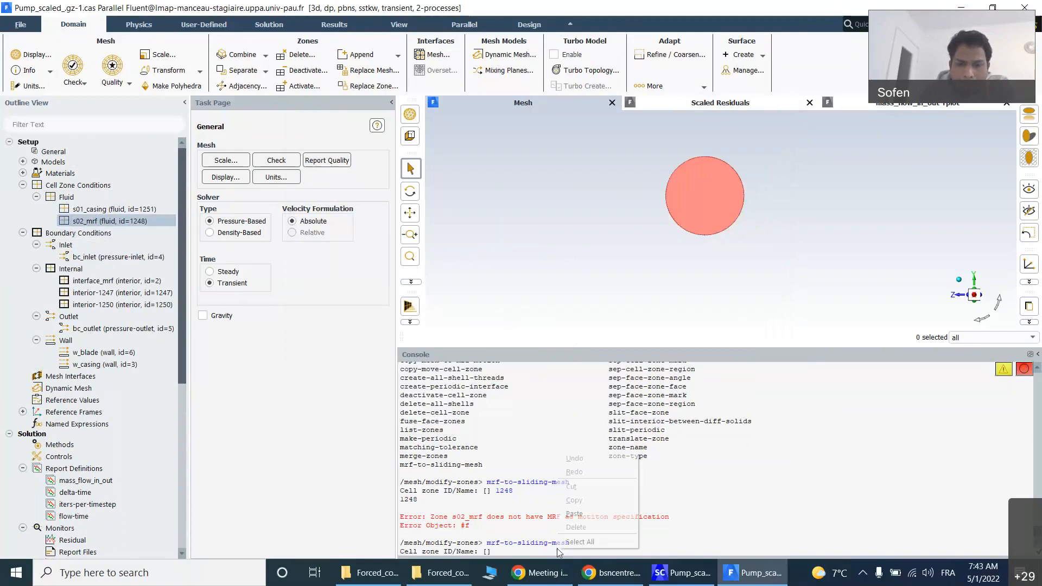
click(589, 511)
key(Return)
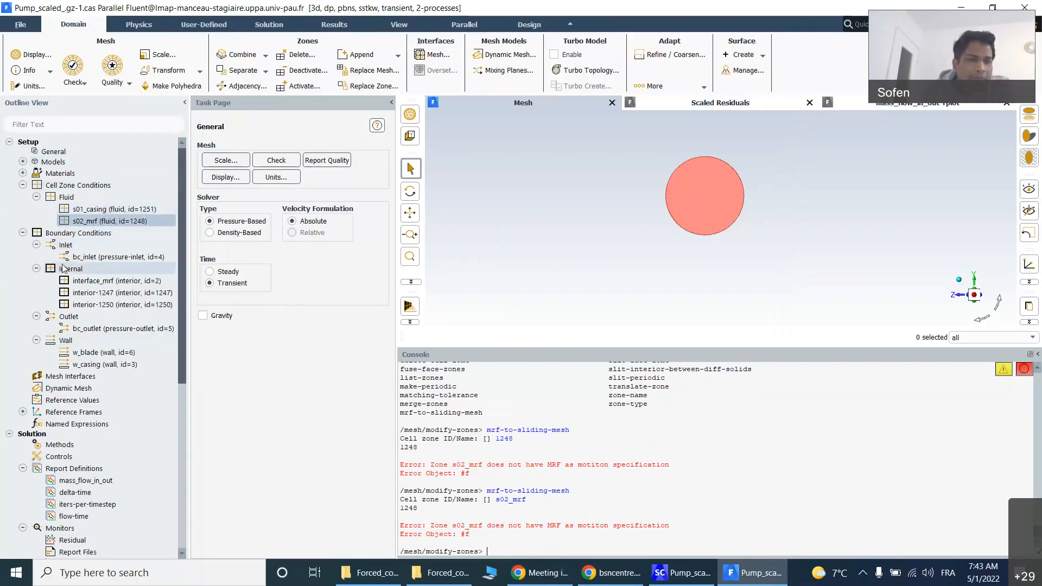
Step: Copy the mesh motion of cell zone s02_mrf to frame motion and apply the reference frame settings
double_click(109, 222)
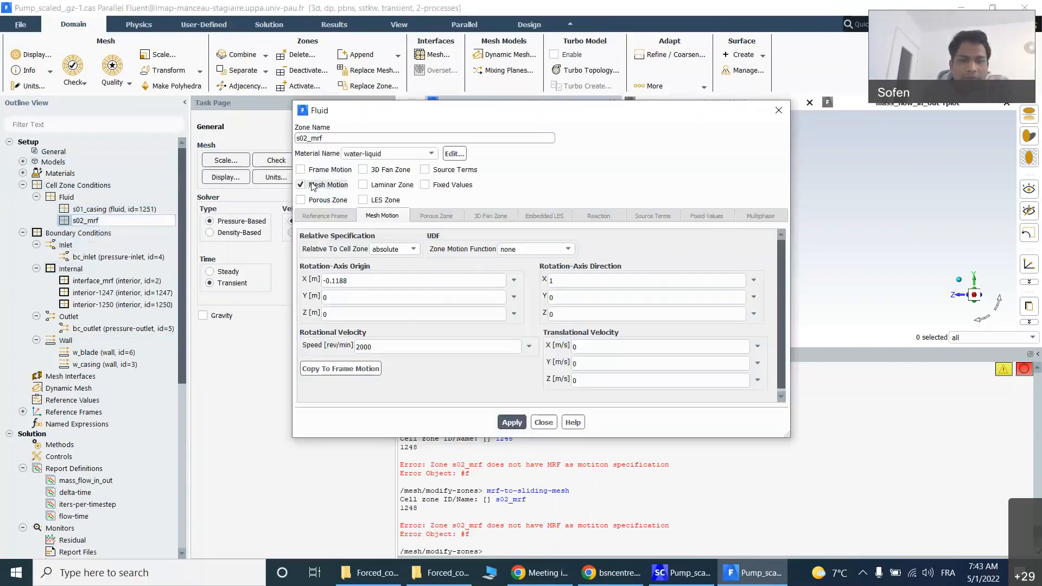
click(341, 369)
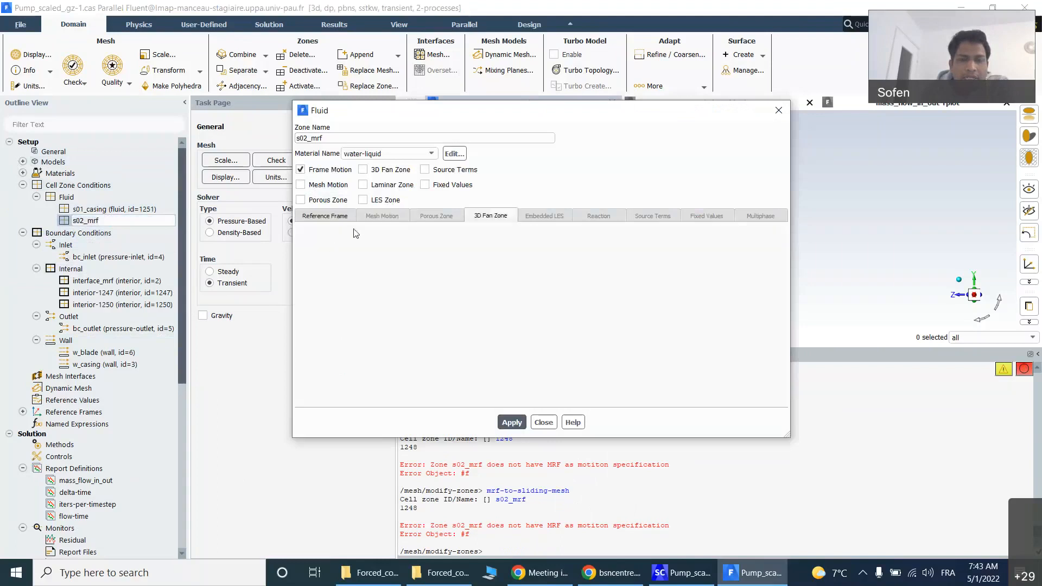
click(326, 216)
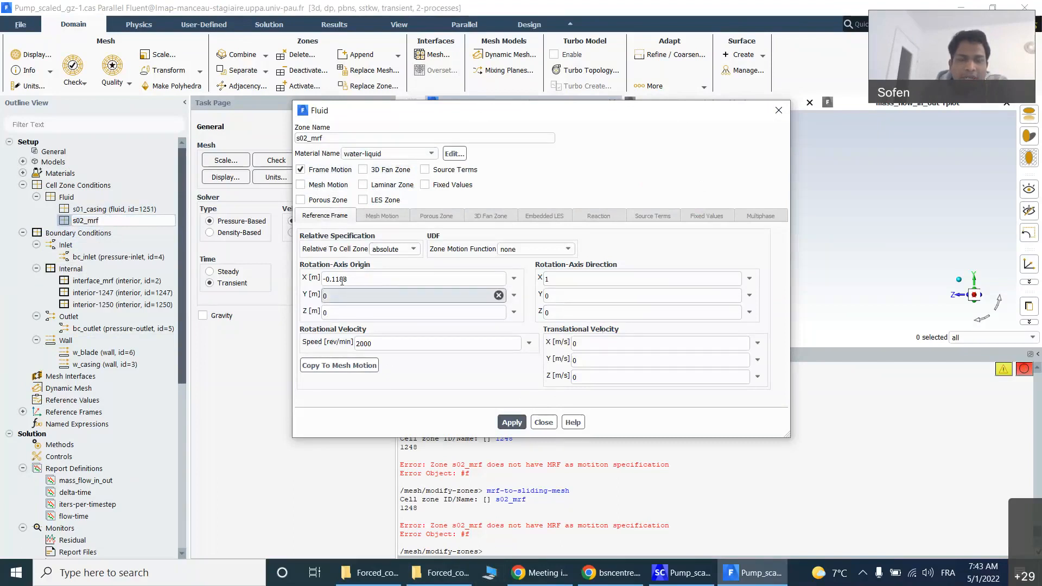
click(523, 427)
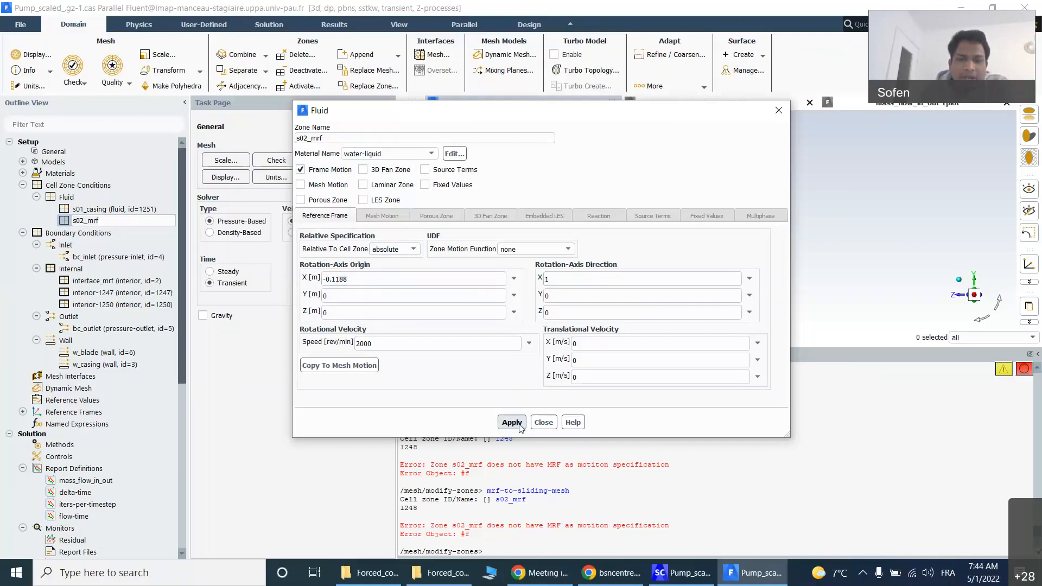
click(544, 423)
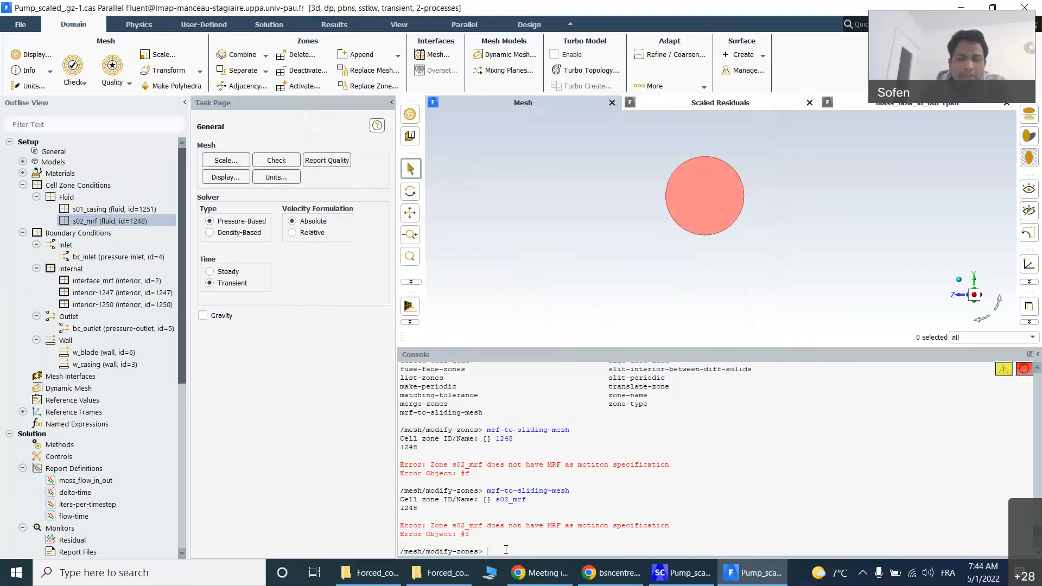
Step: Run mrf-to-sliding-mesh in the console again, giving 1248 as the cell zone ID
text(s02_mrf)
key(Up)
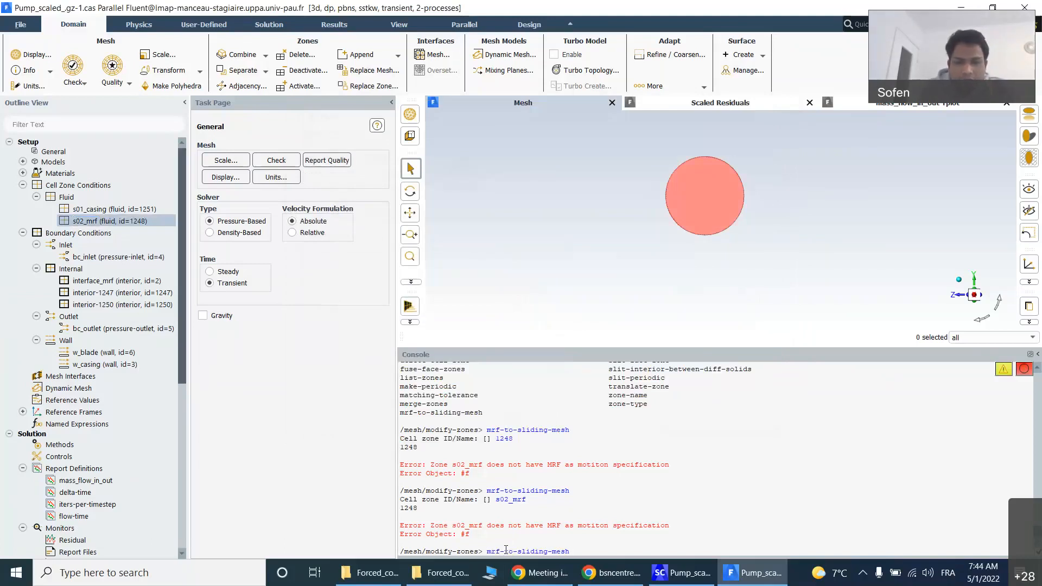
key(Return)
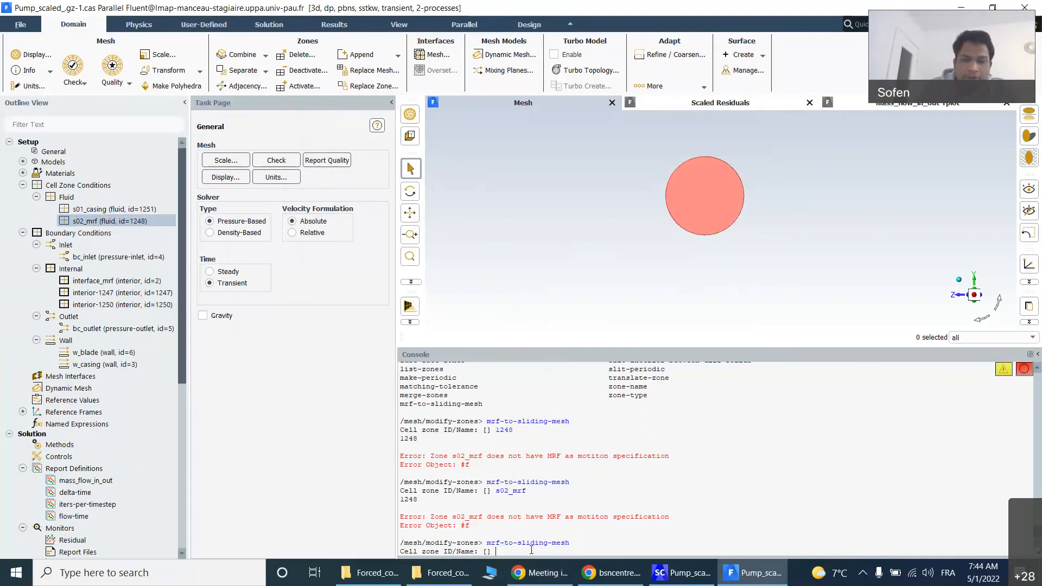
text(1248)
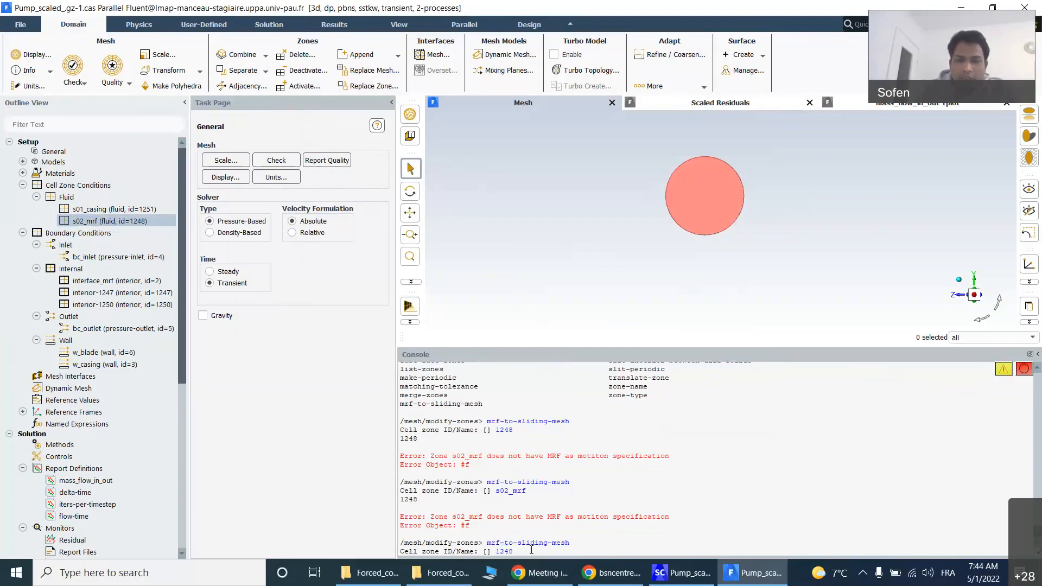
key(Return)
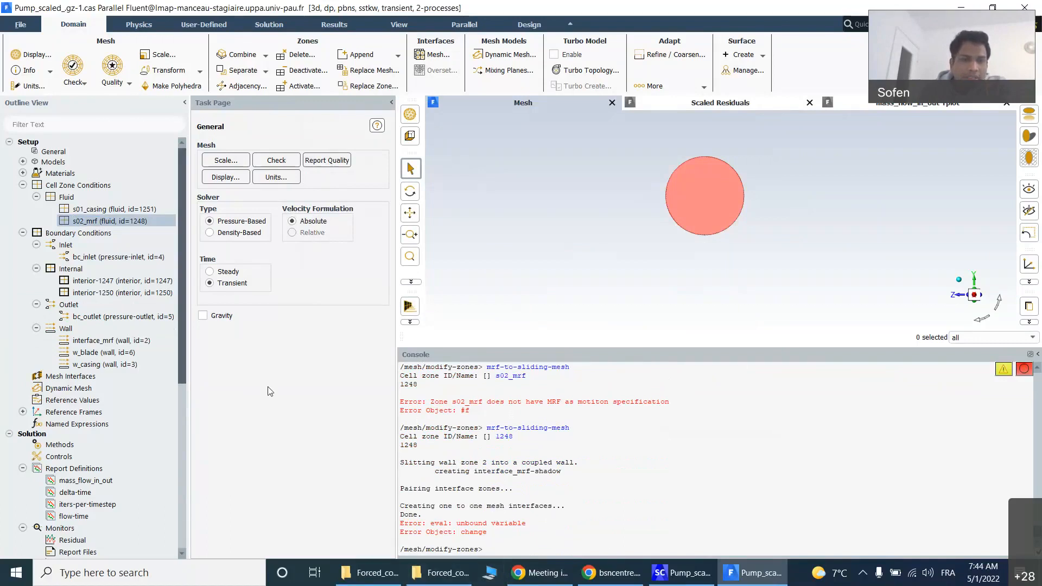
Step: Check the mesh motion settings of cell zone s02_mrf, apply them and close its settings
double_click(94, 222)
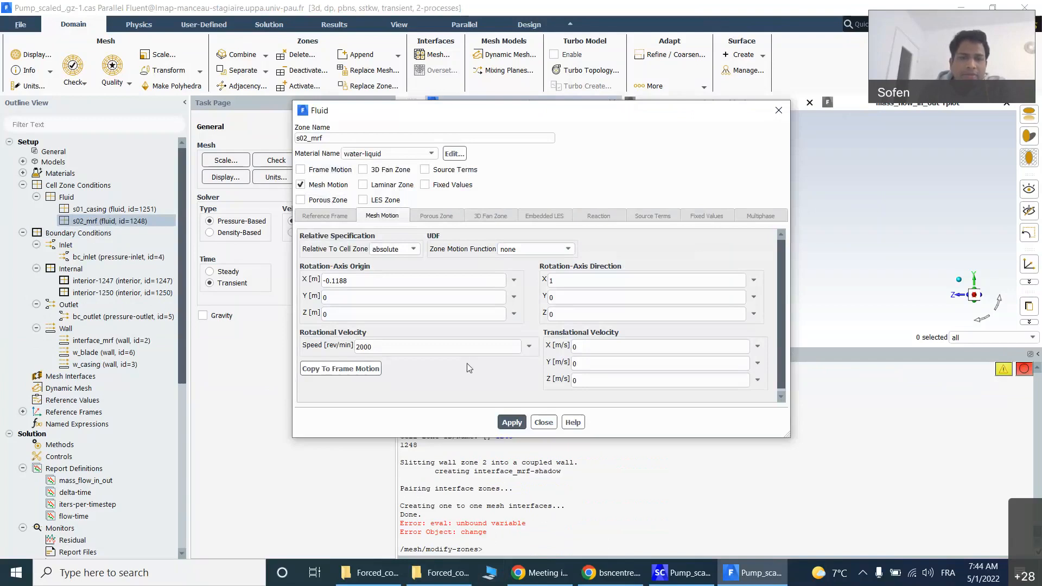
click(510, 423)
click(549, 424)
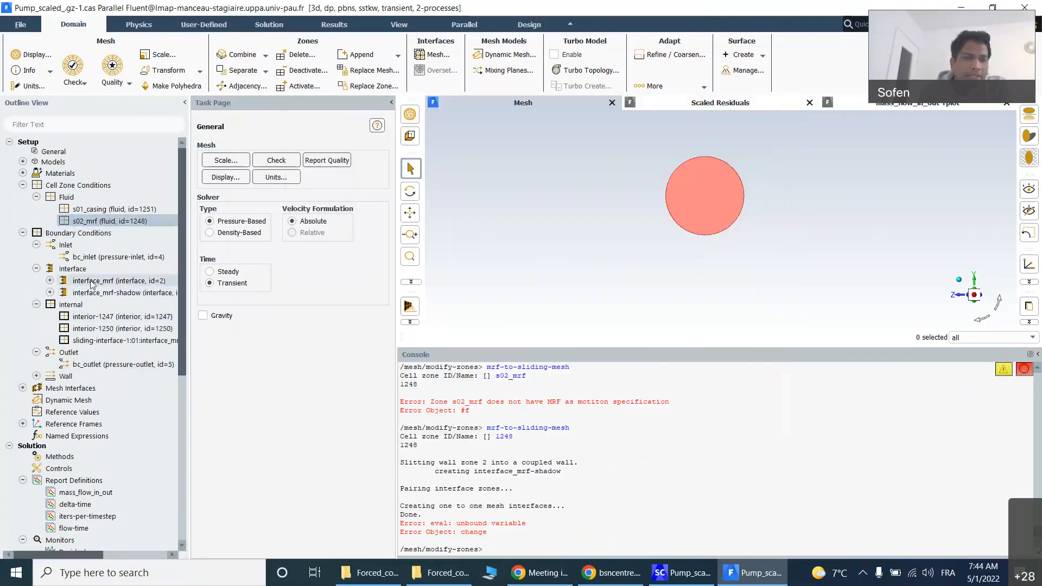
Step: Set the autosave of associated case files to Each Time and accept the autosave settings
scroll(87, 279, down, 3)
scroll(87, 279, up, 1)
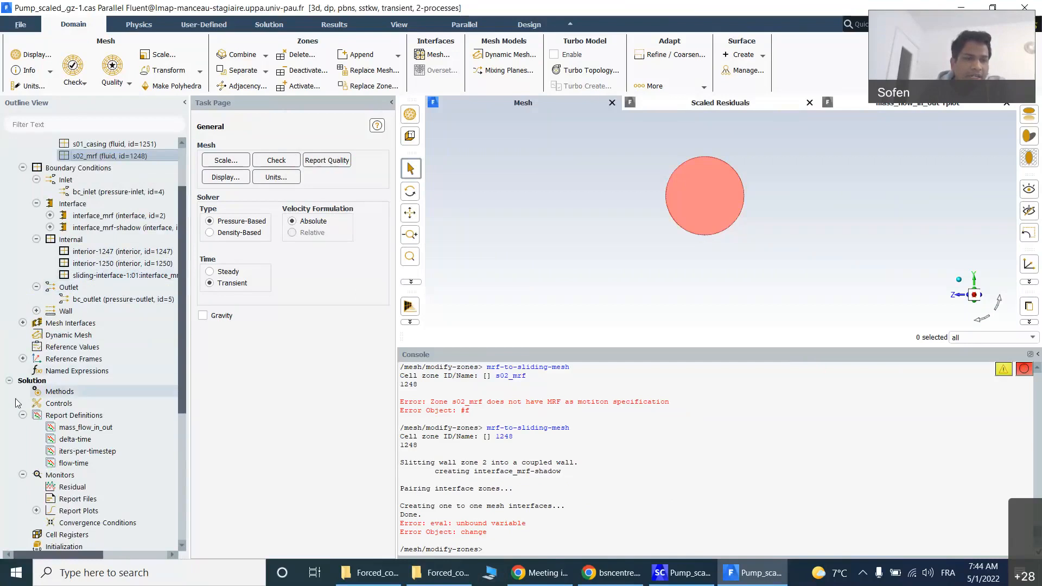
scroll(127, 411, down, 4)
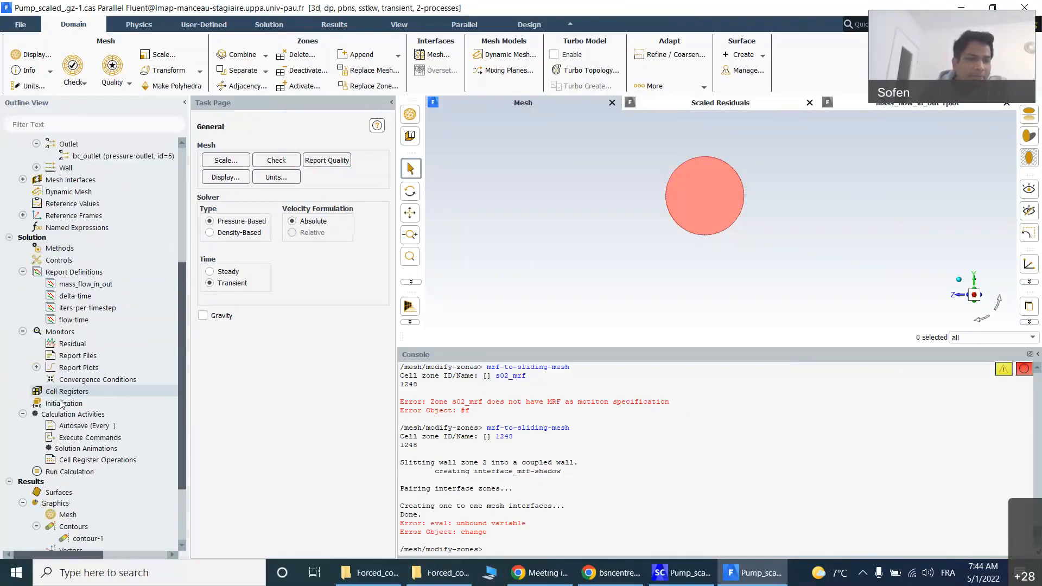
double_click(81, 426)
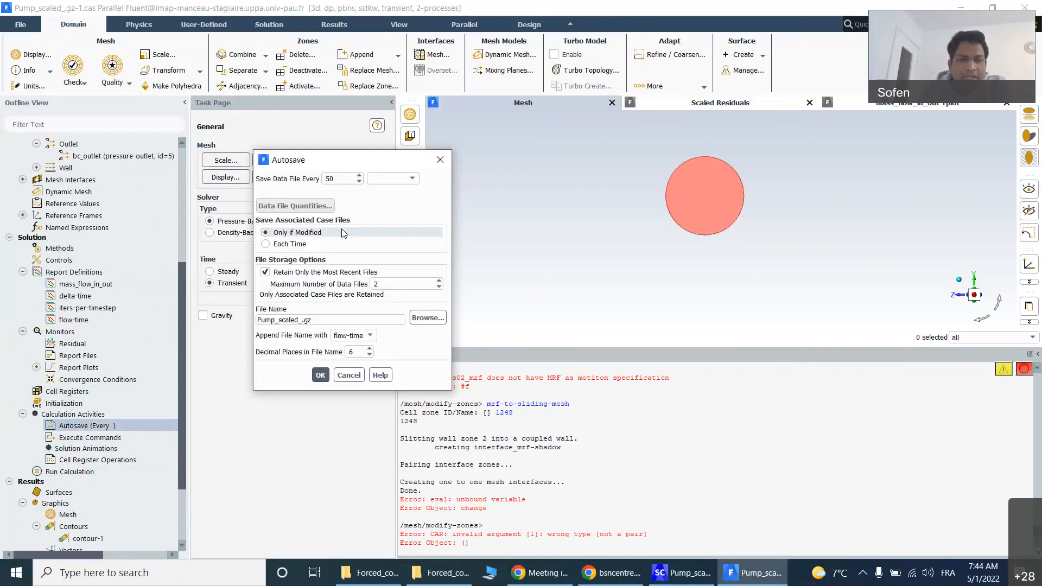
click(267, 247)
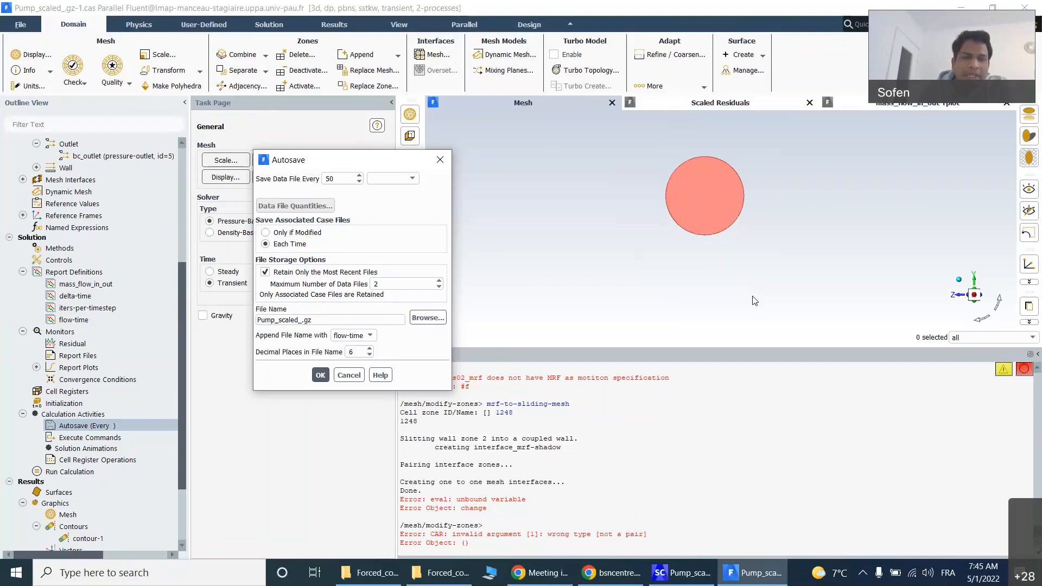
click(321, 374)
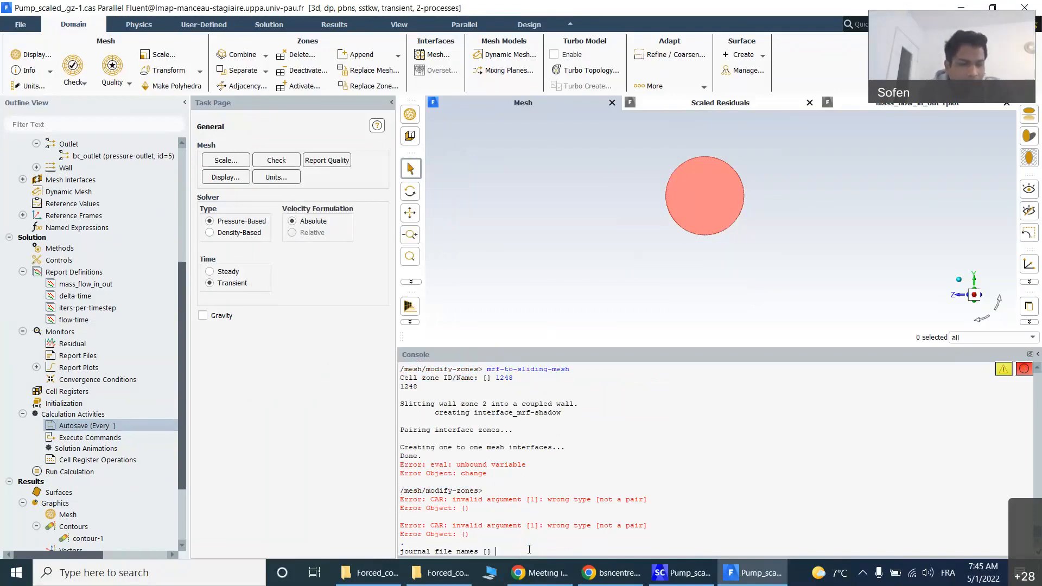
Step: Get out of the console's journal file prompt and quit the modify-zones and mesh menus back to the main menu
text(q)
key(Return)
text(q)
key(Return)
key(Return)
key(Return)
key(Return)
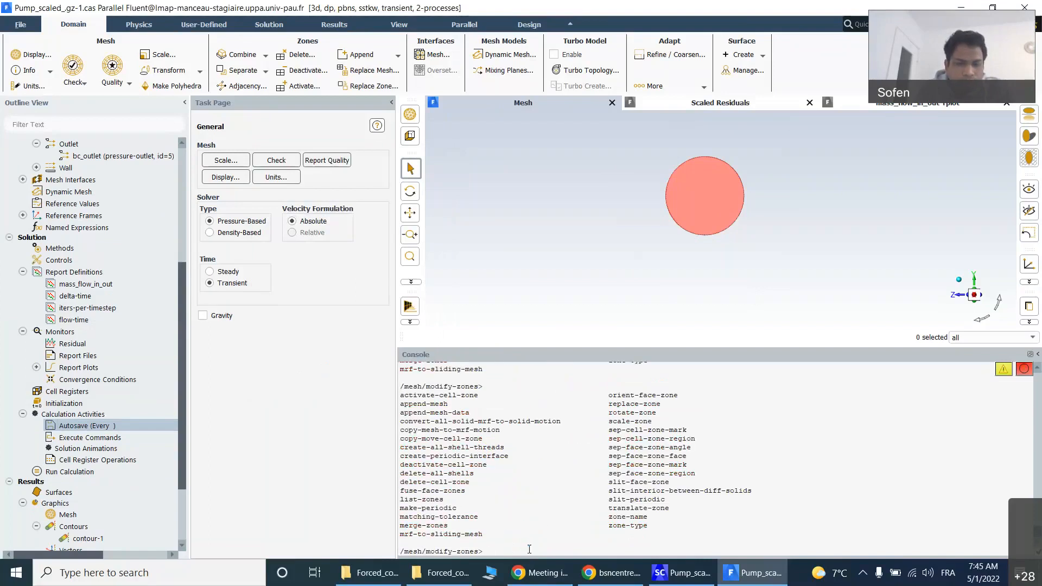
text(q)
key(Return)
text(q)
key(Return)
text(q)
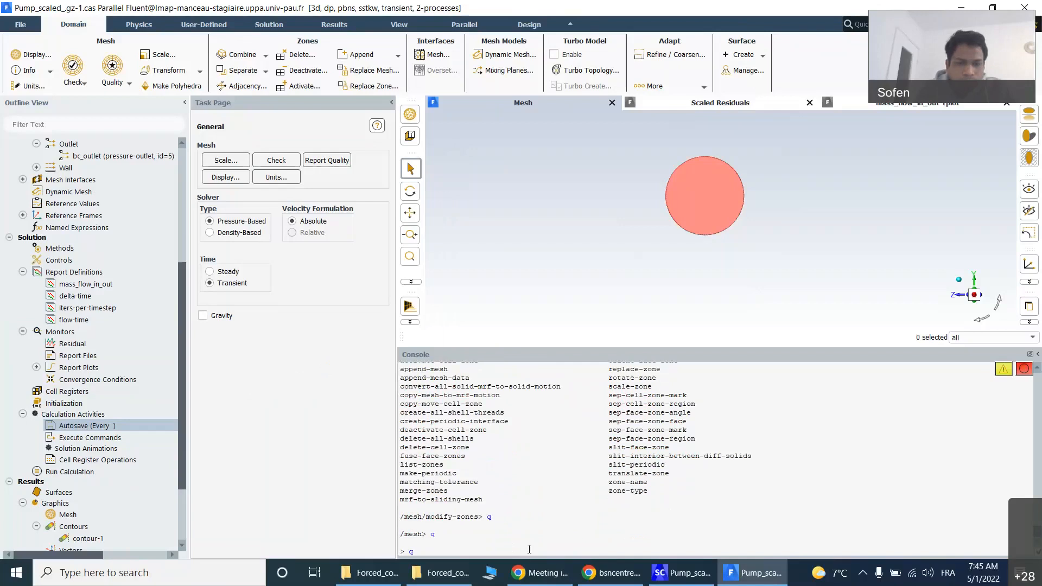
key(Return)
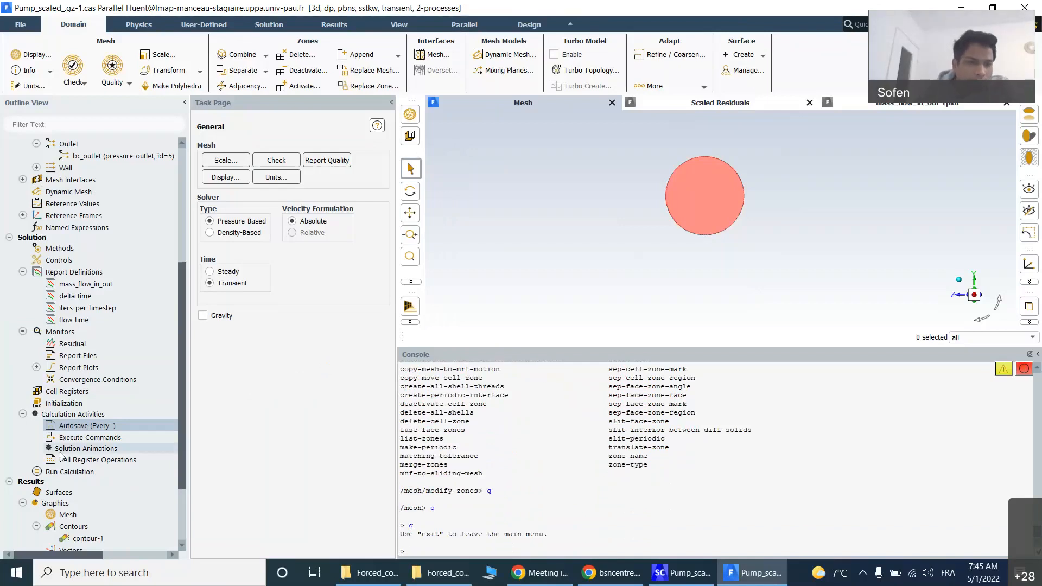
Step: Set the run calculation to 10 time steps with a time step size of 0.001 s
scroll(76, 429, down, 3)
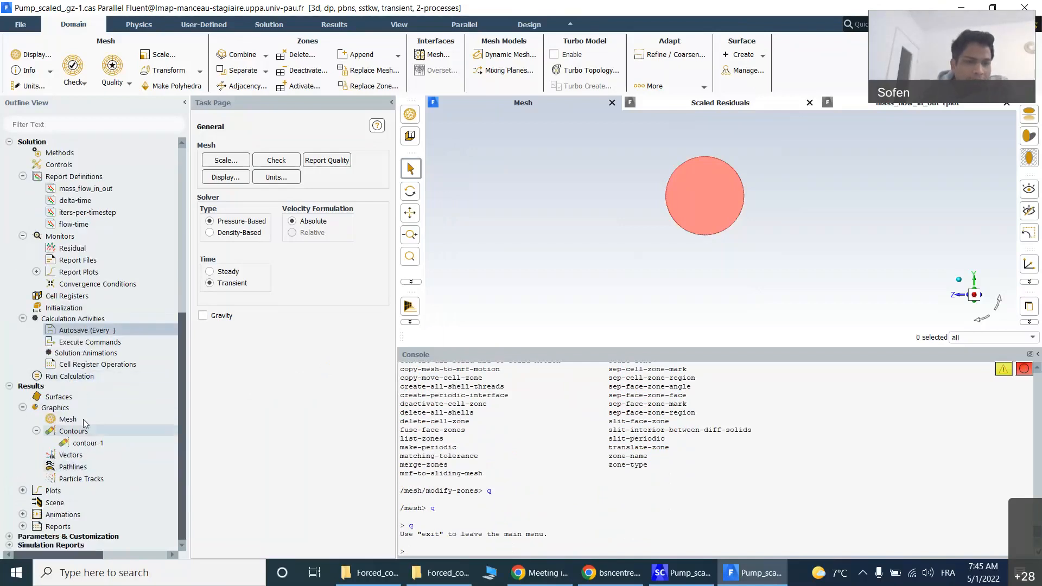
click(79, 376)
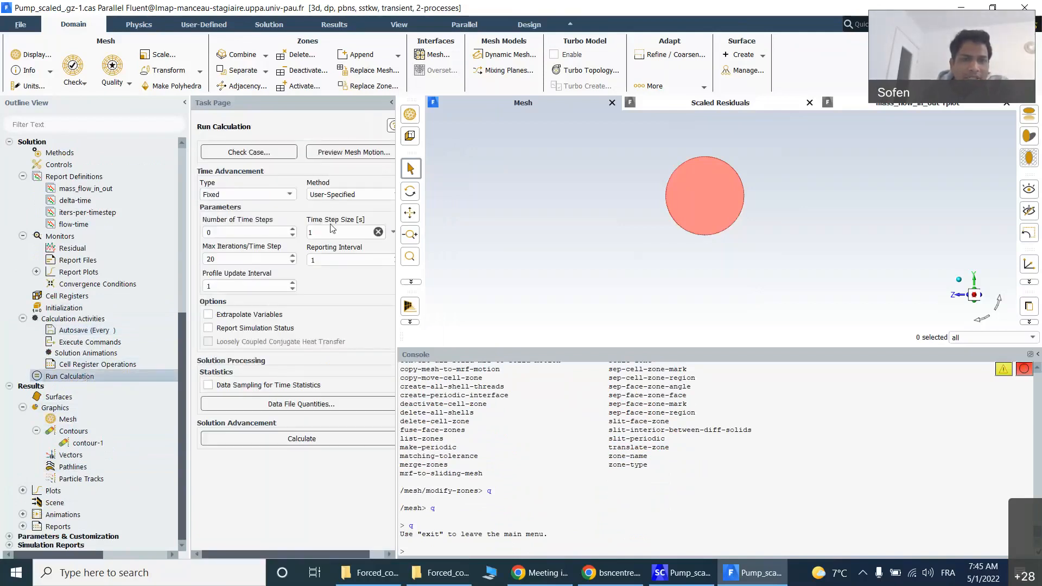
double_click(225, 233)
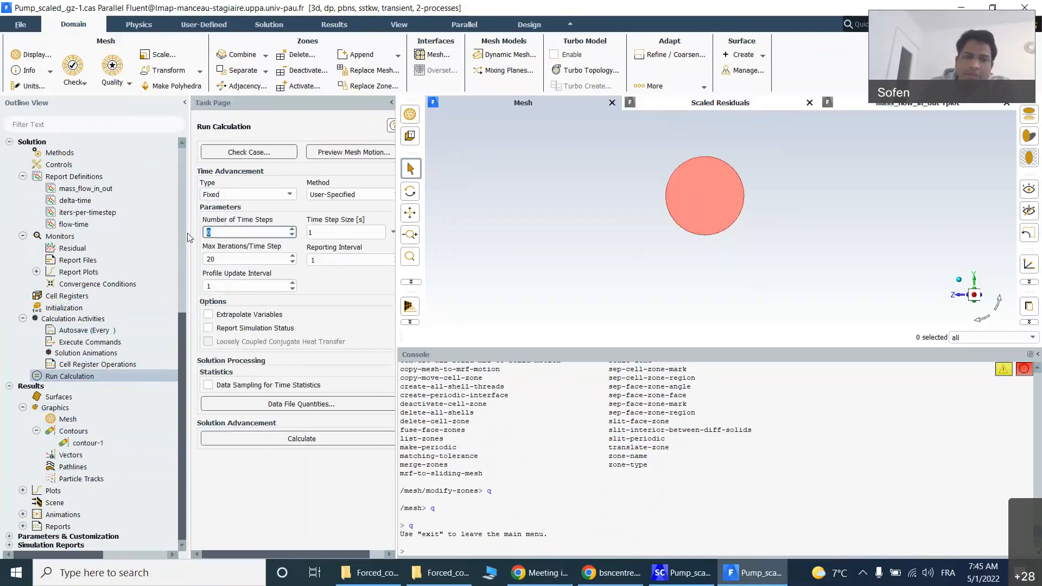
text(10)
key(Tab)
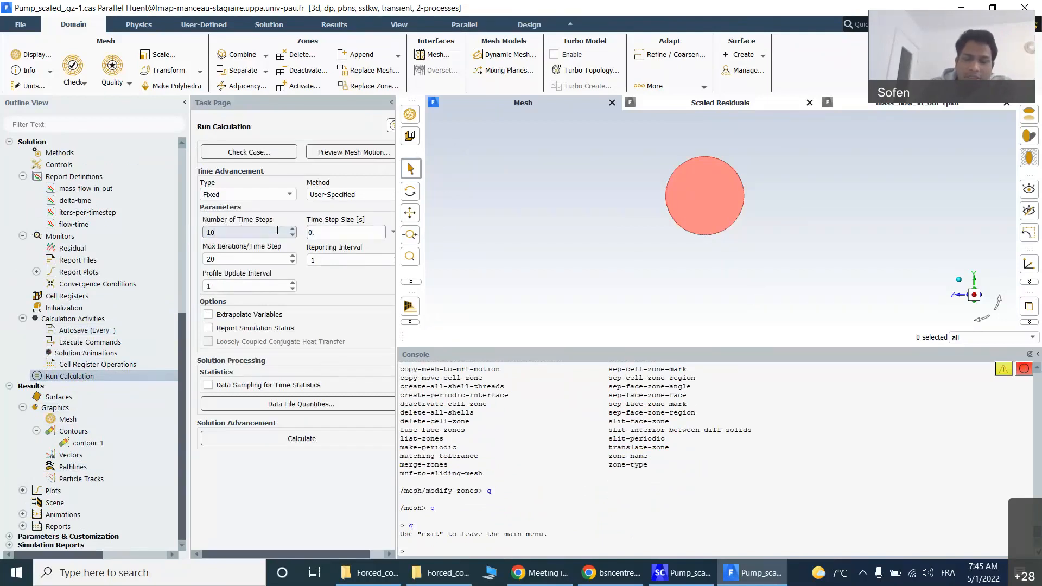
text(0.001)
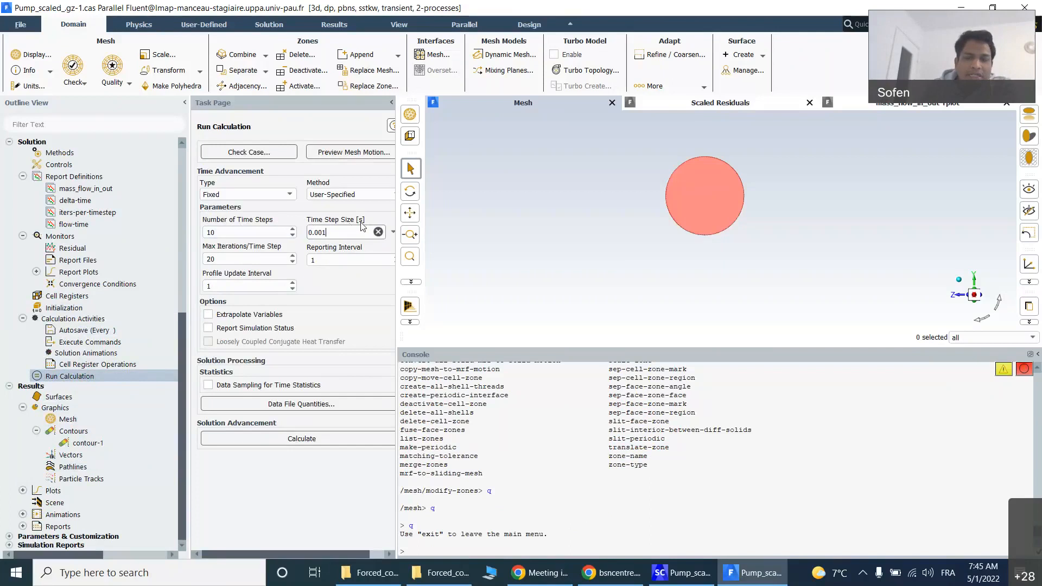
Step: Switch to SpaceClaim, show only the impeller body and examine its blades in a view along the X axis
click(673, 579)
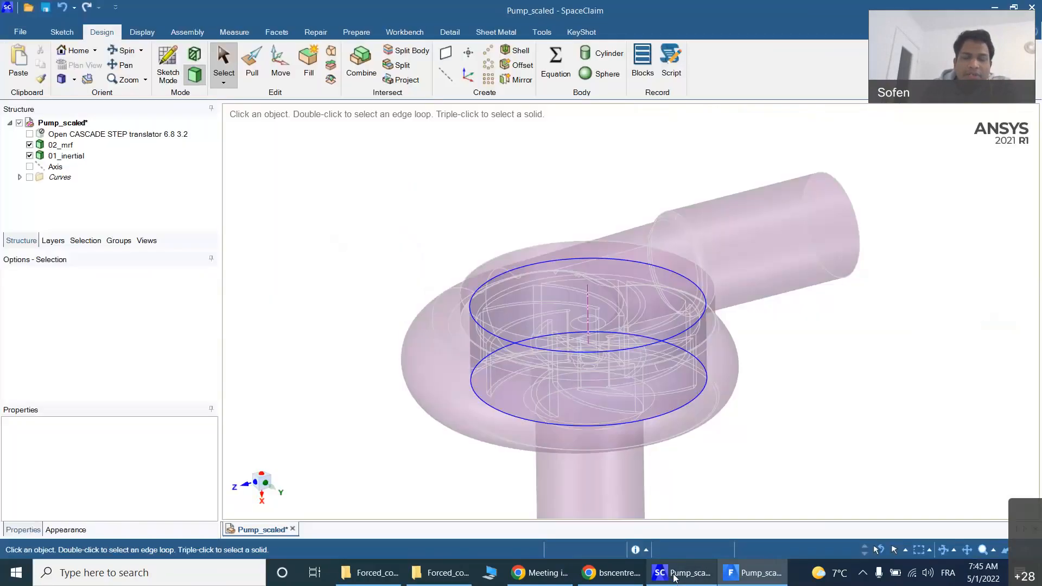
click(19, 123)
click(29, 133)
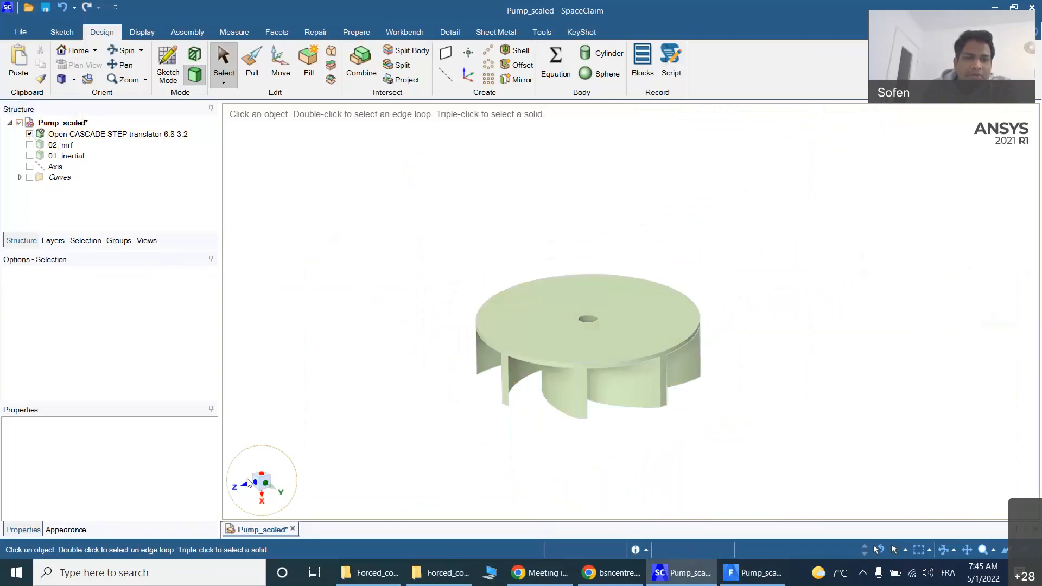
click(261, 492)
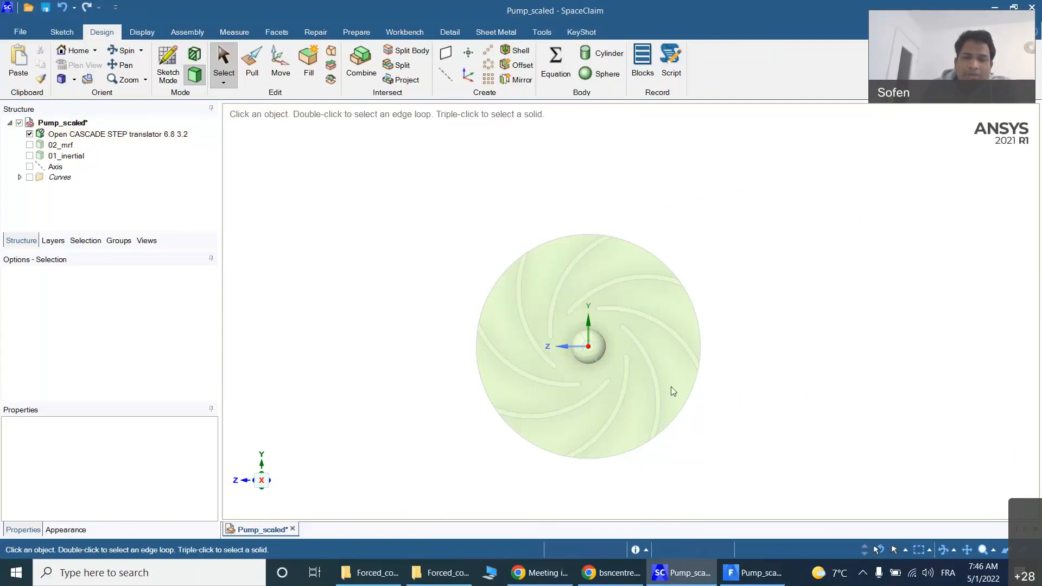
click(678, 364)
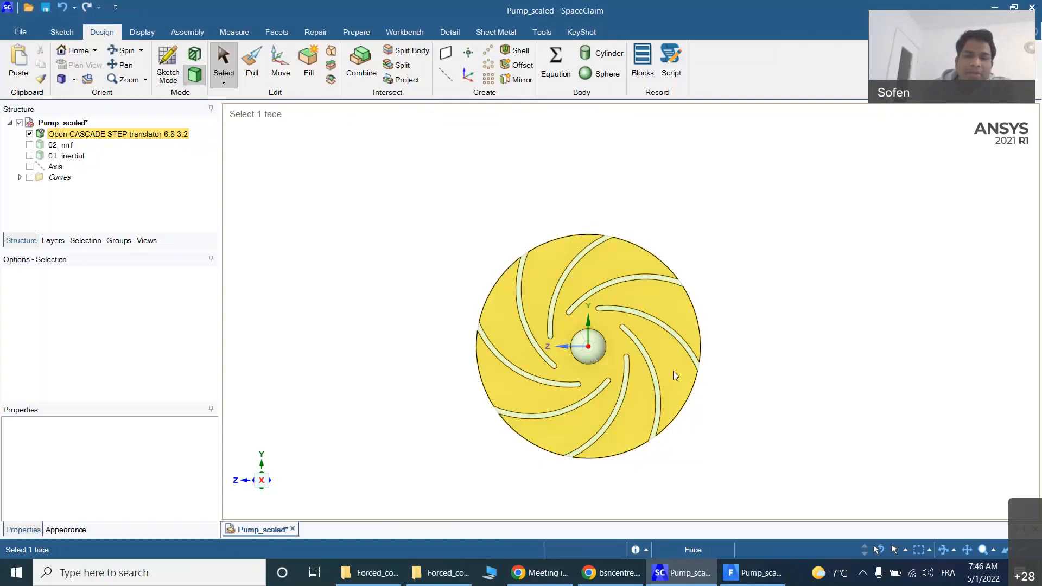
scroll(442, 472, up, 2)
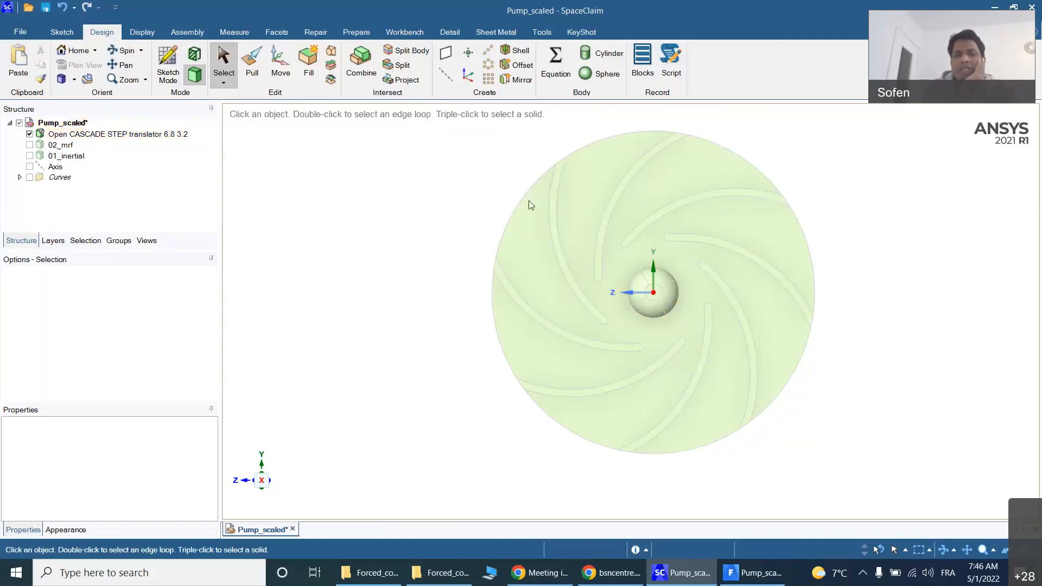
Step: Switch back to Fluent, start the transient calculation and monitor the scaled residuals and mass_flow_in_out plots
click(772, 580)
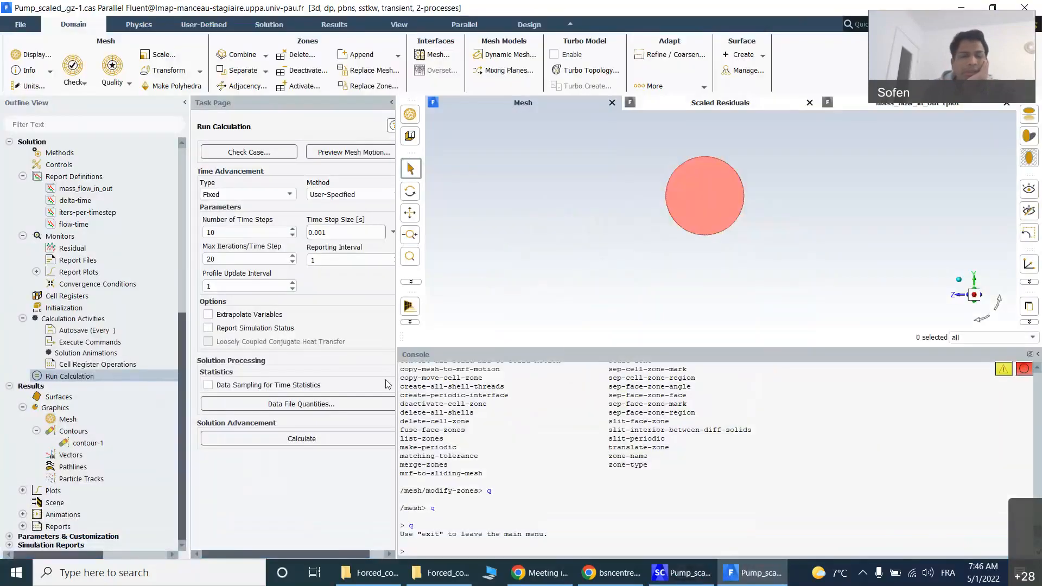
click(303, 439)
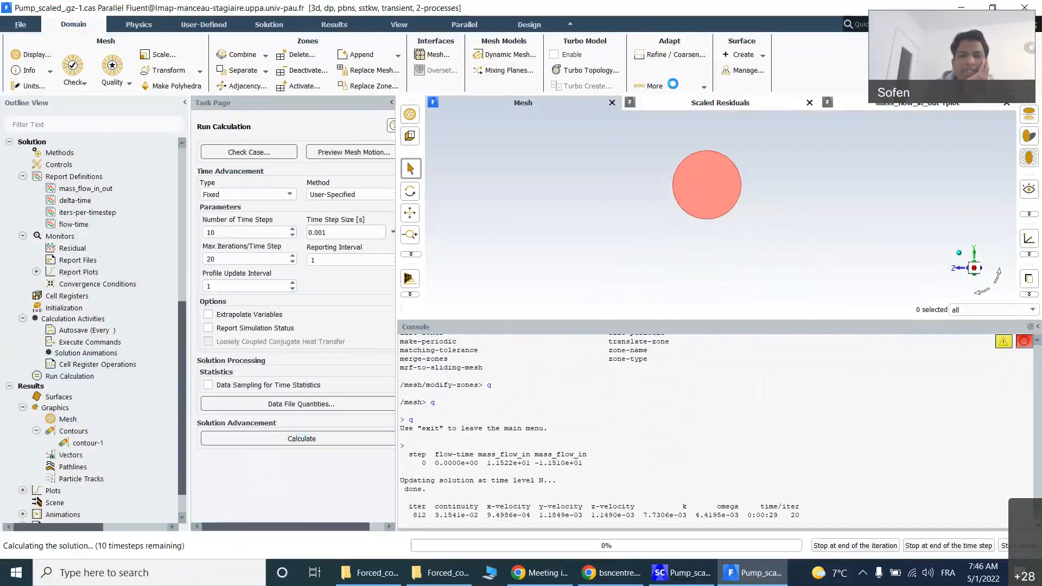
click(696, 106)
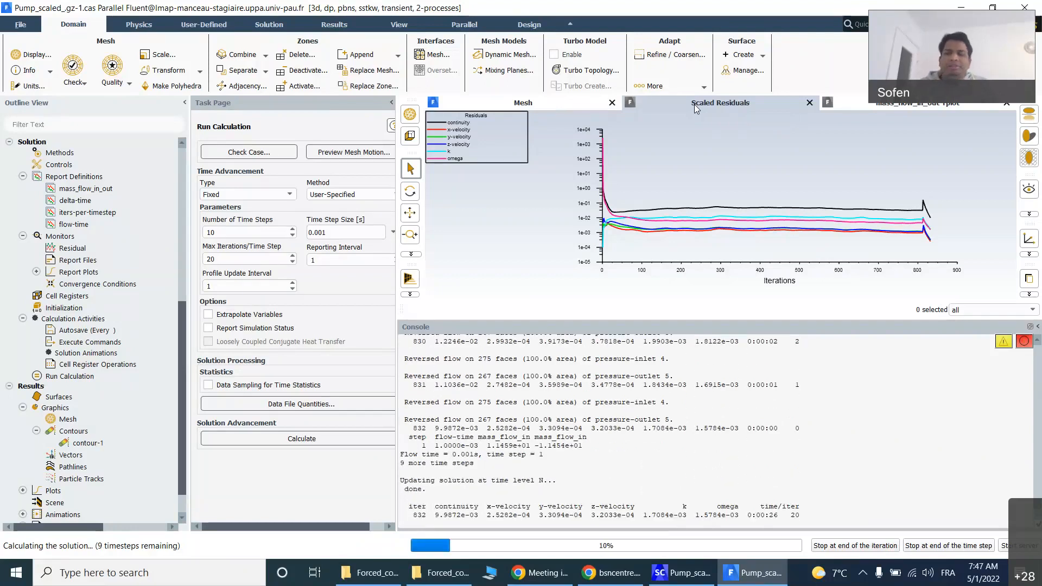
click(941, 103)
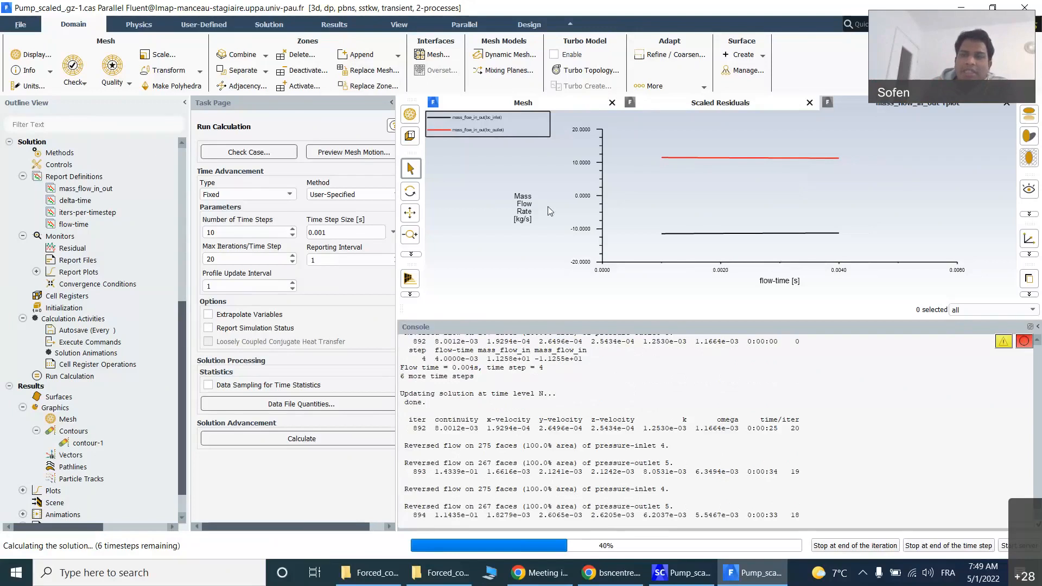
Step: Minimize Fluent and switch to the Webex meeting in the browser to view its chat
click(951, 7)
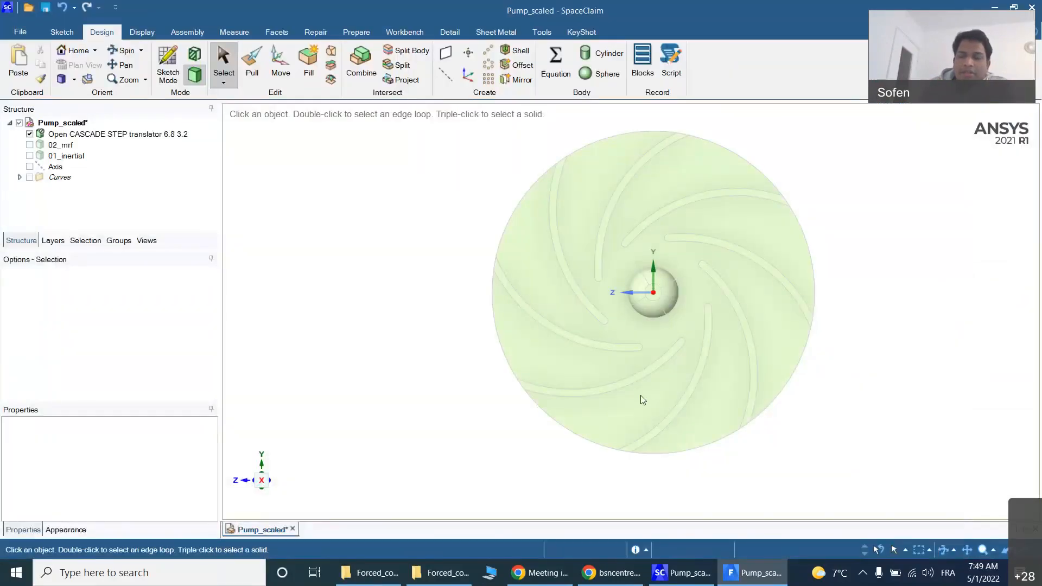
click(552, 579)
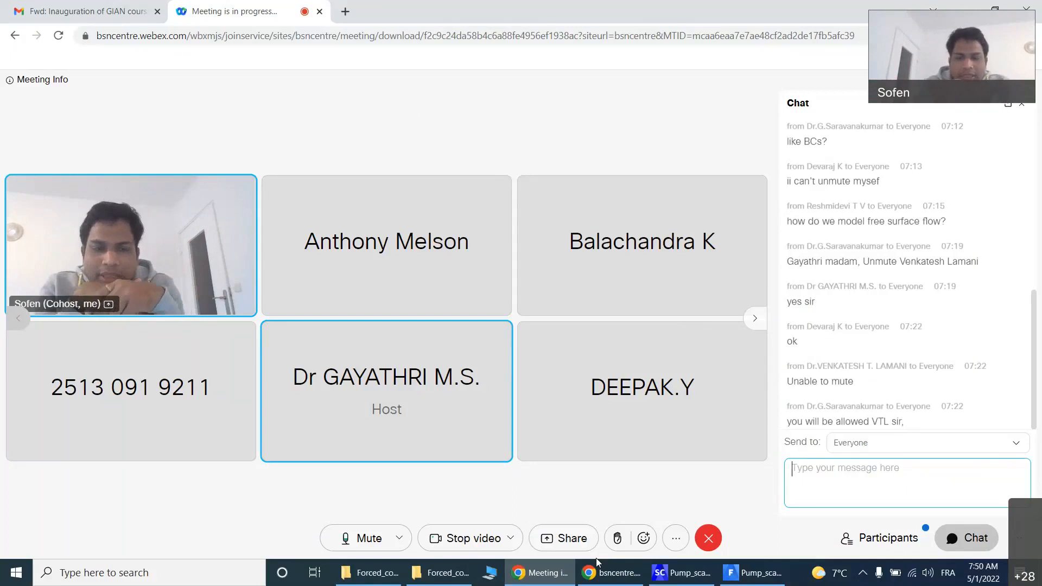
Step: Switch to Fluent to check the transient calculation's progress and mass flow plot, and return to the Webex meeting
click(738, 574)
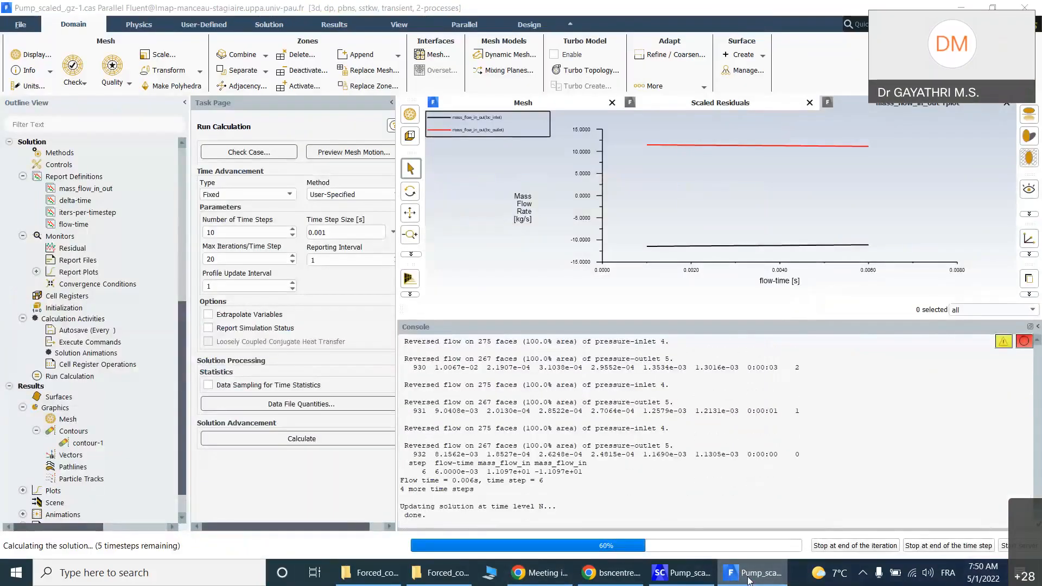
click(748, 580)
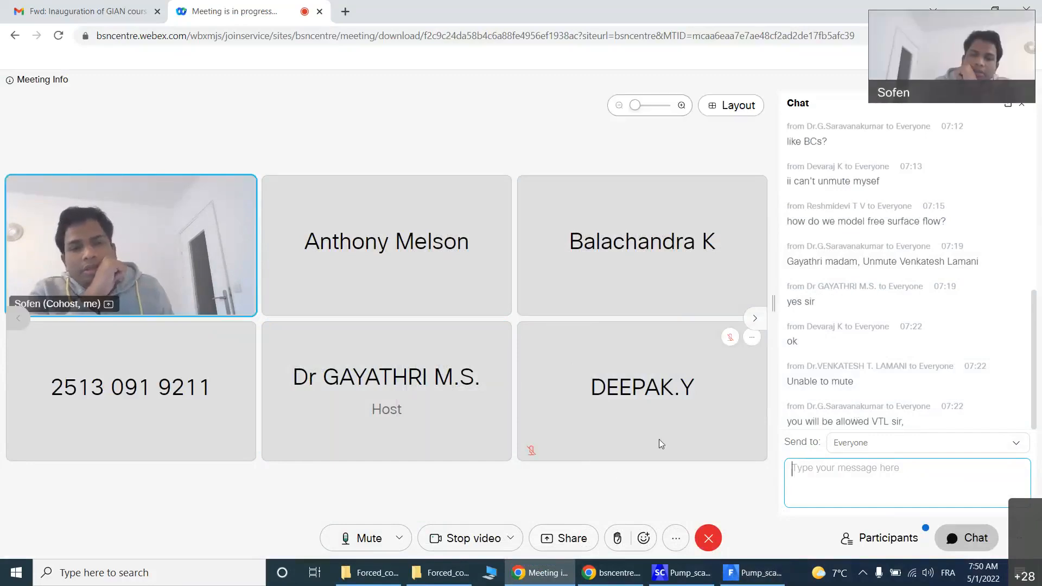
Step: Page through the meeting's participant tiles to the last page and back to the first ones
click(755, 319)
click(755, 319)
click(755, 319)
click(755, 318)
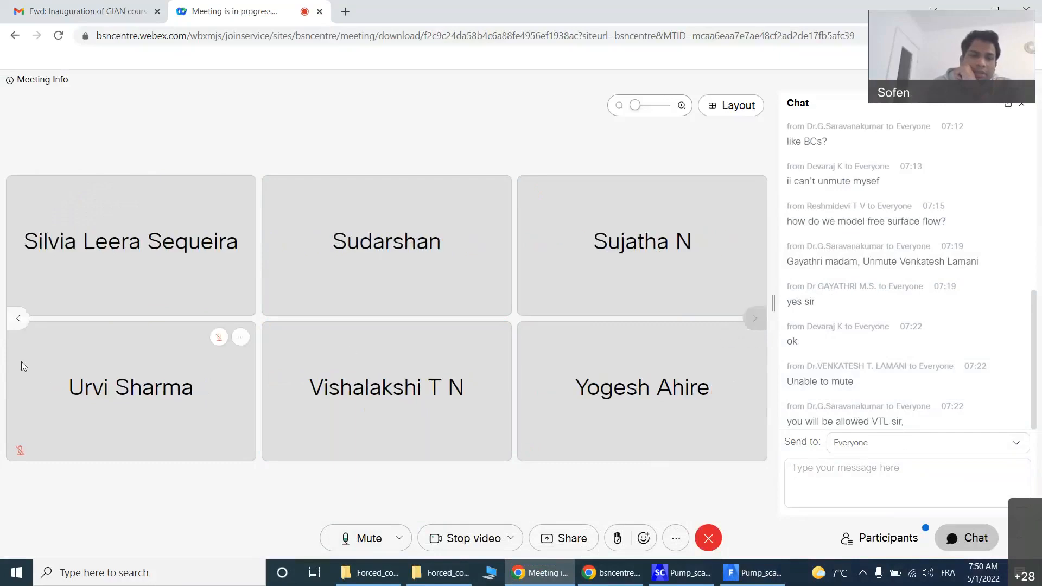
click(18, 318)
click(18, 318)
click(18, 319)
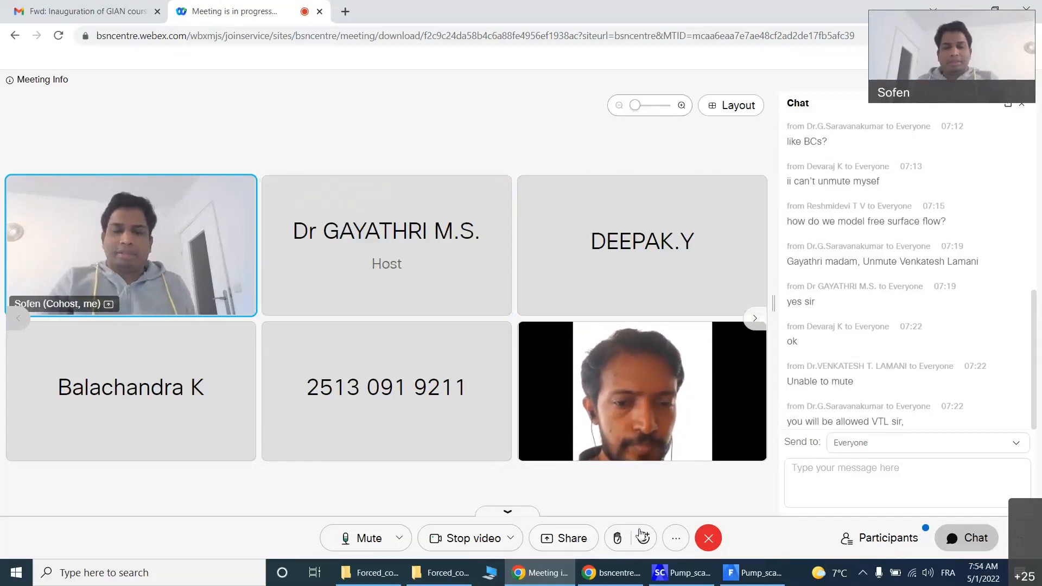
Step: Leave the Webex meeting without ending it for all participants
click(703, 548)
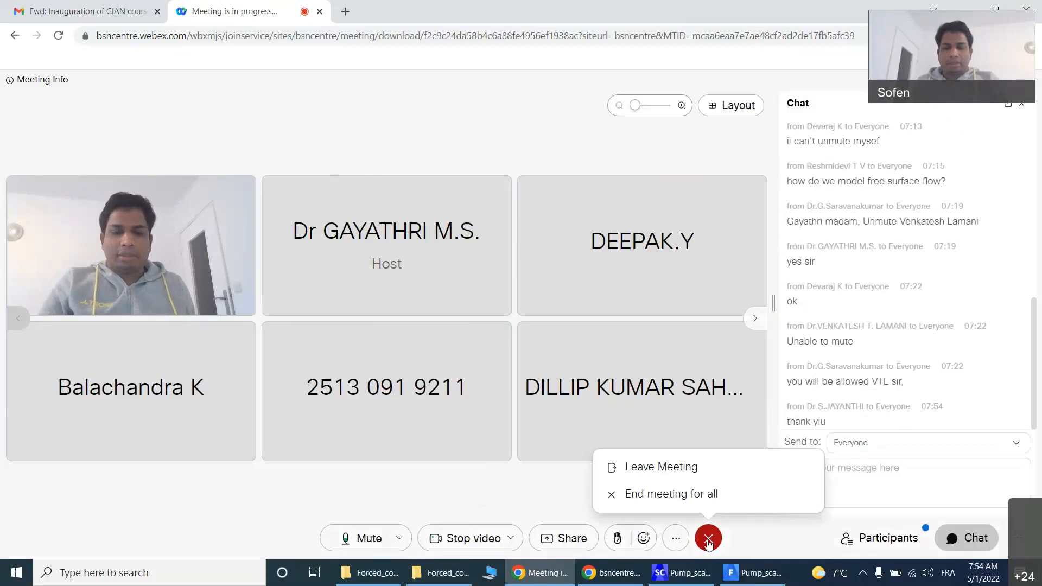
click(674, 478)
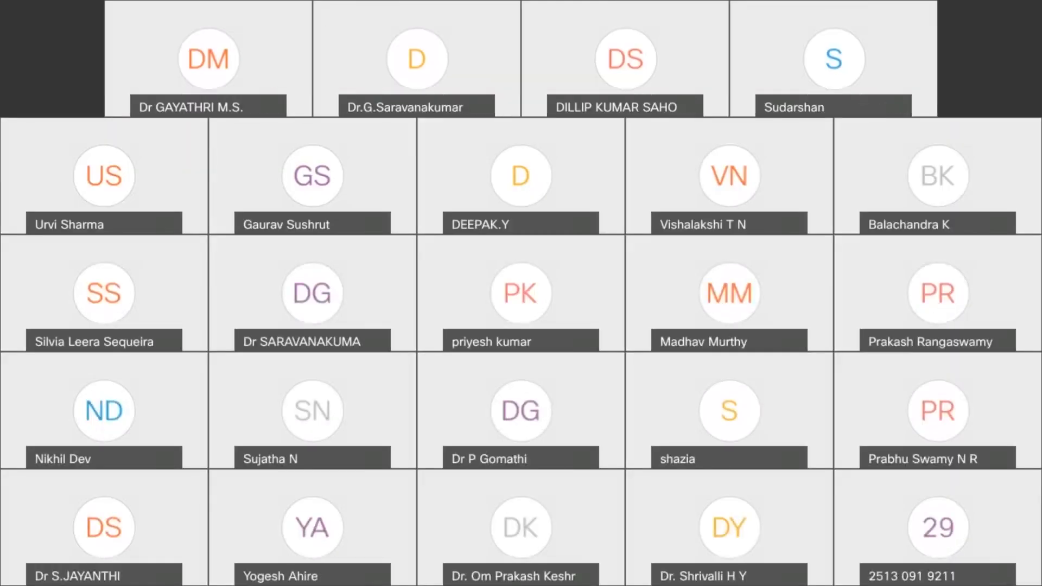